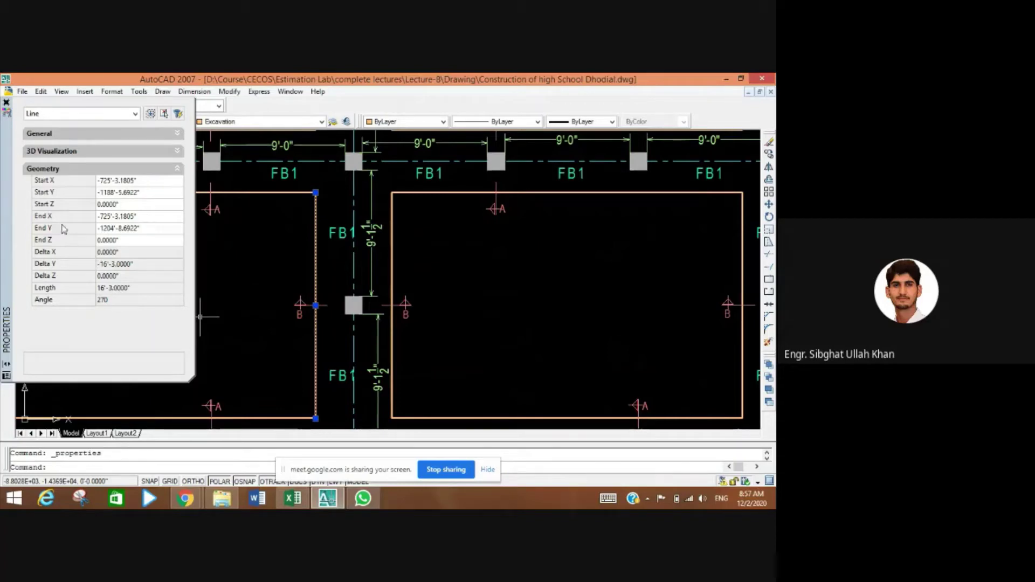
- Close the properties of the inspected excavation line and clear the selection of the inner rectangles' edges
{"action": "left_click", "coordinate": [7, 103]}
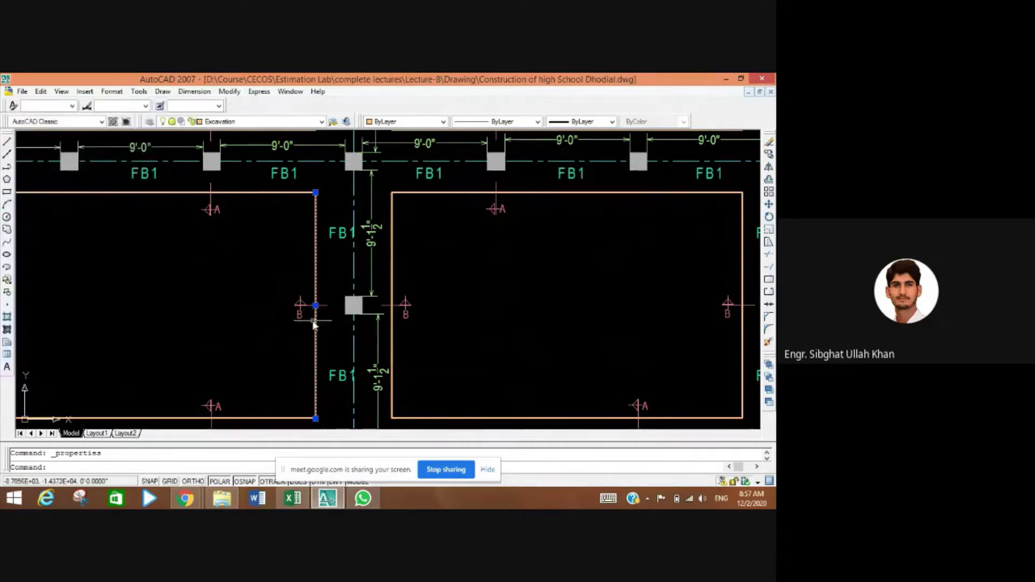
{"action": "scroll", "coordinate": [313, 321], "scroll_direction": "down", "scroll_amount": 2}
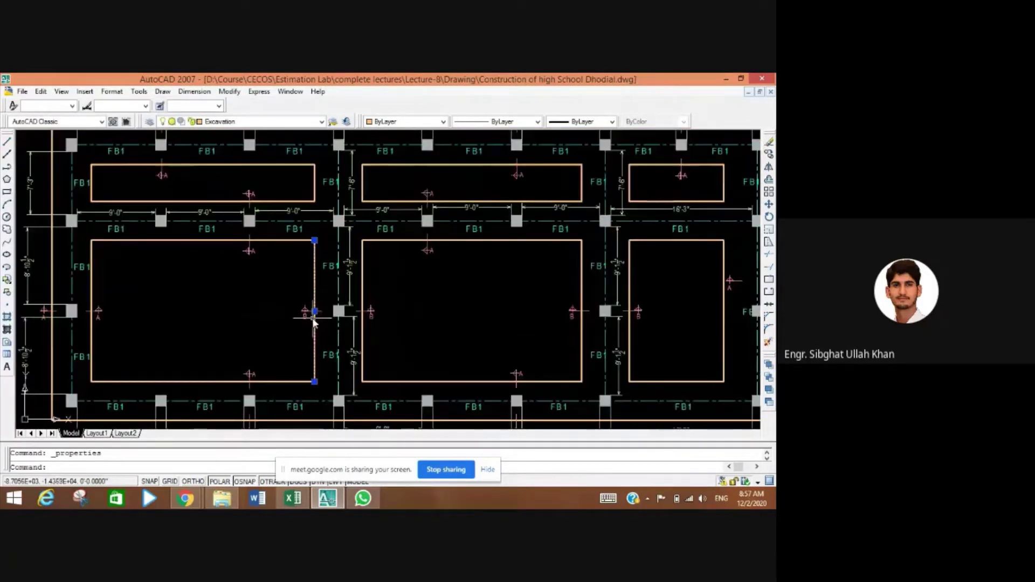
{"action": "left_click", "coordinate": [315, 185]}
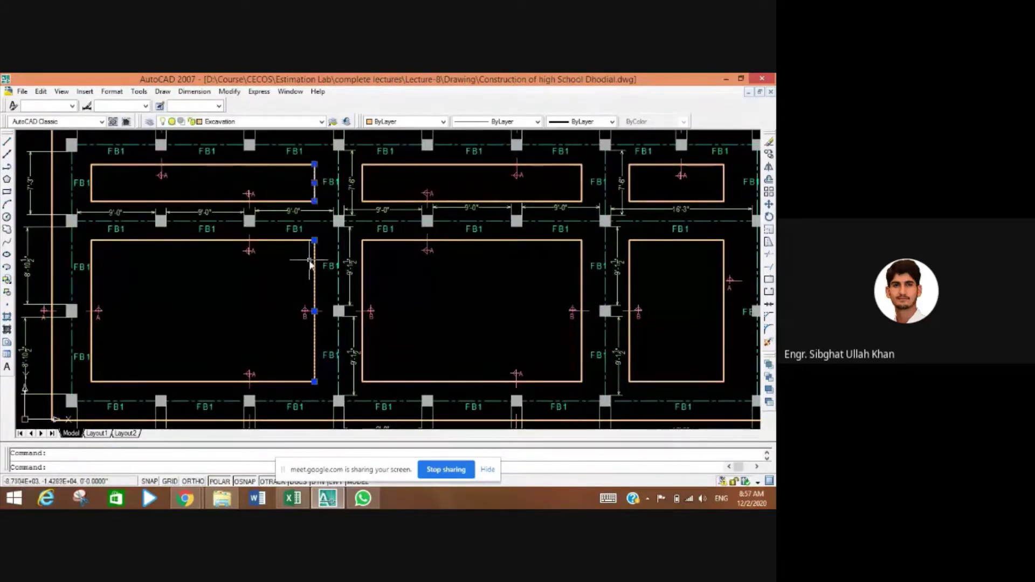
{"action": "key", "text": "Escape"}
{"action": "key", "text": "Escape"}
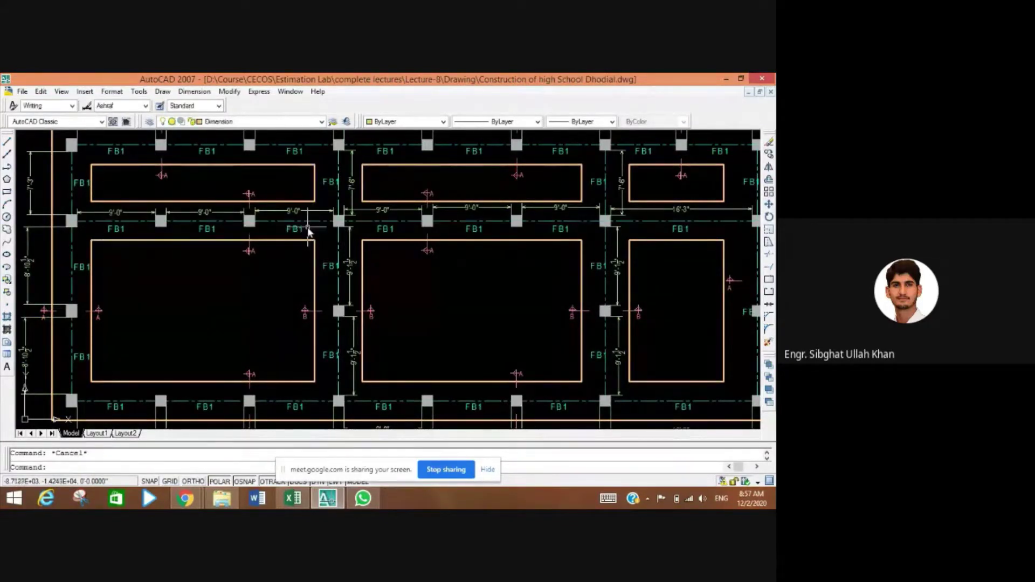
- Switch to the Google Meet call, admit the waiting participant, and return to the AutoCAD drawing
{"action": "left_click", "coordinate": [197, 503]}
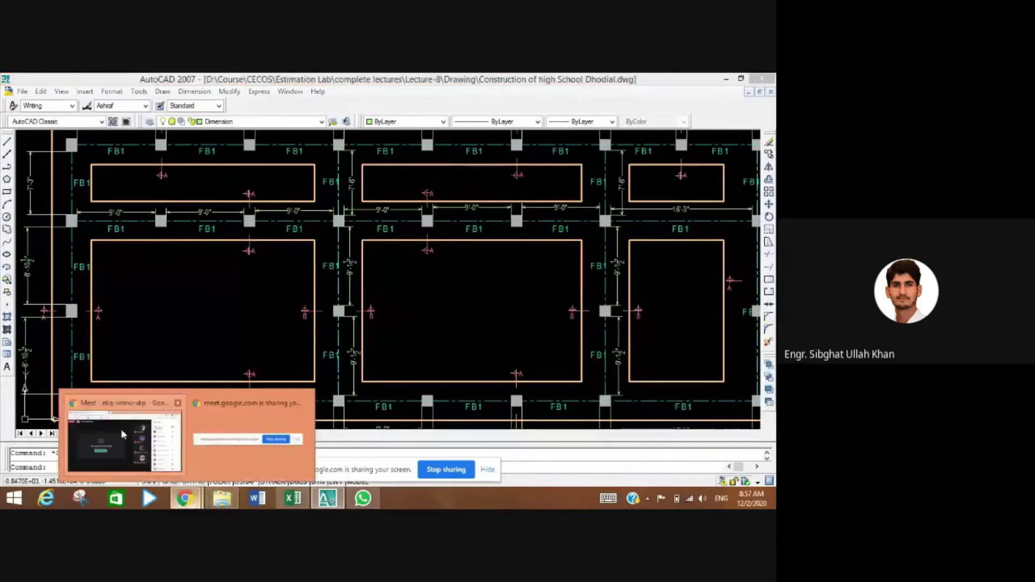
{"action": "left_click", "coordinate": [172, 458]}
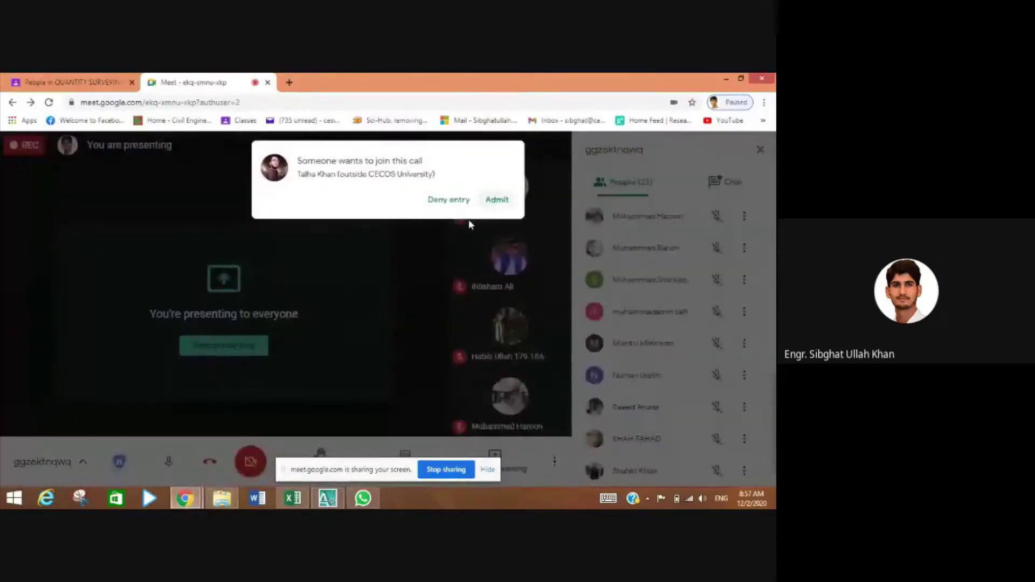
{"action": "left_click", "coordinate": [496, 199]}
{"action": "left_click", "coordinate": [329, 498]}
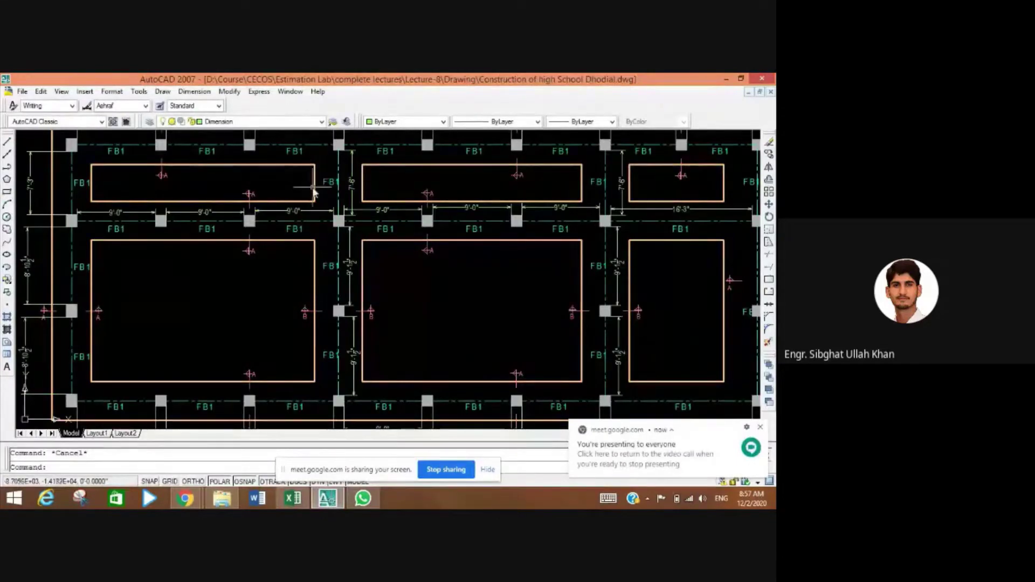
- Inspect the length of the short vertical edge of the upper-left excavation rectangle in its properties
{"action": "scroll", "coordinate": [313, 192], "scroll_direction": "up", "scroll_amount": 5}
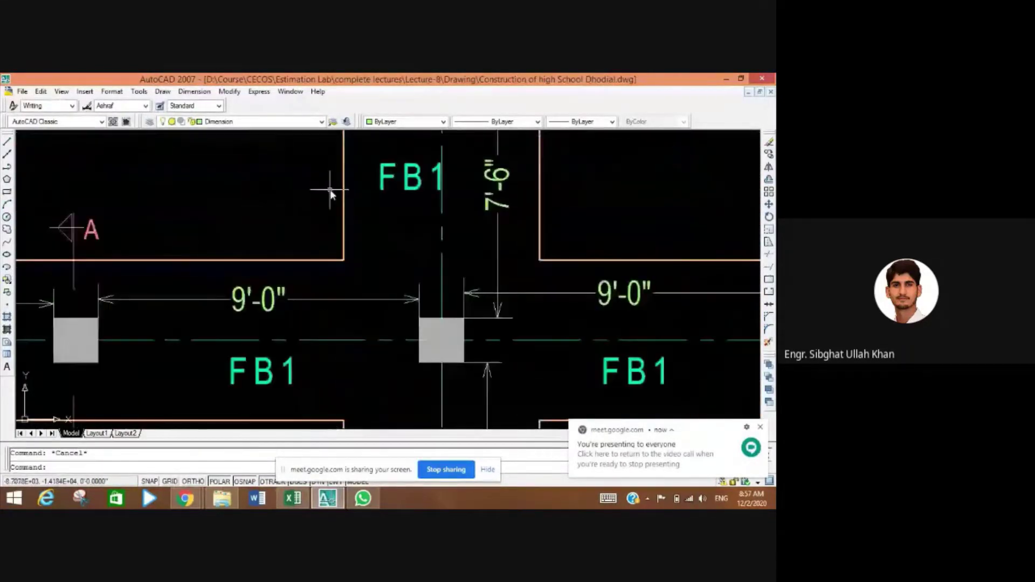
{"action": "scroll", "coordinate": [330, 191], "scroll_direction": "down", "scroll_amount": 4}
{"action": "left_click", "coordinate": [339, 188]}
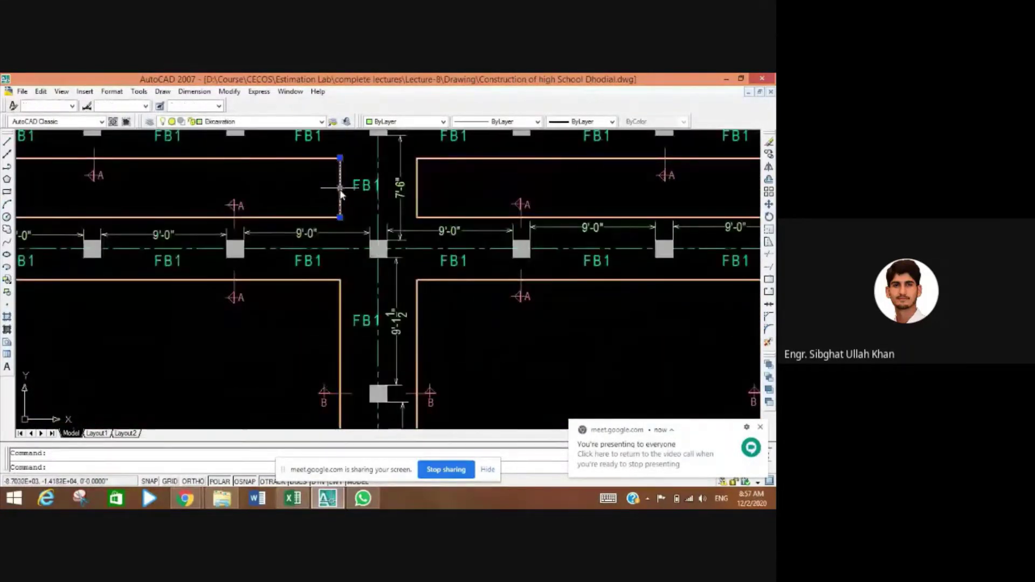
{"action": "right_click", "coordinate": [340, 190]}
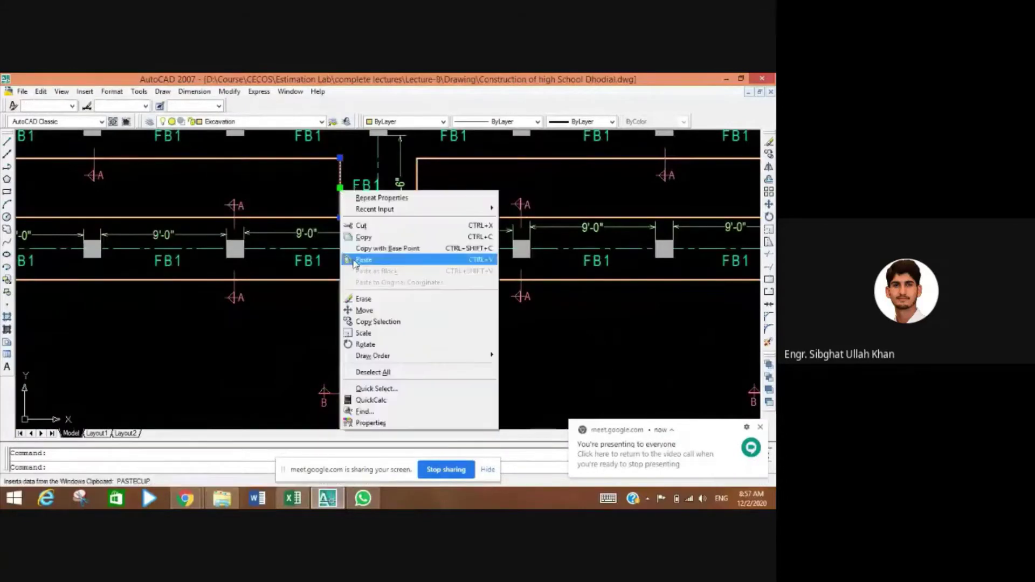
{"action": "left_click", "coordinate": [383, 424]}
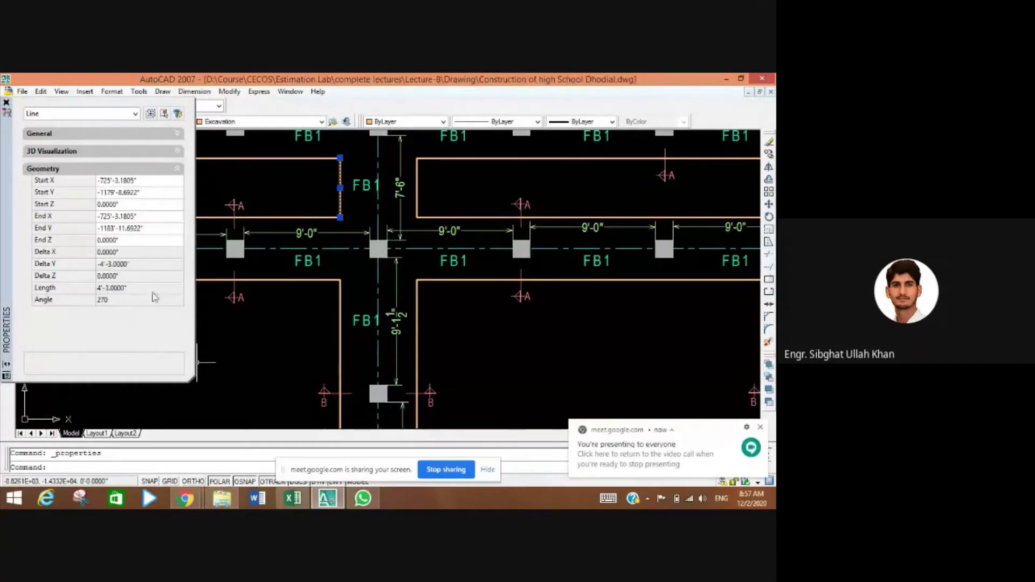
{"action": "left_click", "coordinate": [6, 102]}
{"action": "scroll", "coordinate": [310, 269], "scroll_direction": "down", "scroll_amount": 3}
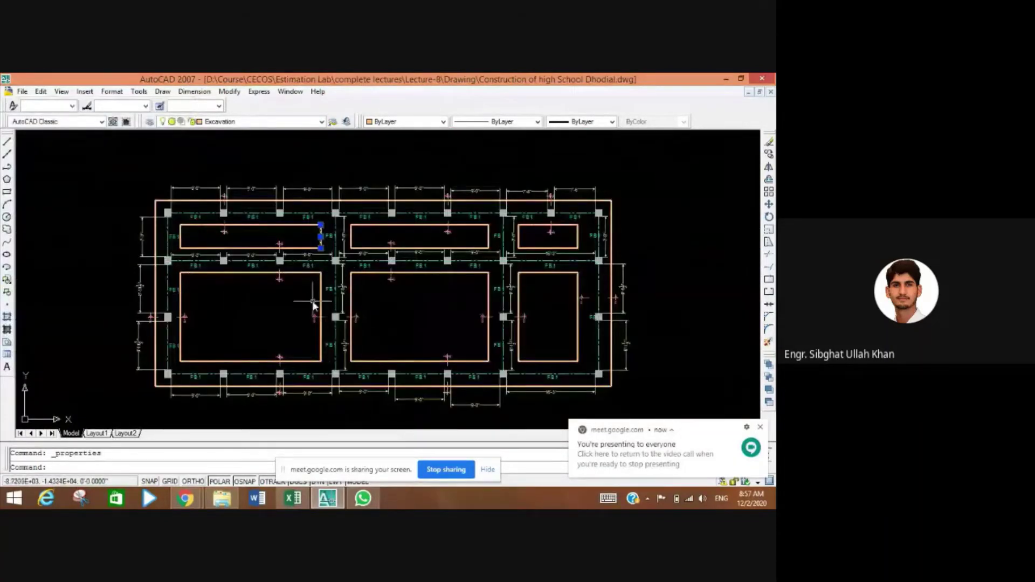
- Switch to the Excel quantity sheet and examine the length formula for Footing B-B under excavation
{"action": "left_click", "coordinate": [293, 498]}
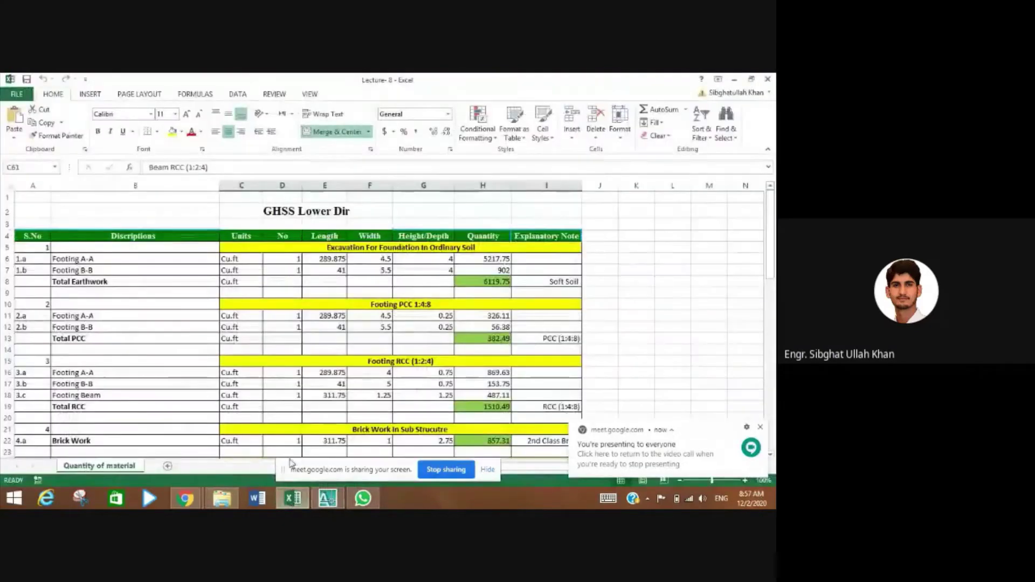
{"action": "left_click", "coordinate": [337, 271]}
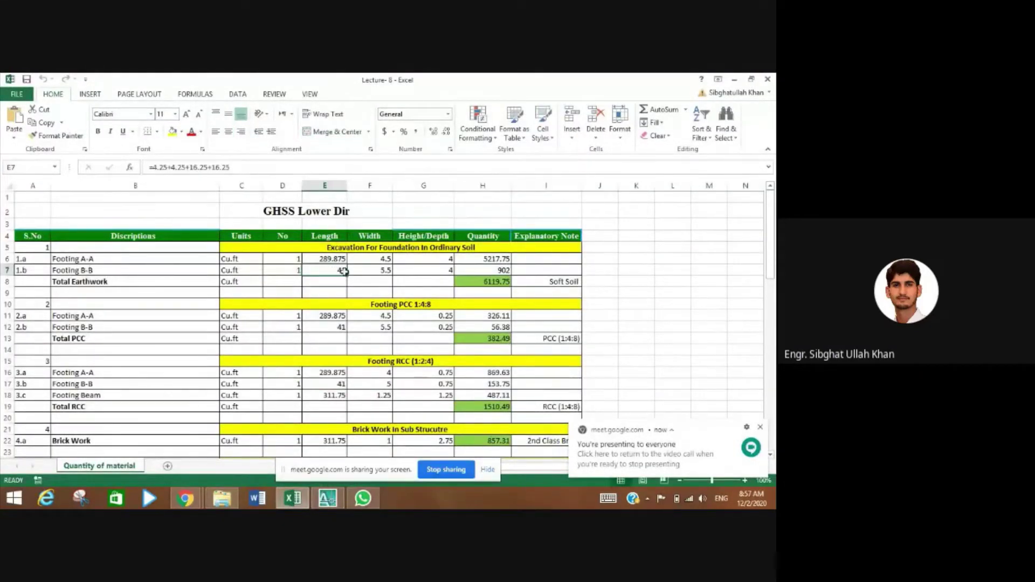
{"action": "left_click", "coordinate": [237, 167]}
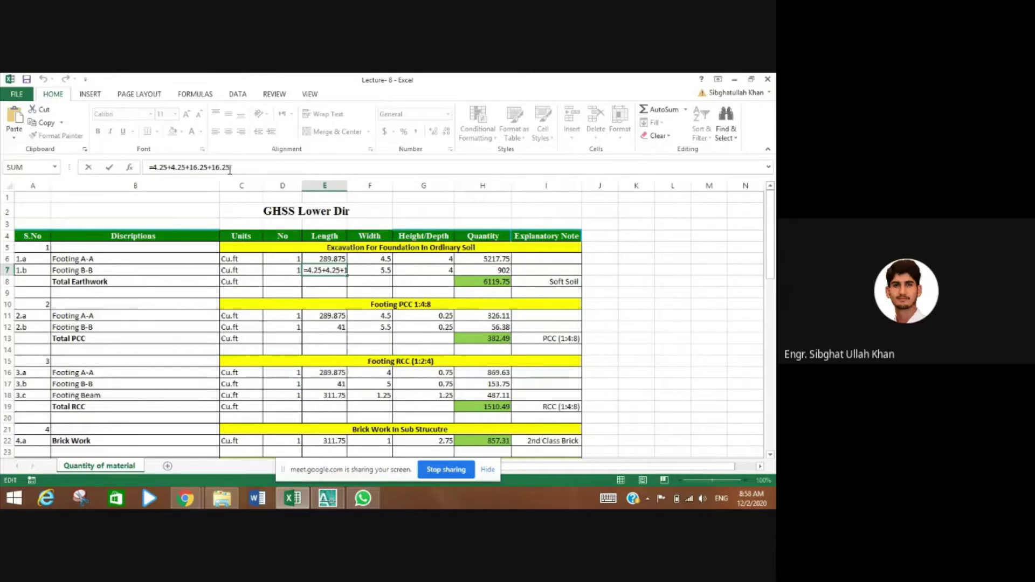
{"action": "left_click_drag", "start_coordinate": [237, 169], "coordinate": [150, 169]}
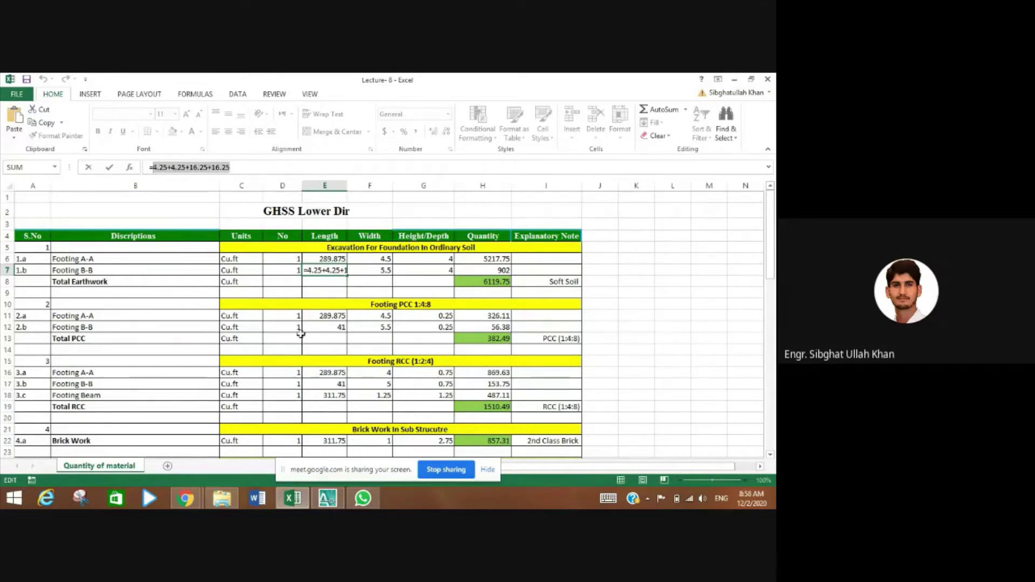
- Switch to AutoCAD and examine the B-B footing strips around the middle excavation rectangles, selecting the lower one's right edge
{"action": "left_click", "coordinate": [327, 498]}
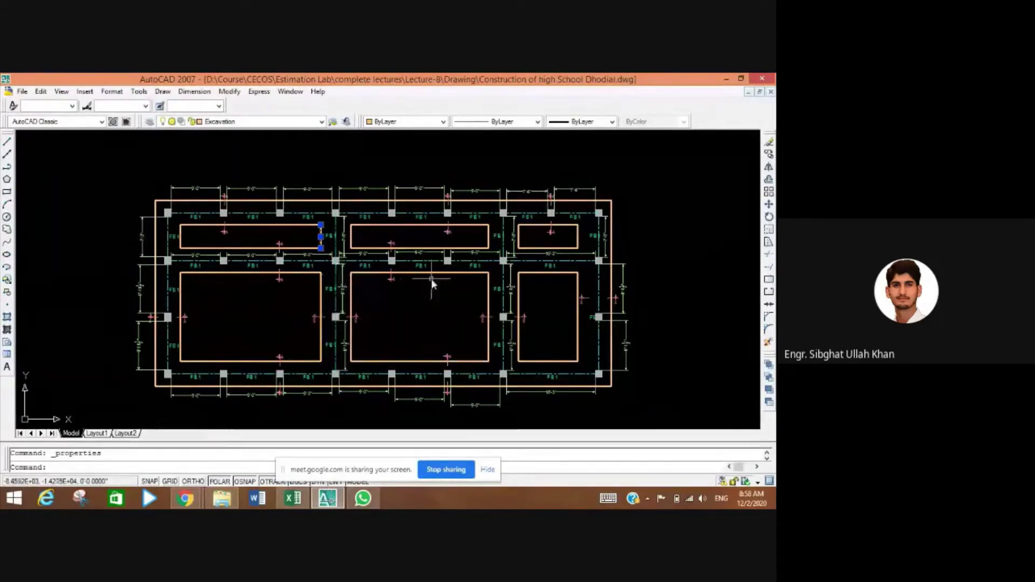
{"action": "left_click", "coordinate": [489, 340]}
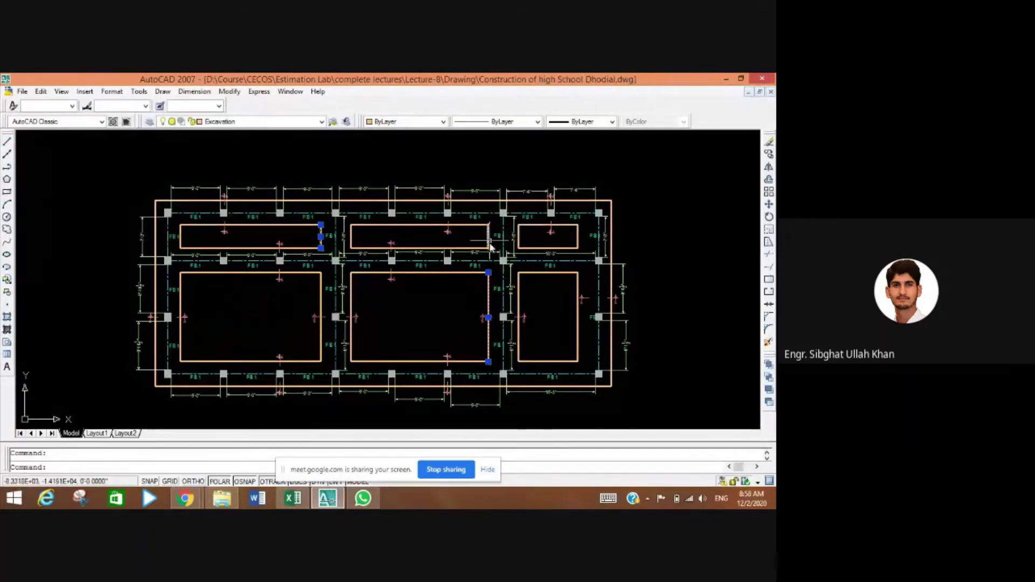
{"action": "scroll", "coordinate": [359, 240], "scroll_direction": "up", "scroll_amount": 5}
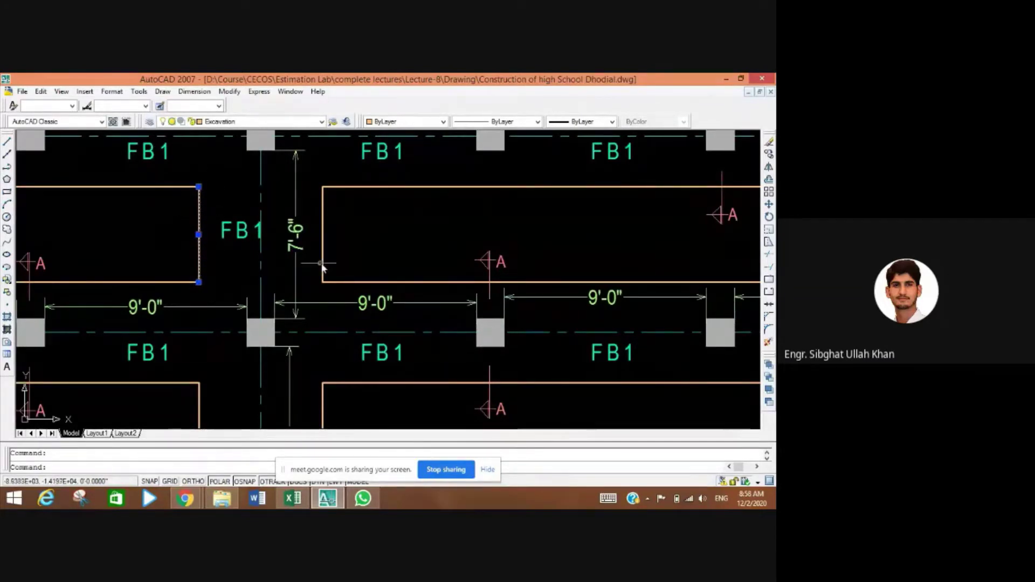
{"action": "scroll", "coordinate": [323, 267], "scroll_direction": "down", "scroll_amount": 3}
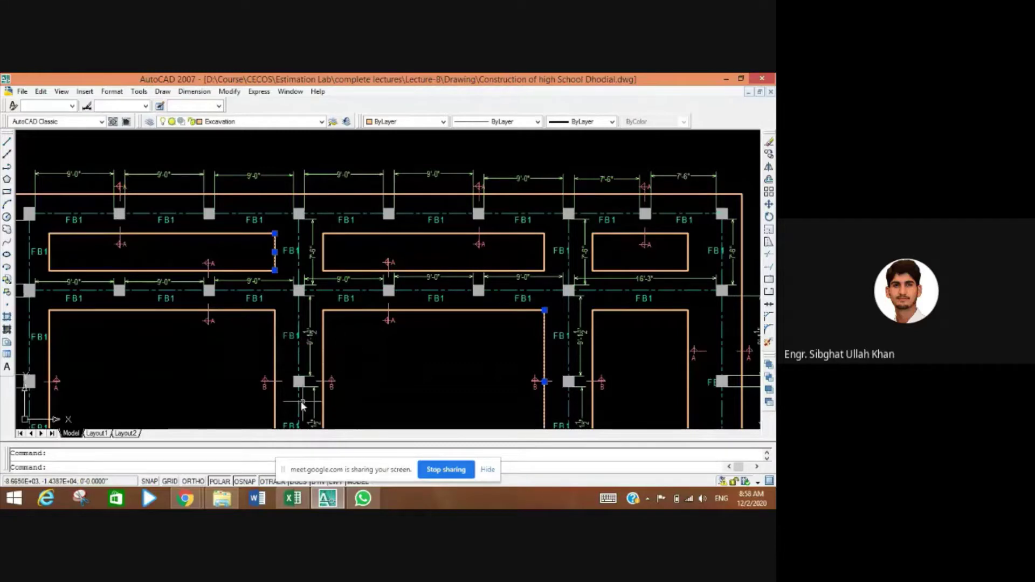
- Return to Excel, close the Footing B-B length formula without altering it, and reselect its cell
{"action": "left_click", "coordinate": [292, 498]}
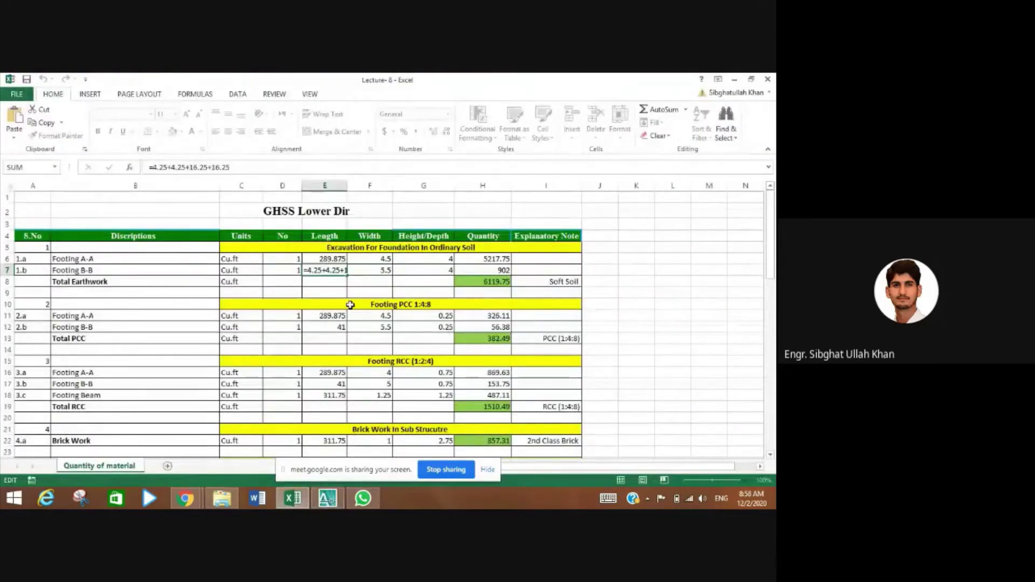
{"action": "key", "text": "Return"}
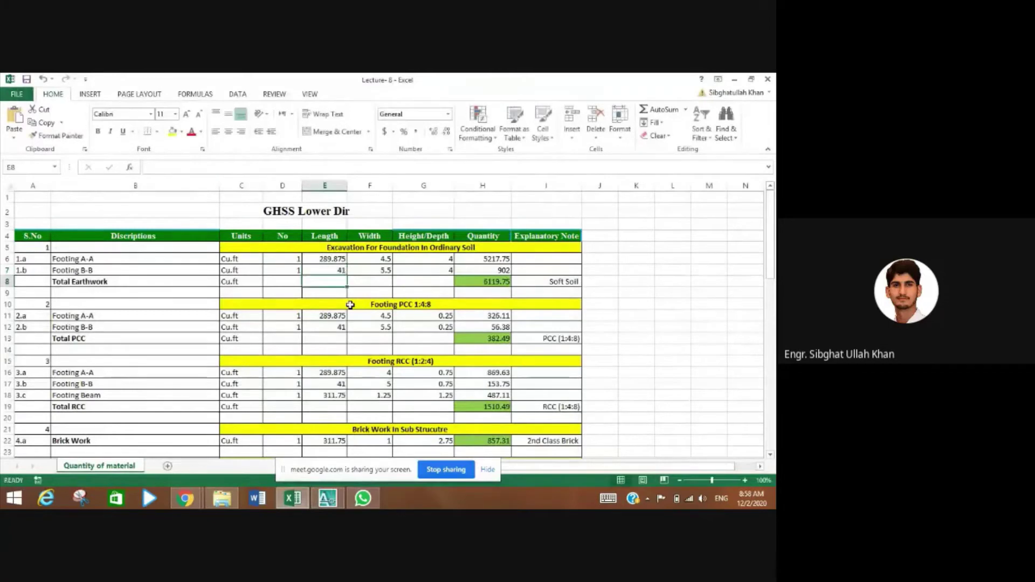
{"action": "left_click", "coordinate": [326, 270]}
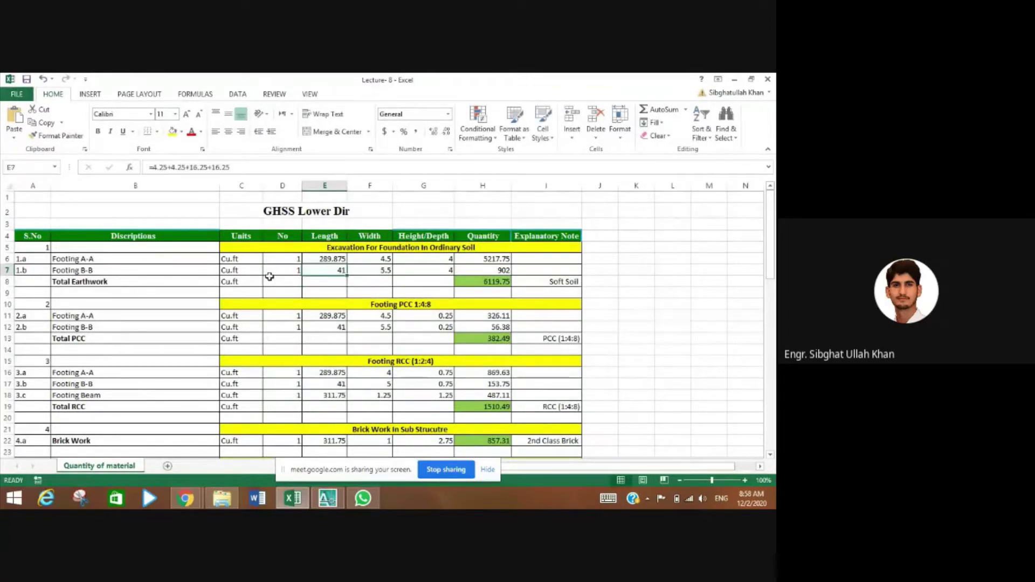
- Review the excavation rows for Footing B-B and Footing A-A, checking the A-A length formula and width
{"action": "left_click", "coordinate": [85, 270]}
{"action": "left_click", "coordinate": [99, 260]}
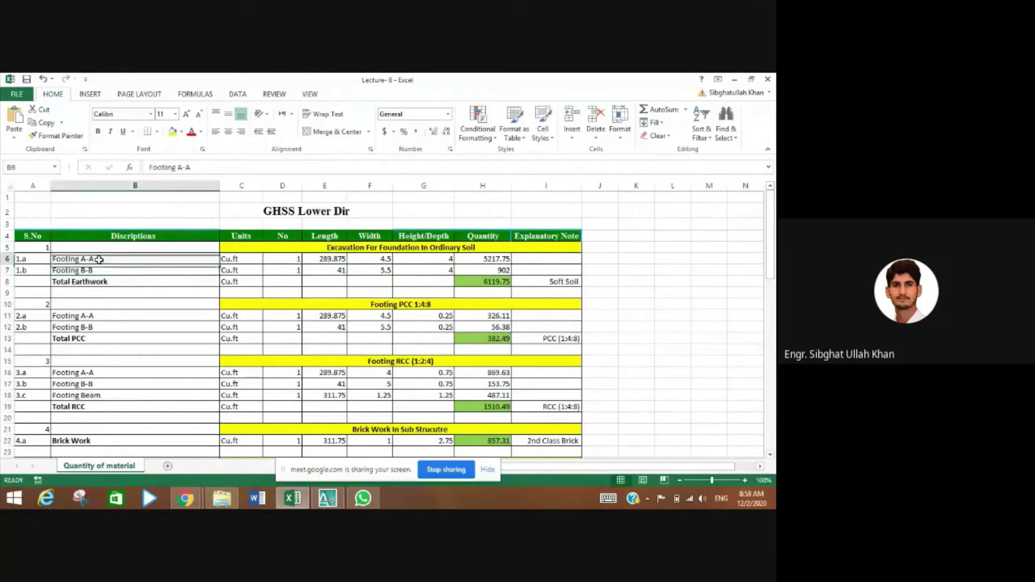
{"action": "left_click", "coordinate": [333, 260]}
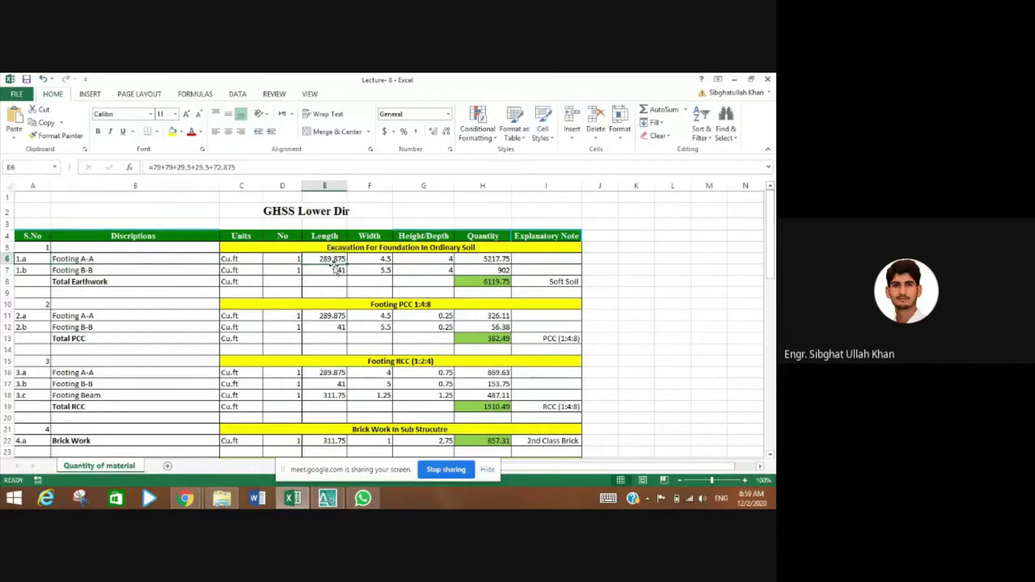
{"action": "left_click", "coordinate": [383, 261]}
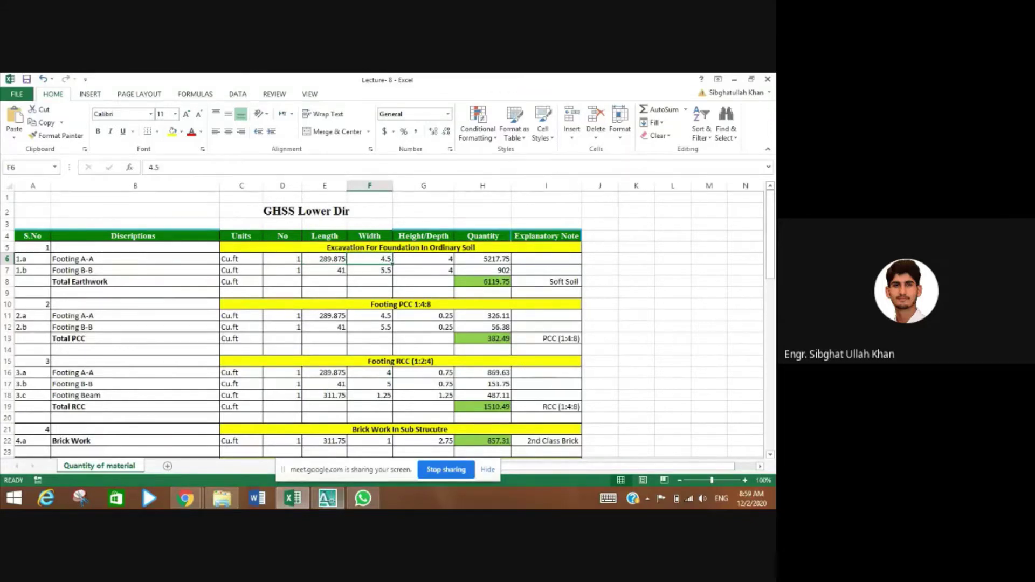
- Switch to AutoCAD and examine the P.C.C. base width in the foundation section at A-A
{"action": "left_click", "coordinate": [327, 498]}
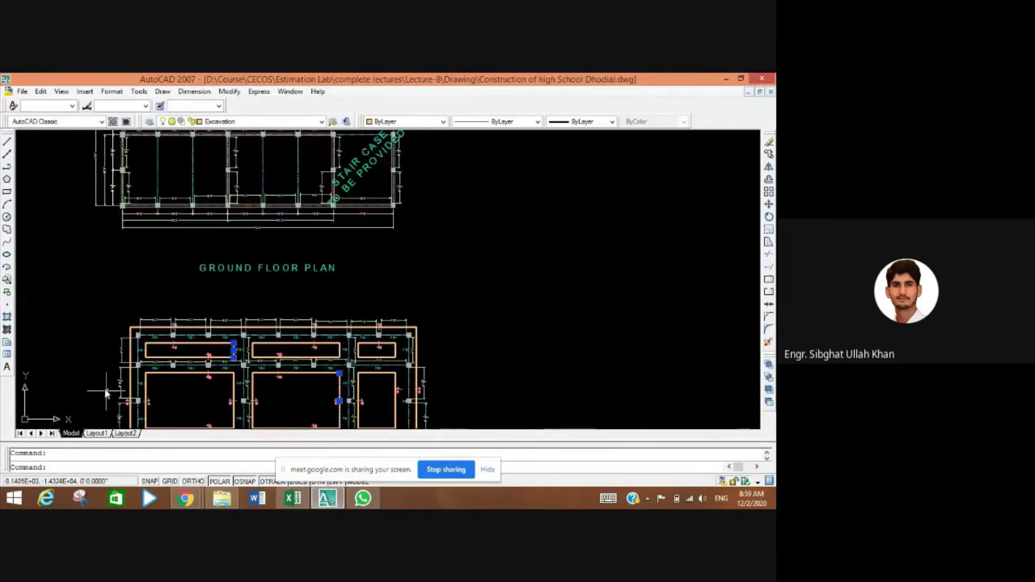
{"action": "mouse_move", "coordinate": [86, 365]}
{"action": "left_mouse_down"}
{"action": "mouse_move", "coordinate": [335, 335]}
{"action": "mouse_move", "coordinate": [300, 355]}
{"action": "left_mouse_up"}
{"action": "scroll", "coordinate": [300, 356], "scroll_direction": "down", "scroll_amount": 3}
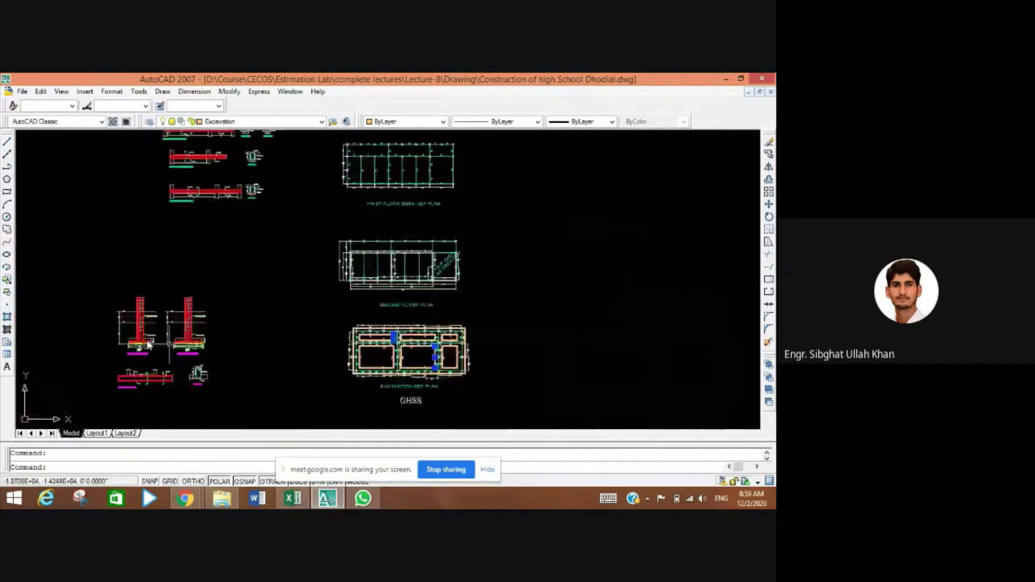
{"action": "scroll", "coordinate": [108, 331], "scroll_direction": "up", "scroll_amount": 6}
{"action": "left_click_drag", "start_coordinate": [117, 323], "coordinate": [162, 392]}
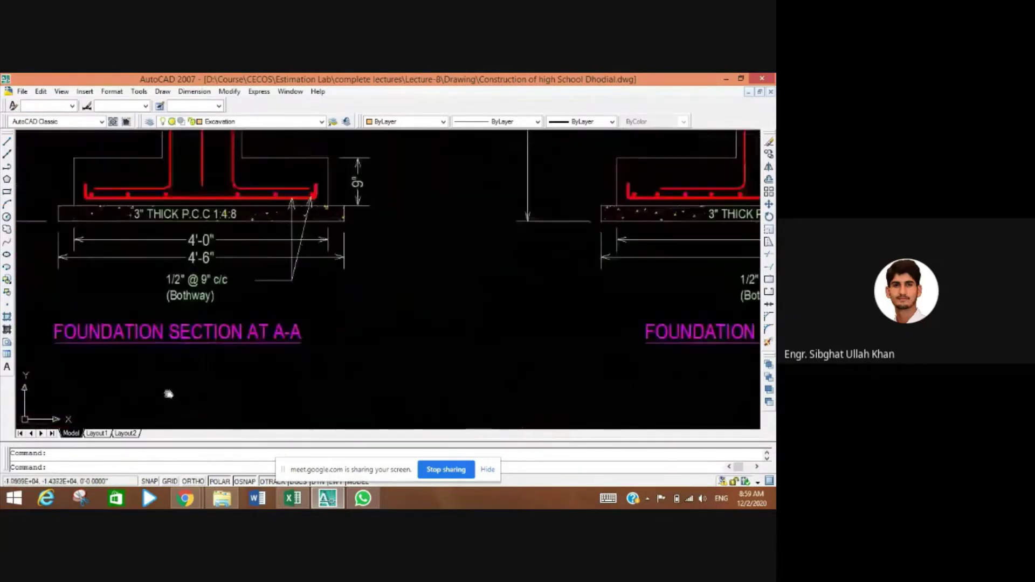
{"action": "scroll", "coordinate": [185, 254], "scroll_direction": "up", "scroll_amount": 3}
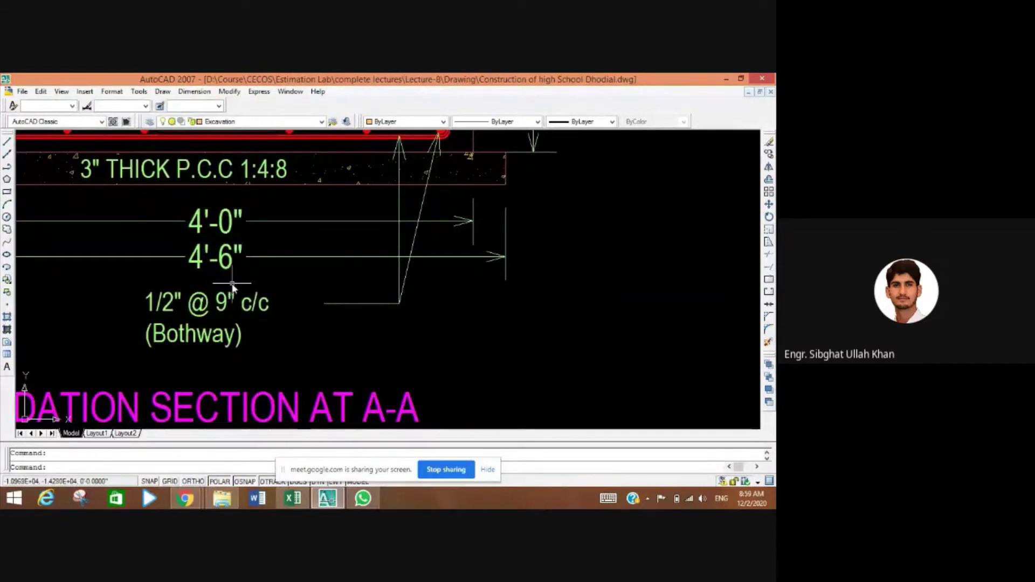
{"action": "left_click_drag", "start_coordinate": [254, 285], "coordinate": [394, 306]}
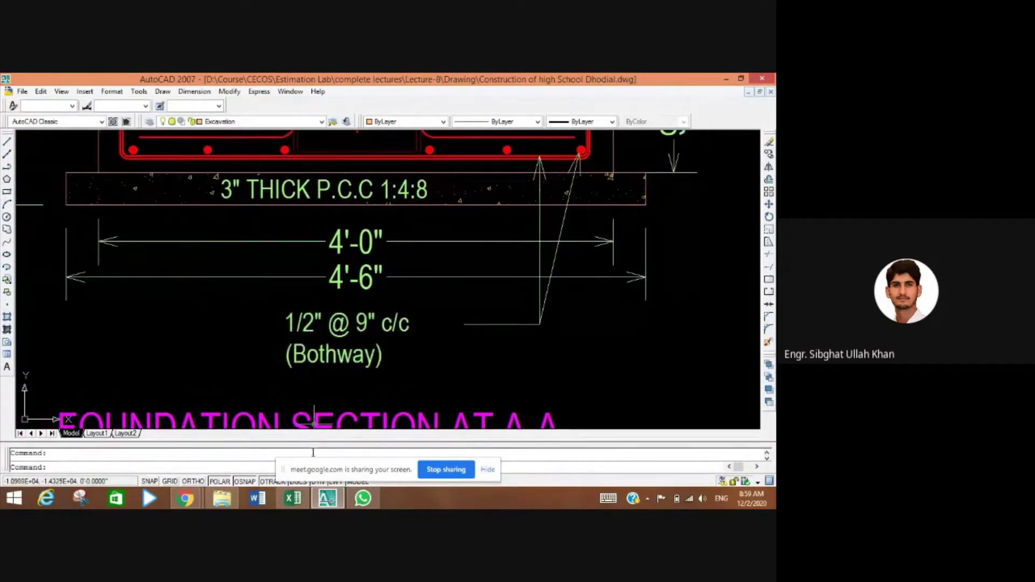
- Examine the foundation depth below ground level in the section at A-A
{"action": "scroll", "coordinate": [166, 360], "scroll_direction": "down", "scroll_amount": 2}
{"action": "left_click_drag", "start_coordinate": [78, 282], "coordinate": [203, 421]}
{"action": "scroll", "coordinate": [157, 331], "scroll_direction": "up", "scroll_amount": 3}
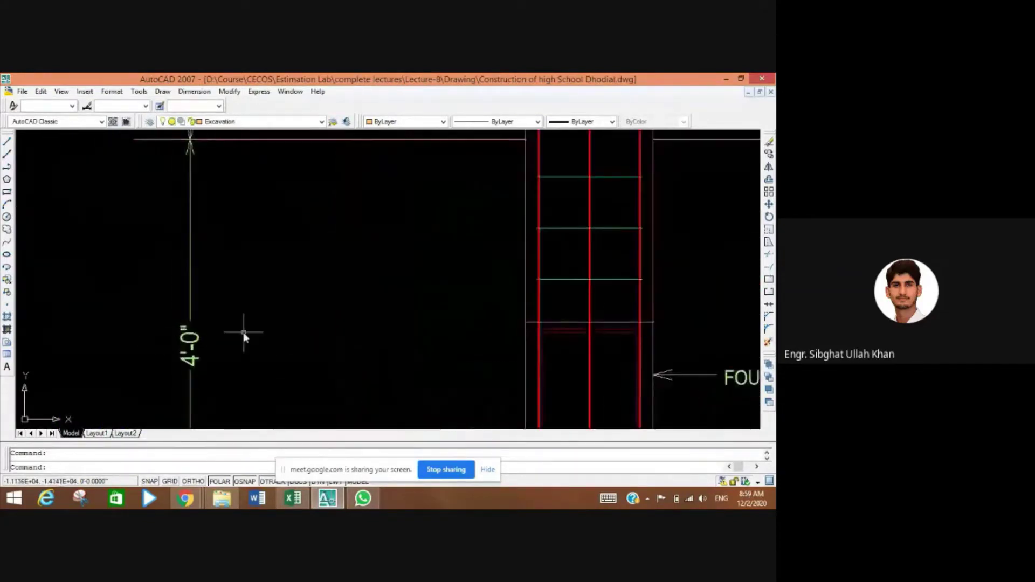
{"action": "scroll", "coordinate": [244, 337], "scroll_direction": "down", "scroll_amount": 2}
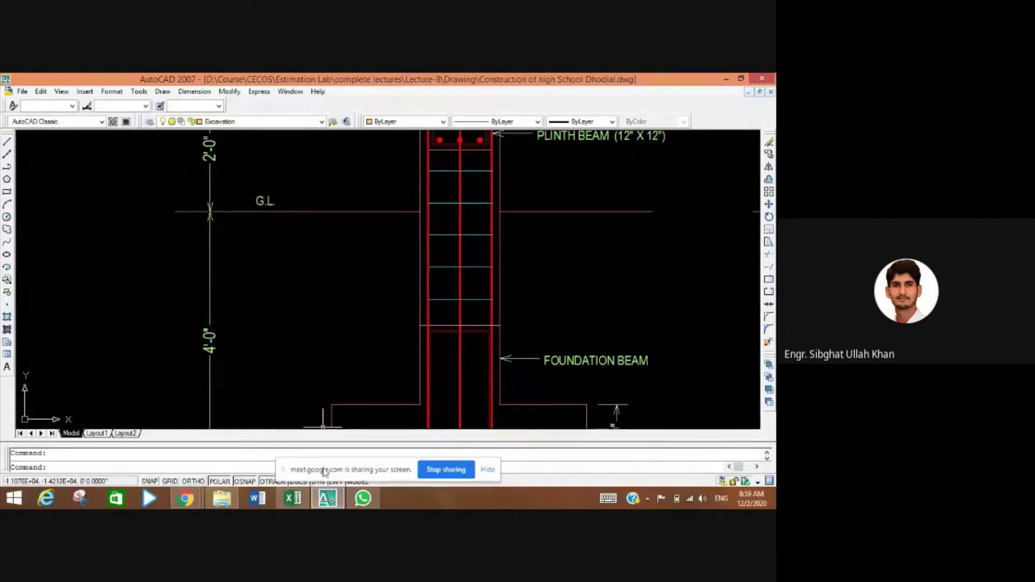
- Return to Excel and check the excavation width and depth entries for Footing A-A
{"action": "left_click", "coordinate": [296, 500]}
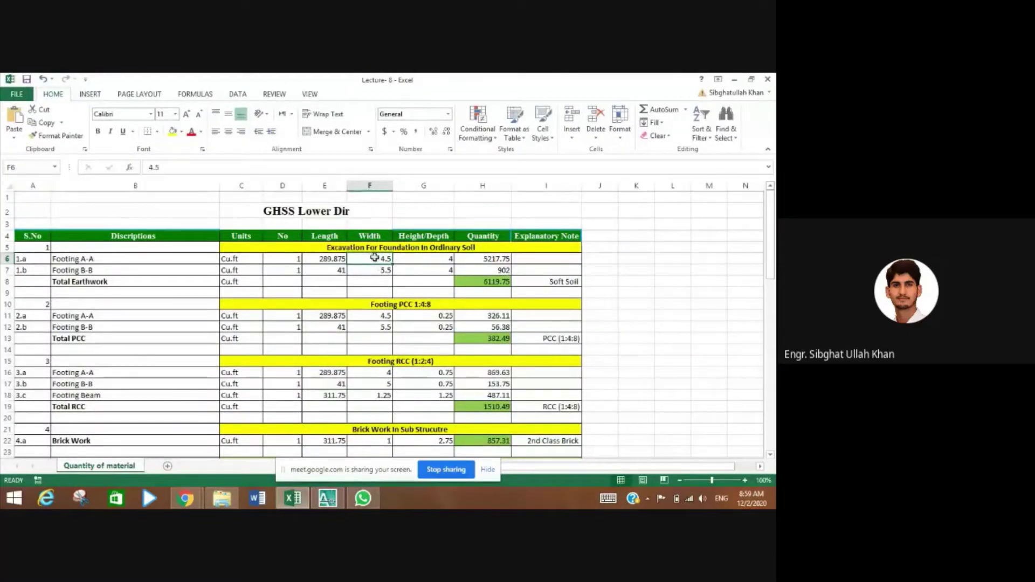
{"action": "left_click", "coordinate": [438, 259]}
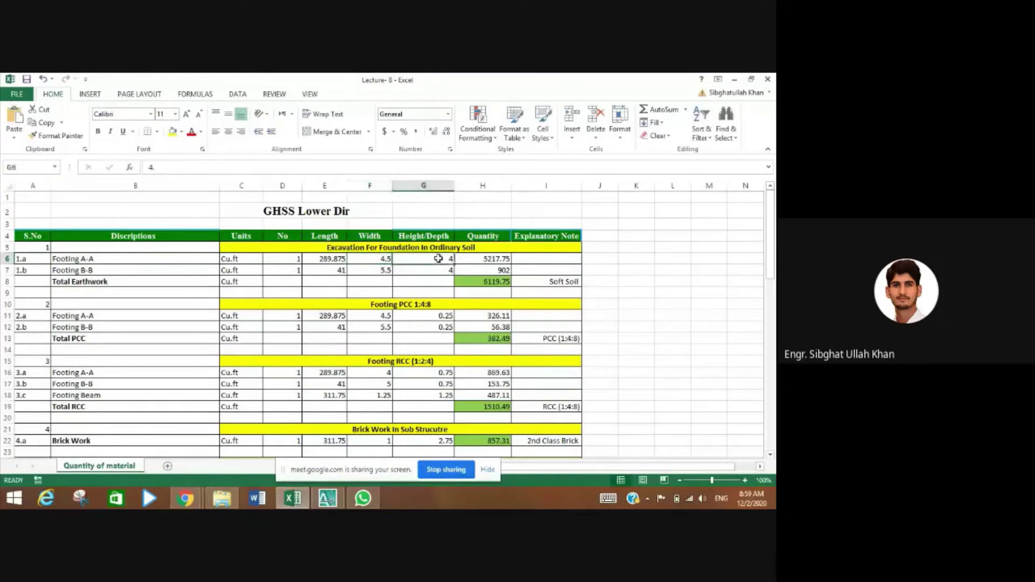
- Inspect the excavation quantity formulas for Footing A-A and Footing B-B, opening the B-B formula to show its referenced cells
{"action": "left_click", "coordinate": [484, 260]}
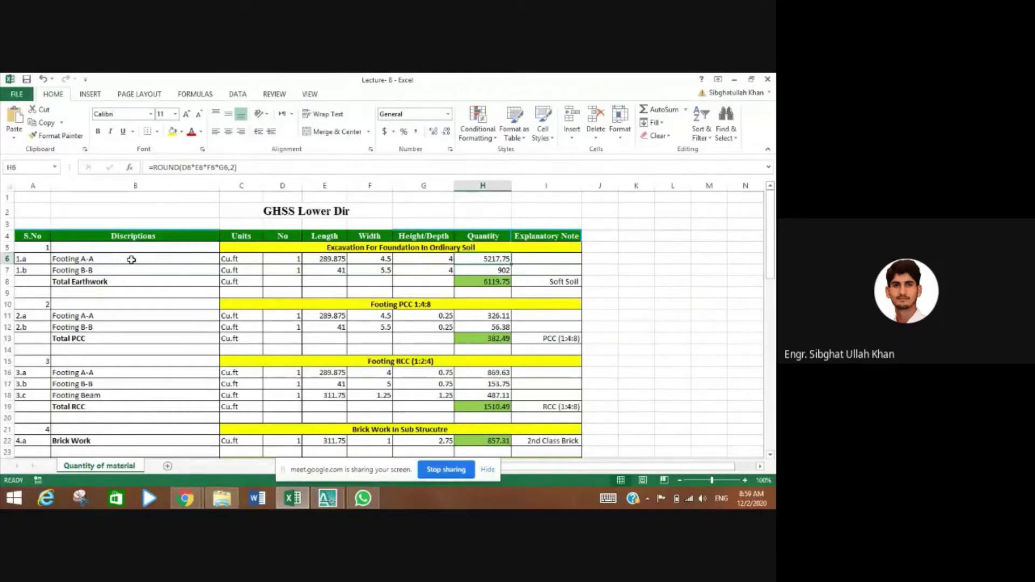
{"action": "left_click", "coordinate": [463, 272]}
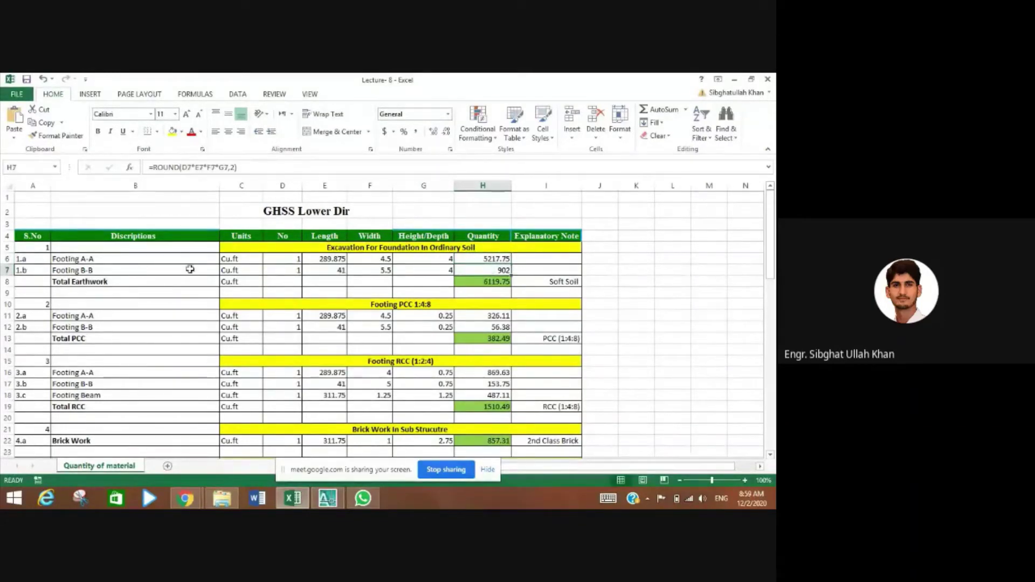
{"action": "left_click", "coordinate": [335, 165]}
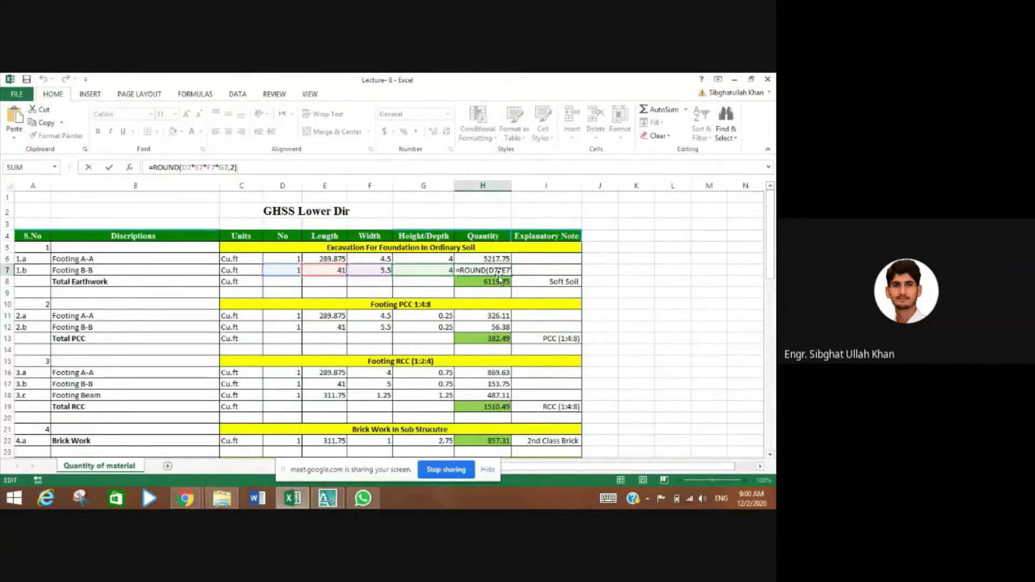
{"action": "key", "text": "Return"}
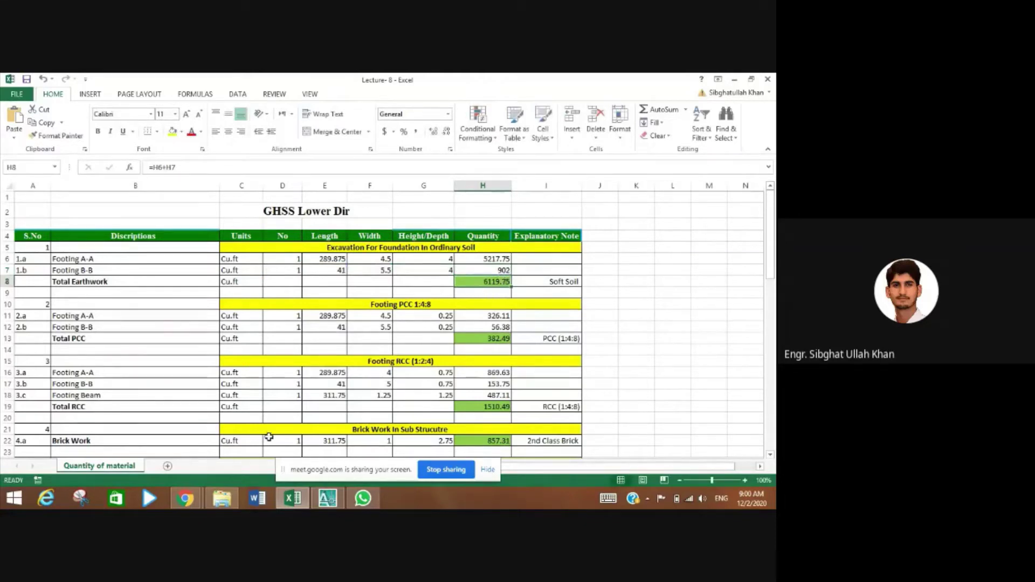
- Switch to the Google Meet call to check on the participants, return to the Excel sheet and dismiss the presenting notification
{"action": "mouse_move", "coordinate": [178, 504]}
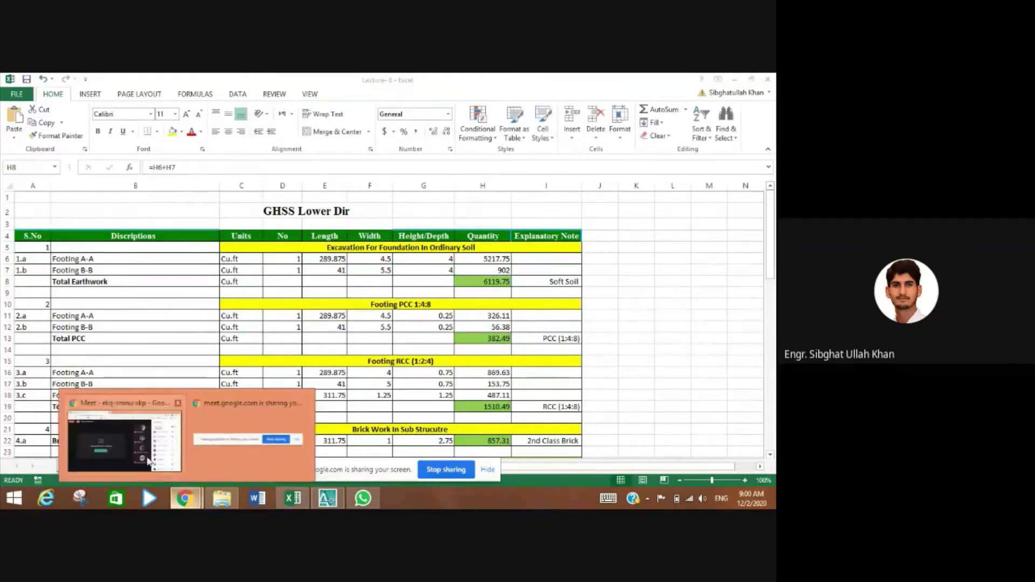
{"action": "left_click", "coordinate": [129, 438]}
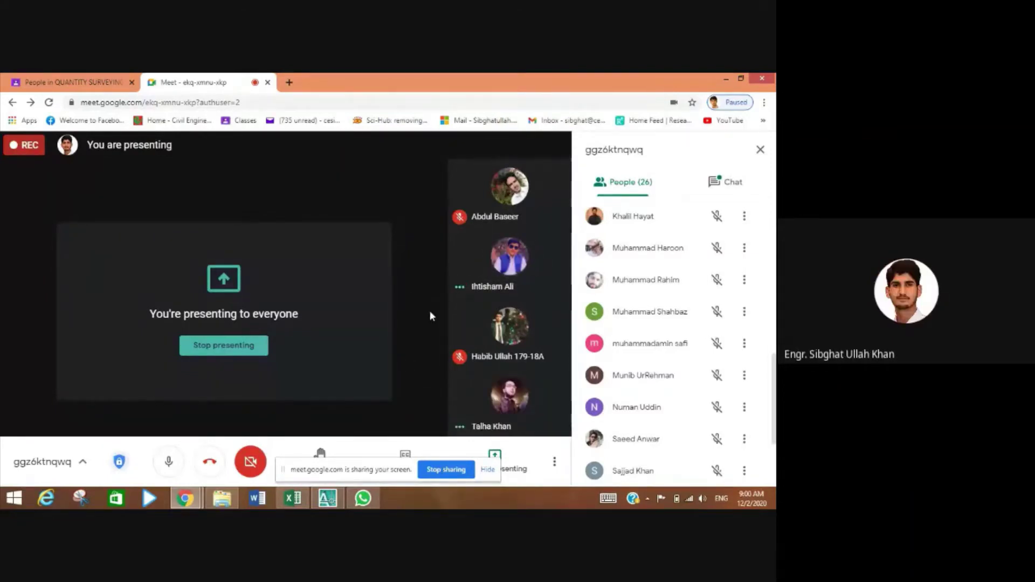
{"action": "mouse_move", "coordinate": [510, 229]}
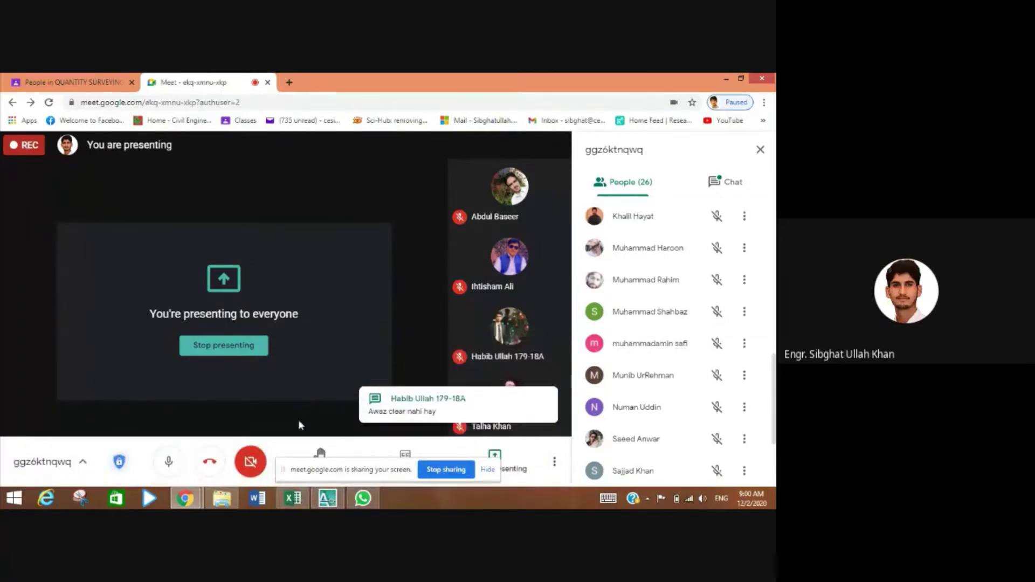
{"action": "left_click", "coordinate": [292, 499]}
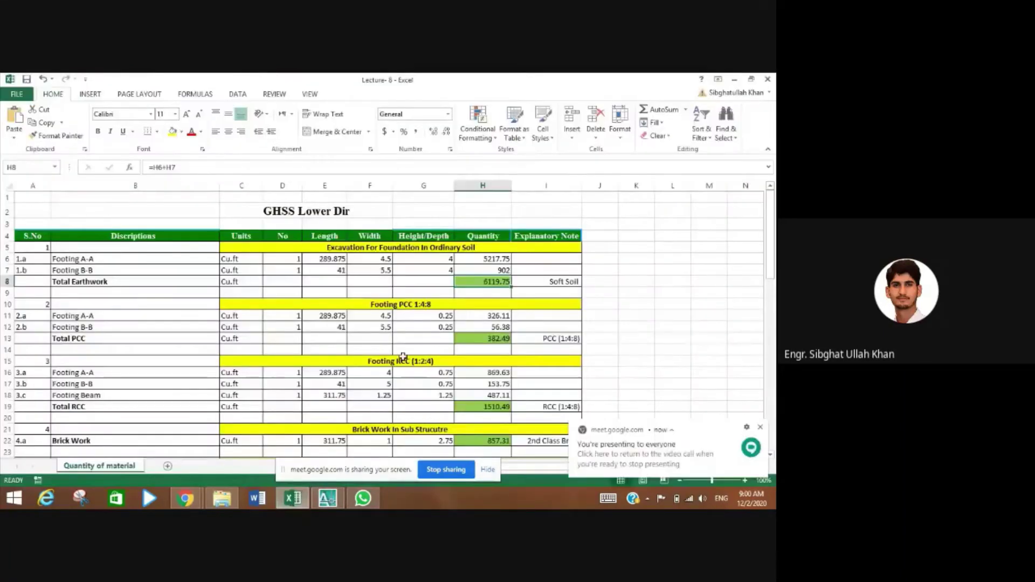
{"action": "left_click", "coordinate": [760, 427]}
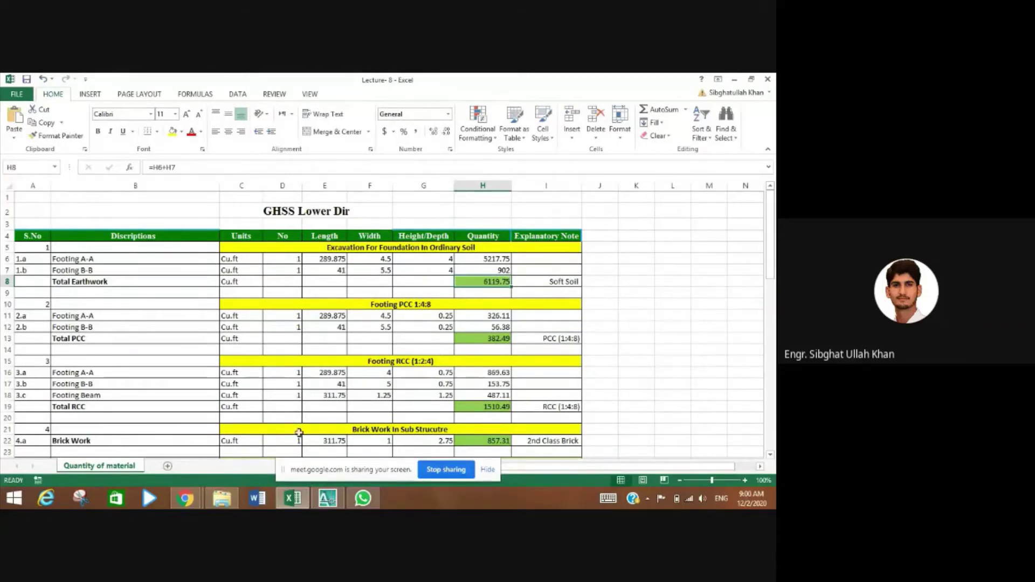
- Switch to AutoCAD, bring the excavation key plan into full view and clear the selected trench lines
{"action": "left_click", "coordinate": [329, 503]}
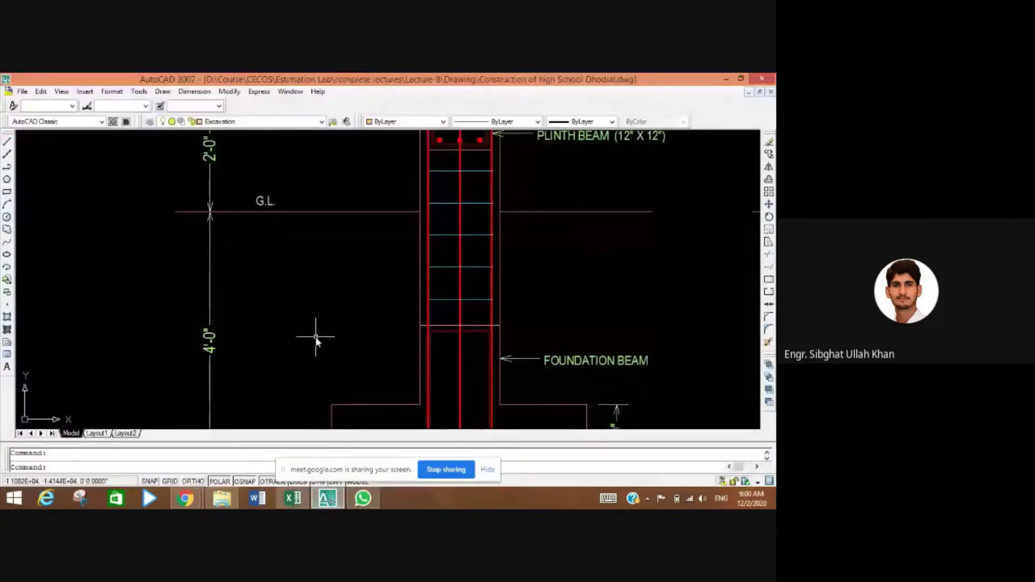
{"action": "scroll", "coordinate": [316, 338], "scroll_direction": "down", "scroll_amount": 3}
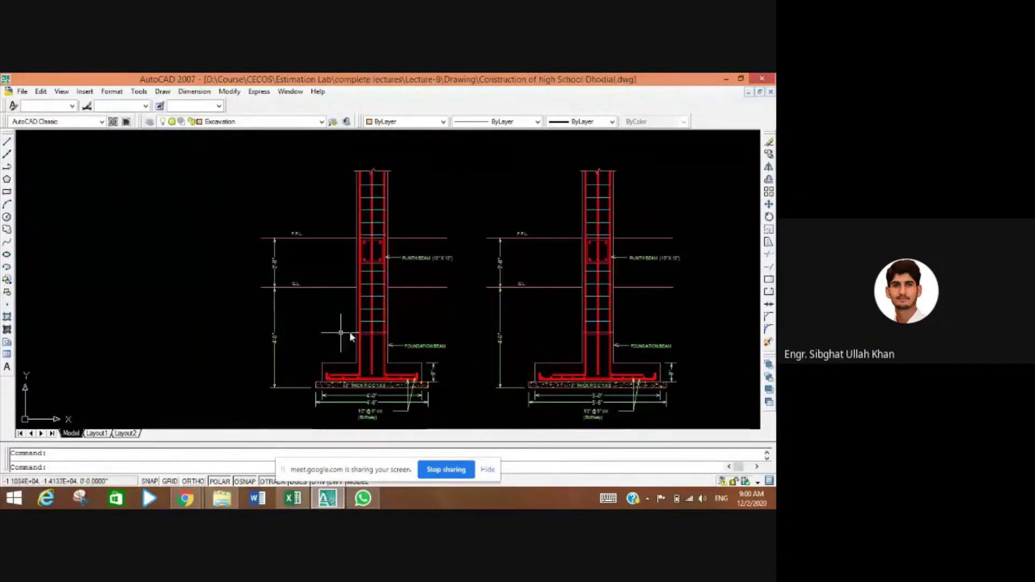
{"action": "scroll", "coordinate": [431, 338], "scroll_direction": "down", "scroll_amount": 3}
{"action": "left_click_drag", "start_coordinate": [548, 334], "coordinate": [388, 327]}
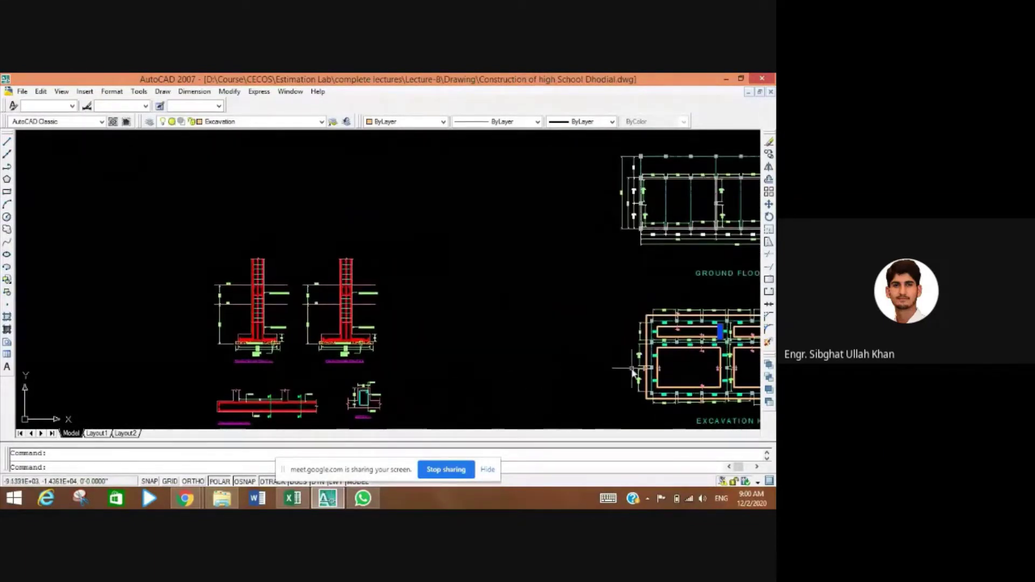
{"action": "left_click_drag", "start_coordinate": [625, 366], "coordinate": [307, 316]}
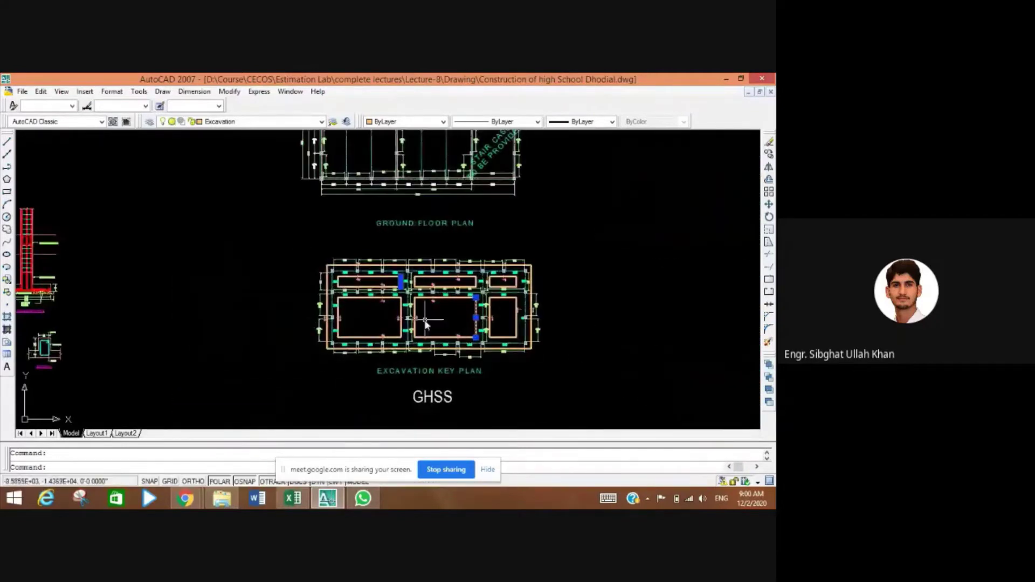
{"action": "scroll", "coordinate": [426, 321], "scroll_direction": "up", "scroll_amount": 5}
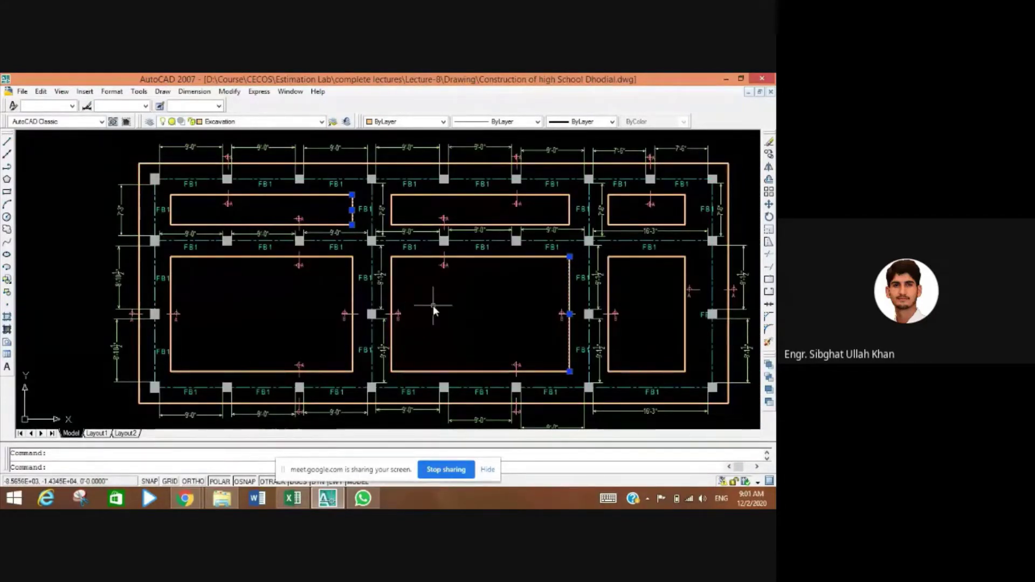
{"action": "key", "text": "Escape"}
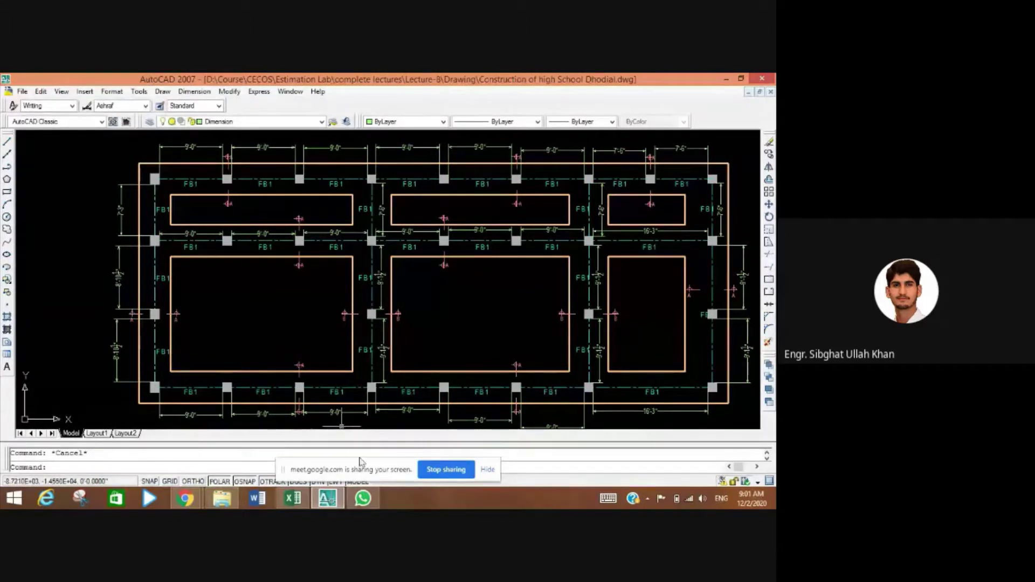
- Check the Google Meet call for participants' responses and return to the excavation key plan in AutoCAD
{"action": "mouse_move", "coordinate": [190, 505]}
{"action": "left_click", "coordinate": [156, 445]}
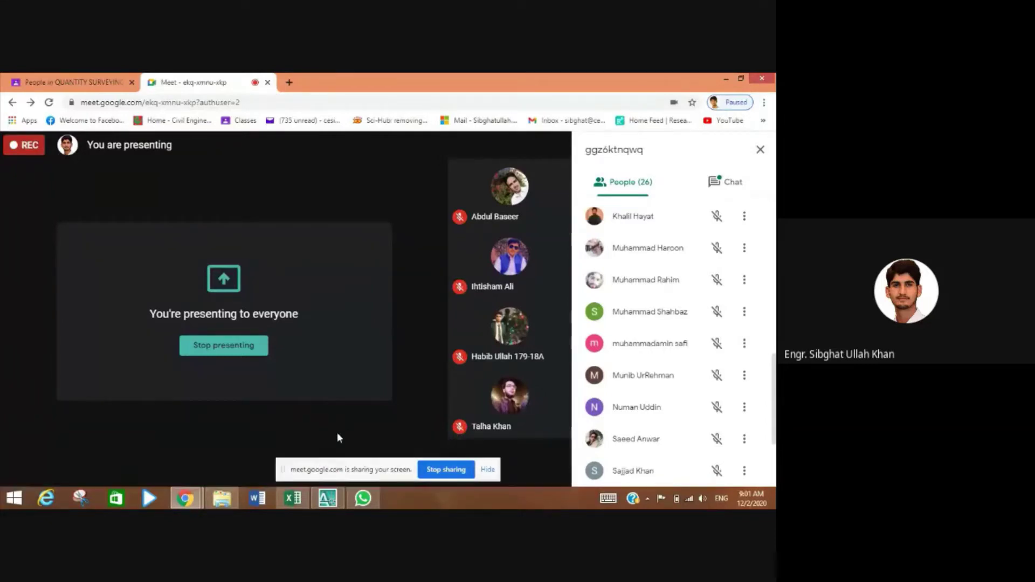
{"action": "mouse_move", "coordinate": [324, 503]}
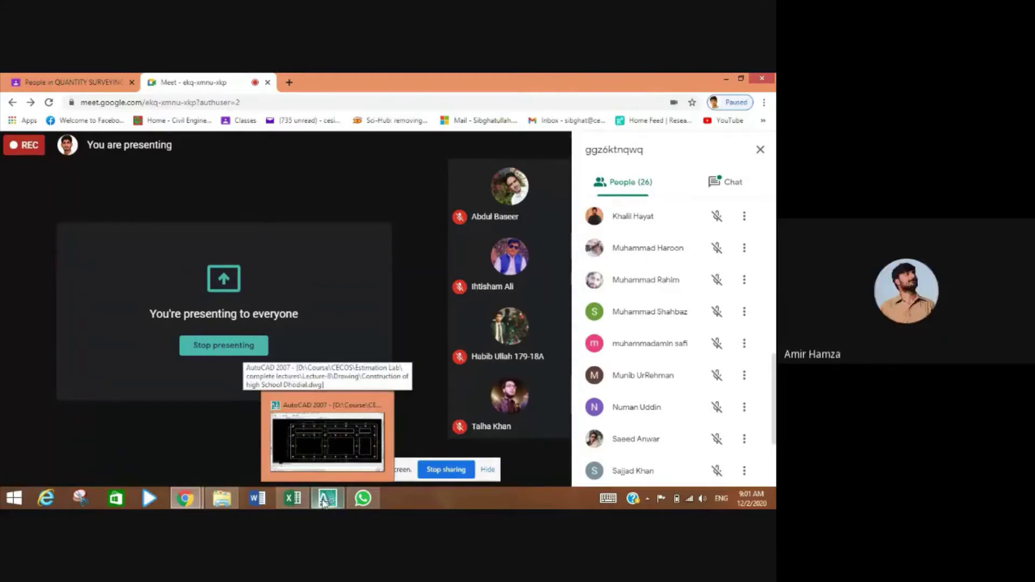
{"action": "left_click", "coordinate": [324, 503]}
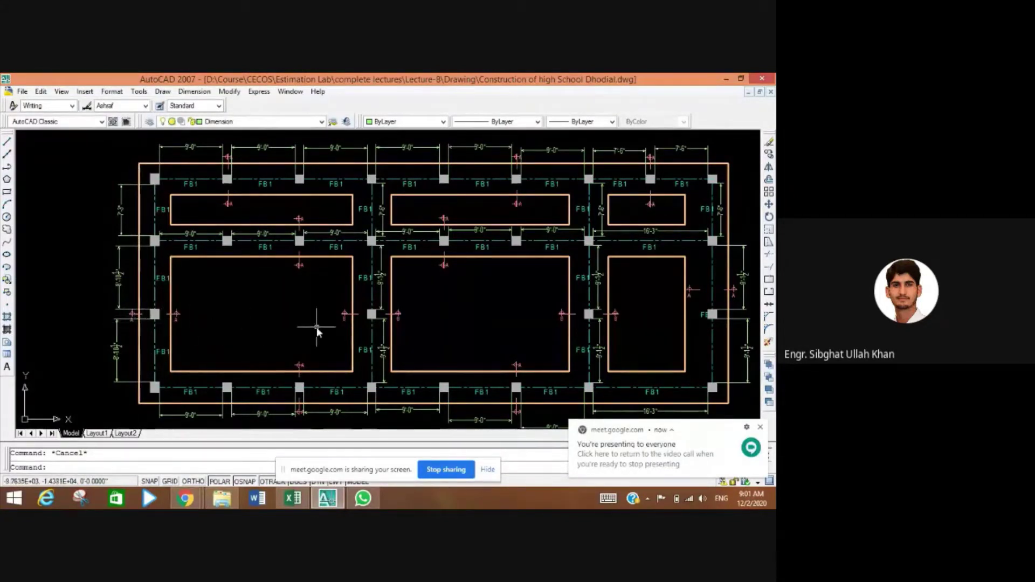
- Examine the A-A and B-B section marks along the trenches of the excavation key plan
{"action": "scroll", "coordinate": [378, 330], "scroll_direction": "up", "scroll_amount": 4}
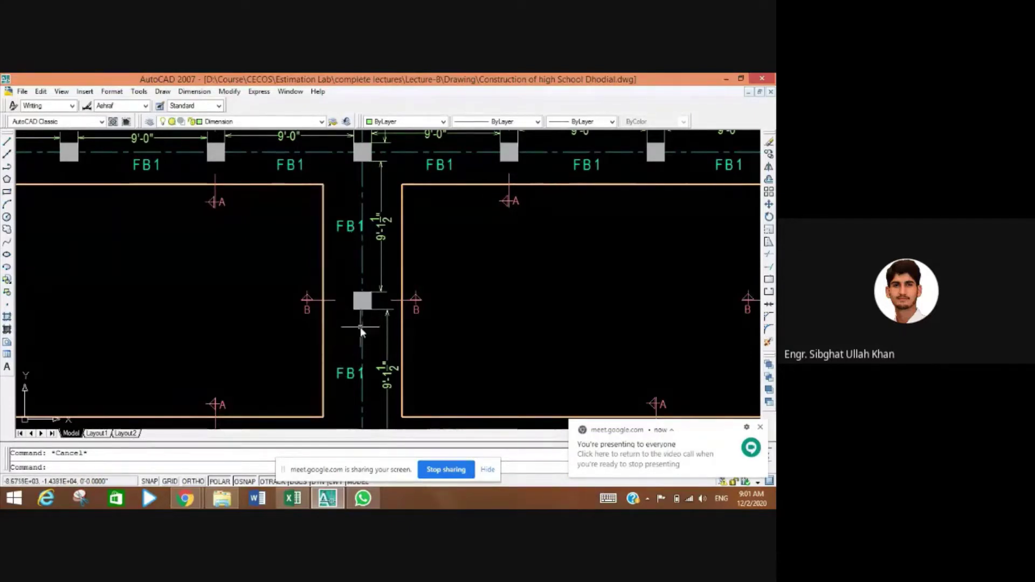
{"action": "scroll", "coordinate": [360, 327], "scroll_direction": "down", "scroll_amount": 4}
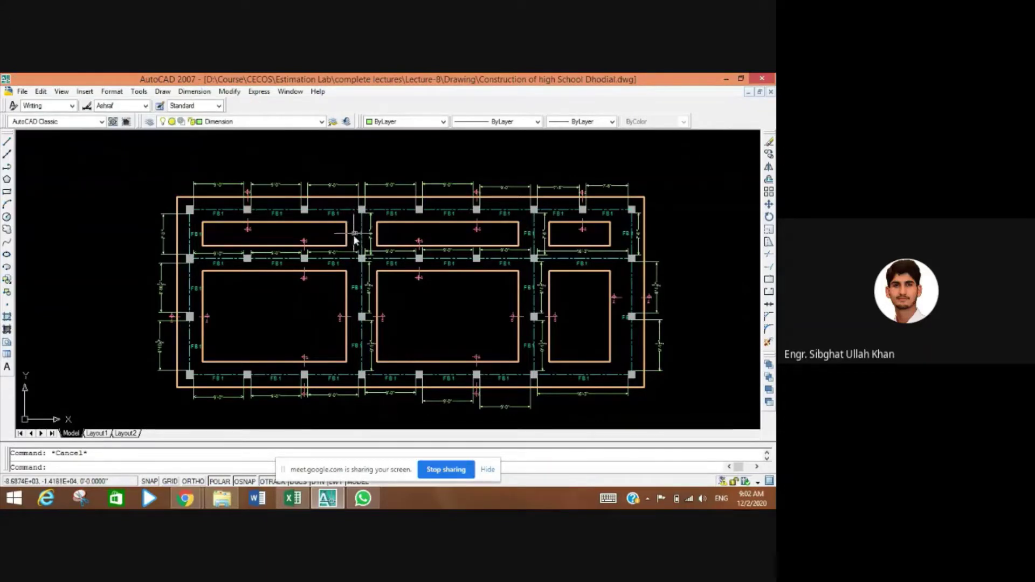
{"action": "scroll", "coordinate": [158, 305], "scroll_direction": "up", "scroll_amount": 5}
{"action": "scroll", "coordinate": [234, 330], "scroll_direction": "down", "scroll_amount": 2}
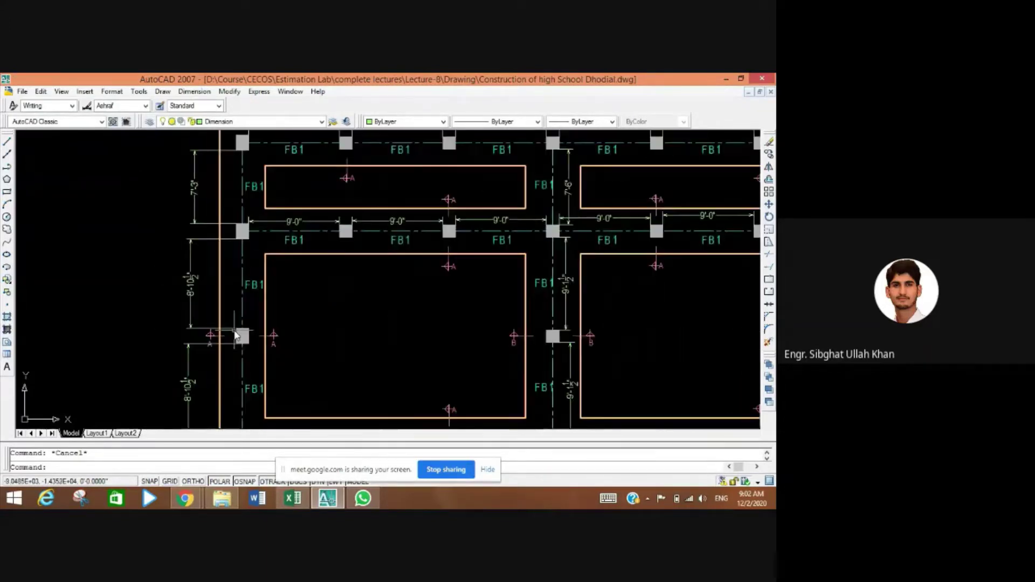
{"action": "scroll", "coordinate": [272, 331], "scroll_direction": "down", "scroll_amount": 2}
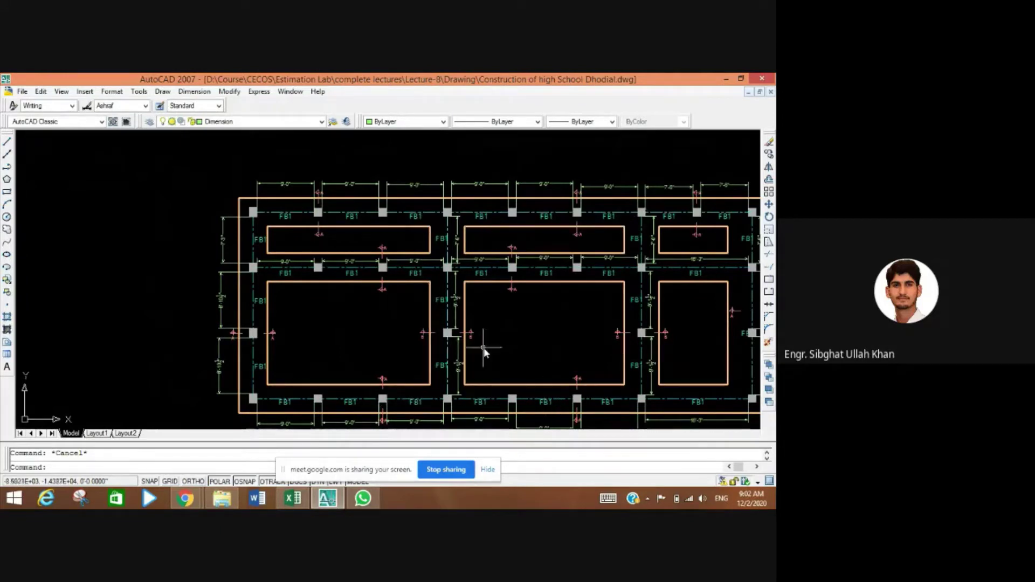
- Examine the P.C.C. base widths in the foundation sections at A-A and B-B, highlighting the overall width dimension at A-A
{"action": "scroll", "coordinate": [484, 348], "scroll_direction": "down", "scroll_amount": 5}
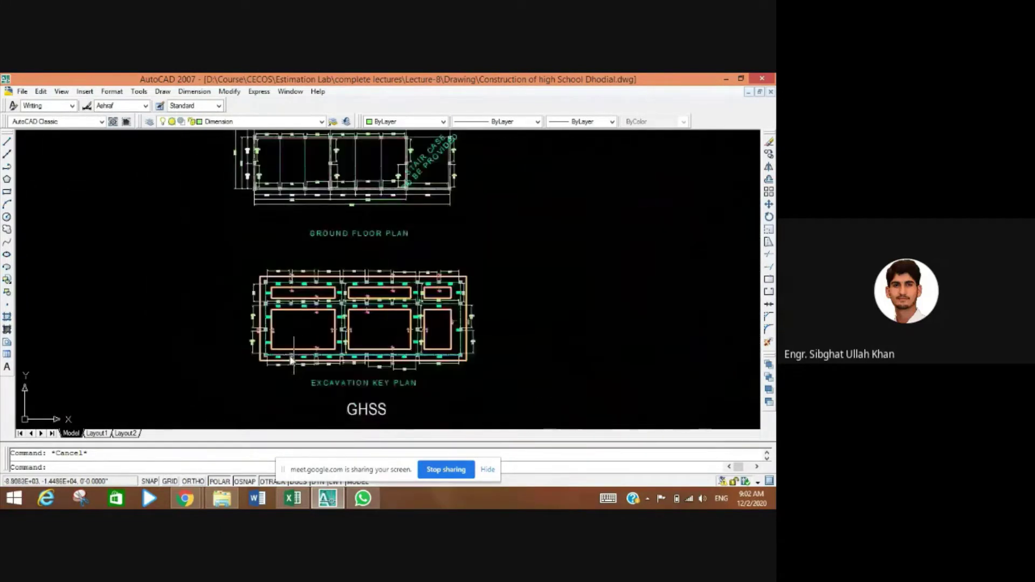
{"action": "left_click_drag", "start_coordinate": [163, 354], "coordinate": [448, 340]}
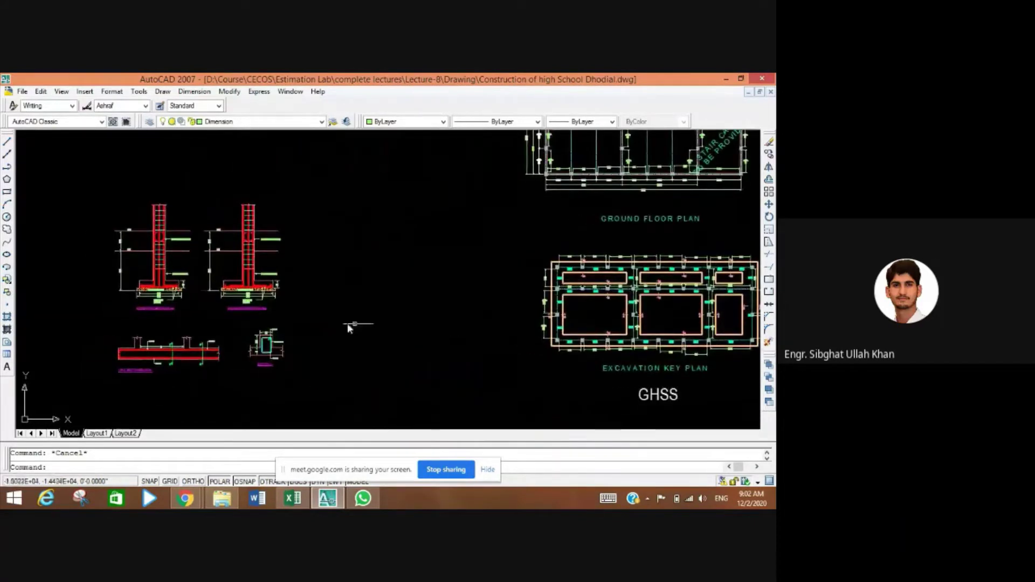
{"action": "scroll", "coordinate": [129, 296], "scroll_direction": "up", "scroll_amount": 3}
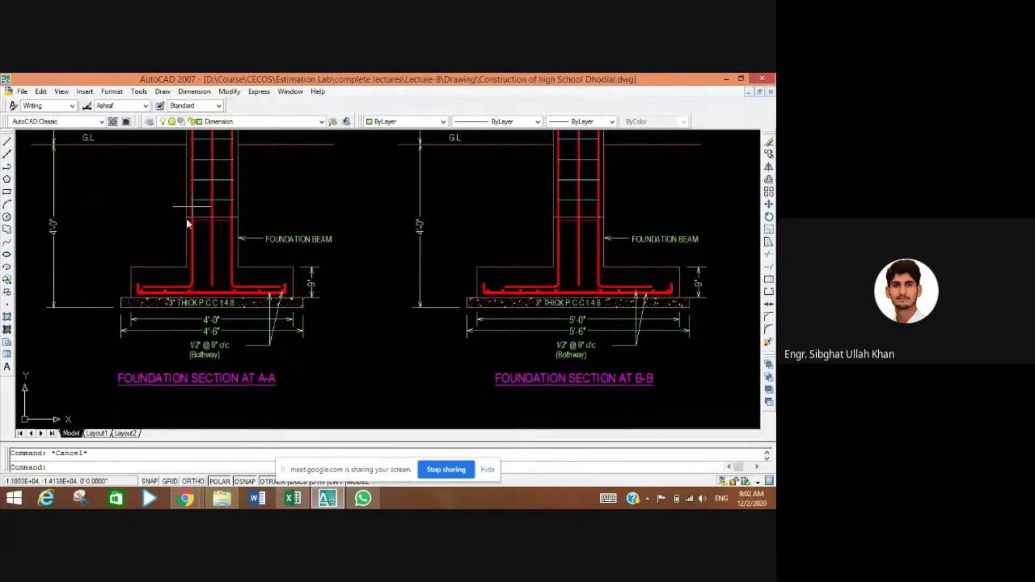
{"action": "left_click", "coordinate": [123, 305]}
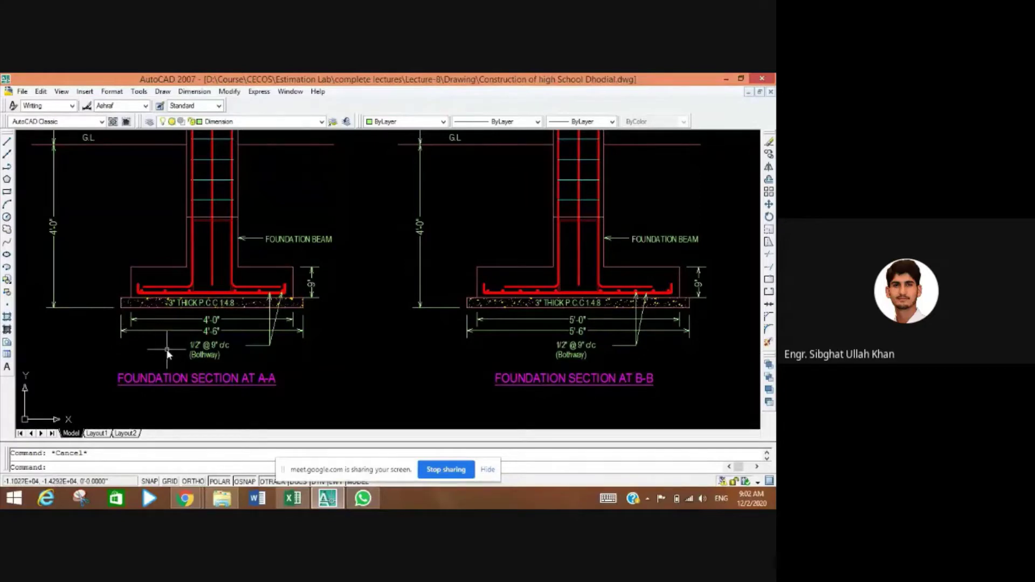
{"action": "left_click_drag", "start_coordinate": [148, 343], "coordinate": [191, 357]}
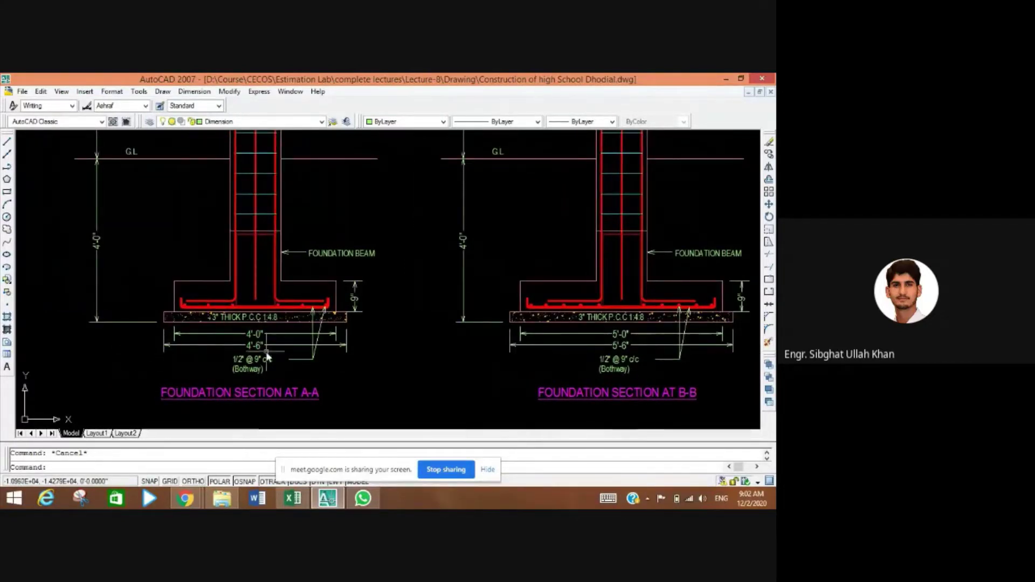
{"action": "left_click", "coordinate": [215, 344]}
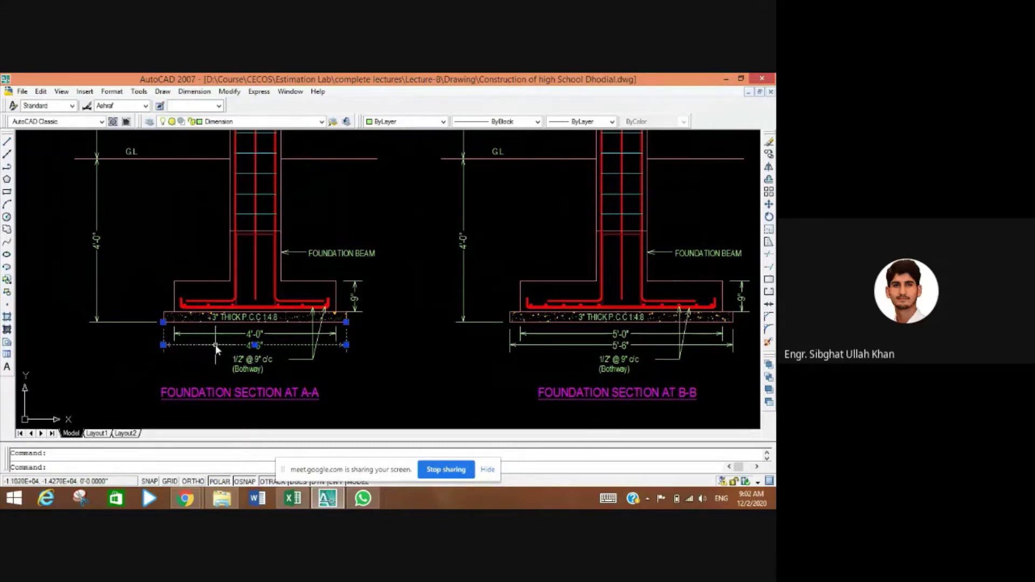
{"action": "left_click", "coordinate": [182, 369]}
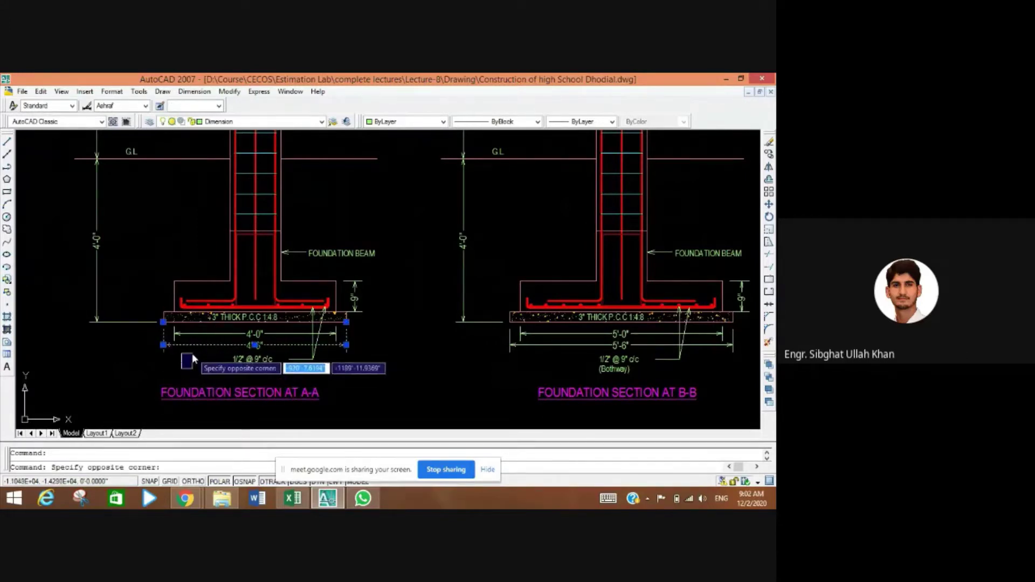
{"action": "key", "text": "Escape"}
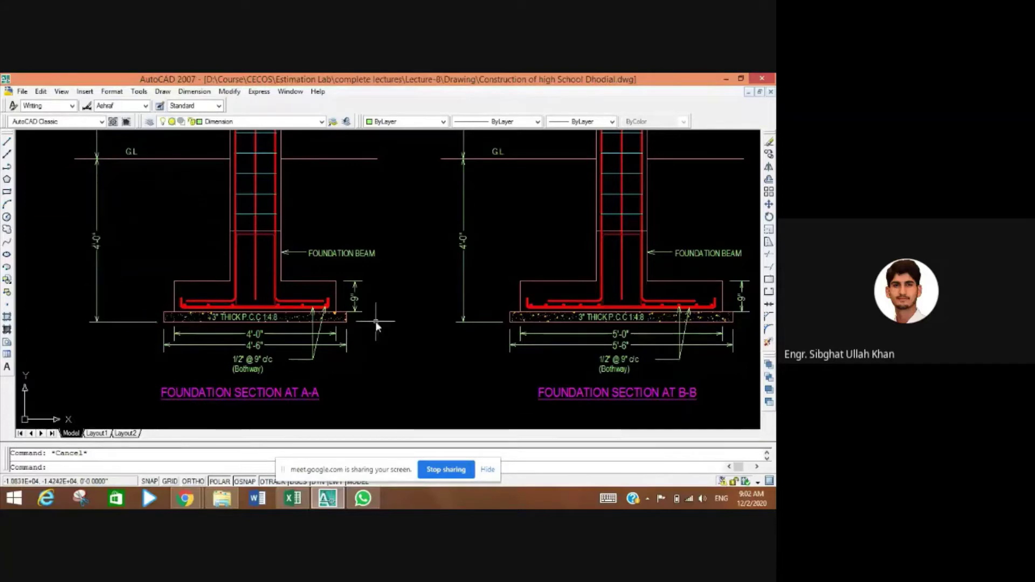
{"action": "left_click_drag", "start_coordinate": [567, 365], "coordinate": [390, 358]}
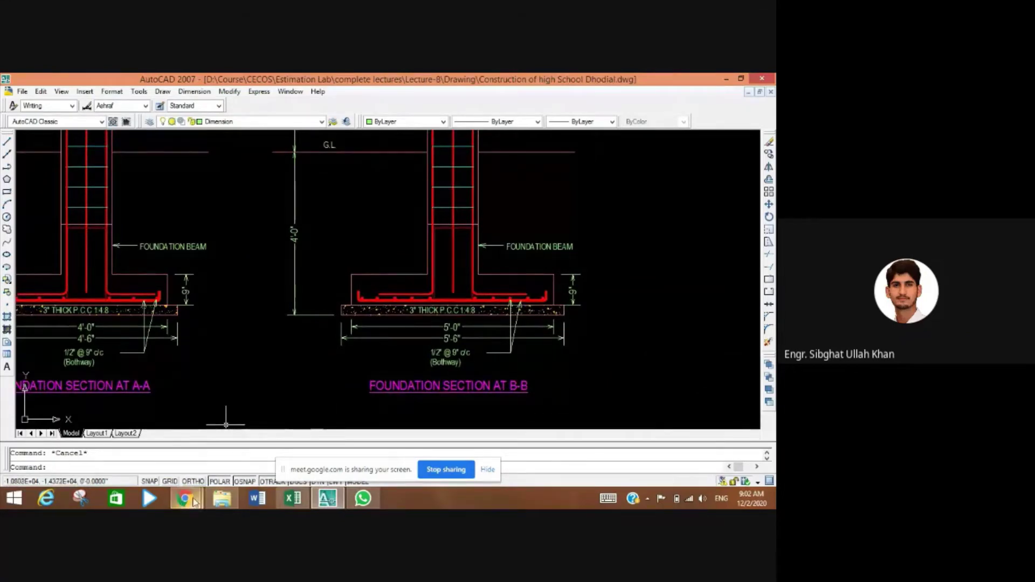
- Look in on the Google Meet call again and go back to the foundation sections in AutoCAD
{"action": "mouse_move", "coordinate": [184, 498]}
{"action": "left_click", "coordinate": [128, 435]}
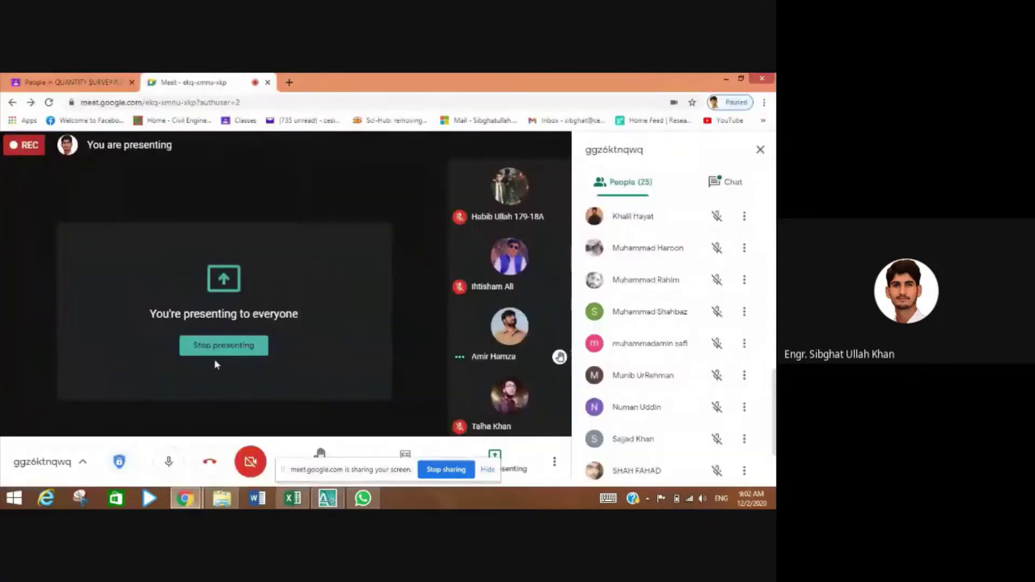
{"action": "left_click", "coordinate": [324, 500]}
- Go from the foundation section at B-B back to the excavation key plan and view its trench layout
{"action": "scroll", "coordinate": [538, 351], "scroll_direction": "down", "scroll_amount": 2}
{"action": "scroll", "coordinate": [362, 361], "scroll_direction": "up", "scroll_amount": 3}
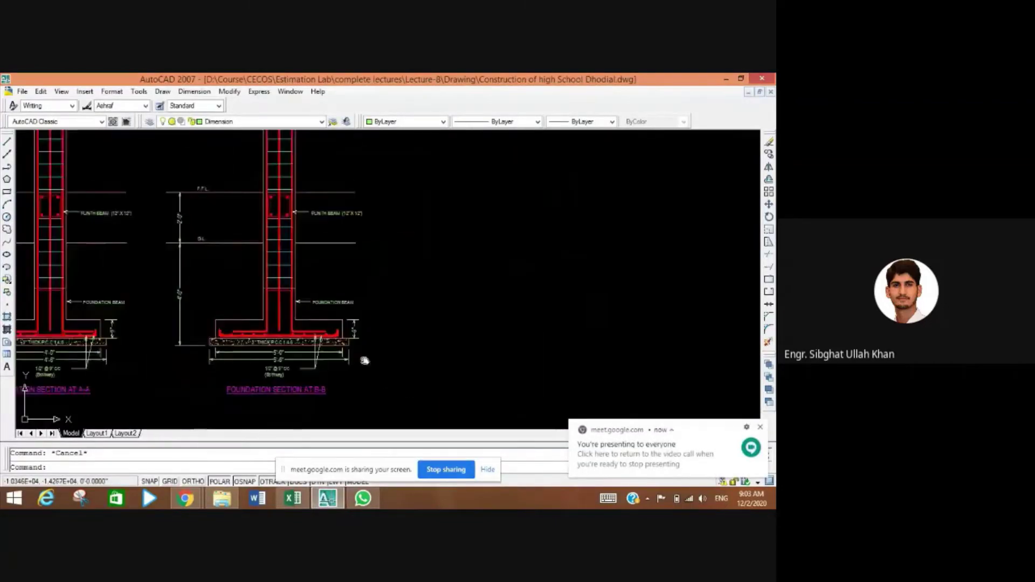
{"action": "scroll", "coordinate": [382, 354], "scroll_direction": "down", "scroll_amount": 3}
{"action": "left_click_drag", "start_coordinate": [490, 358], "coordinate": [231, 347]}
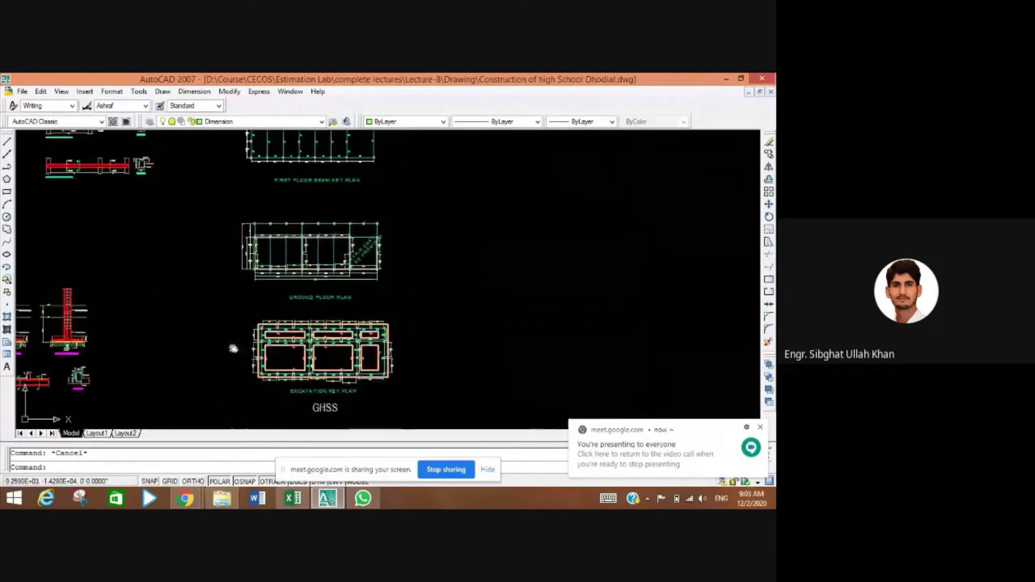
{"action": "scroll", "coordinate": [327, 364], "scroll_direction": "up", "scroll_amount": 5}
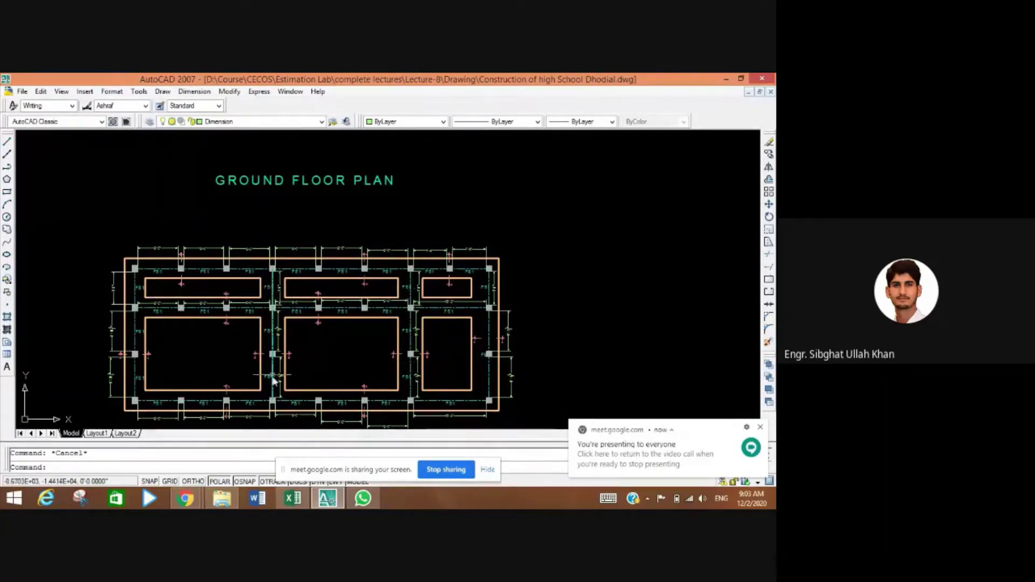
- Select the four excavation lines bounding one side of the two B-B cross trenches, beside the large rooms and the narrow bays
{"action": "scroll", "coordinate": [262, 369], "scroll_direction": "up", "scroll_amount": 4}
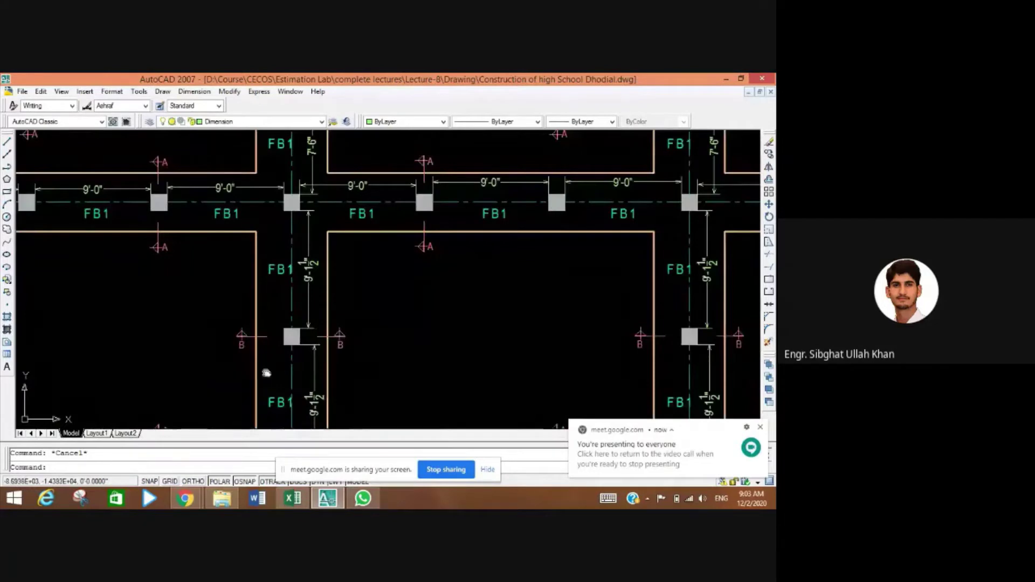
{"action": "left_click_drag", "start_coordinate": [261, 370], "coordinate": [261, 324]}
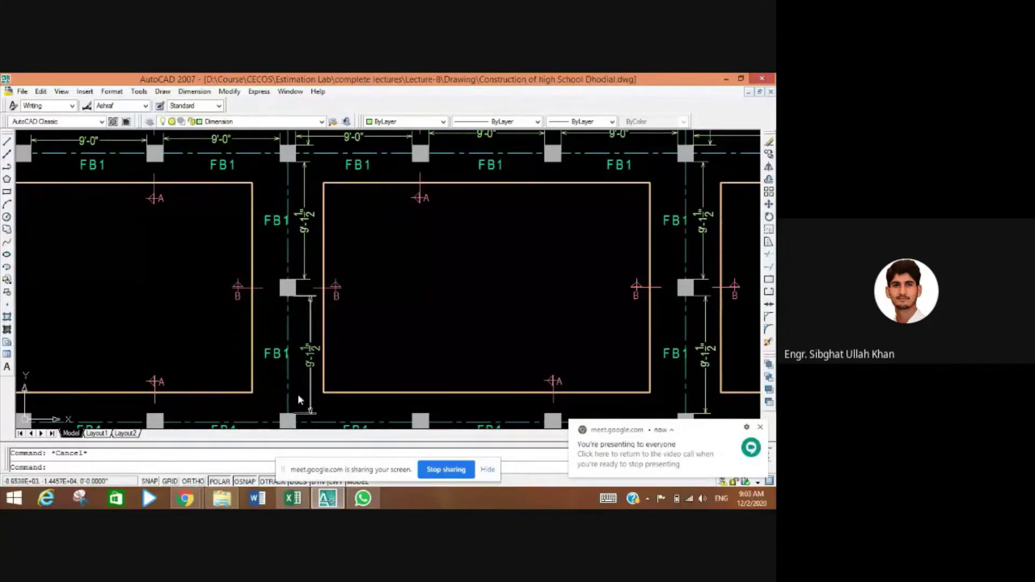
{"action": "left_click", "coordinate": [251, 396]}
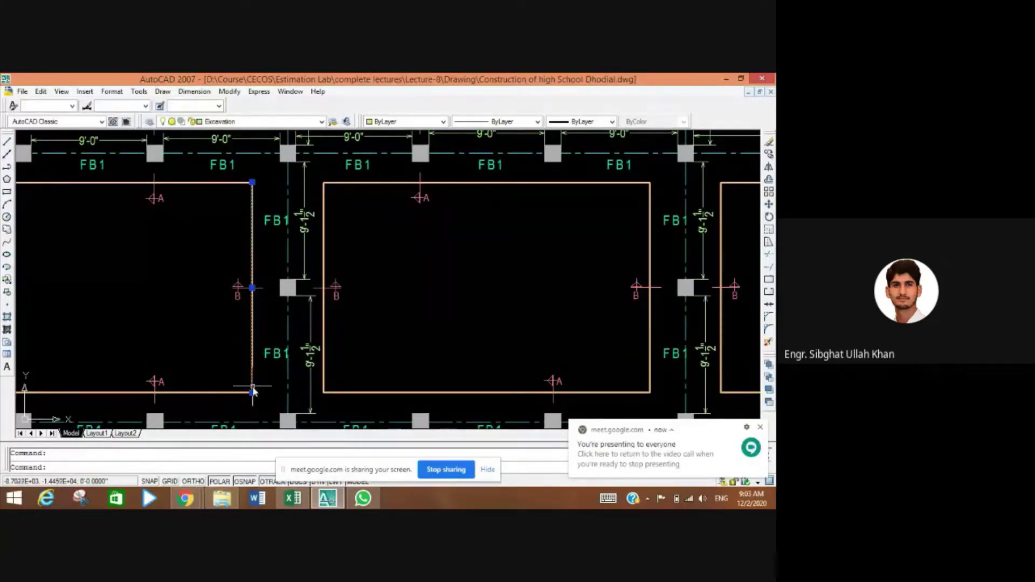
{"action": "left_click_drag", "start_coordinate": [369, 257], "coordinate": [384, 345]}
{"action": "left_click", "coordinate": [266, 201]}
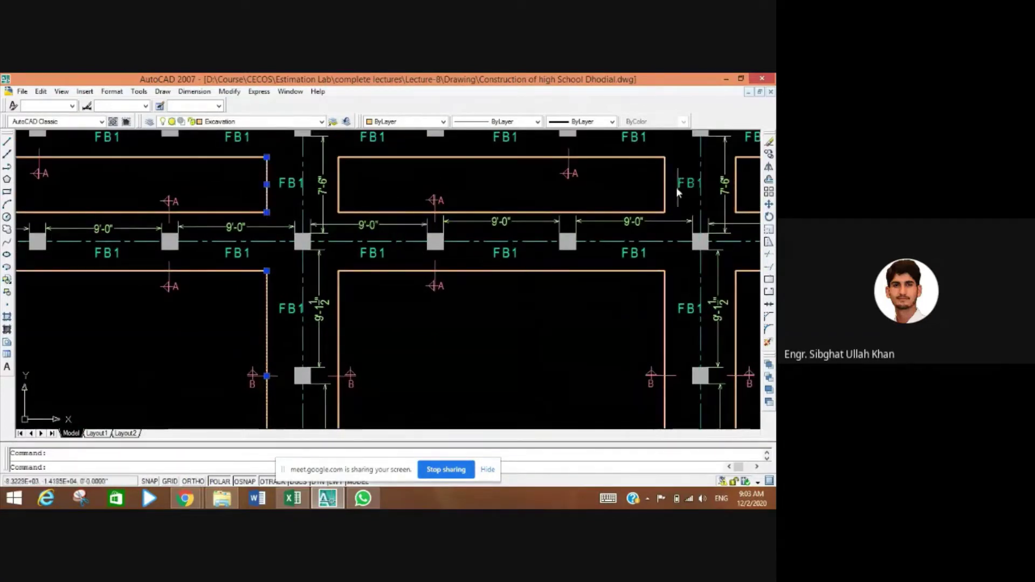
{"action": "left_click", "coordinate": [666, 194]}
{"action": "left_click", "coordinate": [668, 306]}
{"action": "scroll", "coordinate": [572, 321], "scroll_direction": "down", "scroll_amount": 2}
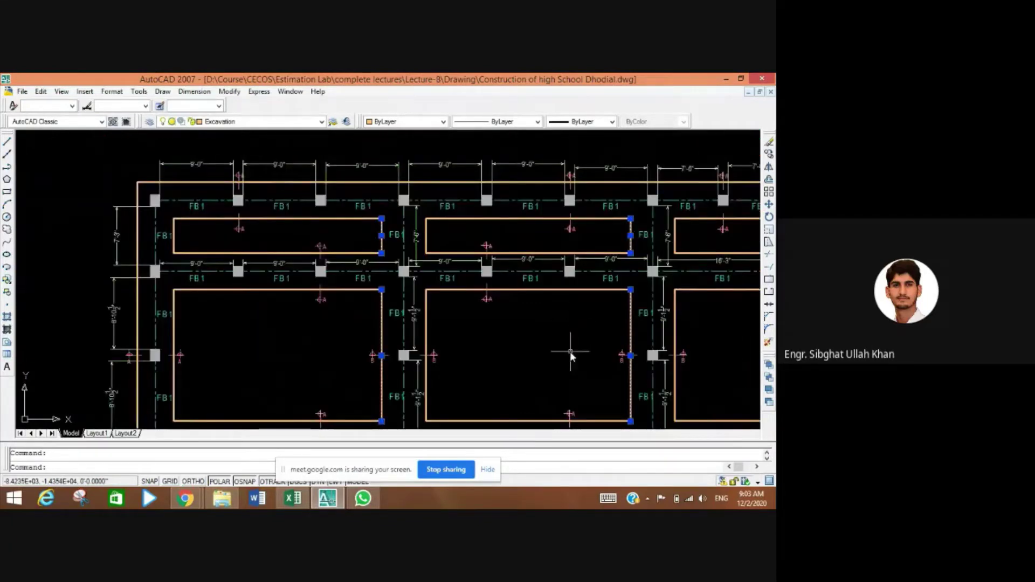
{"action": "left_click_drag", "start_coordinate": [569, 347], "coordinate": [541, 324]}
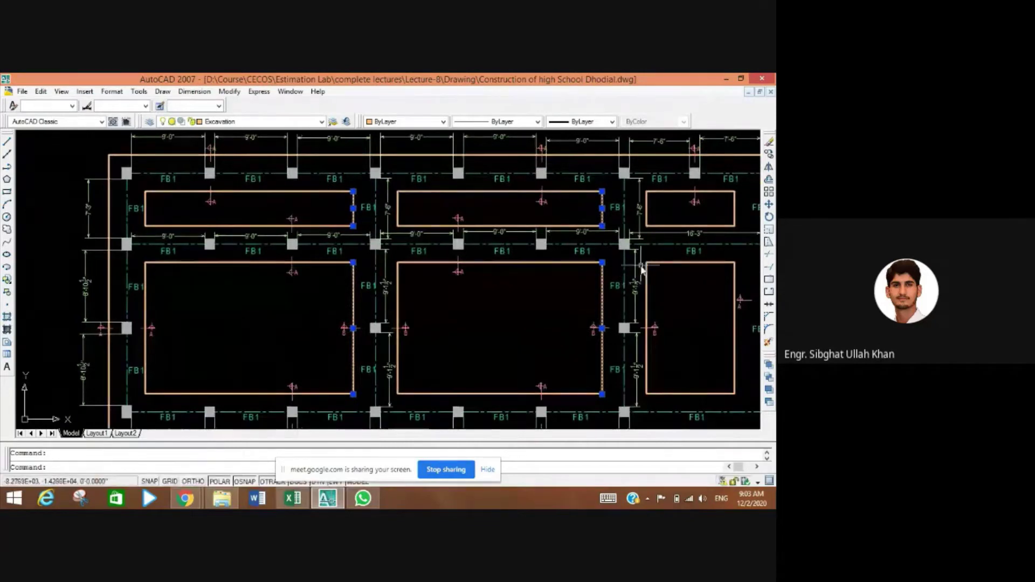
- Check the combined geometry properties of the four selected excavation lines and clear the selection
{"action": "right_click", "coordinate": [603, 310]}
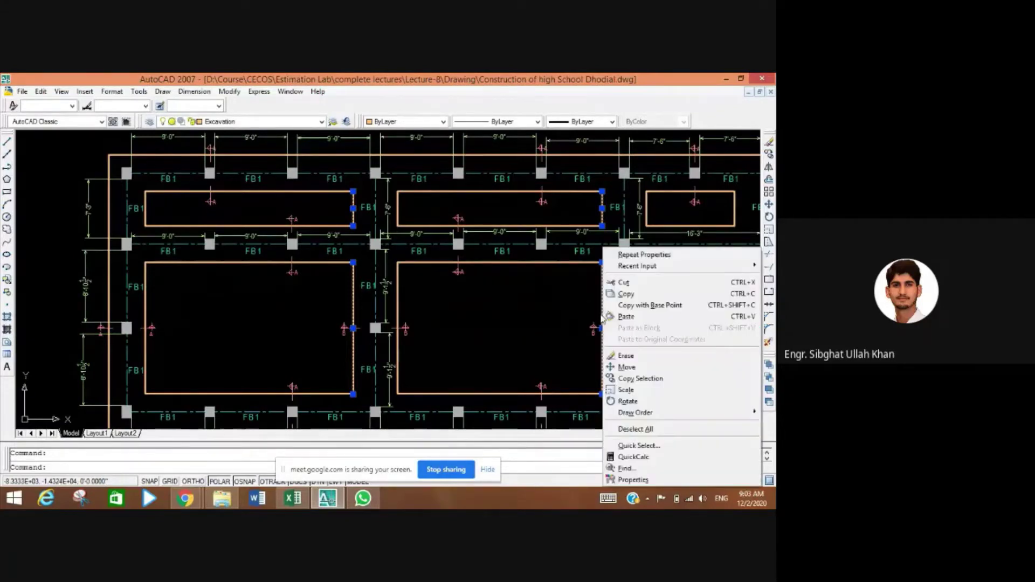
{"action": "left_click", "coordinate": [633, 480]}
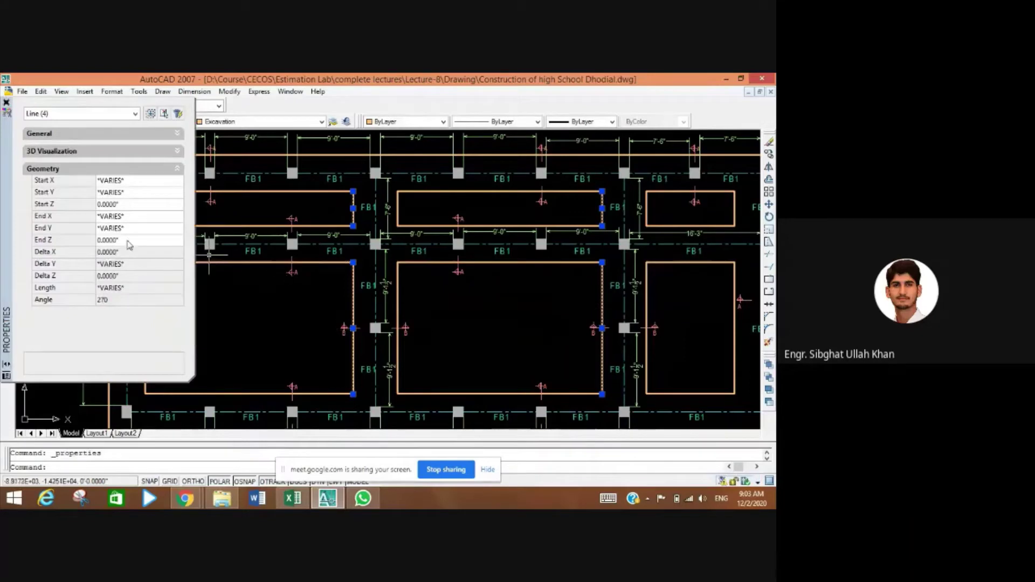
{"action": "left_click", "coordinate": [6, 103]}
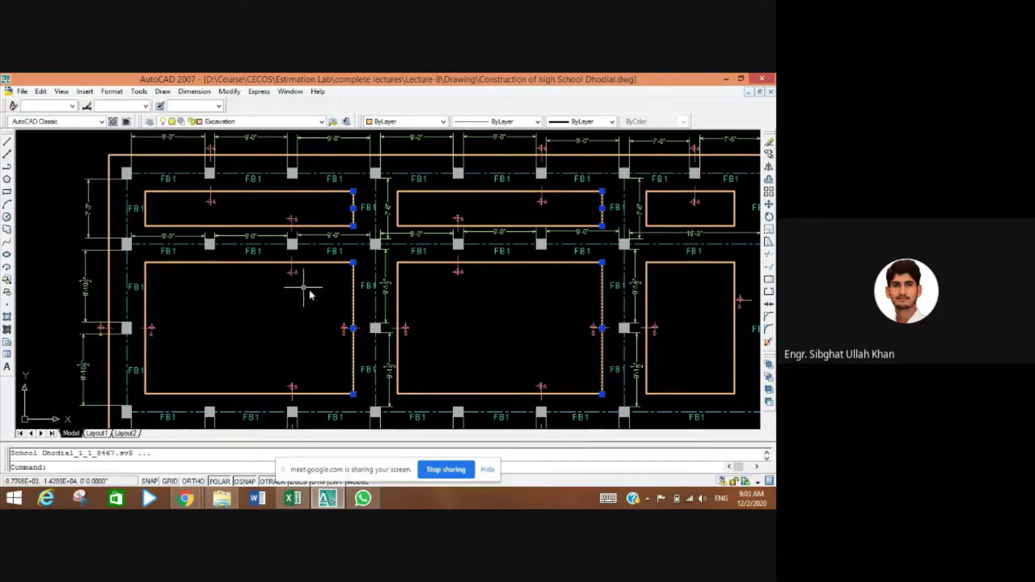
{"action": "key", "text": "Escape"}
- Check the length of the excavation line along the first B-B trench, at the large room, in its properties
{"action": "left_click", "coordinate": [354, 322]}
{"action": "right_click", "coordinate": [353, 320]}
{"action": "left_click", "coordinate": [380, 312]}
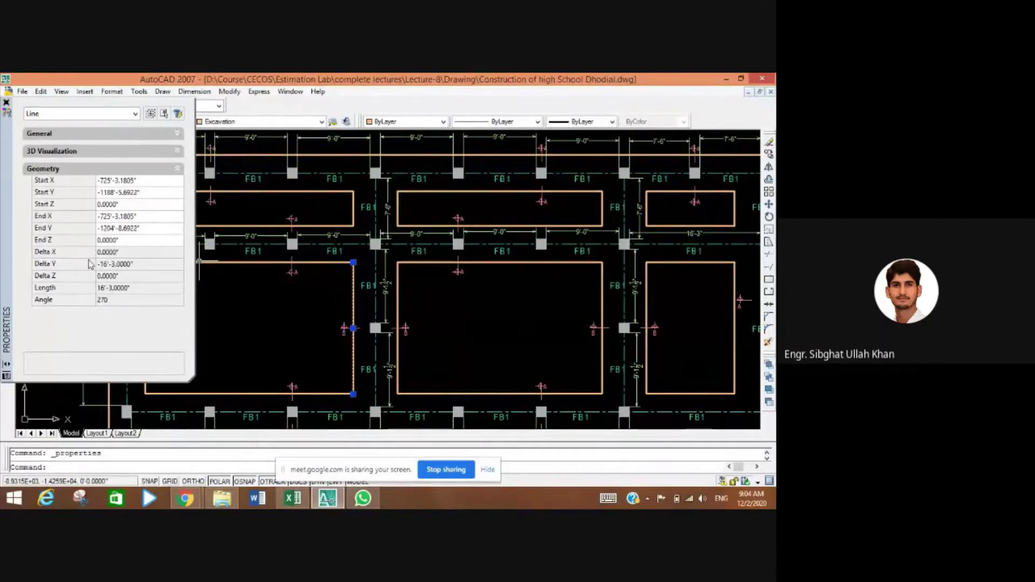
{"action": "left_click", "coordinate": [6, 104]}
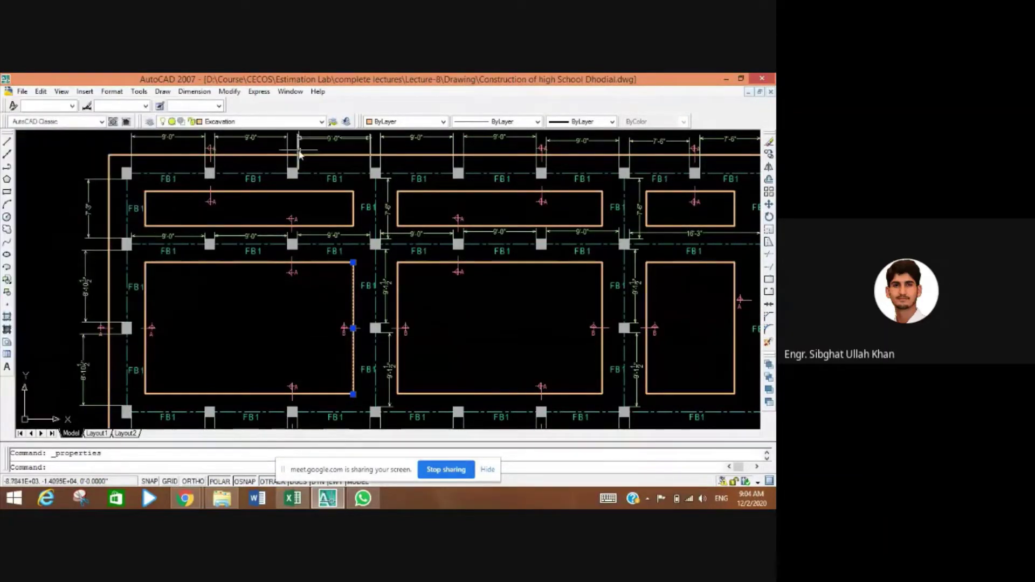
- Select only the short excavation line in the narrow bay above the first B-B trench and check its length in its properties
{"action": "left_click", "coordinate": [354, 218]}
{"action": "right_click", "coordinate": [355, 218]}
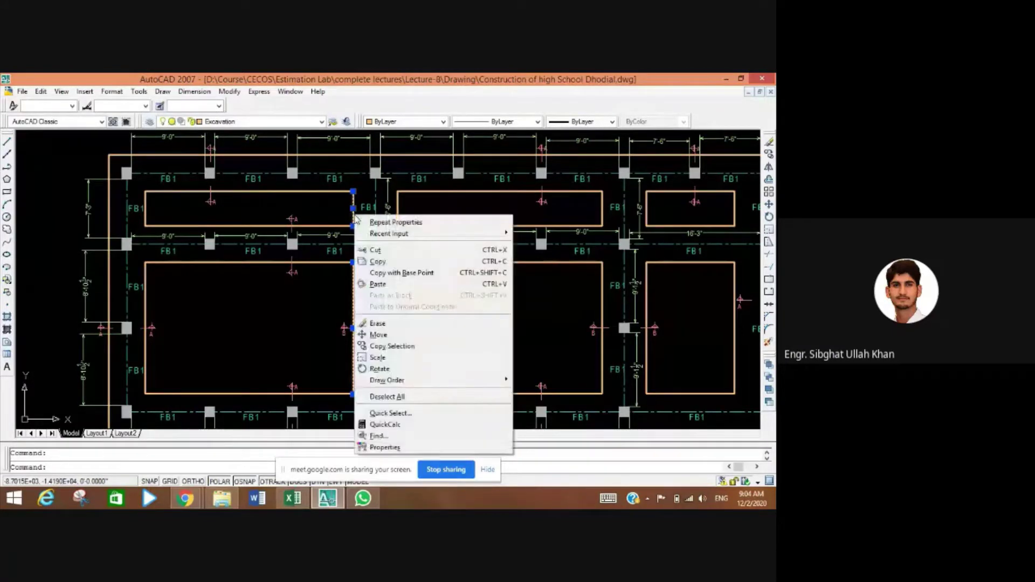
{"action": "left_click", "coordinate": [355, 217]}
{"action": "right_click", "coordinate": [355, 218]}
{"action": "left_click", "coordinate": [354, 216]}
{"action": "right_click", "coordinate": [354, 215]}
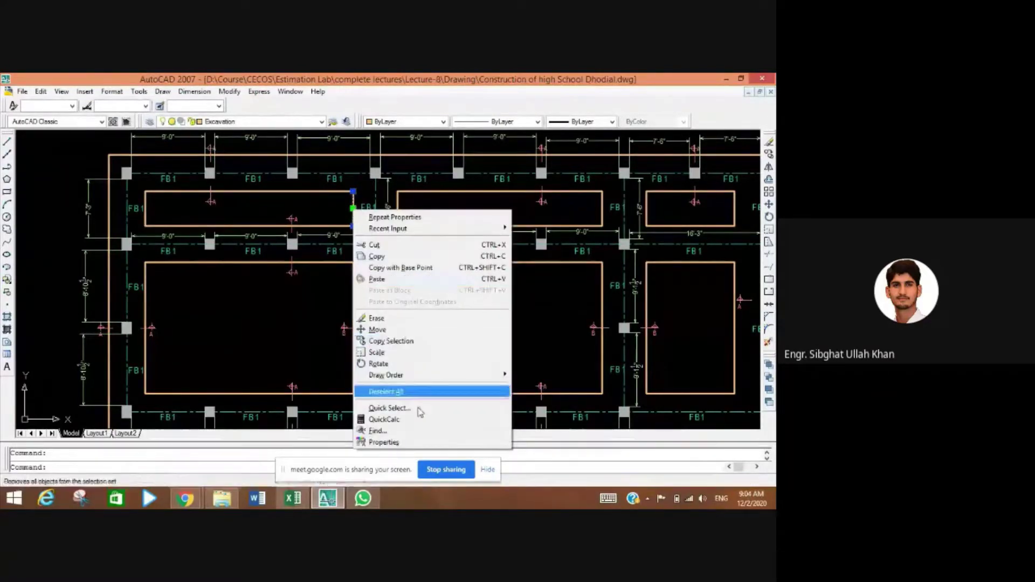
{"action": "left_click", "coordinate": [384, 442]}
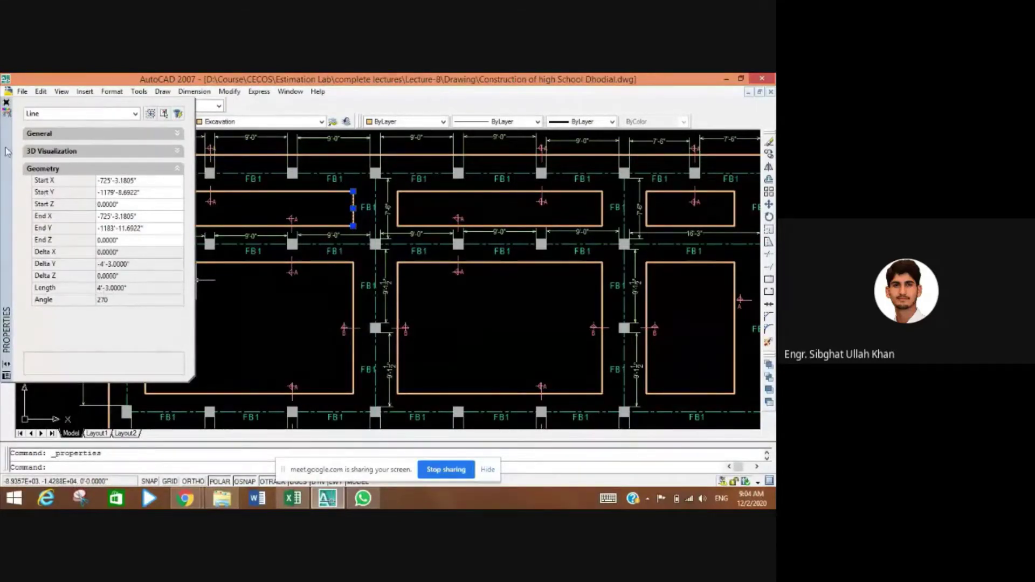
{"action": "left_click", "coordinate": [7, 103]}
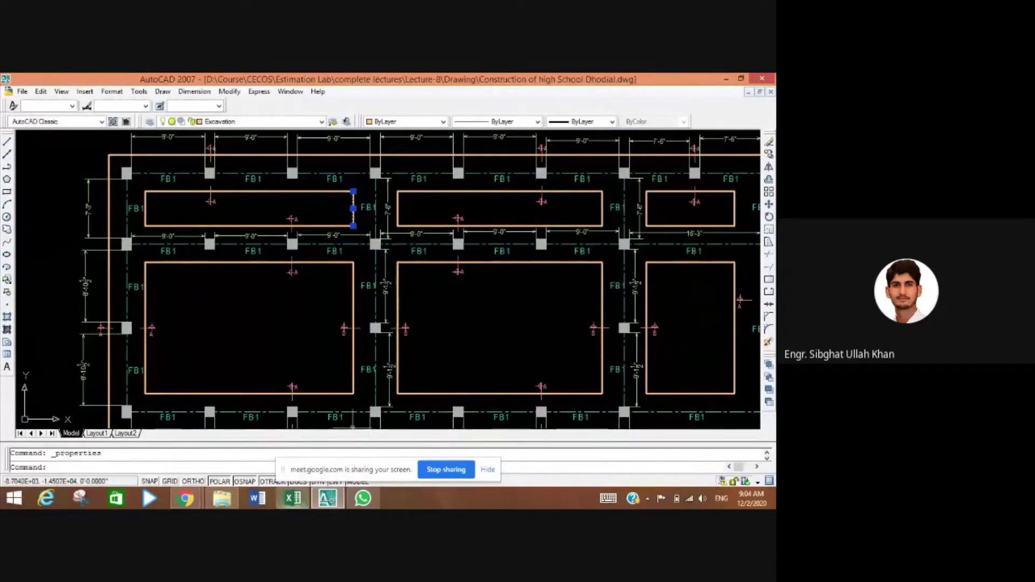
- Switch to the Excel quantity sheet and examine each term of the Footing B-B excavation length formula, =4.25+4.25+16.25+16.25, in E7
{"action": "left_click", "coordinate": [293, 498]}
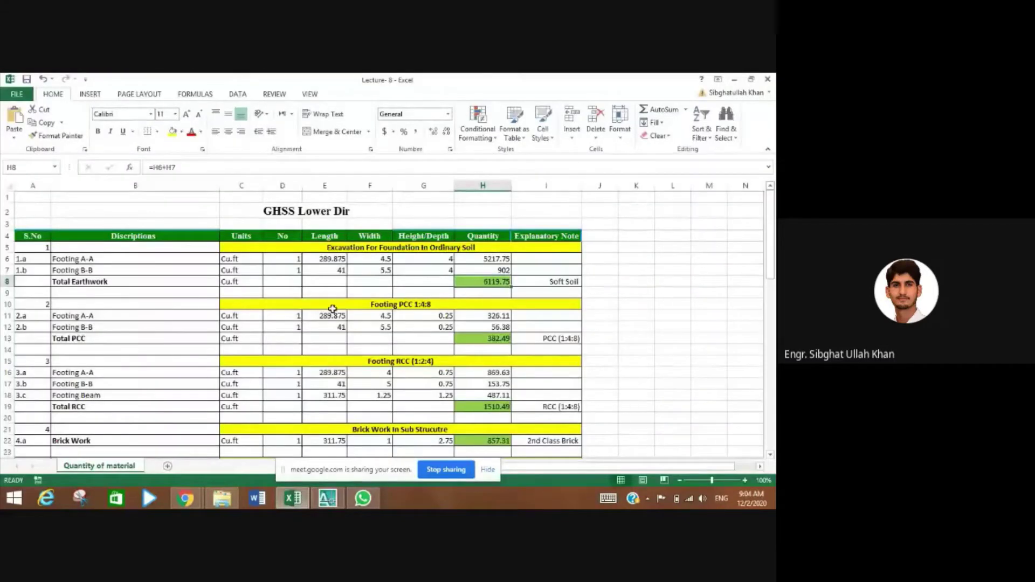
{"action": "left_click", "coordinate": [335, 272]}
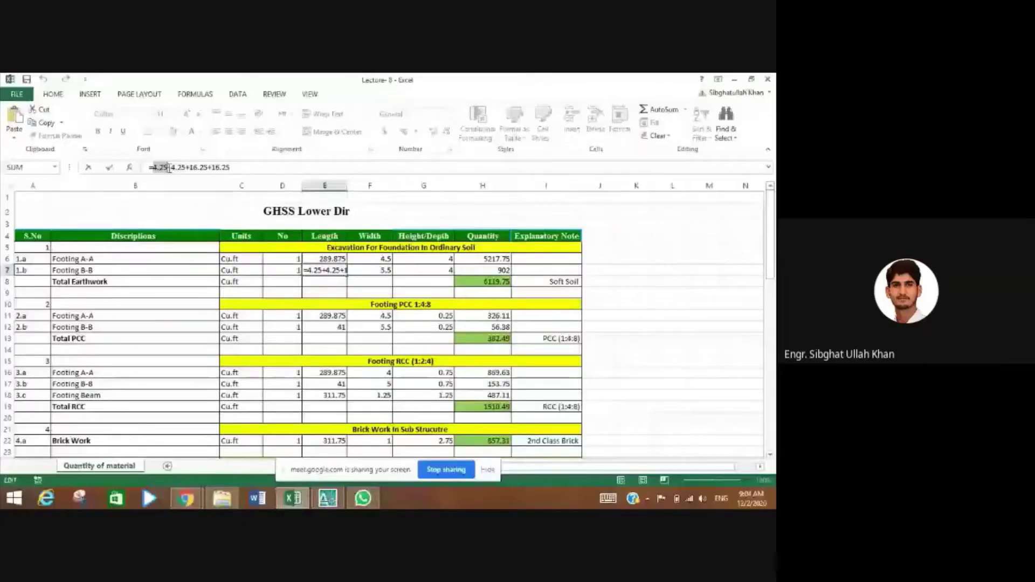
{"action": "left_click_drag", "start_coordinate": [171, 168], "coordinate": [184, 168]}
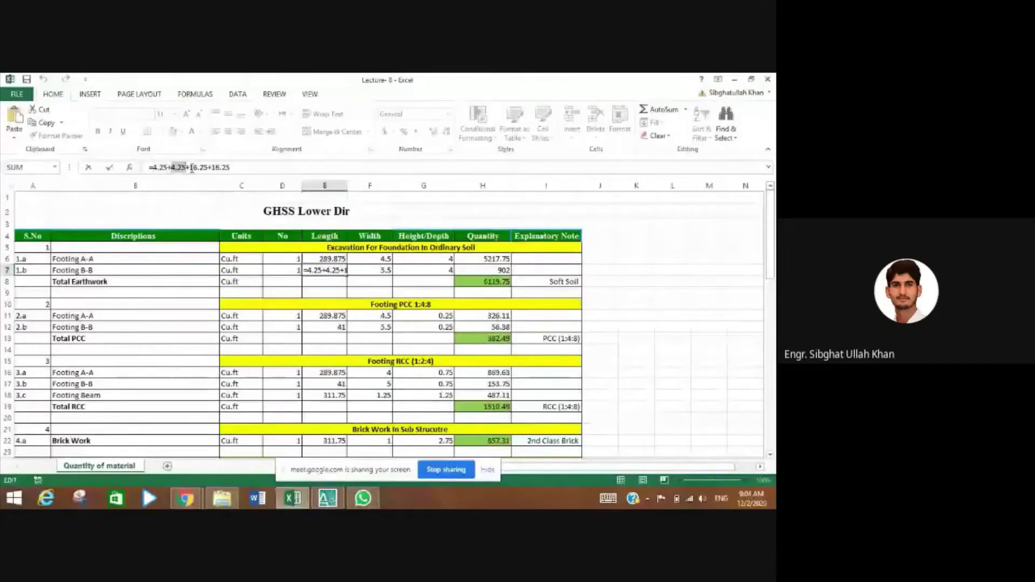
{"action": "double_click", "coordinate": [193, 169]}
{"action": "left_click_drag", "start_coordinate": [191, 168], "coordinate": [209, 167]}
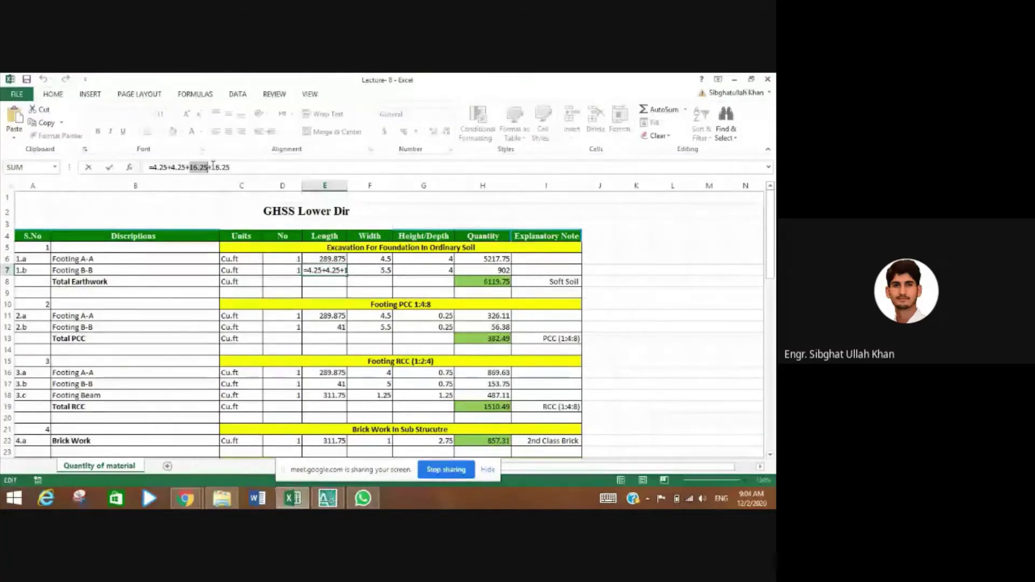
{"action": "left_click_drag", "start_coordinate": [213, 167], "coordinate": [228, 167]}
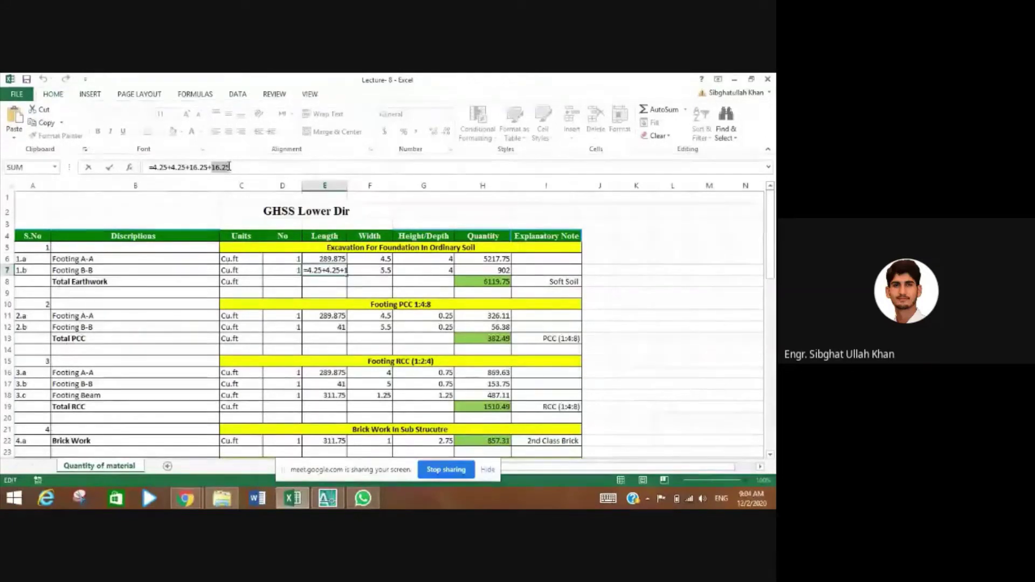
{"action": "key", "text": "Return"}
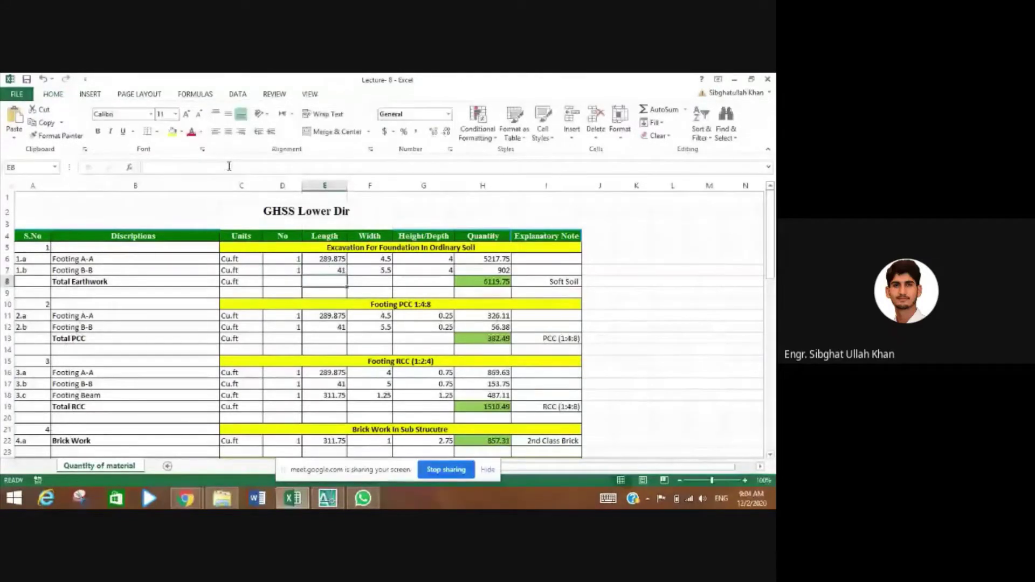
- View the class chat in the Google Meet call, return to the Excel quantity sheet and dismiss the presenting notification
{"action": "left_click", "coordinate": [187, 498]}
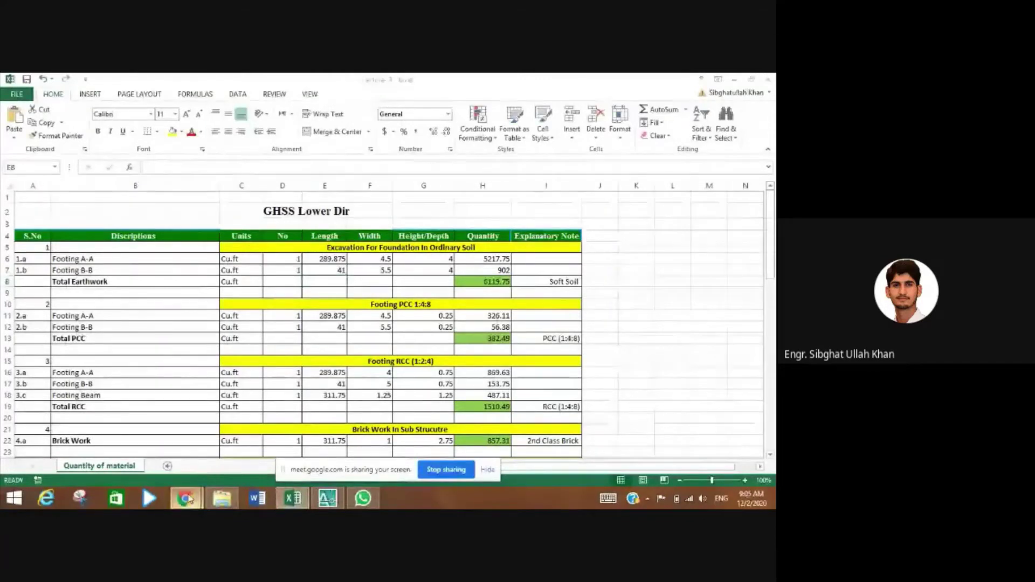
{"action": "mouse_move", "coordinate": [188, 498]}
{"action": "left_click", "coordinate": [124, 441]}
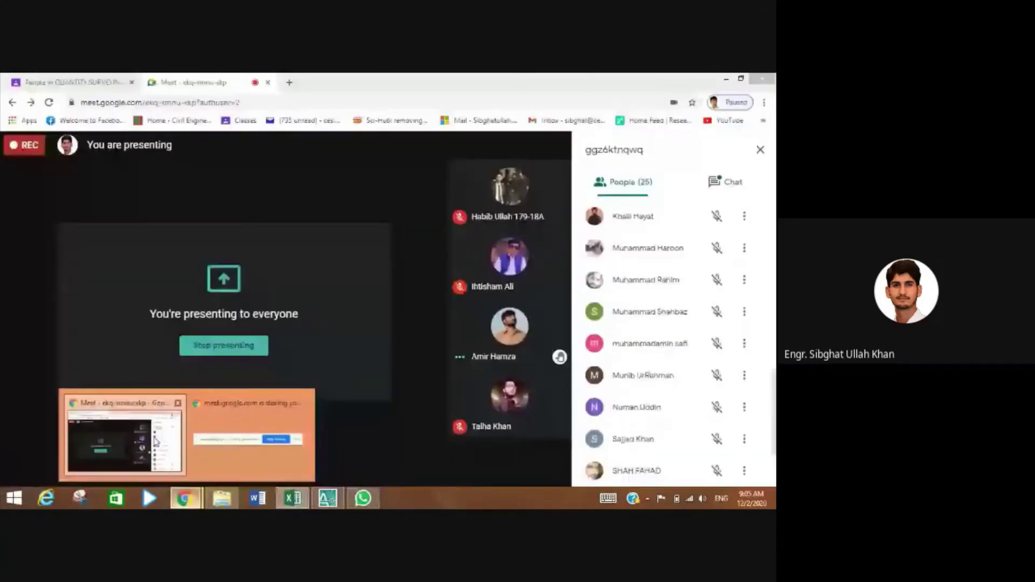
{"action": "left_click", "coordinate": [720, 184]}
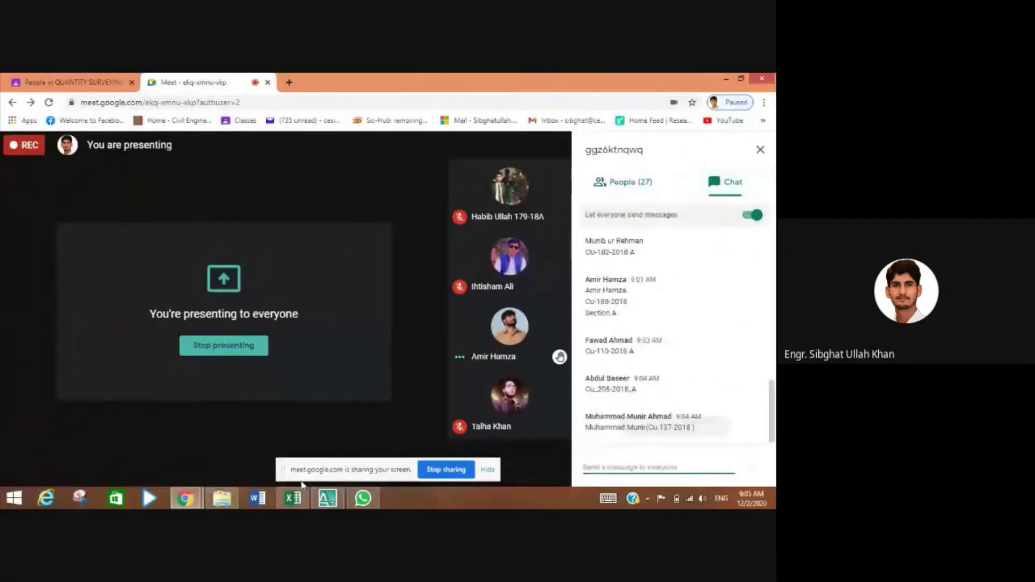
{"action": "left_click", "coordinate": [339, 474]}
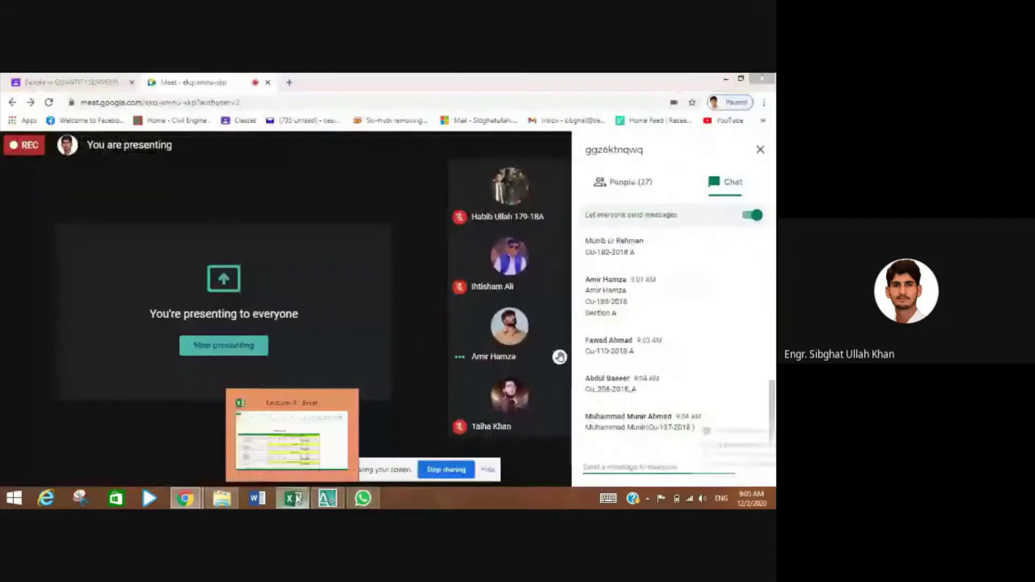
{"action": "left_click", "coordinate": [296, 498]}
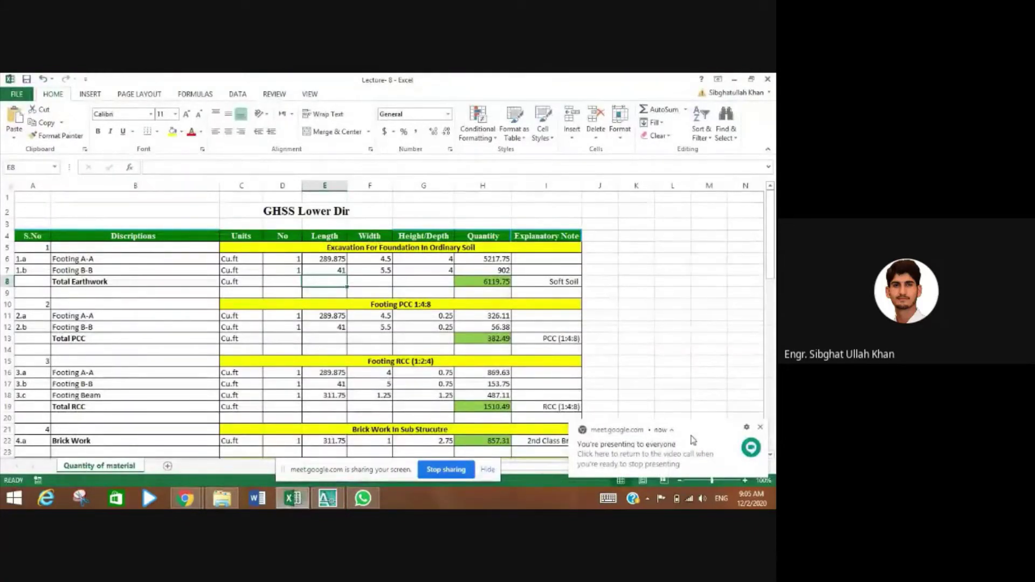
{"action": "left_click", "coordinate": [760, 428]}
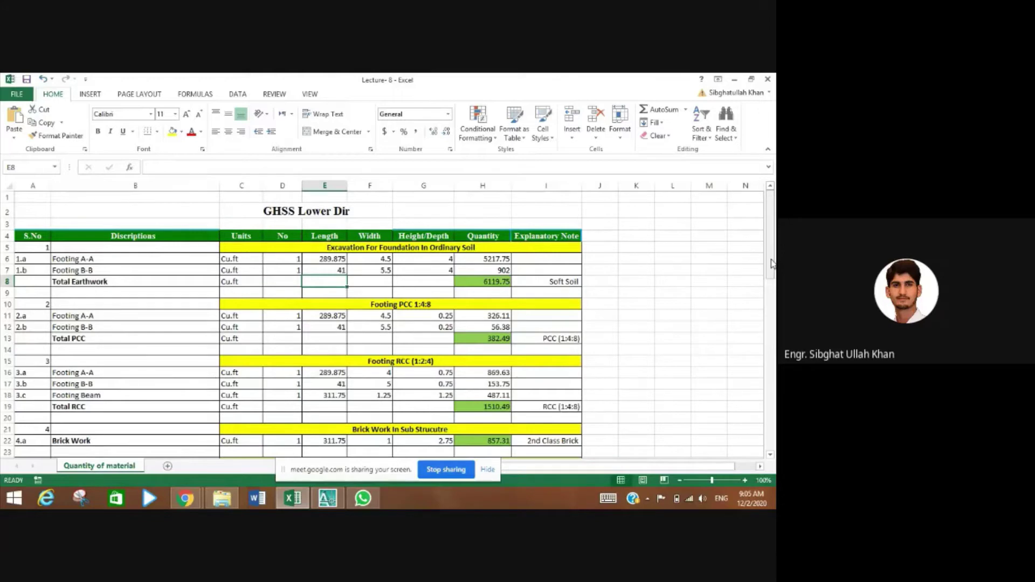
{"action": "mouse_move", "coordinate": [772, 263]}
{"action": "left_mouse_down"}
{"action": "mouse_move", "coordinate": [773, 274]}
{"action": "mouse_move", "coordinate": [774, 257]}
{"action": "left_mouse_up"}
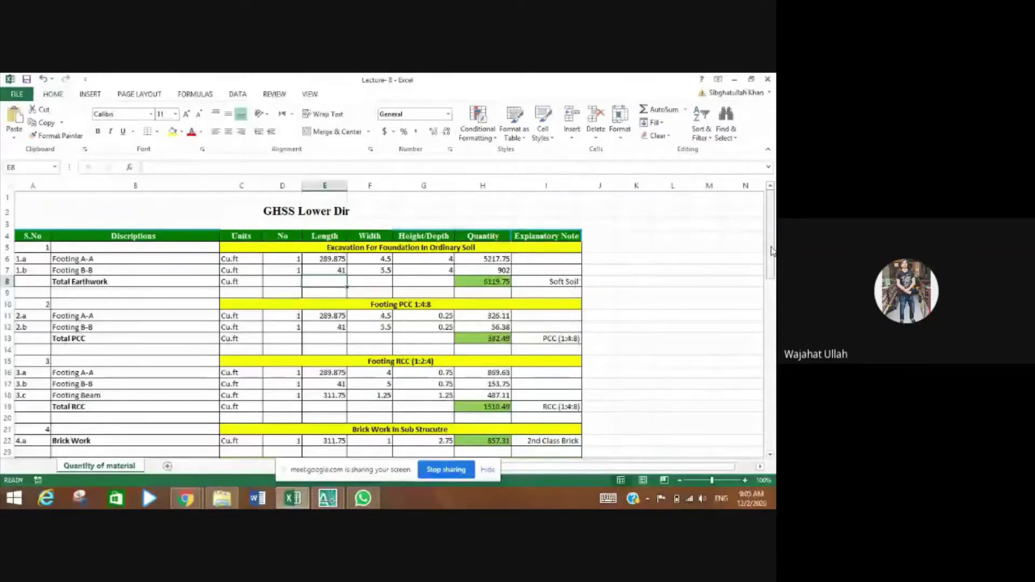
{"action": "left_click_drag", "start_coordinate": [772, 251], "coordinate": [772, 257]}
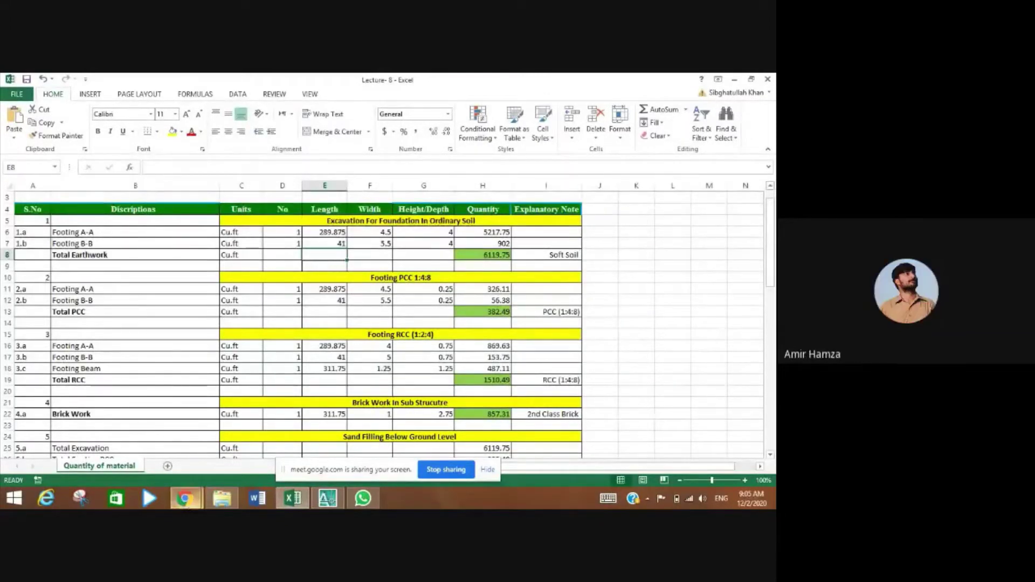
- Look in on the Google Meet call, close its chat, and go back to the excavation key plan in AutoCAD
{"action": "left_click", "coordinate": [185, 498]}
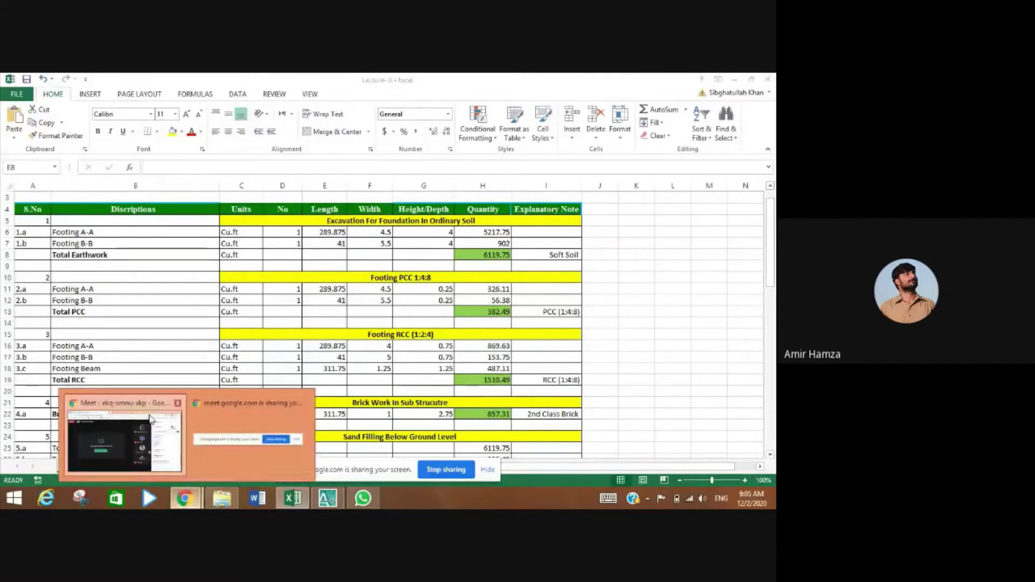
{"action": "left_click", "coordinate": [150, 418]}
{"action": "mouse_move", "coordinate": [203, 412]}
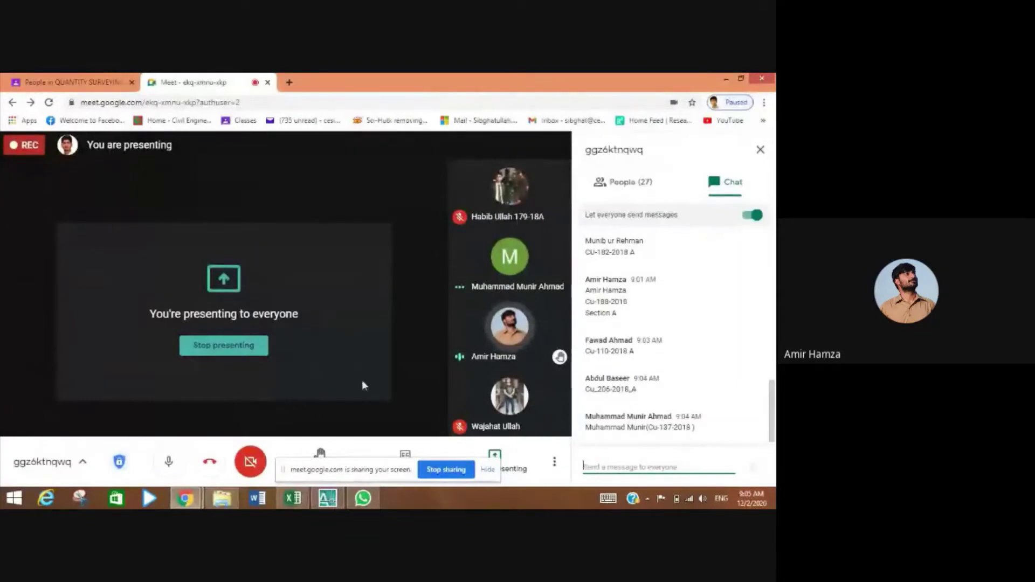
{"action": "mouse_move", "coordinate": [475, 370]}
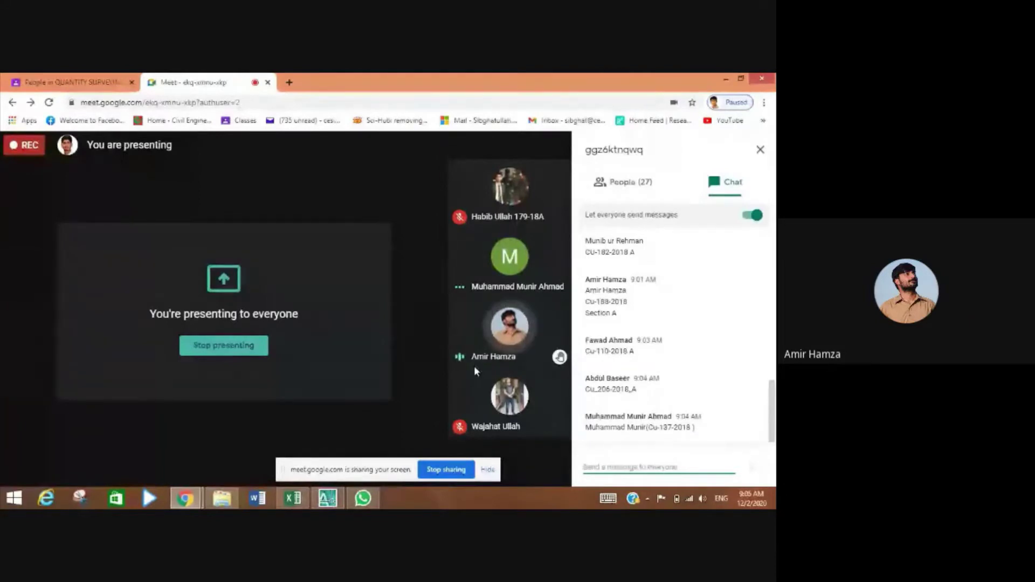
{"action": "left_click", "coordinate": [760, 152]}
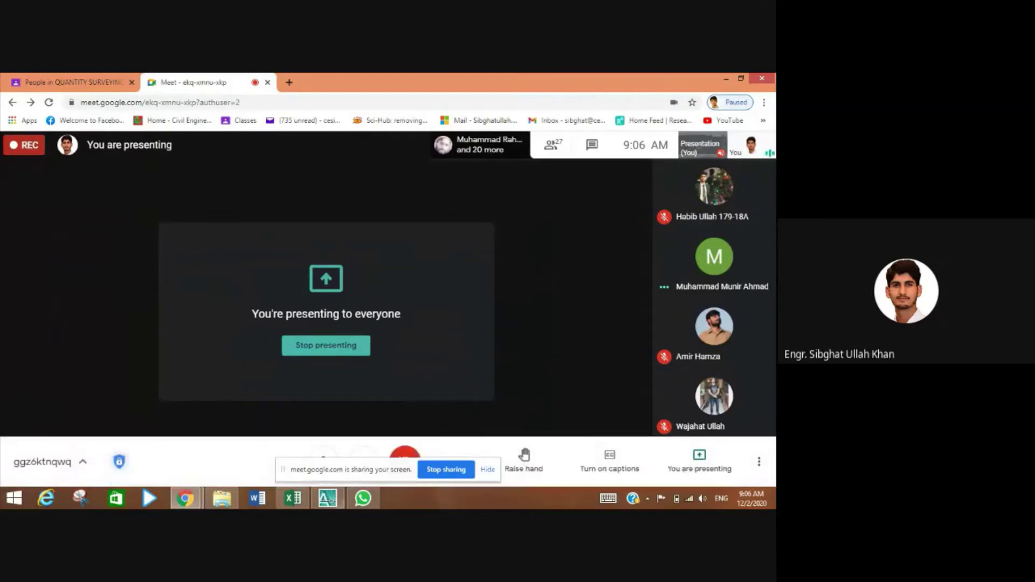
{"action": "mouse_move", "coordinate": [327, 498]}
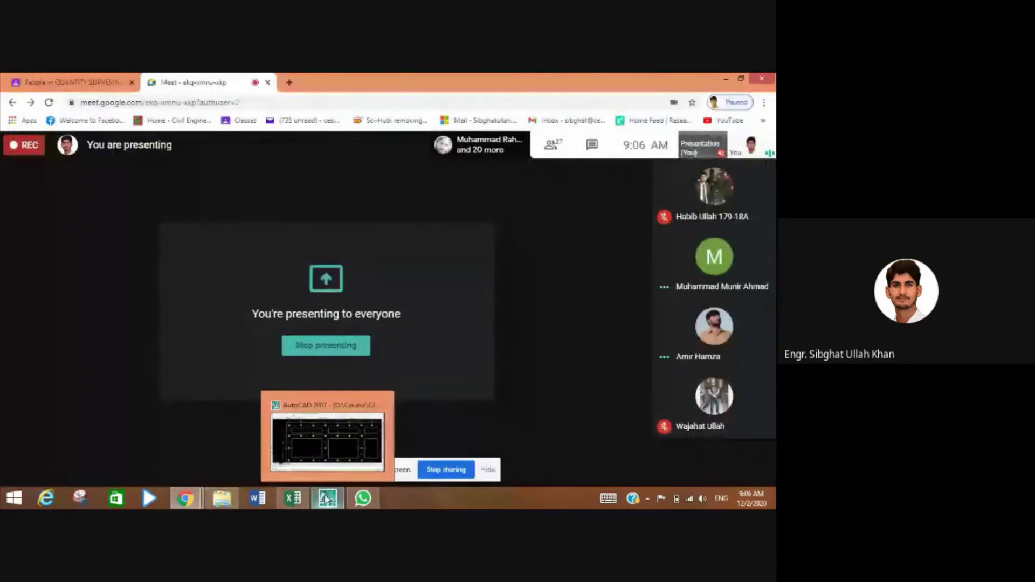
{"action": "left_click", "coordinate": [327, 499]}
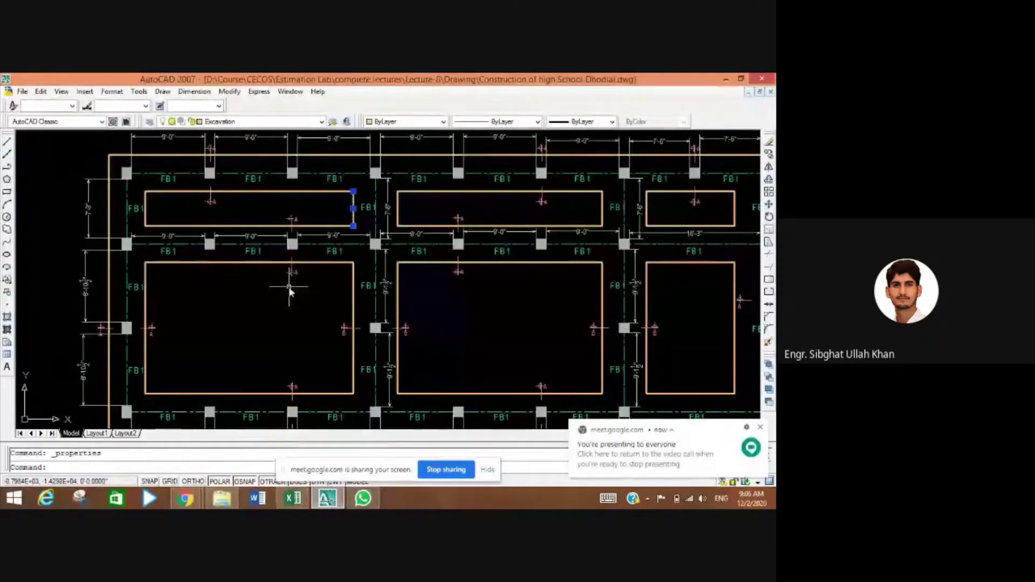
- Clear the selection and go from the excavation key plan to foundation sections A-A and B-B to examine the depth below ground level
{"action": "key", "text": "Escape"}
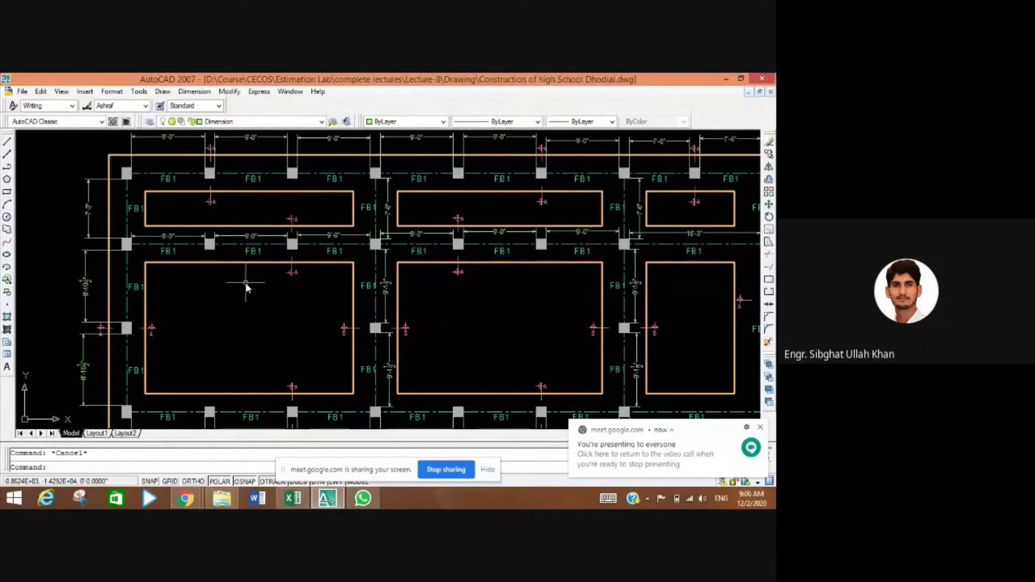
{"action": "scroll", "coordinate": [245, 283], "scroll_direction": "down", "scroll_amount": 3}
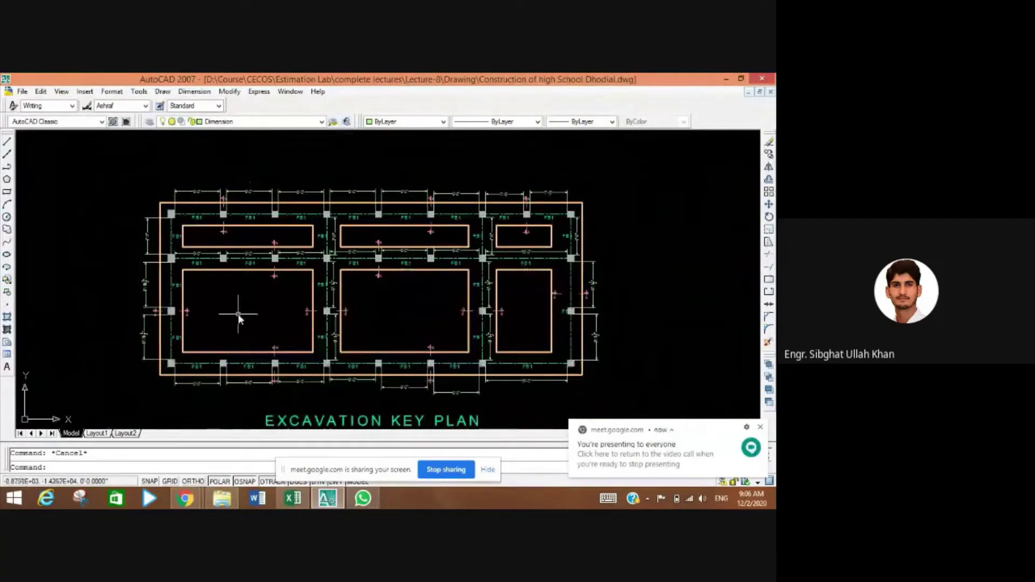
{"action": "scroll", "coordinate": [71, 348], "scroll_direction": "down", "scroll_amount": 1}
{"action": "scroll", "coordinate": [72, 348], "scroll_direction": "down", "scroll_amount": 3}
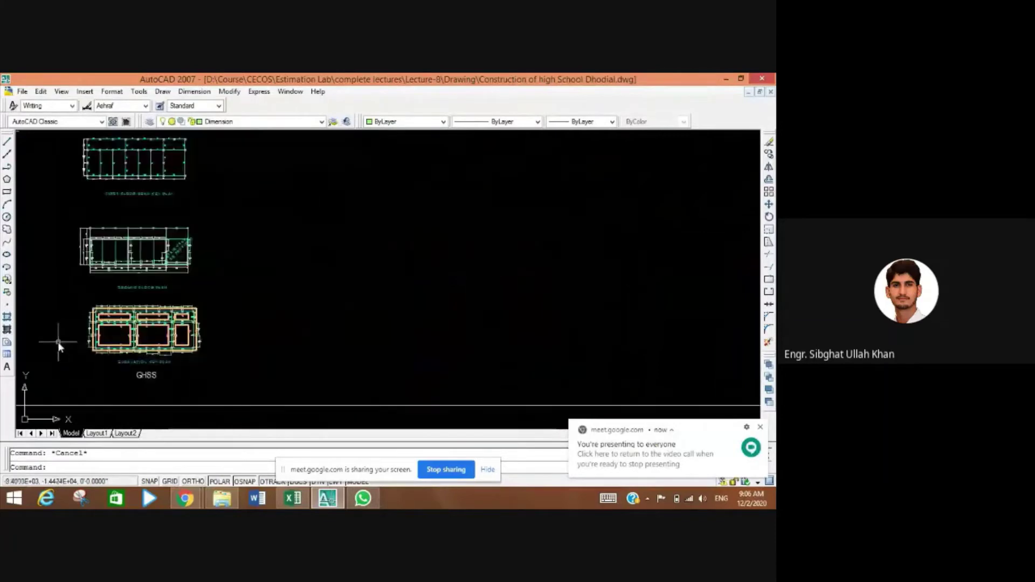
{"action": "left_click_drag", "start_coordinate": [51, 341], "coordinate": [127, 340]}
{"action": "scroll", "coordinate": [81, 331], "scroll_direction": "up", "scroll_amount": 1}
{"action": "scroll", "coordinate": [40, 308], "scroll_direction": "up", "scroll_amount": 4}
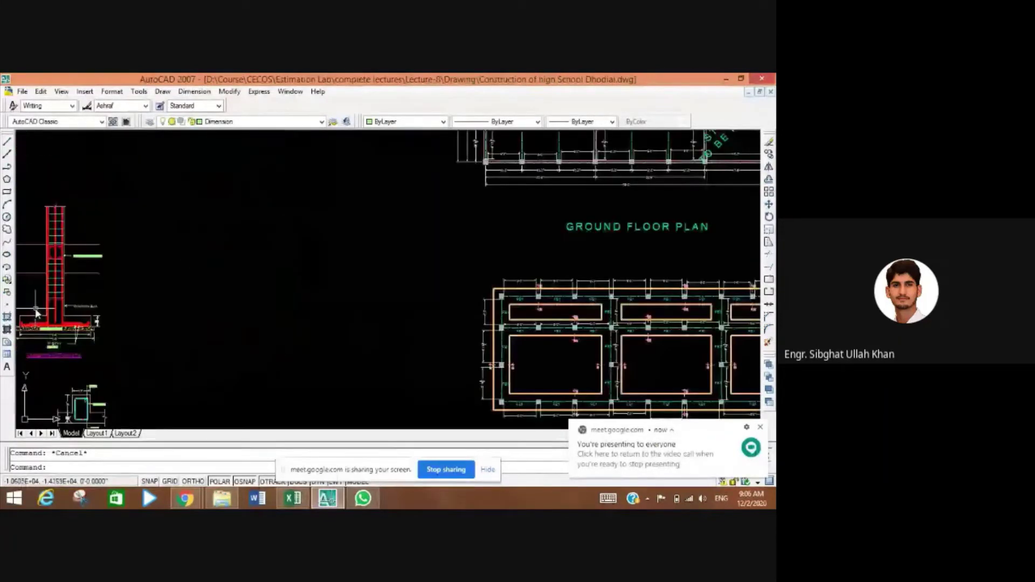
{"action": "left_click_drag", "start_coordinate": [40, 308], "coordinate": [88, 309]}
{"action": "scroll", "coordinate": [183, 291], "scroll_direction": "up", "scroll_amount": 5}
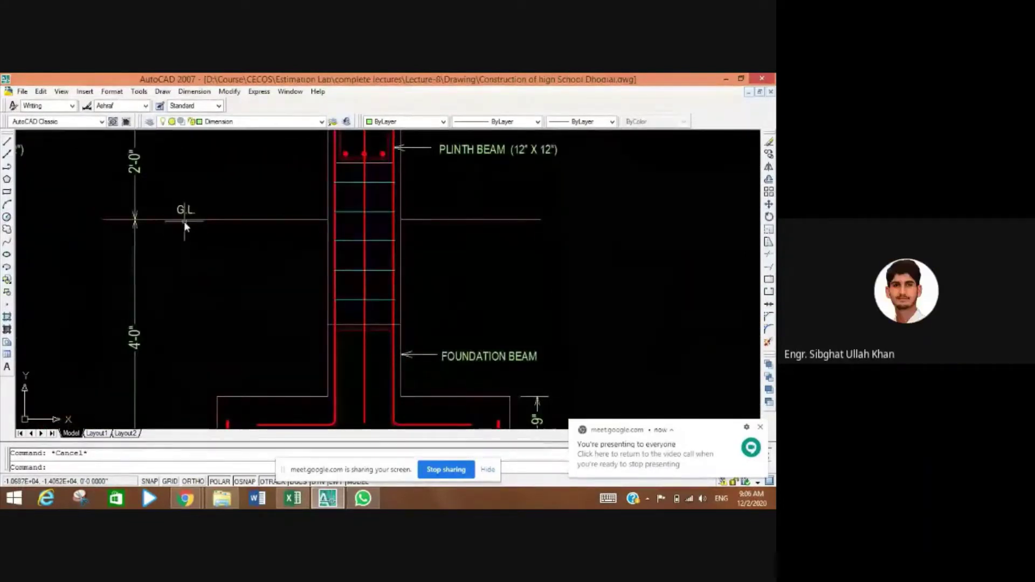
{"action": "scroll", "coordinate": [237, 261], "scroll_direction": "down", "scroll_amount": 2}
{"action": "scroll", "coordinate": [247, 273], "scroll_direction": "down", "scroll_amount": 2}
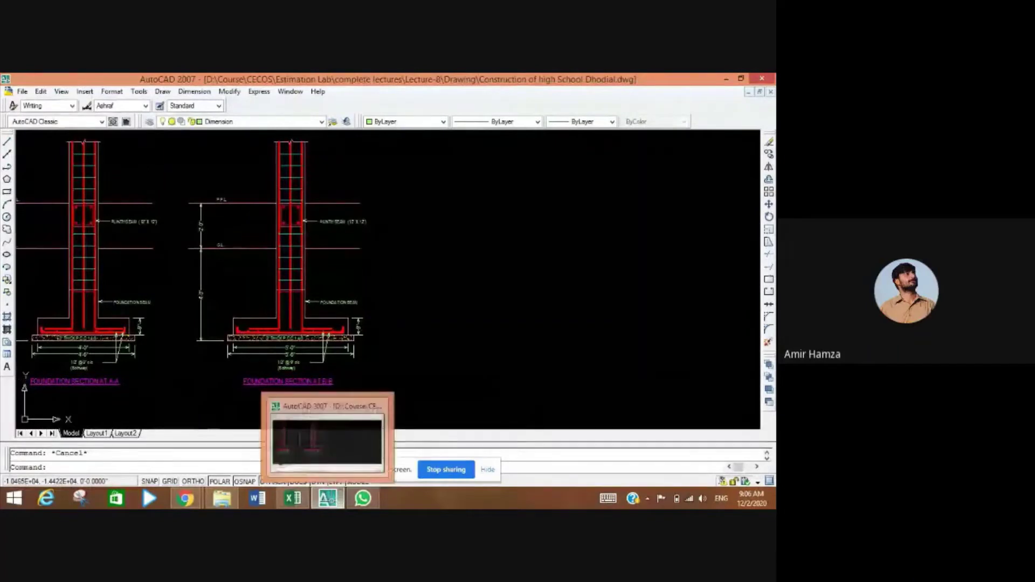
{"action": "left_click", "coordinate": [327, 495]}
{"action": "left_click", "coordinate": [329, 493]}
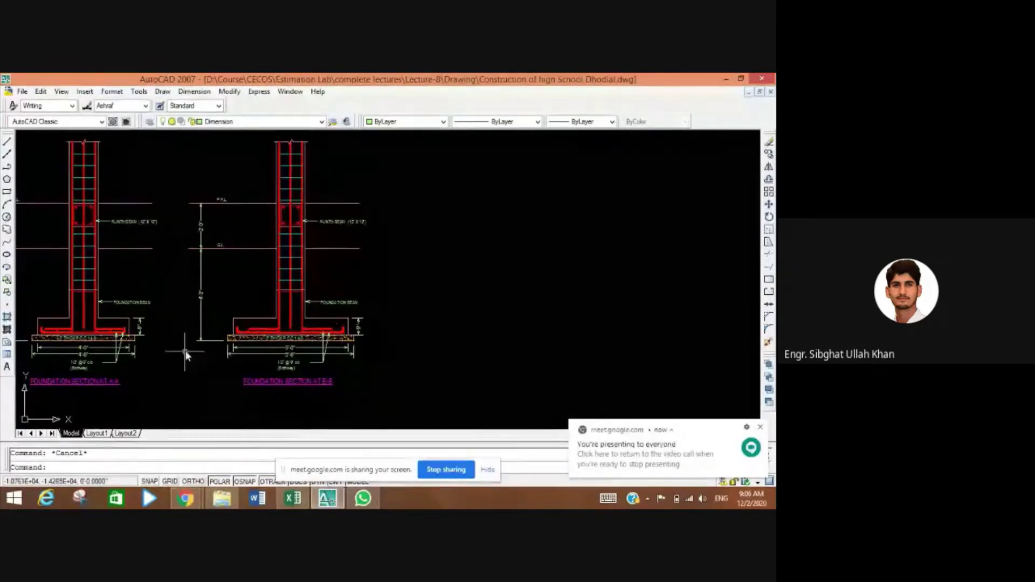
- Highlight the 3" thick P.C.C 1:4:8 layer and the 5'-0" footing width dimension in foundation section B-B
{"action": "scroll", "coordinate": [204, 339], "scroll_direction": "up", "scroll_amount": 3}
{"action": "scroll", "coordinate": [271, 353], "scroll_direction": "up", "scroll_amount": 3}
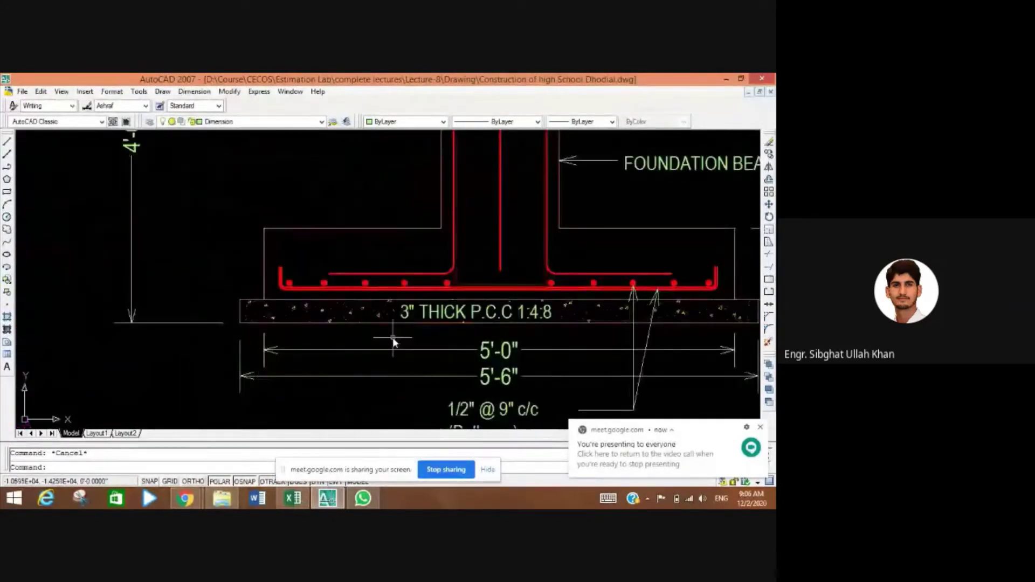
{"action": "left_click", "coordinate": [357, 326]}
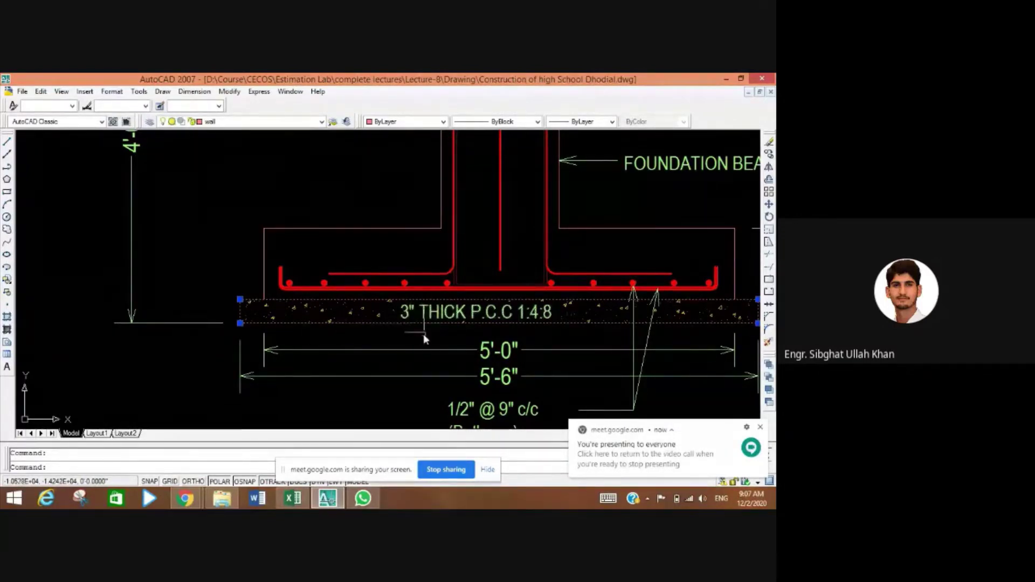
{"action": "left_click", "coordinate": [307, 350]}
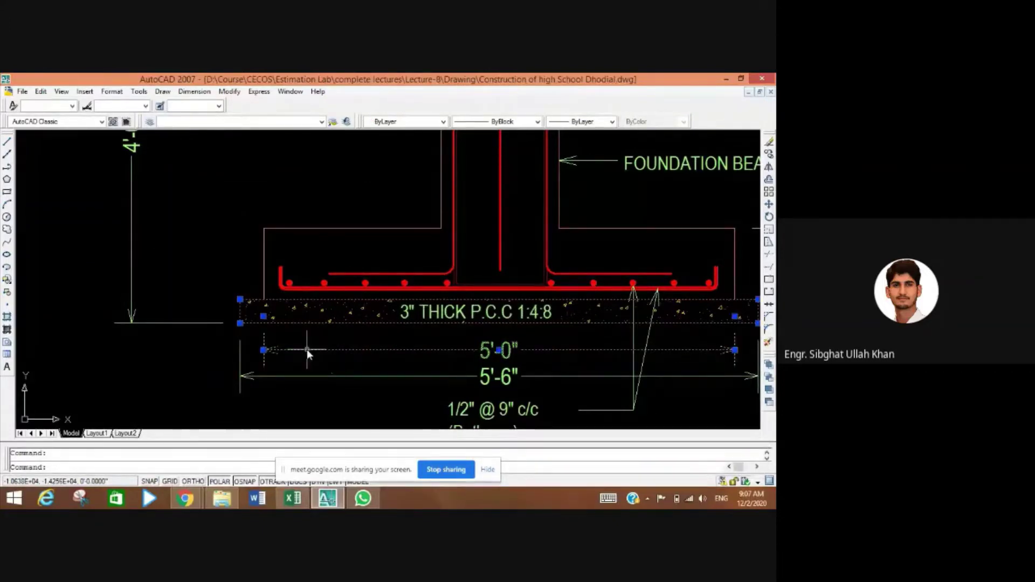
- Highlight the 4'-0" footing width in foundation section A-A, then clear the selection and highlight only the 4'-6" PCC width
{"action": "scroll", "coordinate": [316, 353], "scroll_direction": "down", "scroll_amount": 3}
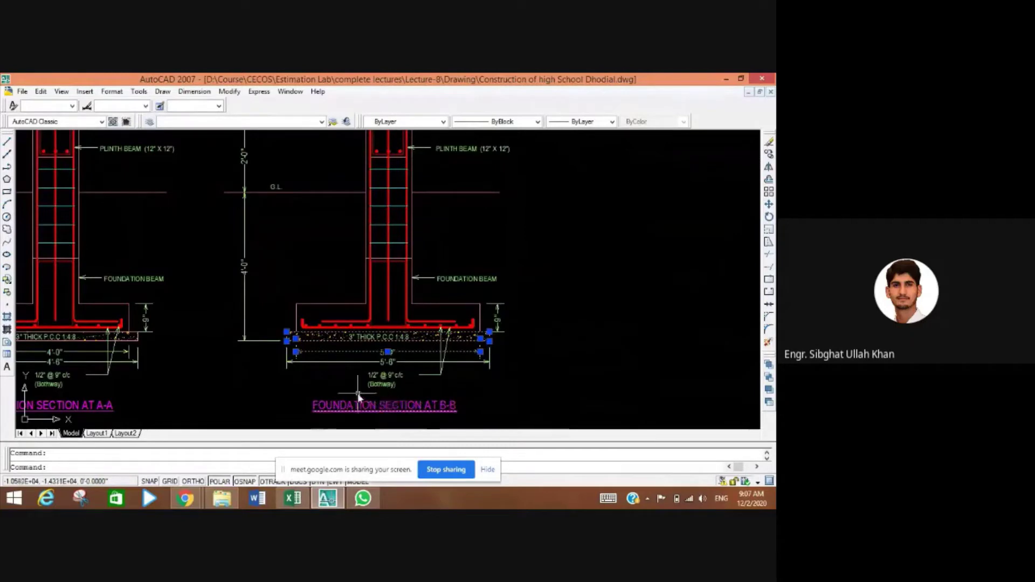
{"action": "left_click_drag", "start_coordinate": [184, 378], "coordinate": [326, 376]}
{"action": "scroll", "coordinate": [219, 362], "scroll_direction": "up", "scroll_amount": 2}
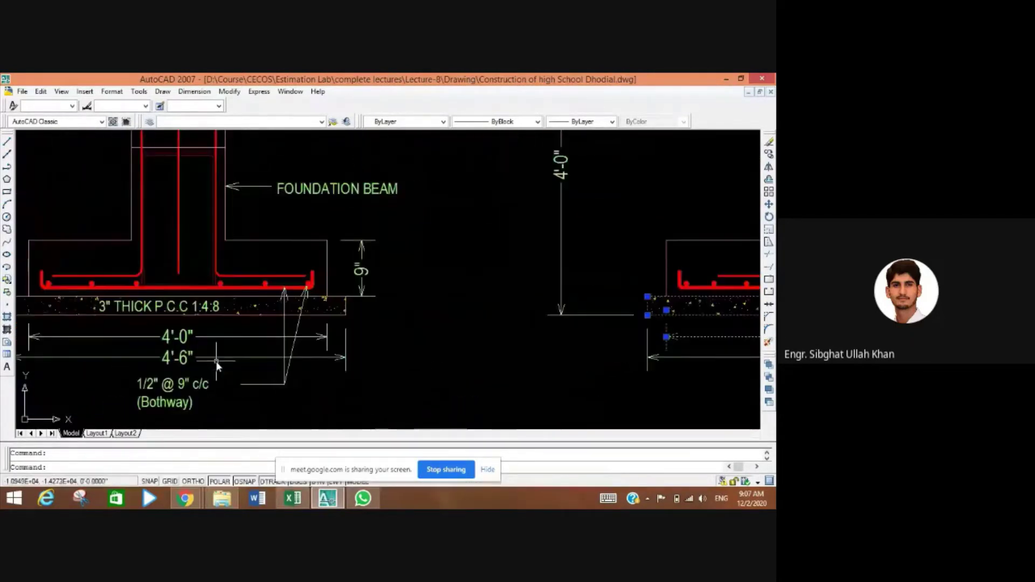
{"action": "left_click", "coordinate": [246, 338]}
{"action": "left_click", "coordinate": [206, 316]}
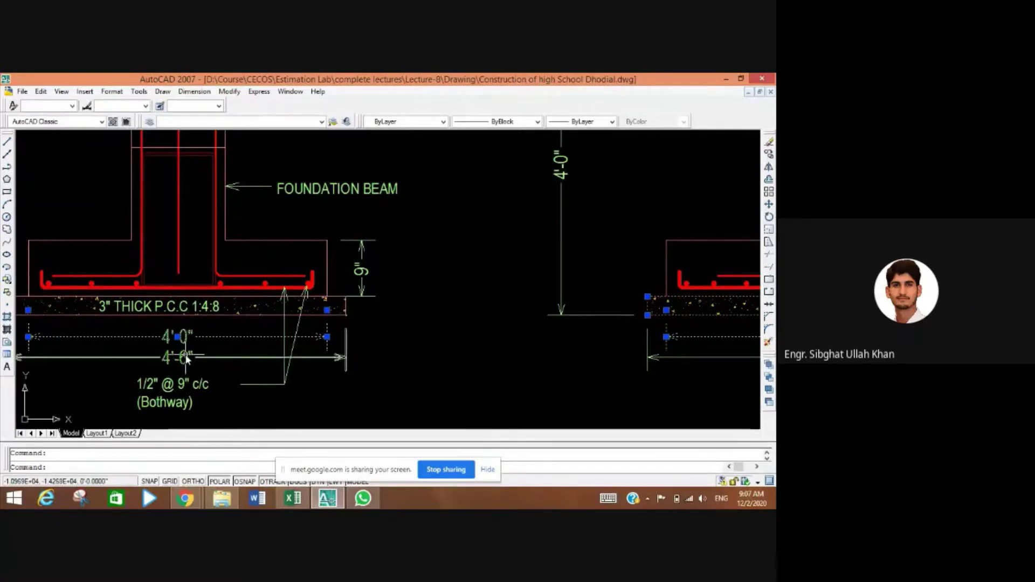
{"action": "key", "text": "Escape"}
{"action": "left_click", "coordinate": [218, 358]}
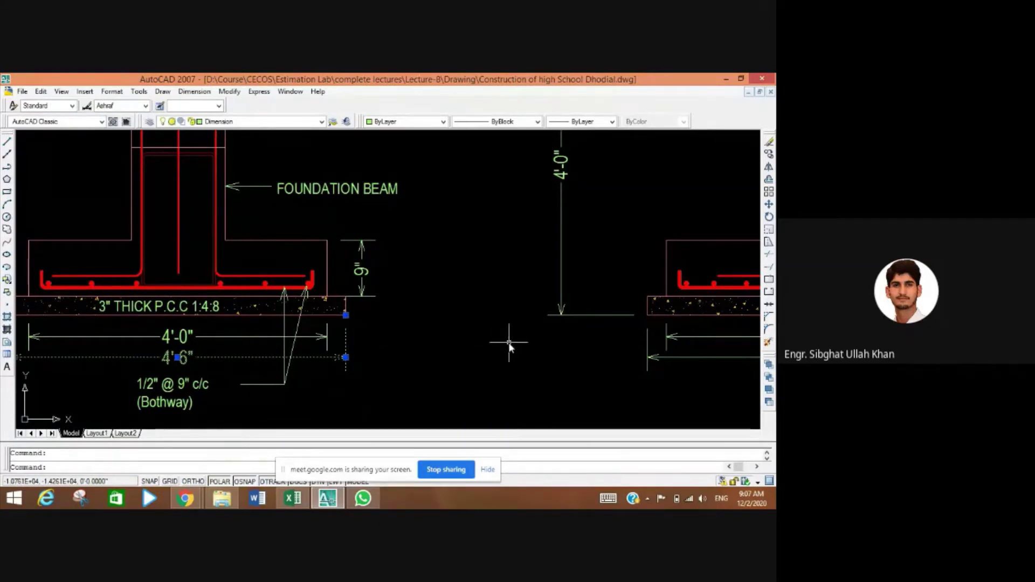
- Go back to foundation section B-B and highlight the 5'-6" width dimension together with the underside of the PCC layer
{"action": "left_click_drag", "start_coordinate": [517, 351], "coordinate": [150, 344]}
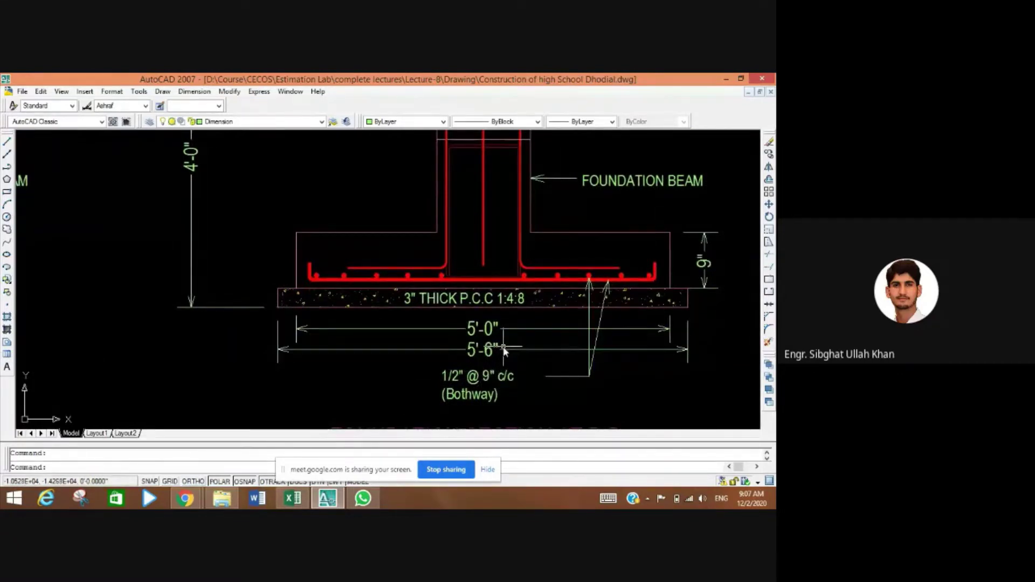
{"action": "left_click", "coordinate": [558, 349]}
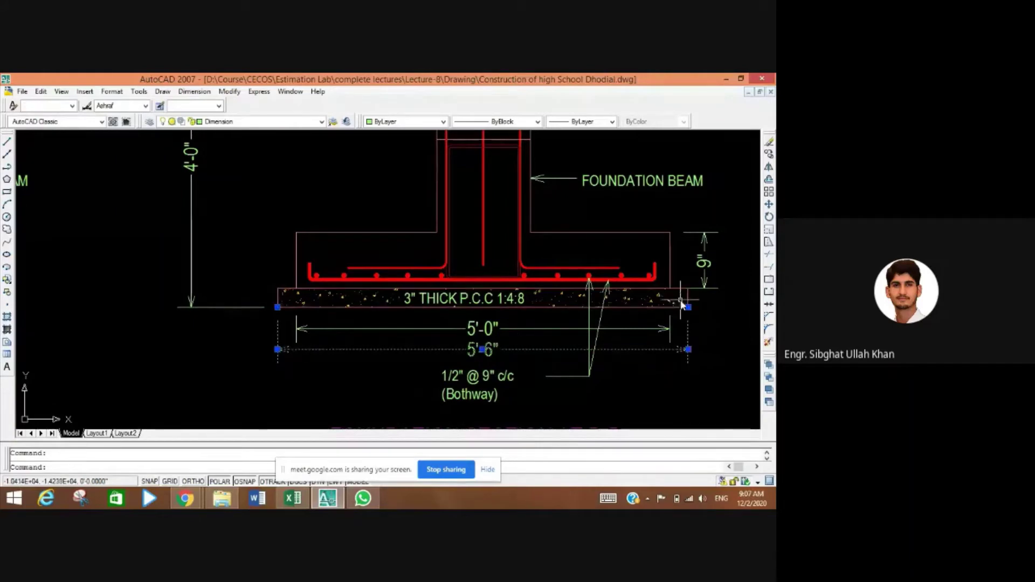
{"action": "left_click", "coordinate": [519, 308]}
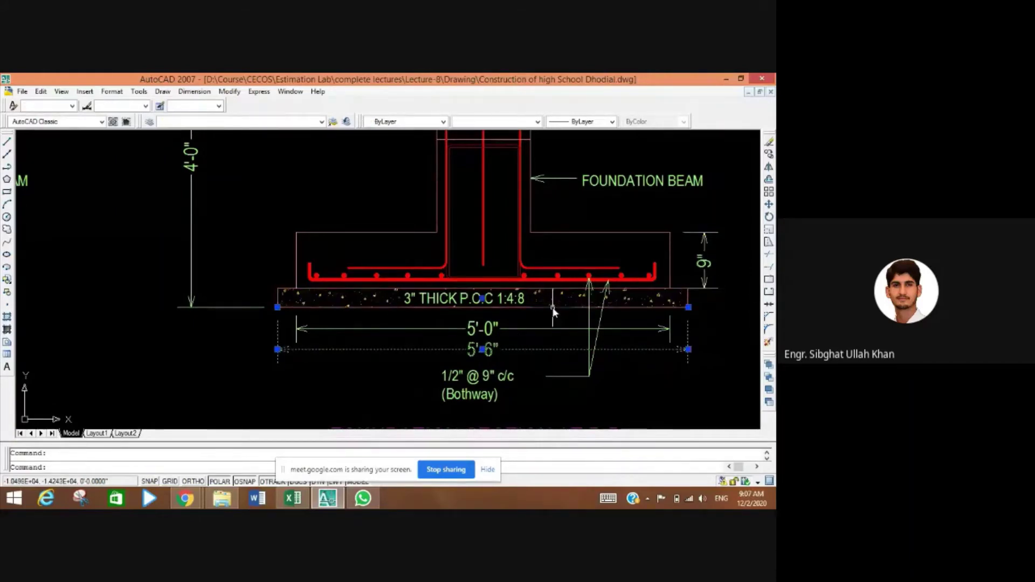
- Switch to the Excel quantity sheet and examine the Footing PCC 1:4:8 lengths in E11 and E12 and Footing A-A's width and depth
{"action": "left_click", "coordinate": [293, 498]}
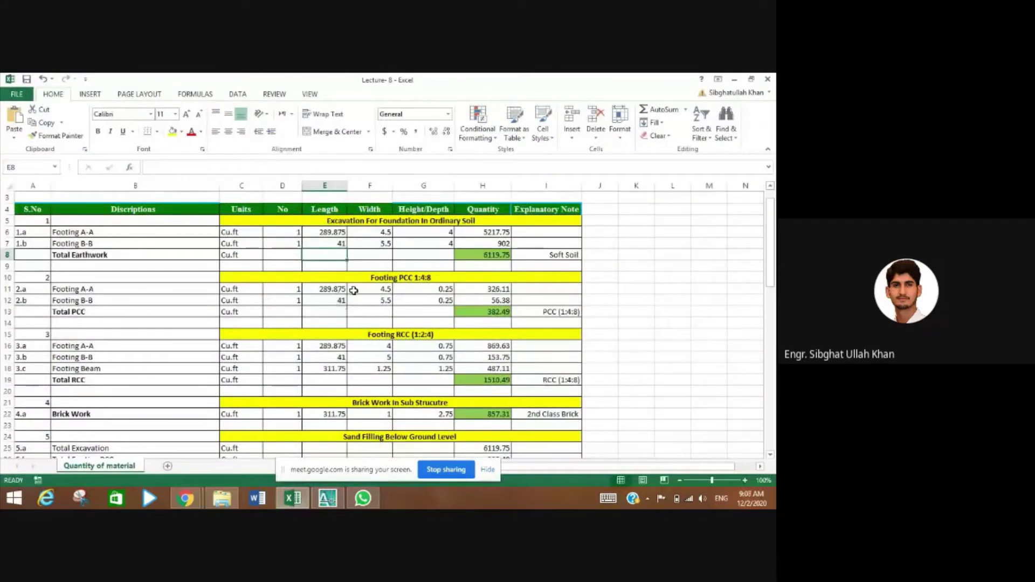
{"action": "left_click", "coordinate": [329, 300]}
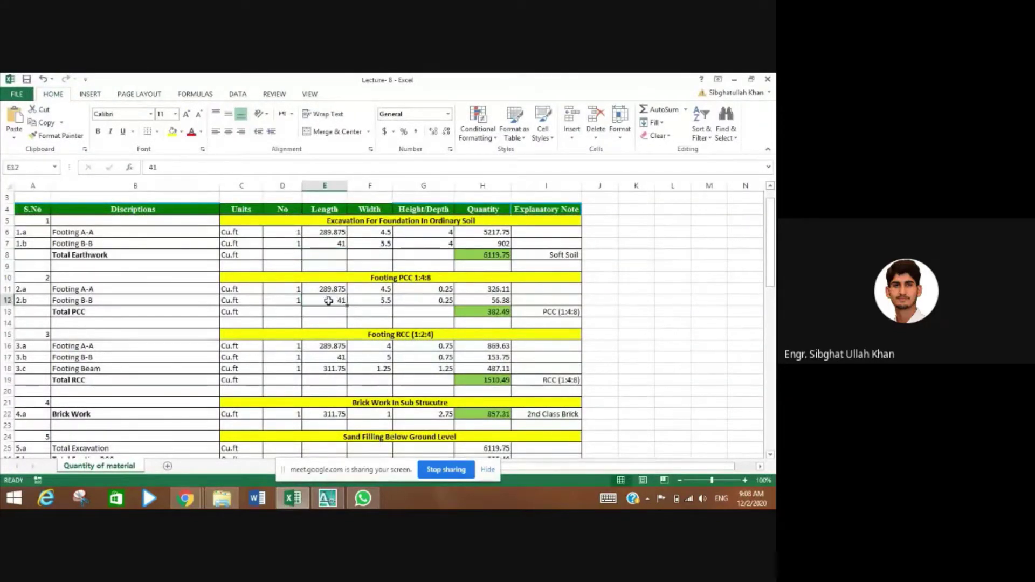
{"action": "left_click", "coordinate": [331, 290]}
{"action": "left_click", "coordinate": [324, 300]}
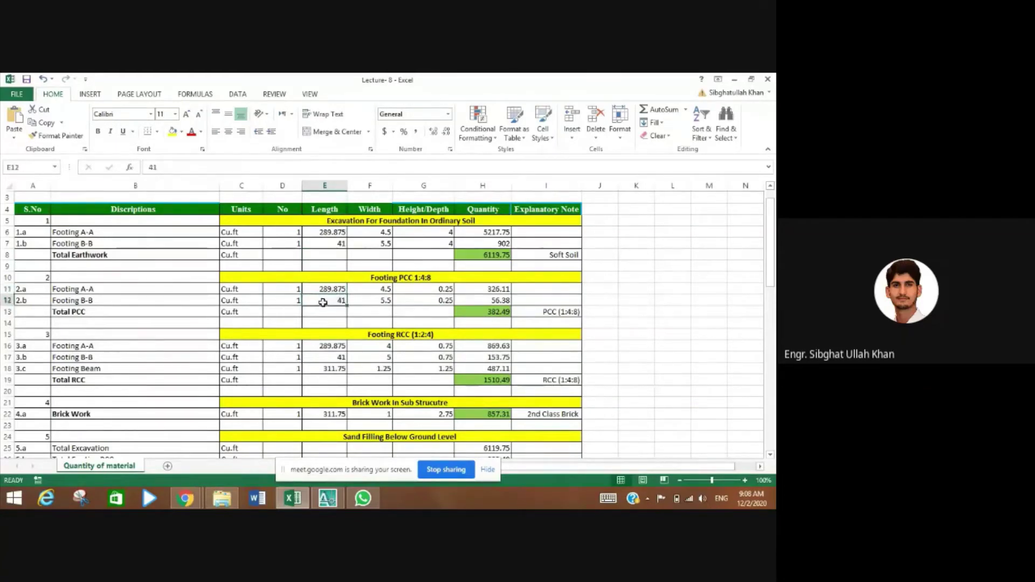
{"action": "left_click", "coordinate": [327, 291]}
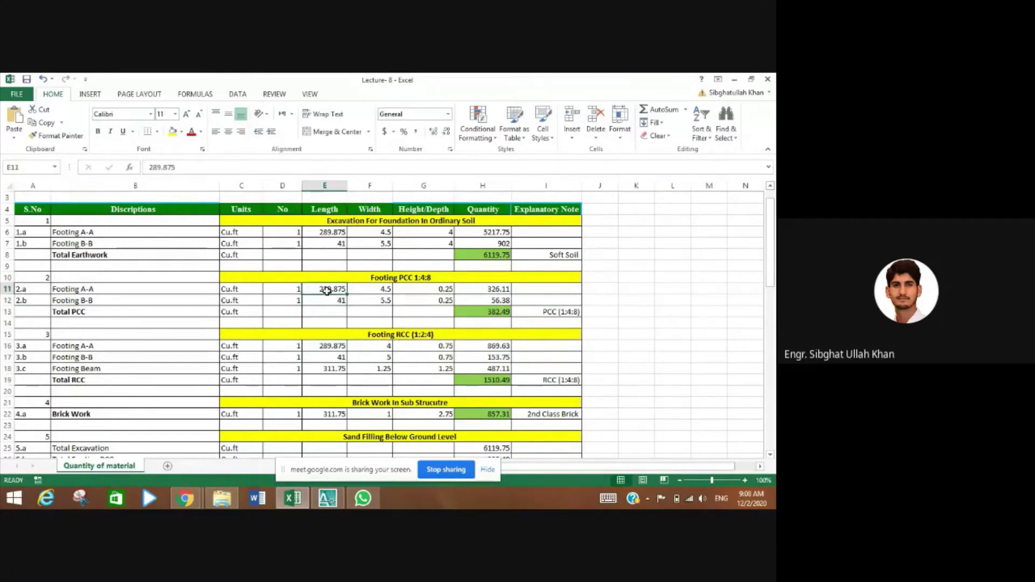
{"action": "left_click", "coordinate": [374, 290]}
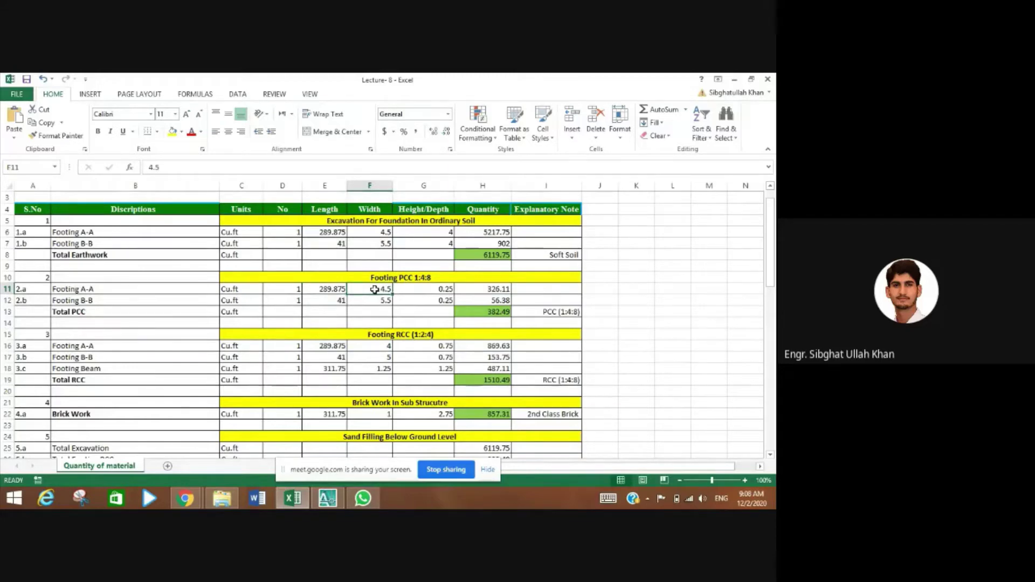
{"action": "left_click", "coordinate": [423, 290]}
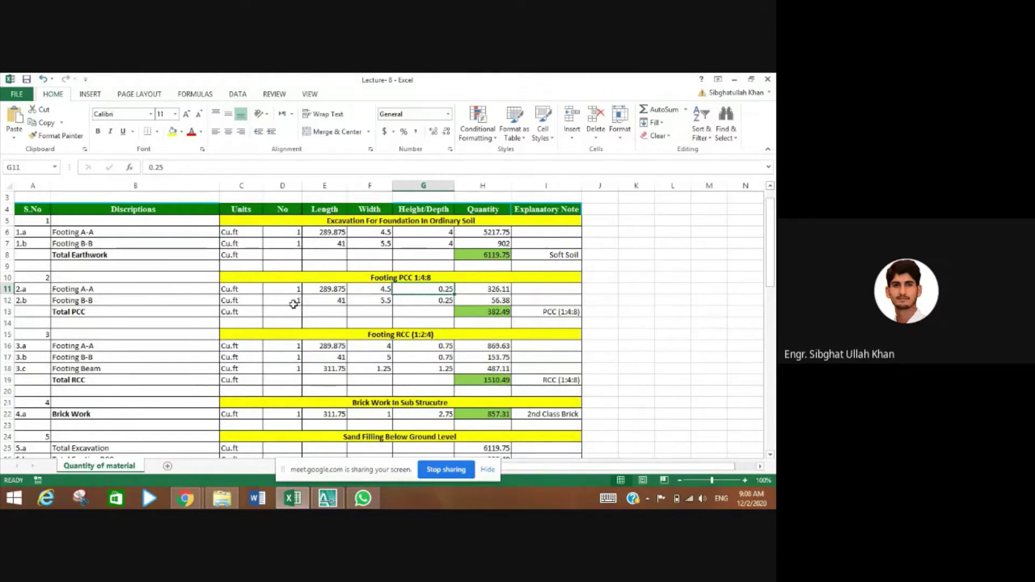
- Examine Footing B-B's PCC width, depth and quantity formula in row 12, and the Total PCC formula in H13
{"action": "left_click", "coordinate": [375, 300]}
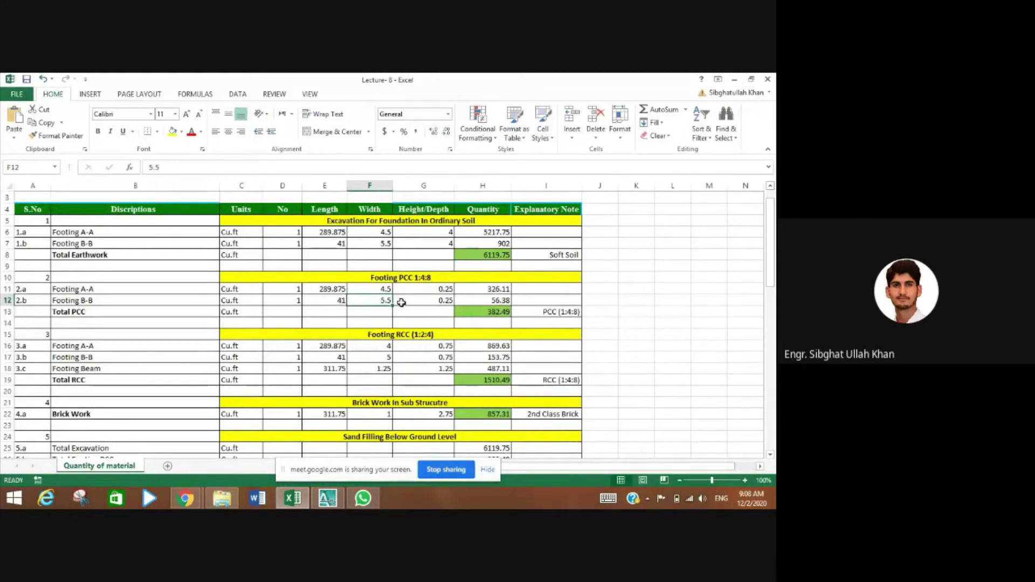
{"action": "left_click", "coordinate": [431, 302]}
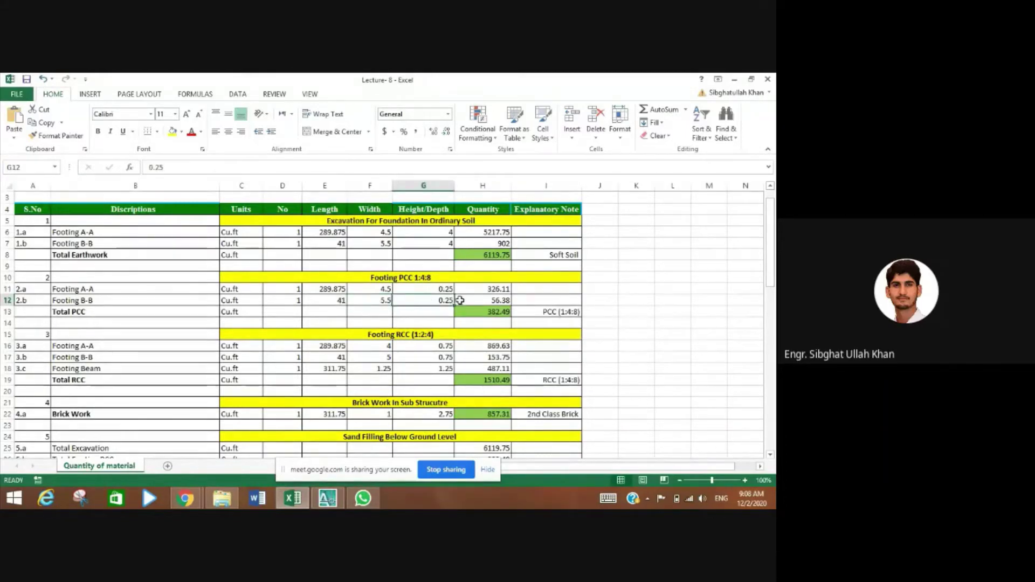
{"action": "left_click", "coordinate": [479, 301]}
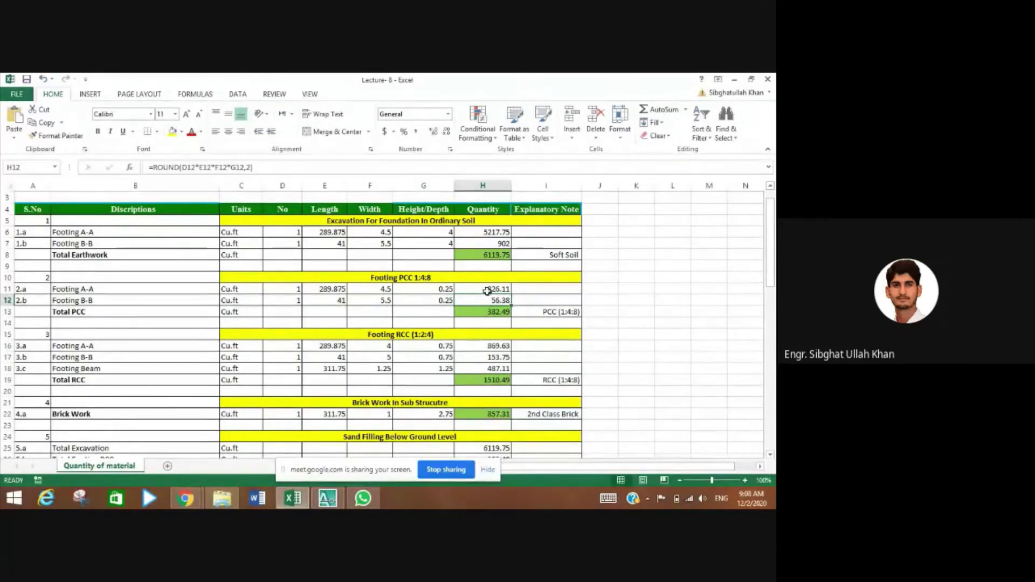
{"action": "left_click", "coordinate": [482, 312]}
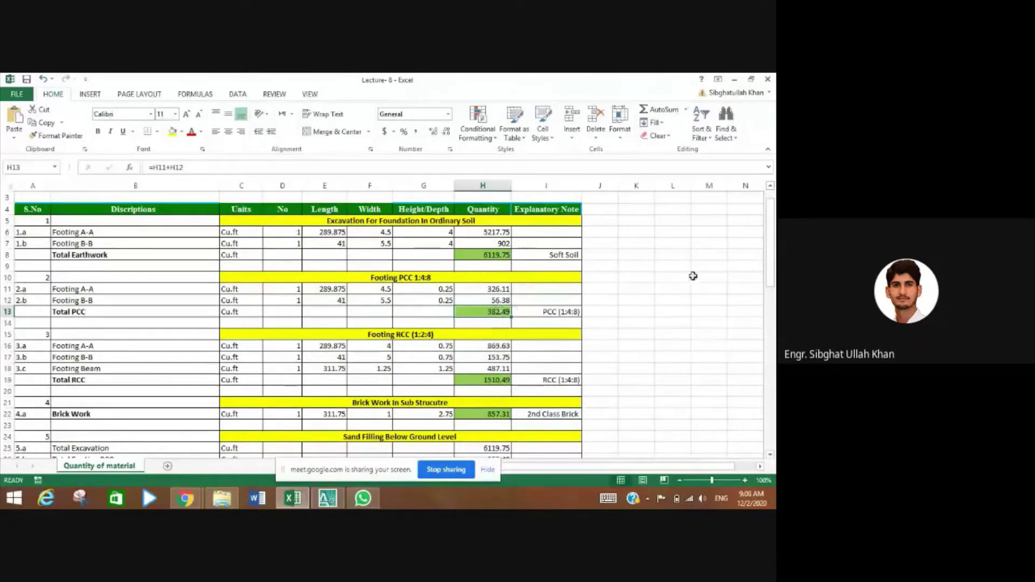
{"action": "left_click_drag", "start_coordinate": [772, 268], "coordinate": [772, 277]}
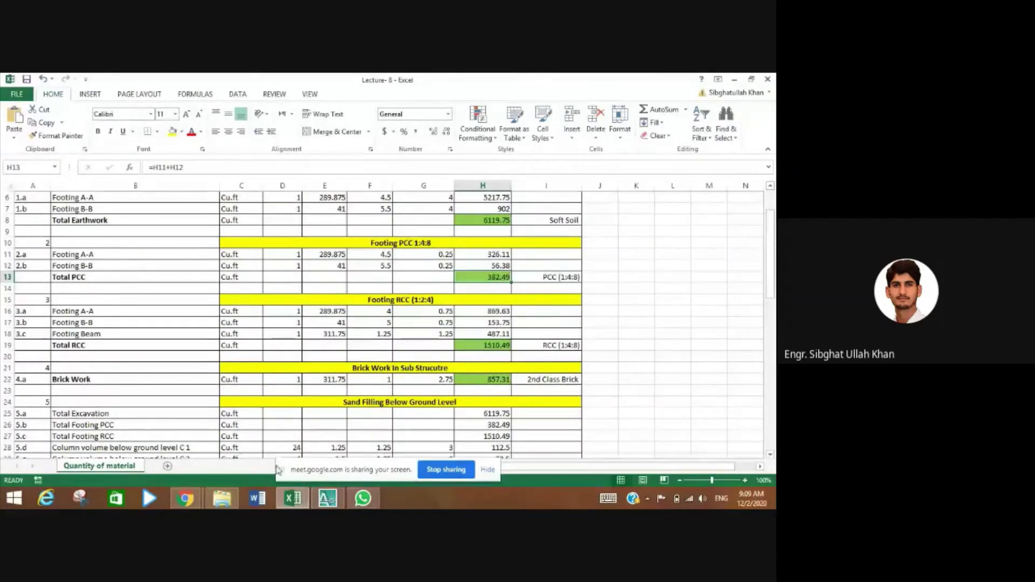
- In AutoCAD, highlight section B-B's footing outline and 5'-0" width and section A-A's 4'-0" width, then return to the Excel quantity sheet
{"action": "left_click", "coordinate": [338, 494]}
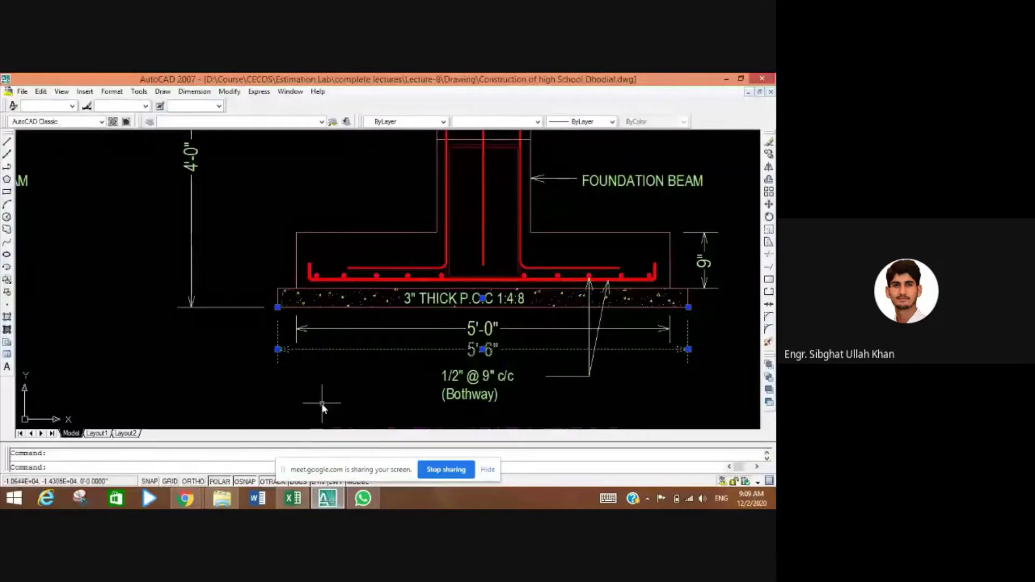
{"action": "key", "text": "Escape"}
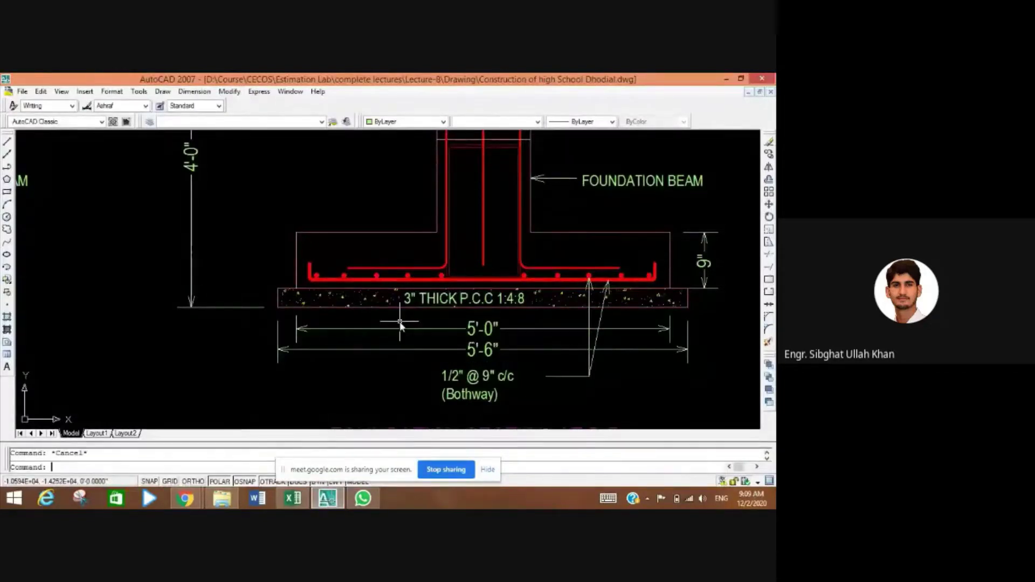
{"action": "left_click", "coordinate": [363, 232]}
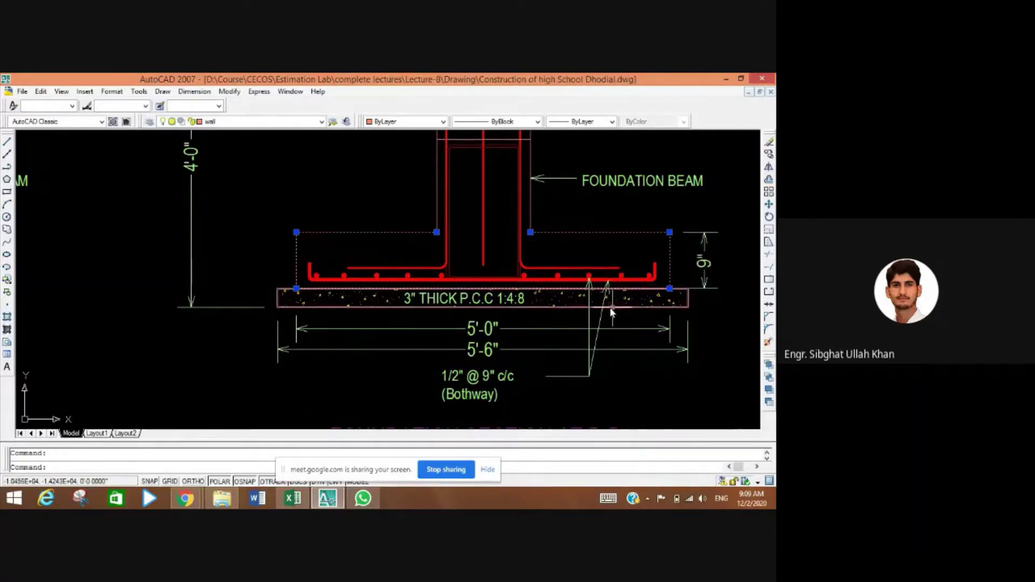
{"action": "left_click", "coordinate": [542, 330]}
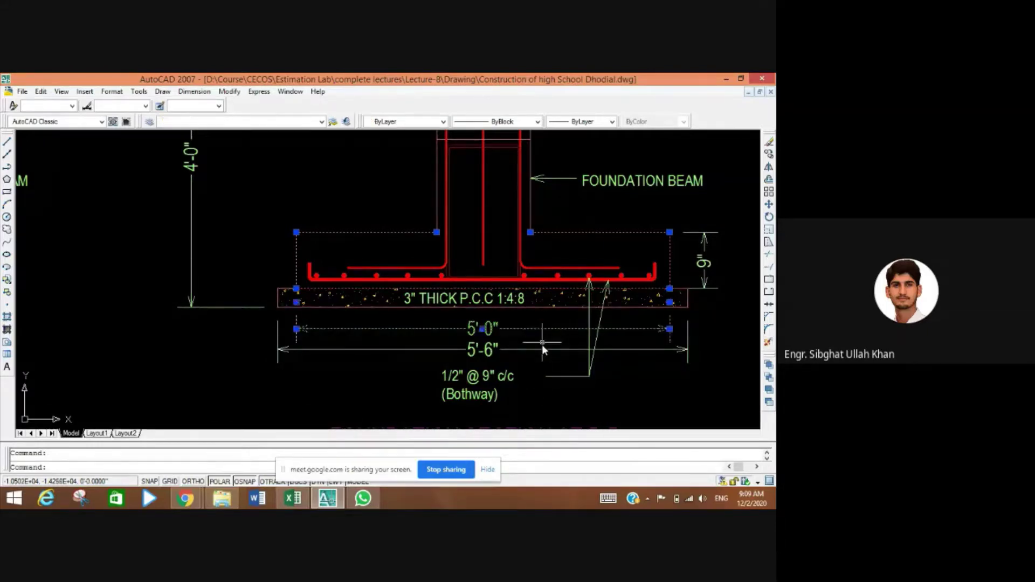
{"action": "scroll", "coordinate": [541, 384], "scroll_direction": "down", "scroll_amount": 2}
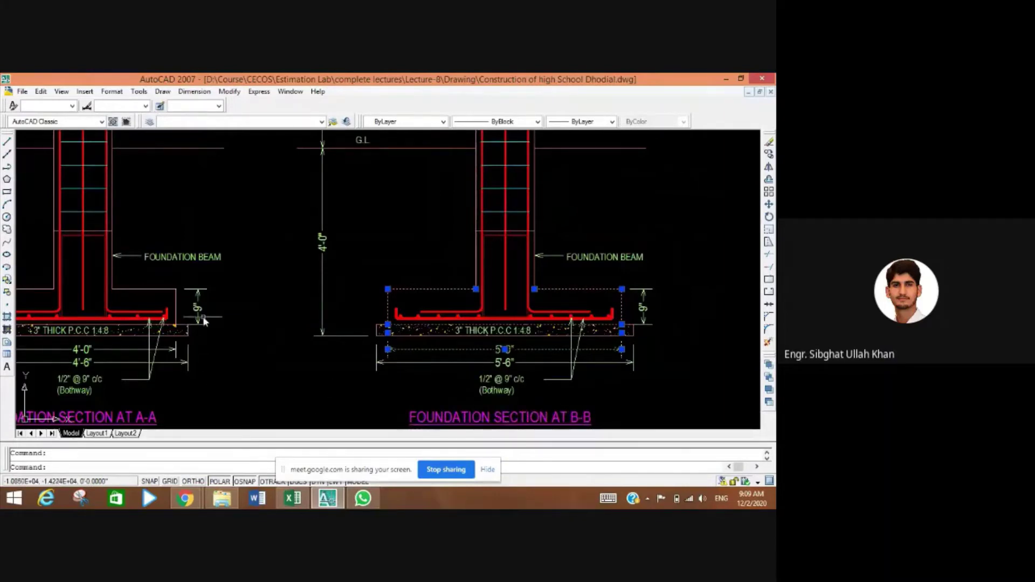
{"action": "left_click", "coordinate": [102, 350]}
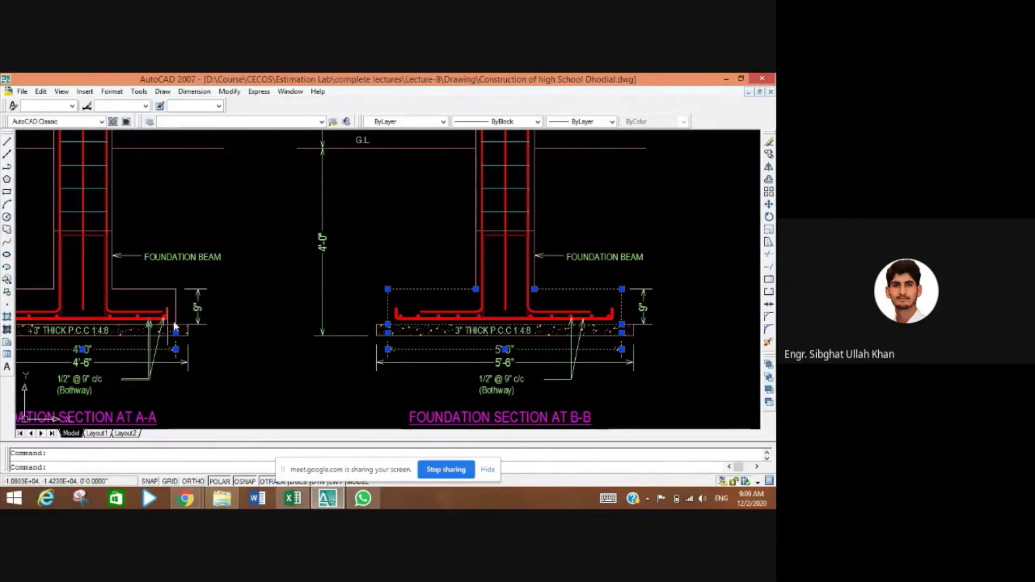
{"action": "left_click", "coordinate": [292, 498]}
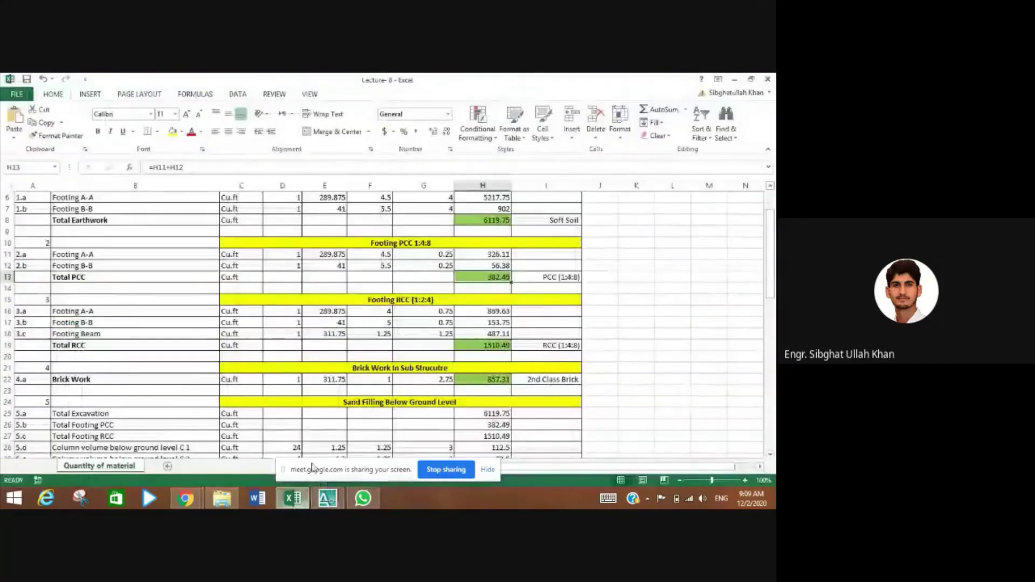
- Examine the Footing RCC (1:2:4) length, width and depth of Footing A-A in row 16 and Footing B-B in row 17, including H17's formula
{"action": "left_click", "coordinate": [330, 312]}
{"action": "left_click", "coordinate": [385, 312]}
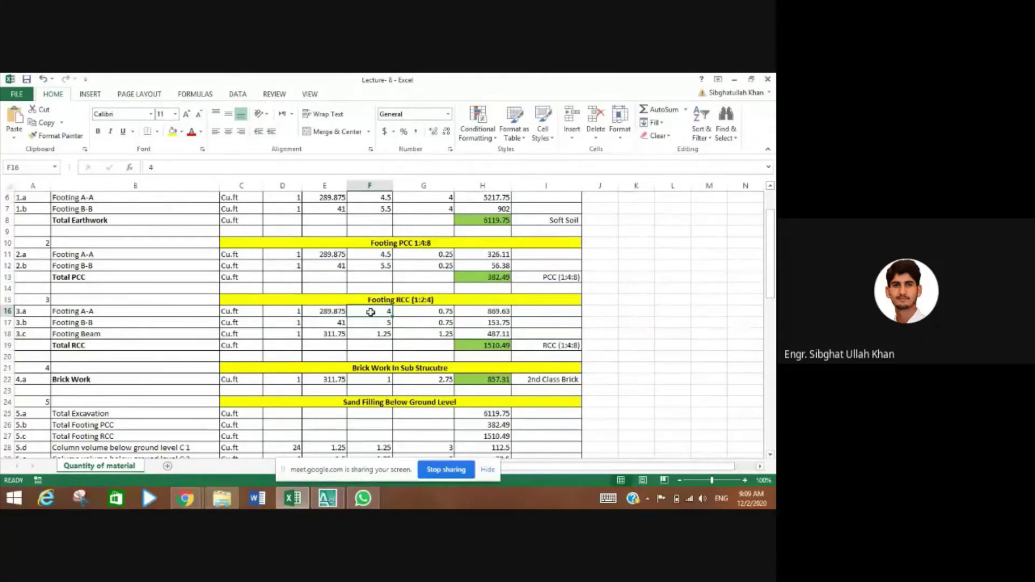
{"action": "left_click", "coordinate": [425, 313]}
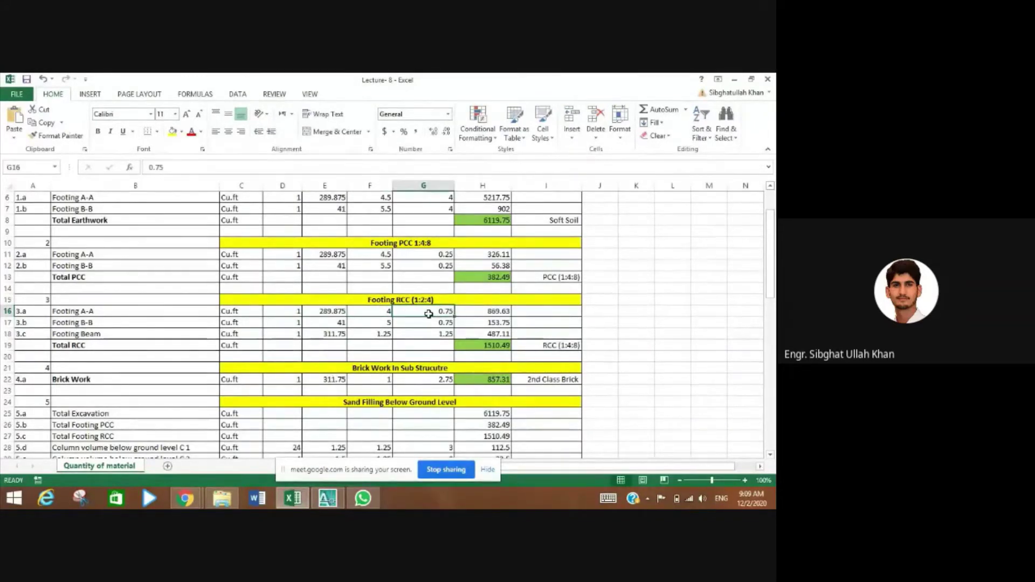
{"action": "left_click", "coordinate": [317, 324]}
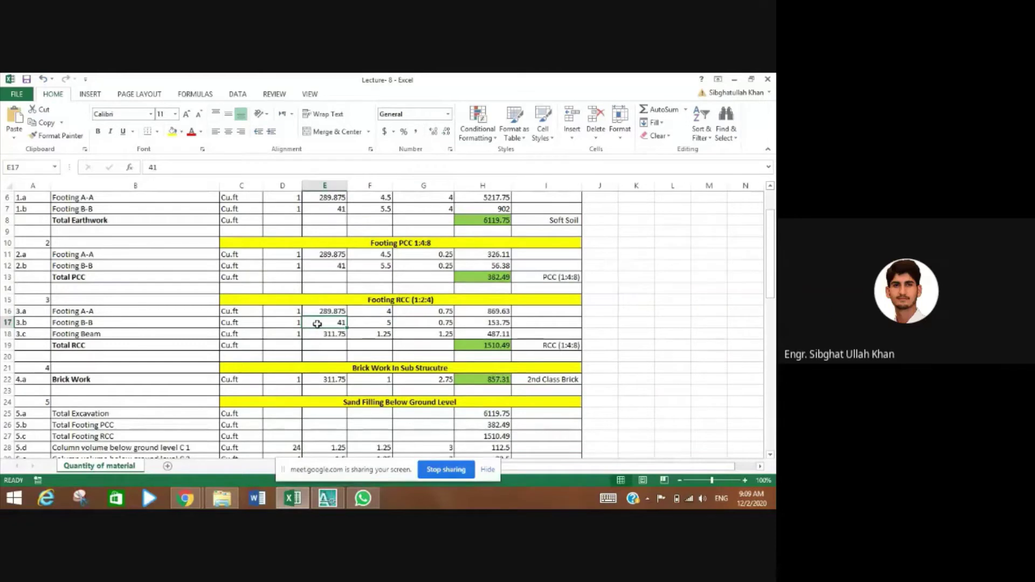
{"action": "left_click", "coordinate": [379, 322]}
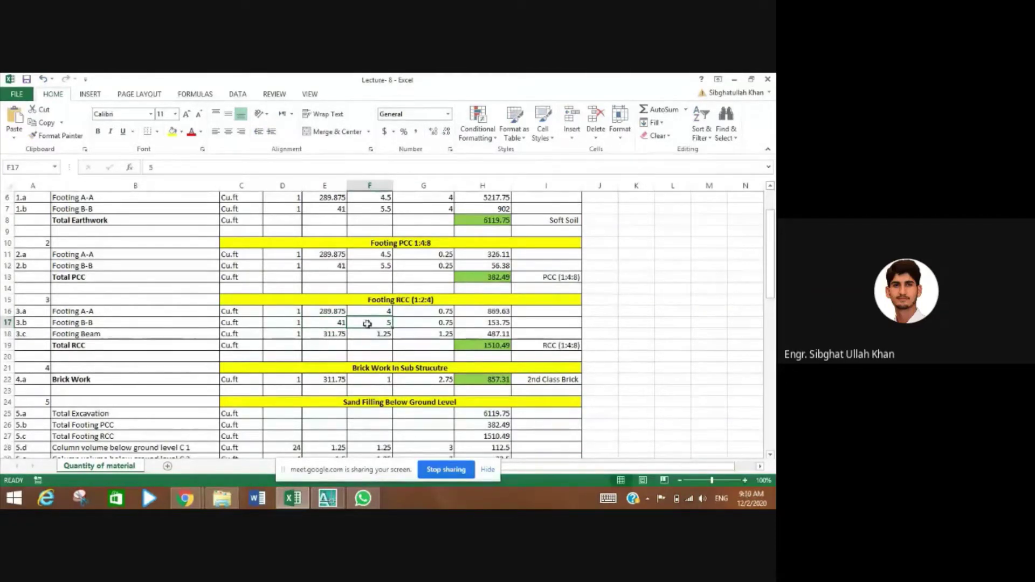
{"action": "left_click", "coordinate": [421, 327]}
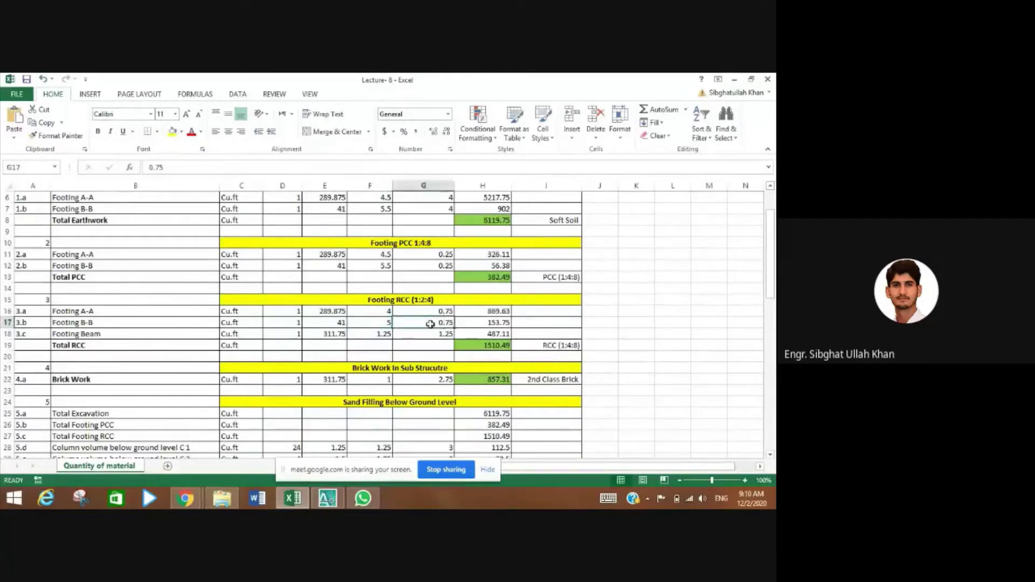
{"action": "left_click", "coordinate": [502, 324]}
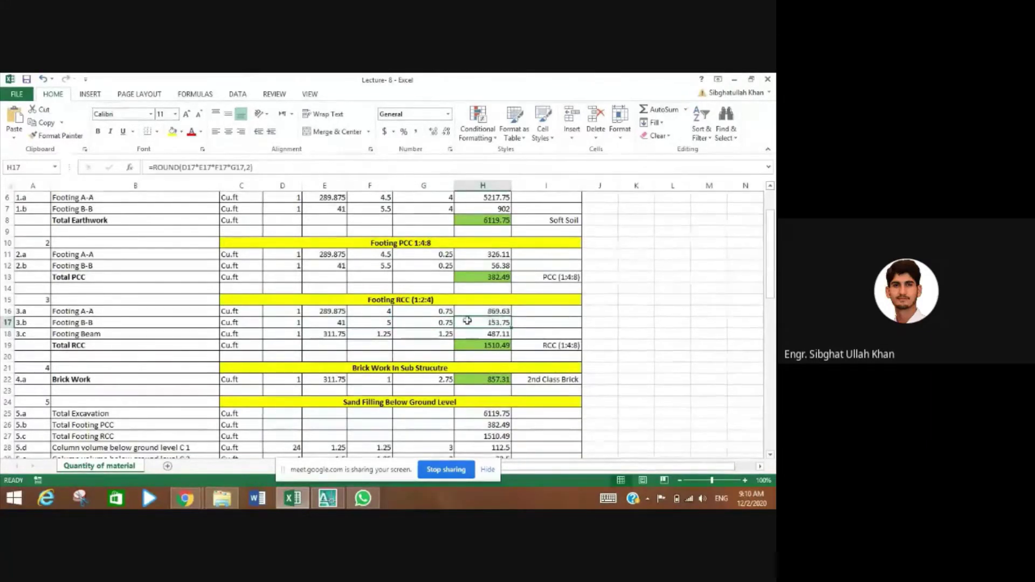
- Point out the Footing Beam item in B18, switch to AutoCAD and highlight the 15" height and 15" width dimensions of the foundation beam section
{"action": "left_click", "coordinate": [90, 338]}
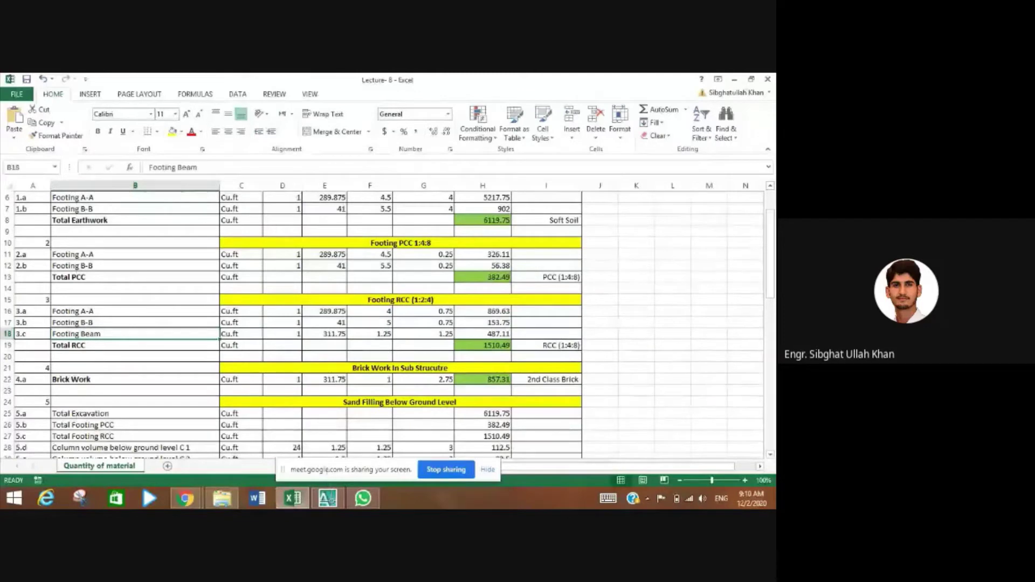
{"action": "left_click", "coordinate": [327, 499]}
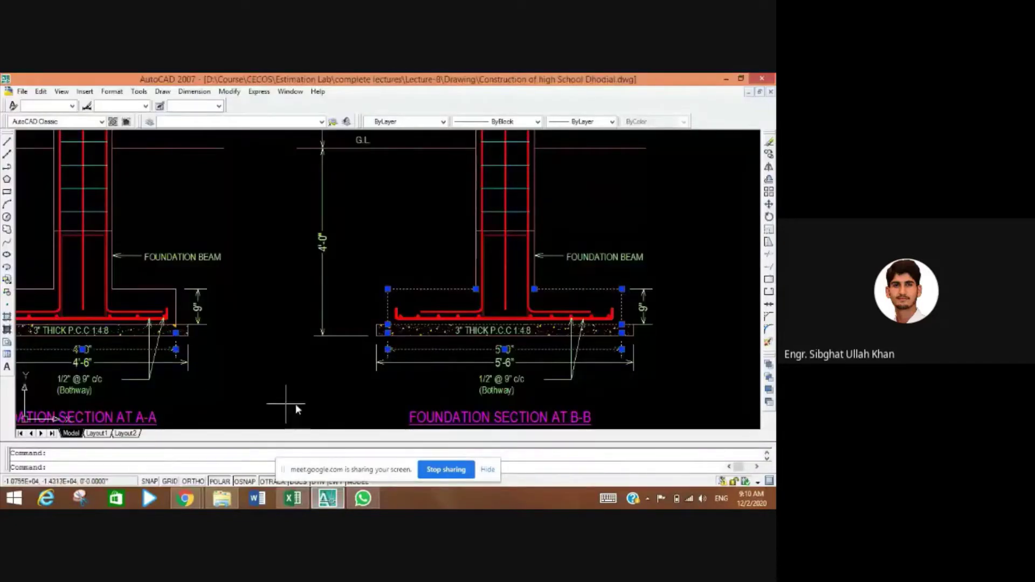
{"action": "key", "text": "Escape"}
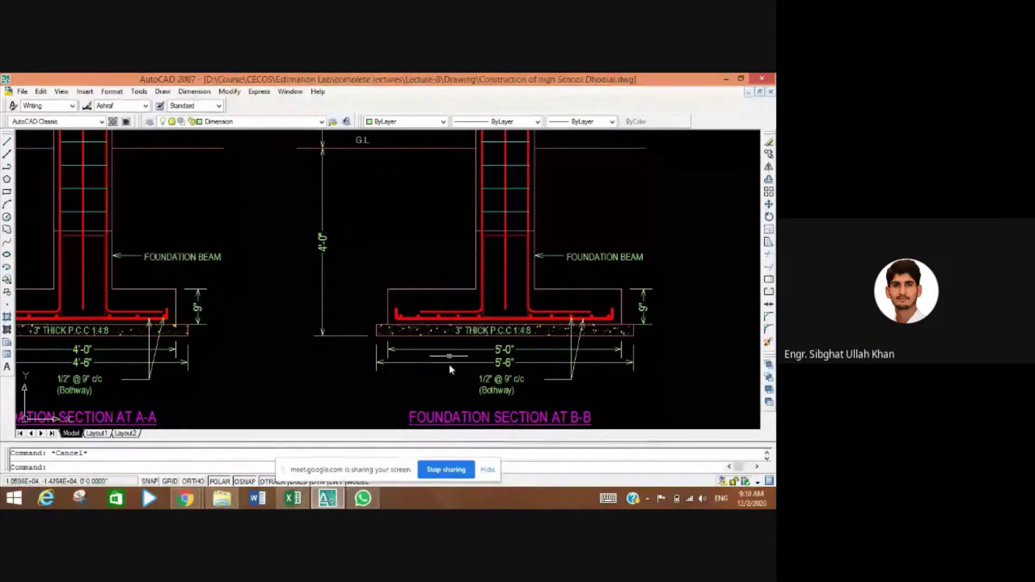
{"action": "scroll", "coordinate": [362, 323], "scroll_direction": "down", "scroll_amount": 2}
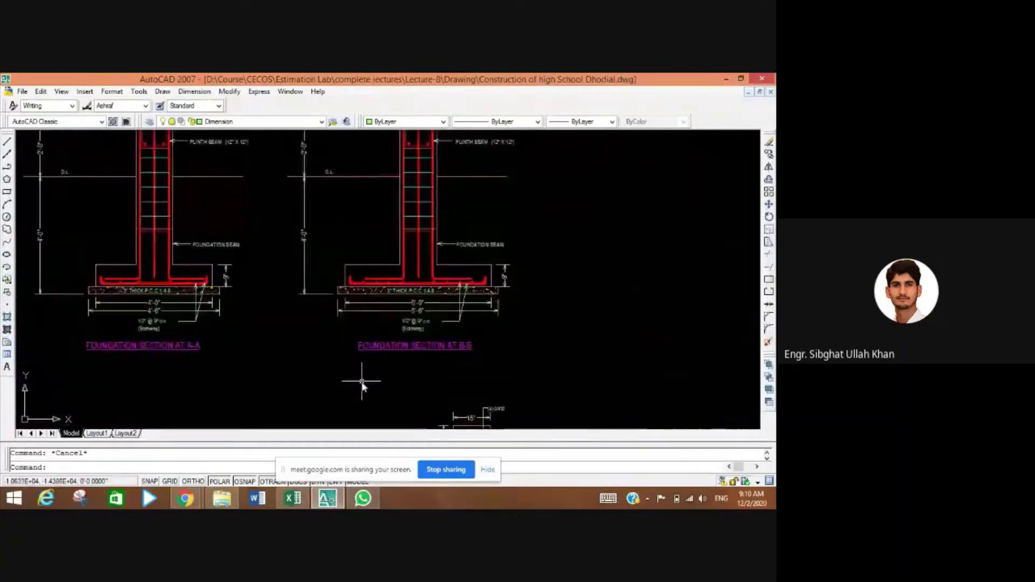
{"action": "scroll", "coordinate": [429, 371], "scroll_direction": "up", "scroll_amount": 3}
{"action": "scroll", "coordinate": [397, 351], "scroll_direction": "up", "scroll_amount": 3}
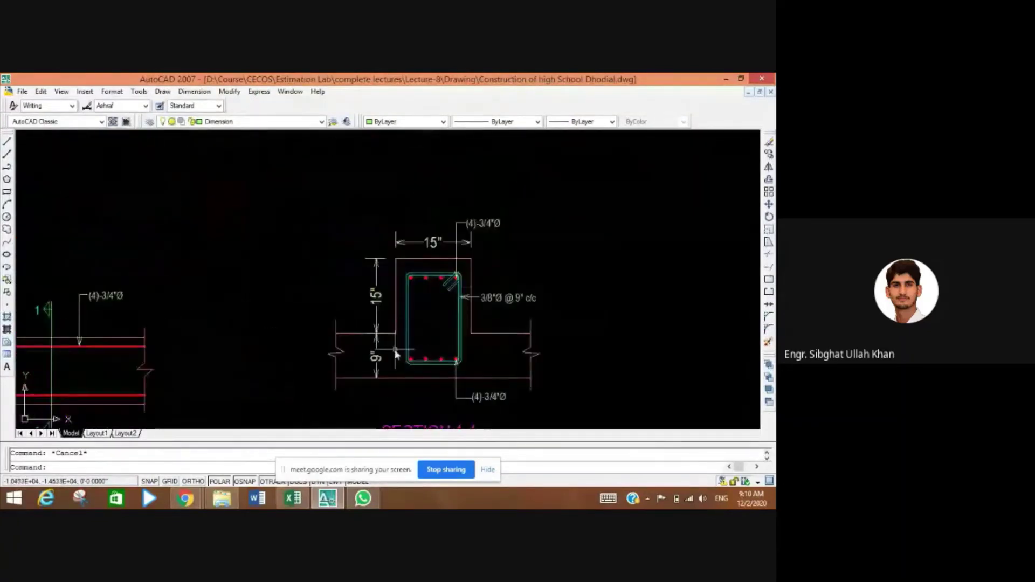
{"action": "left_click", "coordinate": [370, 218]}
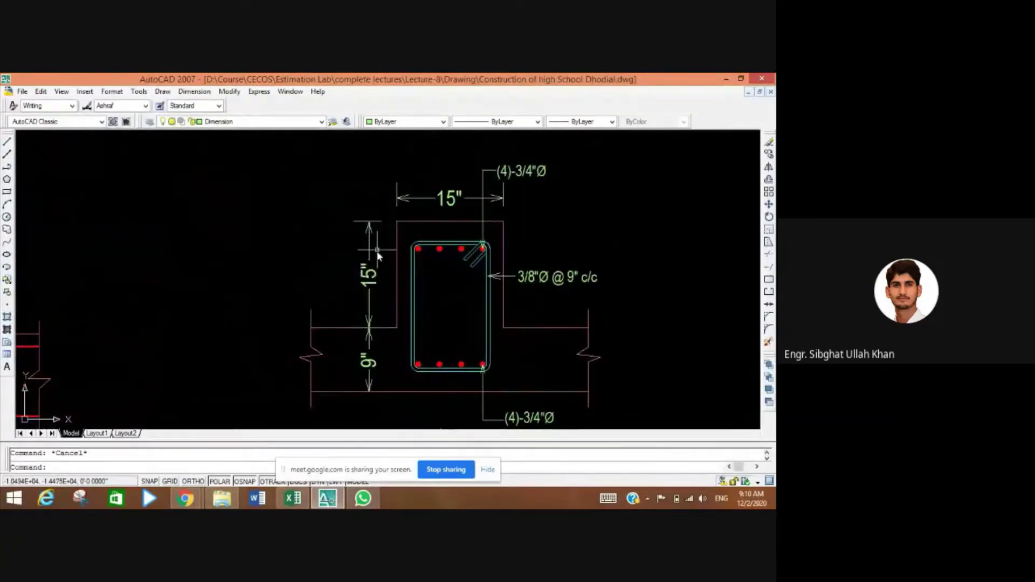
{"action": "left_click", "coordinate": [370, 296]}
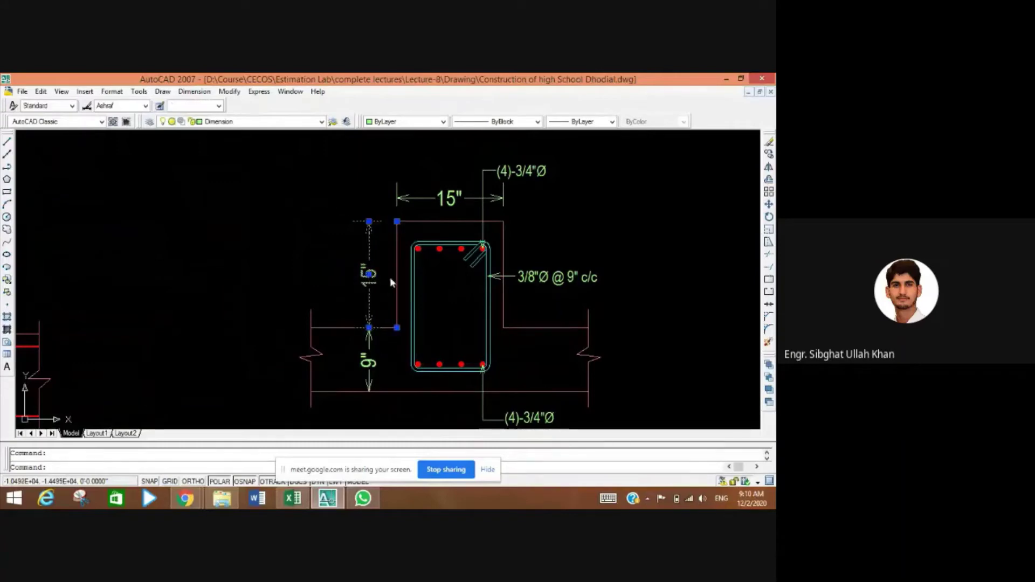
{"action": "left_click", "coordinate": [421, 197]}
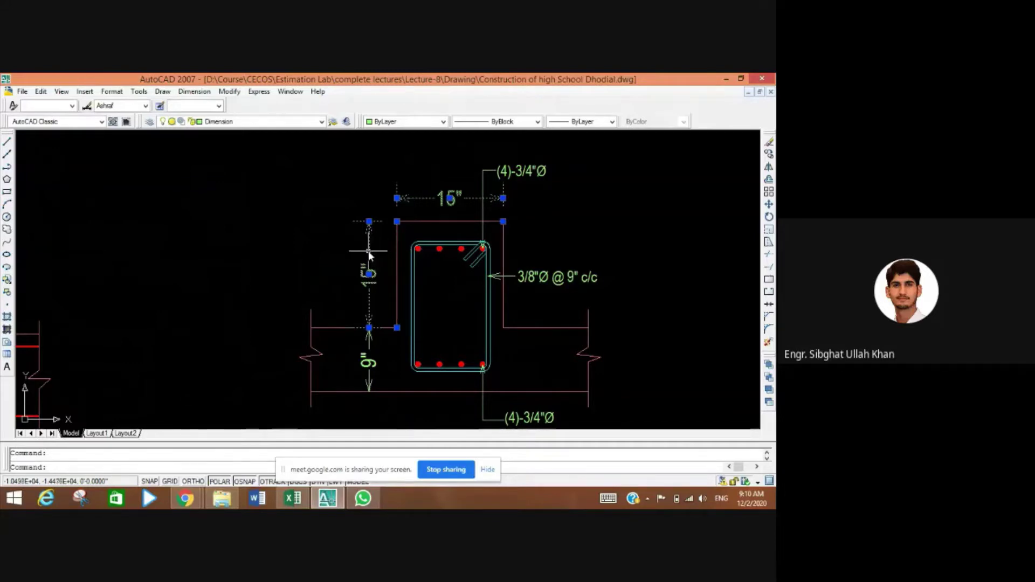
- Go to the excavation key plan and examine the 9'-0" FB1 beam spans between the columns along the lower wall of the first large room
{"action": "scroll", "coordinate": [439, 301], "scroll_direction": "down", "scroll_amount": 4}
{"action": "scroll", "coordinate": [528, 331], "scroll_direction": "down", "scroll_amount": 5}
{"action": "left_click_drag", "start_coordinate": [546, 334], "coordinate": [363, 337]}
{"action": "scroll", "coordinate": [493, 331], "scroll_direction": "up", "scroll_amount": 4}
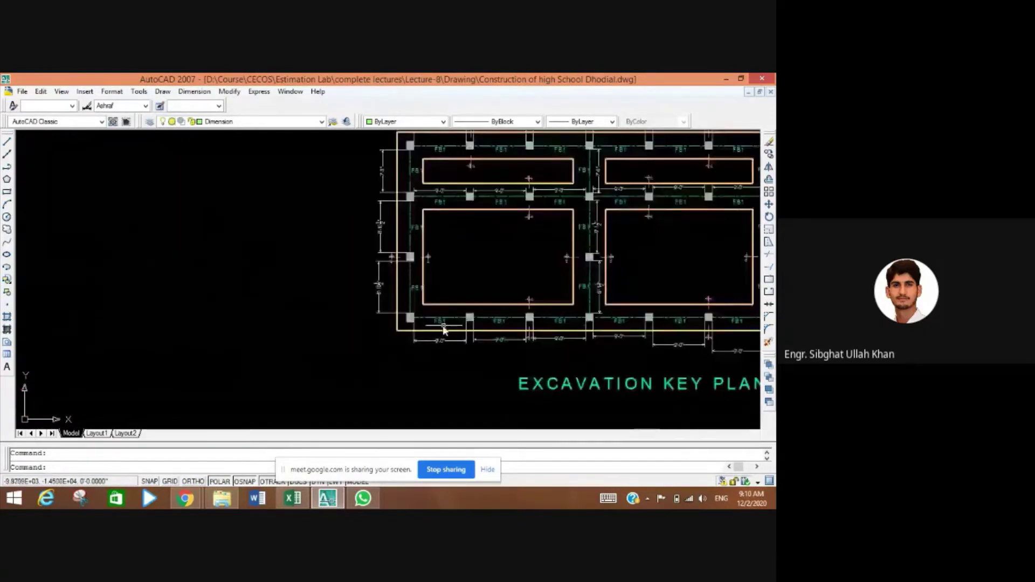
{"action": "scroll", "coordinate": [443, 329], "scroll_direction": "up", "scroll_amount": 6}
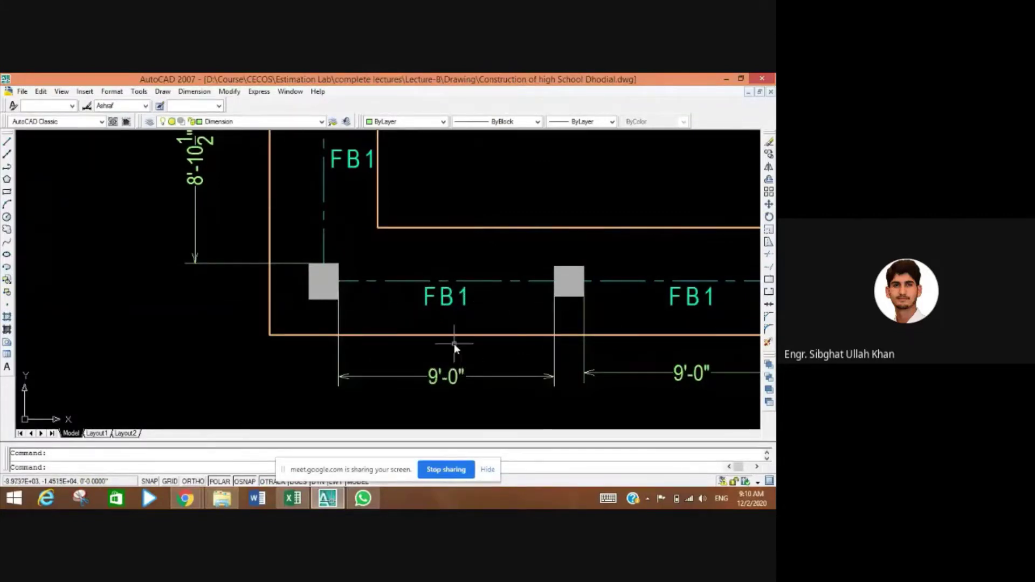
{"action": "scroll", "coordinate": [454, 344], "scroll_direction": "down", "scroll_amount": 2}
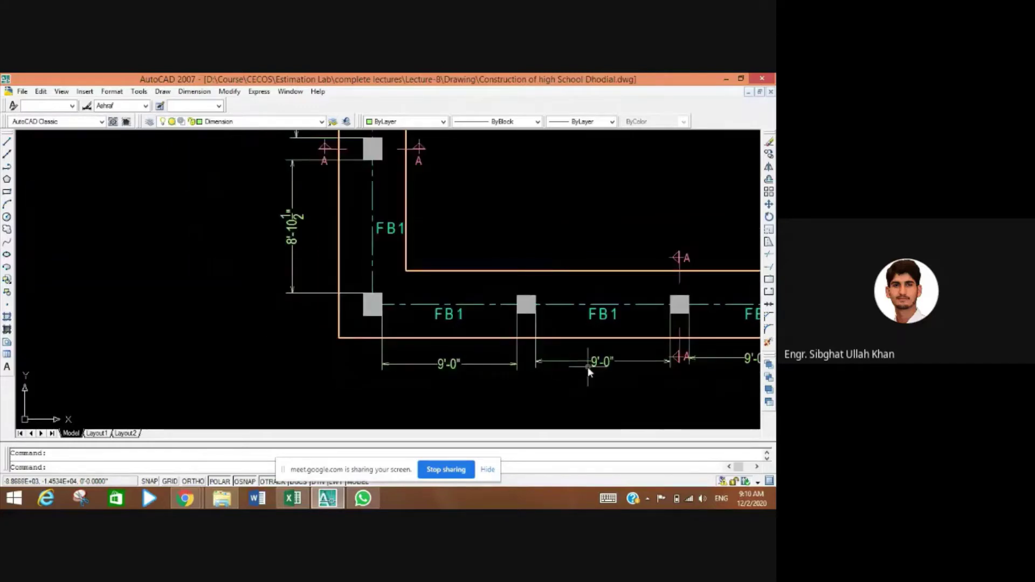
{"action": "left_click_drag", "start_coordinate": [573, 377], "coordinate": [426, 384]}
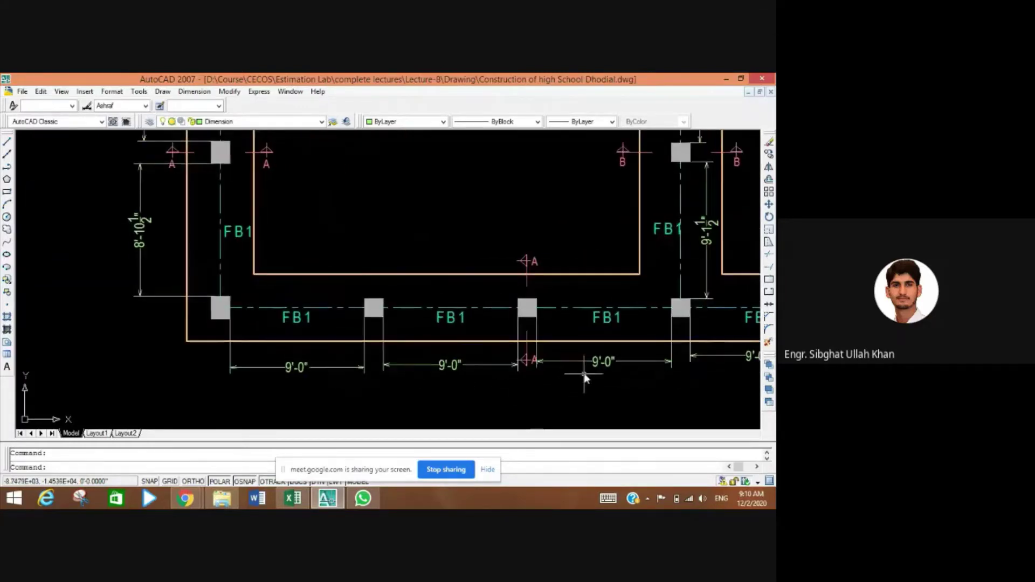
{"action": "scroll", "coordinate": [575, 373], "scroll_direction": "down", "scroll_amount": 2}
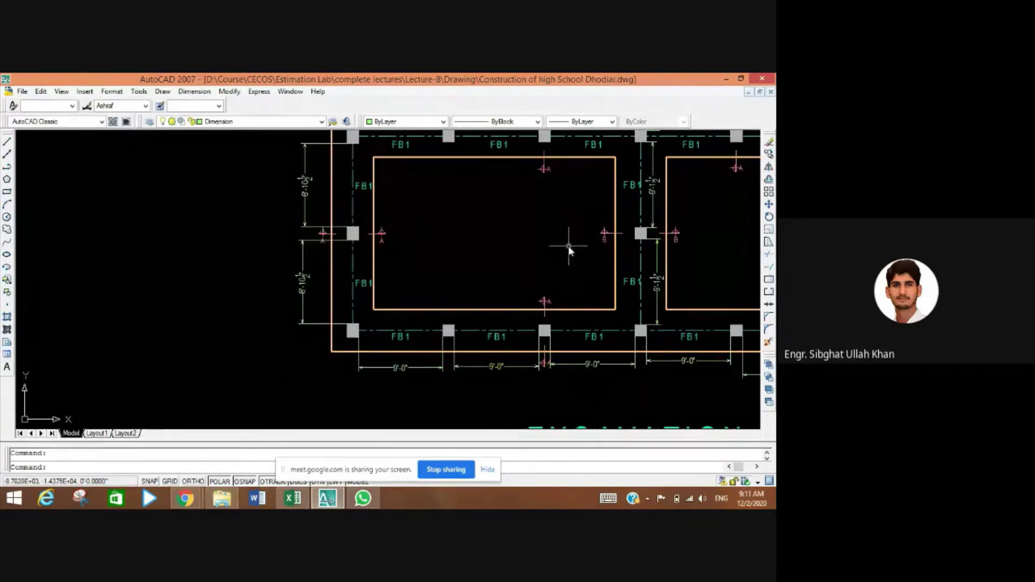
- Highlight the lower 8'-10 1/2" dimension of the FB1 beam on the key plan's left wall, and clear the selection
{"action": "scroll", "coordinate": [522, 183], "scroll_direction": "down", "scroll_amount": 3}
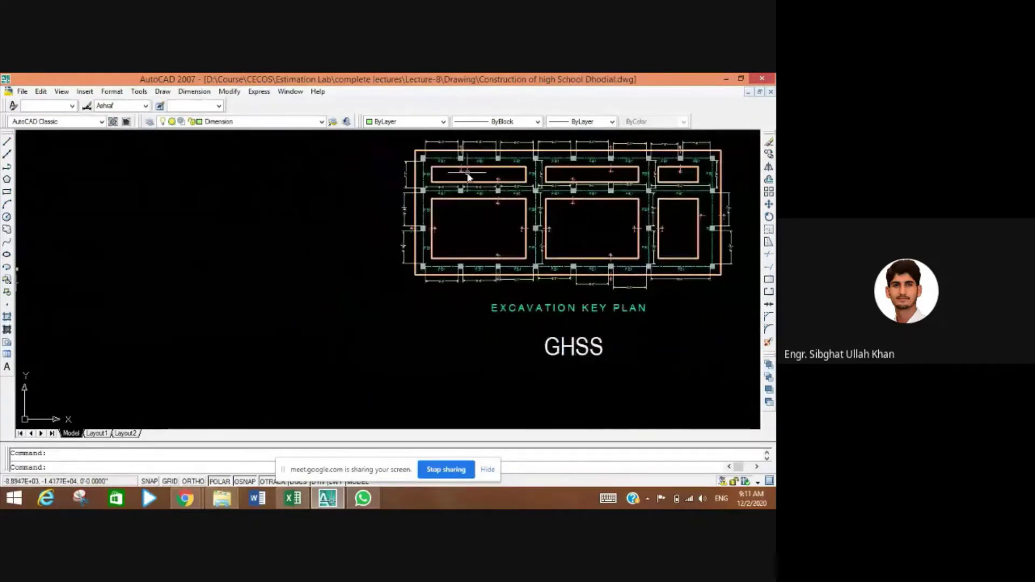
{"action": "scroll", "coordinate": [543, 174], "scroll_direction": "up", "scroll_amount": 3}
{"action": "scroll", "coordinate": [438, 289], "scroll_direction": "up", "scroll_amount": 3}
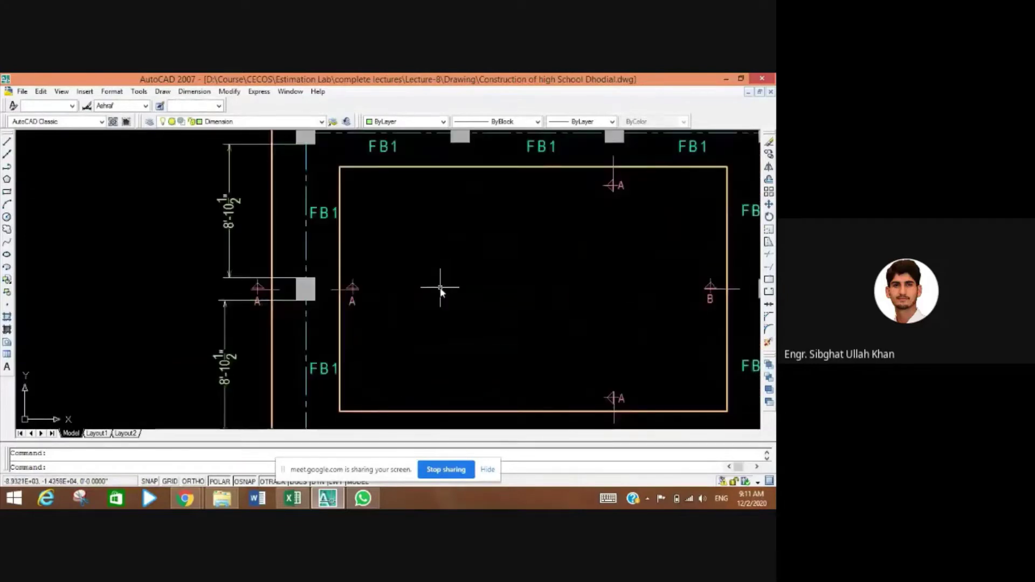
{"action": "scroll", "coordinate": [426, 305], "scroll_direction": "down", "scroll_amount": 2}
{"action": "left_click", "coordinate": [345, 297]}
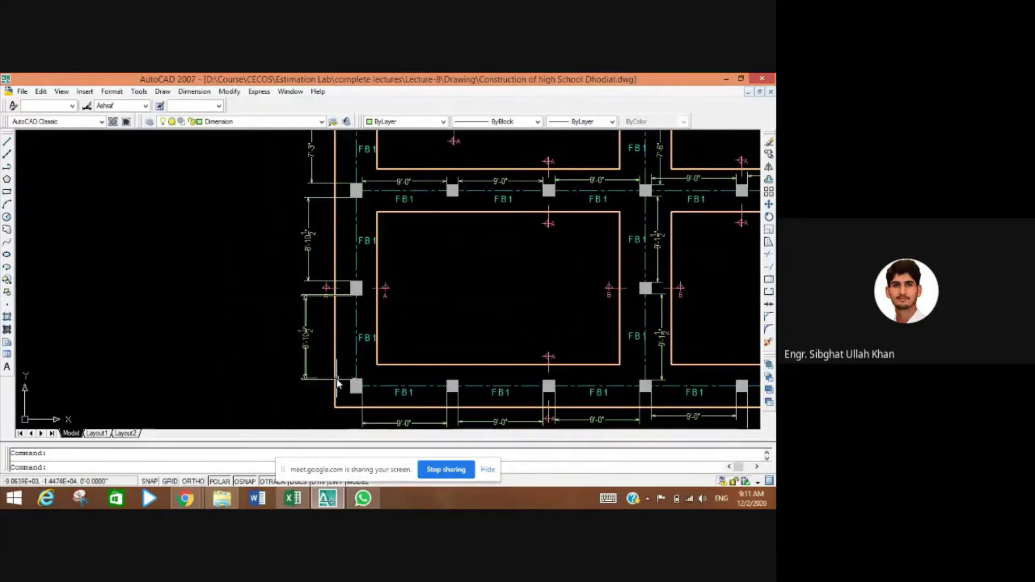
{"action": "scroll", "coordinate": [340, 378], "scroll_direction": "up", "scroll_amount": 4}
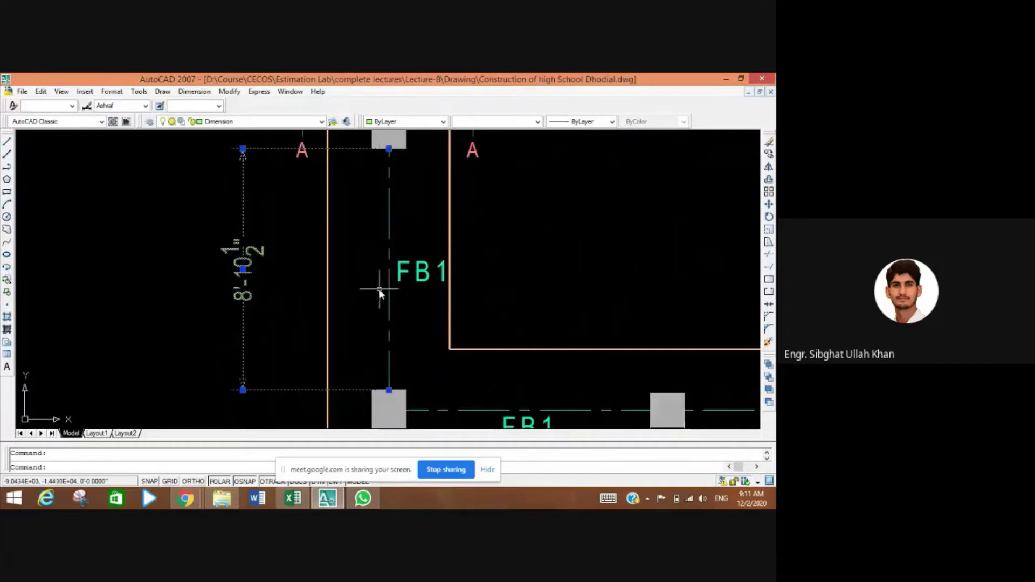
{"action": "key", "text": "Escape"}
{"action": "scroll", "coordinate": [403, 319], "scroll_direction": "down", "scroll_amount": 4}
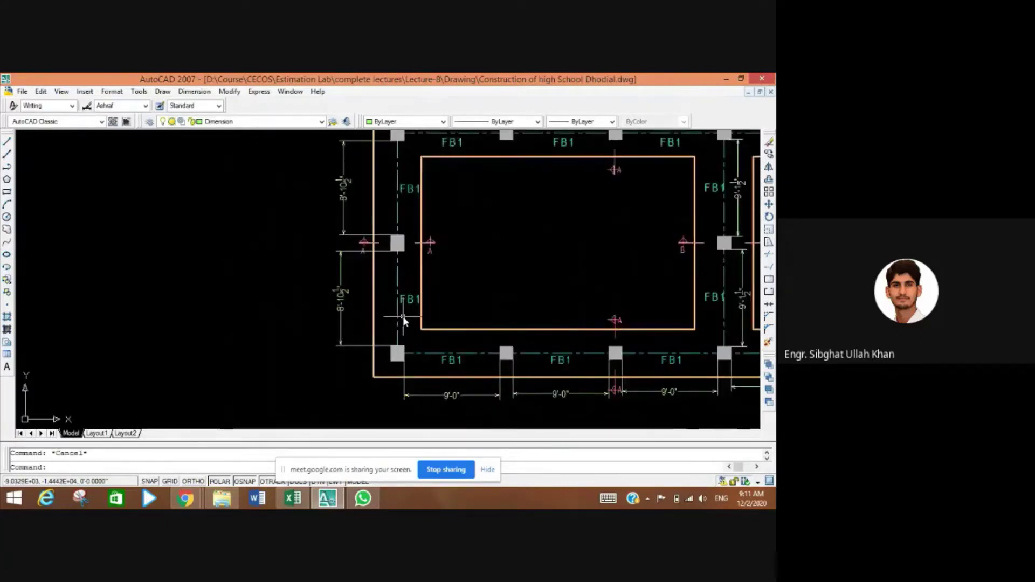
- Examine how the FB1 lengths run between column faces along the lower wall, continuing across to the second large room
{"action": "scroll", "coordinate": [403, 316], "scroll_direction": "down", "scroll_amount": 2}
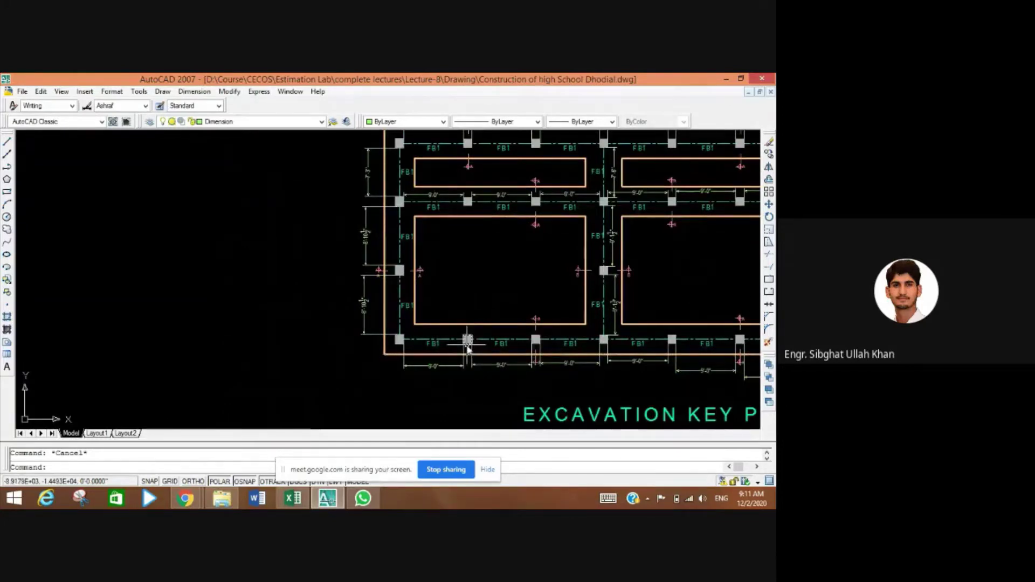
{"action": "scroll", "coordinate": [468, 347], "scroll_direction": "up", "scroll_amount": 2}
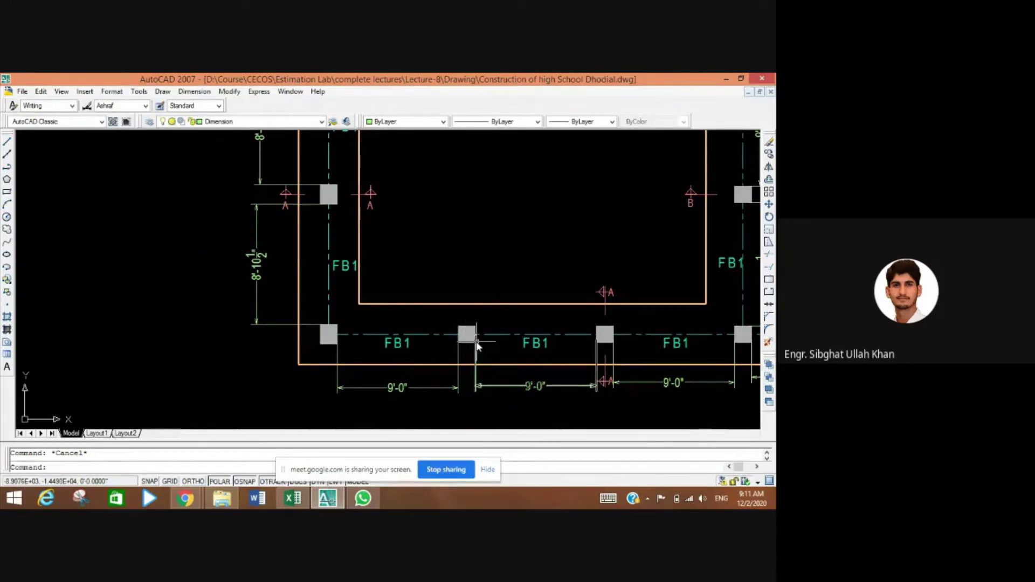
{"action": "scroll", "coordinate": [475, 344], "scroll_direction": "up", "scroll_amount": 5}
{"action": "scroll", "coordinate": [474, 345], "scroll_direction": "down", "scroll_amount": 2}
{"action": "scroll", "coordinate": [475, 350], "scroll_direction": "down", "scroll_amount": 4}
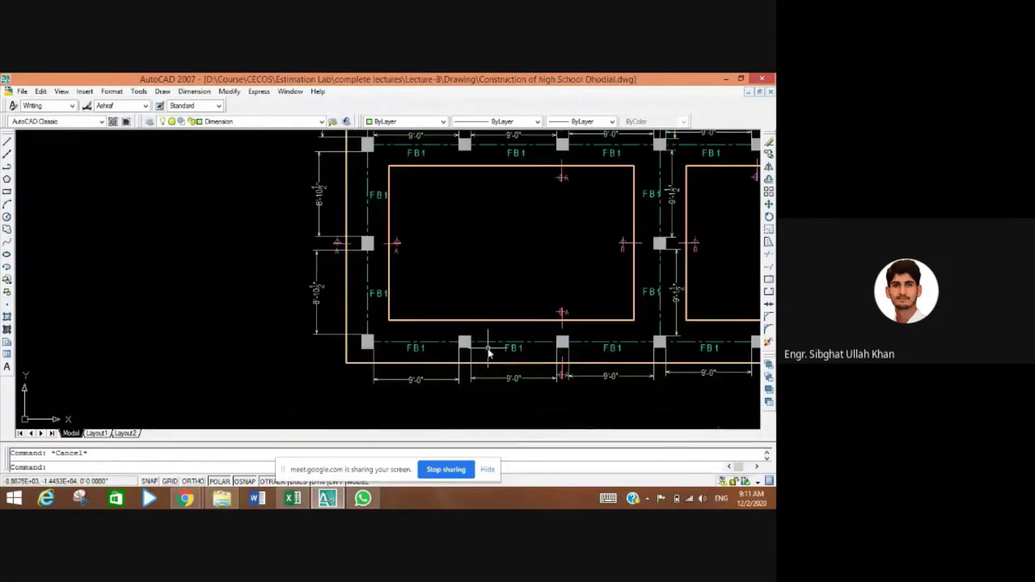
{"action": "left_click_drag", "start_coordinate": [519, 404], "coordinate": [307, 404]}
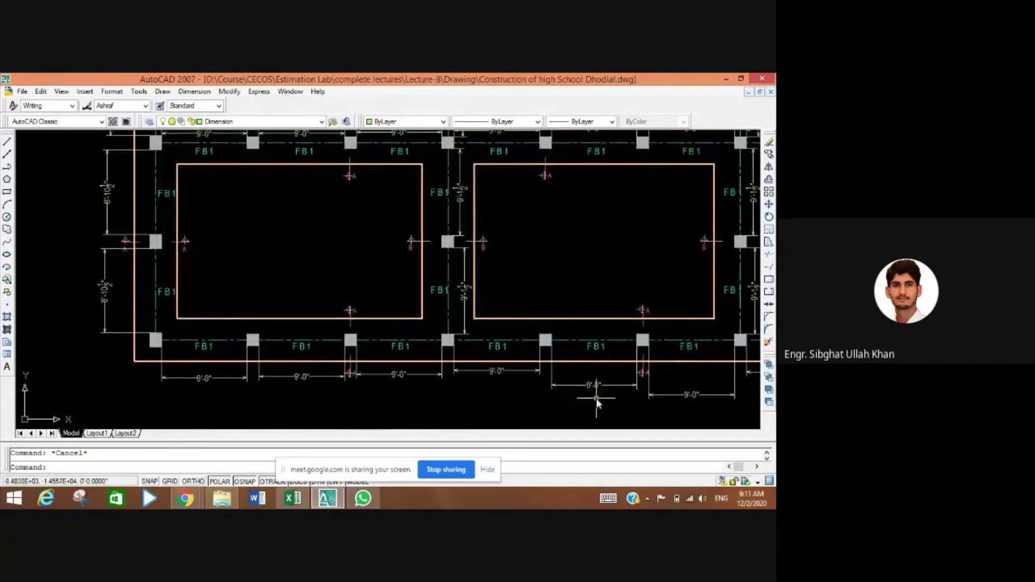
- Re-examine the left wall's 8'-10 1/2" FB1 span up close and review the entire excavation key plan
{"action": "scroll", "coordinate": [612, 400], "scroll_direction": "down", "scroll_amount": 2}
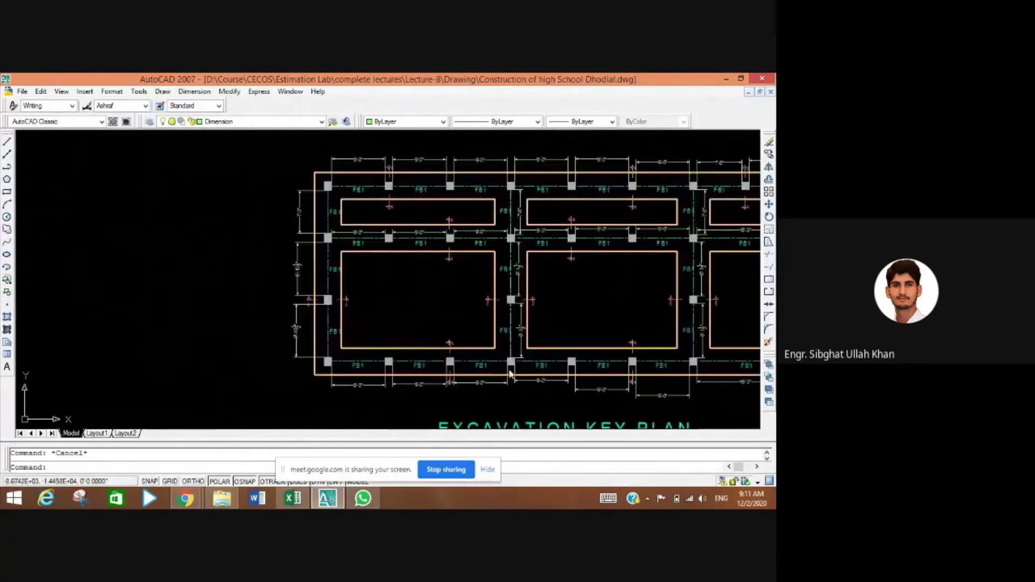
{"action": "scroll", "coordinate": [308, 340], "scroll_direction": "up", "scroll_amount": 3}
{"action": "scroll", "coordinate": [308, 339], "scroll_direction": "up", "scroll_amount": 1}
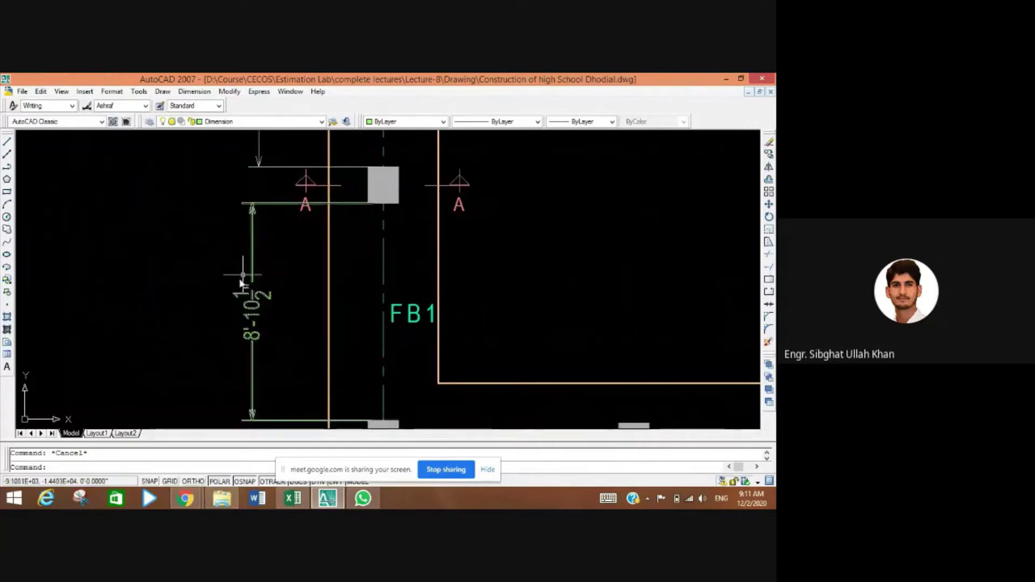
{"action": "scroll", "coordinate": [265, 269], "scroll_direction": "down", "scroll_amount": 3}
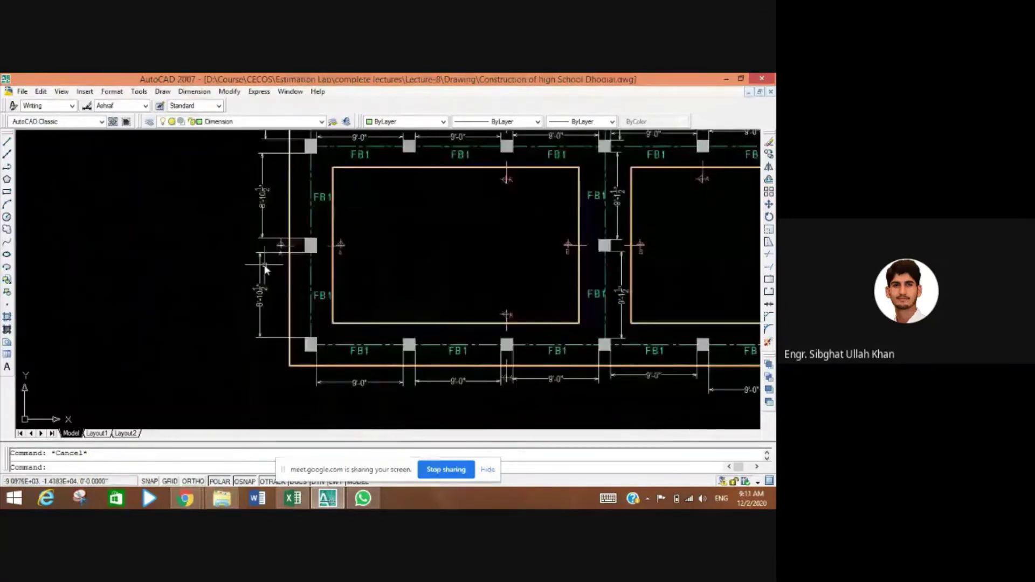
{"action": "scroll", "coordinate": [340, 255], "scroll_direction": "down", "scroll_amount": 3}
{"action": "scroll", "coordinate": [363, 423], "scroll_direction": "down", "scroll_amount": 2}
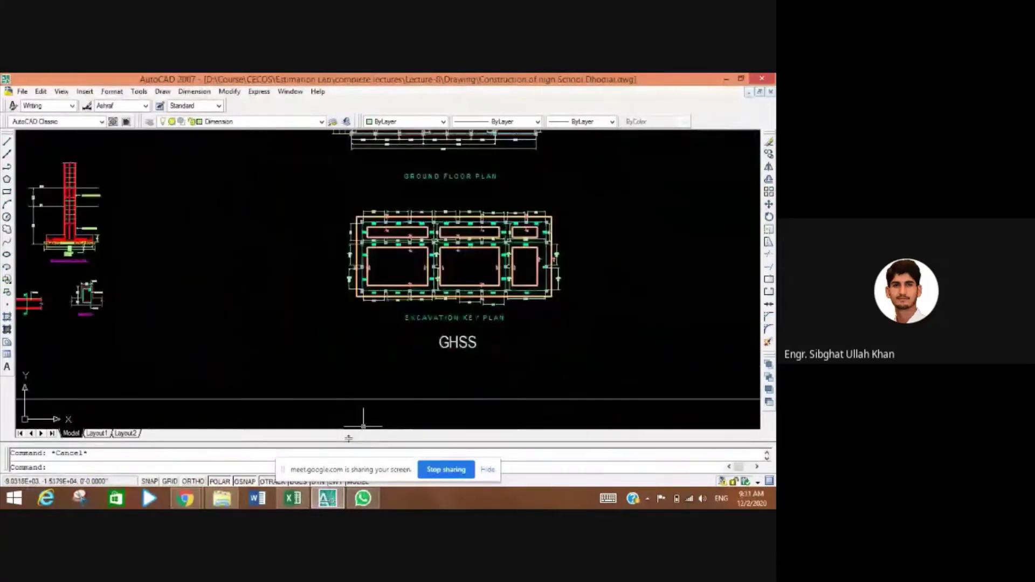
- Return to the Excel quantity sheet and examine the Footing Beam length, width, depth and quantity formula in row 18
{"action": "left_click", "coordinate": [294, 499]}
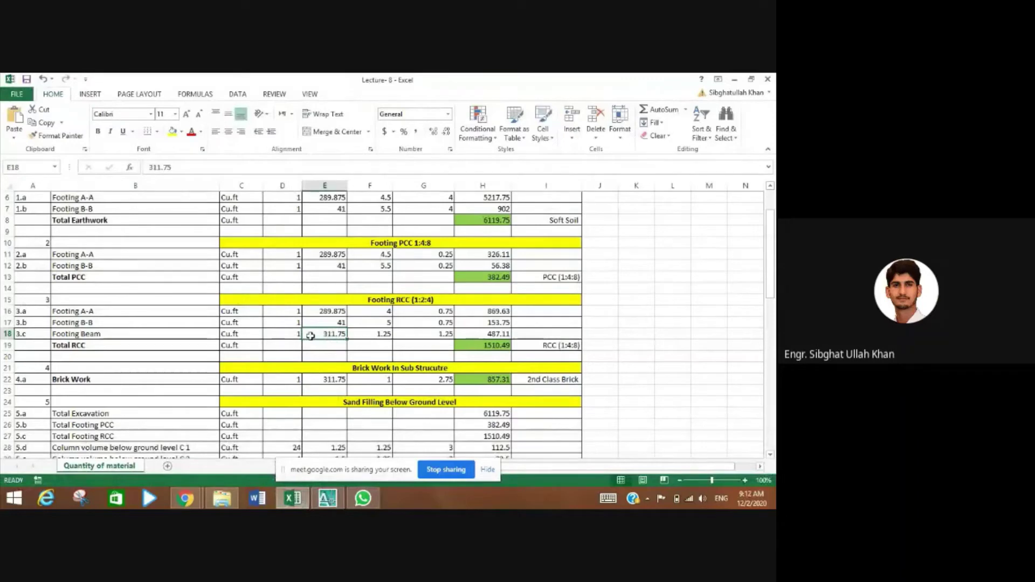
{"action": "left_click", "coordinate": [382, 335]}
{"action": "left_click", "coordinate": [425, 335]}
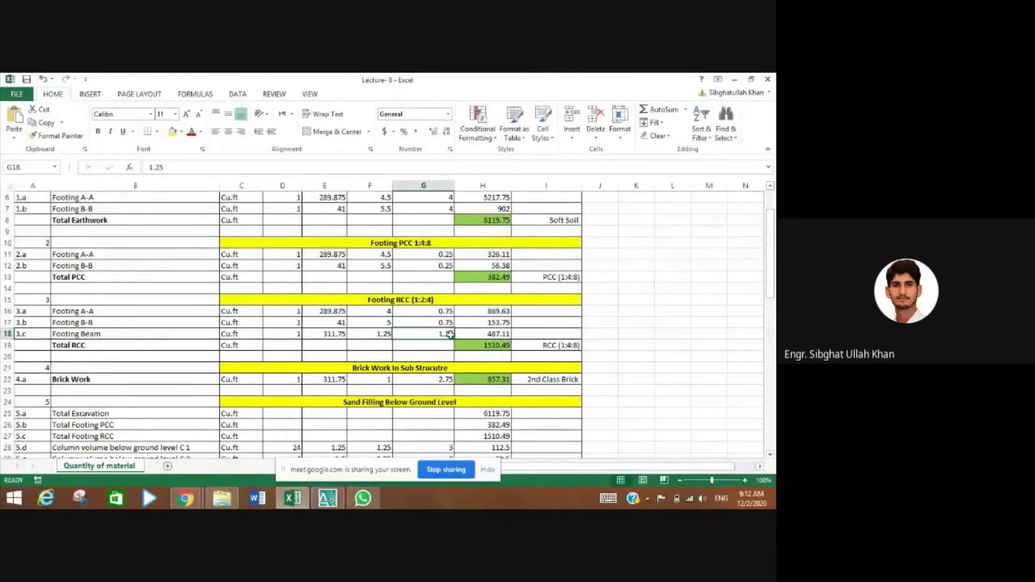
{"action": "key", "text": "Right"}
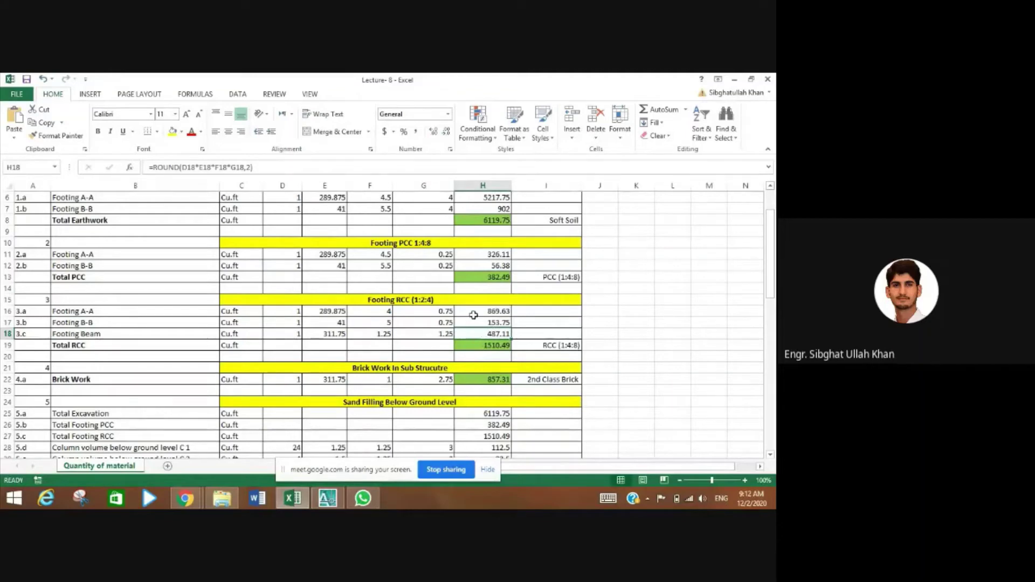
- Examine the Total RCC formula in H19, and switch to the Google Meet call to display its participant list
{"action": "left_click", "coordinate": [480, 343]}
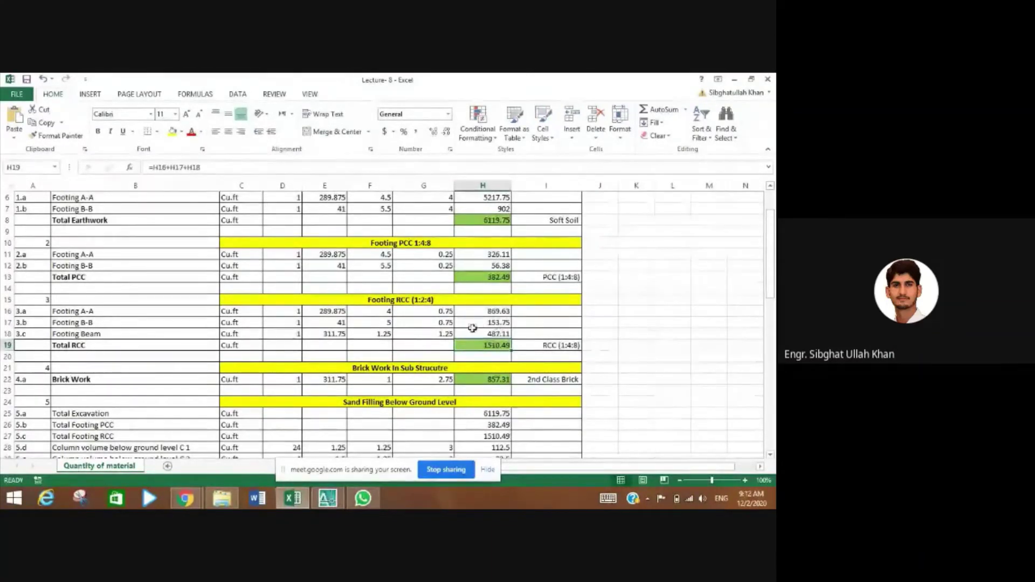
{"action": "left_click", "coordinate": [192, 505]}
{"action": "left_click", "coordinate": [167, 449]}
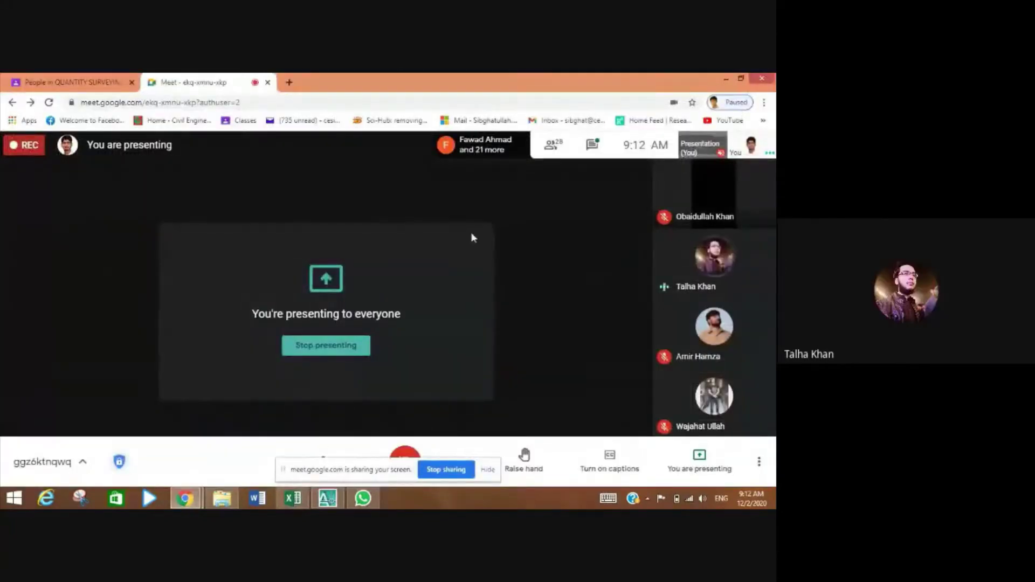
{"action": "left_click", "coordinate": [548, 148]}
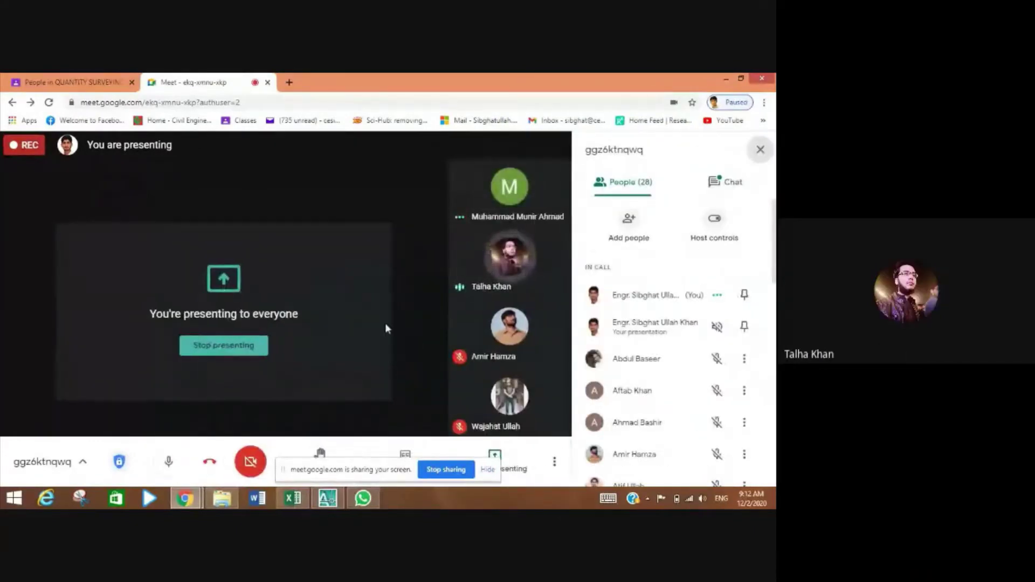
- Return to the Excel quantity sheet and examine the Footing A-A width in the PCC 1:4:8 section
{"action": "left_click", "coordinate": [294, 499]}
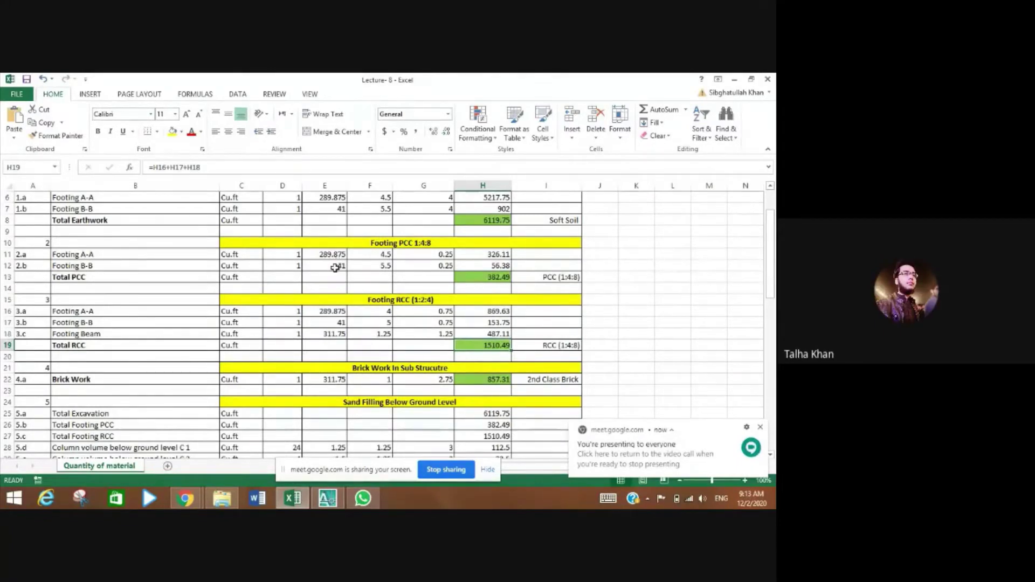
{"action": "left_click", "coordinate": [380, 254]}
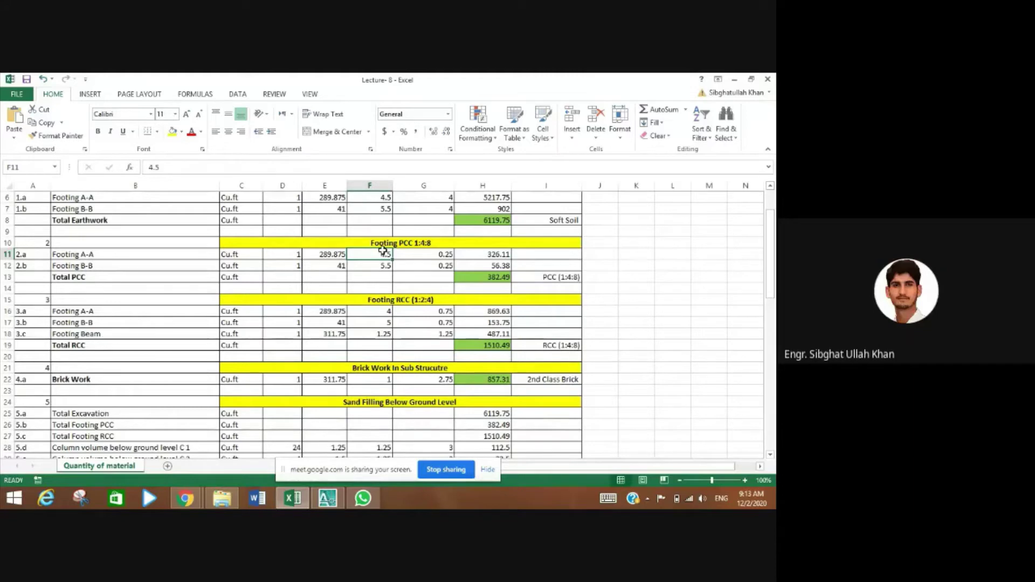
{"action": "scroll", "coordinate": [383, 249], "scroll_direction": "up", "scroll_amount": 1}
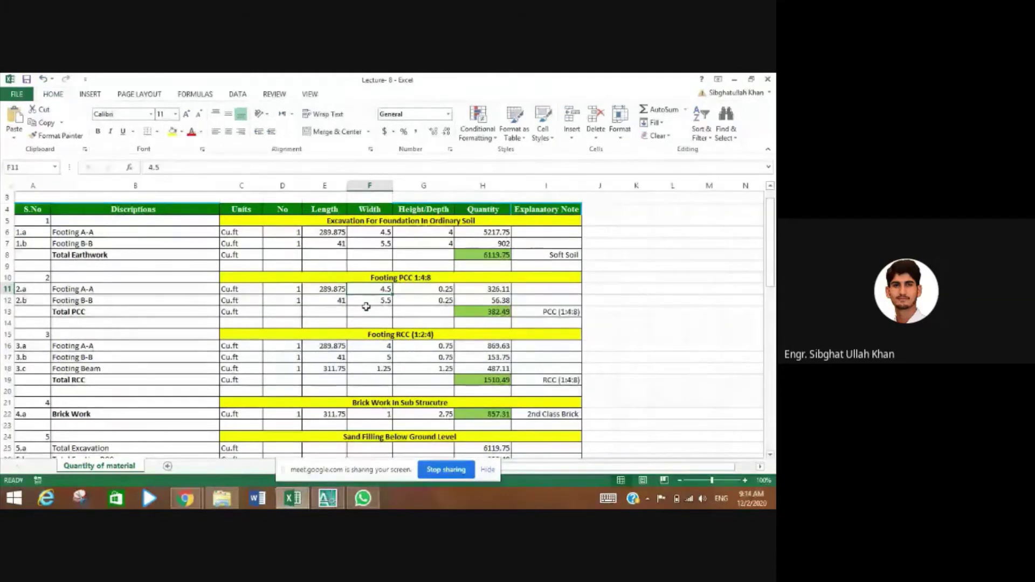
- Switch to AutoCAD and highlight the excavation line at section B along the first large room's right side on the key plan
{"action": "left_click", "coordinate": [326, 500]}
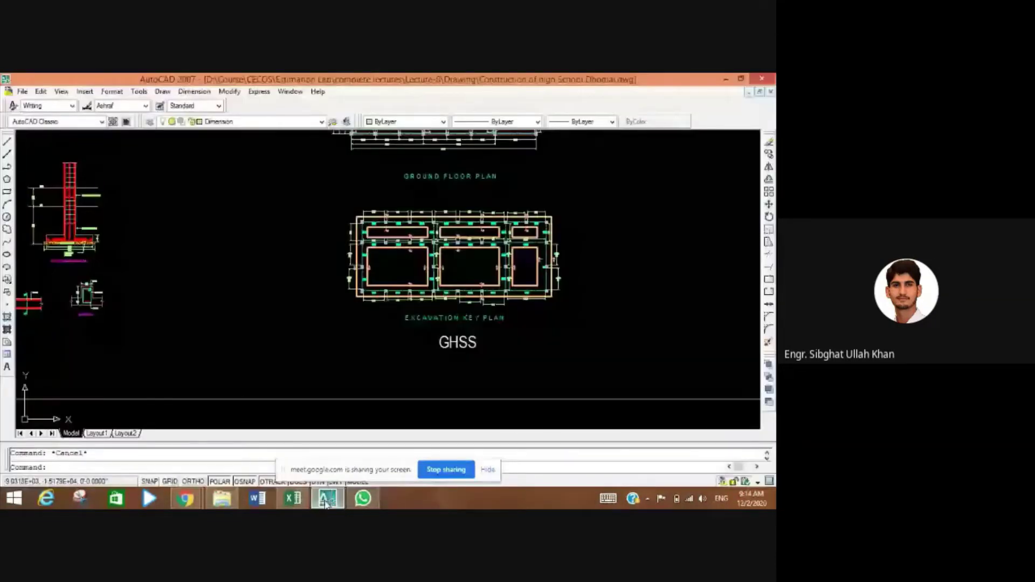
{"action": "scroll", "coordinate": [372, 254], "scroll_direction": "down", "scroll_amount": 2}
{"action": "scroll", "coordinate": [380, 256], "scroll_direction": "up", "scroll_amount": 5}
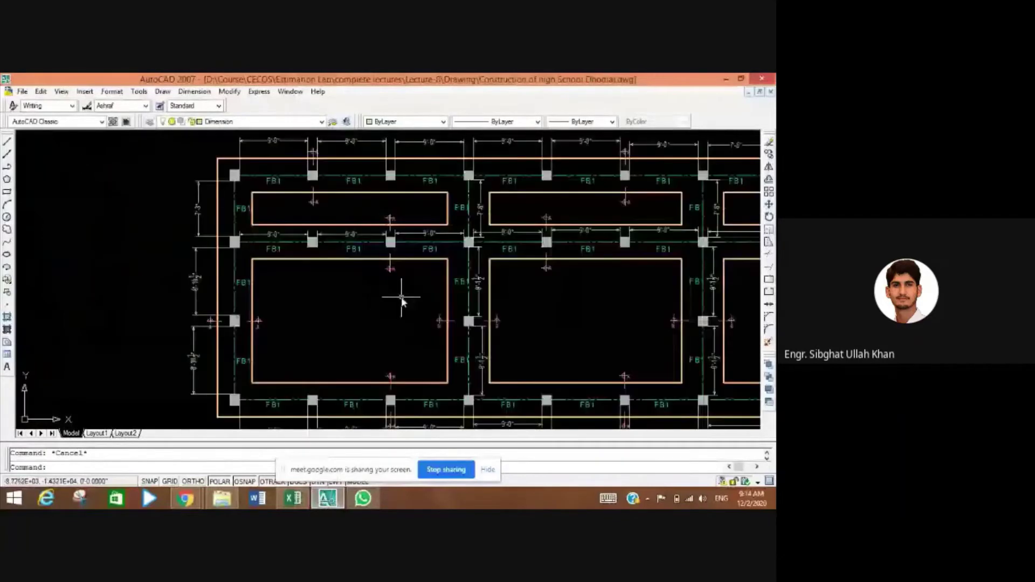
{"action": "scroll", "coordinate": [346, 221], "scroll_direction": "down", "scroll_amount": 3}
{"action": "scroll", "coordinate": [343, 201], "scroll_direction": "up", "scroll_amount": 5}
{"action": "left_click", "coordinate": [344, 201]}
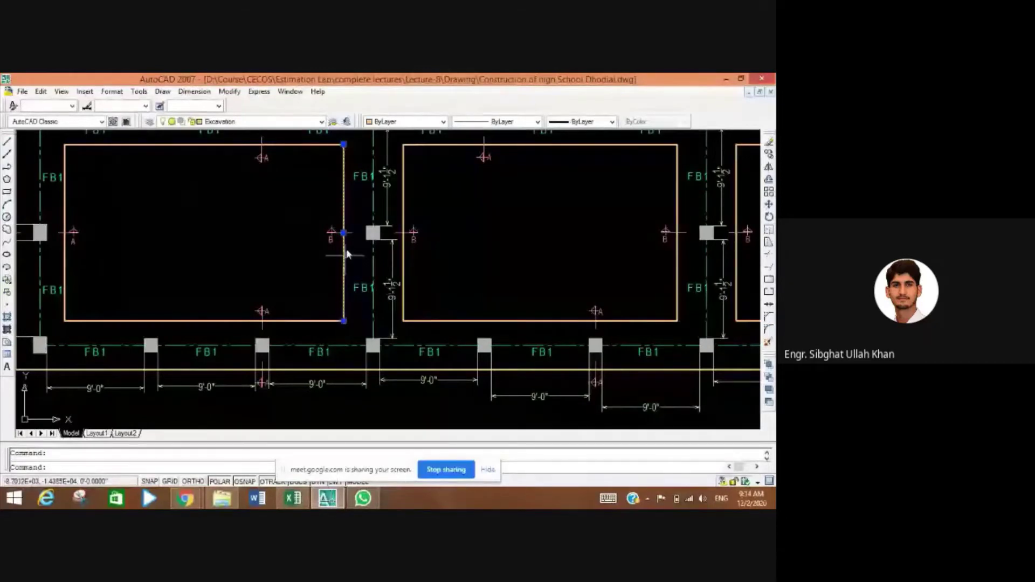
- Switch to the Google Meet call and answer the pending request to join
{"action": "left_click", "coordinate": [184, 499]}
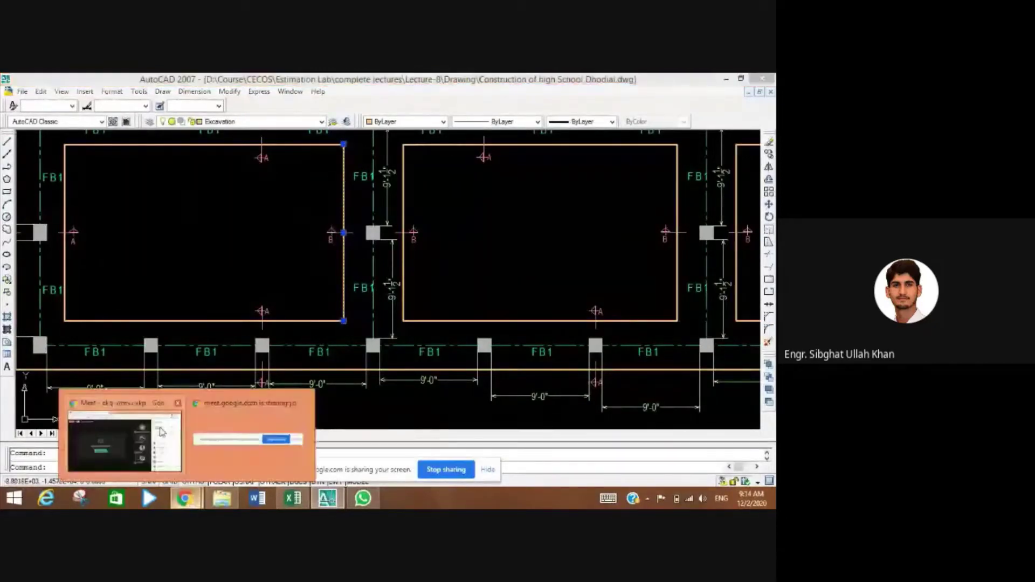
{"action": "left_click", "coordinate": [180, 466]}
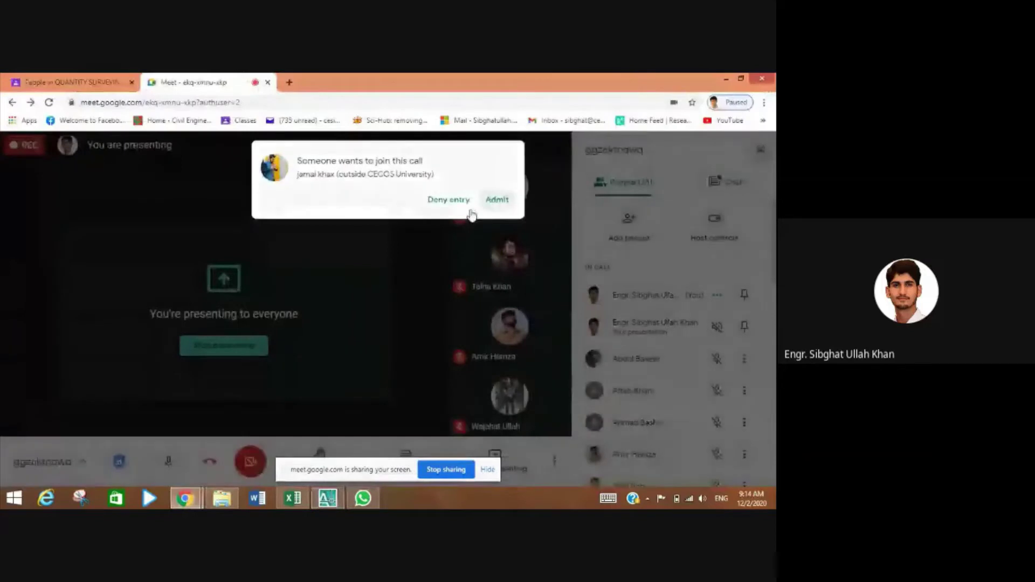
{"action": "left_click", "coordinate": [469, 212]}
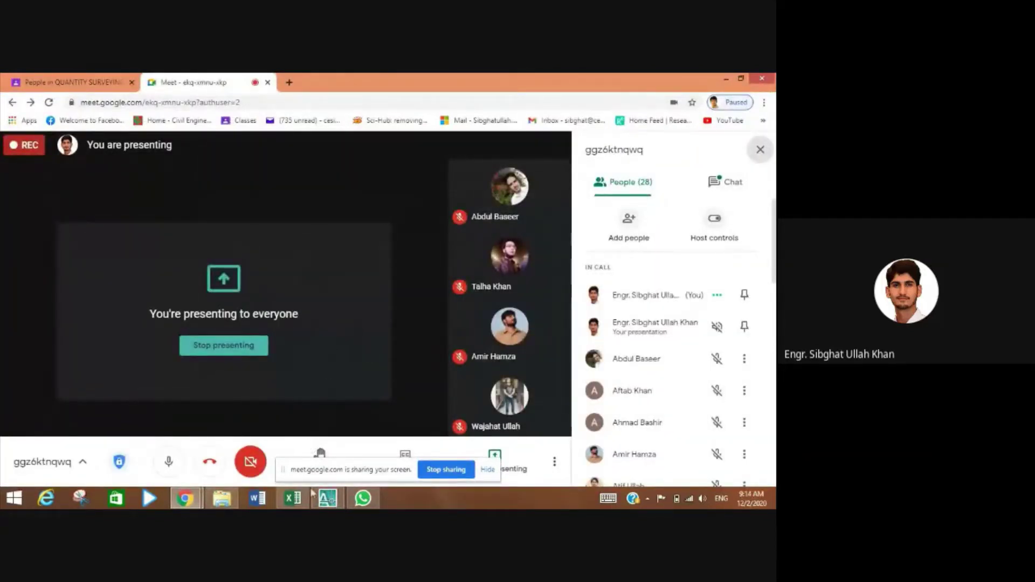
- Return to AutoCAD, highlight the upper room's excavation line along the first cross wall on the key plan too, and clear the selection
{"action": "left_click", "coordinate": [327, 498]}
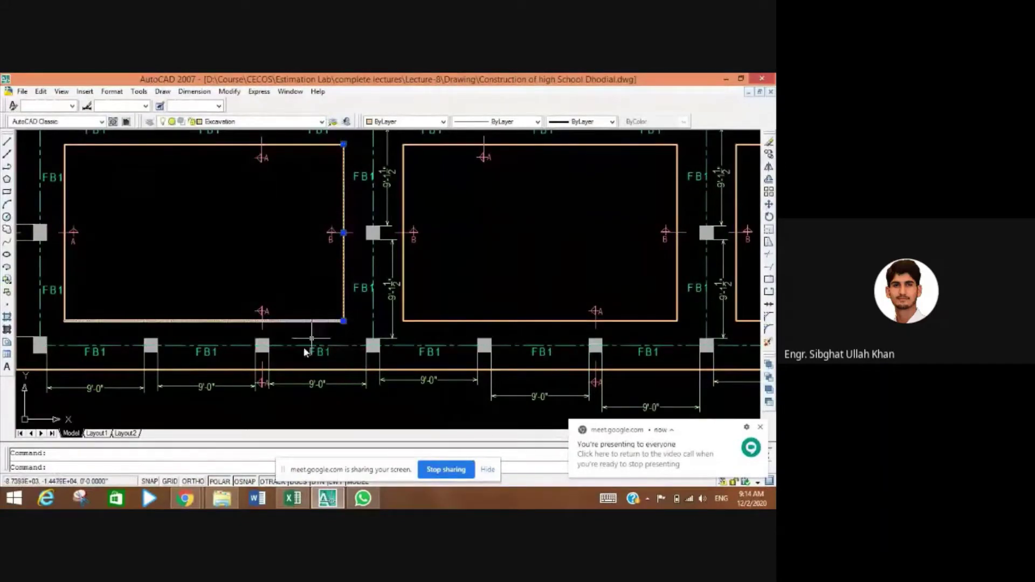
{"action": "scroll", "coordinate": [277, 367], "scroll_direction": "down", "scroll_amount": 2}
{"action": "left_click", "coordinate": [113, 354]}
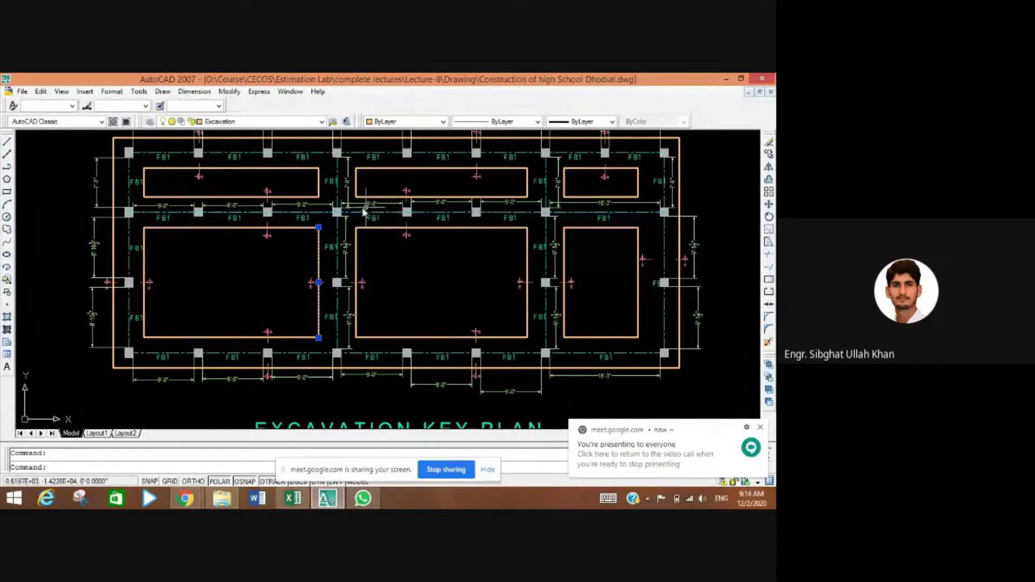
{"action": "left_click", "coordinate": [320, 190]}
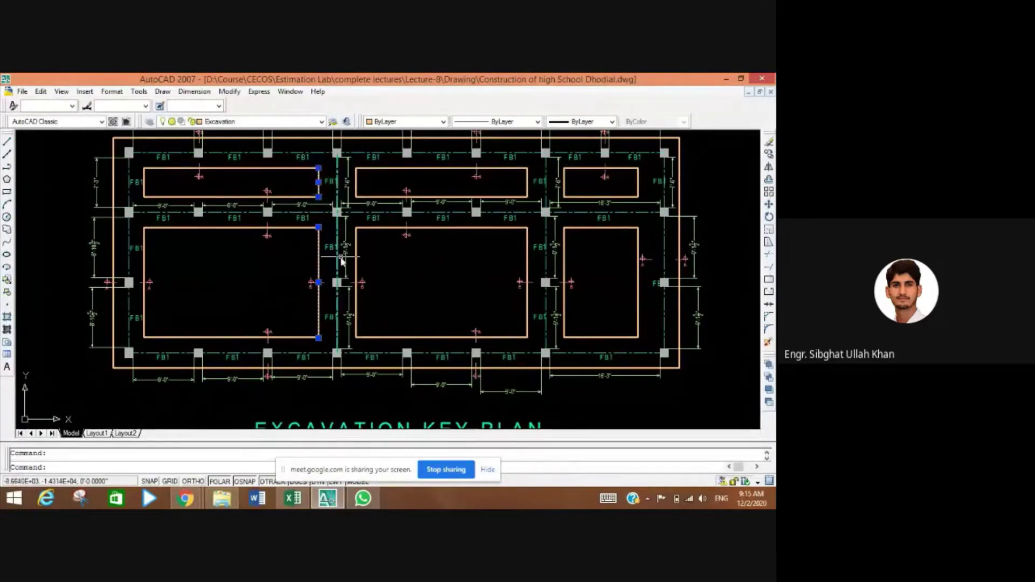
{"action": "left_click_drag", "start_coordinate": [370, 247], "coordinate": [365, 275]}
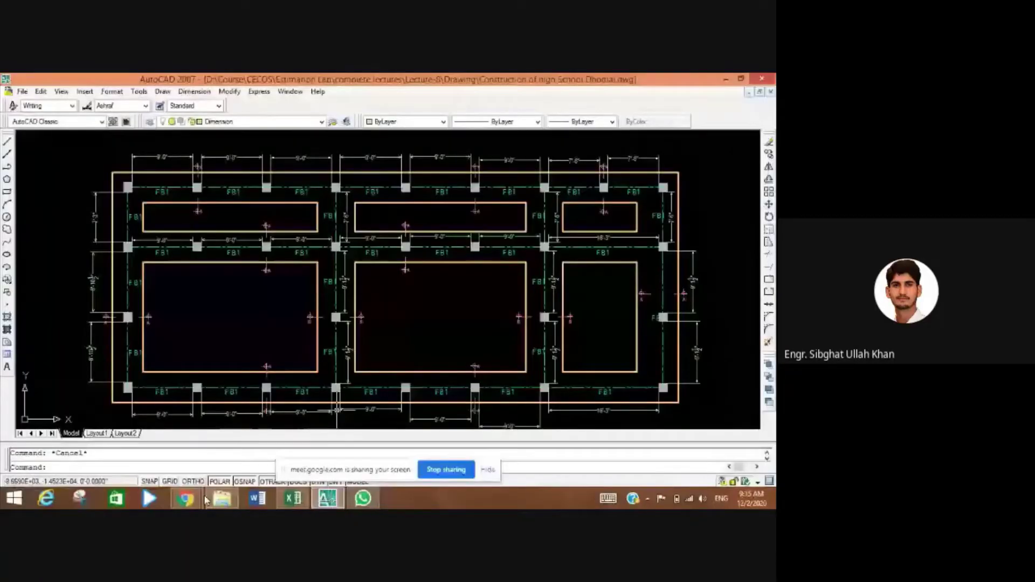
- Check the participants in the Google Meet call, return to the AutoCAD key plan and dismiss the presenting notification
{"action": "left_click", "coordinate": [186, 498]}
{"action": "left_click", "coordinate": [146, 464]}
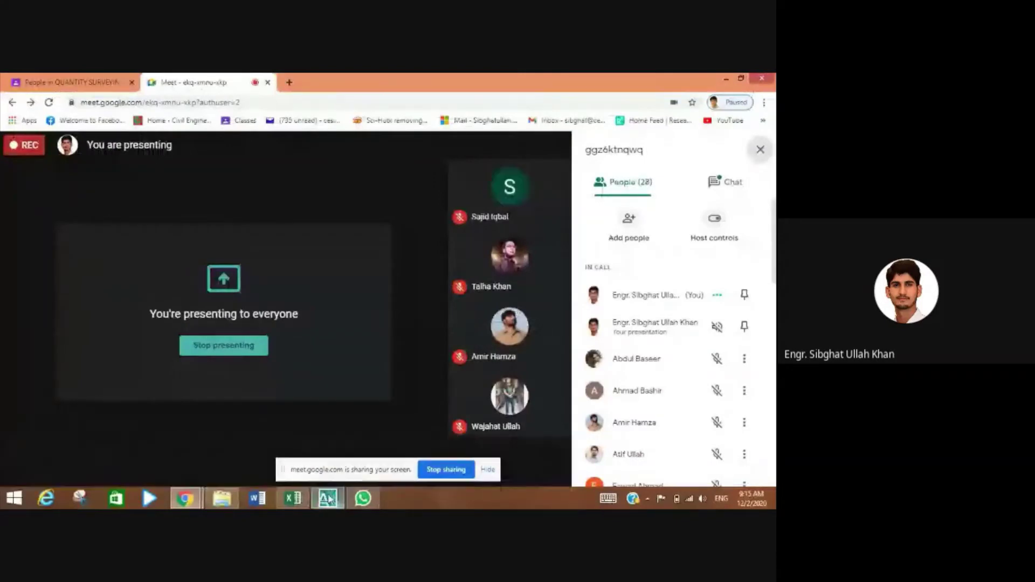
{"action": "mouse_move", "coordinate": [324, 499]}
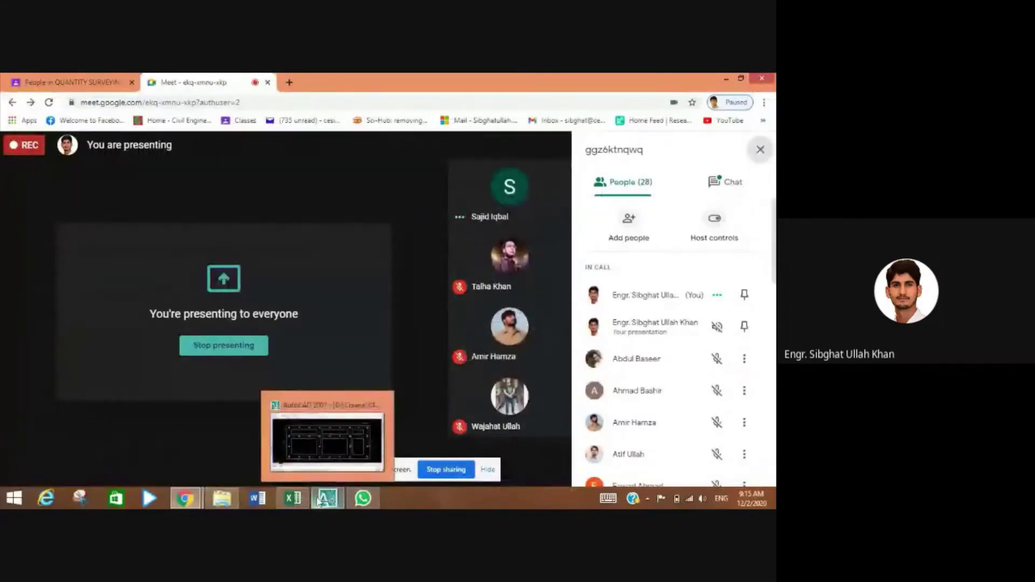
{"action": "left_click", "coordinate": [320, 502]}
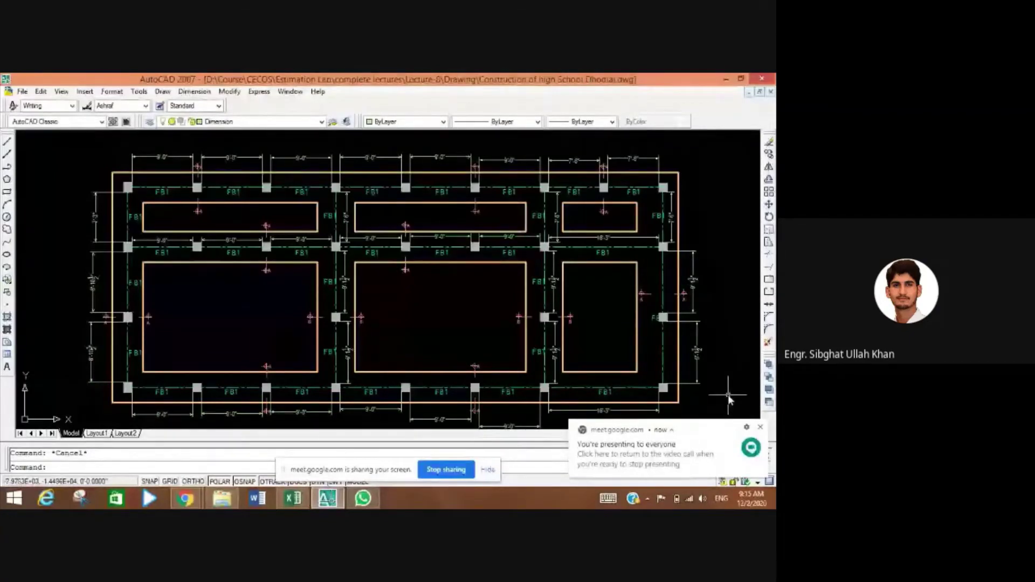
{"action": "left_click", "coordinate": [760, 428]}
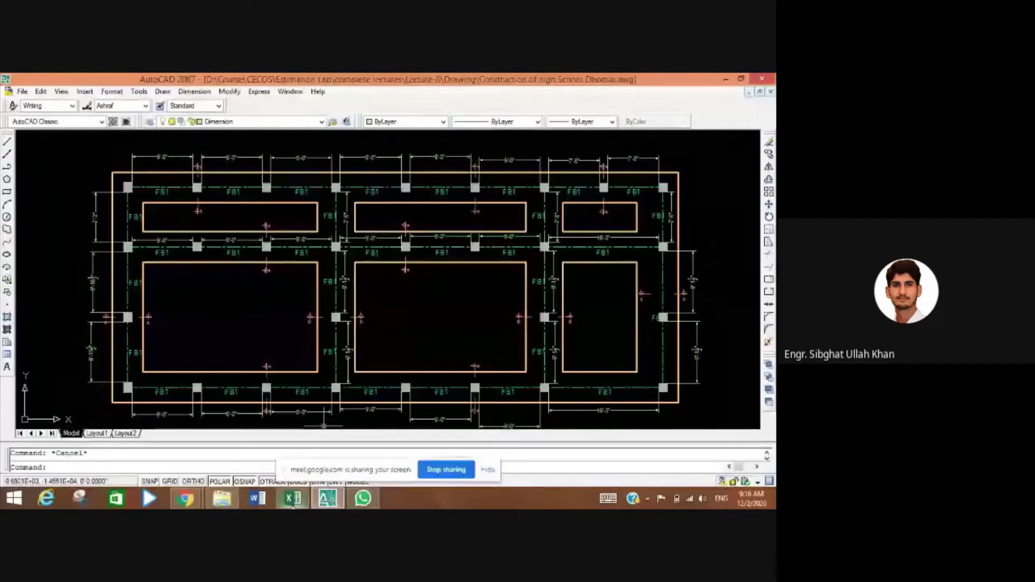
- Switch to the Excel quantity sheet and examine the Brick Work In Sub Structure row and the sand filling sections below it
{"action": "left_click", "coordinate": [293, 498]}
{"action": "scroll", "coordinate": [409, 401], "scroll_direction": "down", "scroll_amount": 2}
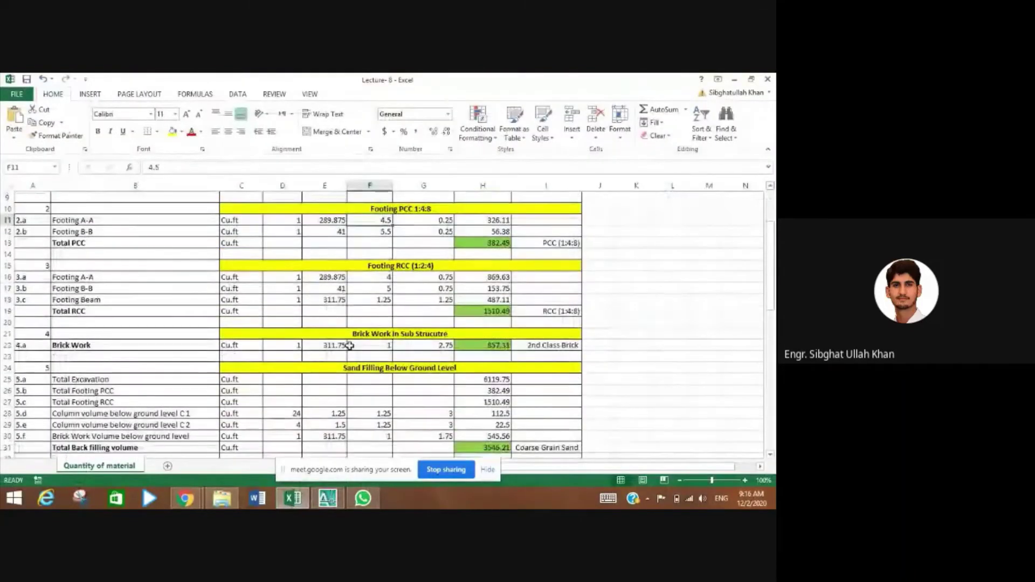
{"action": "scroll", "coordinate": [372, 346], "scroll_direction": "down", "scroll_amount": 1}
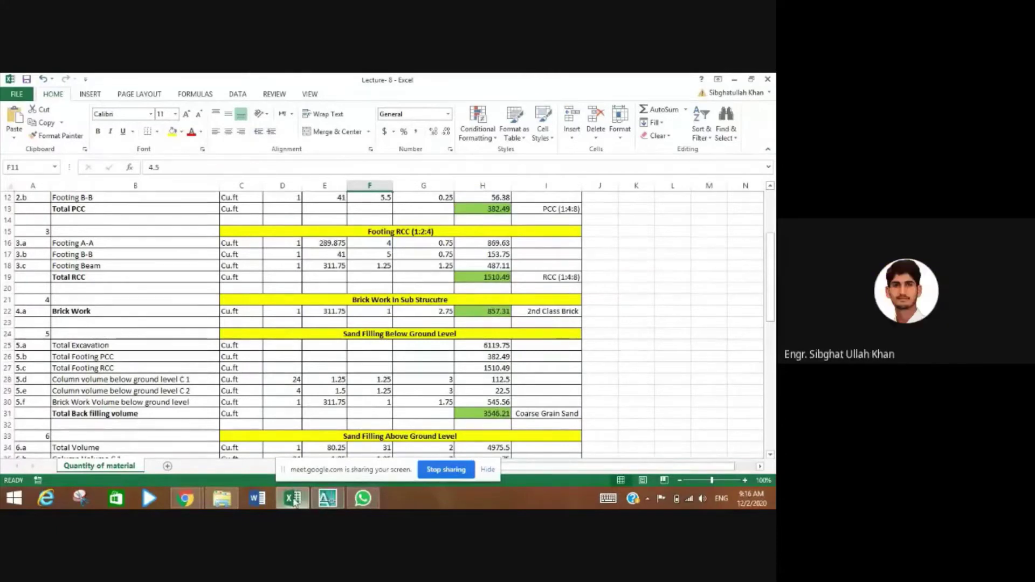
{"action": "mouse_move", "coordinate": [294, 503]}
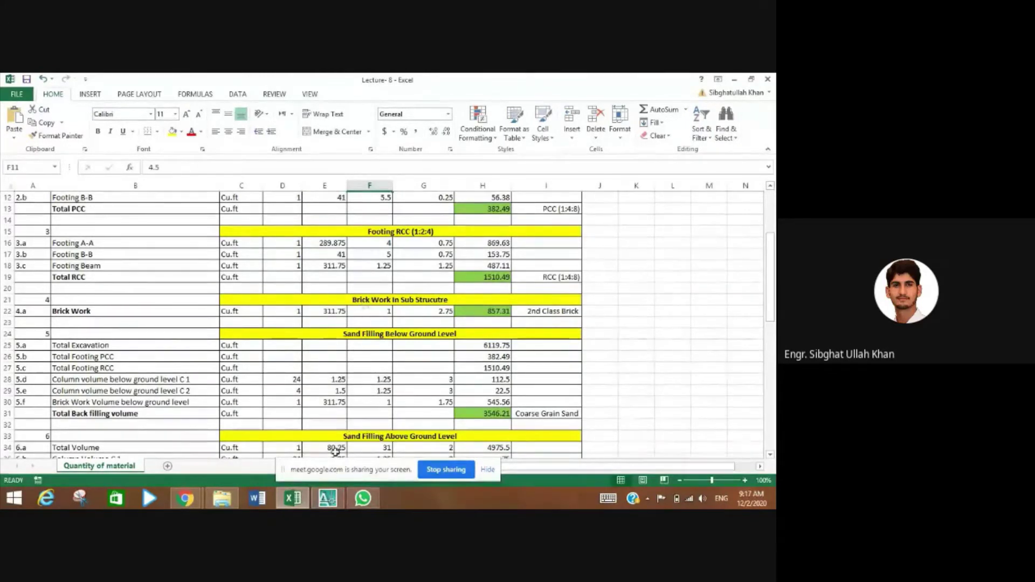
- Switch to AutoCAD and examine the depth, foundation beam and footing in the Foundation Section at B-B
{"action": "scroll", "coordinate": [334, 399], "scroll_direction": "down", "scroll_amount": 4}
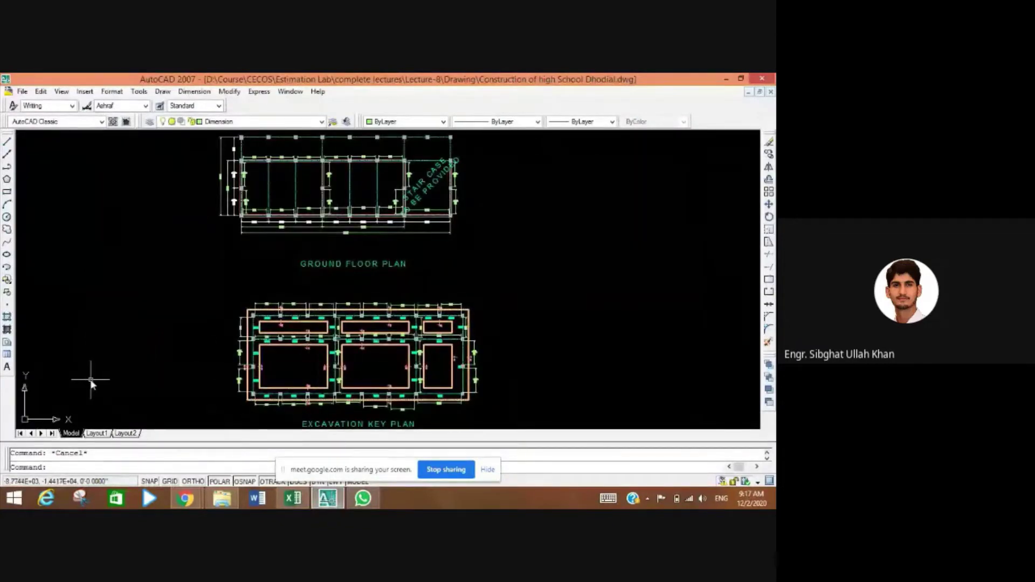
{"action": "left_click_drag", "start_coordinate": [88, 381], "coordinate": [301, 377]}
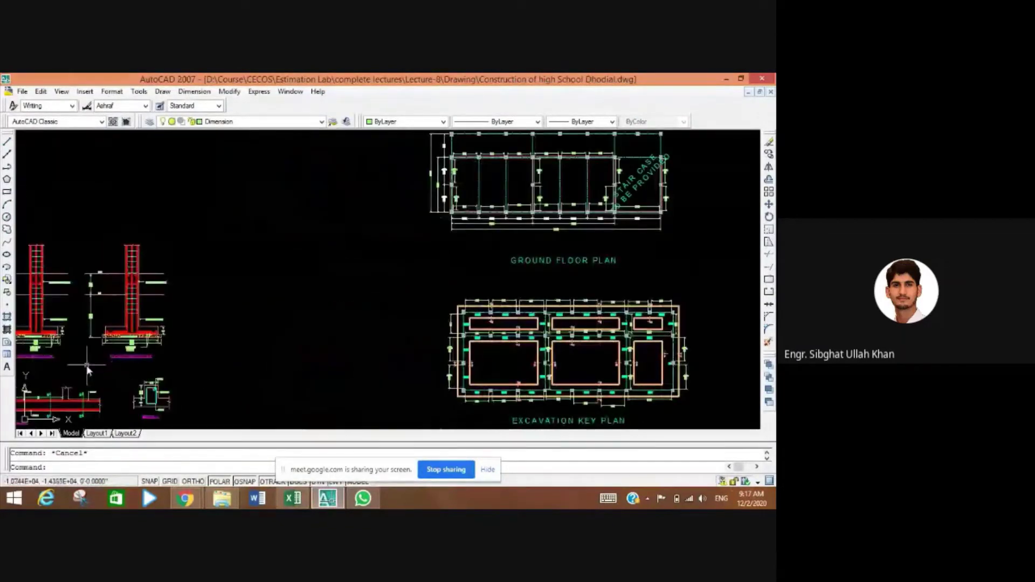
{"action": "left_click_drag", "start_coordinate": [92, 362], "coordinate": [176, 358]}
{"action": "scroll", "coordinate": [192, 342], "scroll_direction": "up", "scroll_amount": 5}
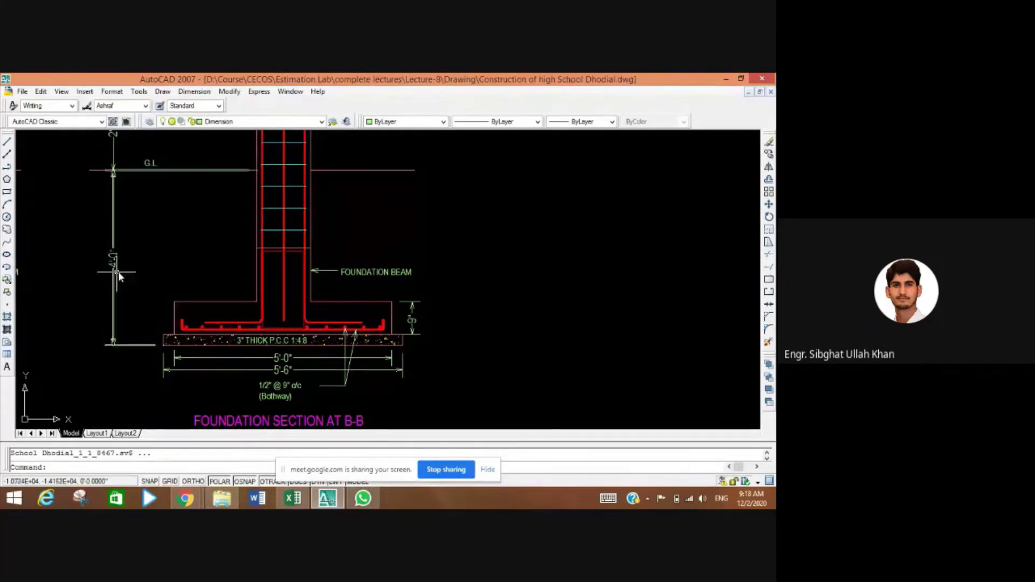
{"action": "scroll", "coordinate": [179, 248], "scroll_direction": "down", "scroll_amount": 4}
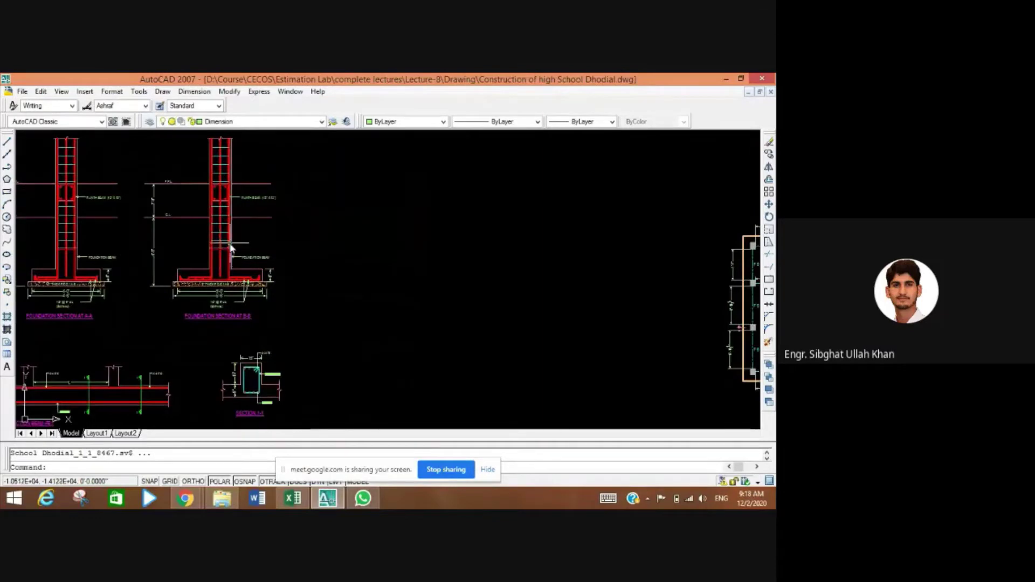
{"action": "scroll", "coordinate": [231, 248], "scroll_direction": "up", "scroll_amount": 3}
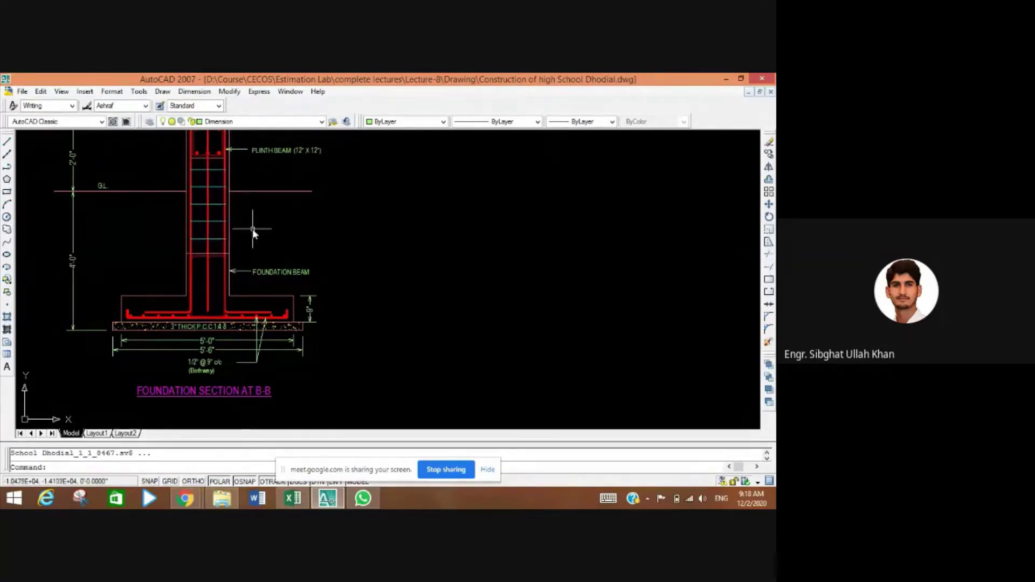
{"action": "scroll", "coordinate": [253, 231], "scroll_direction": "down", "scroll_amount": 1}
{"action": "scroll", "coordinate": [253, 232], "scroll_direction": "up", "scroll_amount": 1}
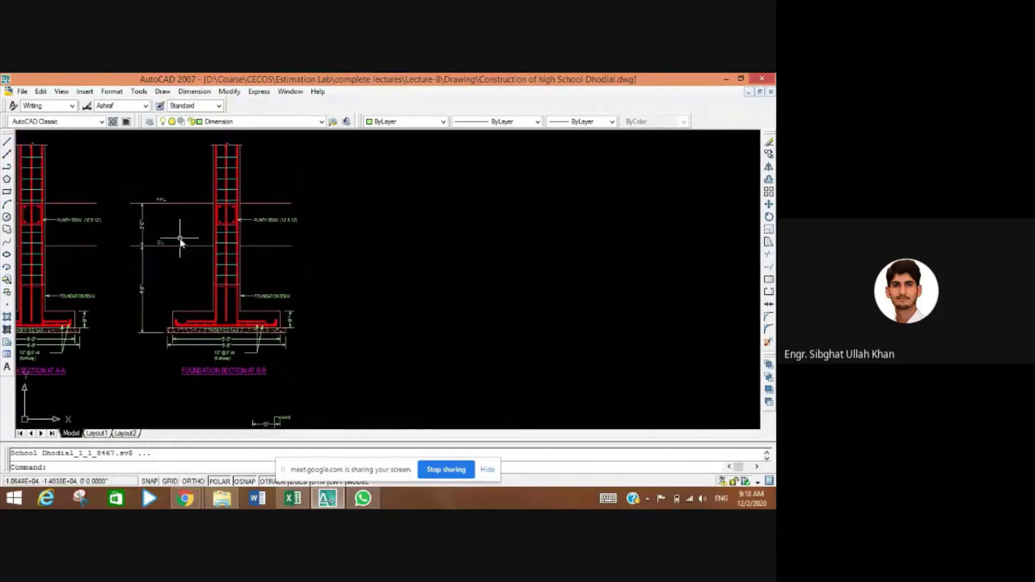
- Highlight the G.L. and F.F.L. lines in the Foundation Section at B-B, and clear the selection
{"action": "scroll", "coordinate": [167, 248], "scroll_direction": "up", "scroll_amount": 1}
{"action": "left_click", "coordinate": [133, 250]}
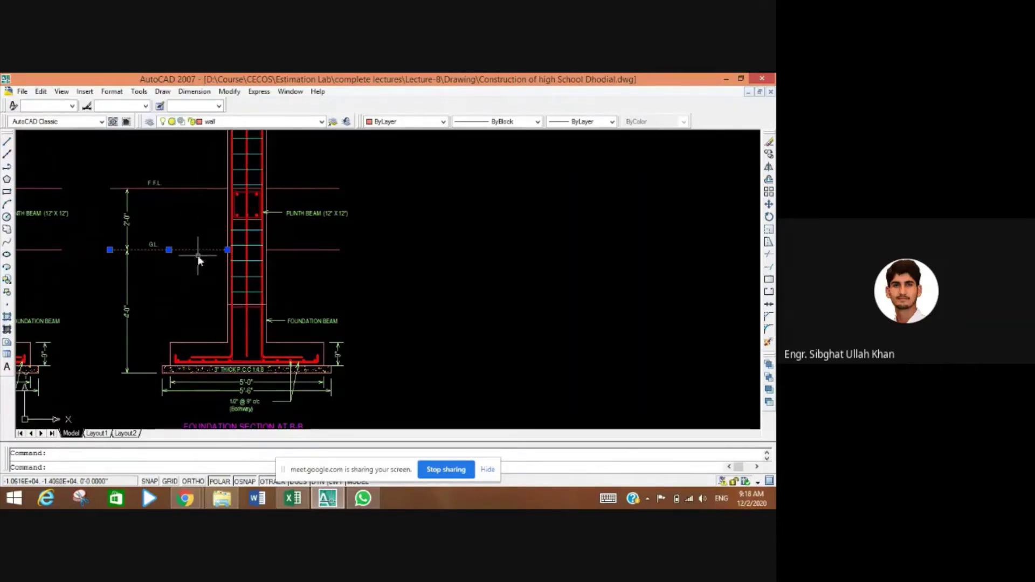
{"action": "scroll", "coordinate": [140, 218], "scroll_direction": "up", "scroll_amount": 3}
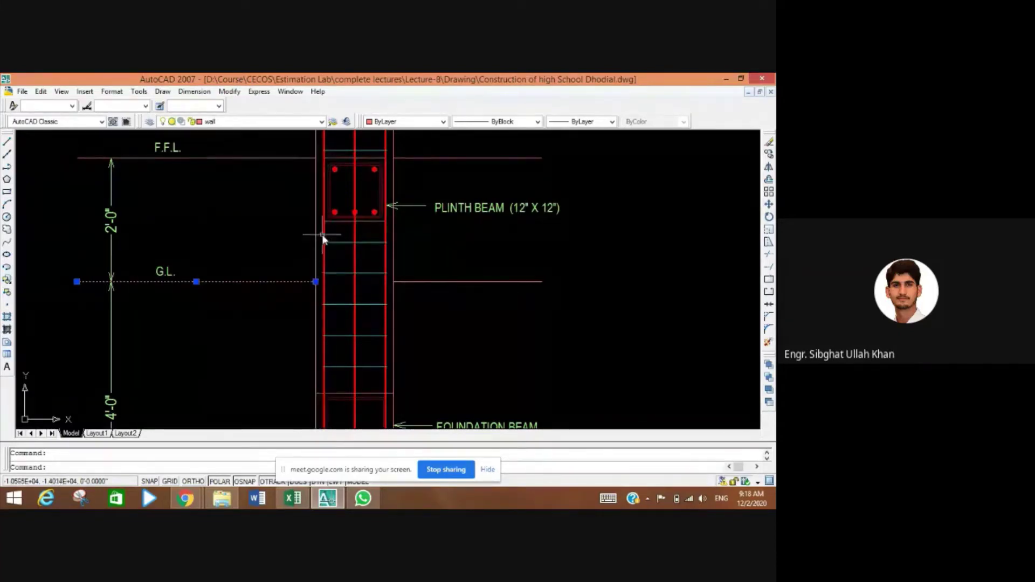
{"action": "left_click", "coordinate": [241, 158]}
{"action": "key", "text": "Escape"}
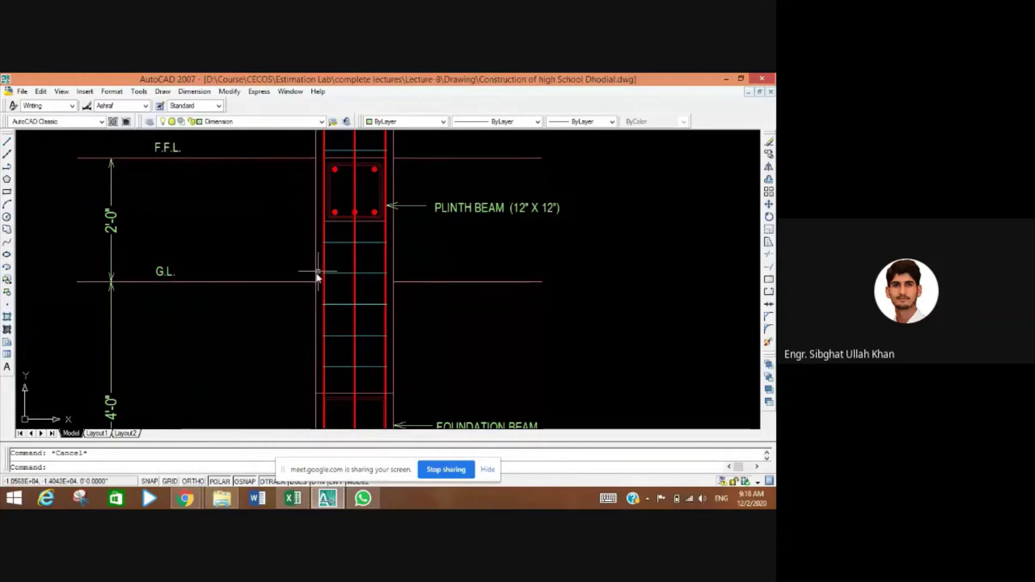
- Compare the foundation sections at A-A and B-B between the foundation beam and the plinth beam
{"action": "scroll", "coordinate": [301, 280], "scroll_direction": "down", "scroll_amount": 2}
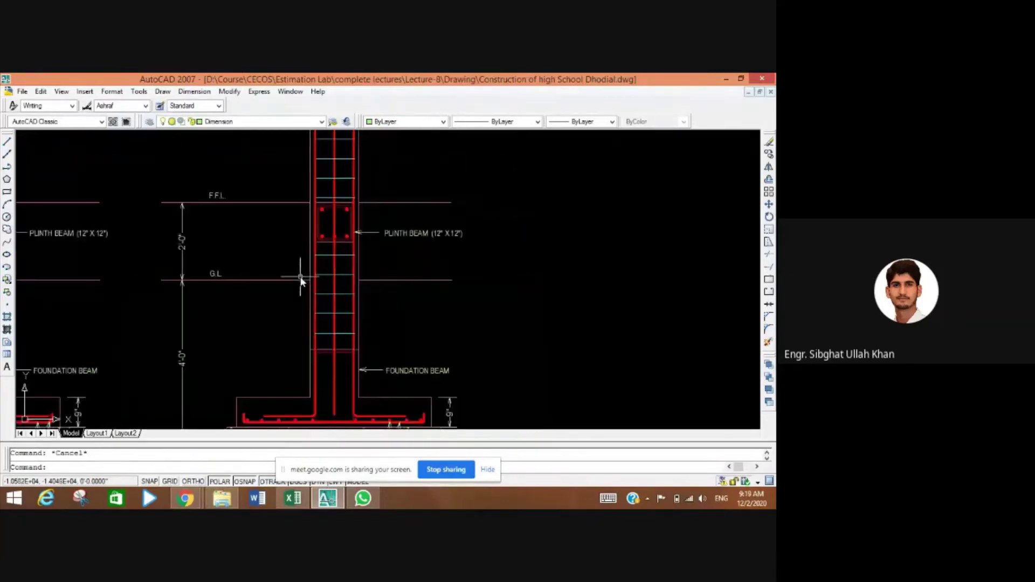
{"action": "scroll", "coordinate": [300, 282], "scroll_direction": "down", "scroll_amount": 2}
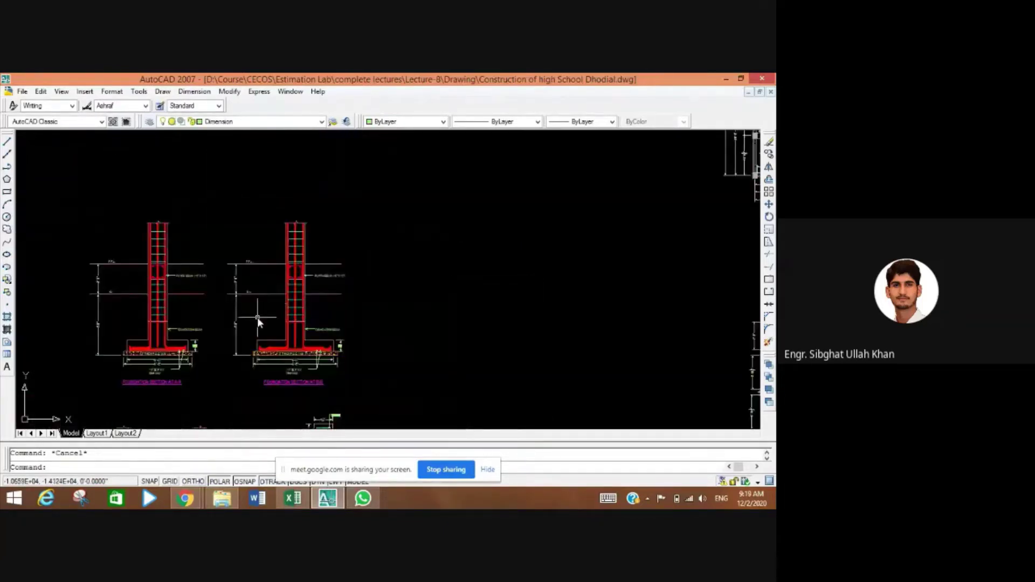
{"action": "scroll", "coordinate": [257, 317], "scroll_direction": "up", "scroll_amount": 3}
{"action": "mouse_move", "coordinate": [257, 317]}
{"action": "left_mouse_down"}
{"action": "mouse_move", "coordinate": [260, 272]}
{"action": "mouse_move", "coordinate": [260, 281]}
{"action": "left_mouse_up"}
{"action": "scroll", "coordinate": [260, 280], "scroll_direction": "down", "scroll_amount": 2}
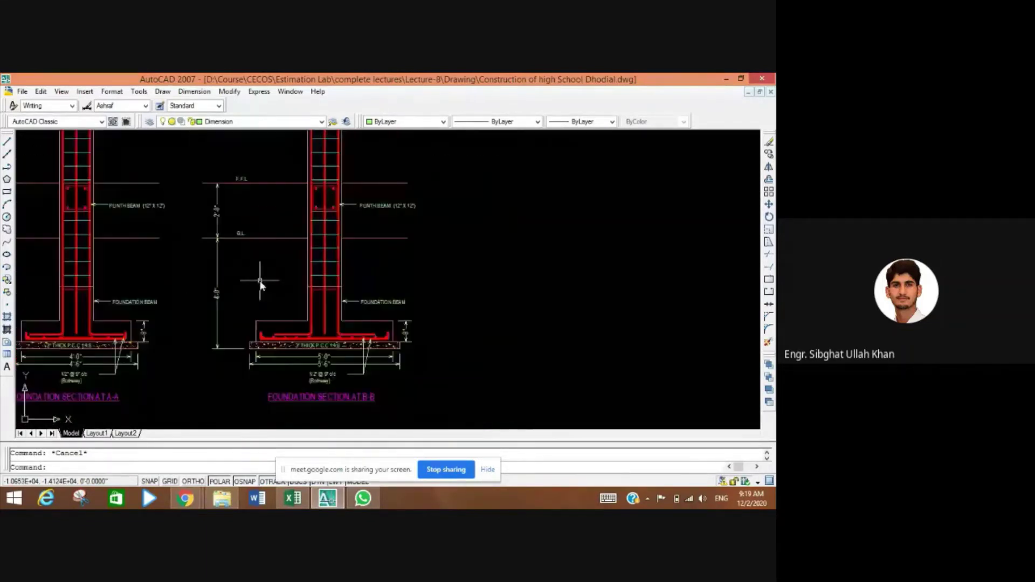
- Examine the foundation section at B-B and the foundation beam's cross-section detail, comparing the beam depth with the height up to G.L
{"action": "scroll", "coordinate": [260, 281], "scroll_direction": "up", "scroll_amount": 2}
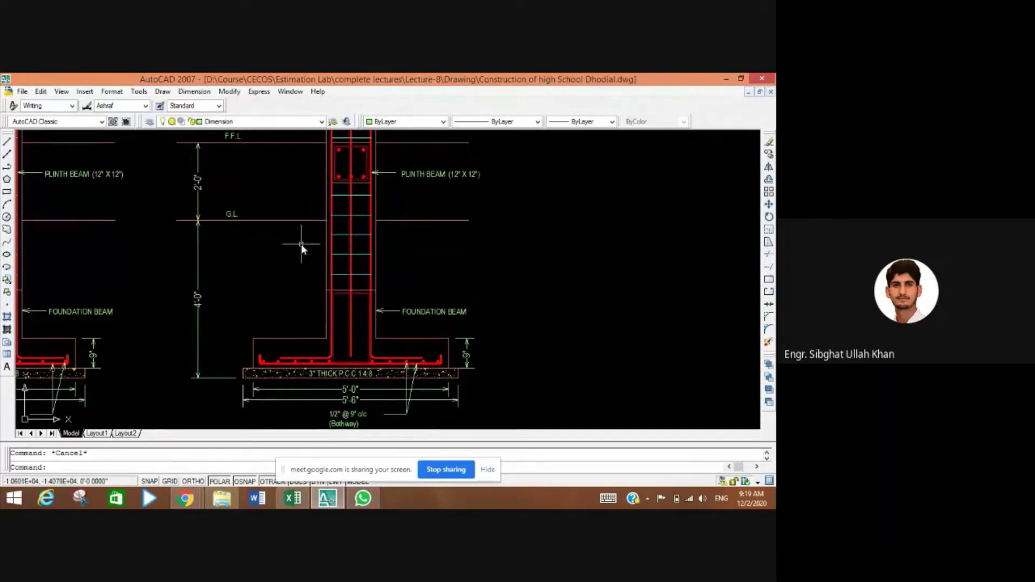
{"action": "scroll", "coordinate": [357, 396], "scroll_direction": "down", "scroll_amount": 4}
{"action": "left_click_drag", "start_coordinate": [353, 416], "coordinate": [355, 291]}
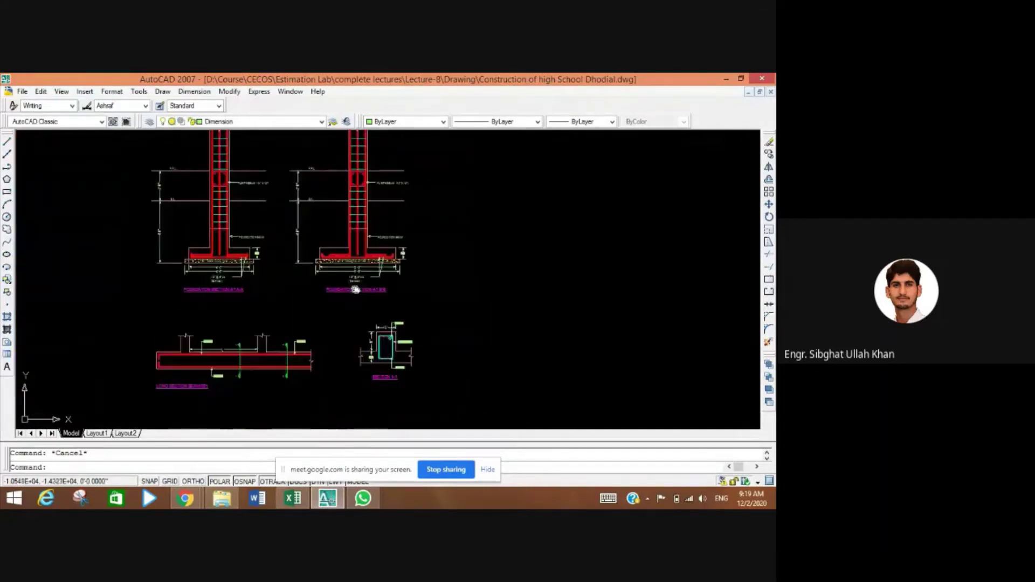
{"action": "scroll", "coordinate": [384, 345], "scroll_direction": "up", "scroll_amount": 3}
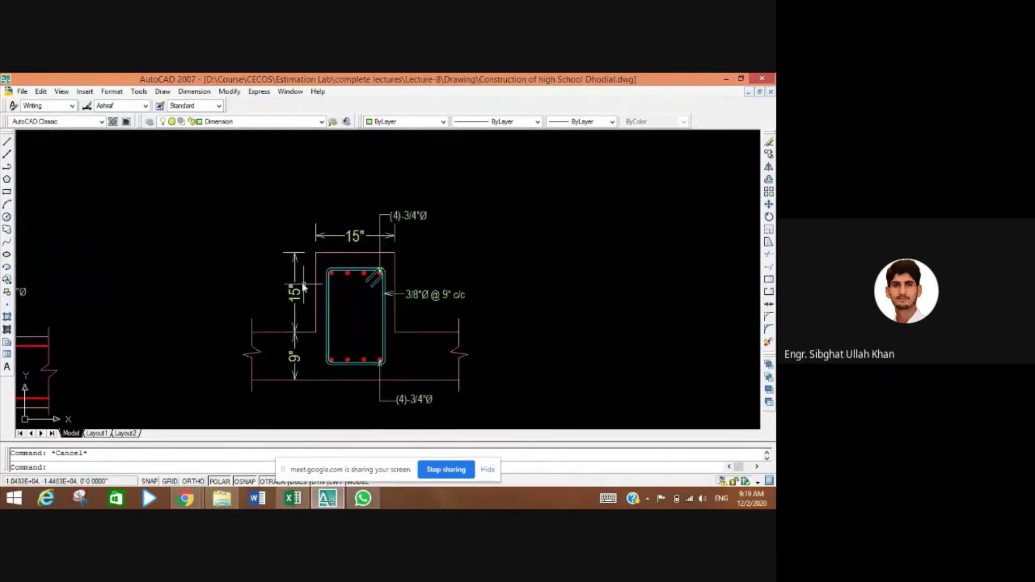
{"action": "scroll", "coordinate": [291, 305], "scroll_direction": "down", "scroll_amount": 2}
{"action": "mouse_move", "coordinate": [231, 236]}
{"action": "left_mouse_down"}
{"action": "mouse_move", "coordinate": [250, 286]}
{"action": "mouse_move", "coordinate": [269, 453]}
{"action": "left_mouse_up"}
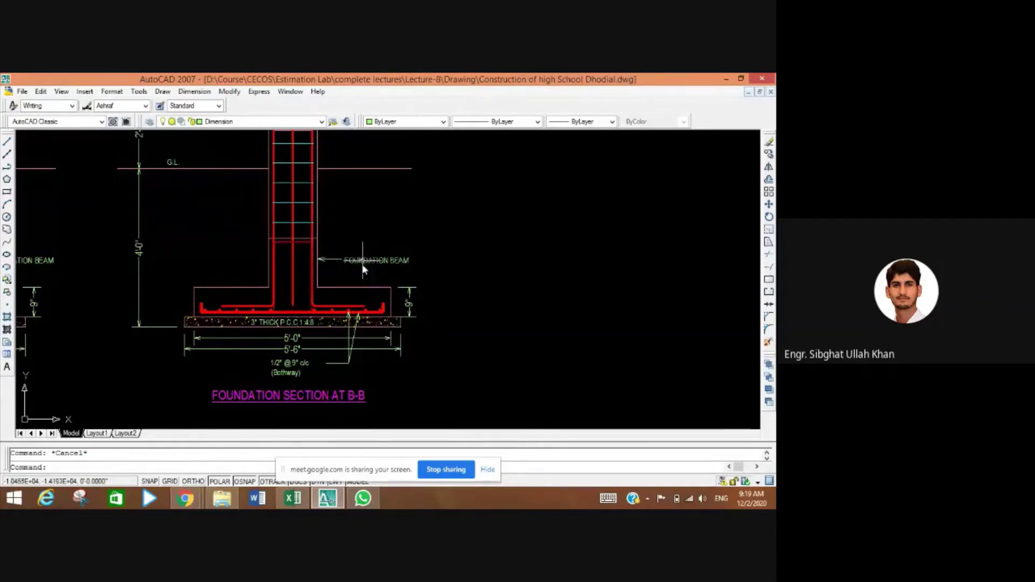
{"action": "scroll", "coordinate": [360, 229], "scroll_direction": "down", "scroll_amount": 2}
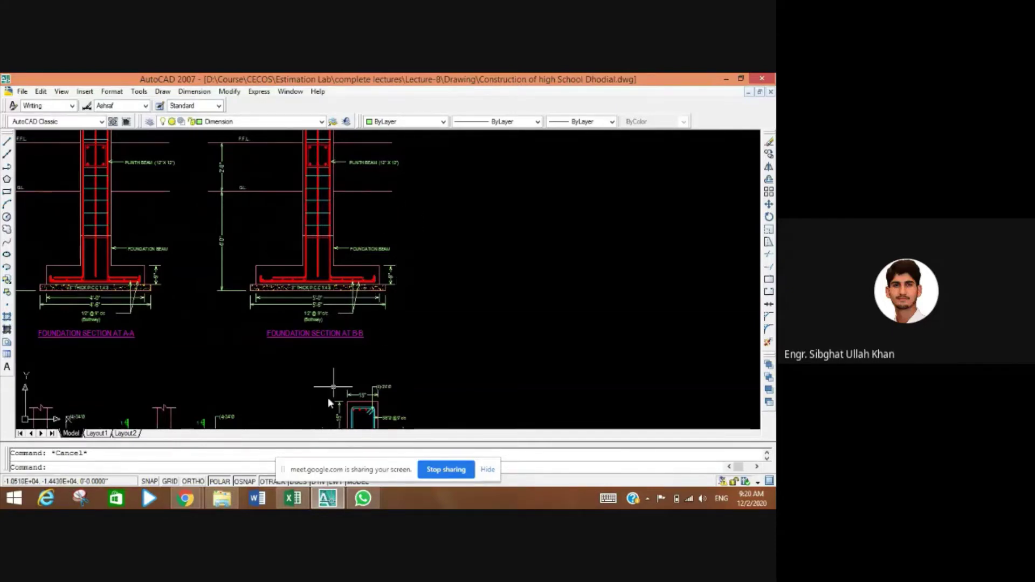
- Switch to Excel and examine the height and width cells of the Brick Work row in the substructure section
{"action": "left_click", "coordinate": [302, 496]}
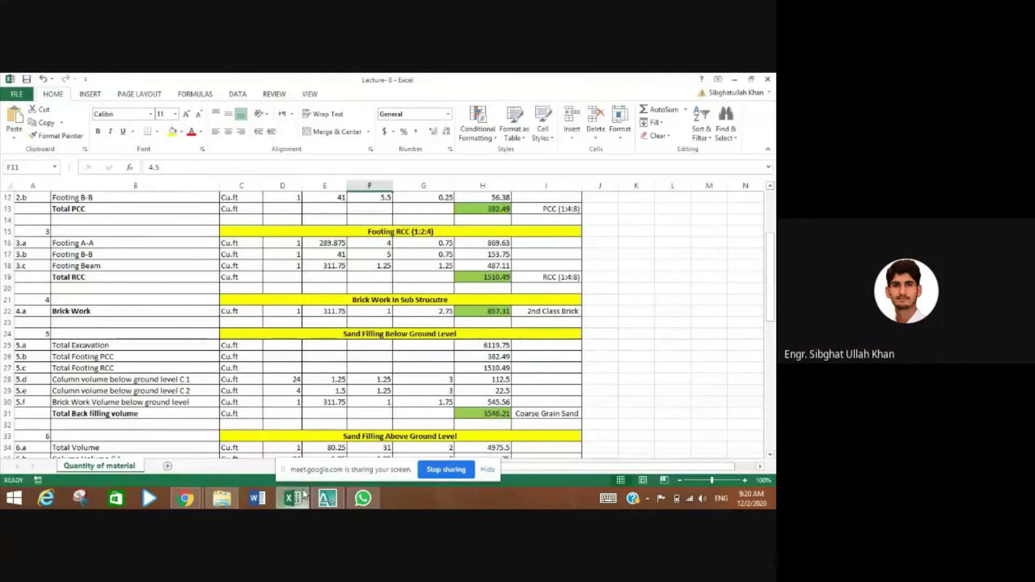
{"action": "left_click", "coordinate": [429, 313]}
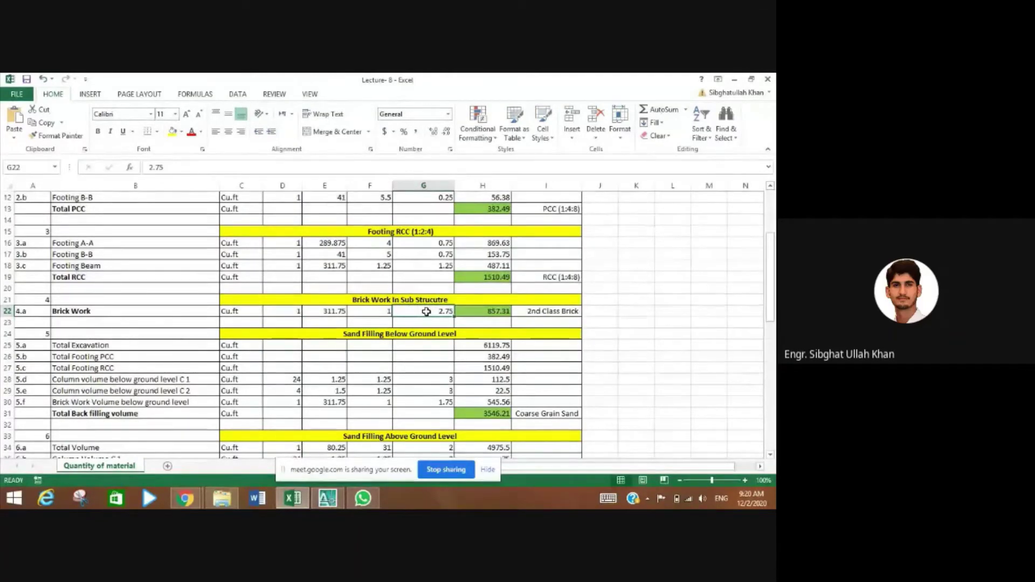
{"action": "left_click", "coordinate": [382, 312]}
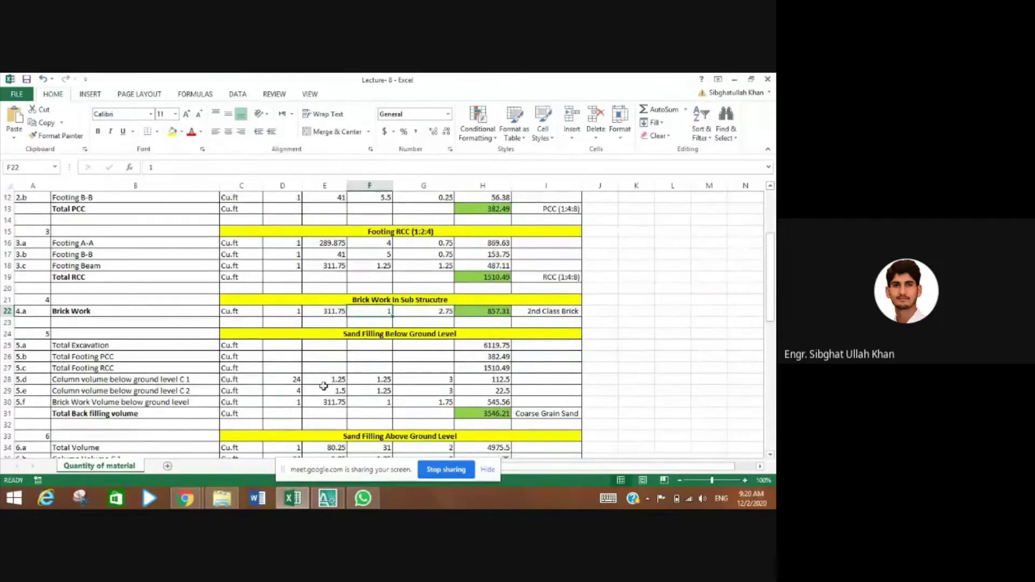
- Switch to AutoCAD and examine the plinth beam size in the foundation section at B-B
{"action": "left_click", "coordinate": [329, 500]}
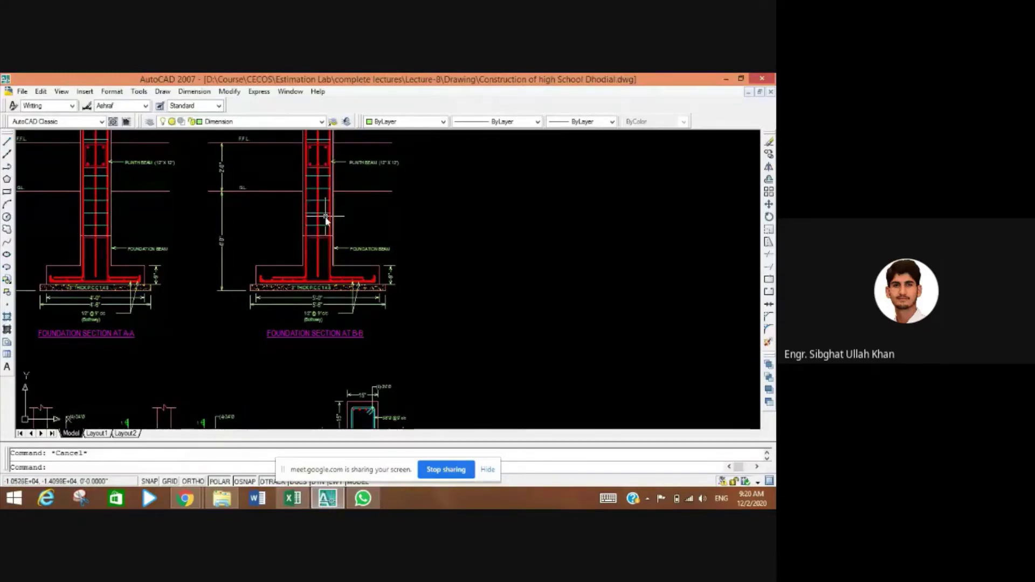
{"action": "scroll", "coordinate": [361, 215], "scroll_direction": "up", "scroll_amount": 2}
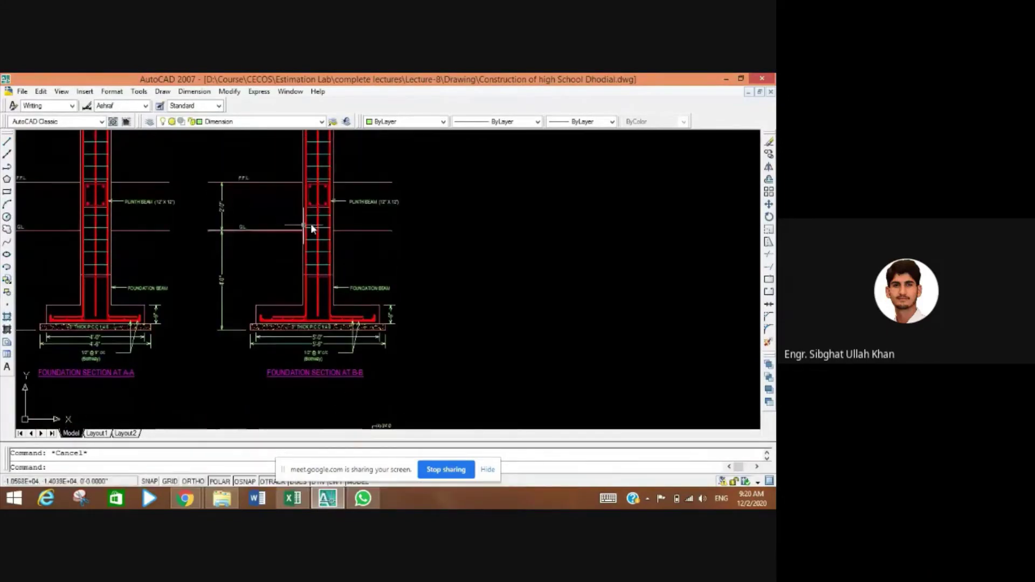
{"action": "scroll", "coordinate": [318, 205], "scroll_direction": "up", "scroll_amount": 4}
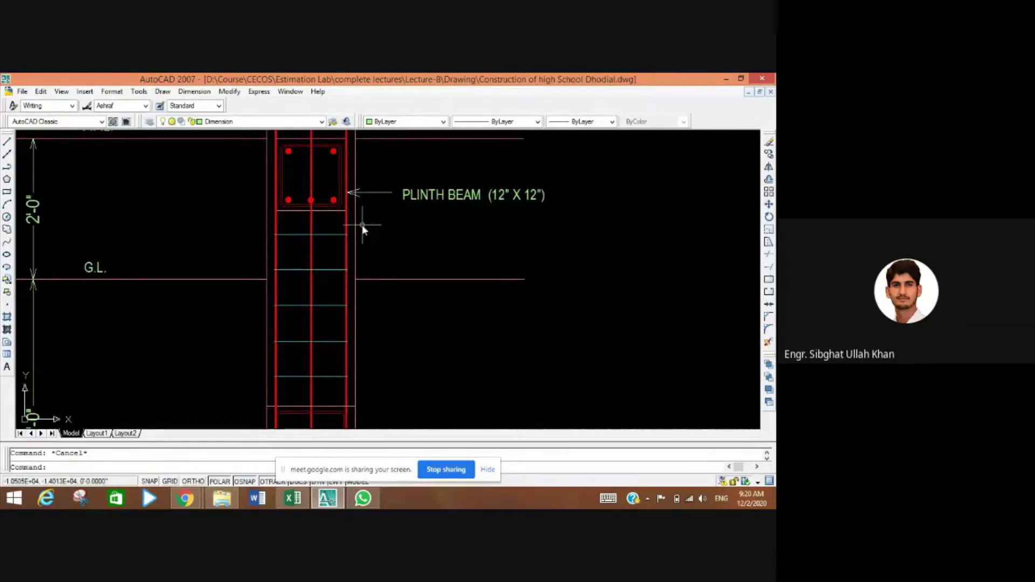
- Switch to the Google Meet call in Chrome, admit the waiting participant, and return to AutoCAD
{"action": "left_click", "coordinate": [201, 497]}
{"action": "left_click", "coordinate": [173, 394]}
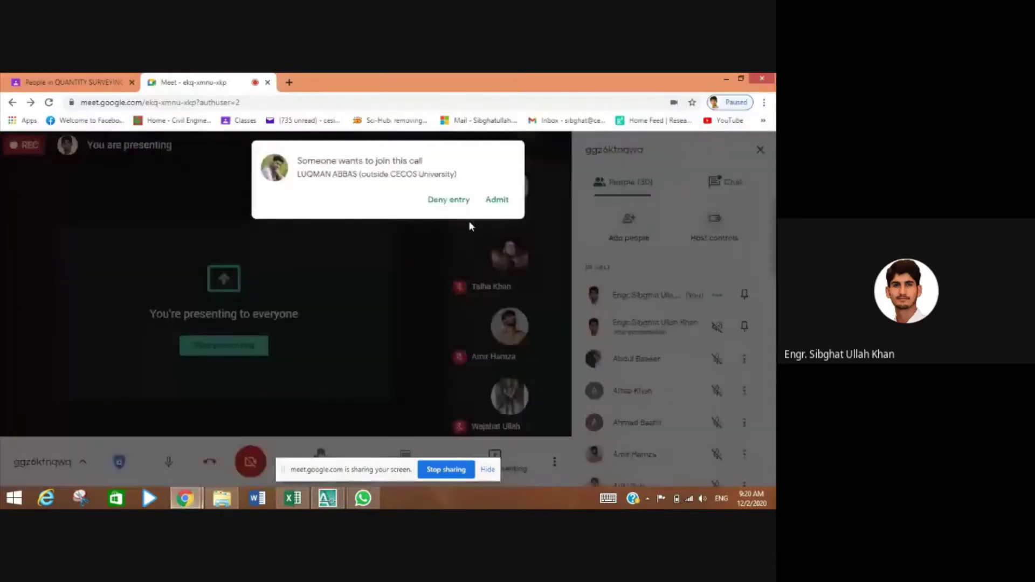
{"action": "left_click", "coordinate": [505, 208]}
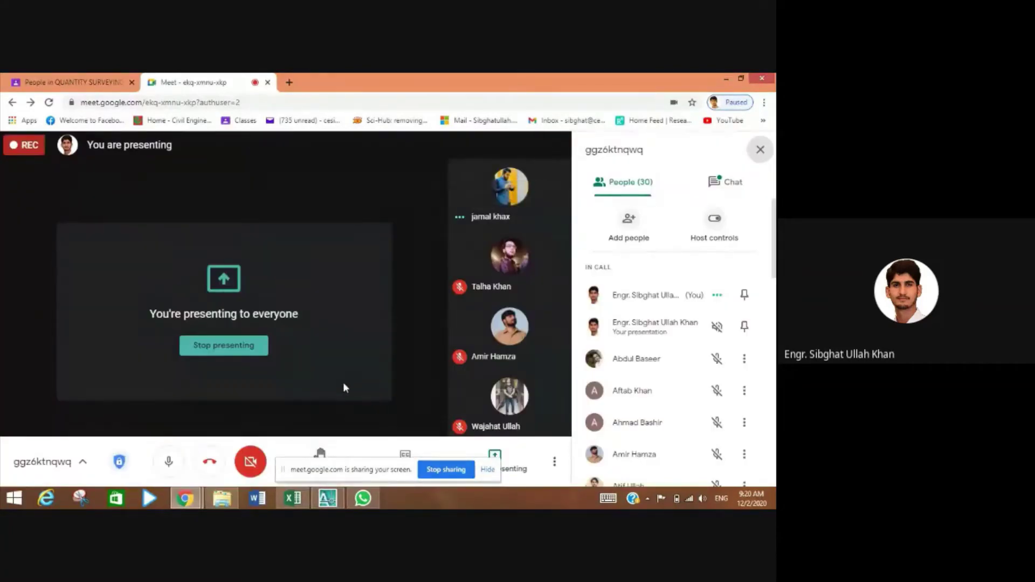
{"action": "left_click", "coordinate": [329, 499]}
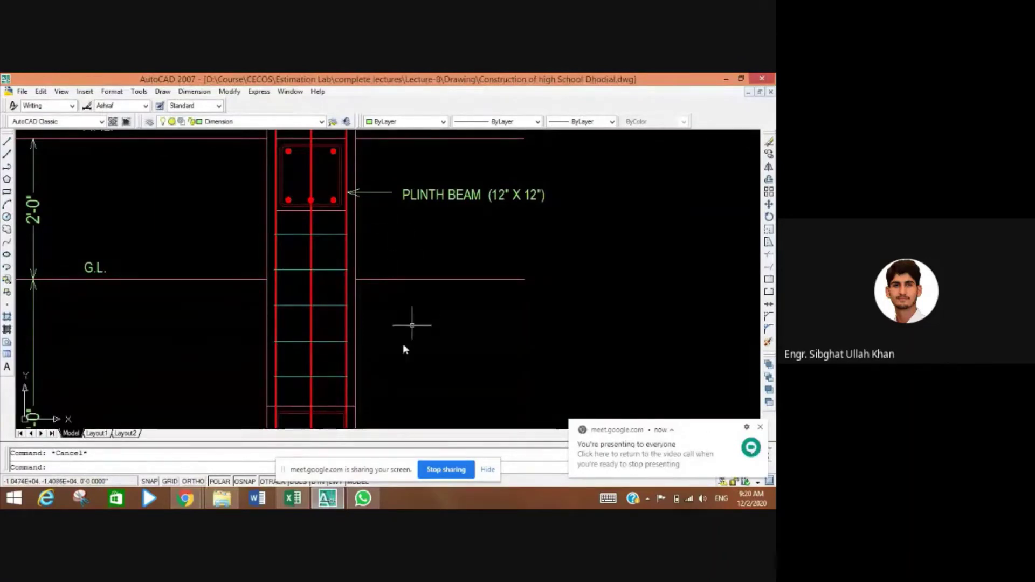
- Switch to Excel and compare the Footing Beam length in E18 with the Brick Work length in E22
{"action": "left_click", "coordinate": [293, 498]}
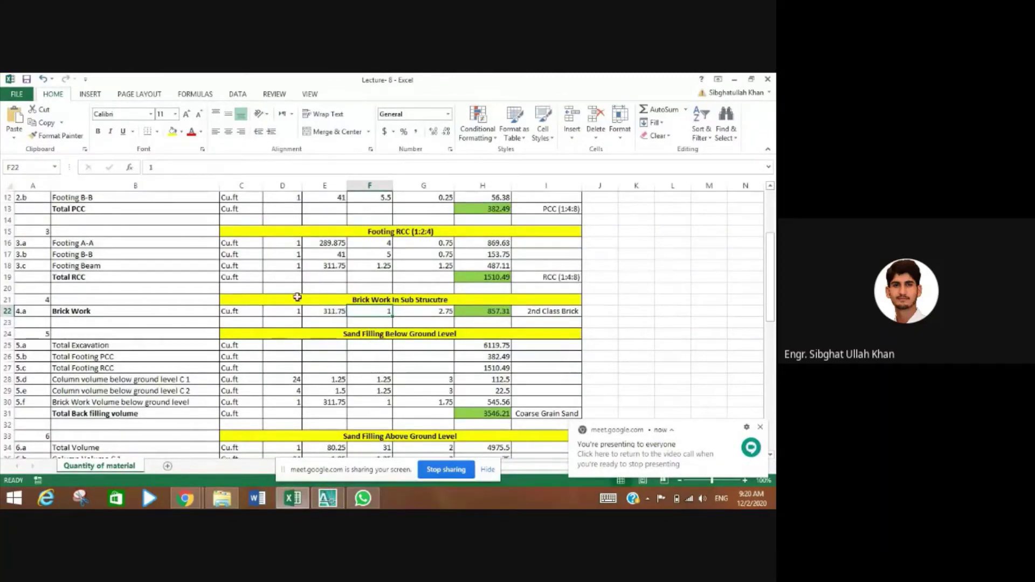
{"action": "left_click", "coordinate": [327, 266]}
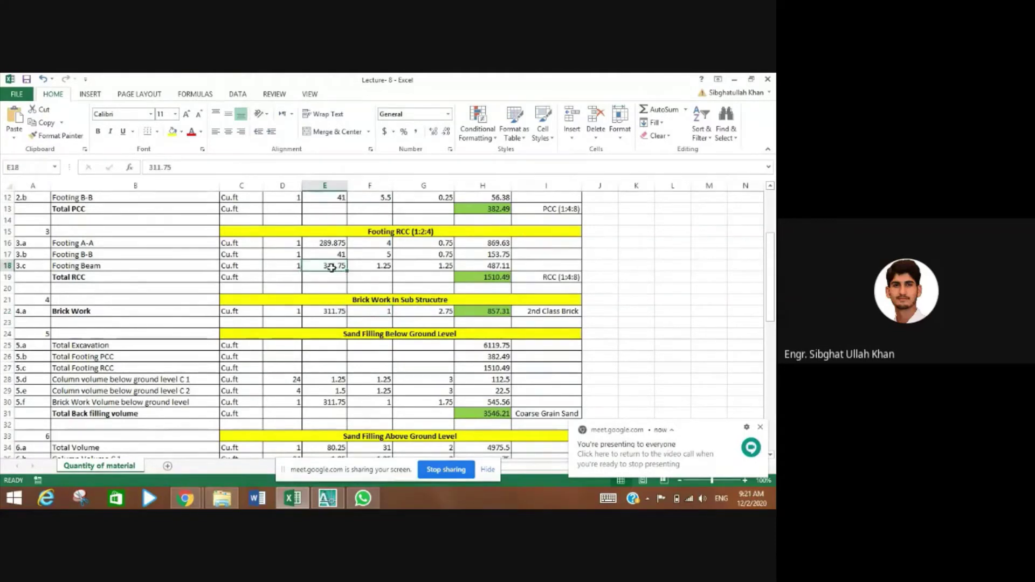
{"action": "left_click", "coordinate": [327, 311]}
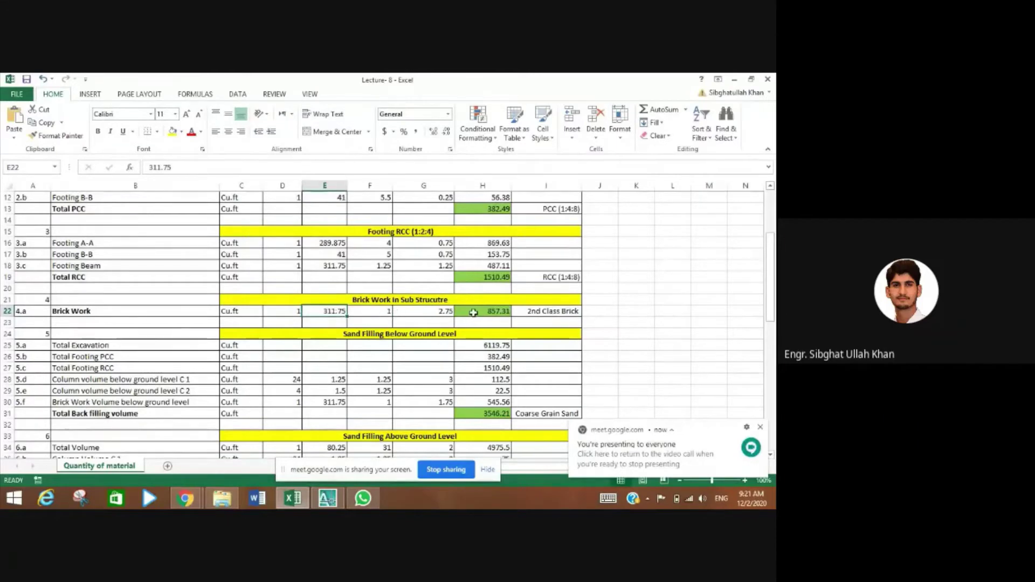
- Clear the ROUND formula from the Brick Work quantity in H22, leaving only the equals sign
{"action": "left_click", "coordinate": [494, 312]}
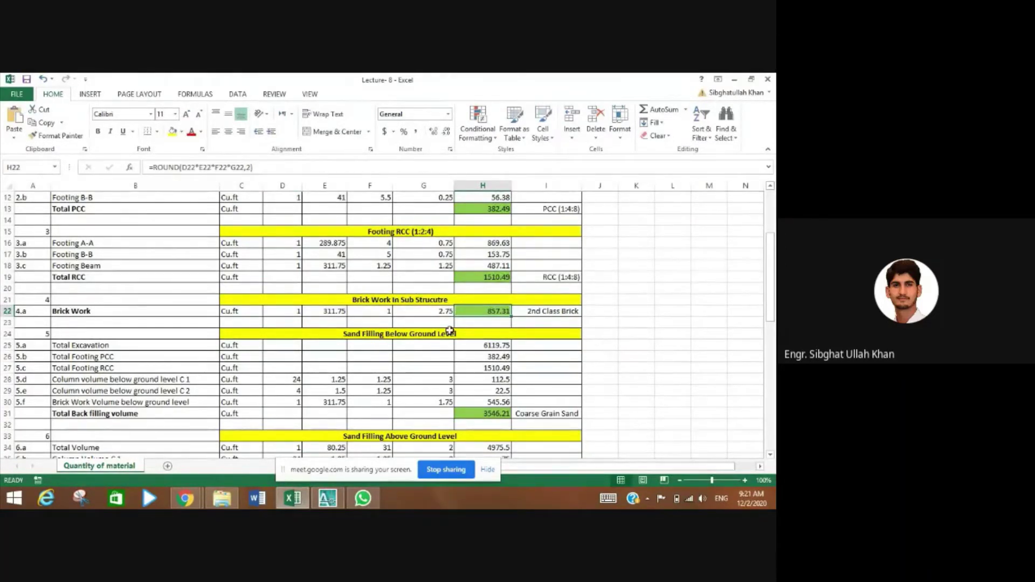
{"action": "left_click", "coordinate": [255, 168]}
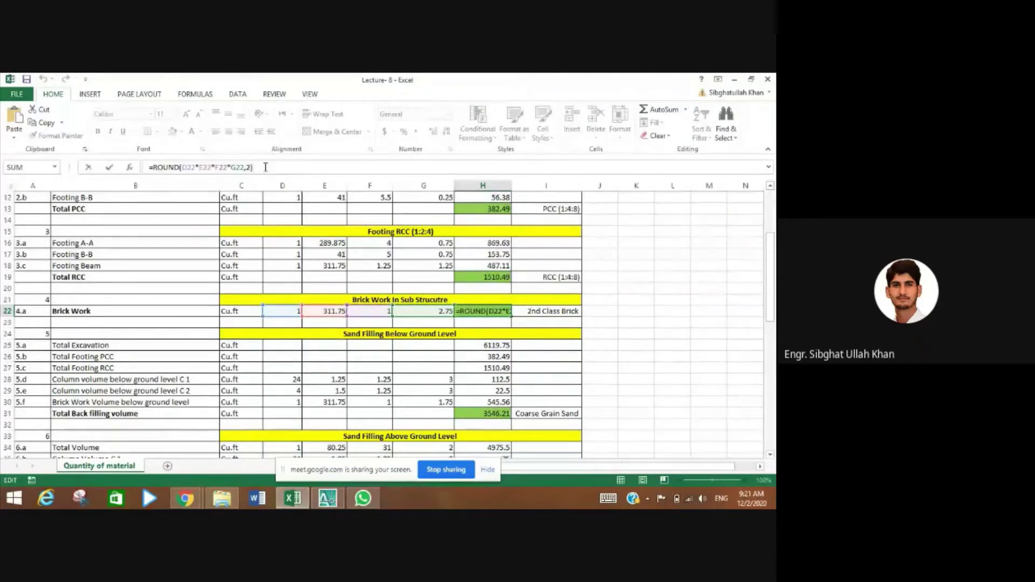
{"action": "left_click_drag", "start_coordinate": [260, 165], "coordinate": [158, 168]}
{"action": "key", "text": "BackSpace"}
{"action": "key", "text": "BackSpace"}
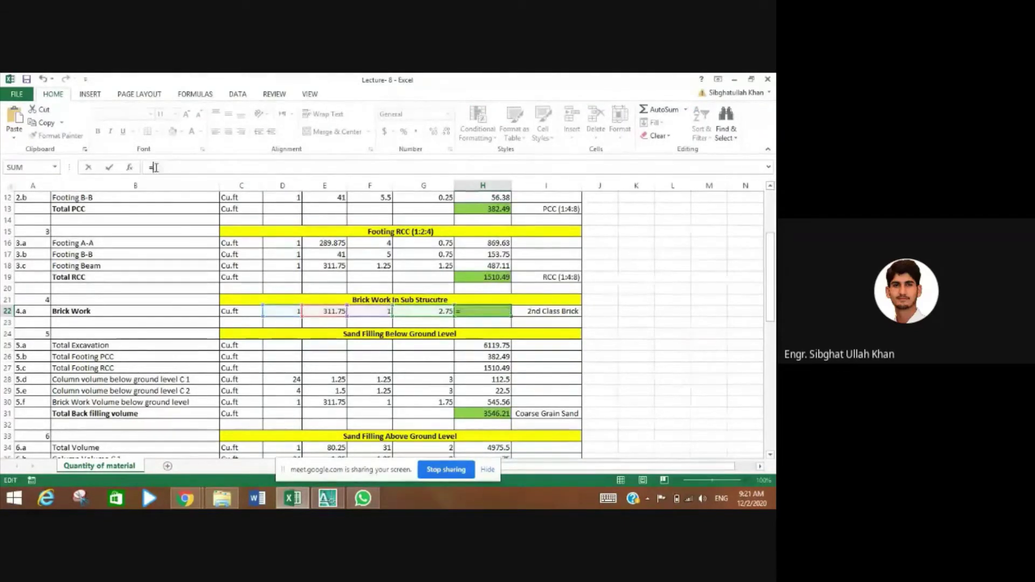
{"action": "type", "text": "="}
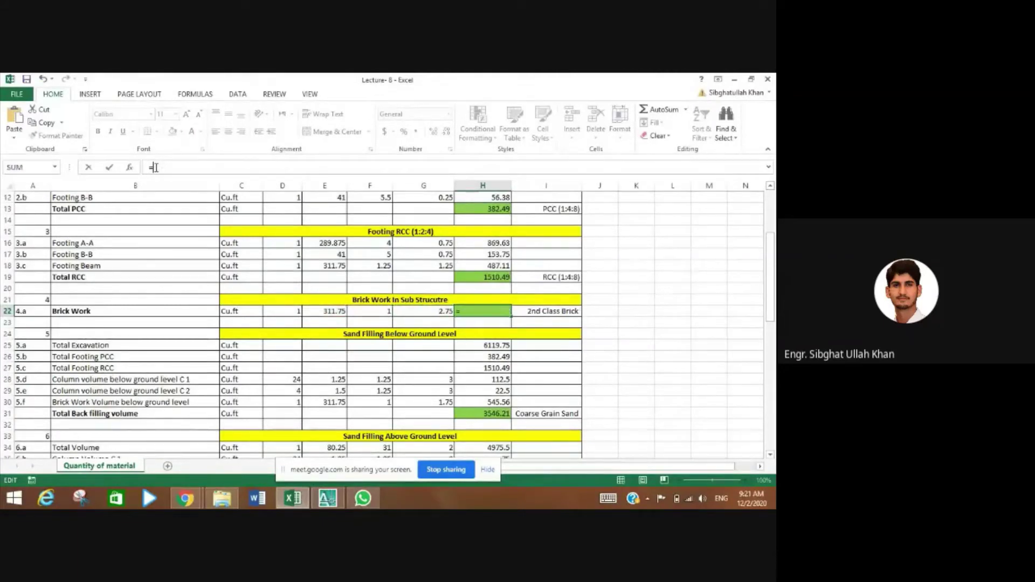
- Enter the Brick Work volume formula =D22*E22*F22*G22 in H22
{"action": "left_click", "coordinate": [288, 310]}
{"action": "type", "text": "*"}
{"action": "key", "text": "Right"}
{"action": "key", "text": "Left"}
{"action": "left_click", "coordinate": [326, 310]}
{"action": "type", "text": "*"}
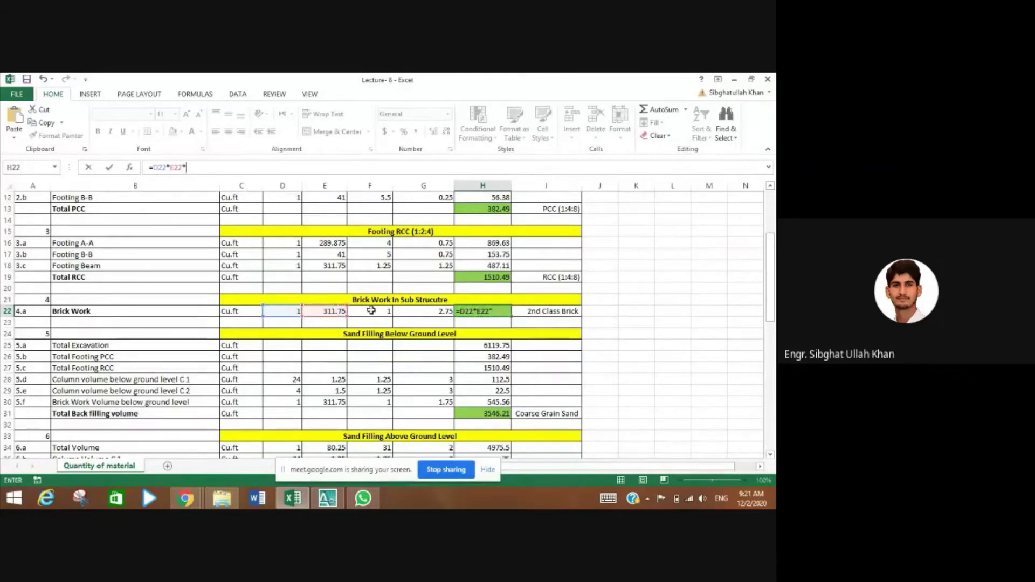
{"action": "left_click", "coordinate": [378, 313]}
{"action": "type", "text": "*"}
{"action": "left_click", "coordinate": [419, 315]}
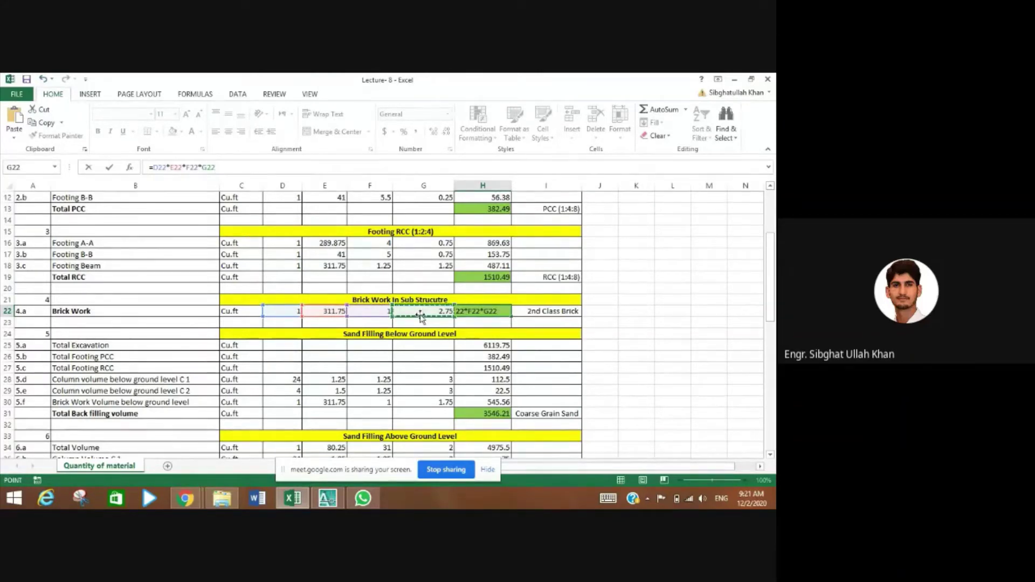
{"action": "key", "text": "Return"}
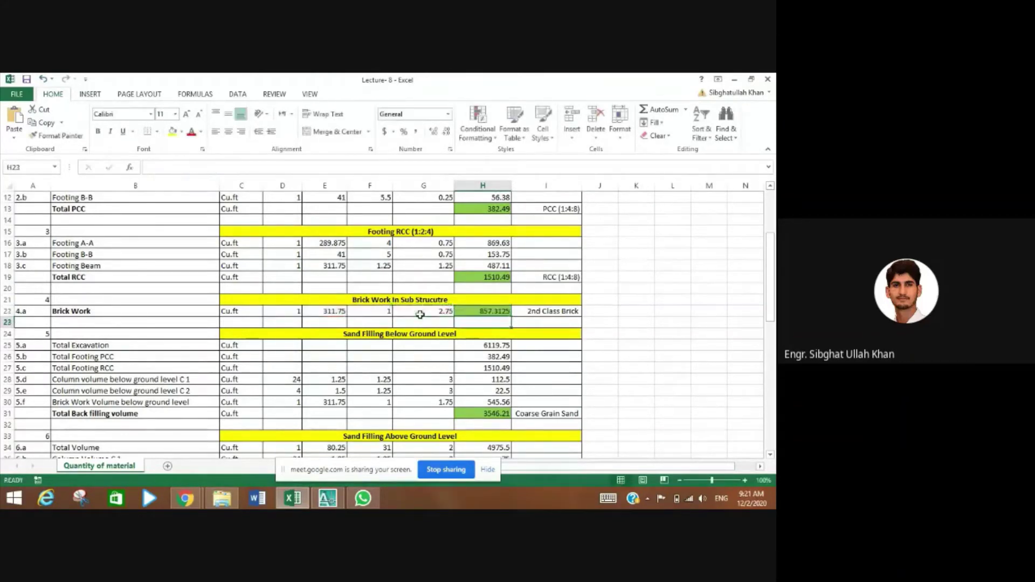
- Wrap the H22 product in the ROUND function with 0 decimal digits: =ROUND(D22*E22*F22*G22,0)
{"action": "left_click", "coordinate": [496, 313]}
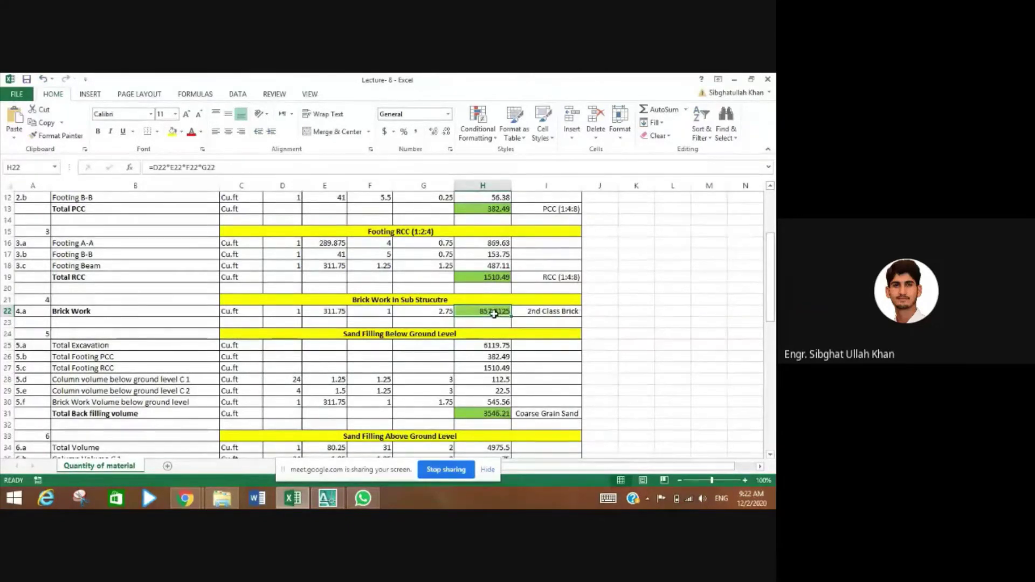
{"action": "left_click", "coordinate": [155, 167]}
{"action": "type", "text": "r"}
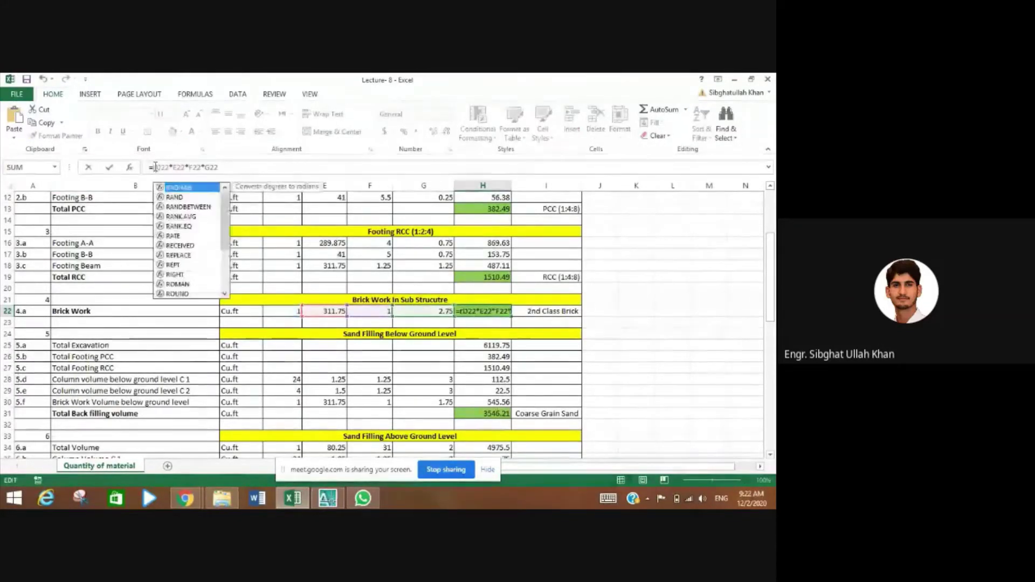
{"action": "type", "text": "ound"}
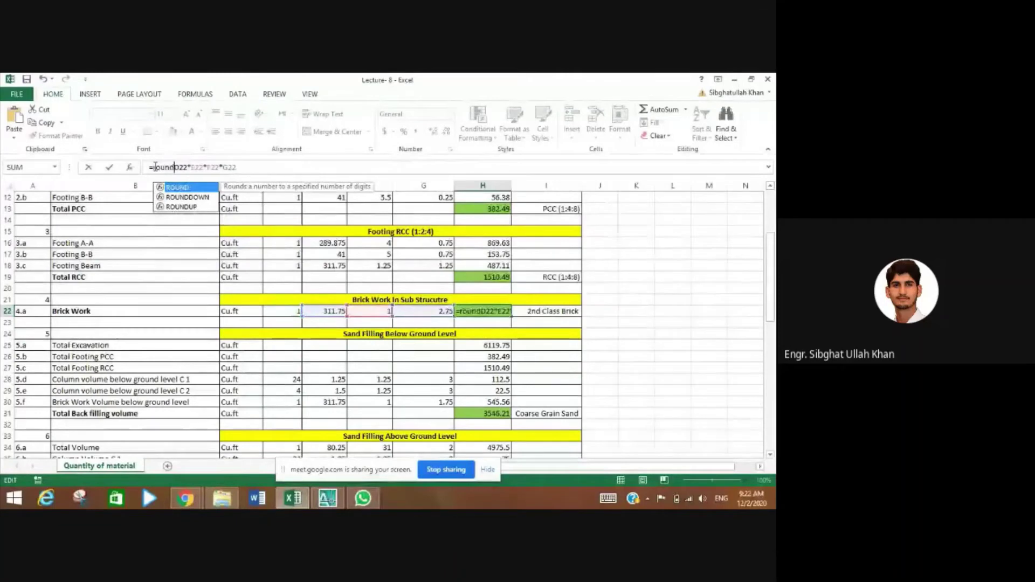
{"action": "double_click", "coordinate": [178, 188]}
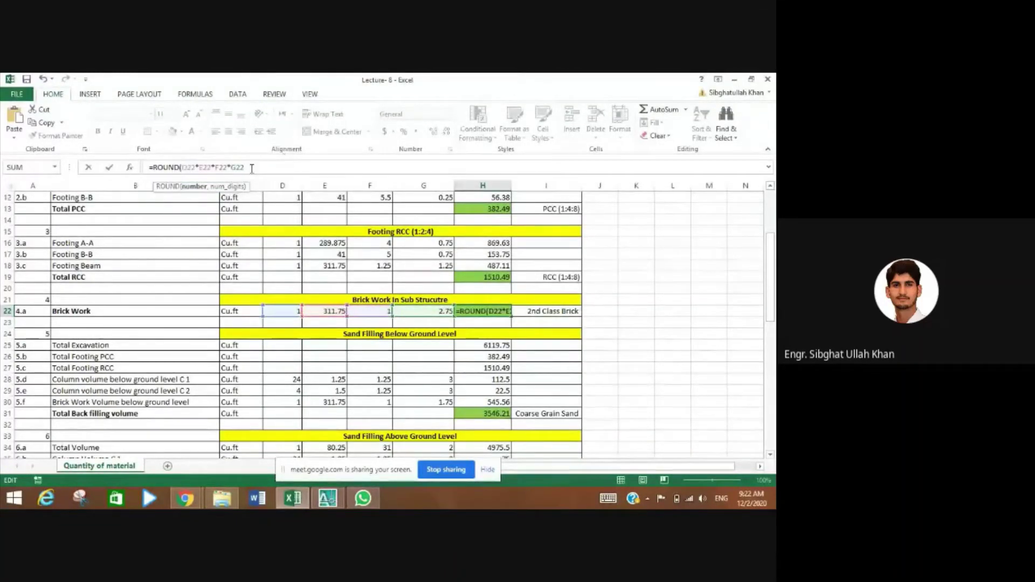
{"action": "type", "text": ",0"}
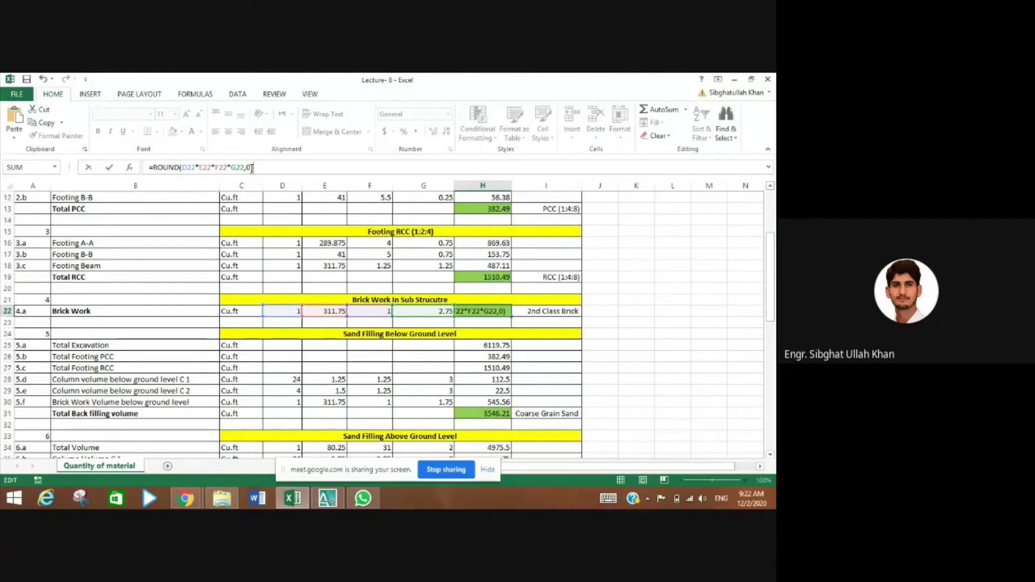
{"action": "key", "text": "Return"}
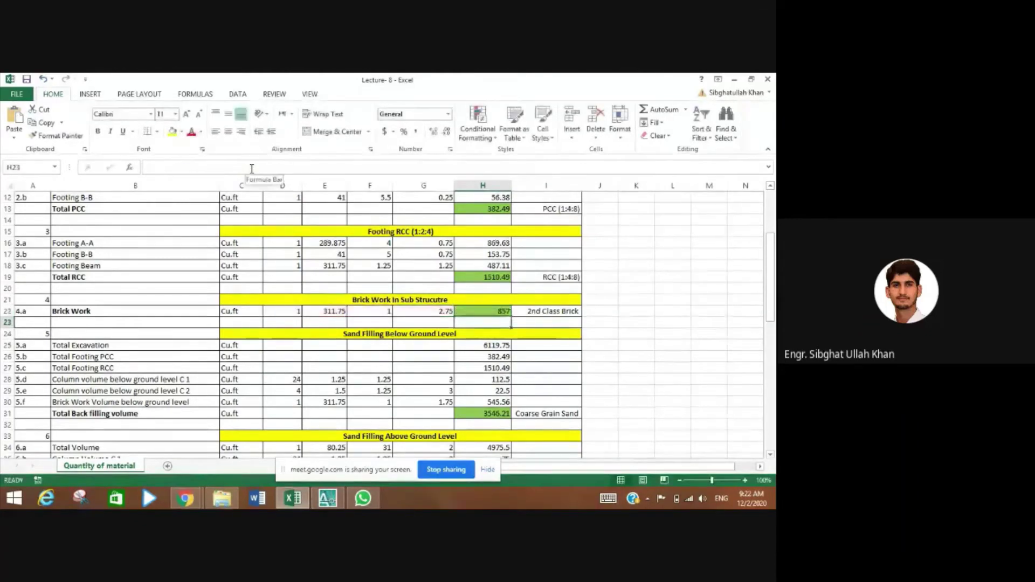
- Change the ROUND digits argument in H22 to 1
{"action": "left_click", "coordinate": [483, 311]}
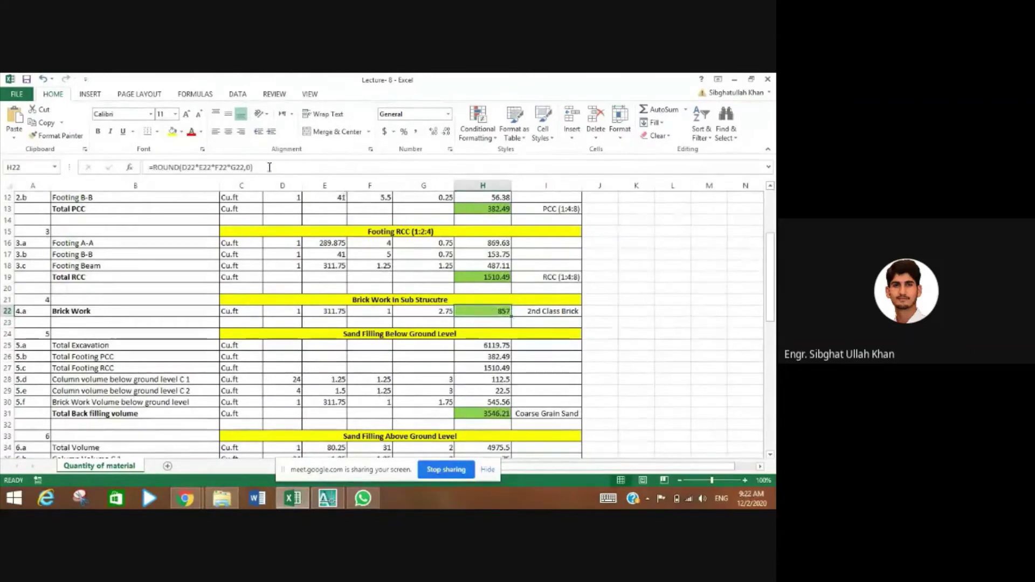
{"action": "left_click", "coordinate": [250, 168]}
{"action": "key", "text": "BackSpace"}
{"action": "type", "text": "1"}
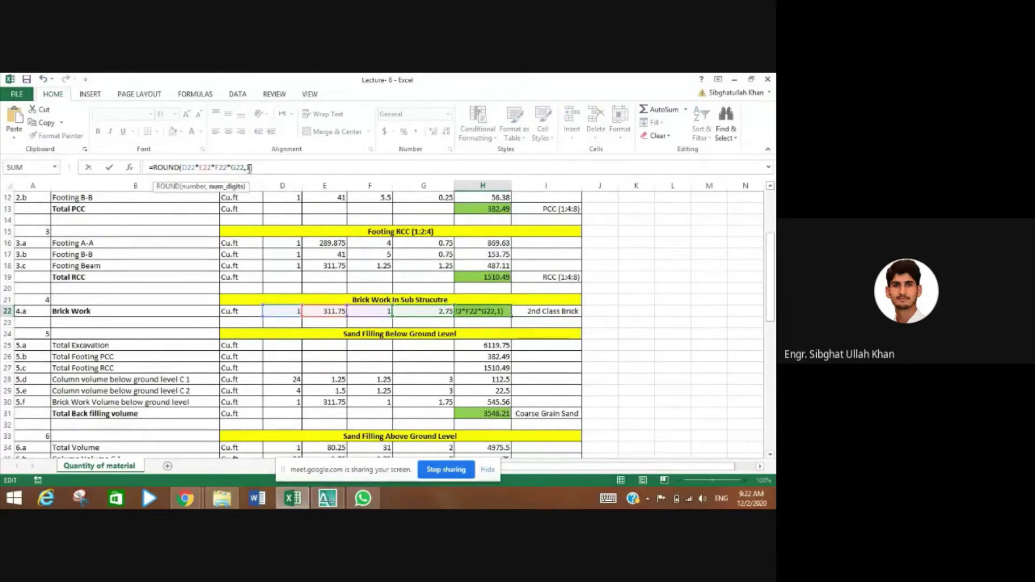
{"action": "key", "text": "Return"}
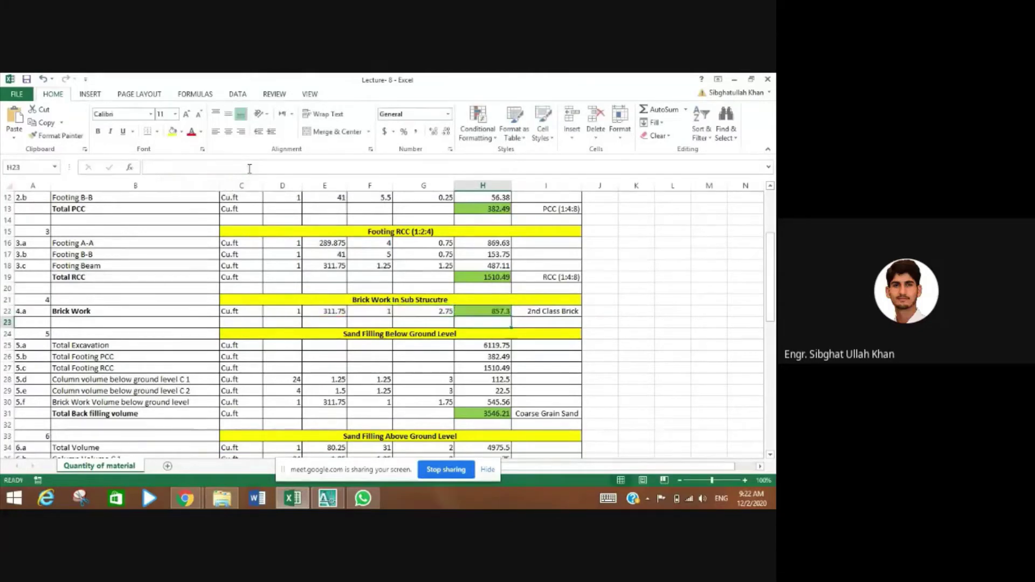
- Change the digits argument of the Brick Work ROUND formula in H22 to 2
{"action": "left_click", "coordinate": [492, 313]}
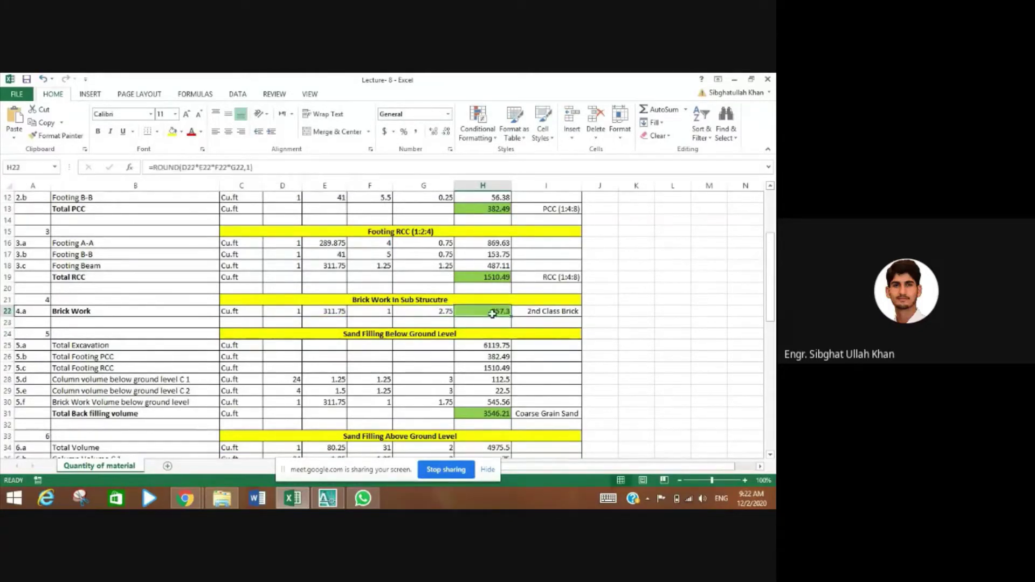
{"action": "left_click", "coordinate": [249, 168]}
{"action": "key", "text": "BackSpace"}
{"action": "type", "text": "2"}
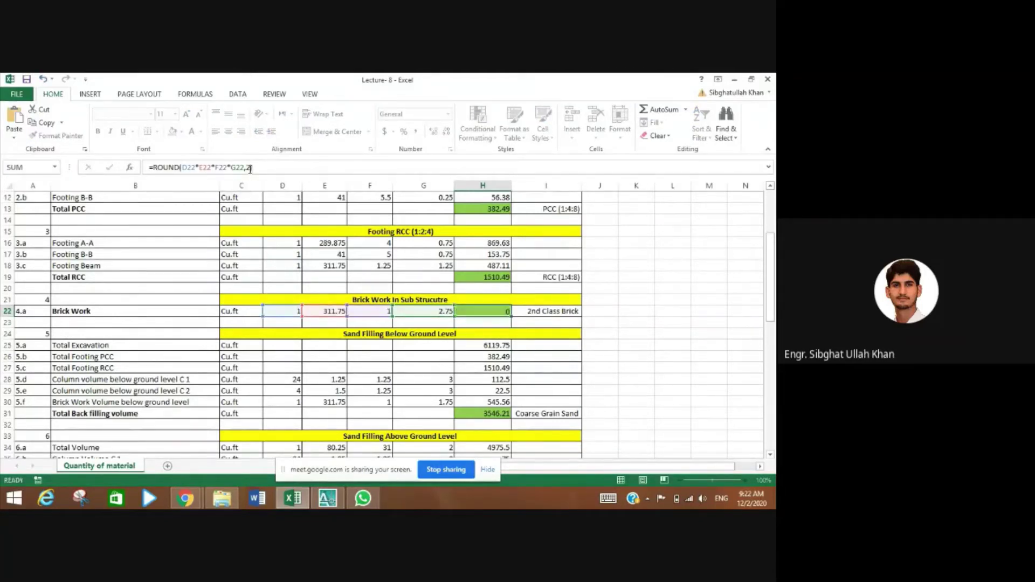
{"action": "key", "text": "Return"}
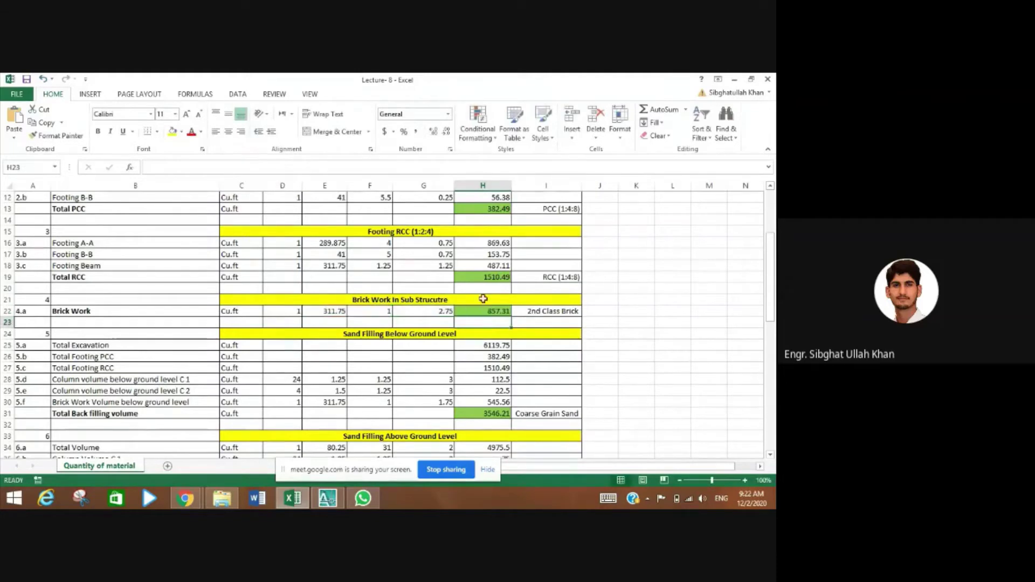
- Compare the ROUND formula for Footing A-A in H16 with the Brick Work formula in H22
{"action": "left_click", "coordinate": [492, 247]}
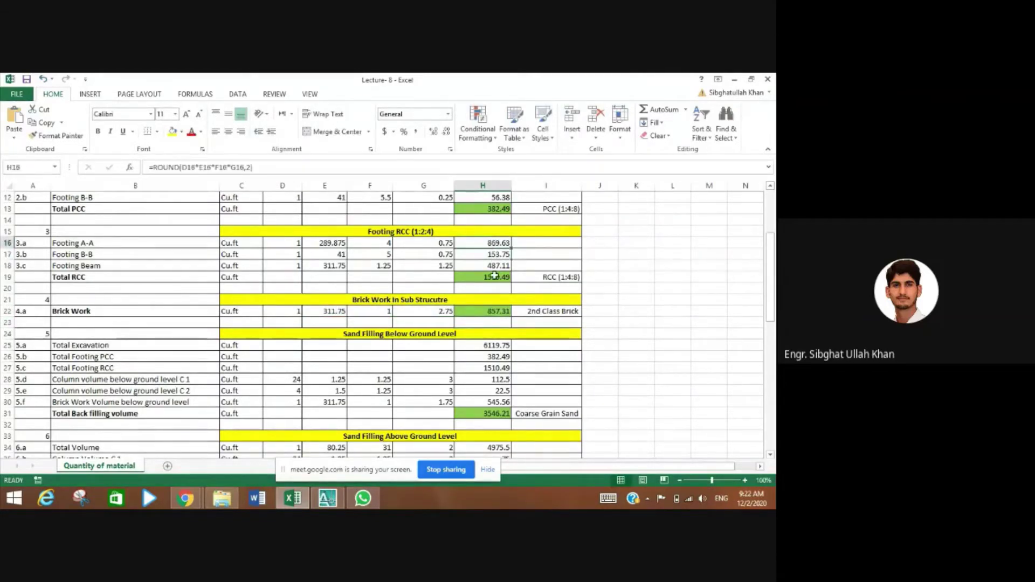
{"action": "left_click", "coordinate": [489, 315]}
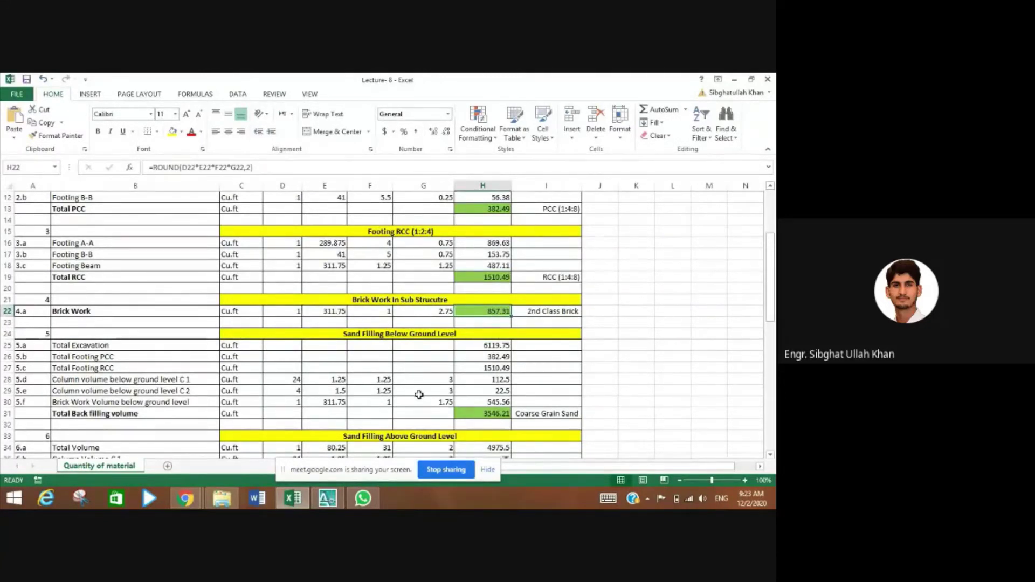
{"action": "left_click_drag", "start_coordinate": [771, 281], "coordinate": [772, 313]}
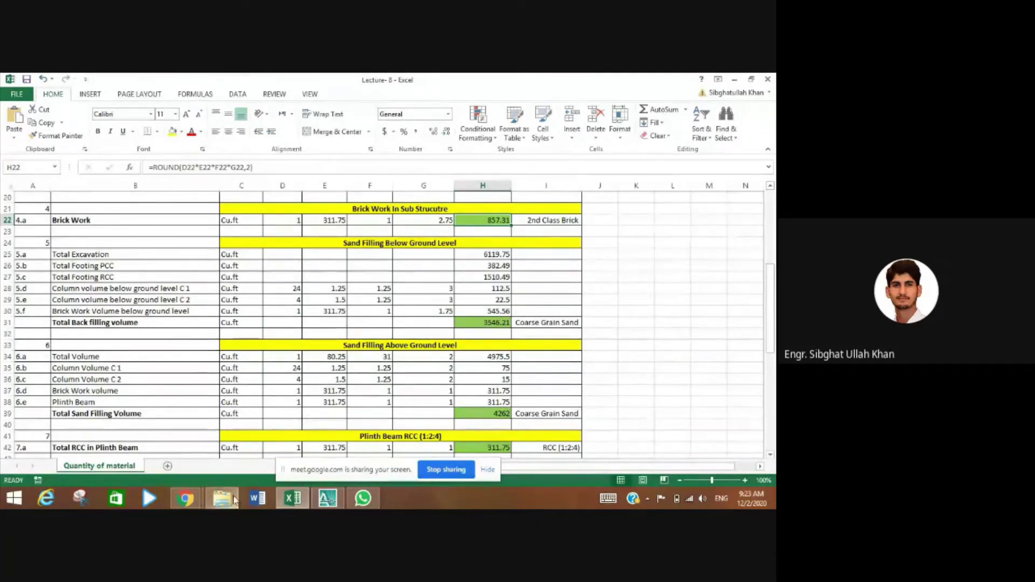
- Switch to the AutoCAD drawing and examine the foundation sections, focusing on Section A-A below ground level
{"action": "left_click", "coordinate": [327, 498]}
{"action": "scroll", "coordinate": [204, 406], "scroll_direction": "down", "scroll_amount": 3}
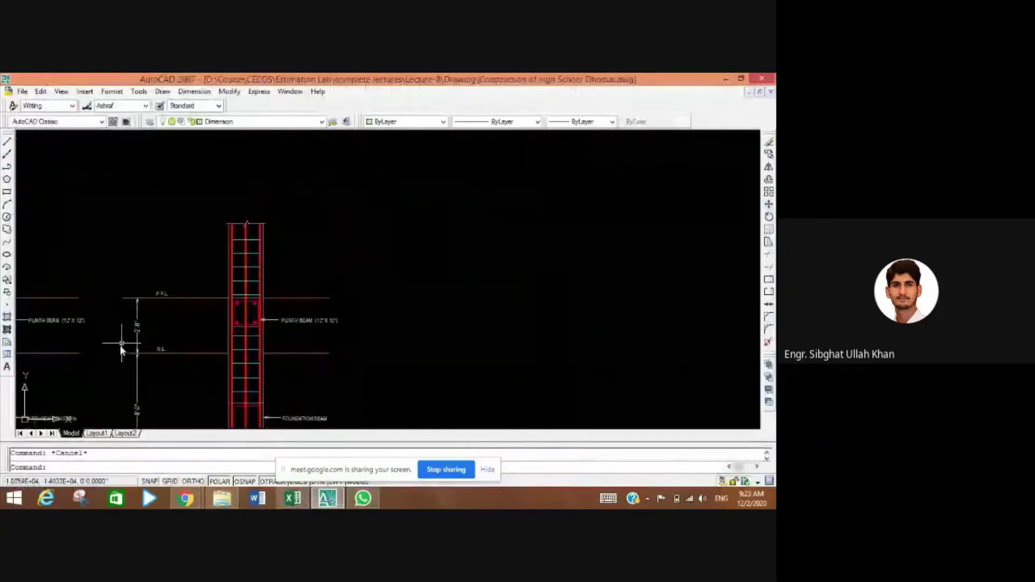
{"action": "mouse_move", "coordinate": [92, 393]}
{"action": "left_mouse_down"}
{"action": "mouse_move", "coordinate": [269, 349]}
{"action": "mouse_move", "coordinate": [284, 301]}
{"action": "left_mouse_up"}
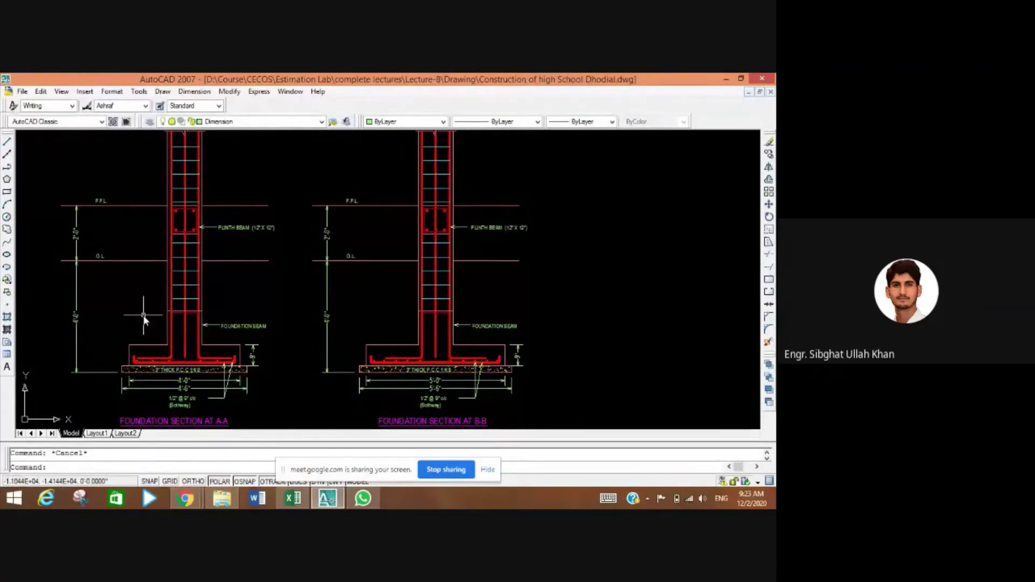
{"action": "scroll", "coordinate": [118, 312], "scroll_direction": "up", "scroll_amount": 2}
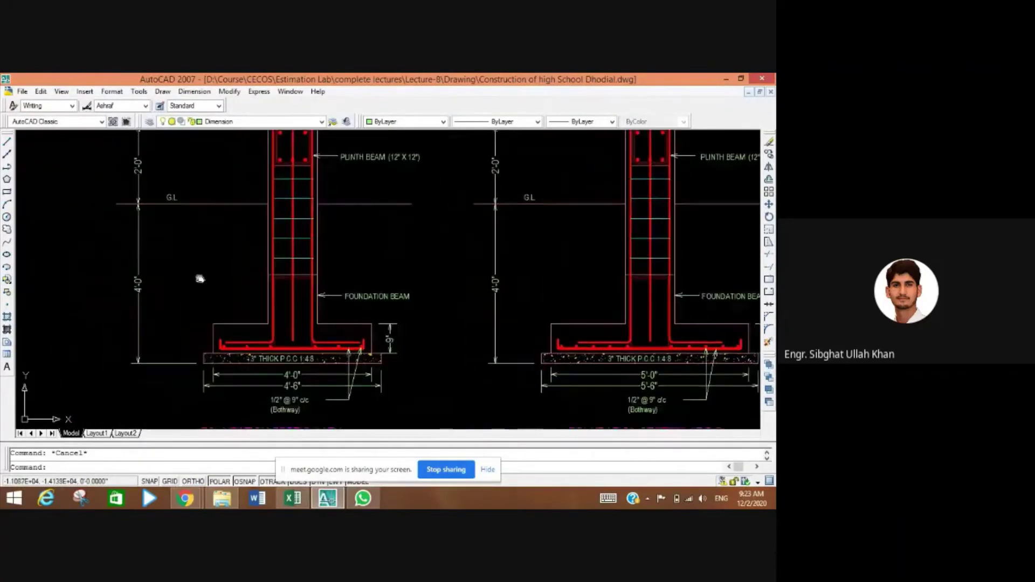
{"action": "scroll", "coordinate": [202, 288], "scroll_direction": "up", "scroll_amount": 1}
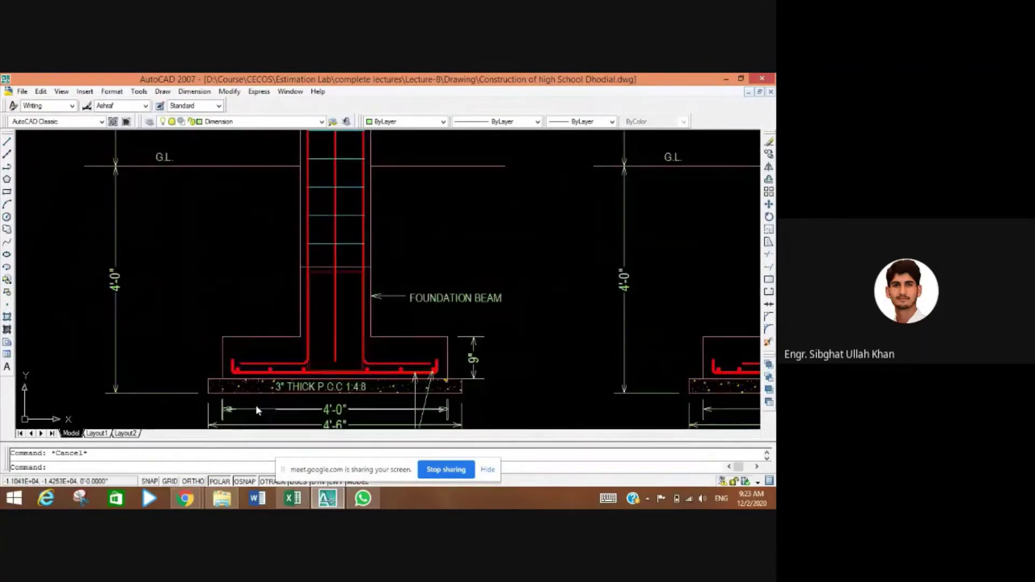
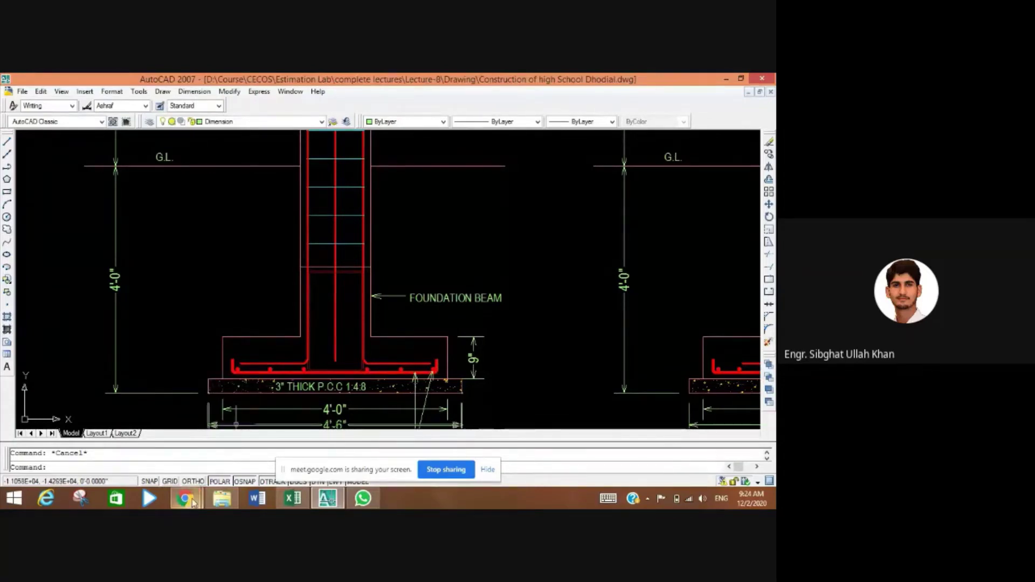
- Switch to the Google Meet call, admit the waiting participant, and return to the AutoCAD drawing
{"action": "mouse_move", "coordinate": [185, 499]}
{"action": "left_click", "coordinate": [141, 435]}
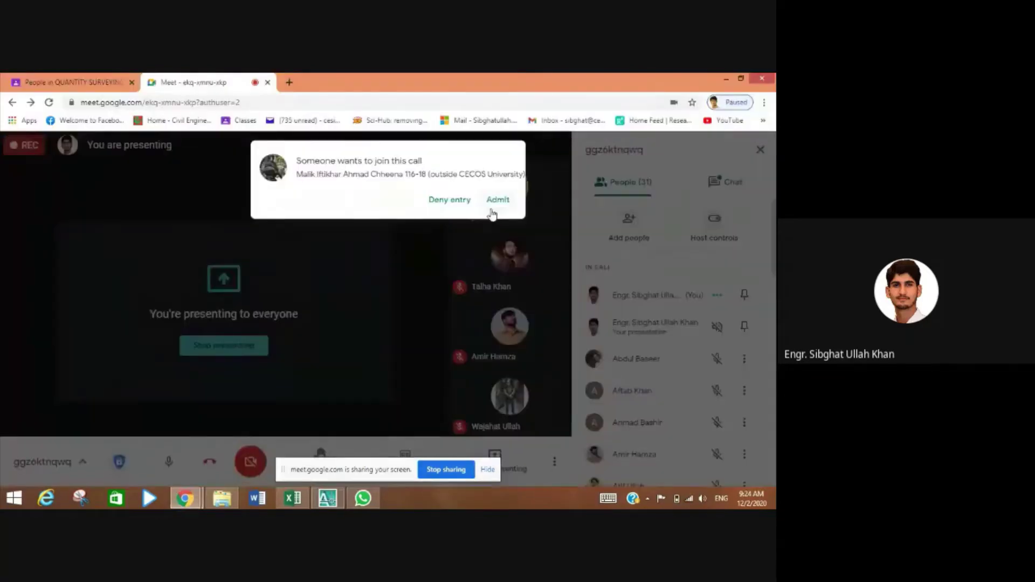
{"action": "left_click", "coordinate": [496, 200]}
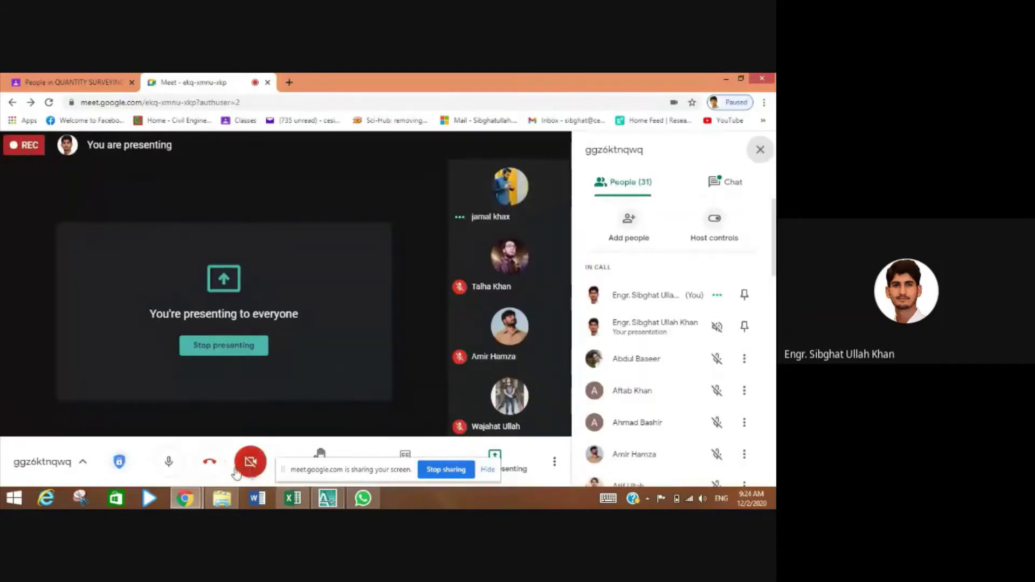
{"action": "left_click", "coordinate": [327, 498]}
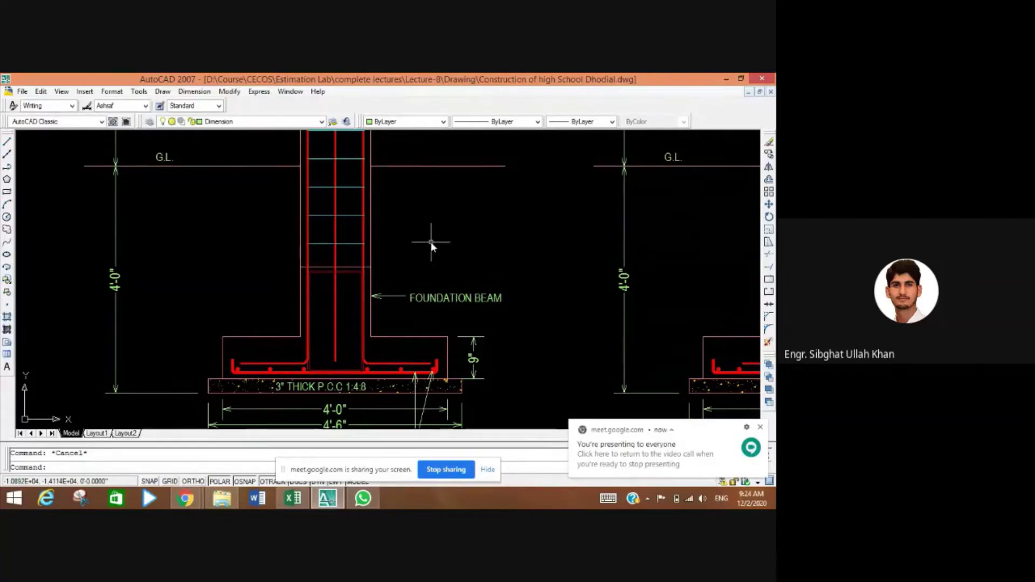
- Switch to the Excel workbook and inspect the Total Excavation row under Sand Filling Below Ground Level
{"action": "left_click", "coordinate": [293, 498]}
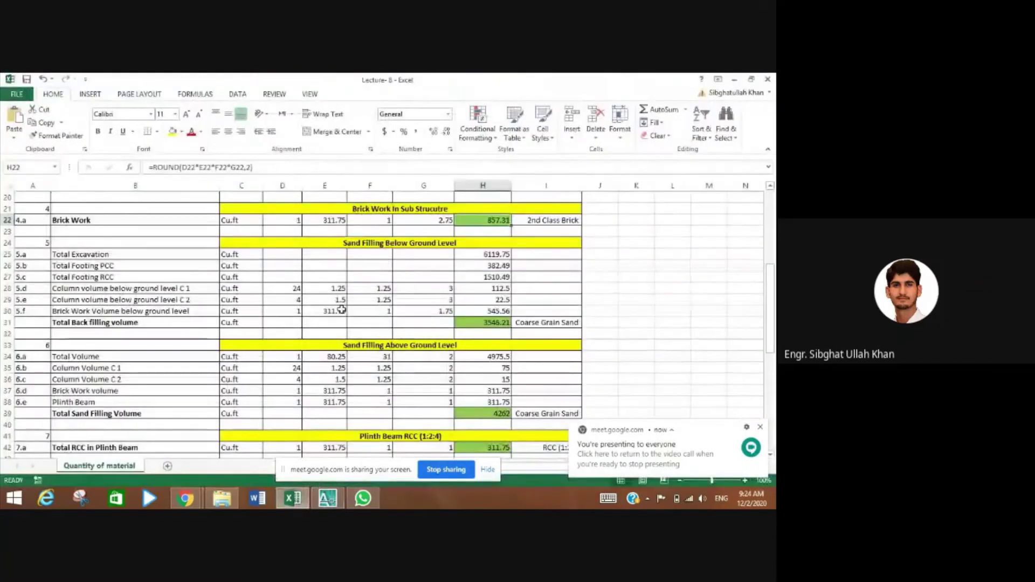
{"action": "left_click", "coordinate": [201, 256]}
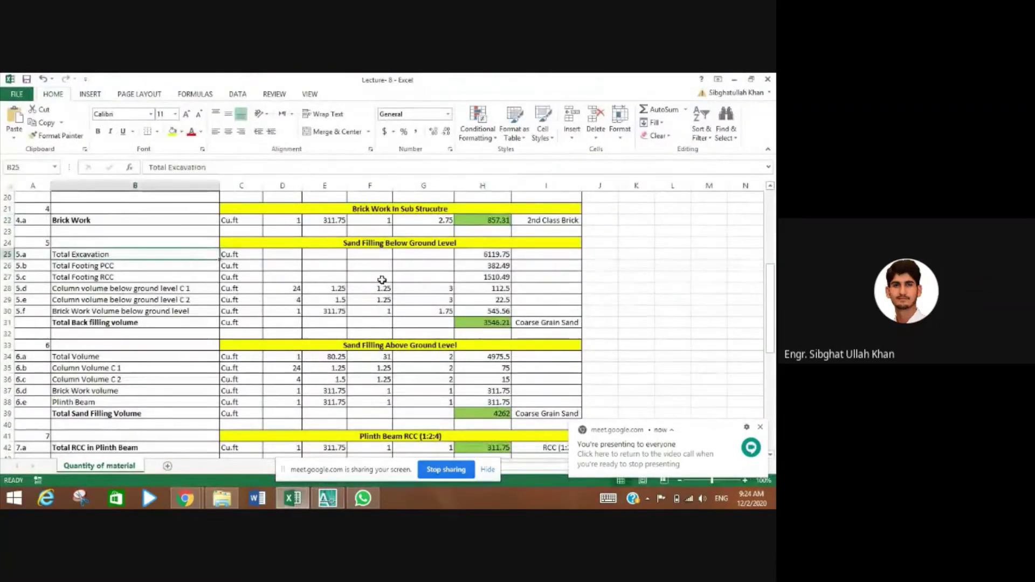
{"action": "left_click", "coordinate": [492, 256]}
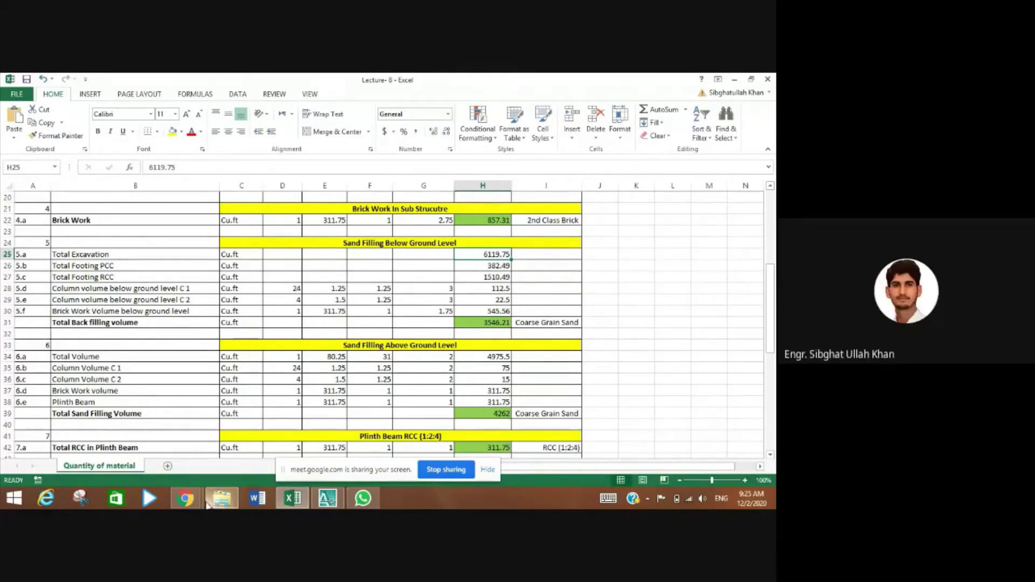
- Check the Google Meet call, then return to the Excel workbook and dismiss the Meet notification
{"action": "left_click", "coordinate": [192, 491]}
{"action": "left_click", "coordinate": [163, 455]}
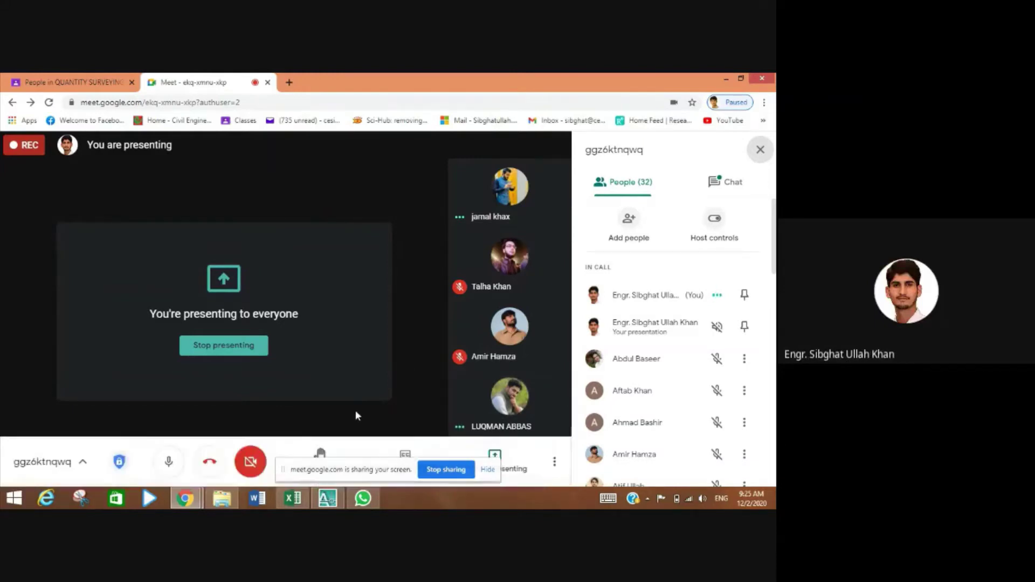
{"action": "left_click", "coordinate": [292, 498]}
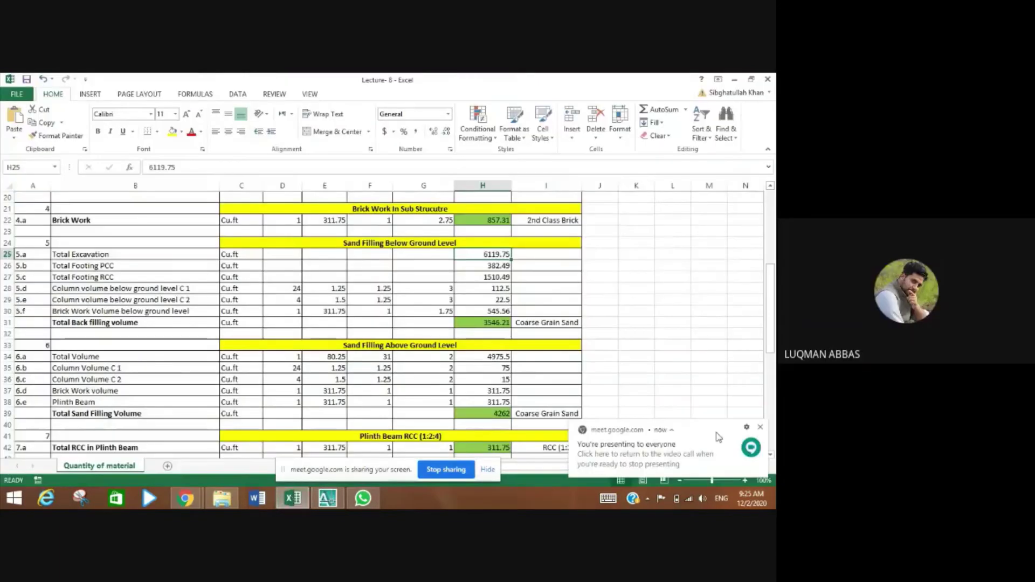
{"action": "left_click", "coordinate": [760, 427]}
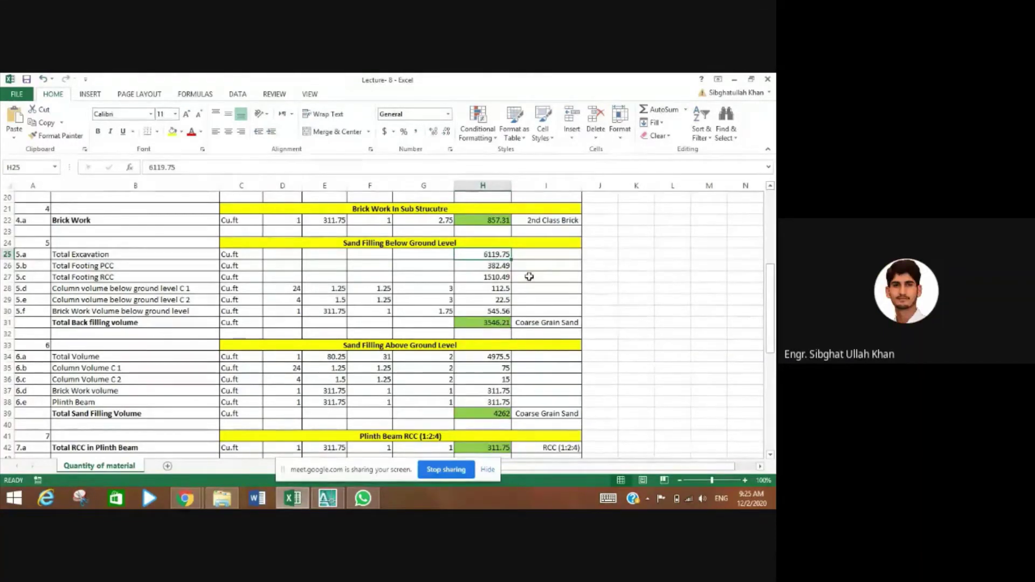
- Trace the Total Excavation and Total Footing PCC entries back to the Total Earthwork and Total PCC rows
{"action": "left_click_drag", "start_coordinate": [771, 319], "coordinate": [771, 245]}
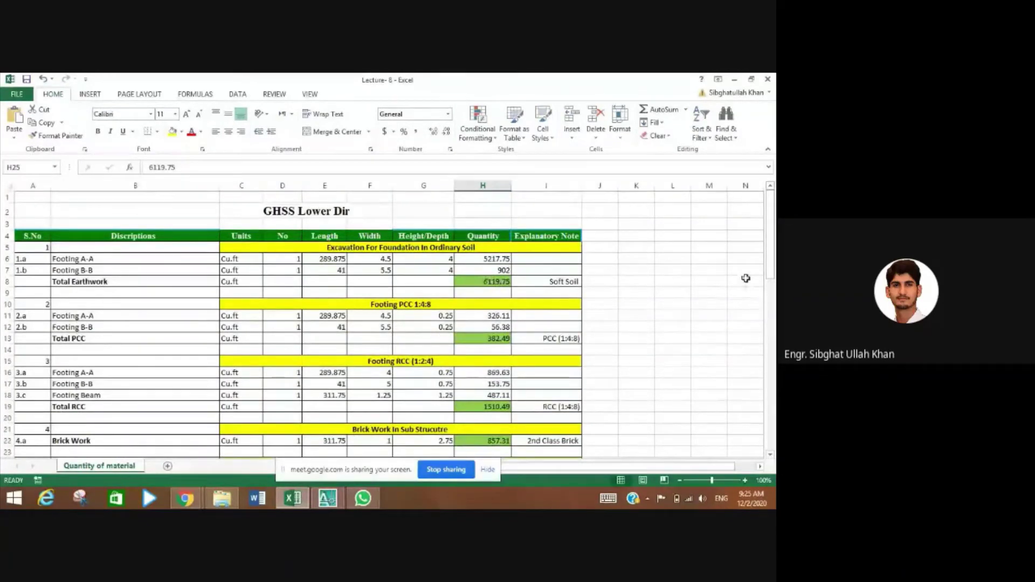
{"action": "left_click_drag", "start_coordinate": [775, 252], "coordinate": [774, 316]}
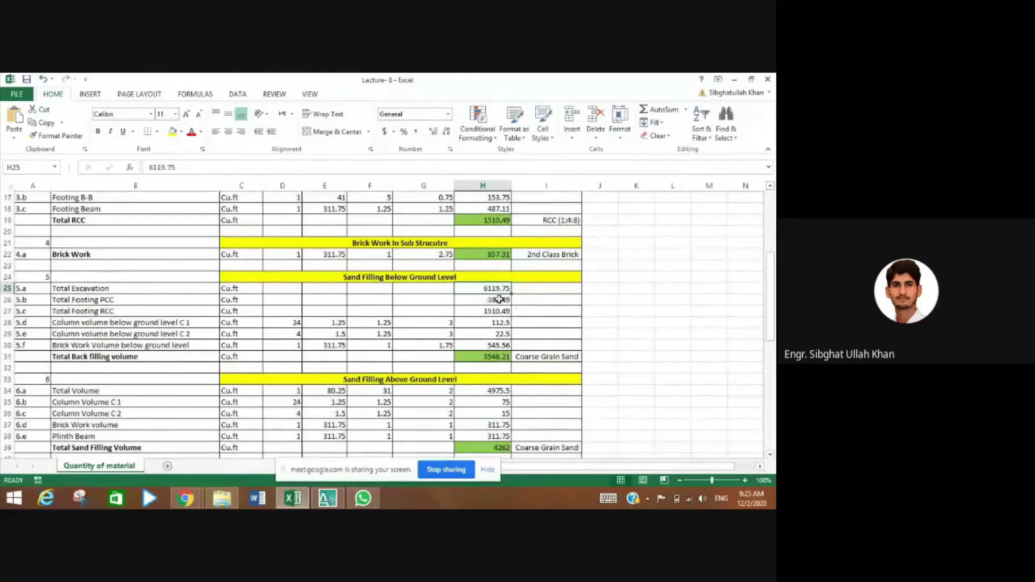
{"action": "left_click", "coordinate": [497, 300]}
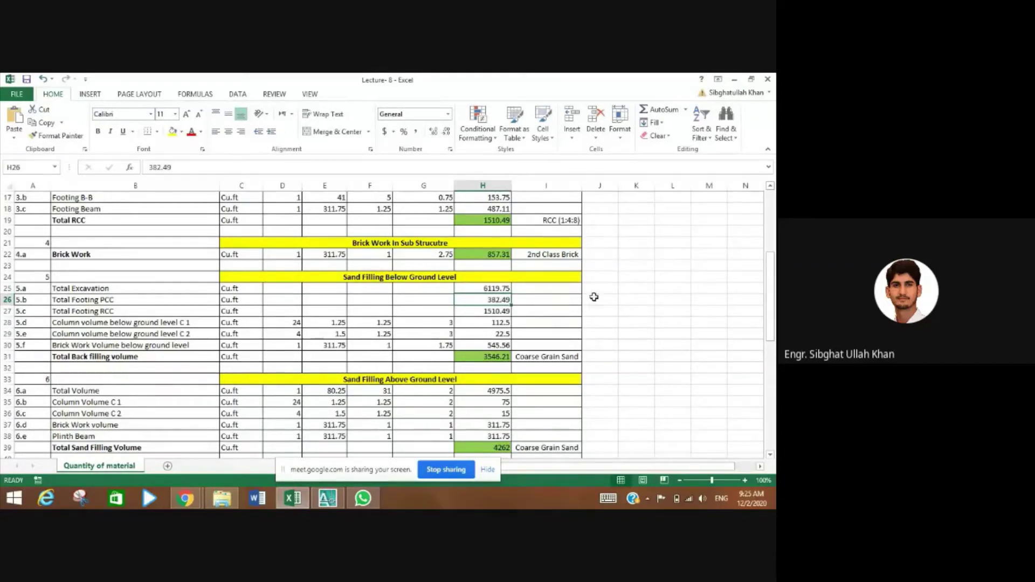
{"action": "left_click_drag", "start_coordinate": [772, 298], "coordinate": [772, 274]}
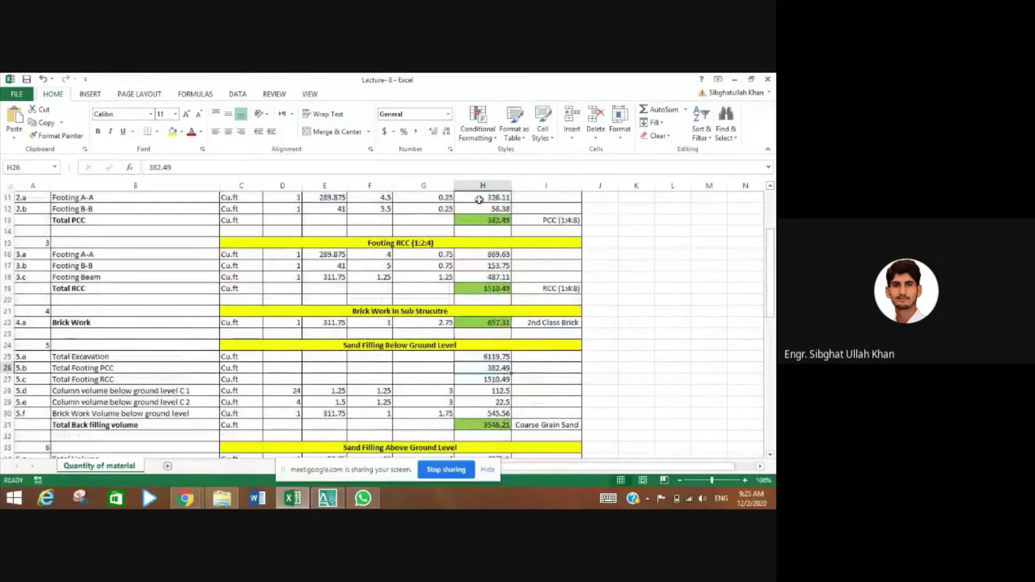
{"action": "left_click", "coordinate": [478, 219]}
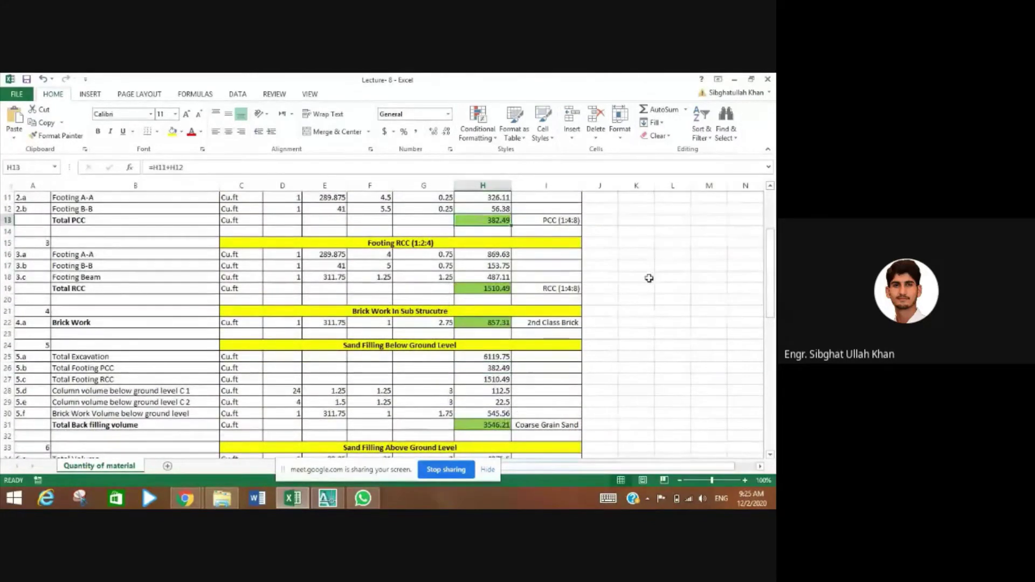
- Compare the Total RCC formula in H19 with the Total Footing RCC reference in H27
{"action": "left_click_drag", "start_coordinate": [772, 281], "coordinate": [772, 303]}
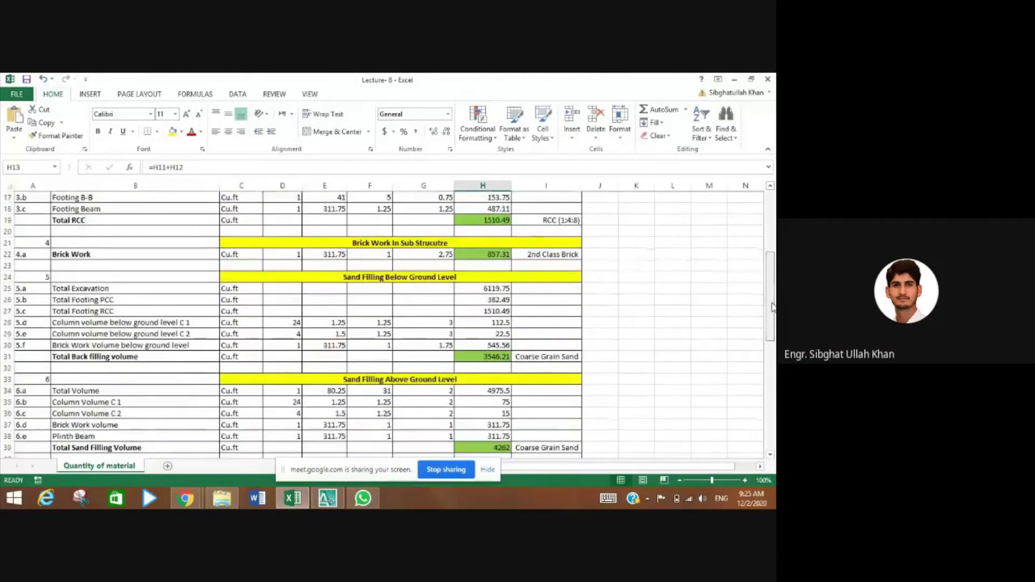
{"action": "left_click", "coordinate": [485, 223]}
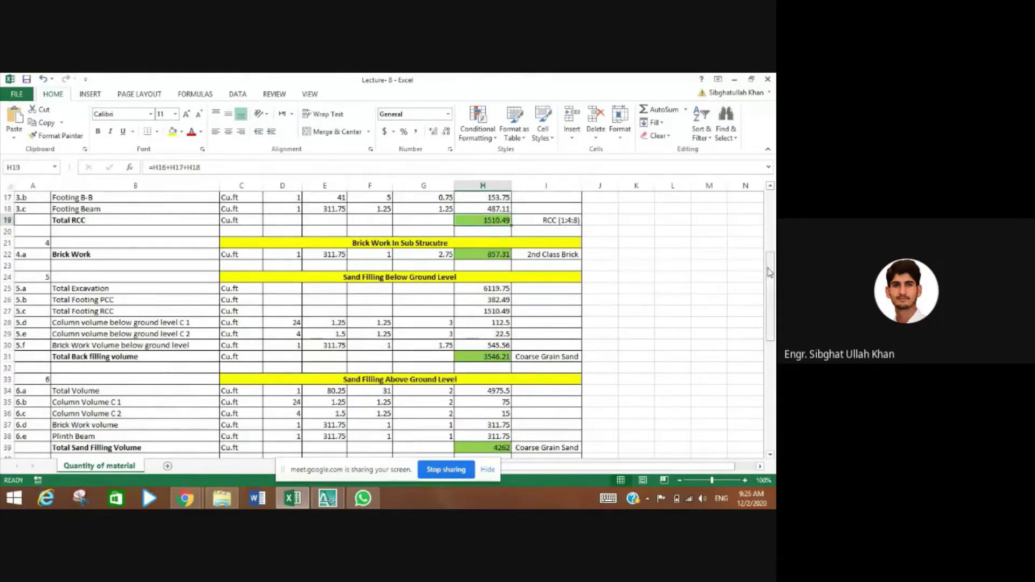
{"action": "left_click_drag", "start_coordinate": [772, 279], "coordinate": [772, 301]}
{"action": "left_click", "coordinate": [486, 243]}
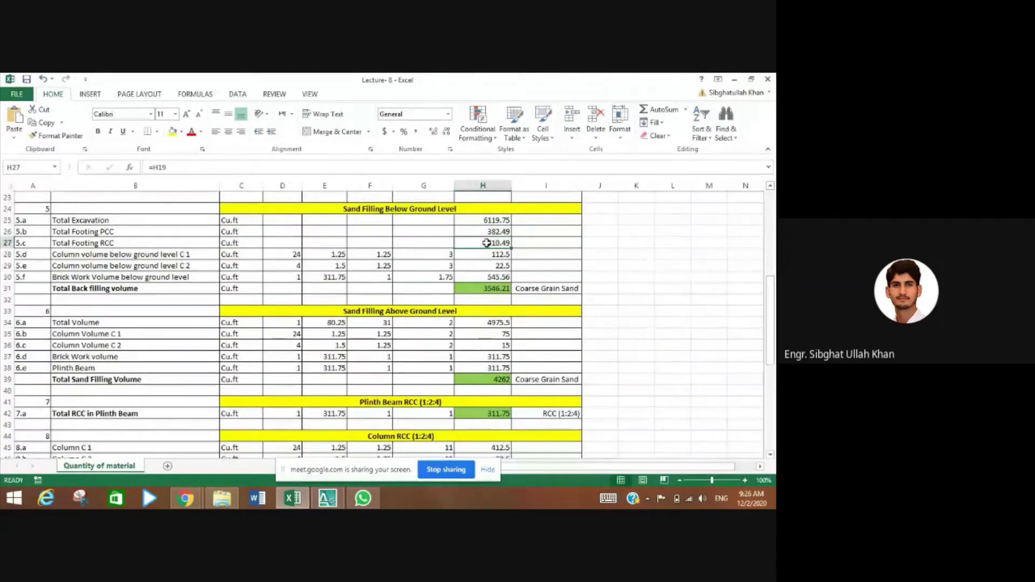
- Review the column and brickwork deductions below ground level and the Total Back filling volume formula in H31
{"action": "left_click", "coordinate": [188, 267]}
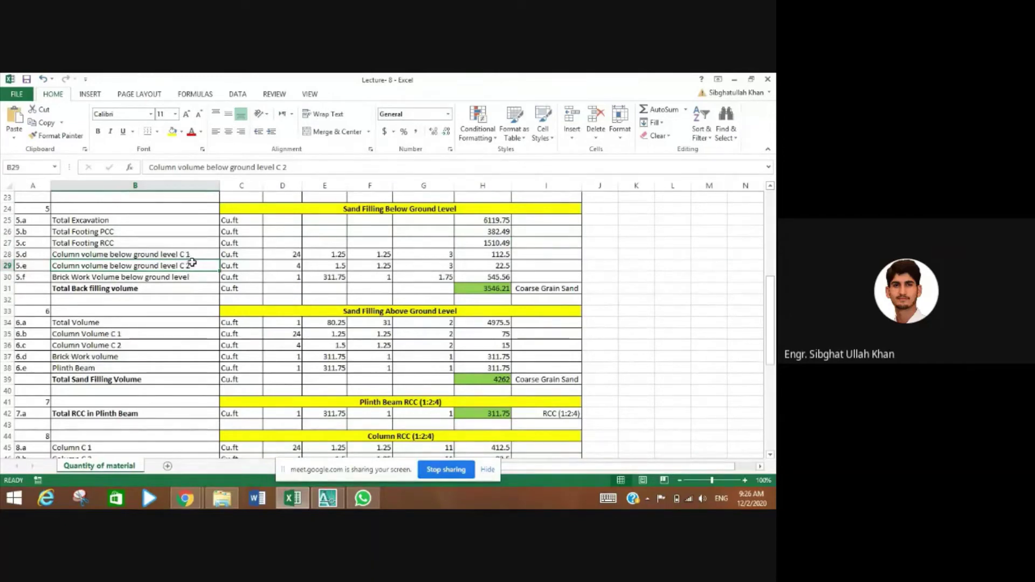
{"action": "left_click", "coordinate": [190, 277]}
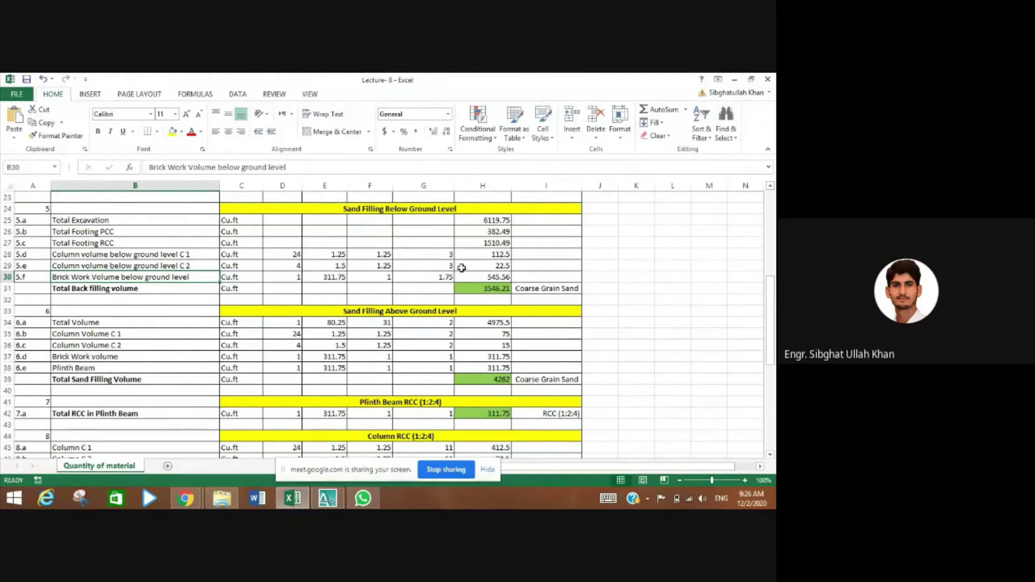
{"action": "left_click", "coordinate": [484, 221]}
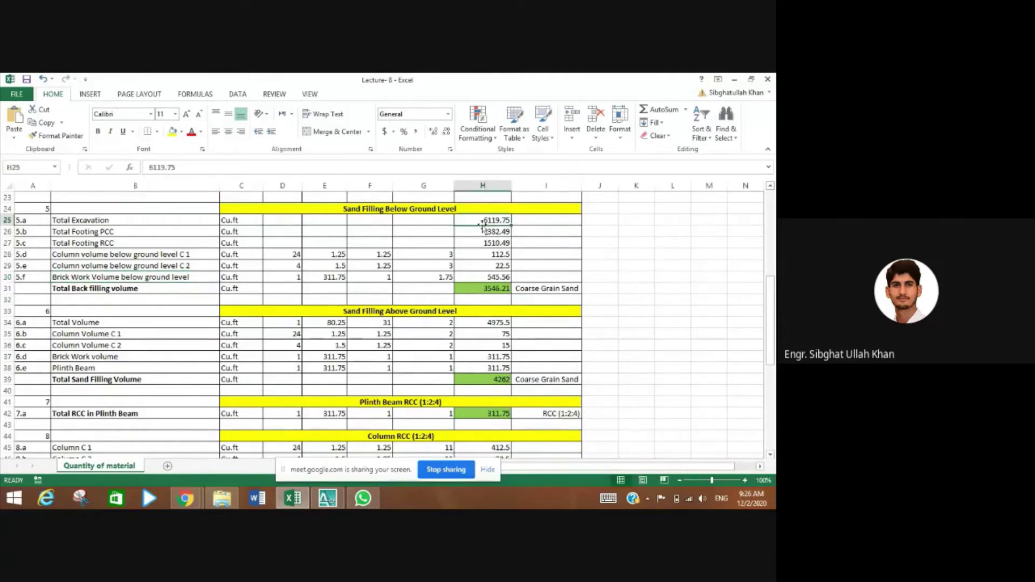
{"action": "left_click", "coordinate": [478, 289]}
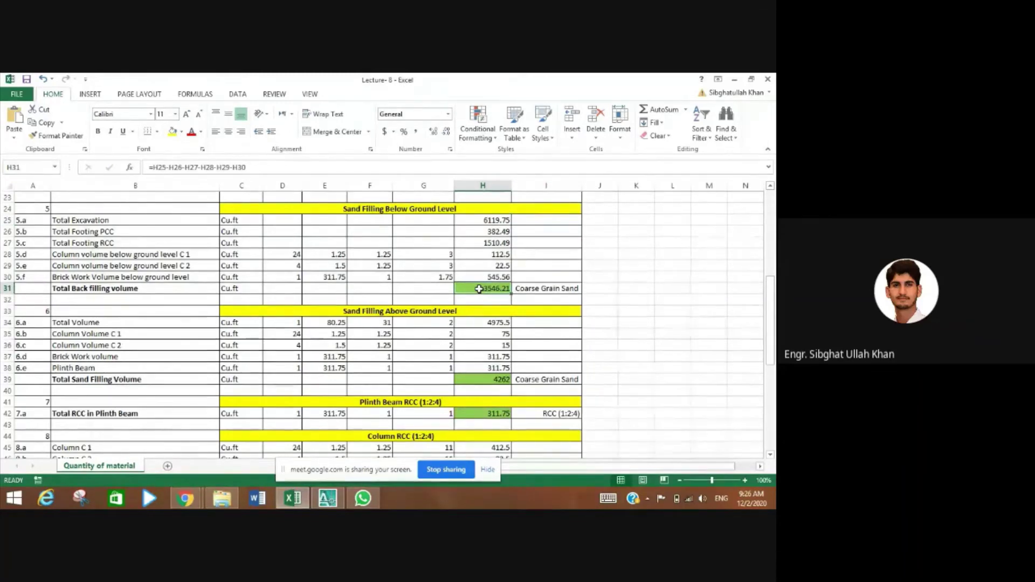
- Inspect the column C 1 volume formula in H28 and the C 1 and C 2 column counts in D28 and D29
{"action": "left_click", "coordinate": [479, 254]}
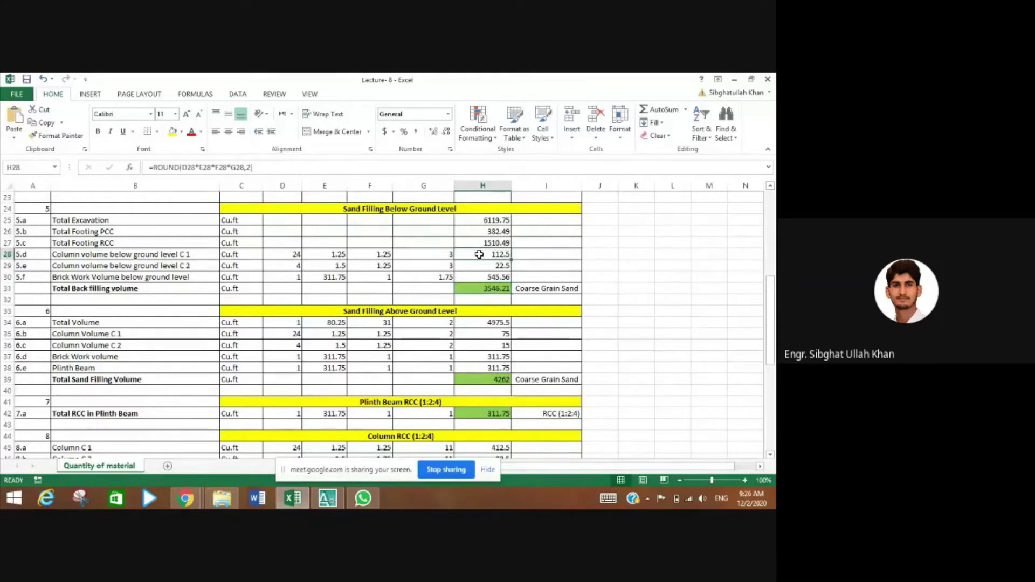
{"action": "left_click", "coordinate": [282, 257]}
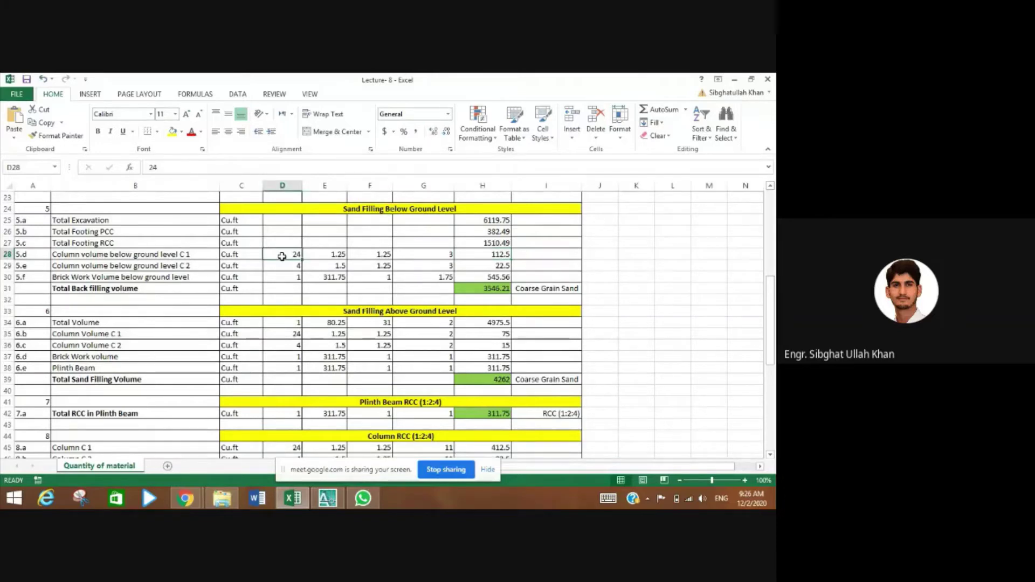
{"action": "left_click", "coordinate": [279, 268]}
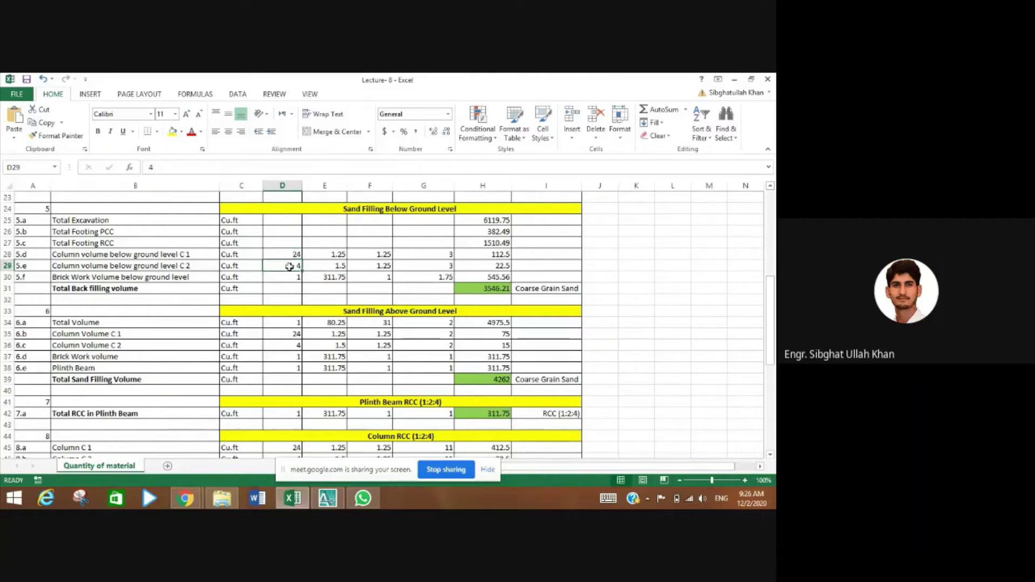
- Switch to the AutoCAD drawing and examine the cross-section dimensions in the column C1 and C2 details
{"action": "left_click", "coordinate": [328, 498]}
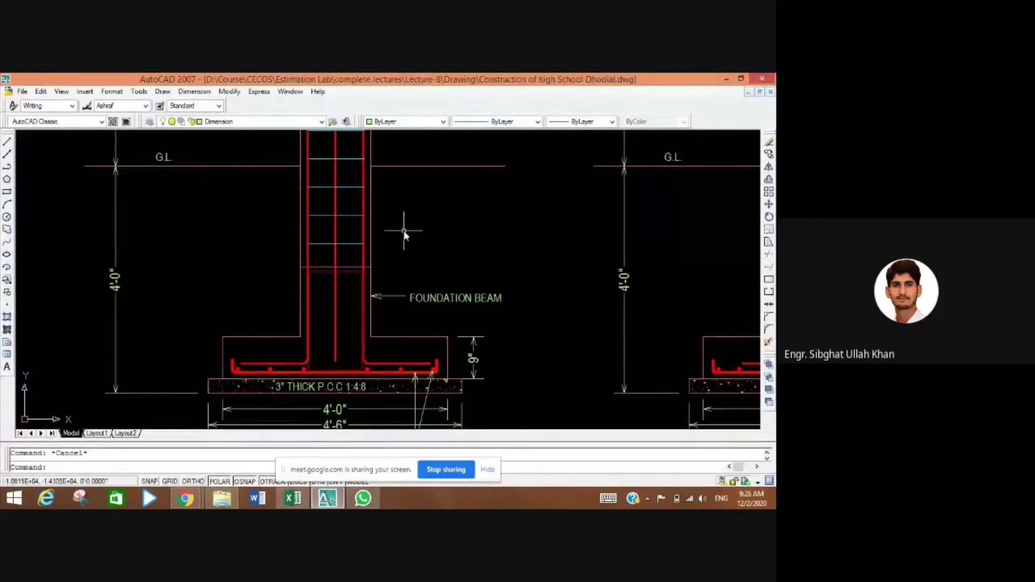
{"action": "scroll", "coordinate": [404, 232], "scroll_direction": "down", "scroll_amount": 3}
{"action": "scroll", "coordinate": [404, 232], "scroll_direction": "down", "scroll_amount": 3}
{"action": "scroll", "coordinate": [517, 208], "scroll_direction": "down", "scroll_amount": 2}
{"action": "mouse_move", "coordinate": [515, 189]}
{"action": "left_mouse_down"}
{"action": "mouse_move", "coordinate": [493, 266]}
{"action": "mouse_move", "coordinate": [469, 259]}
{"action": "left_mouse_up"}
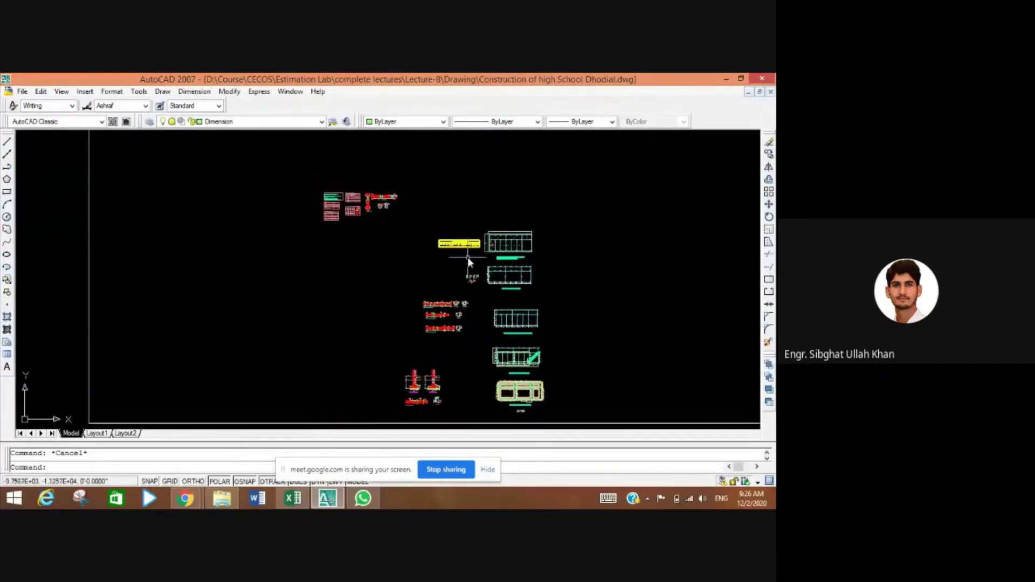
{"action": "scroll", "coordinate": [461, 278], "scroll_direction": "up", "scroll_amount": 5}
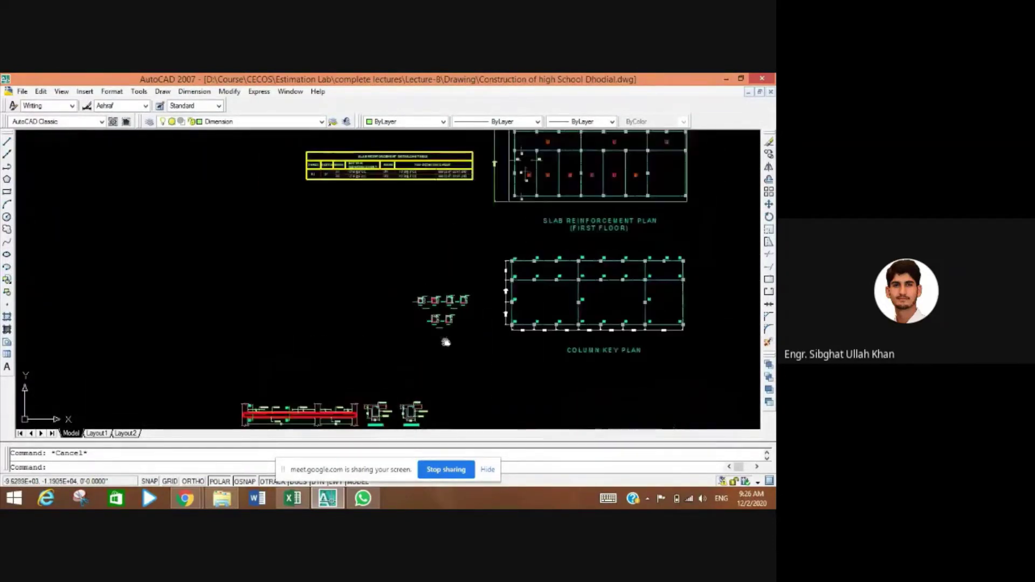
{"action": "scroll", "coordinate": [445, 333], "scroll_direction": "up", "scroll_amount": 8}
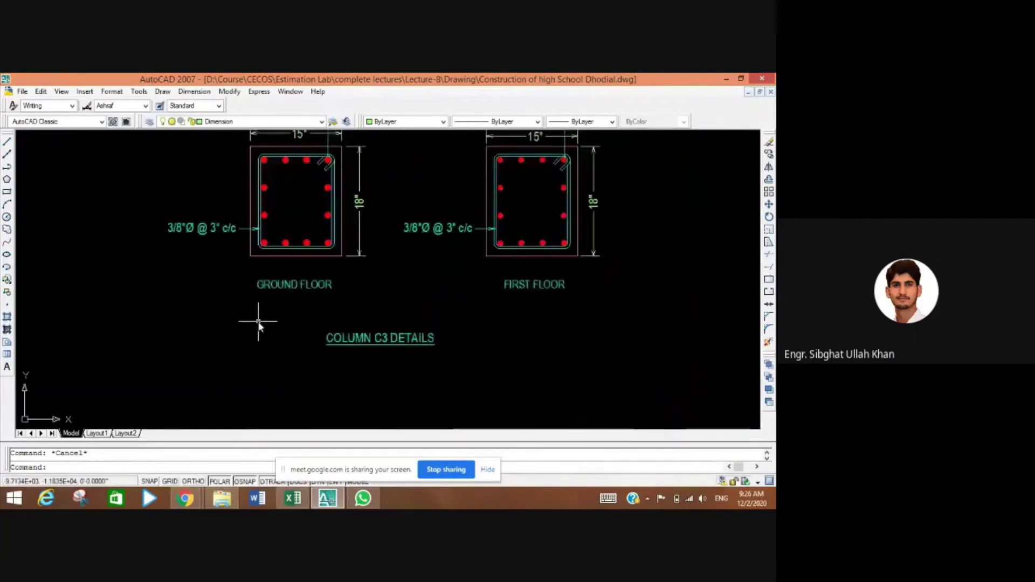
{"action": "mouse_move", "coordinate": [232, 212]}
{"action": "left_mouse_down"}
{"action": "mouse_move", "coordinate": [231, 250]}
{"action": "mouse_move", "coordinate": [324, 351]}
{"action": "mouse_move", "coordinate": [347, 422]}
{"action": "mouse_move", "coordinate": [361, 423]}
{"action": "left_mouse_up"}
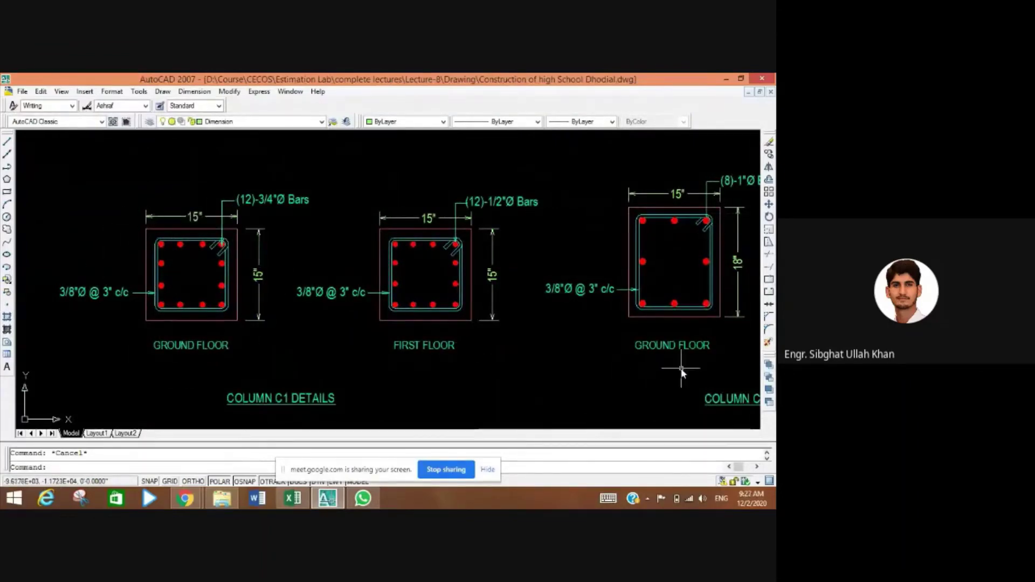
{"action": "left_click_drag", "start_coordinate": [681, 372], "coordinate": [272, 354]}
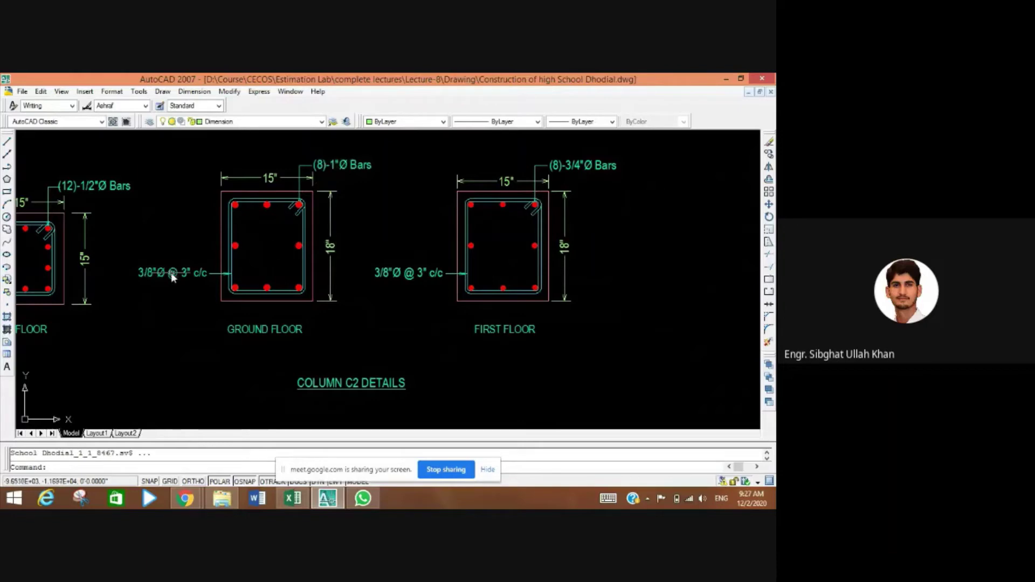
{"action": "left_click_drag", "start_coordinate": [99, 331], "coordinate": [231, 345]}
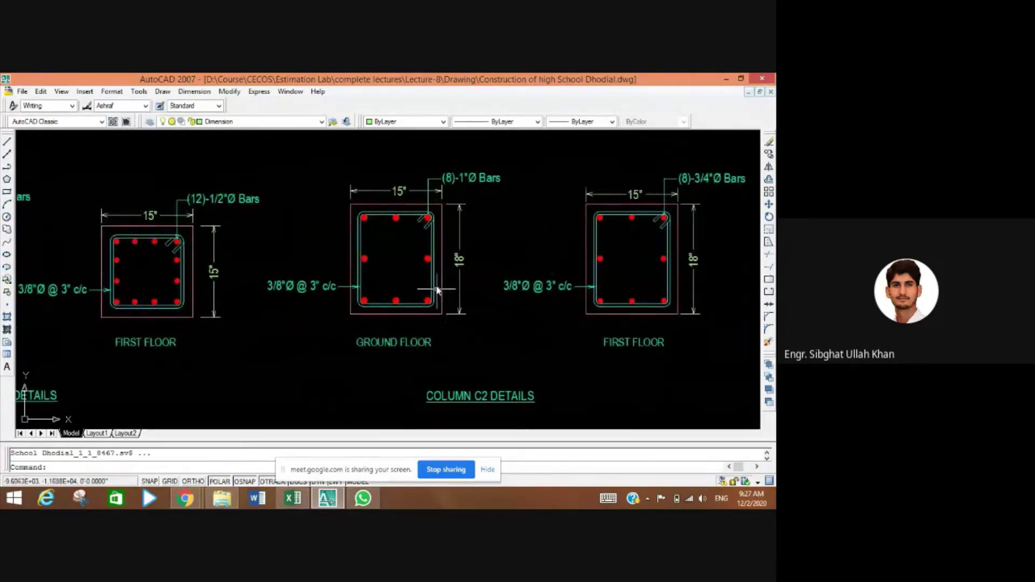
- Examine the column key plan to count the C1 and C2 columns across the grid
{"action": "scroll", "coordinate": [477, 296], "scroll_direction": "down", "scroll_amount": 2}
{"action": "scroll", "coordinate": [476, 297], "scroll_direction": "down", "scroll_amount": 2}
{"action": "left_click_drag", "start_coordinate": [629, 339], "coordinate": [377, 335]}
{"action": "mouse_move", "coordinate": [669, 310]}
{"action": "left_mouse_down"}
{"action": "mouse_move", "coordinate": [416, 307]}
{"action": "mouse_move", "coordinate": [426, 320]}
{"action": "mouse_move", "coordinate": [307, 307]}
{"action": "mouse_move", "coordinate": [256, 323]}
{"action": "left_mouse_up"}
{"action": "scroll", "coordinate": [448, 313], "scroll_direction": "down", "scroll_amount": 2}
{"action": "scroll", "coordinate": [388, 312], "scroll_direction": "down", "scroll_amount": 2}
{"action": "scroll", "coordinate": [195, 312], "scroll_direction": "up", "scroll_amount": 2}
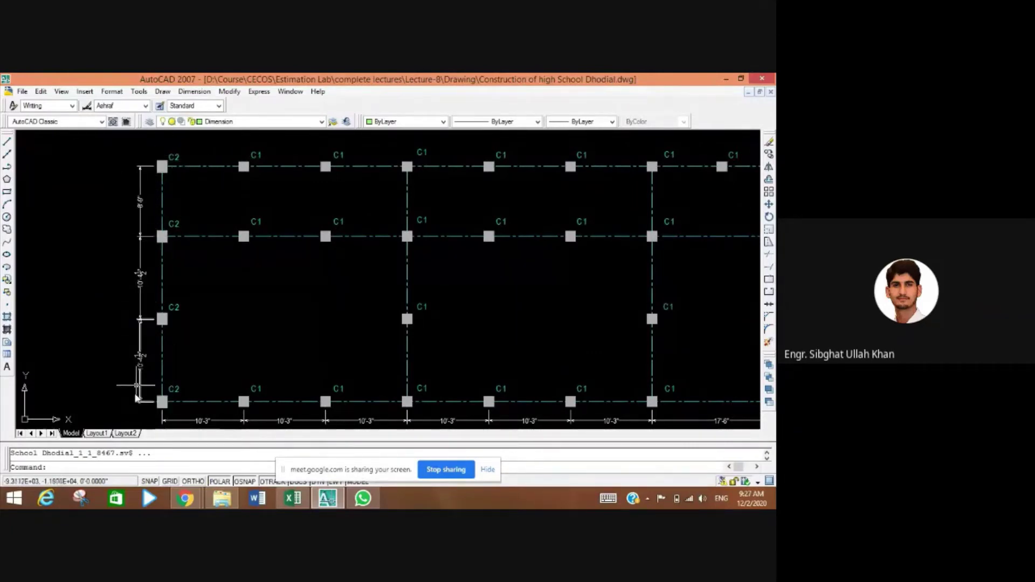
{"action": "mouse_move", "coordinate": [337, 306]}
{"action": "left_mouse_down"}
{"action": "mouse_move", "coordinate": [241, 284]}
{"action": "mouse_move", "coordinate": [209, 259]}
{"action": "left_mouse_up"}
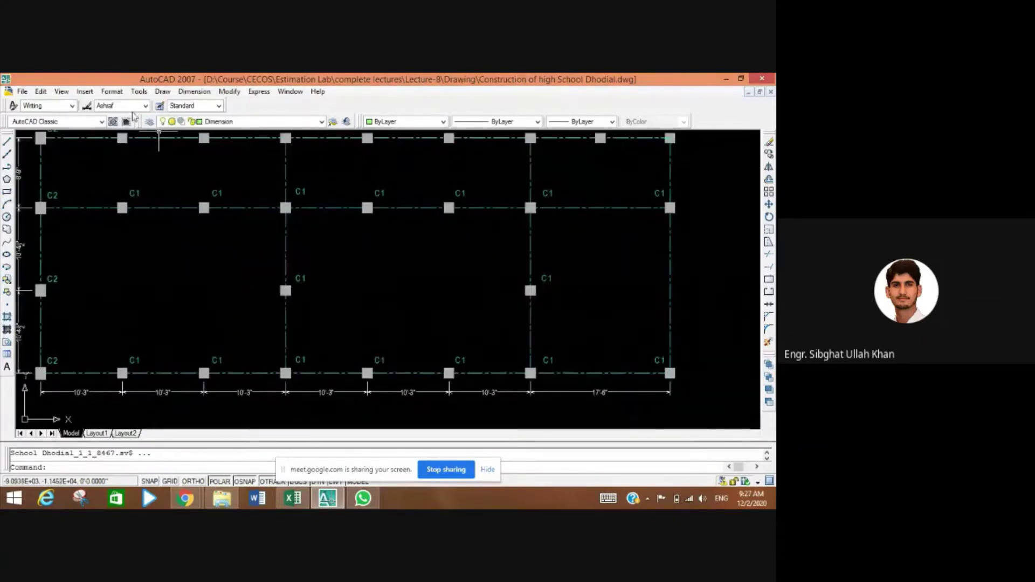
{"action": "left_click_drag", "start_coordinate": [331, 334], "coordinate": [348, 354]}
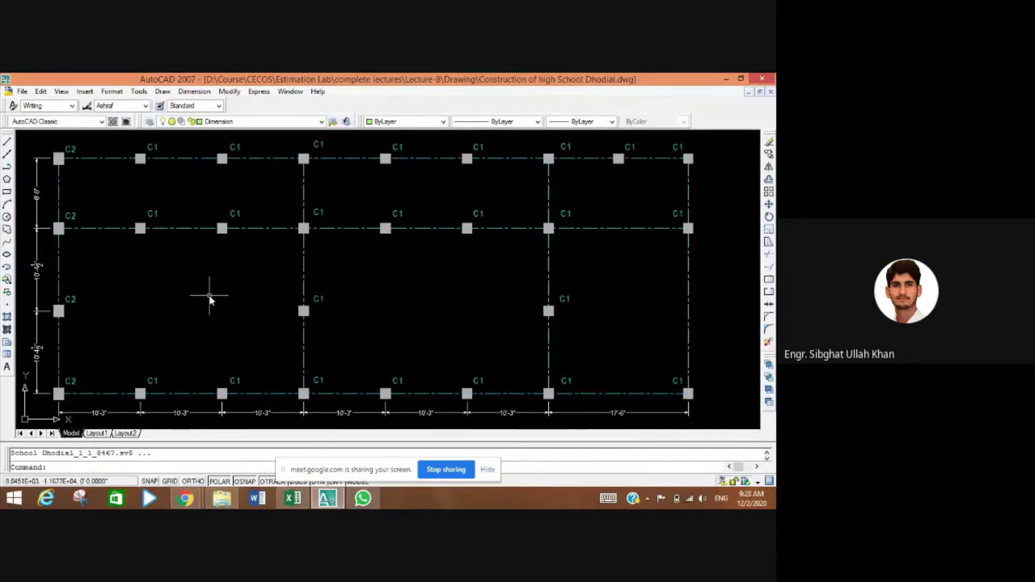
{"action": "left_click_drag", "start_coordinate": [209, 296], "coordinate": [237, 296]}
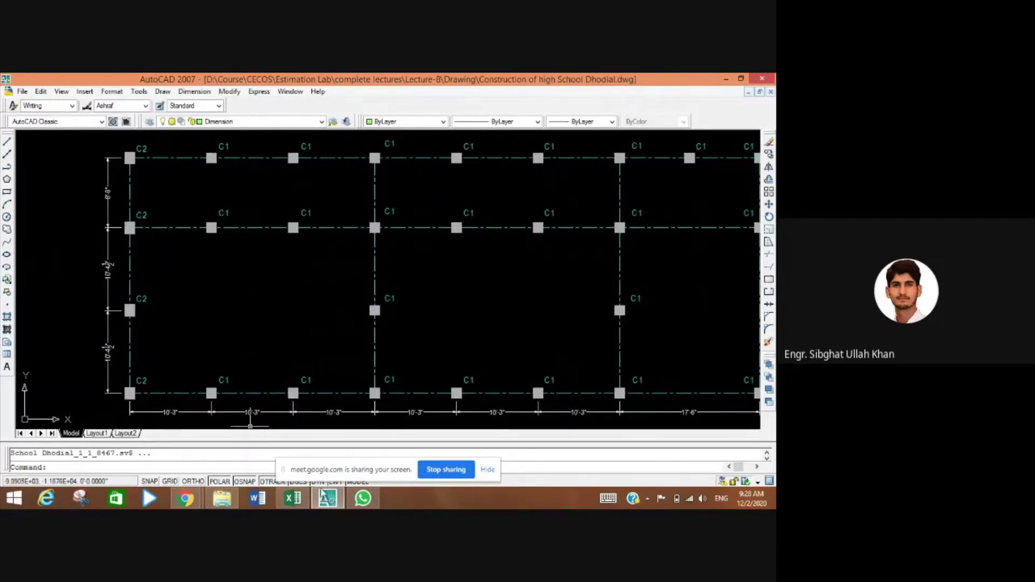
- Switch to the Excel workbook and review the C 1 and C 2 column counts and dimensions under Sand Filling Above Ground Level
{"action": "left_click", "coordinate": [293, 499]}
{"action": "left_click", "coordinate": [288, 337]}
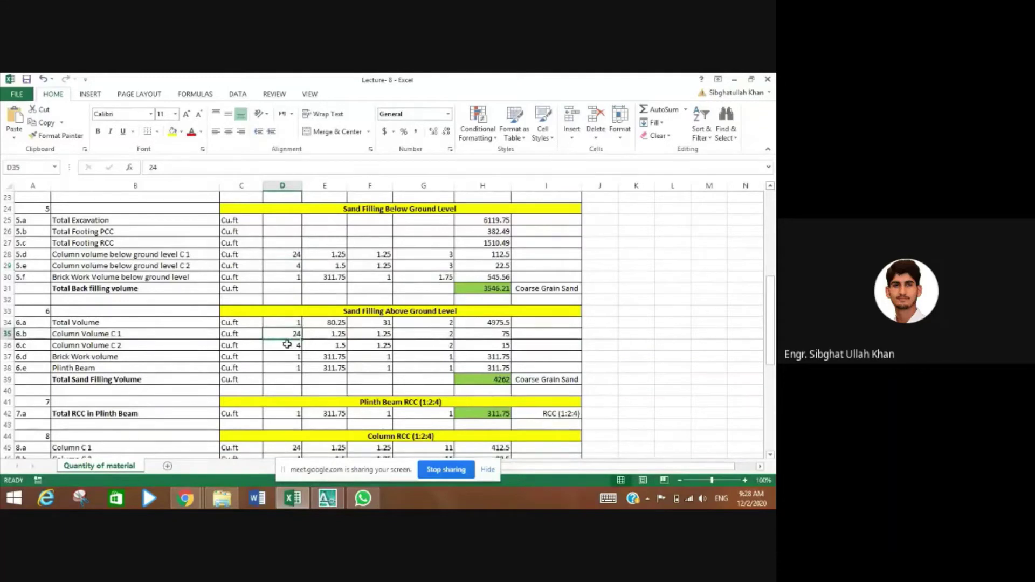
{"action": "left_click", "coordinate": [286, 347]}
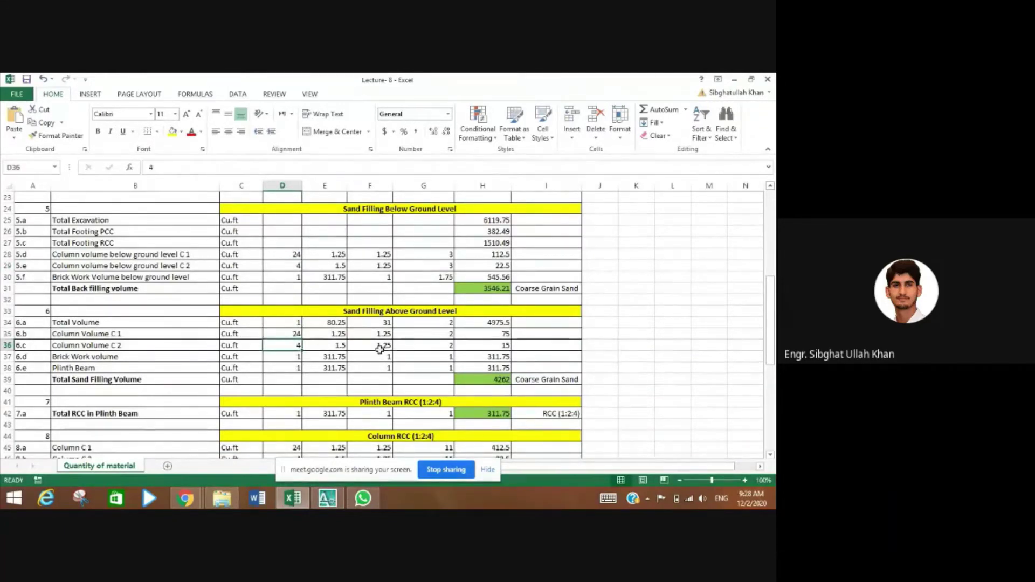
{"action": "left_click", "coordinate": [336, 336]}
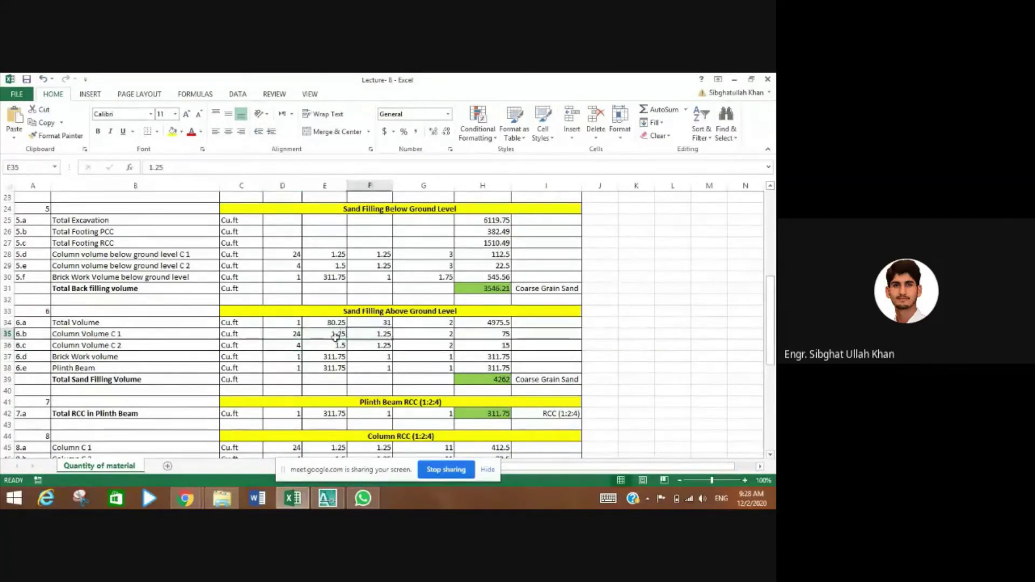
{"action": "left_click", "coordinate": [359, 336]}
{"action": "left_click", "coordinate": [331, 344]}
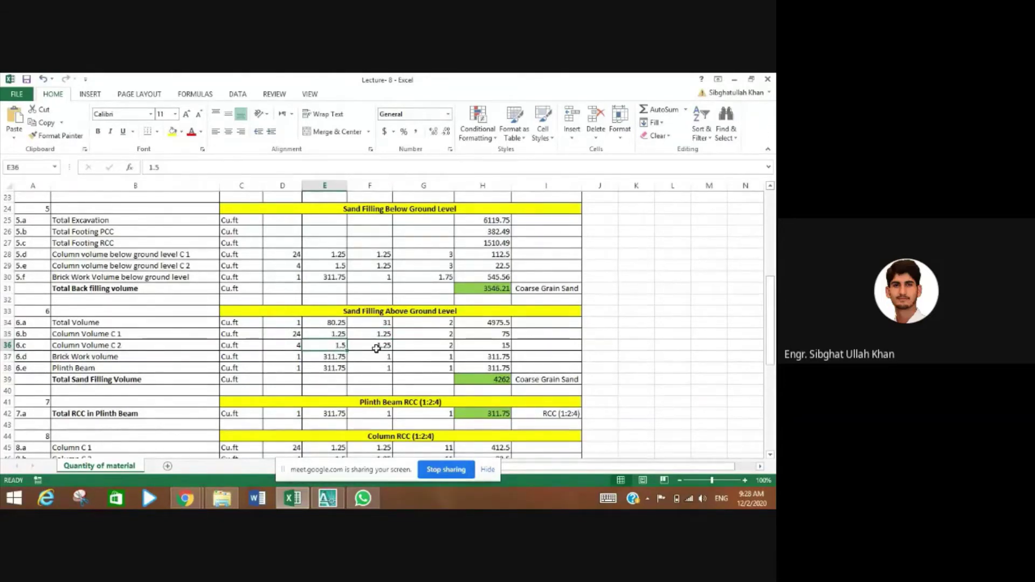
{"action": "left_click", "coordinate": [437, 335]}
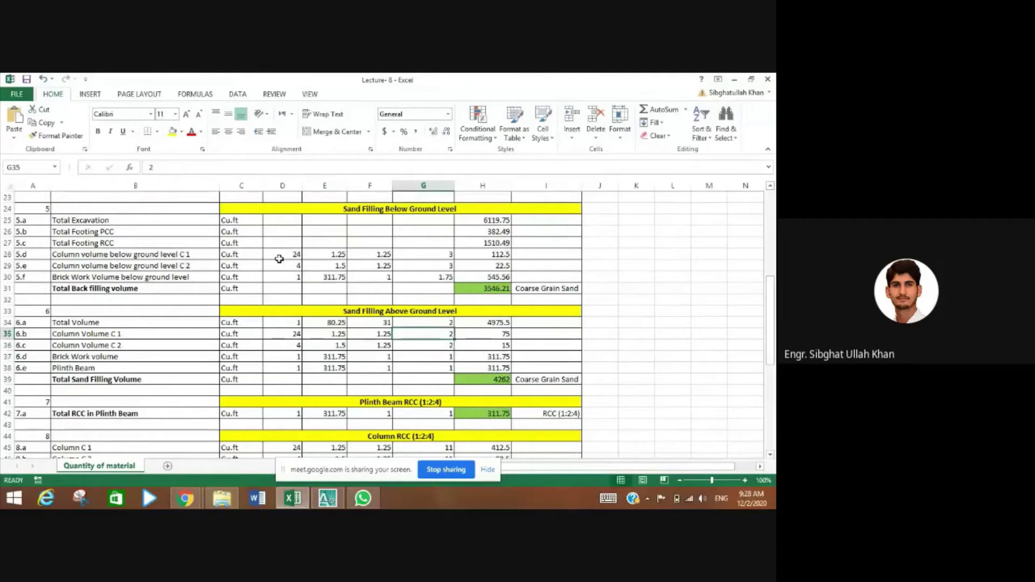
- Check the C 1 and C 2 column lengths in E28 and E29 and the C 1 height in G28
{"action": "left_click", "coordinate": [319, 256]}
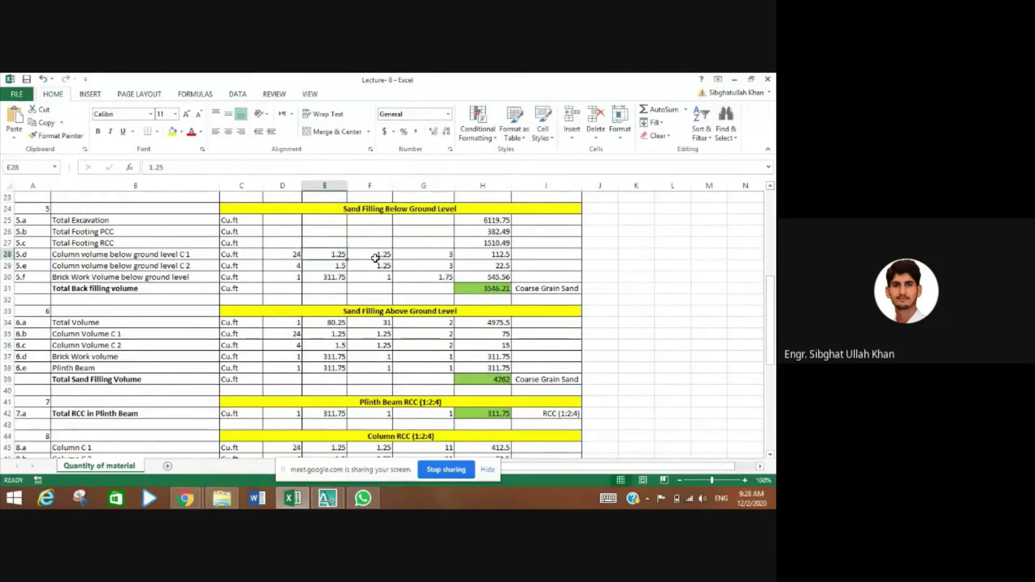
{"action": "left_click", "coordinate": [336, 266]}
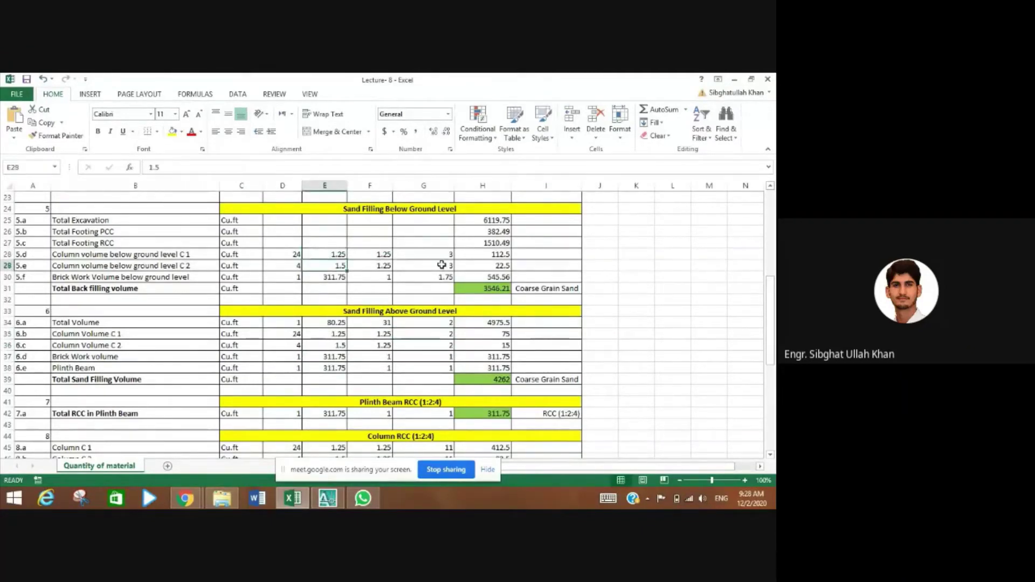
{"action": "left_click", "coordinate": [435, 254]}
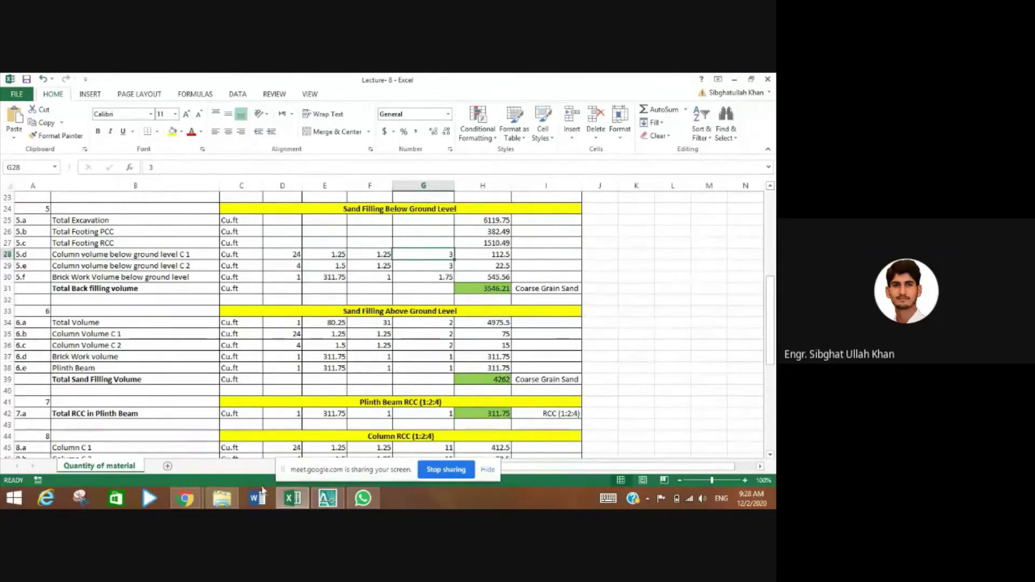
- Return to the AutoCAD drawing and examine the column height between footing and ground level in Foundation Section at B-B, selecting the G.L. line
{"action": "left_click", "coordinate": [327, 498]}
{"action": "scroll", "coordinate": [179, 351], "scroll_direction": "down", "scroll_amount": 5}
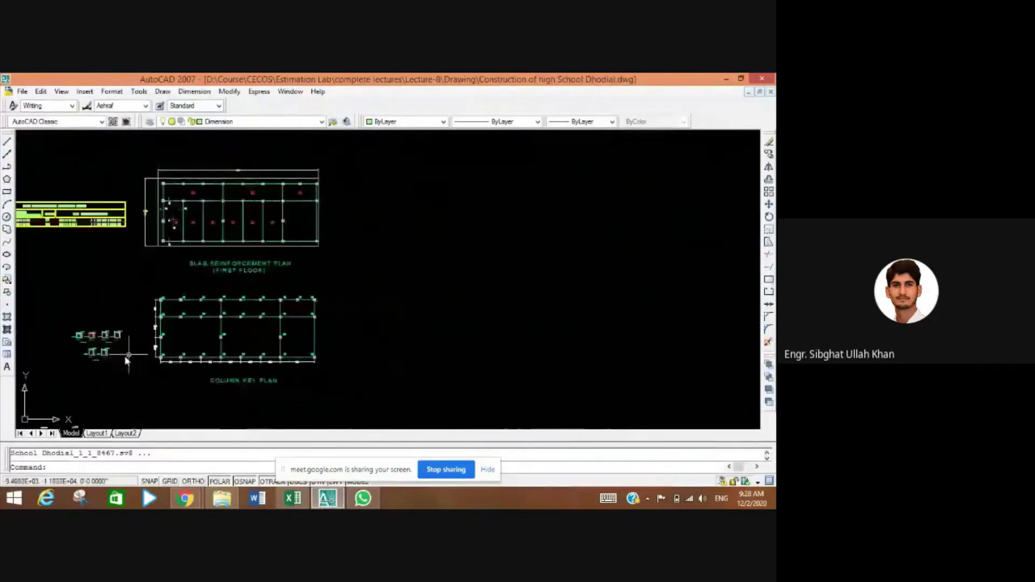
{"action": "scroll", "coordinate": [116, 360], "scroll_direction": "down", "scroll_amount": 4}
{"action": "mouse_move", "coordinate": [231, 398]}
{"action": "left_mouse_down"}
{"action": "mouse_move", "coordinate": [325, 277]}
{"action": "mouse_move", "coordinate": [338, 365]}
{"action": "left_mouse_up"}
{"action": "scroll", "coordinate": [303, 361], "scroll_direction": "up", "scroll_amount": 8}
{"action": "scroll", "coordinate": [356, 351], "scroll_direction": "down", "scroll_amount": 5}
{"action": "left_click_drag", "start_coordinate": [365, 324], "coordinate": [354, 397]}
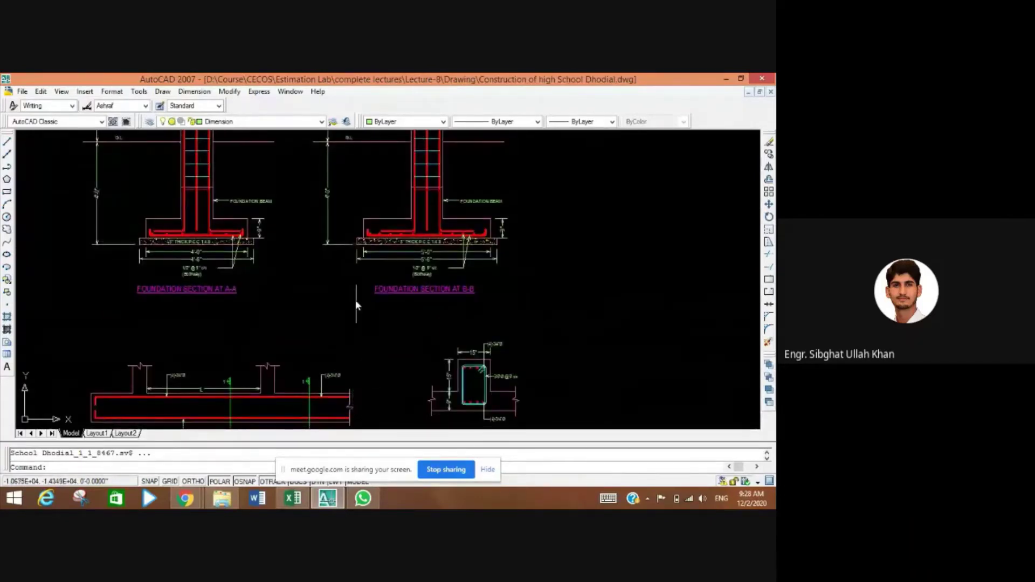
{"action": "scroll", "coordinate": [350, 275], "scroll_direction": "up", "scroll_amount": 3}
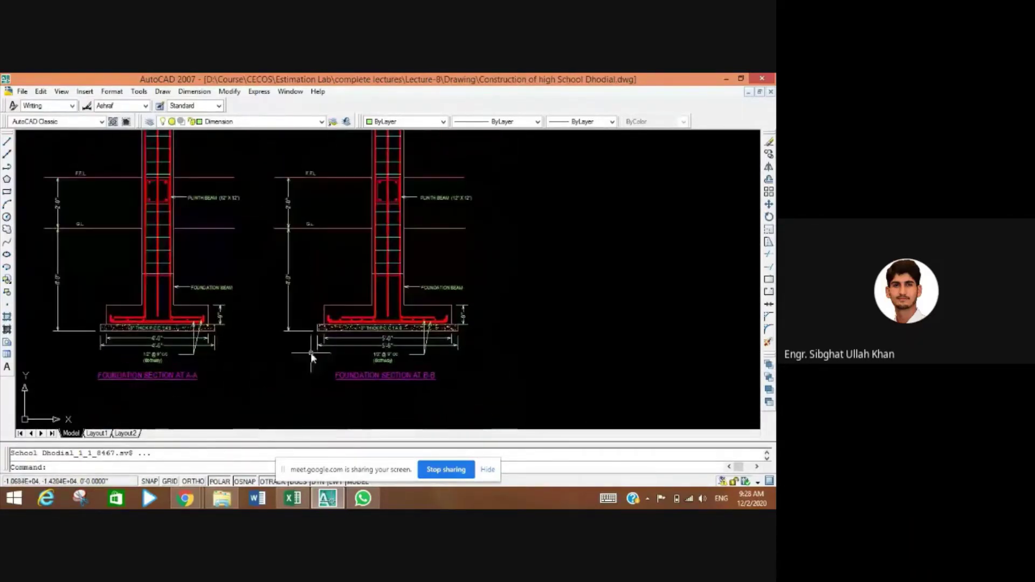
{"action": "mouse_move", "coordinate": [300, 266]}
{"action": "left_mouse_down"}
{"action": "mouse_move", "coordinate": [261, 339]}
{"action": "mouse_move", "coordinate": [242, 345]}
{"action": "left_mouse_up"}
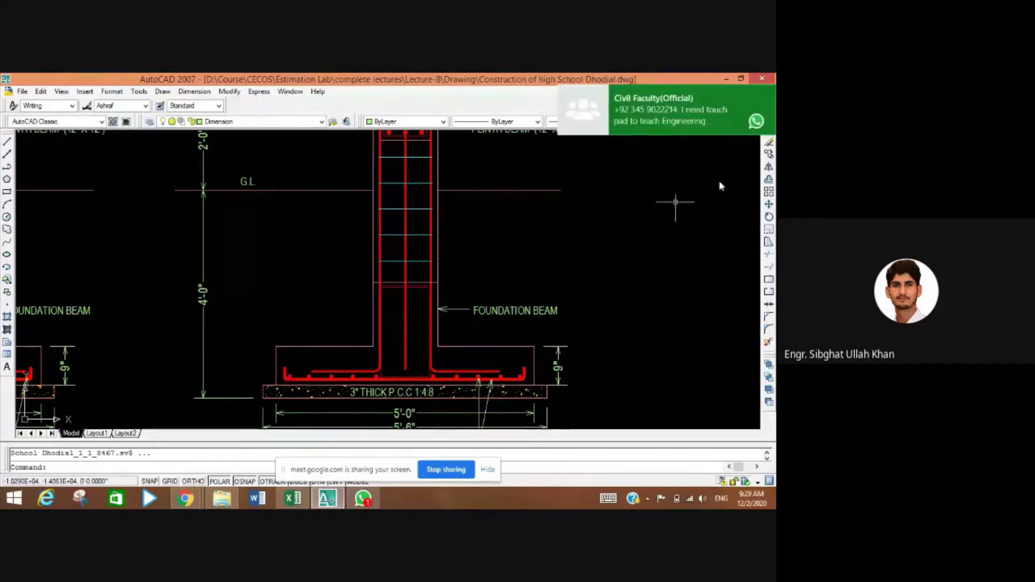
{"action": "left_click", "coordinate": [768, 96]}
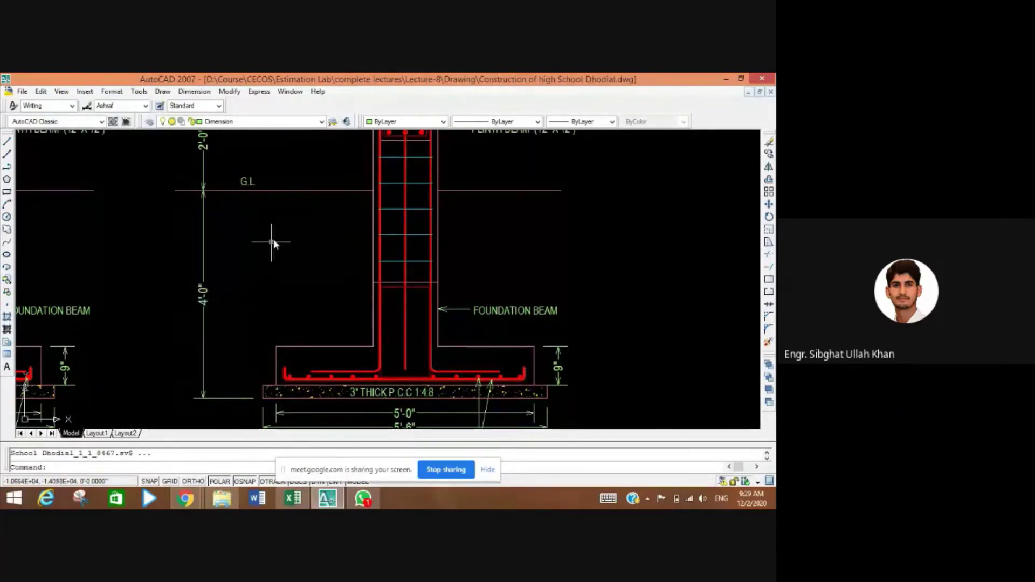
{"action": "left_click", "coordinate": [329, 192]}
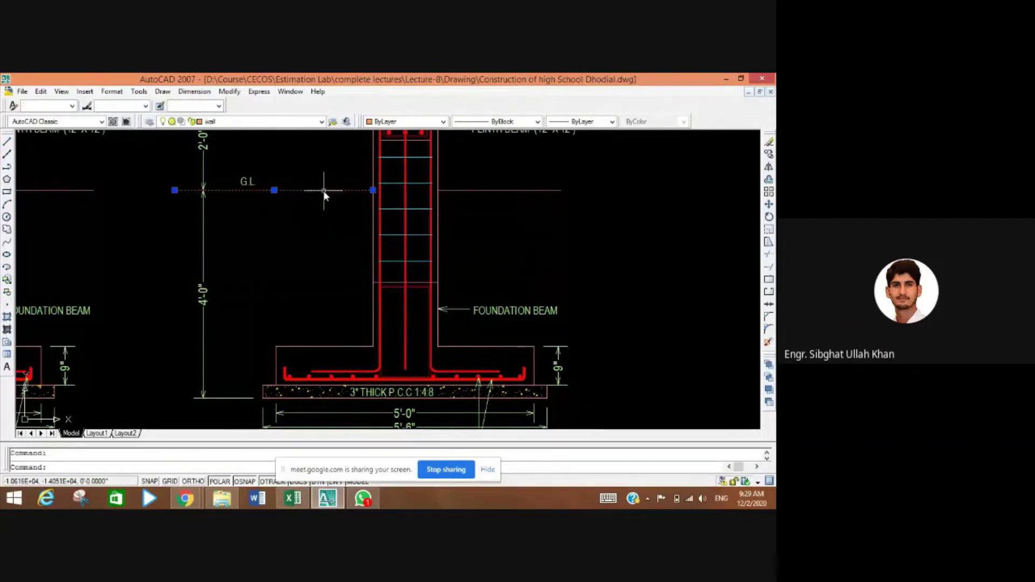
- Switch back to Excel and inspect the cells referenced by the column C 1 below-ground volume formula in H28
{"action": "left_click", "coordinate": [293, 498]}
{"action": "left_click", "coordinate": [431, 254]}
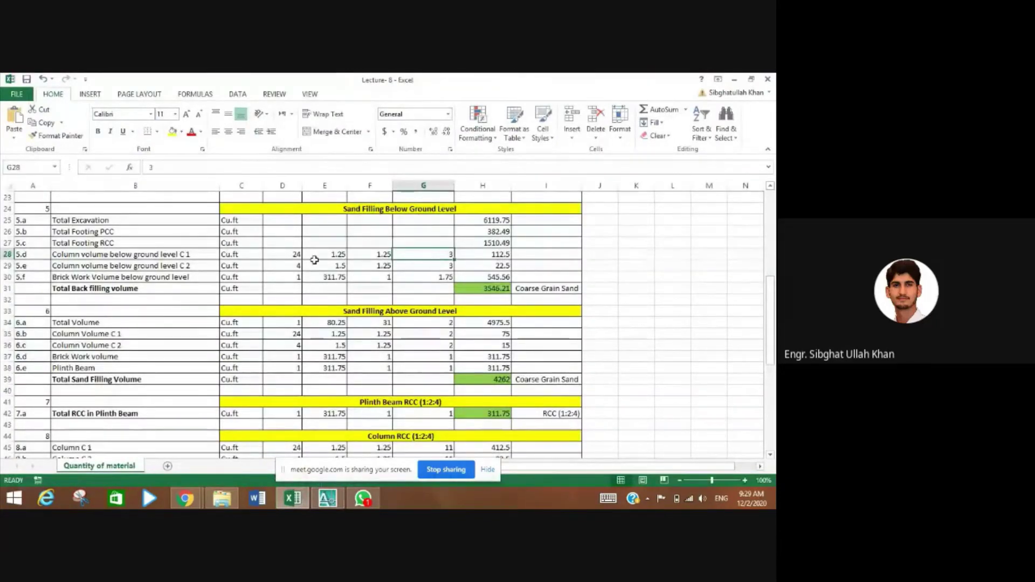
{"action": "left_click", "coordinate": [493, 252]}
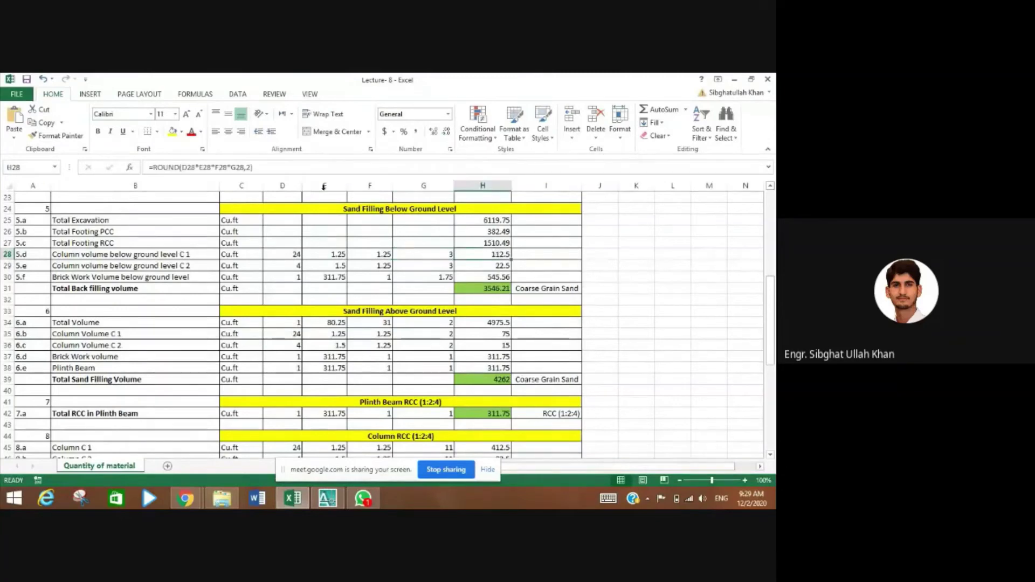
{"action": "key", "text": "F2"}
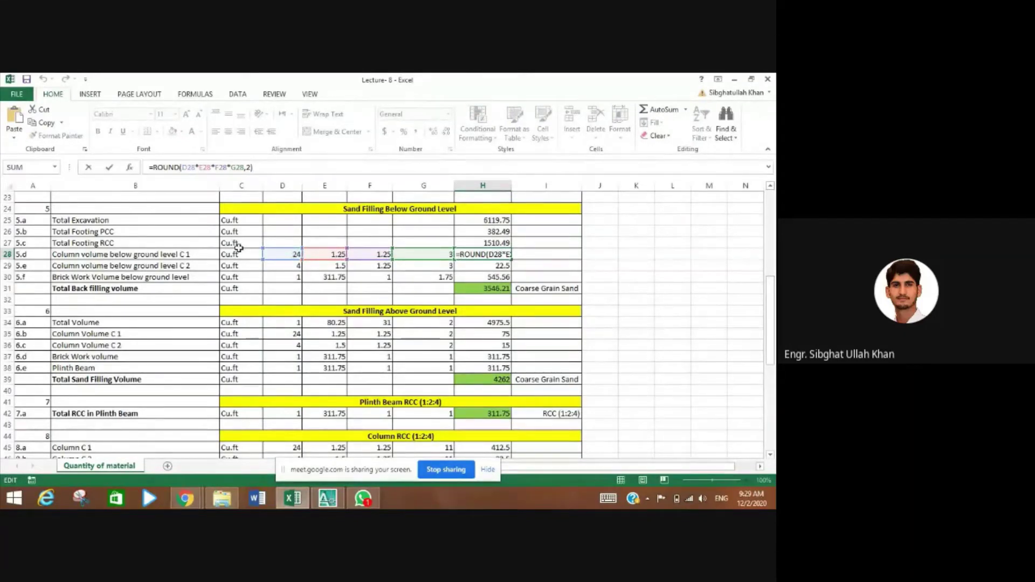
{"action": "key", "text": "Return"}
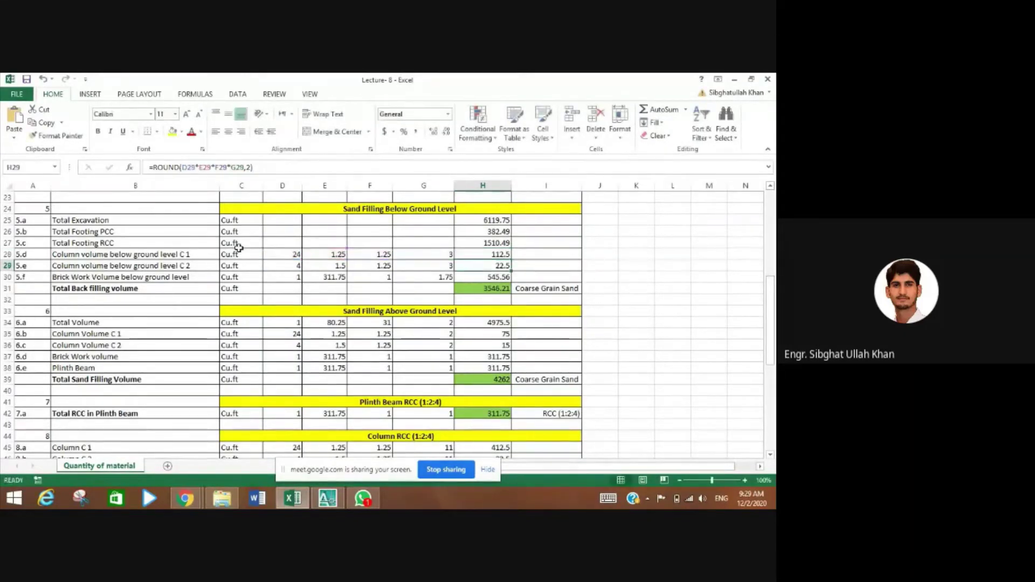
{"action": "left_click", "coordinate": [184, 254]}
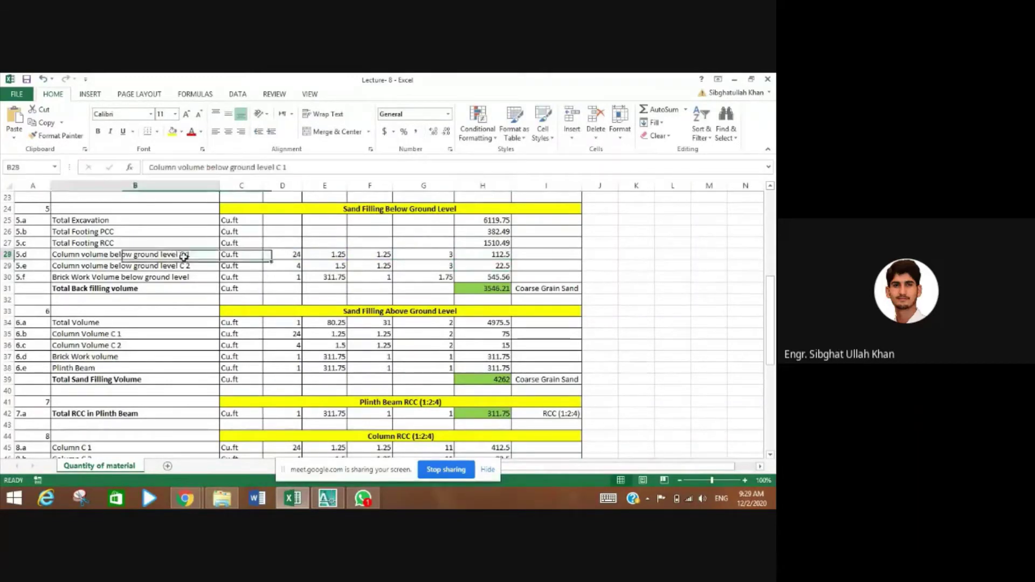
- Review the column C 2 count, dimensions and volume formula across D29 to H29, and select the Brick Work Volume below ground level label
{"action": "left_click", "coordinate": [291, 268]}
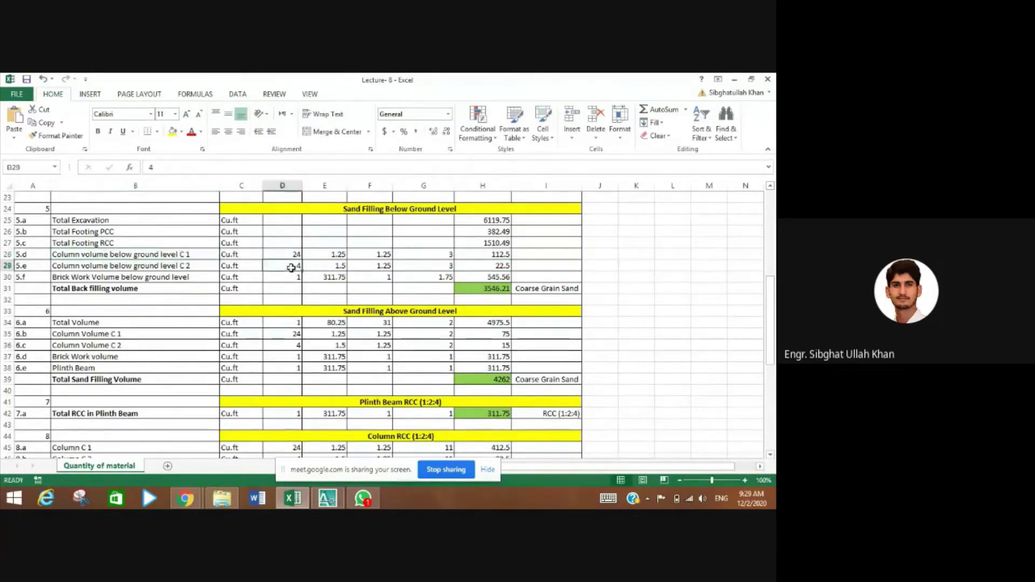
{"action": "left_click", "coordinate": [327, 268]}
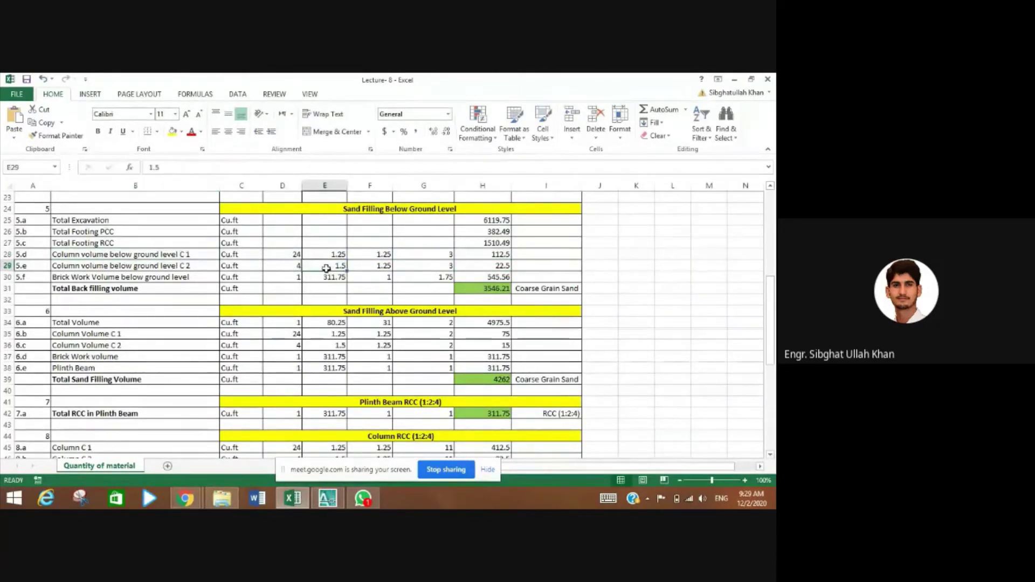
{"action": "left_click", "coordinate": [367, 268]}
{"action": "left_click", "coordinate": [449, 268]}
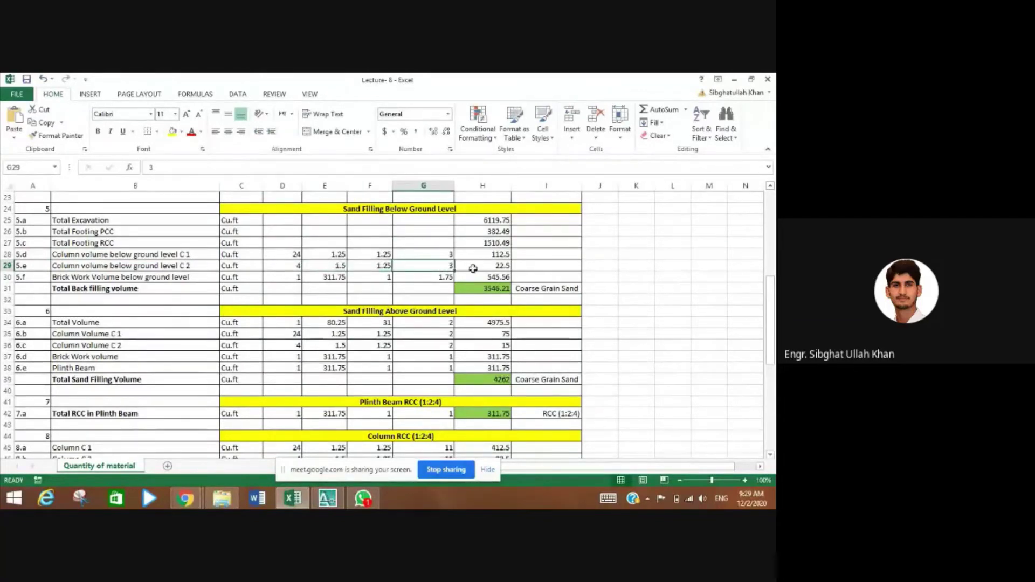
{"action": "left_click", "coordinate": [473, 268]}
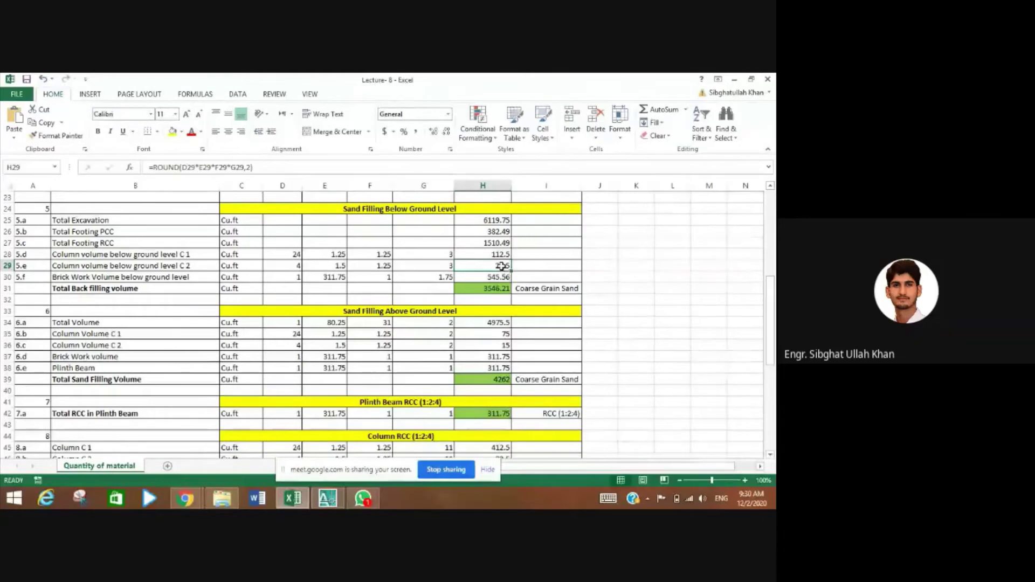
{"action": "left_click", "coordinate": [187, 278]}
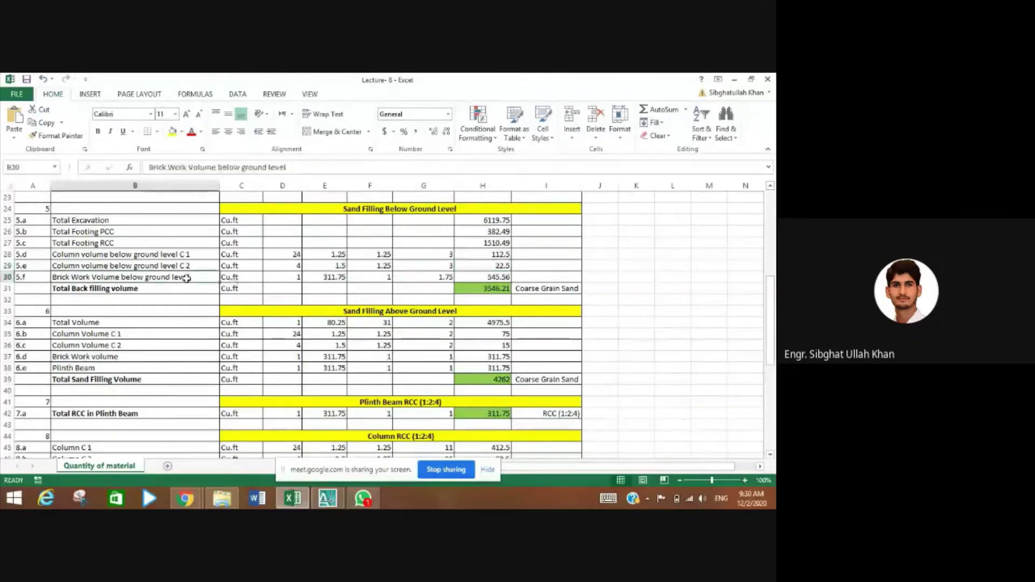
- Review the brick work length, width and height below ground level in E30 to G30, comparing the length with the rows above
{"action": "left_click", "coordinate": [333, 278]}
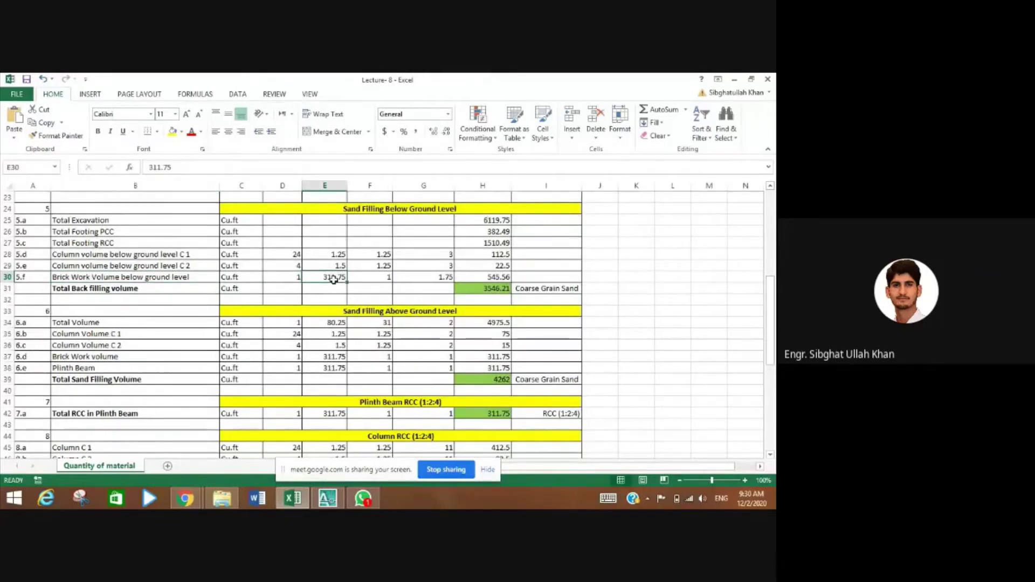
{"action": "scroll", "coordinate": [333, 279], "scroll_direction": "up", "scroll_amount": 4}
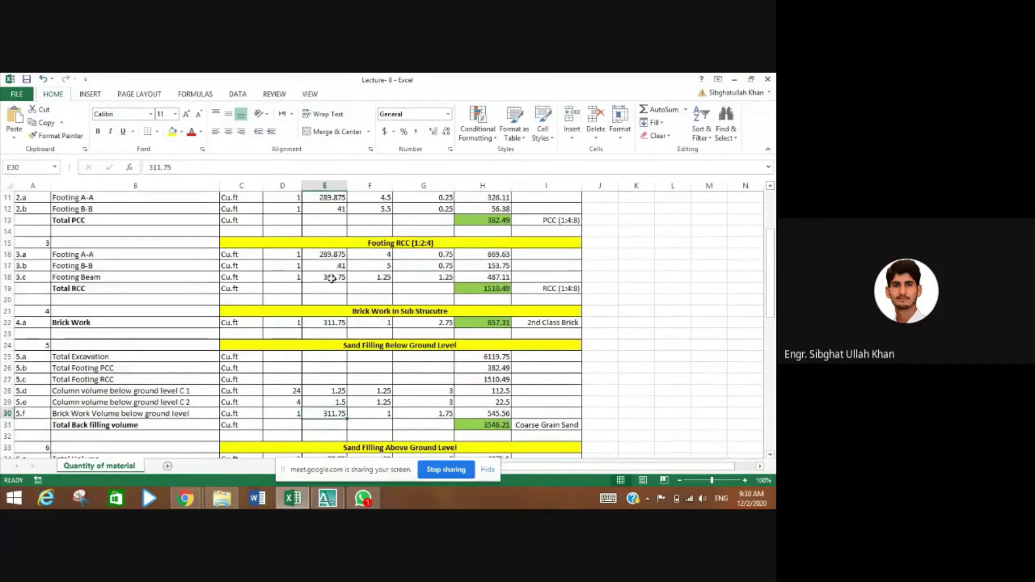
{"action": "scroll", "coordinate": [333, 315], "scroll_direction": "down", "scroll_amount": 2}
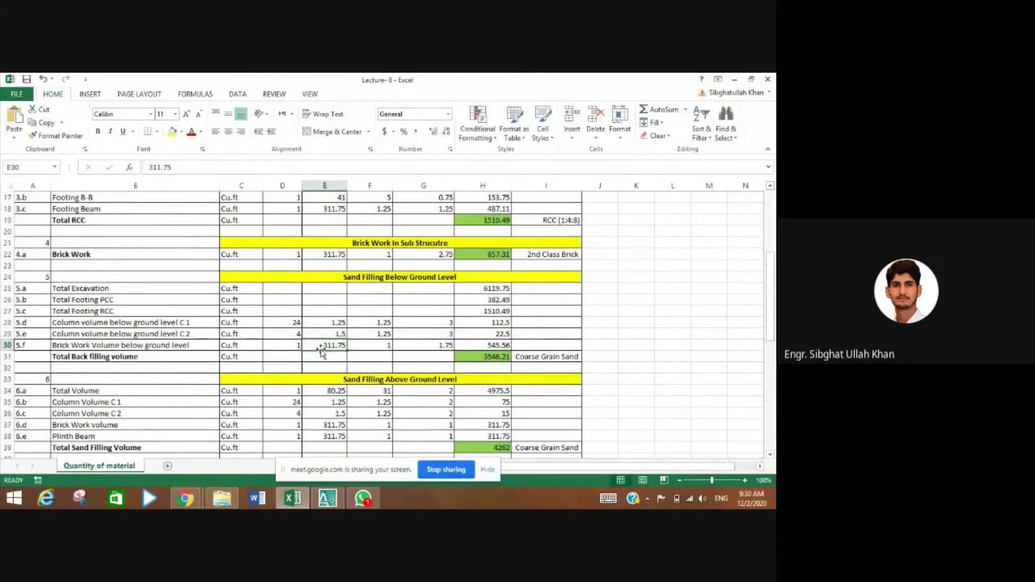
{"action": "scroll", "coordinate": [322, 352], "scroll_direction": "down", "scroll_amount": 2}
{"action": "left_click", "coordinate": [378, 280]}
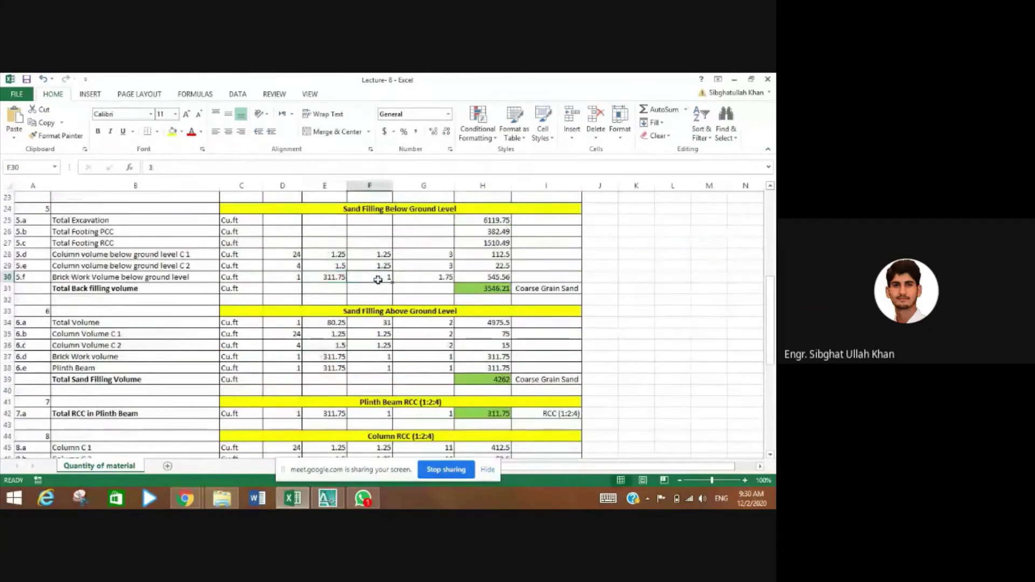
{"action": "left_click", "coordinate": [423, 278]}
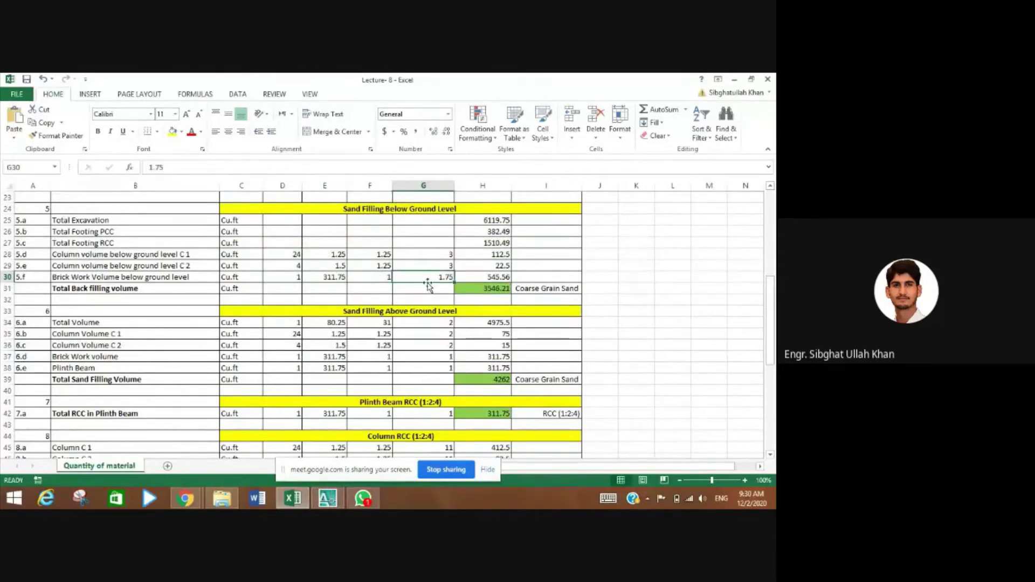
- Examine the column and foundation beam section in the AutoCAD drawing, and return to Excel to inspect the brick work volume formula in H30
{"action": "left_click", "coordinate": [325, 495]}
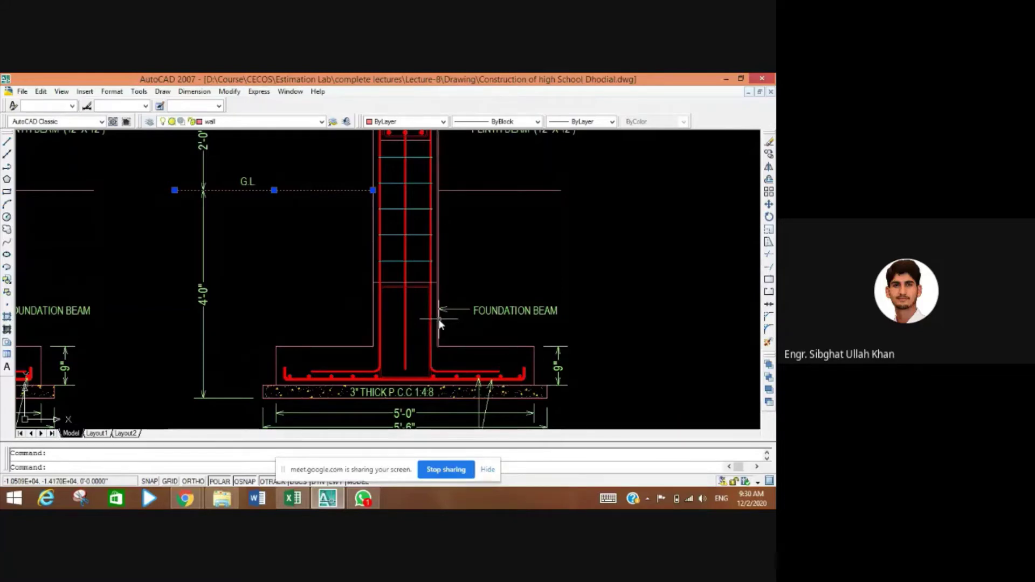
{"action": "left_click", "coordinate": [291, 499]}
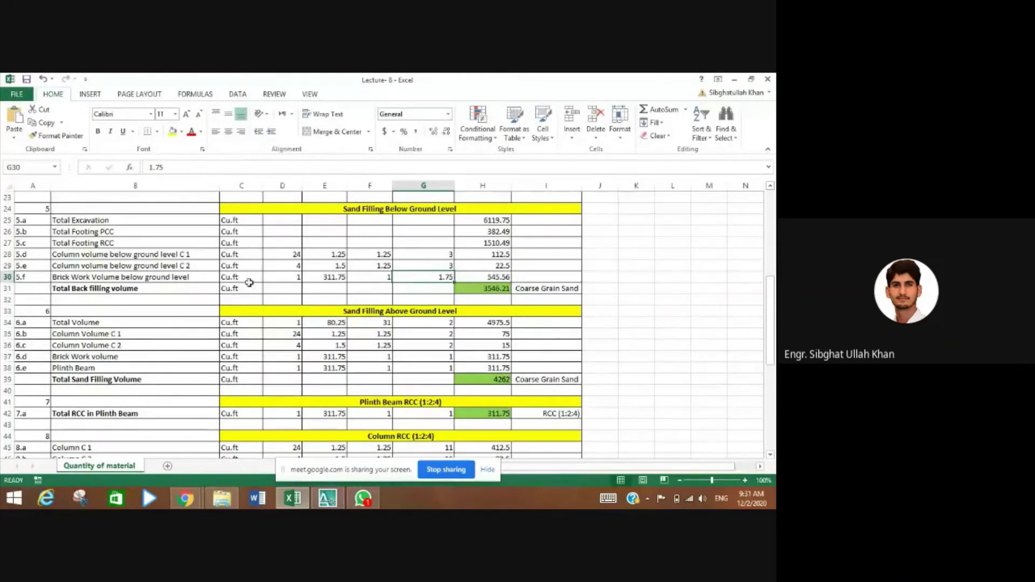
{"action": "left_click", "coordinate": [501, 277]}
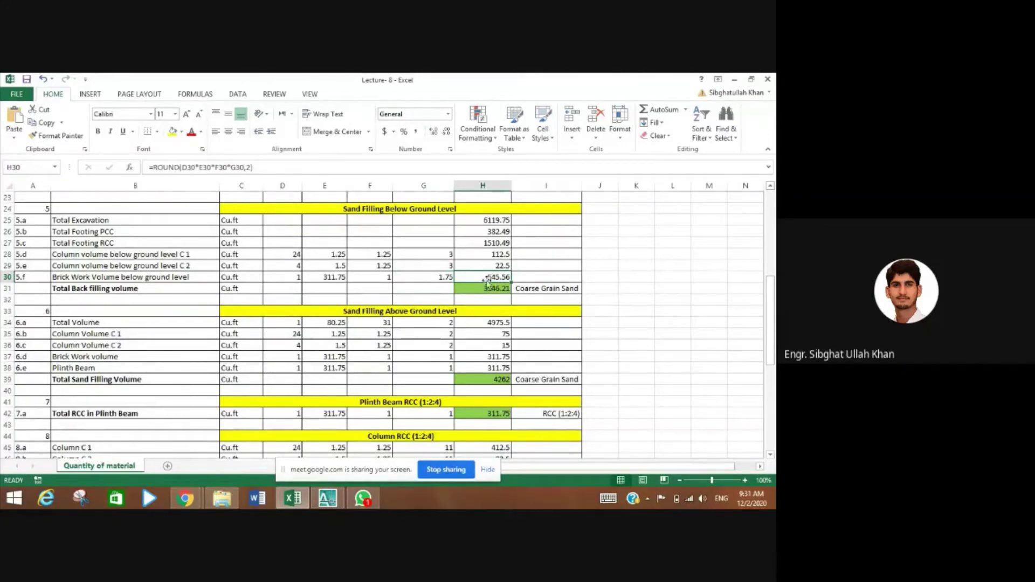
- Inspect the cells referenced by the Total Back filling volume formula in H31, leaving the formula as it is
{"action": "left_click", "coordinate": [483, 288]}
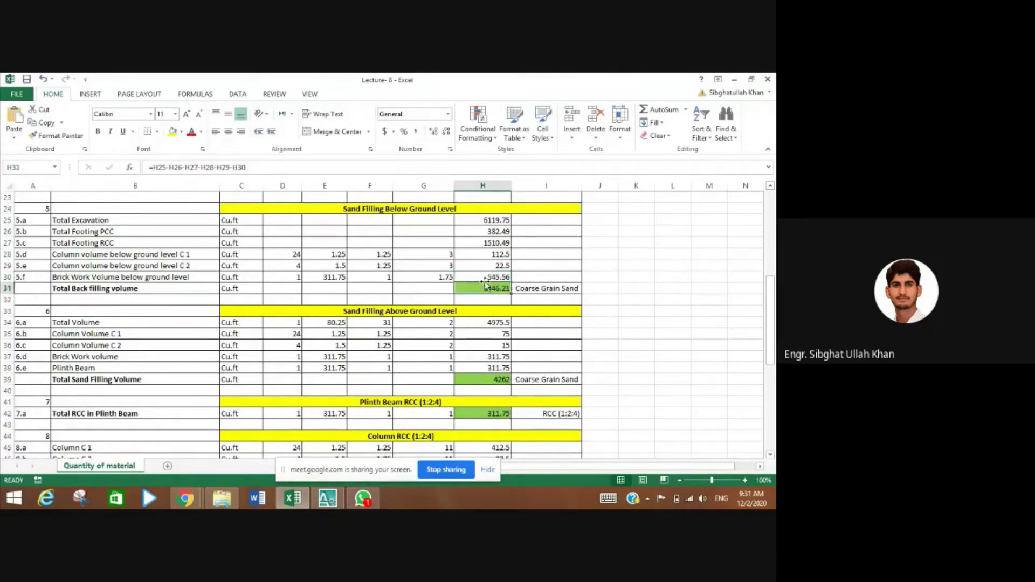
{"action": "left_click", "coordinate": [411, 167]}
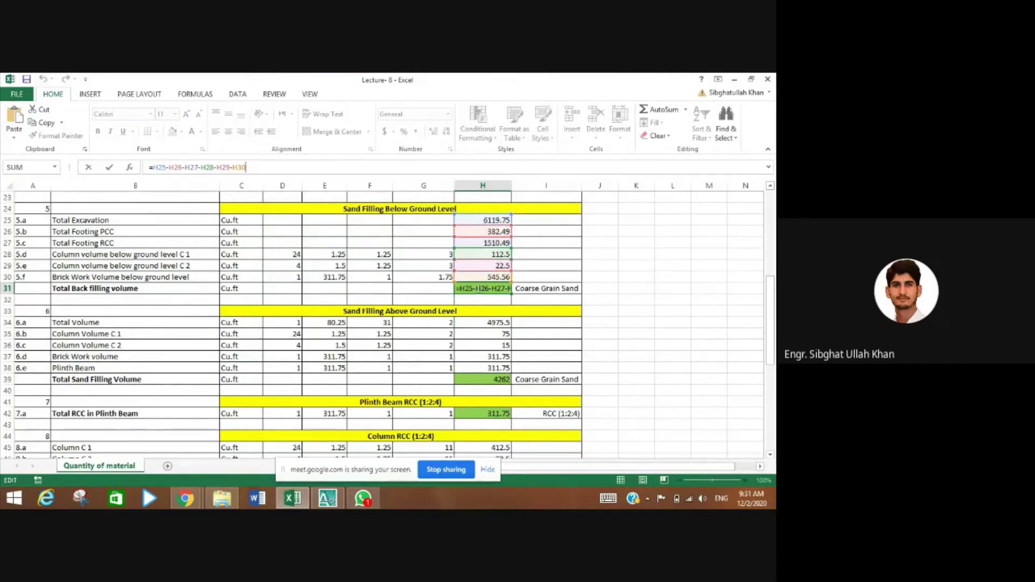
{"action": "key", "text": "Return"}
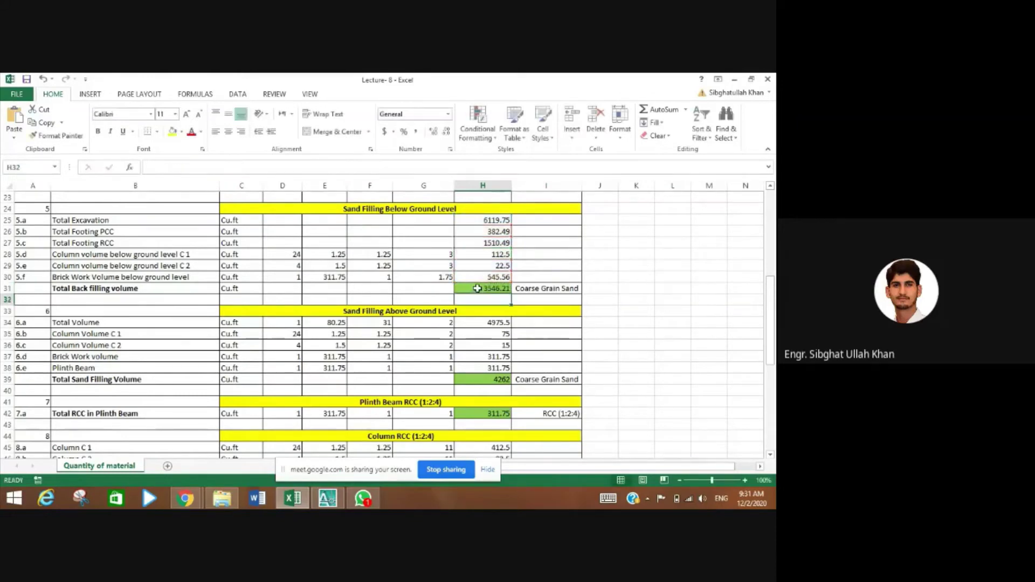
{"action": "left_click", "coordinate": [477, 289]}
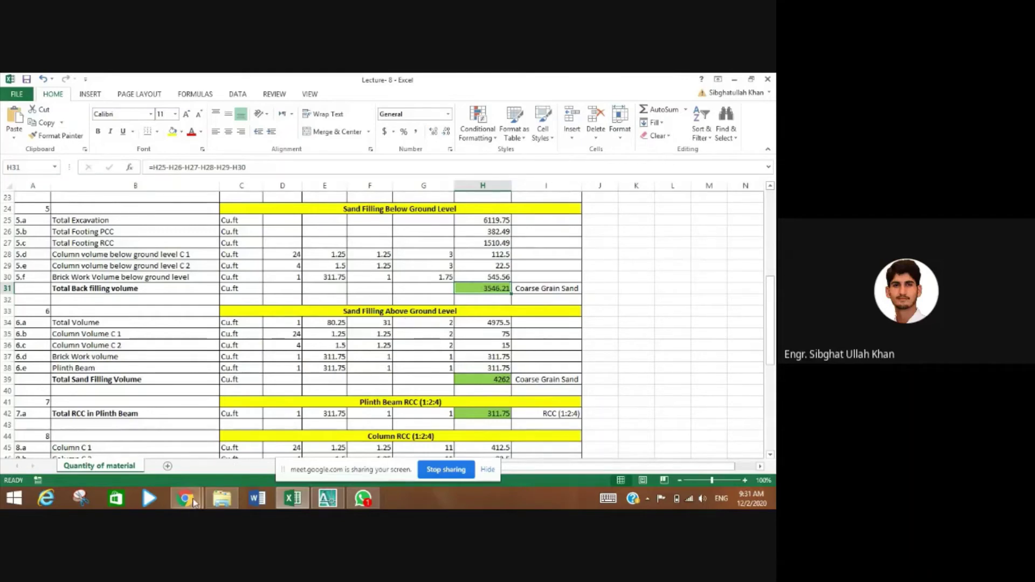
- Switch to the Google Meet window to check on the class, and return to the Excel quantity sheet
{"action": "mouse_move", "coordinate": [186, 498]}
{"action": "left_click", "coordinate": [137, 438]}
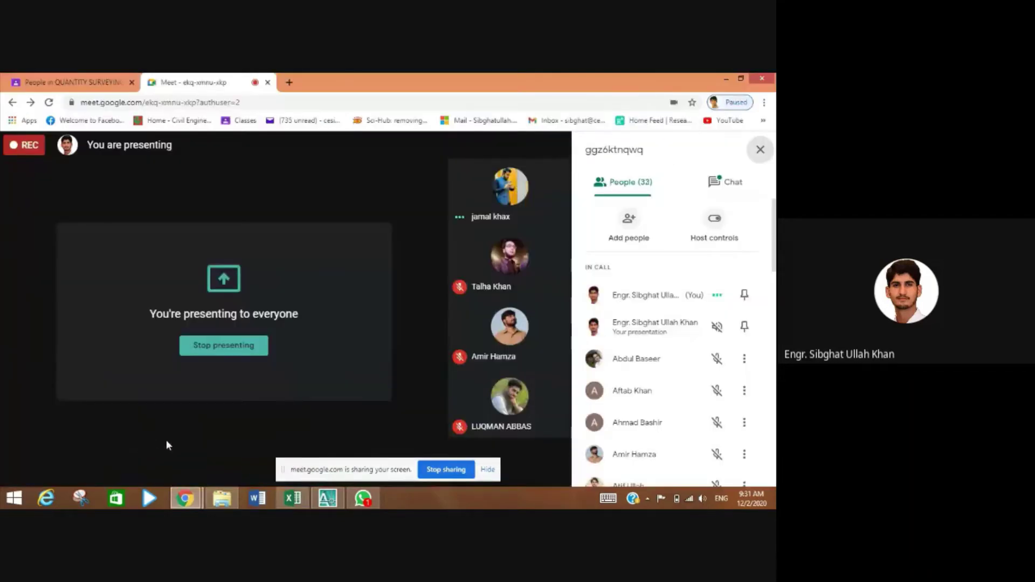
{"action": "left_click", "coordinate": [293, 499]}
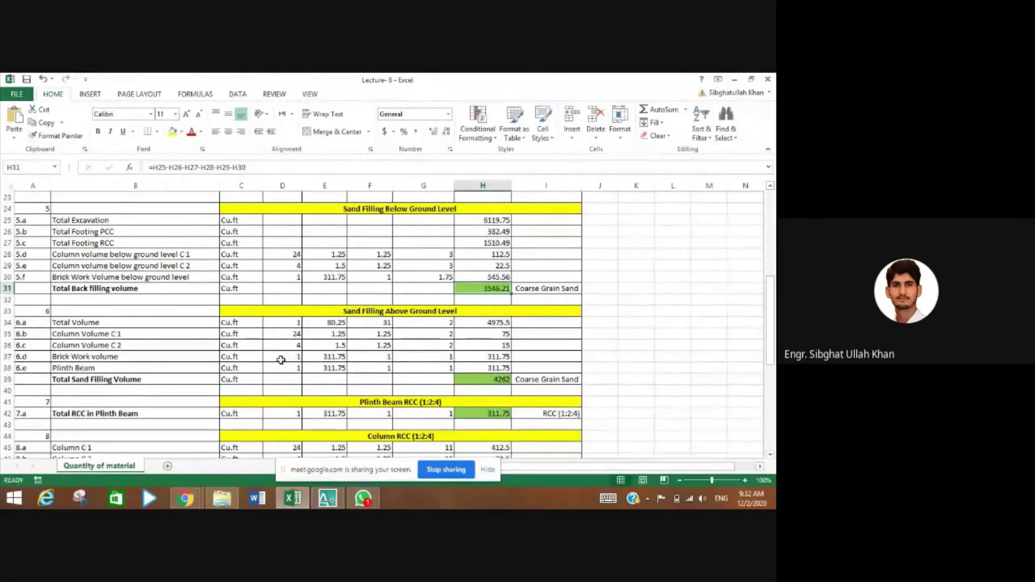
- Check the above-ground Total Volume length in E34, and switch to AutoCAD to locate the overall length dimension on the Ground Floor Plan
{"action": "left_click", "coordinate": [313, 323]}
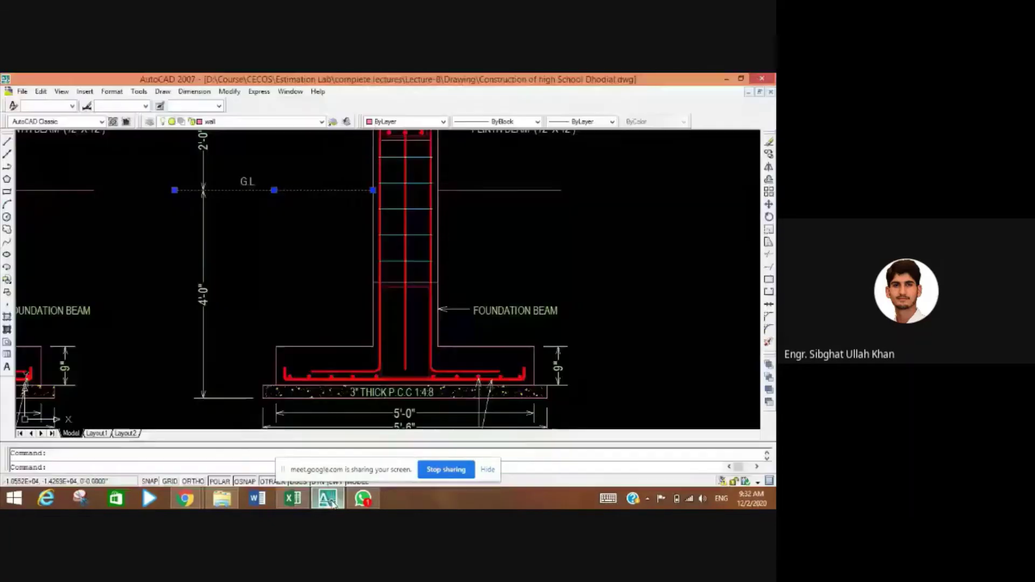
{"action": "left_click", "coordinate": [327, 498]}
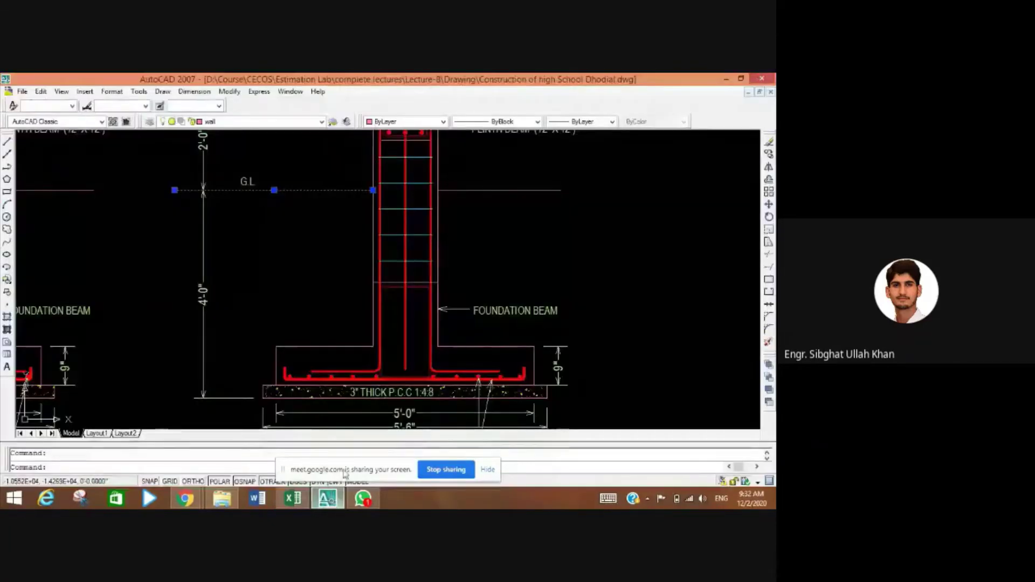
{"action": "scroll", "coordinate": [382, 367], "scroll_direction": "down", "scroll_amount": 4}
{"action": "scroll", "coordinate": [578, 308], "scroll_direction": "down", "scroll_amount": 4}
{"action": "left_click_drag", "start_coordinate": [613, 300], "coordinate": [427, 300]}
{"action": "scroll", "coordinate": [437, 226], "scroll_direction": "up", "scroll_amount": 3}
{"action": "scroll", "coordinate": [437, 226], "scroll_direction": "up", "scroll_amount": 5}
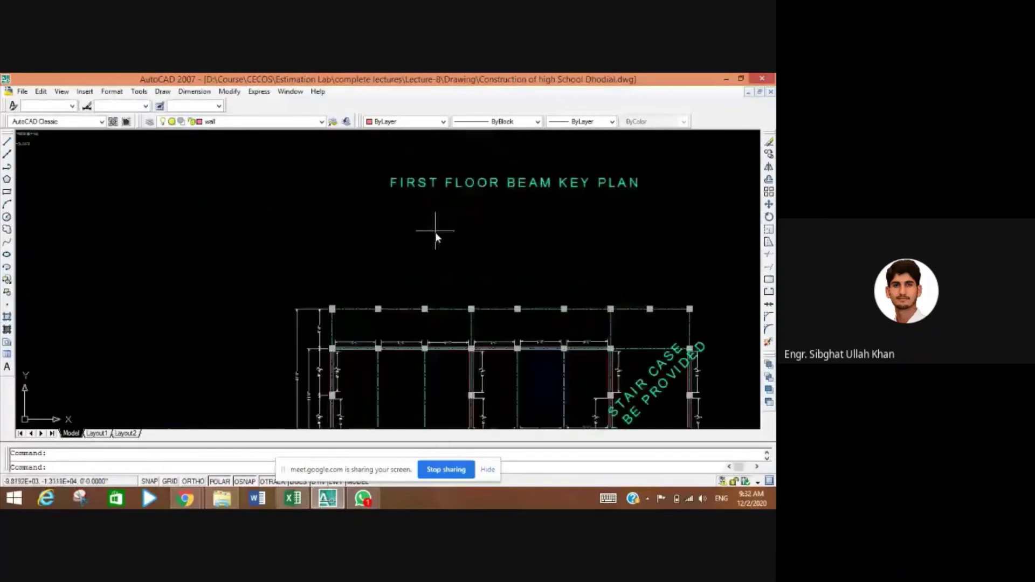
{"action": "scroll", "coordinate": [435, 226], "scroll_direction": "down", "scroll_amount": 3}
{"action": "scroll", "coordinate": [442, 392], "scroll_direction": "up", "scroll_amount": 4}
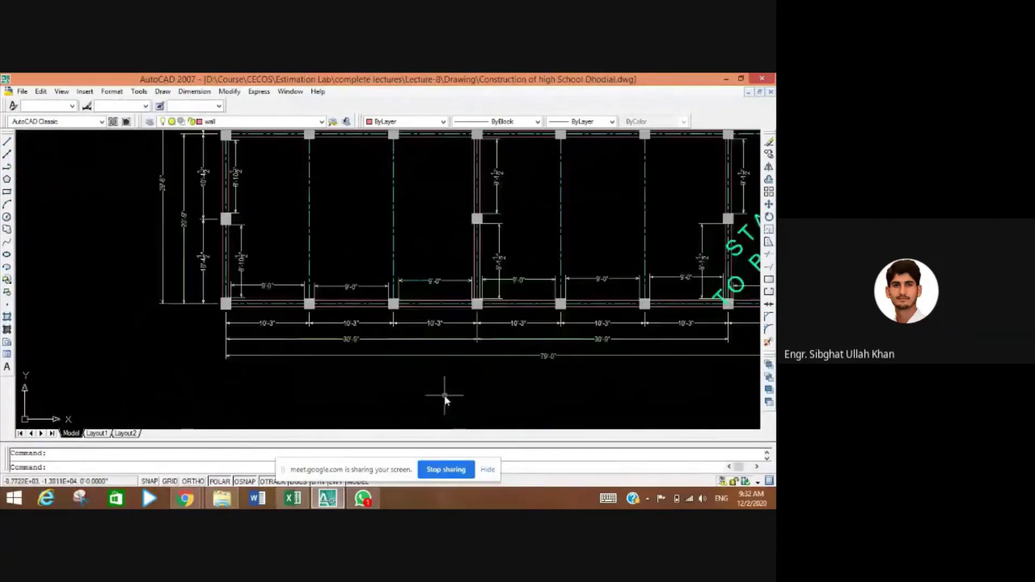
{"action": "scroll", "coordinate": [480, 393], "scroll_direction": "up", "scroll_amount": 2}
{"action": "scroll", "coordinate": [485, 380], "scroll_direction": "down", "scroll_amount": 3}
{"action": "left_click_drag", "start_coordinate": [485, 374], "coordinate": [342, 367]}
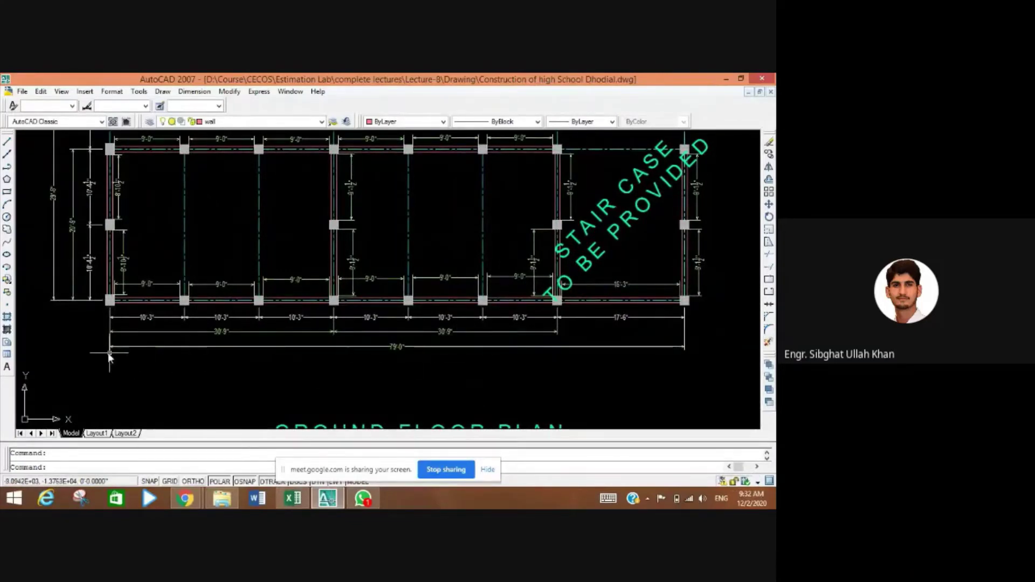
- Examine the overall building length dimension on the Ground Floor Plan and the corner columns where it starts and ends
{"action": "scroll", "coordinate": [392, 353], "scroll_direction": "up", "scroll_amount": 5}
{"action": "scroll", "coordinate": [393, 353], "scroll_direction": "up", "scroll_amount": 1}
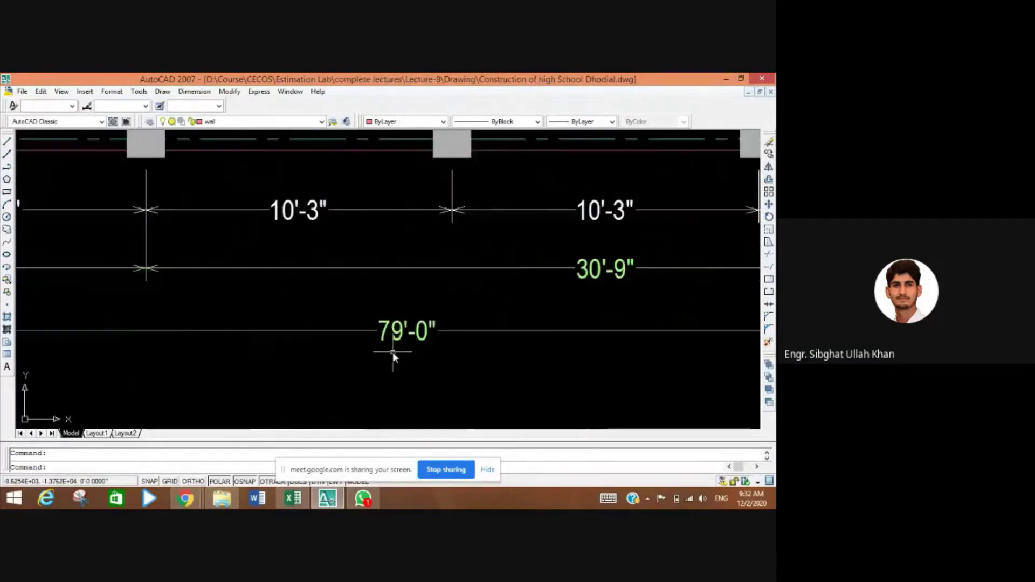
{"action": "scroll", "coordinate": [393, 353], "scroll_direction": "down", "scroll_amount": 3}
{"action": "scroll", "coordinate": [259, 352], "scroll_direction": "down", "scroll_amount": 4}
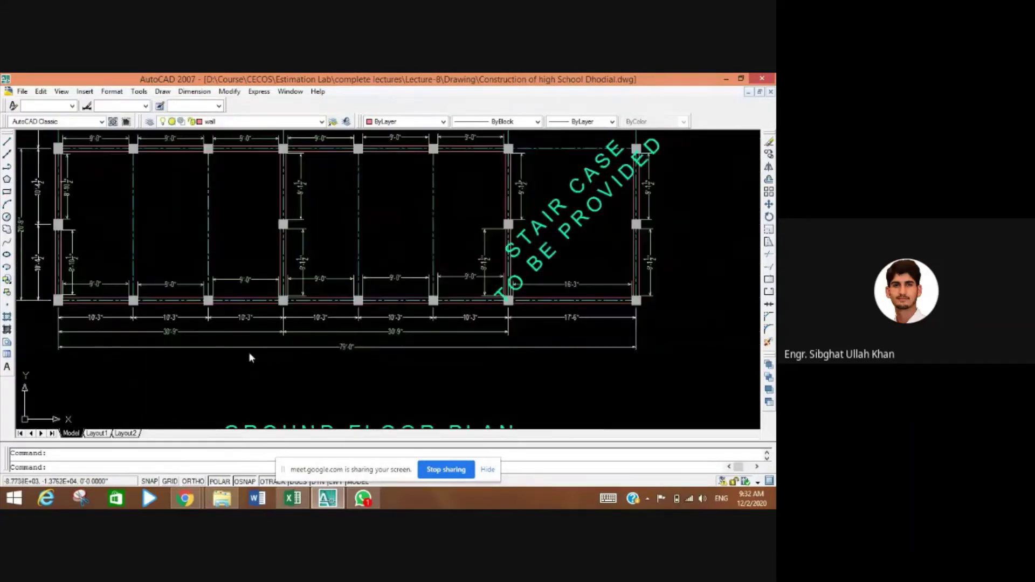
{"action": "scroll", "coordinate": [41, 312], "scroll_direction": "up", "scroll_amount": 5}
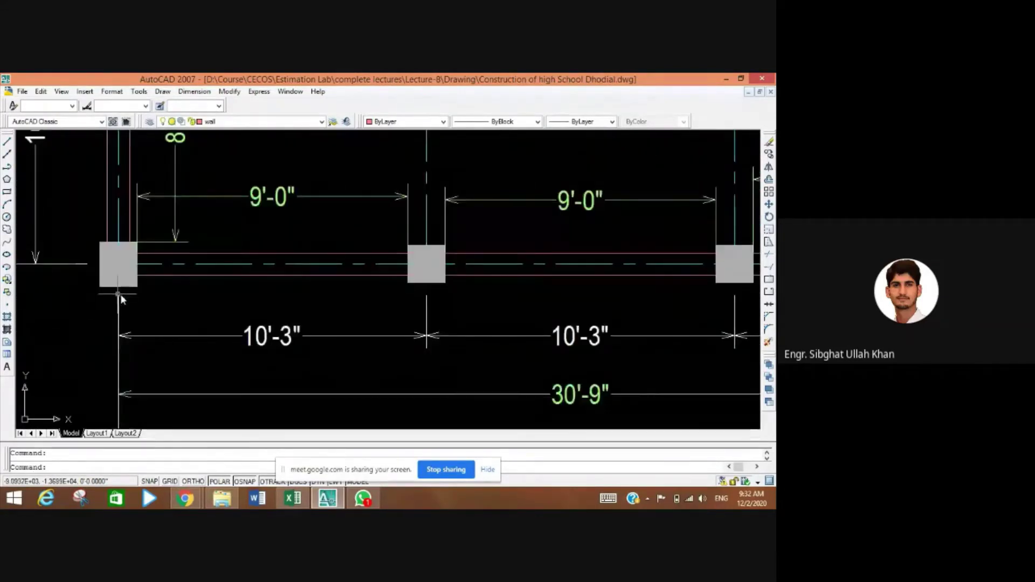
{"action": "scroll", "coordinate": [117, 300], "scroll_direction": "down", "scroll_amount": 5}
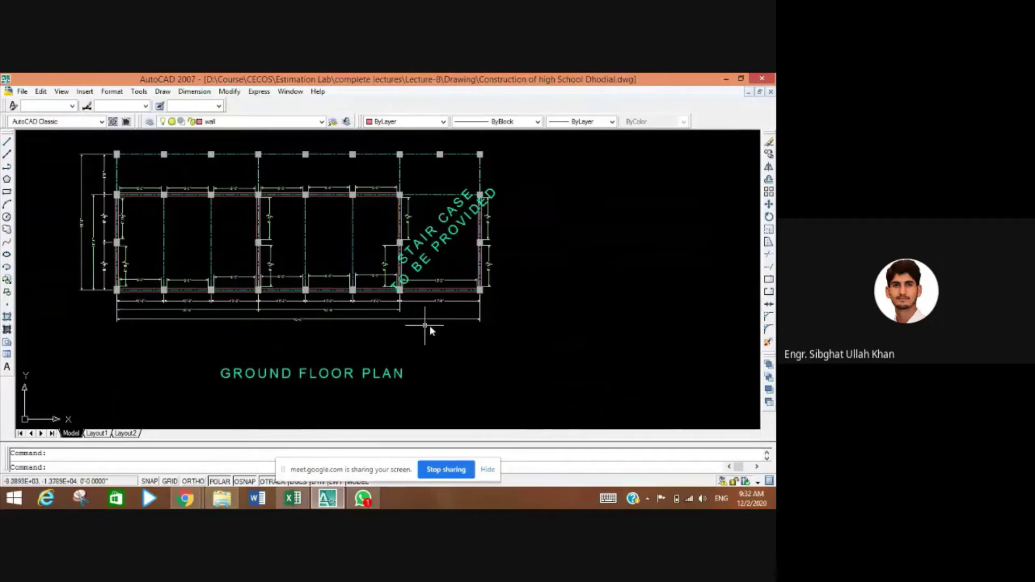
{"action": "scroll", "coordinate": [472, 304], "scroll_direction": "up", "scroll_amount": 6}
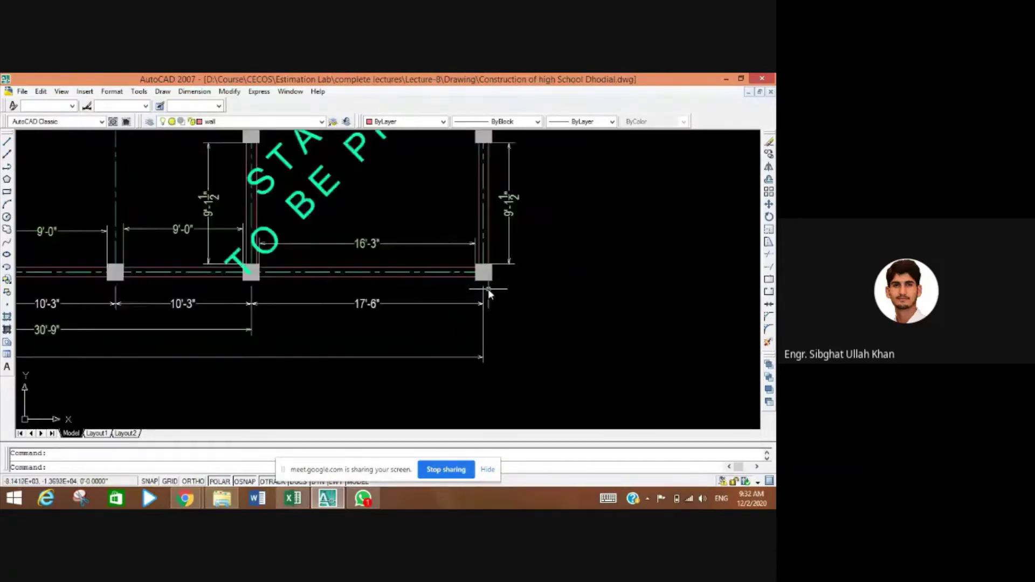
{"action": "scroll", "coordinate": [473, 291], "scroll_direction": "down", "scroll_amount": 2}
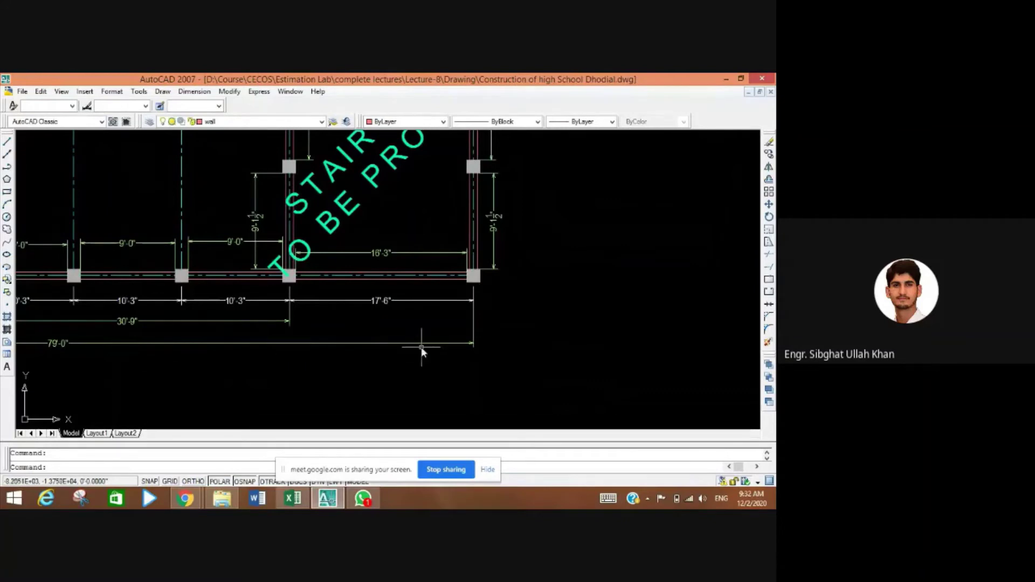
{"action": "scroll", "coordinate": [196, 362], "scroll_direction": "down", "scroll_amount": 3}
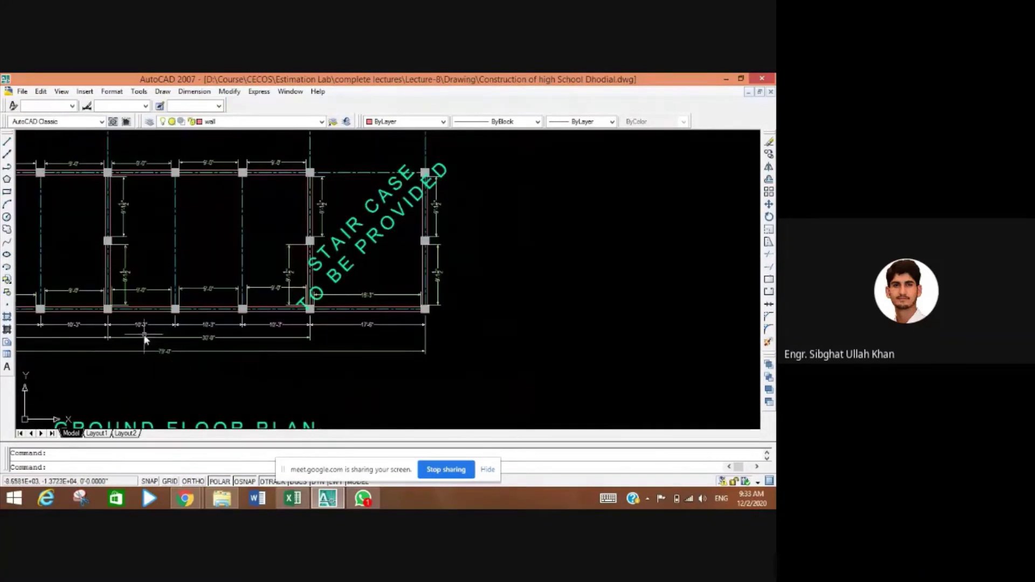
- Trace the centre-to-centre bay dimensions along the Ground Floor Plan's lower wall and relate them and the end column to the overall length
{"action": "left_click_drag", "start_coordinate": [104, 381], "coordinate": [247, 377]}
{"action": "scroll", "coordinate": [325, 360], "scroll_direction": "up", "scroll_amount": 3}
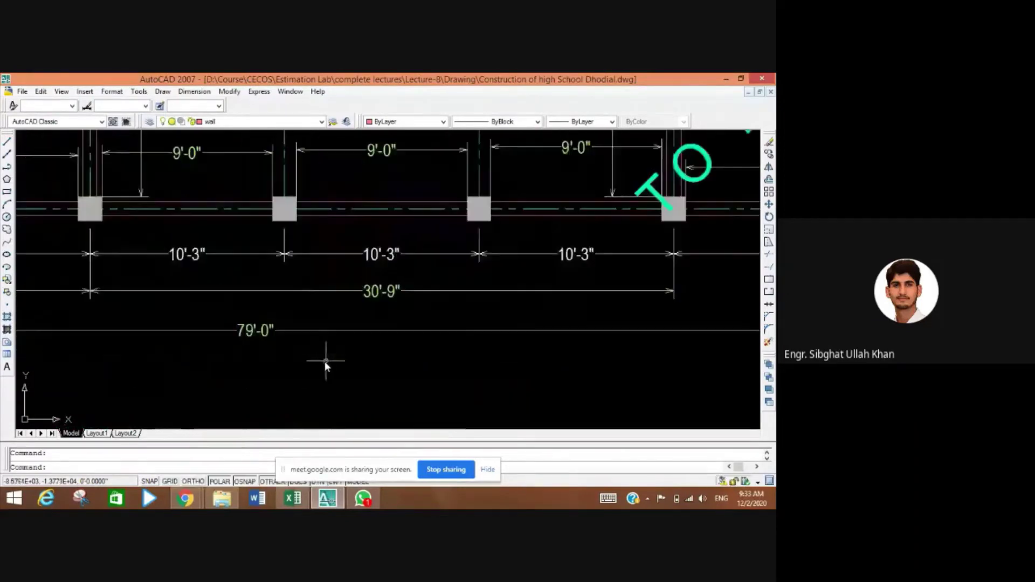
{"action": "scroll", "coordinate": [249, 343], "scroll_direction": "down", "scroll_amount": 3}
{"action": "left_click_drag", "start_coordinate": [168, 355], "coordinate": [390, 353]}
{"action": "scroll", "coordinate": [230, 313], "scroll_direction": "up", "scroll_amount": 3}
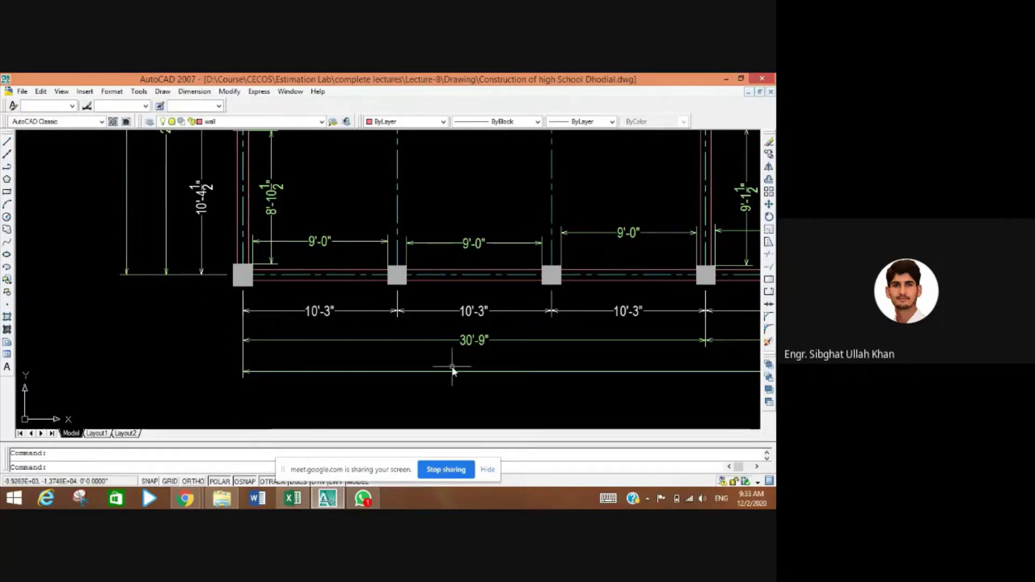
{"action": "scroll", "coordinate": [522, 381], "scroll_direction": "down", "scroll_amount": 2}
{"action": "left_click_drag", "start_coordinate": [529, 386], "coordinate": [333, 355]}
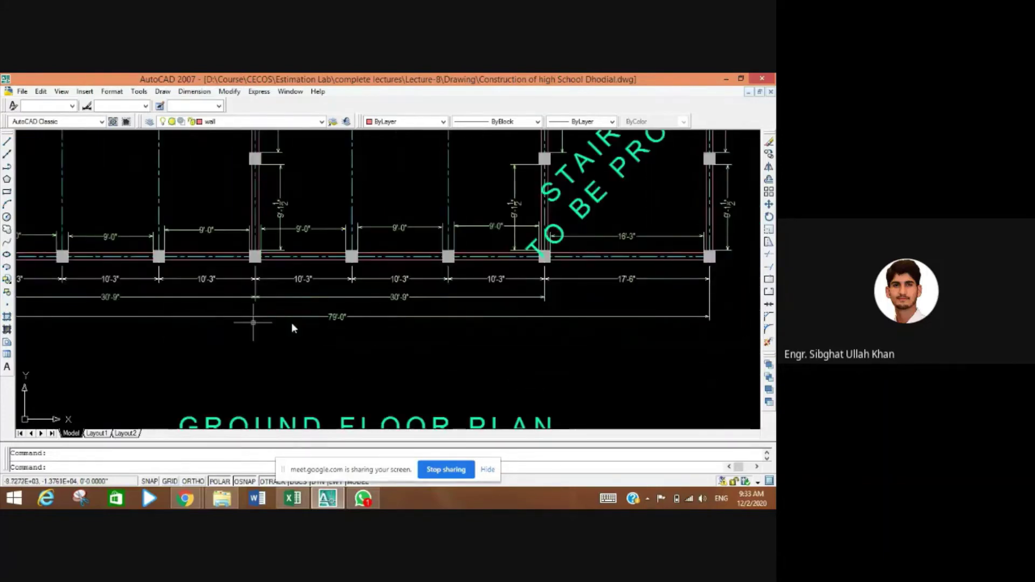
{"action": "scroll", "coordinate": [714, 275], "scroll_direction": "up", "scroll_amount": 5}
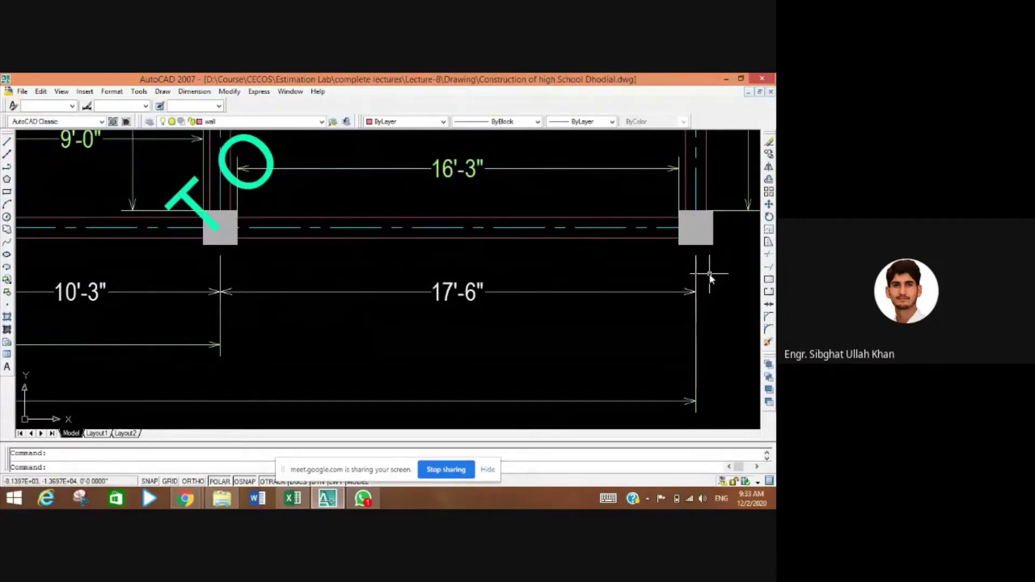
{"action": "scroll", "coordinate": [709, 278], "scroll_direction": "down", "scroll_amount": 2}
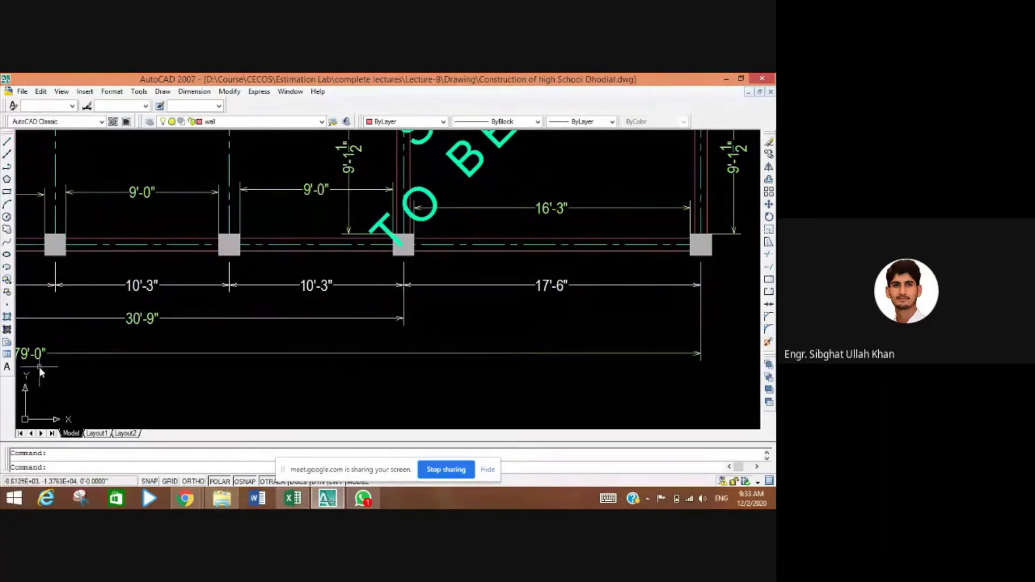
{"action": "left_click_drag", "start_coordinate": [39, 367], "coordinate": [243, 366]}
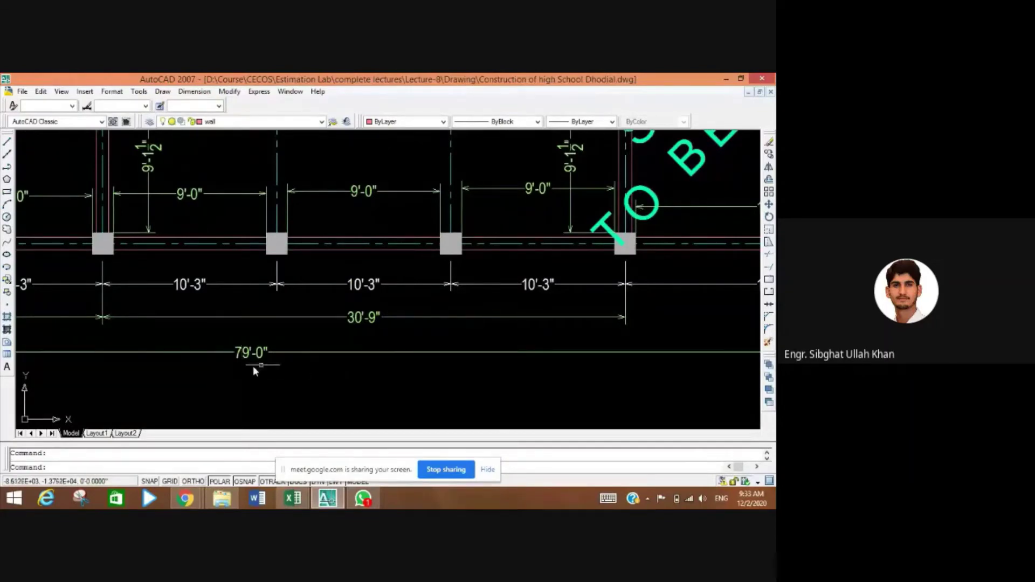
- Check the above-ground Total Volume length and width in E34 and F34 in Excel, and return to the AutoCAD Ground Floor Plan
{"action": "left_click", "coordinate": [296, 498]}
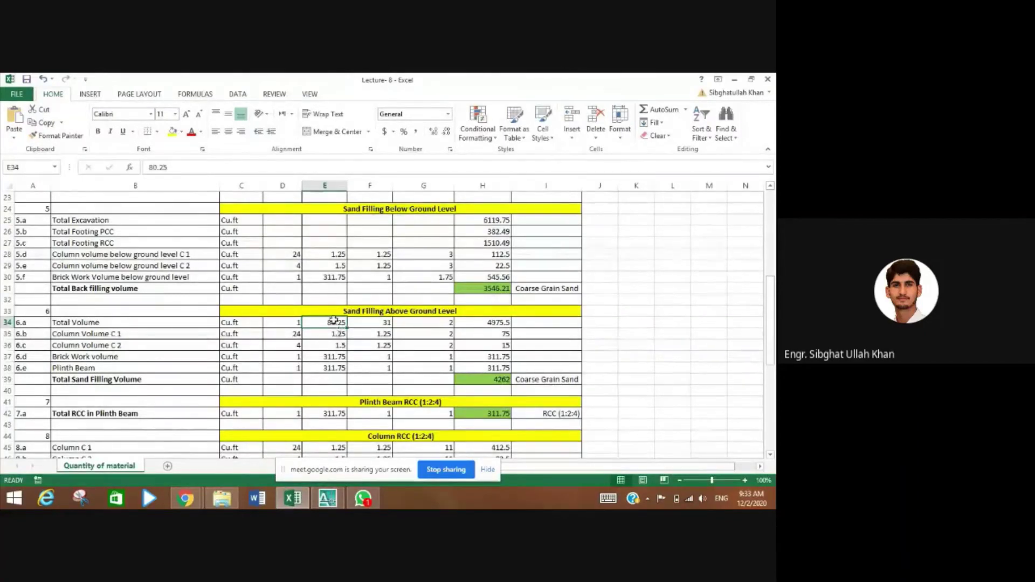
{"action": "left_click", "coordinate": [378, 323]}
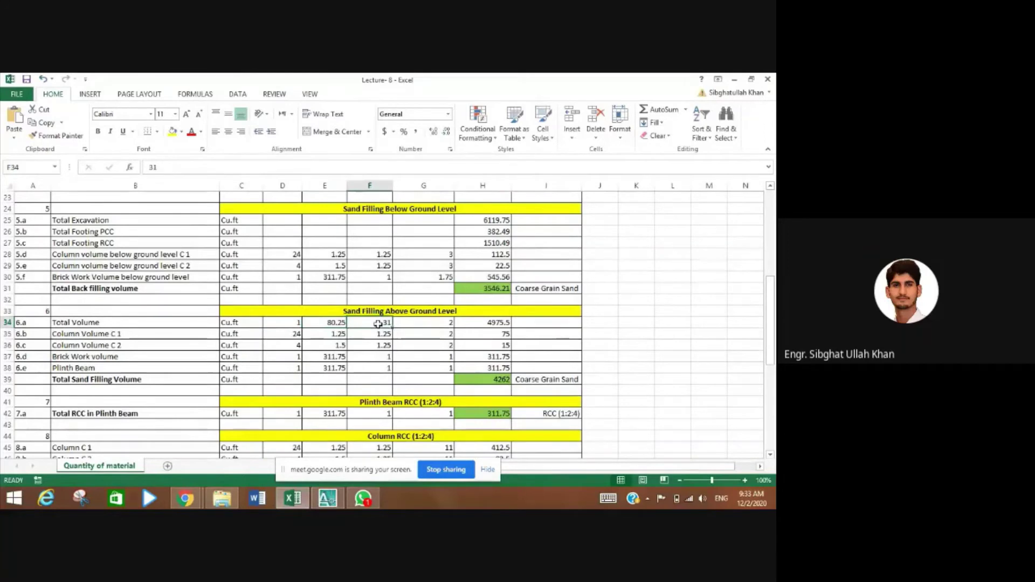
{"action": "left_click", "coordinate": [327, 498]}
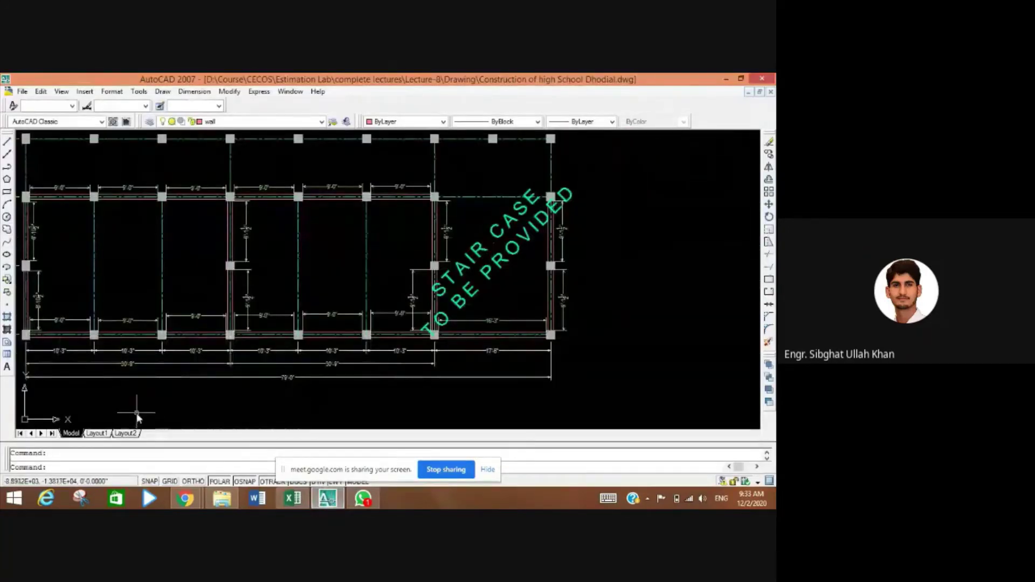
- Examine the overall width dimension and its component column spacings along the outer side of the Ground Floor Plan
{"action": "left_click_drag", "start_coordinate": [141, 396], "coordinate": [421, 393]}
{"action": "scroll", "coordinate": [207, 273], "scroll_direction": "up", "scroll_amount": 5}
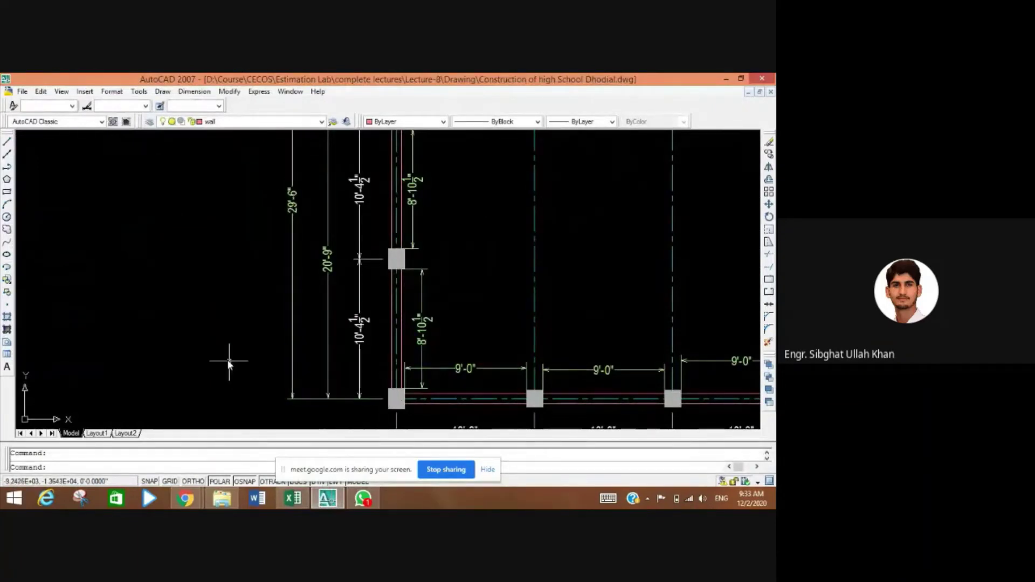
{"action": "left_click_drag", "start_coordinate": [220, 359], "coordinate": [219, 367]}
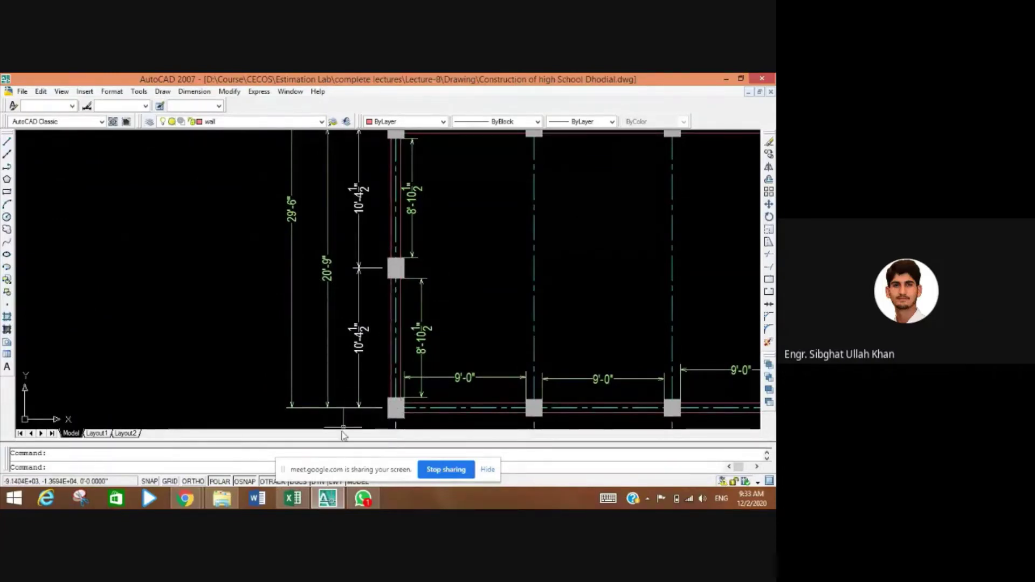
{"action": "left_click_drag", "start_coordinate": [342, 423], "coordinate": [299, 375]}
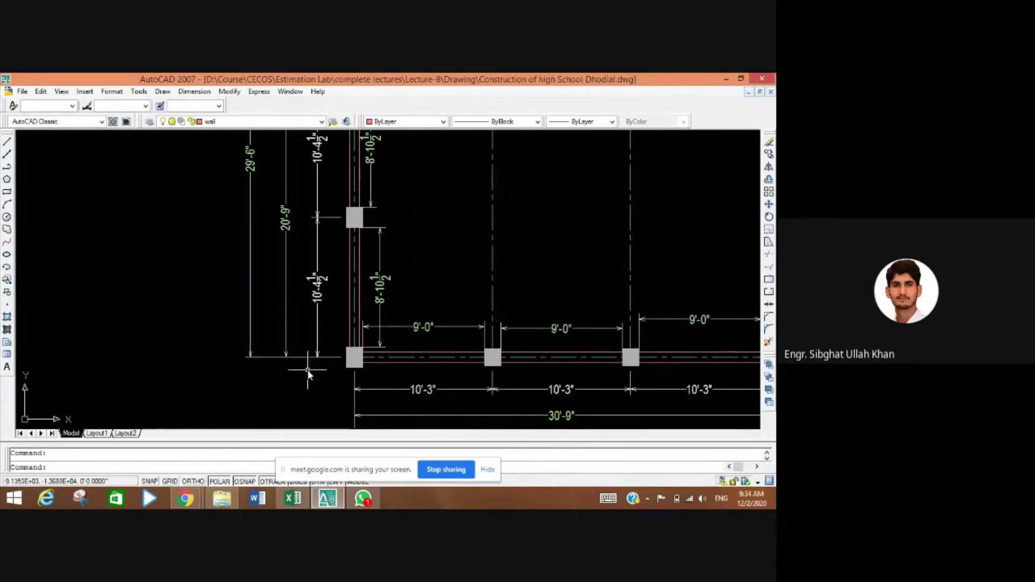
{"action": "scroll", "coordinate": [291, 361], "scroll_direction": "down", "scroll_amount": 4}
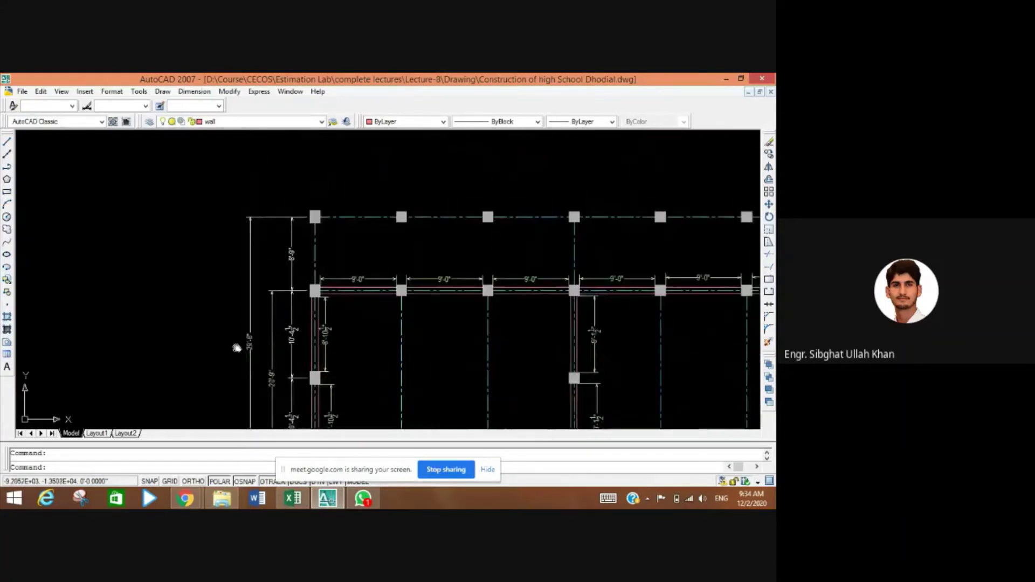
{"action": "left_click_drag", "start_coordinate": [236, 348], "coordinate": [233, 361]}
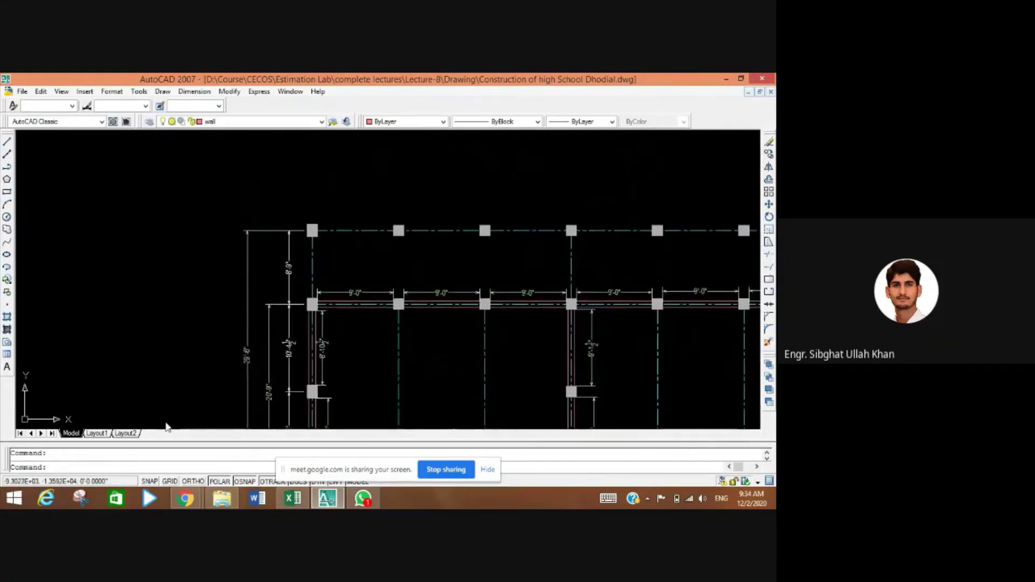
{"action": "scroll", "coordinate": [235, 372], "scroll_direction": "up", "scroll_amount": 4}
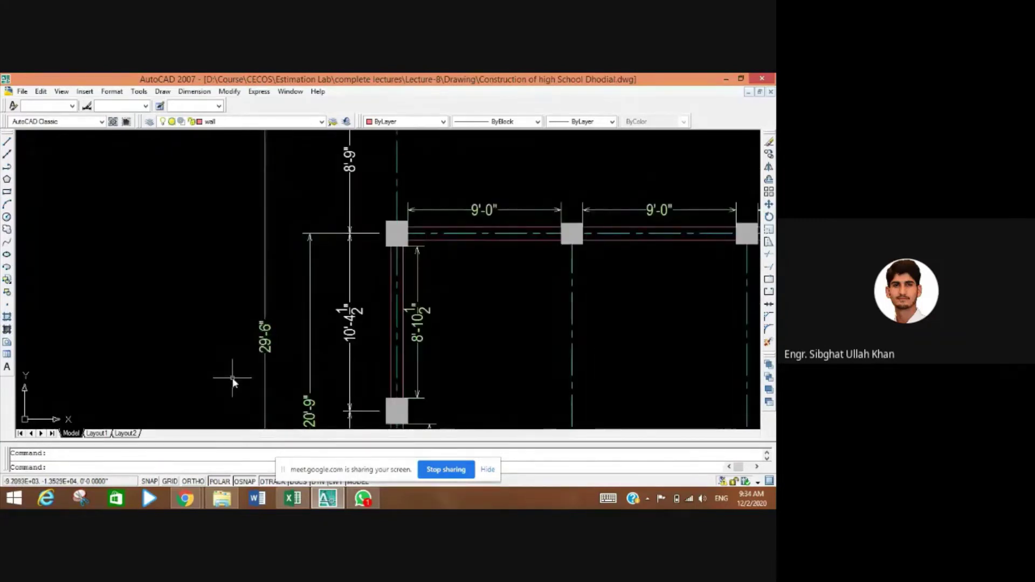
- Switch to Excel and check the above-ground Total Volume length, width and height in E34, F34 and G34
{"action": "left_click", "coordinate": [293, 499]}
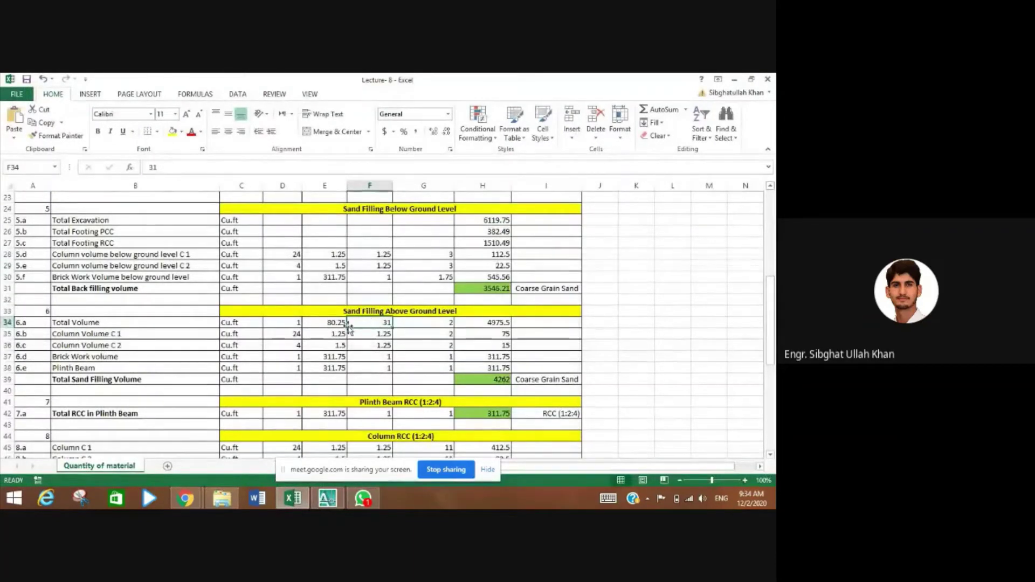
{"action": "key", "text": "Left"}
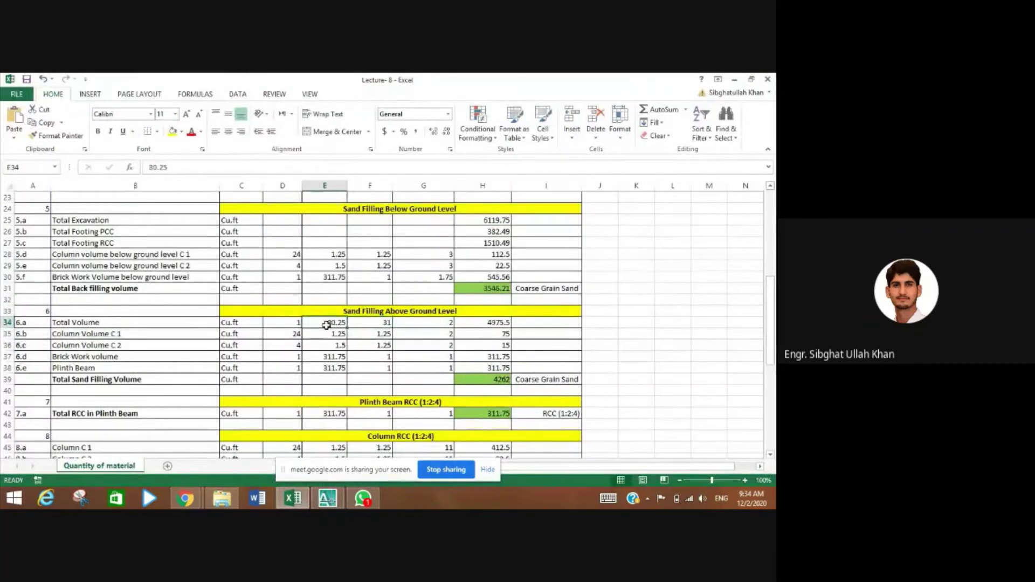
{"action": "left_click", "coordinate": [377, 325]}
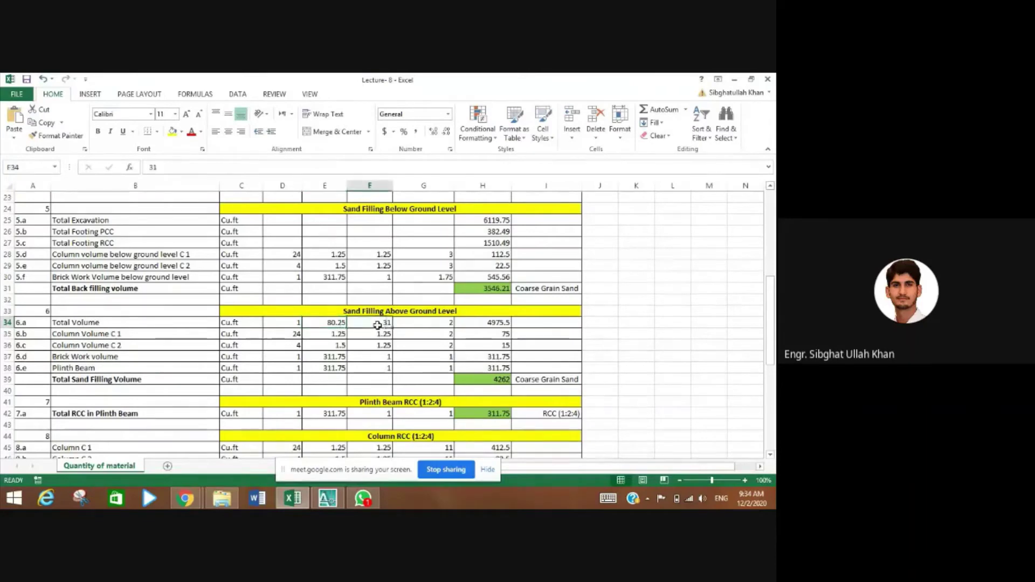
{"action": "left_click", "coordinate": [427, 324]}
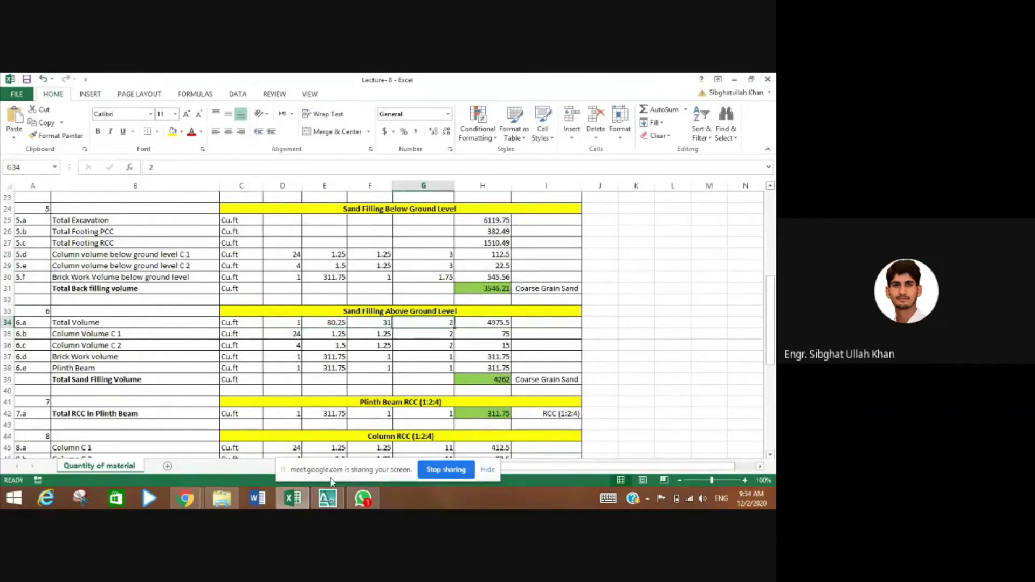
- Switch to AutoCAD and inspect the height dimension between G.L. and F.F.L. on the column section
{"action": "left_click", "coordinate": [327, 498]}
{"action": "scroll", "coordinate": [184, 372], "scroll_direction": "down", "scroll_amount": 5}
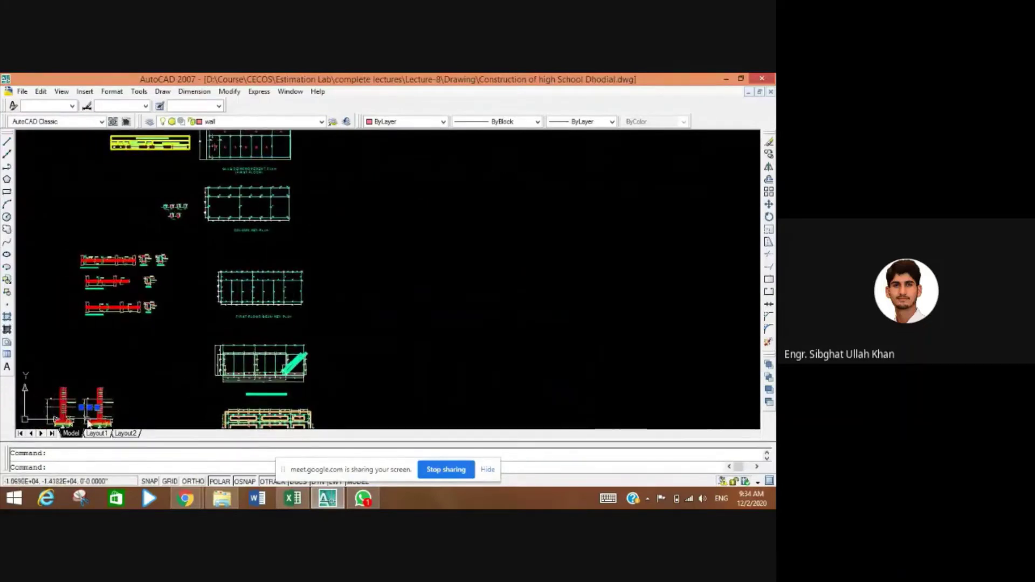
{"action": "scroll", "coordinate": [99, 394], "scroll_direction": "up", "scroll_amount": 8}
{"action": "left_click_drag", "start_coordinate": [50, 353], "coordinate": [144, 353]}
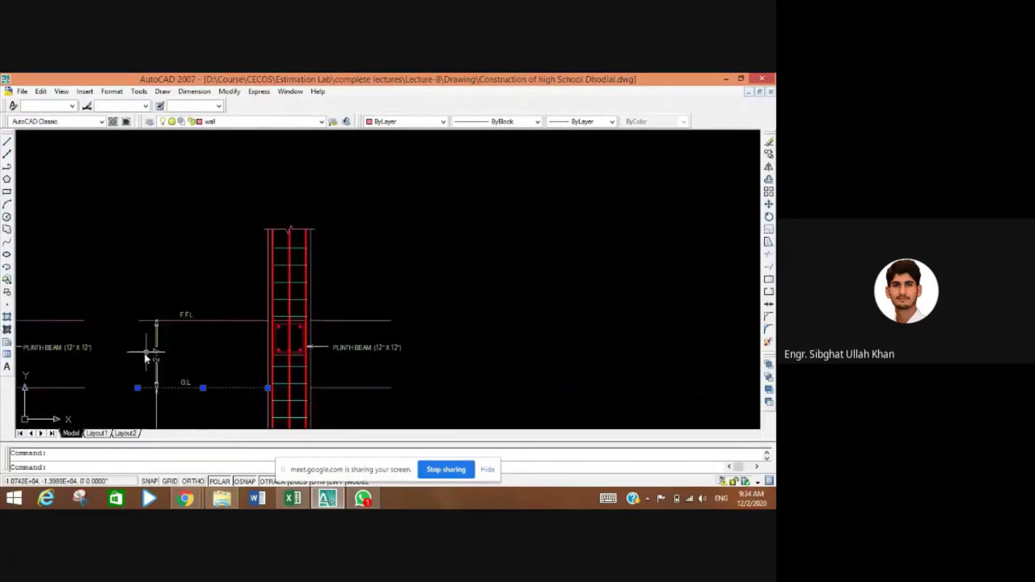
{"action": "scroll", "coordinate": [151, 354], "scroll_direction": "up", "scroll_amount": 5}
{"action": "scroll", "coordinate": [215, 365], "scroll_direction": "down", "scroll_amount": 3}
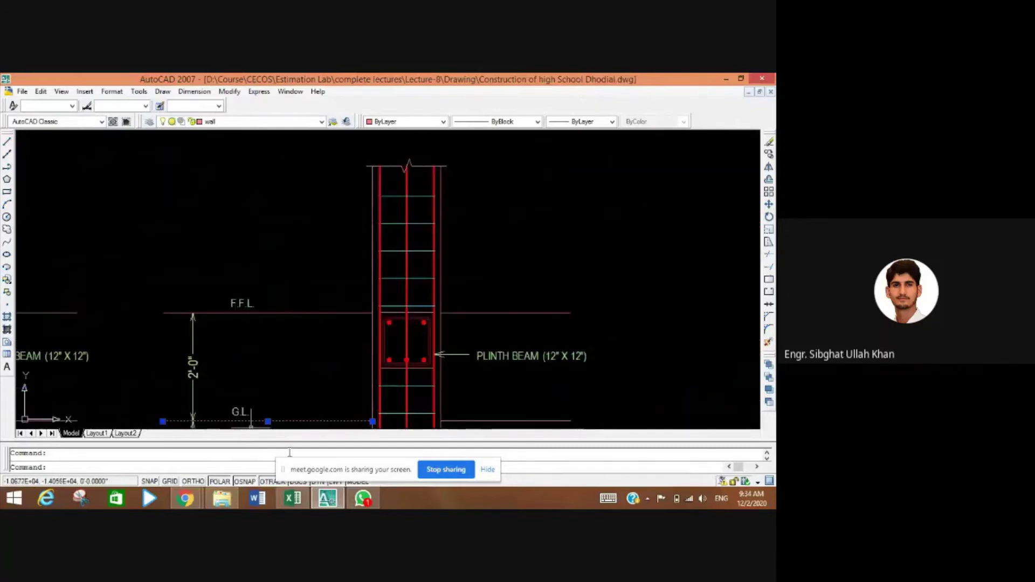
- Return to Excel and review the above-ground volume formulas in H34 to H38 and the Total Sand Filling Volume in H39
{"action": "left_click", "coordinate": [294, 497]}
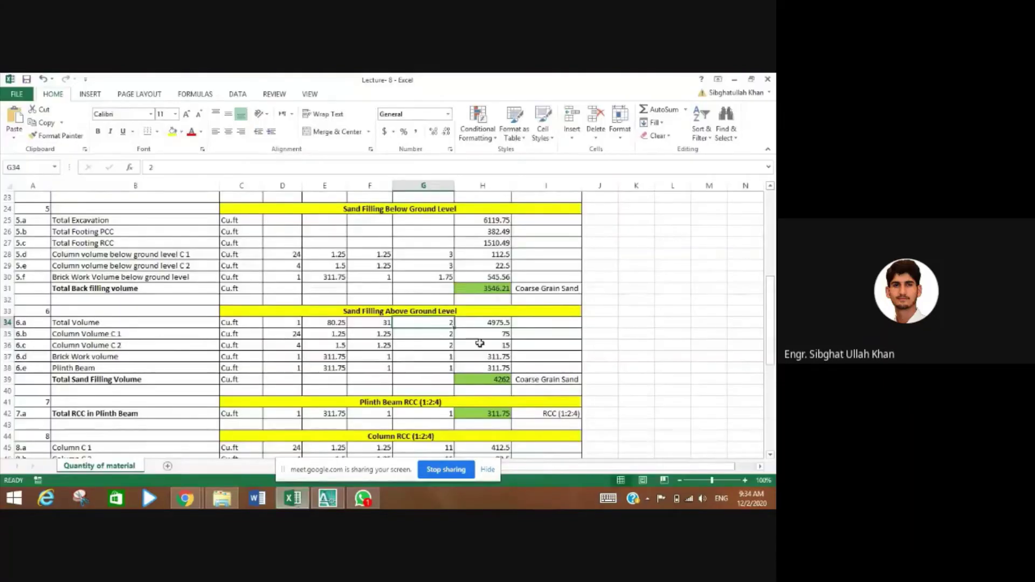
{"action": "left_click", "coordinate": [494, 324]}
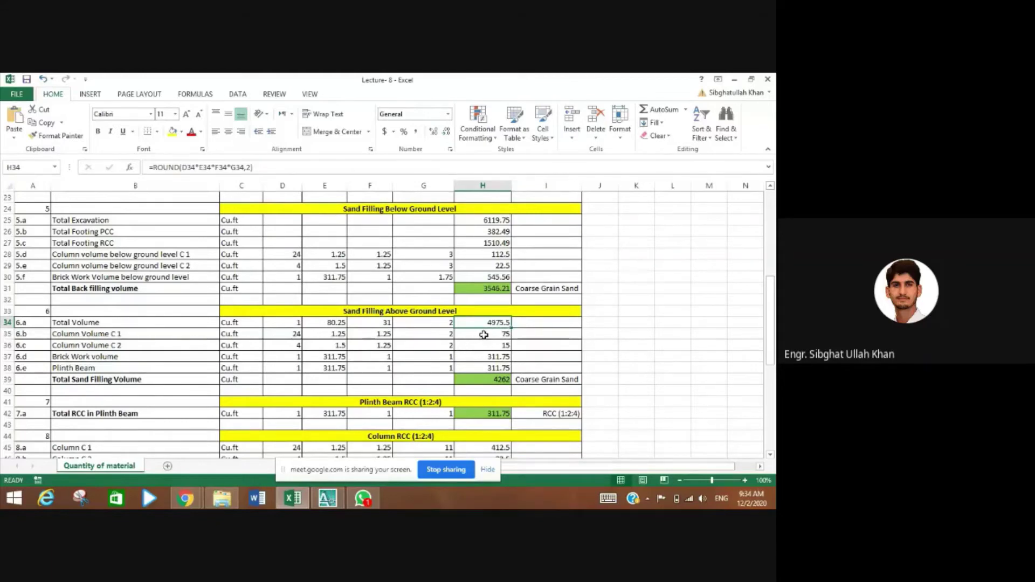
{"action": "left_click", "coordinate": [483, 336]}
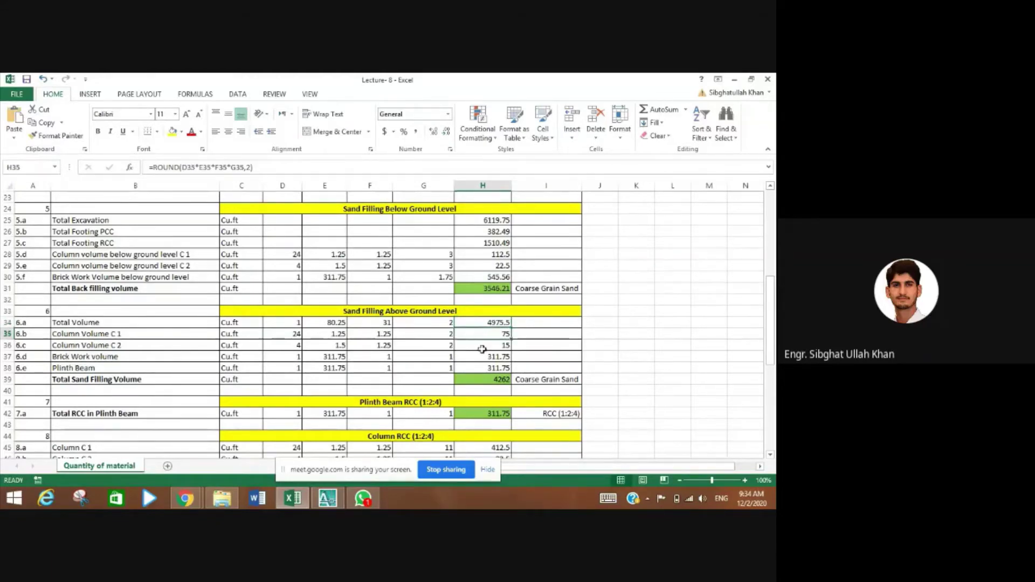
{"action": "left_click", "coordinate": [483, 346]}
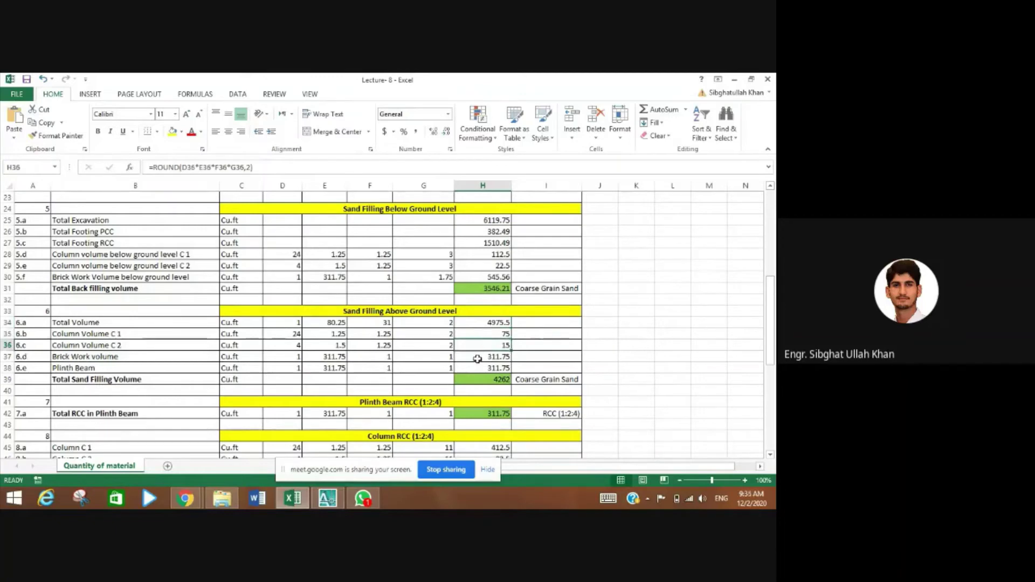
{"action": "left_click", "coordinate": [477, 358]}
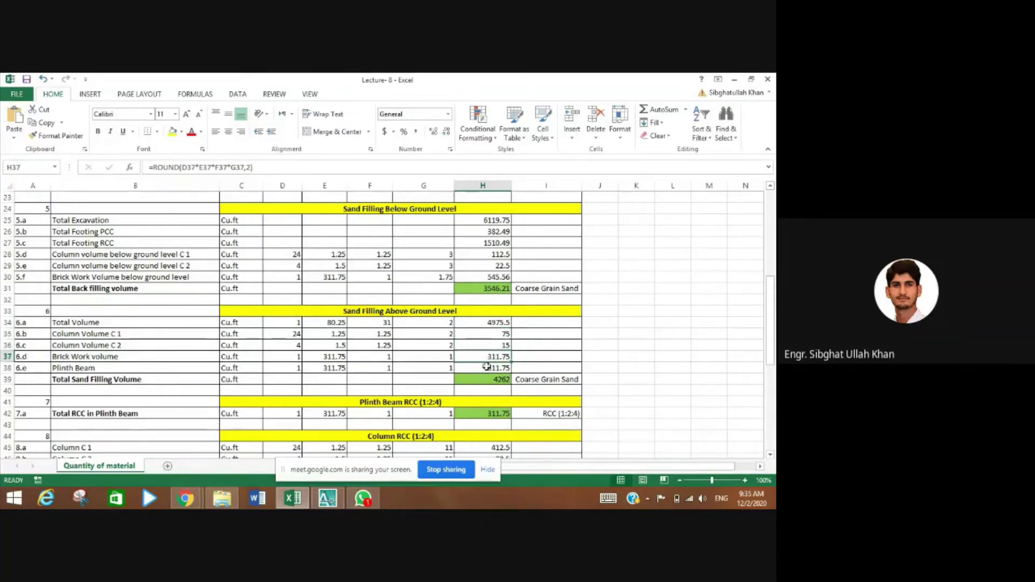
{"action": "left_click", "coordinate": [486, 367]}
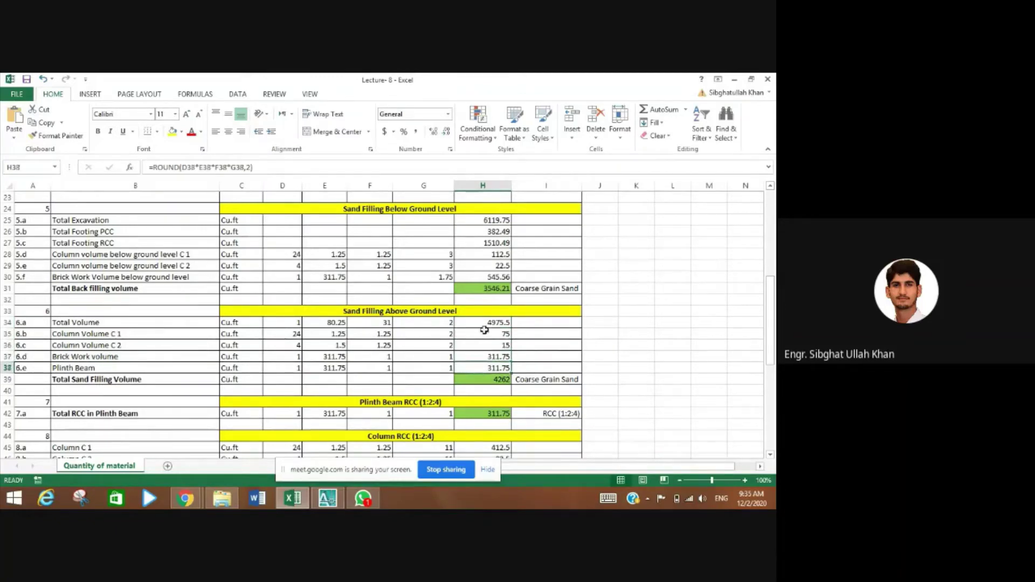
{"action": "left_click", "coordinate": [484, 325]}
{"action": "left_click", "coordinate": [480, 380]}
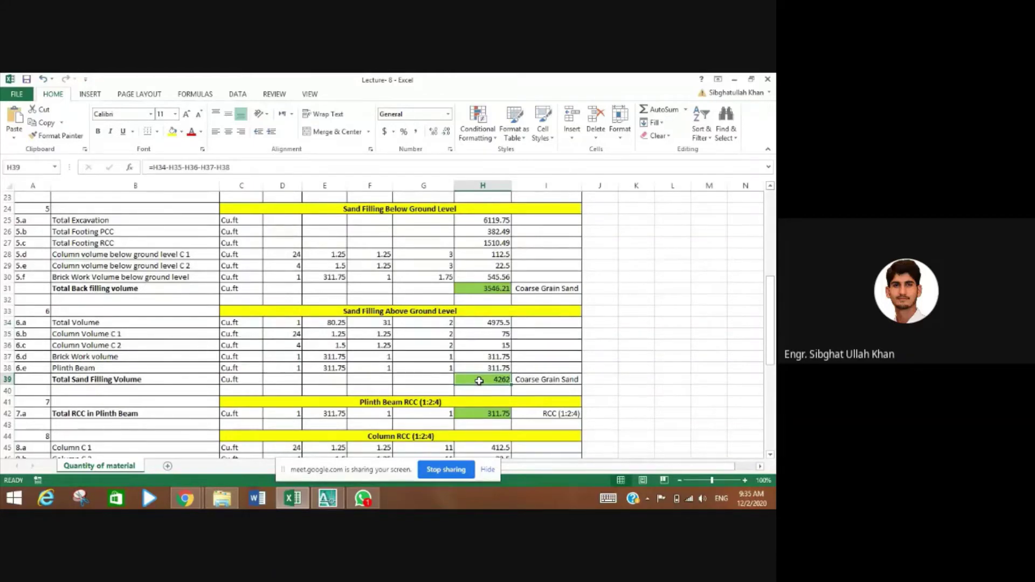
- Check the above-ground Column Volume C 1 count and dimensions in D35 to G35 and the C 2 height in G36
{"action": "left_click", "coordinate": [288, 336]}
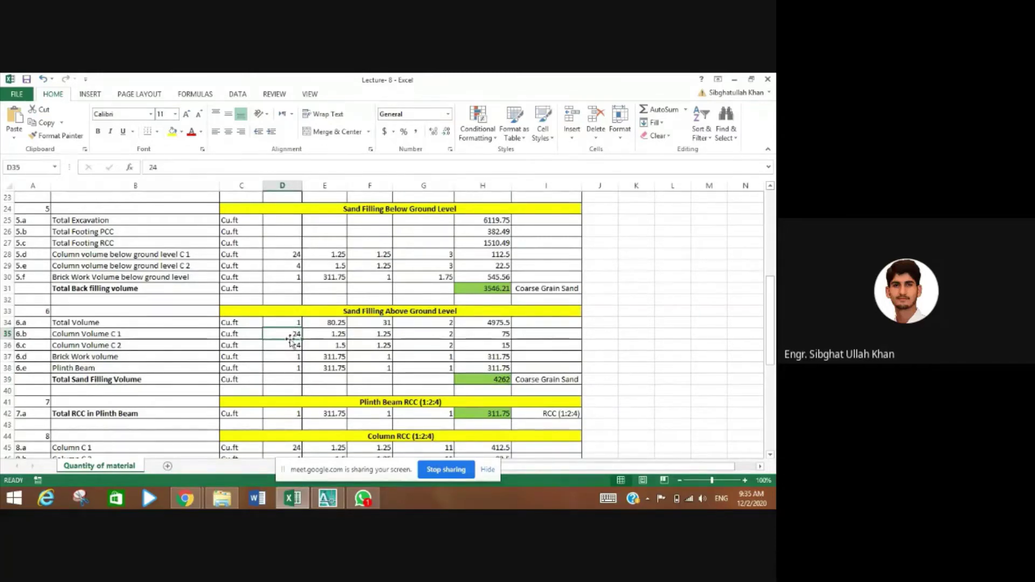
{"action": "left_click", "coordinate": [337, 335]}
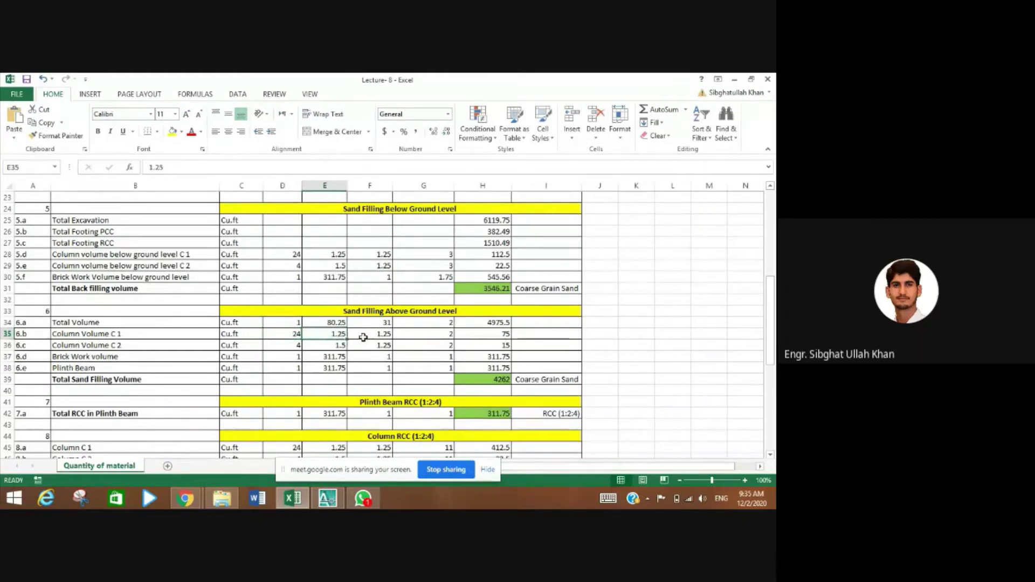
{"action": "left_click", "coordinate": [372, 336]}
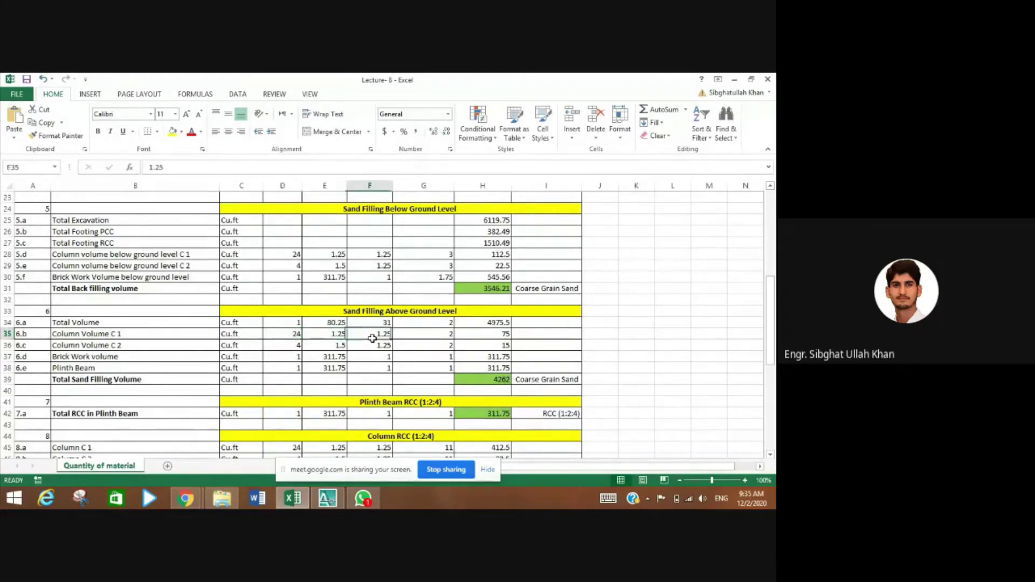
{"action": "left_click", "coordinate": [430, 335]}
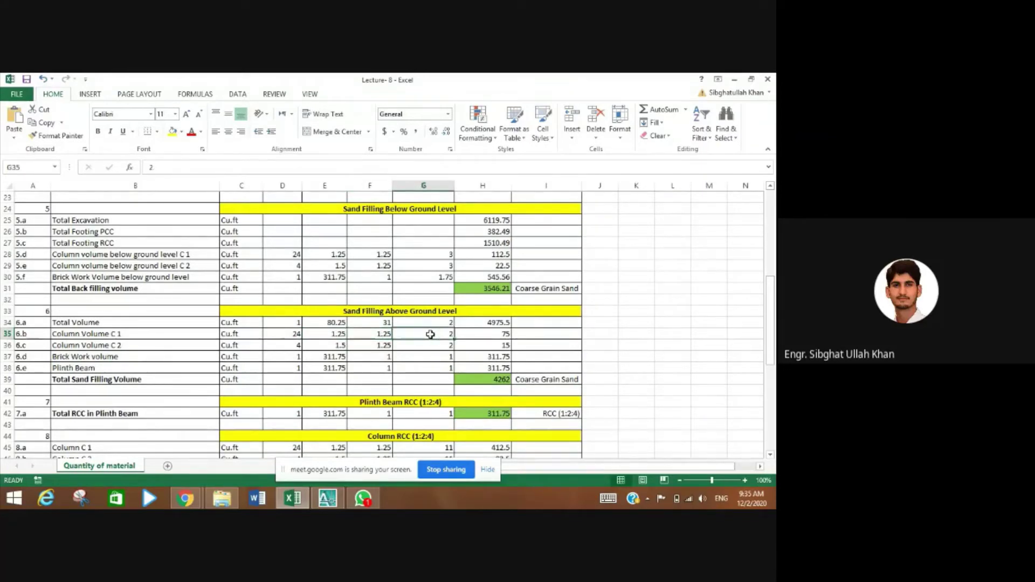
{"action": "left_click", "coordinate": [419, 345]}
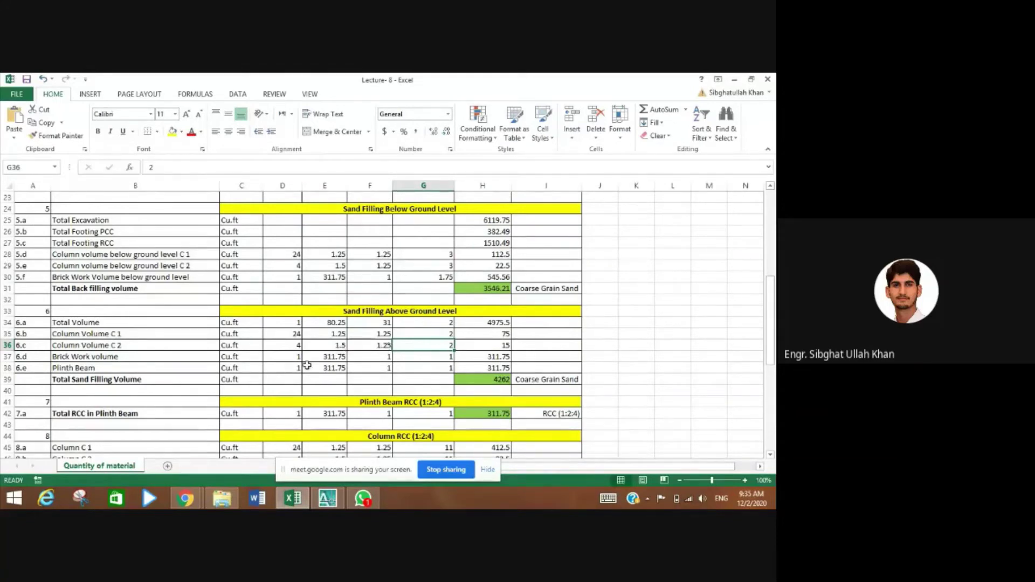
- Check the Brick Work volume dimensions in E37 to G37, and switch to AutoCAD to relate the height to the plinth beam section
{"action": "left_click", "coordinate": [338, 358]}
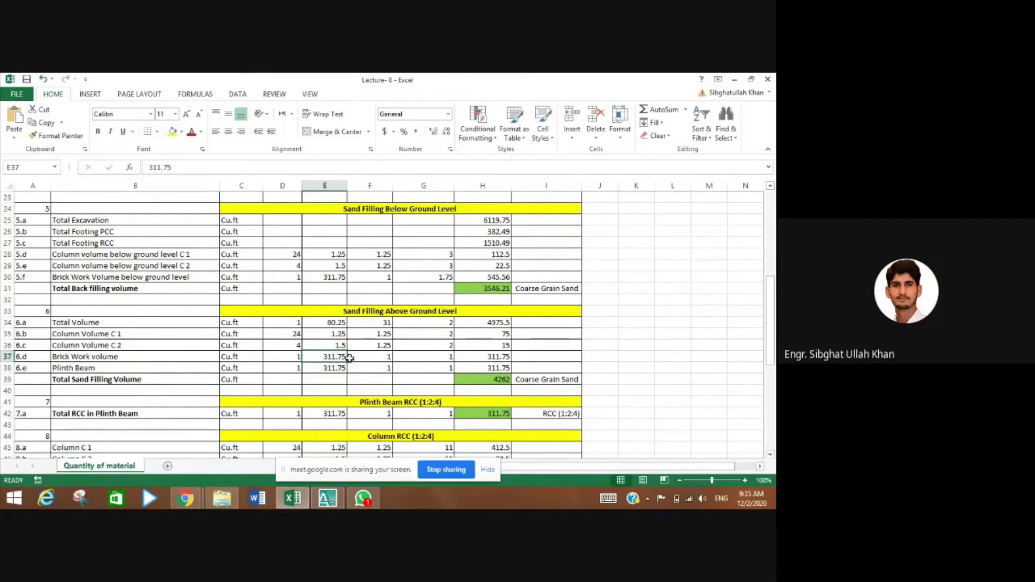
{"action": "left_click", "coordinate": [379, 359]}
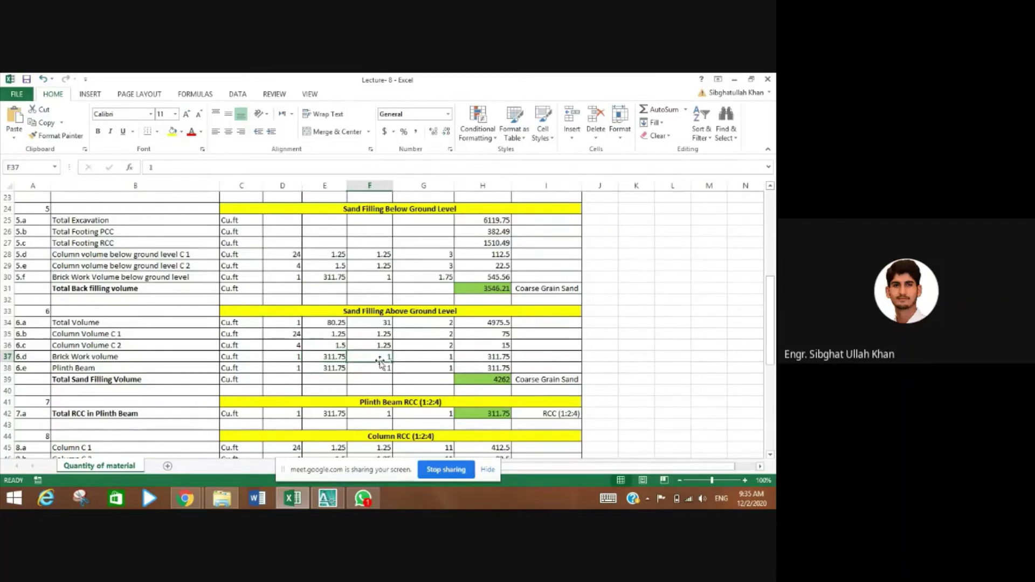
{"action": "left_click", "coordinate": [424, 358]}
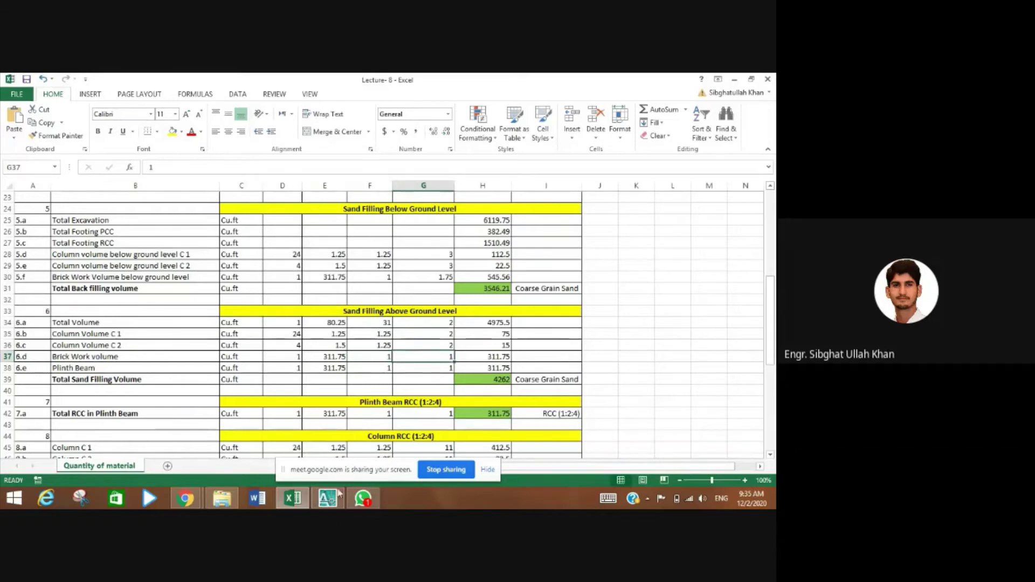
{"action": "key", "text": "alt+Tab"}
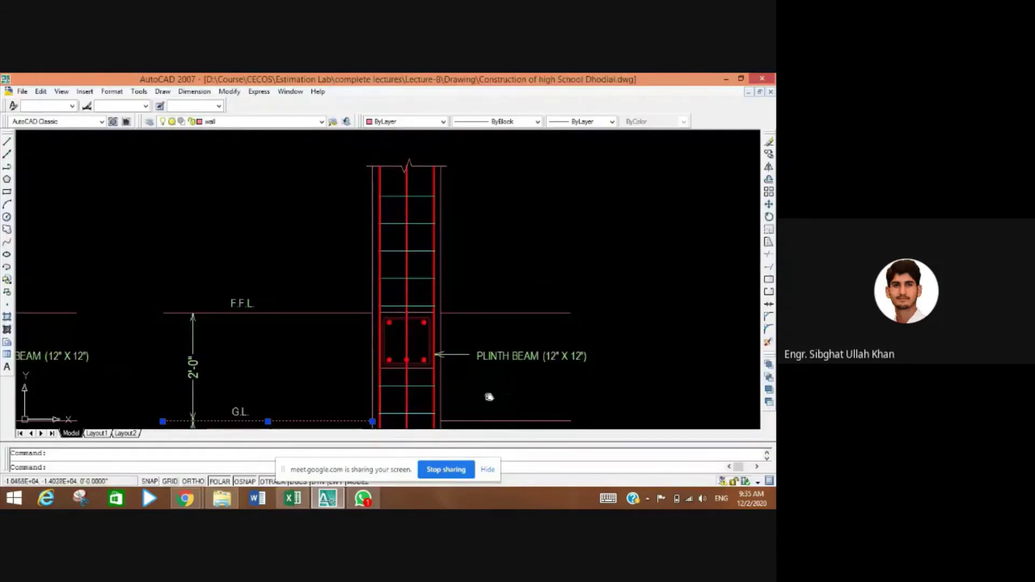
{"action": "left_click_drag", "start_coordinate": [488, 395], "coordinate": [424, 316]}
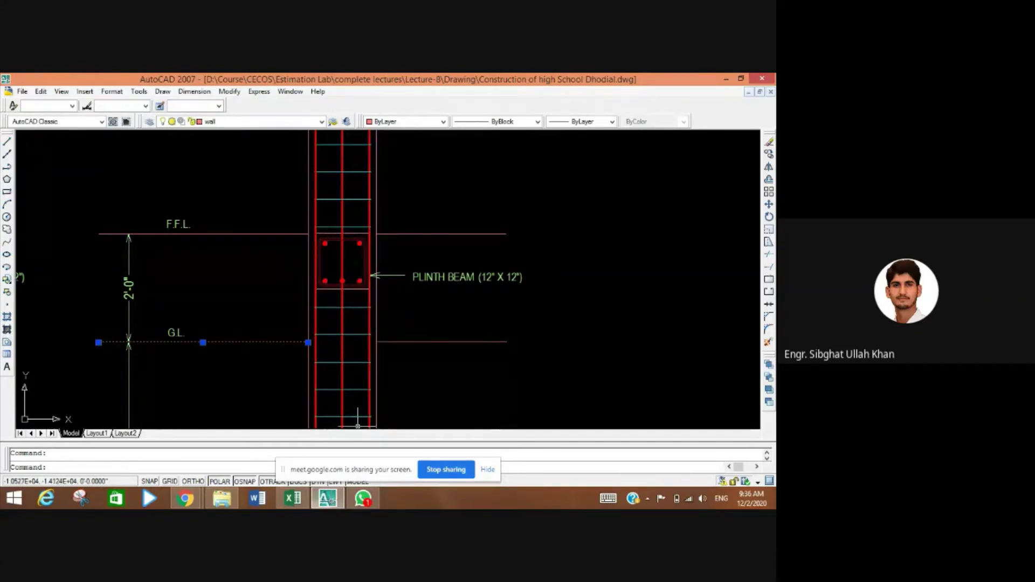
- Return to Excel and check the width and height of the Brick Work volume and Plinth Beam in F37 to G38
{"action": "left_click", "coordinate": [292, 498]}
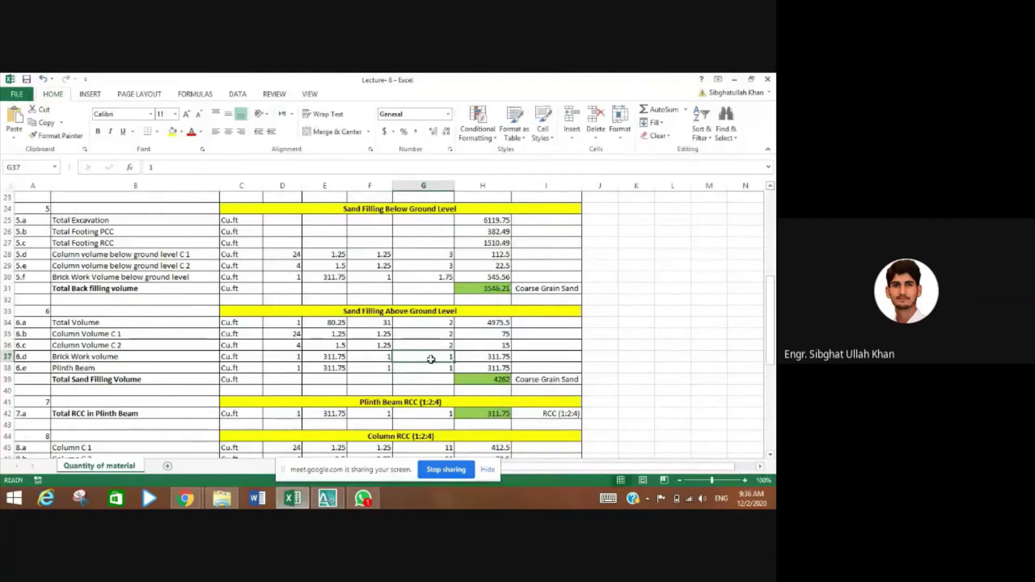
{"action": "left_click", "coordinate": [369, 357]}
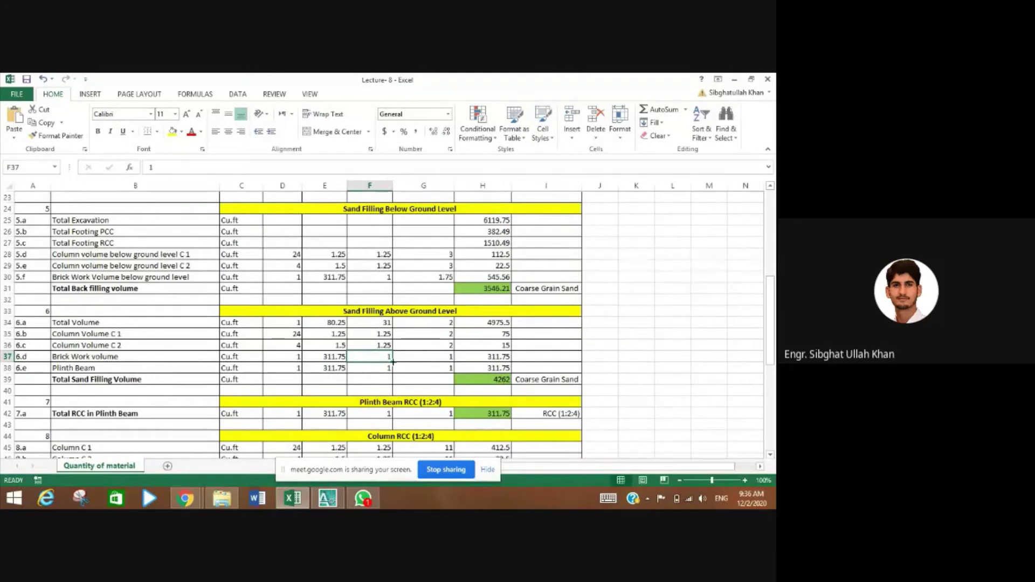
{"action": "left_click", "coordinate": [429, 358]}
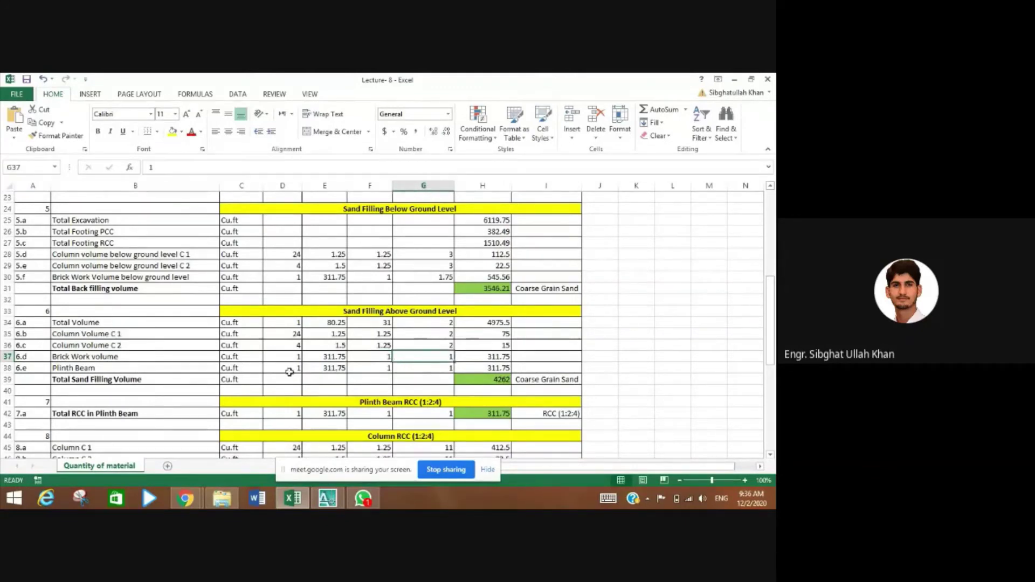
{"action": "left_click", "coordinate": [372, 373]}
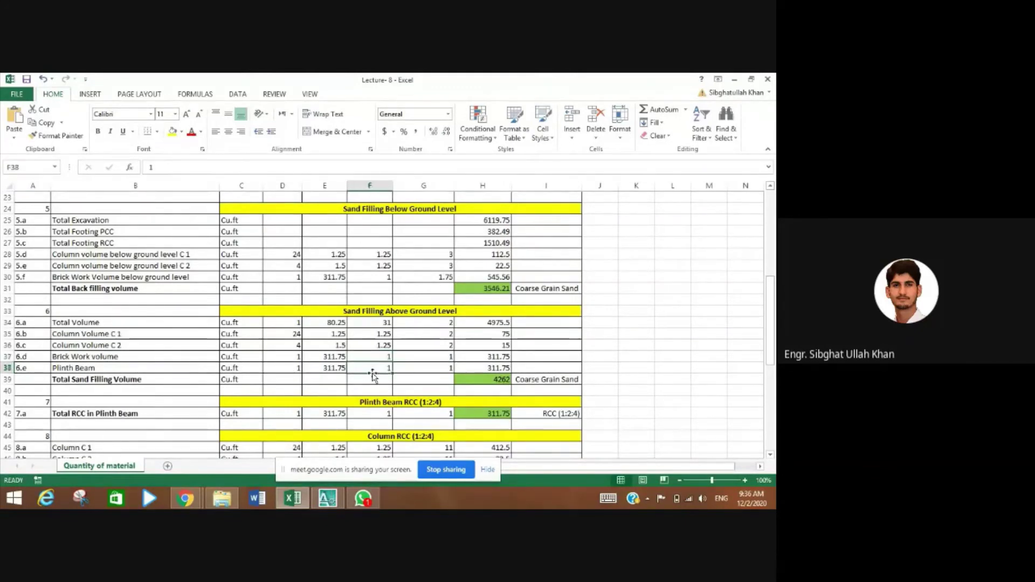
{"action": "left_click", "coordinate": [420, 371]}
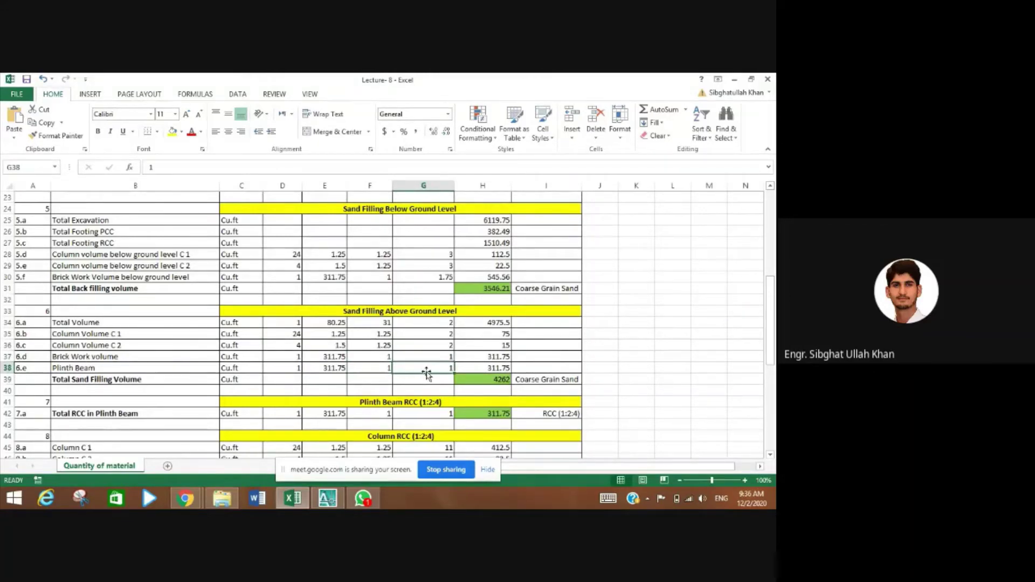
- Open the Total Sand Filling Volume formula in H39 to trace its referenced cells, and dismiss the message notification
{"action": "left_click", "coordinate": [492, 323]}
{"action": "left_click", "coordinate": [492, 379]}
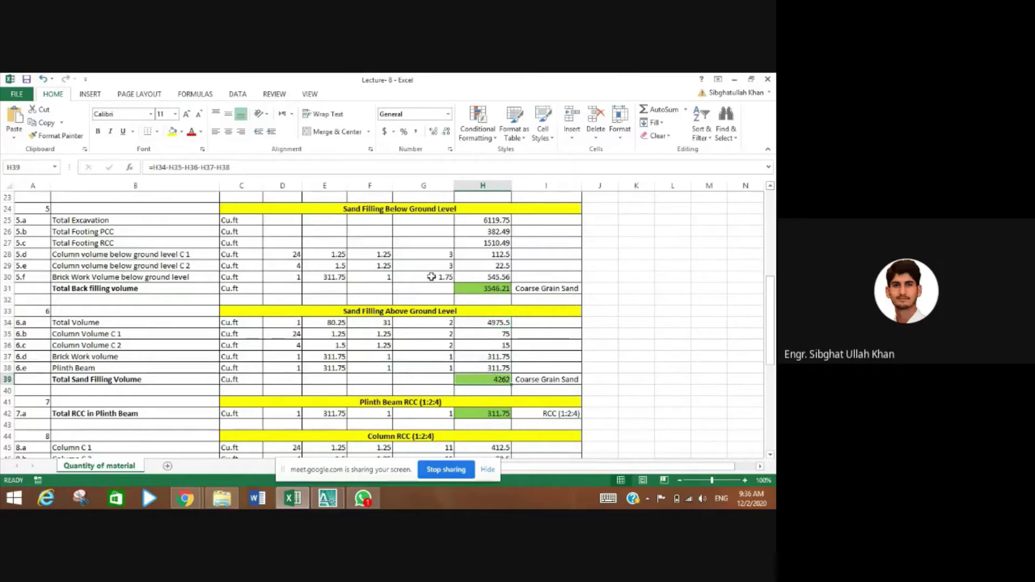
{"action": "left_click", "coordinate": [371, 166]}
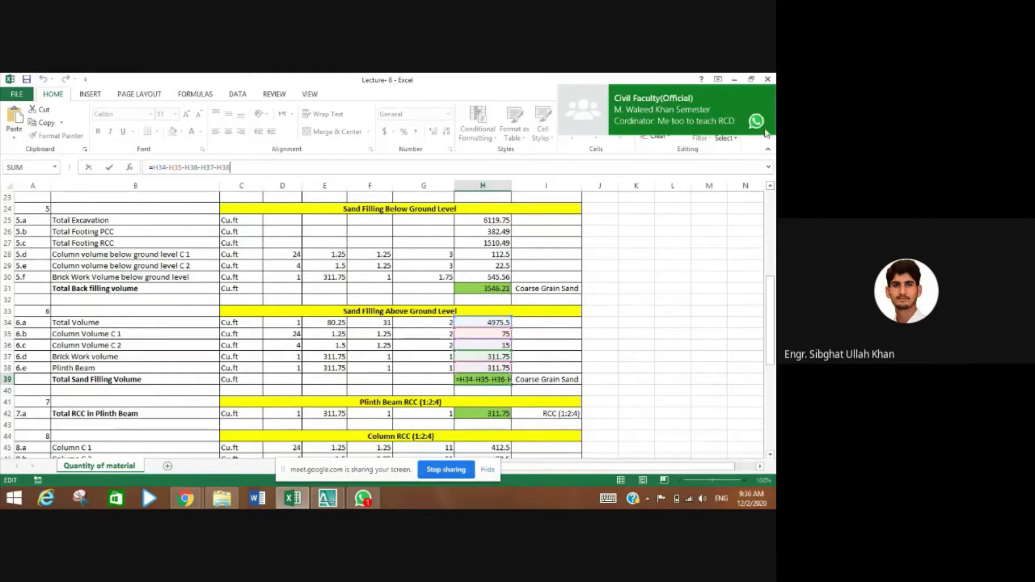
{"action": "left_click", "coordinate": [768, 95]}
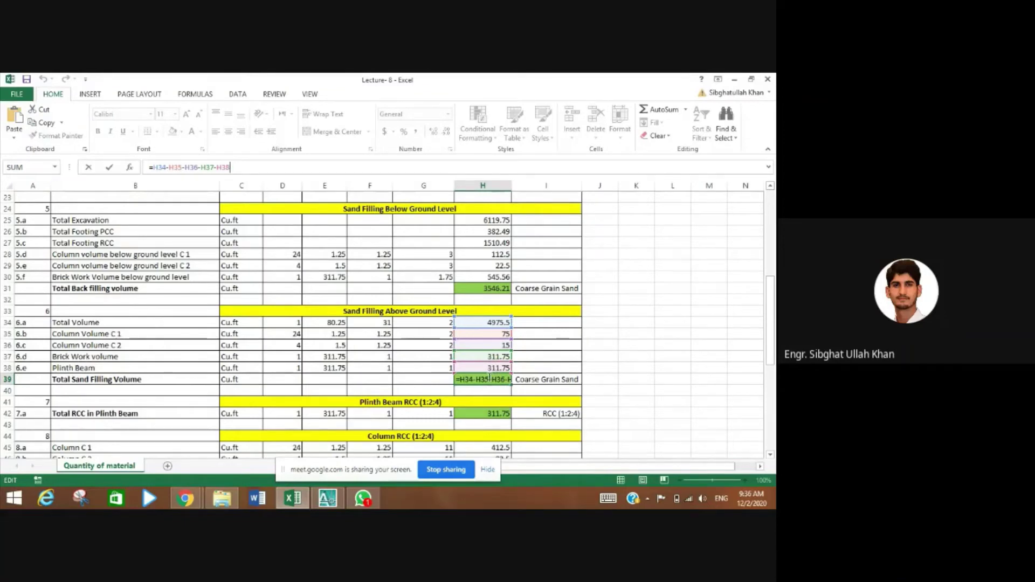
- Commit the formula =H34-H35-H36-H37-H38 for Total Sand Filling Volume in H39 and review it
{"action": "key", "text": "Return"}
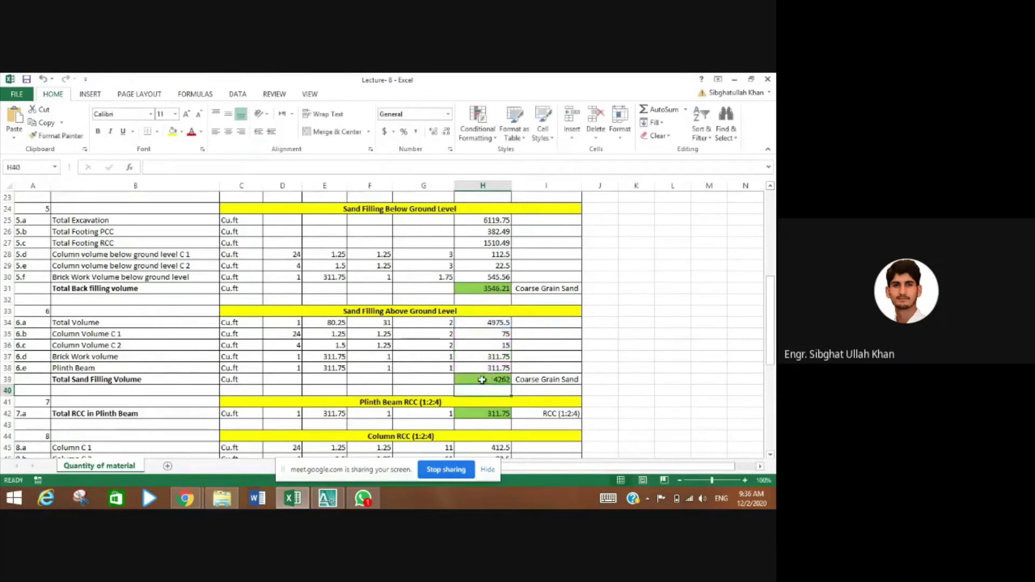
{"action": "left_click", "coordinate": [485, 381]}
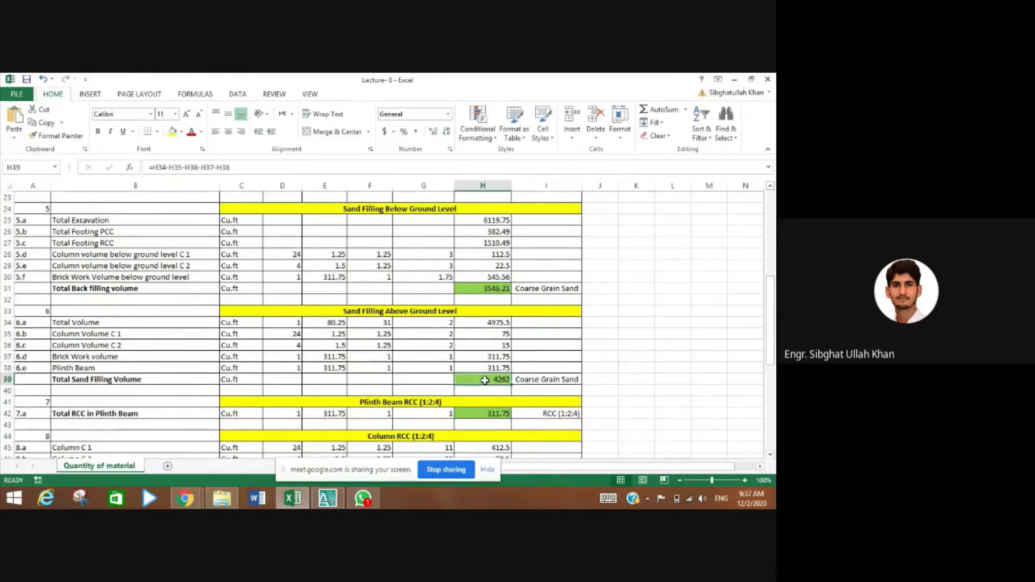
{"action": "left_click_drag", "start_coordinate": [771, 310], "coordinate": [773, 325]}
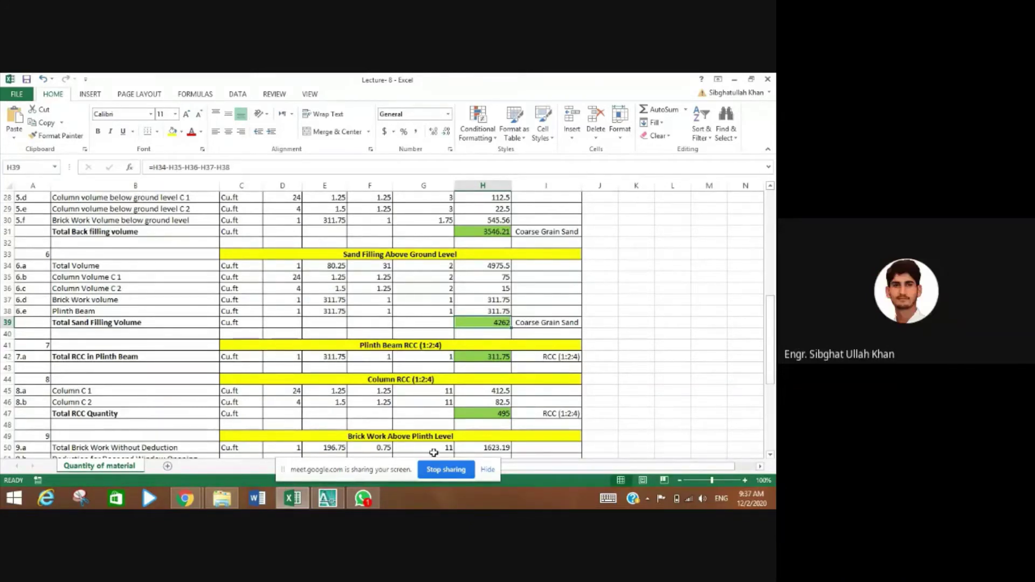
- Switch to AutoCAD and examine the ground floor section in the column C2 details for its cross-section dimensions
{"action": "left_click", "coordinate": [335, 504]}
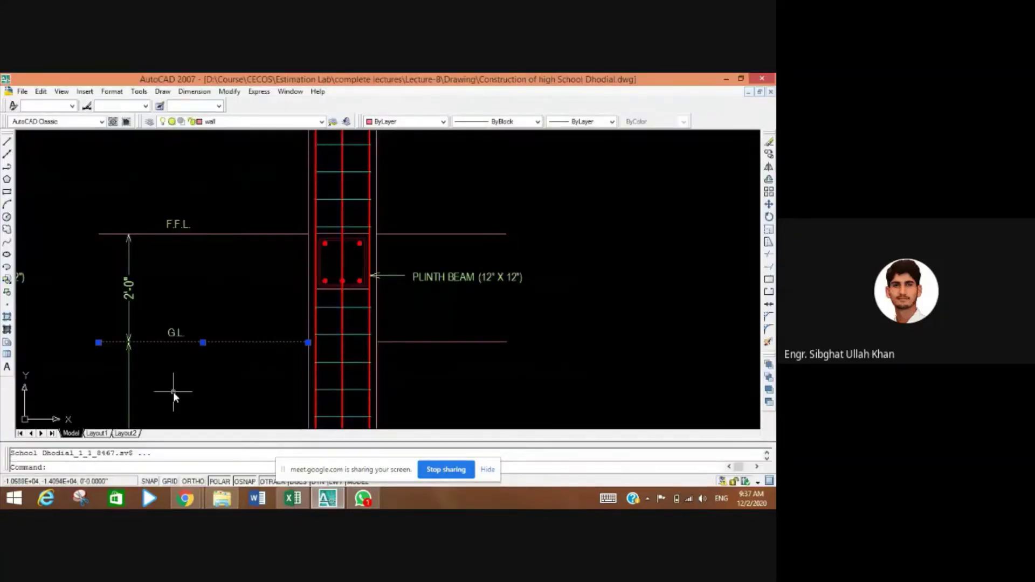
{"action": "scroll", "coordinate": [242, 347], "scroll_direction": "down", "scroll_amount": 5}
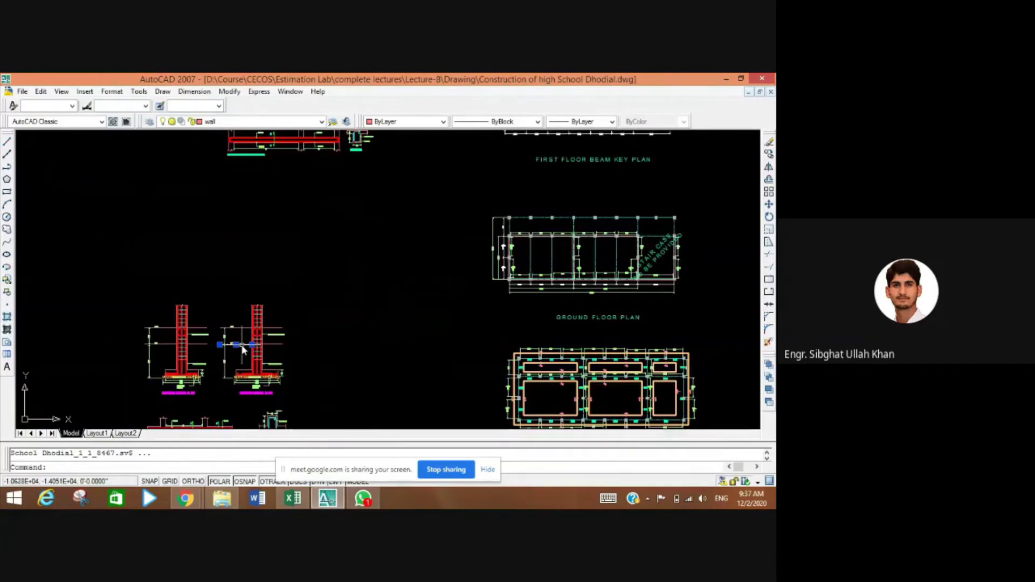
{"action": "scroll", "coordinate": [302, 197], "scroll_direction": "down", "scroll_amount": 3}
{"action": "scroll", "coordinate": [356, 231], "scroll_direction": "up", "scroll_amount": 3}
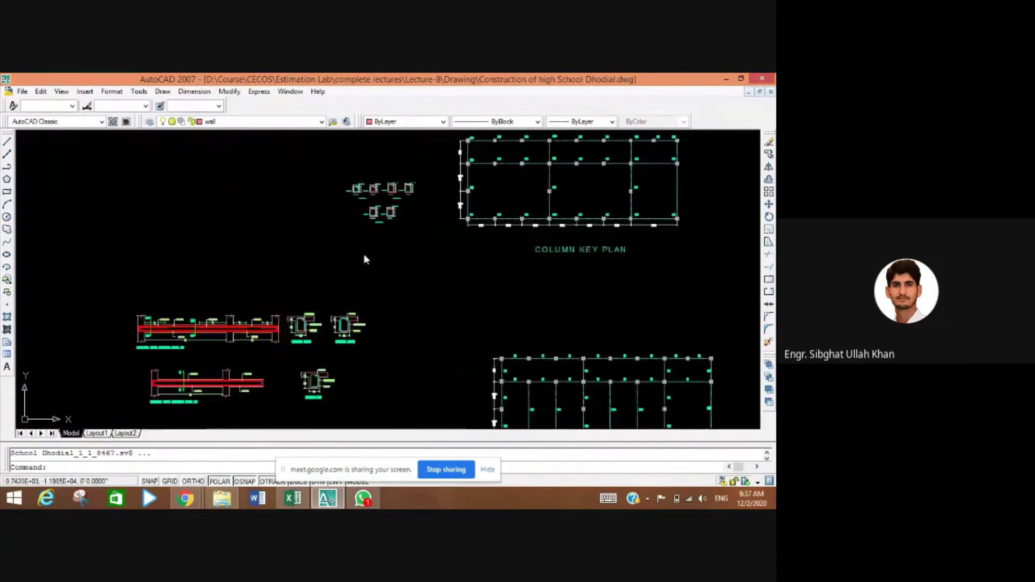
{"action": "scroll", "coordinate": [364, 260], "scroll_direction": "up", "scroll_amount": 4}
{"action": "scroll", "coordinate": [412, 307], "scroll_direction": "up", "scroll_amount": 5}
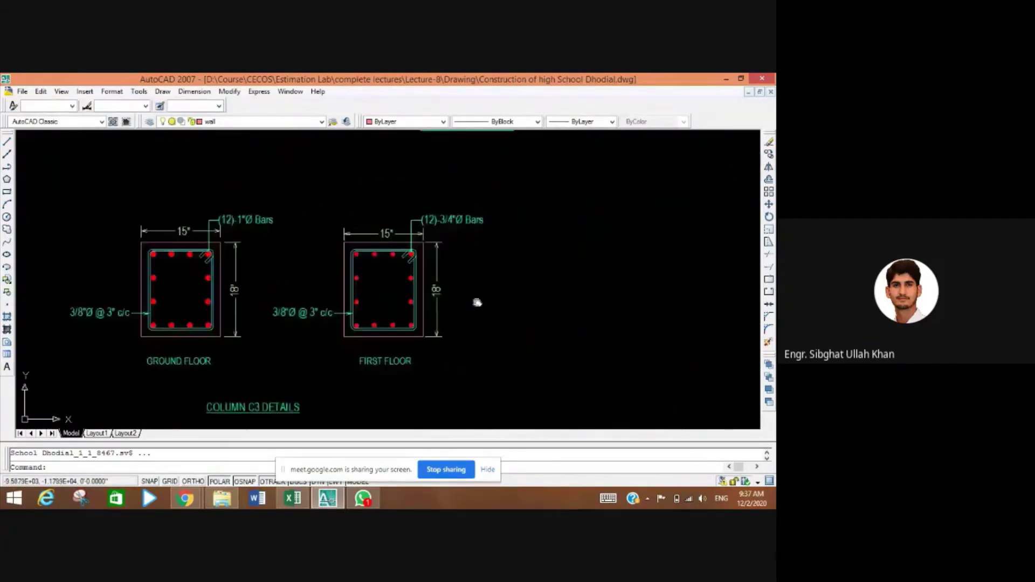
{"action": "scroll", "coordinate": [473, 301], "scroll_direction": "down", "scroll_amount": 1}
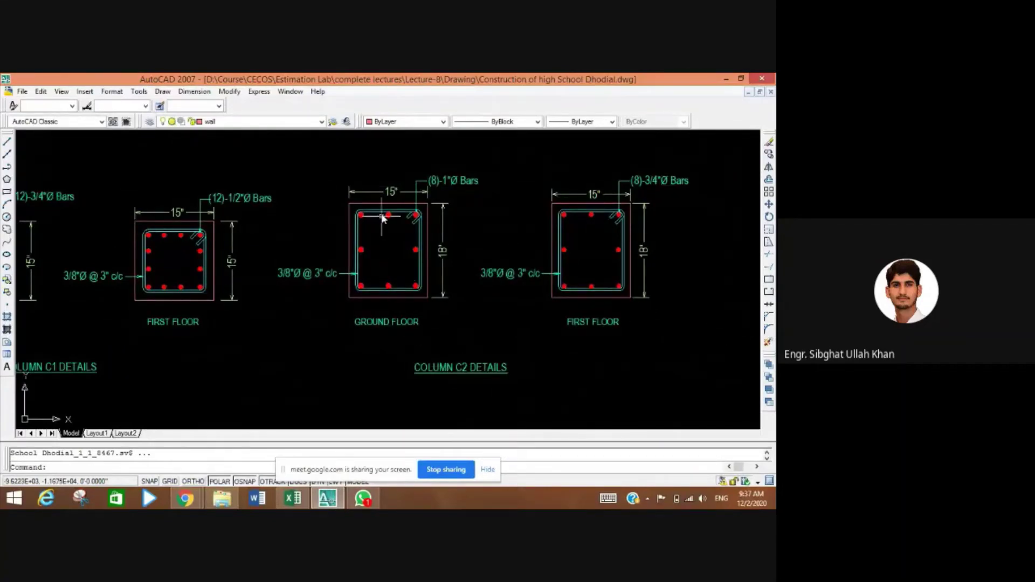
{"action": "scroll", "coordinate": [391, 199], "scroll_direction": "up", "scroll_amount": 3}
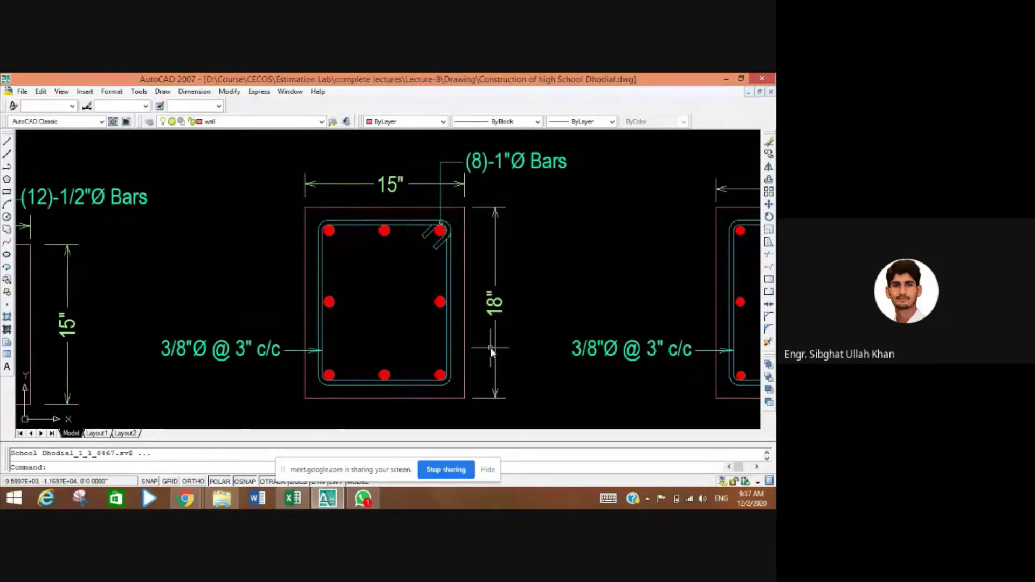
- Check the C2 columns in the column key plan, and find the side dimensions of the ground floor plan
{"action": "scroll", "coordinate": [491, 351], "scroll_direction": "down", "scroll_amount": 5}
{"action": "left_click_drag", "start_coordinate": [703, 323], "coordinate": [373, 322]}
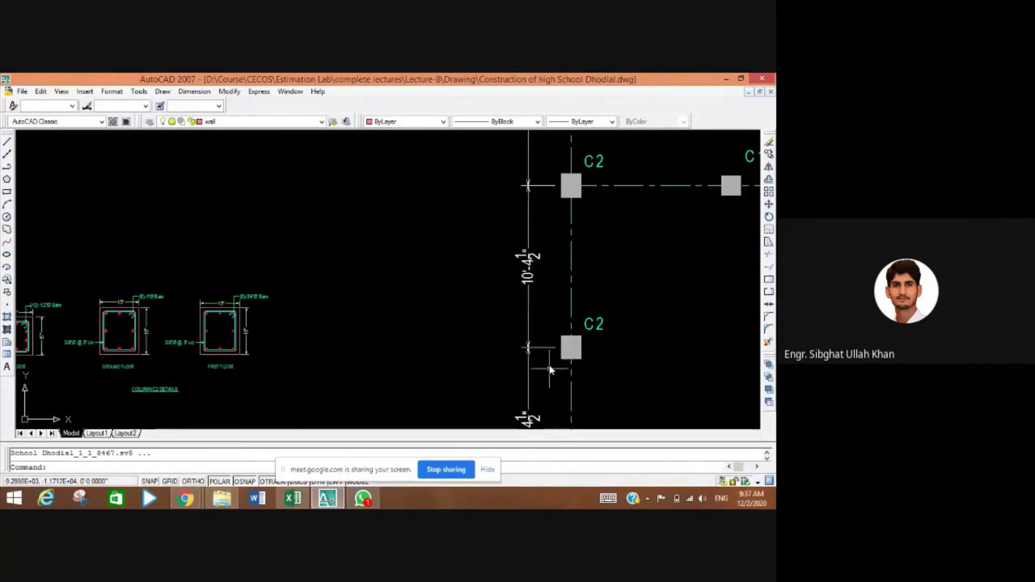
{"action": "scroll", "coordinate": [551, 361], "scroll_direction": "down", "scroll_amount": 2}
{"action": "scroll", "coordinate": [550, 372], "scroll_direction": "down", "scroll_amount": 4}
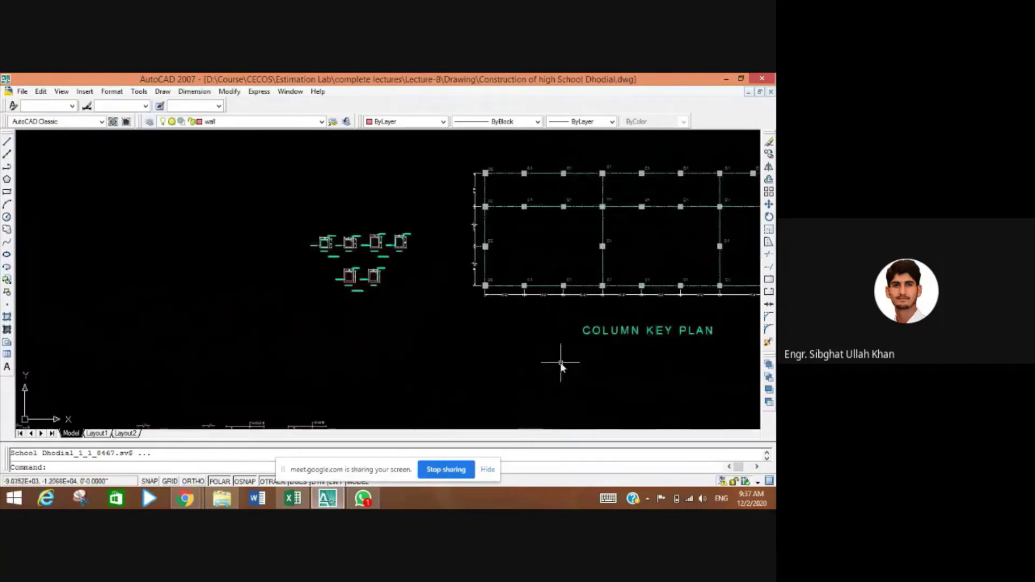
{"action": "left_click_drag", "start_coordinate": [561, 369], "coordinate": [461, 257]}
{"action": "left_click_drag", "start_coordinate": [432, 430], "coordinate": [436, 199]}
{"action": "scroll", "coordinate": [439, 231], "scroll_direction": "up", "scroll_amount": 4}
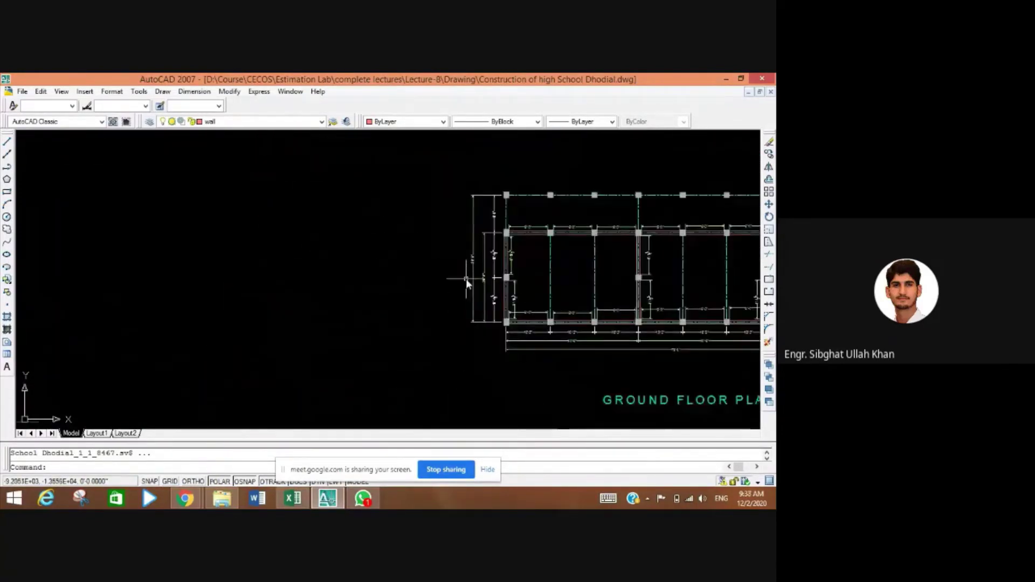
{"action": "scroll", "coordinate": [467, 279], "scroll_direction": "up", "scroll_amount": 4}
{"action": "scroll", "coordinate": [451, 279], "scroll_direction": "down", "scroll_amount": 3}
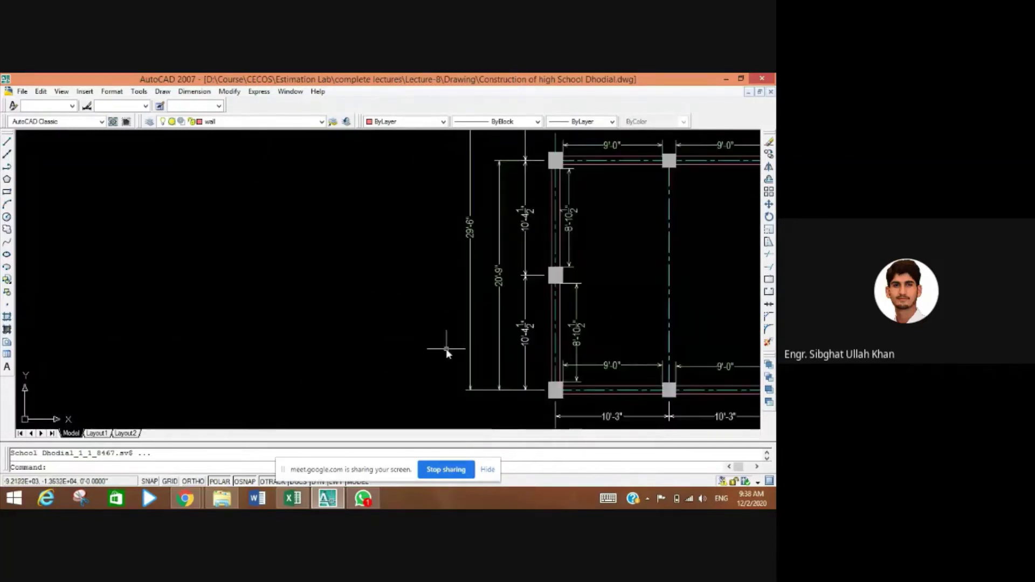
- Examine where the ground floor plan's overall width dimension starts and ends at the two corner columns
{"action": "scroll", "coordinate": [538, 396], "scroll_direction": "up", "scroll_amount": 4}
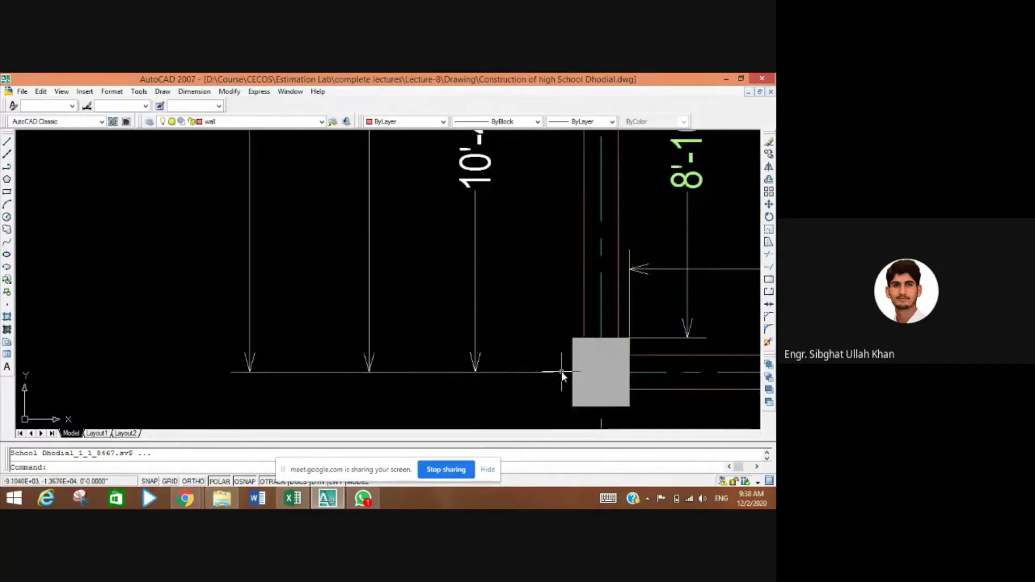
{"action": "scroll", "coordinate": [547, 377], "scroll_direction": "down", "scroll_amount": 2}
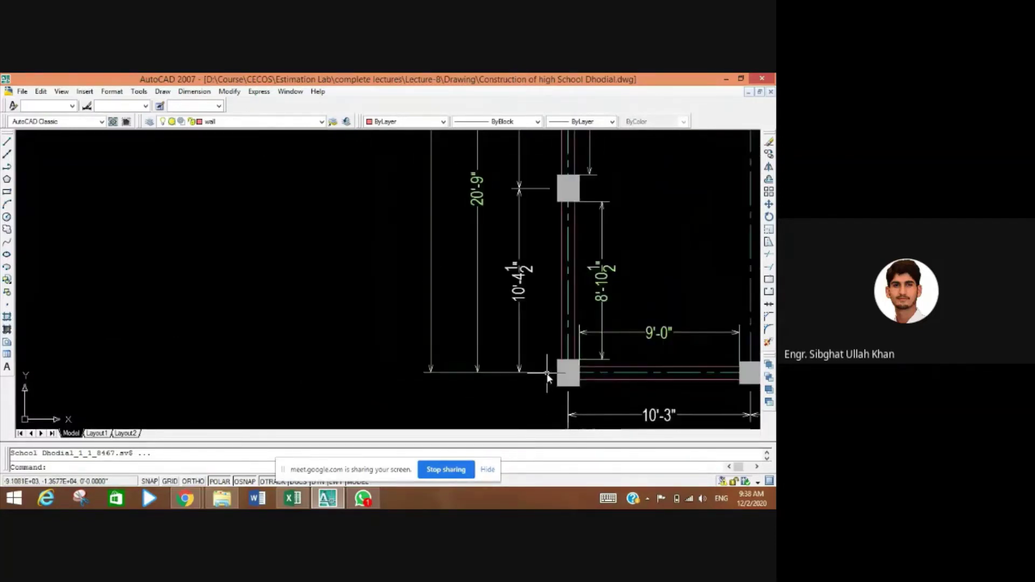
{"action": "scroll", "coordinate": [547, 377], "scroll_direction": "down", "scroll_amount": 2}
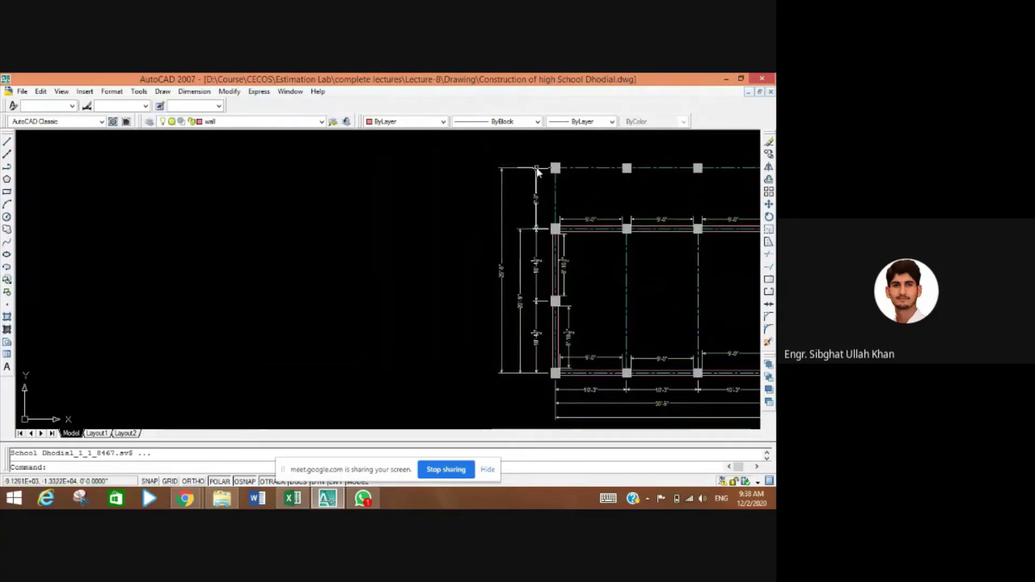
{"action": "scroll", "coordinate": [539, 166], "scroll_direction": "up", "scroll_amount": 4}
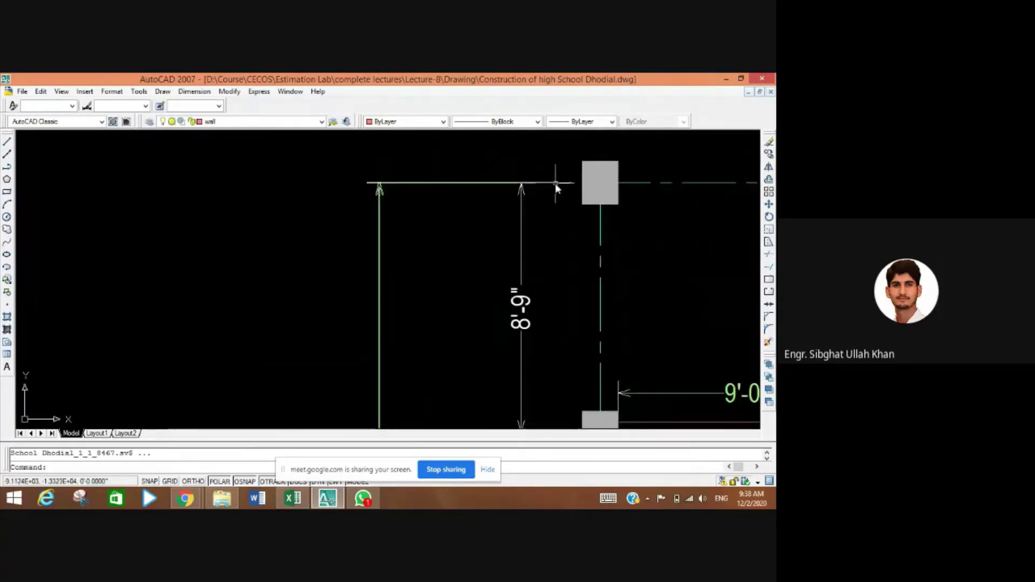
{"action": "scroll", "coordinate": [446, 247], "scroll_direction": "down", "scroll_amount": 2}
{"action": "left_click_drag", "start_coordinate": [385, 389], "coordinate": [371, 343]}
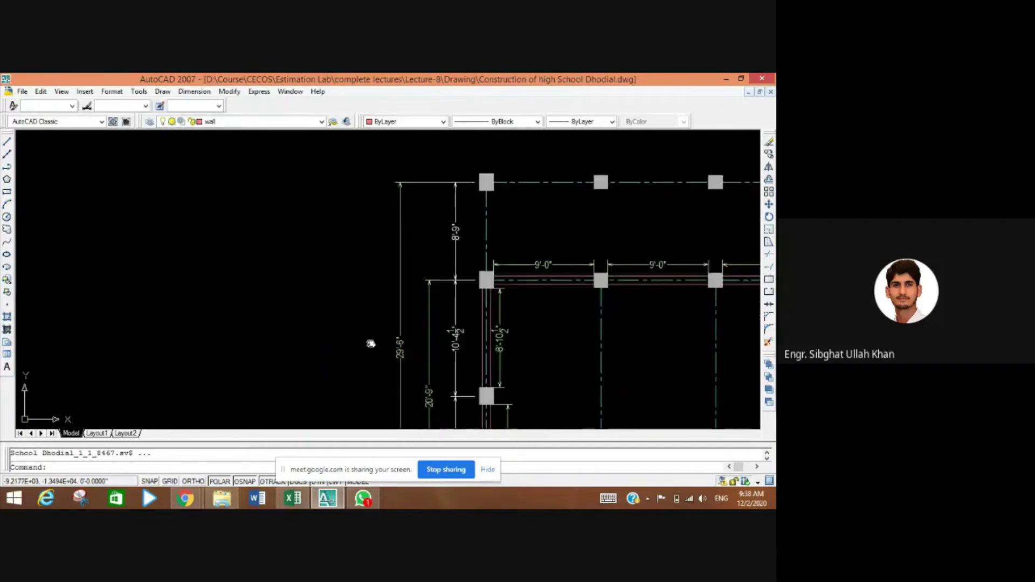
{"action": "scroll", "coordinate": [397, 344], "scroll_direction": "up", "scroll_amount": 2}
{"action": "scroll", "coordinate": [394, 343], "scroll_direction": "up", "scroll_amount": 3}
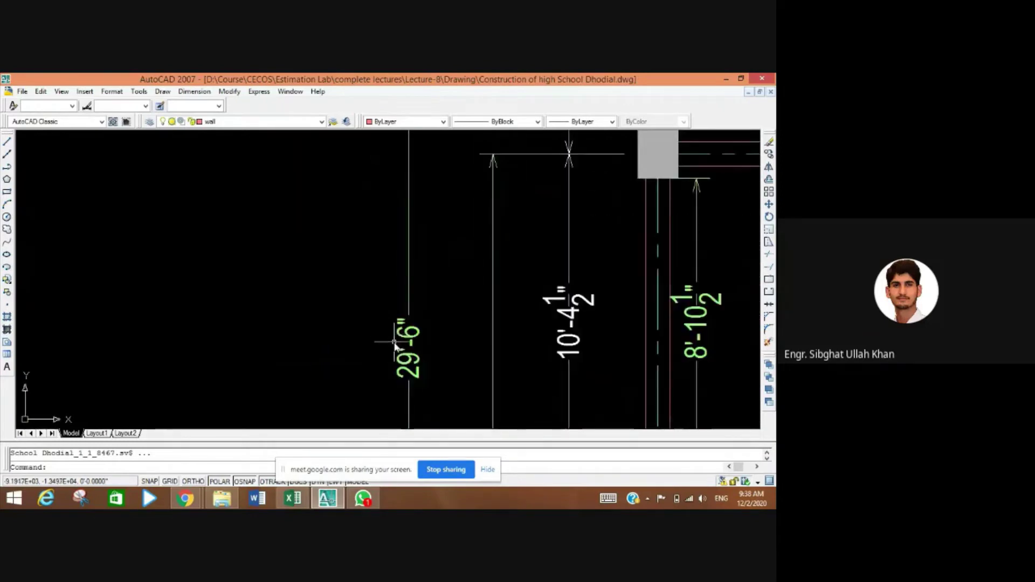
{"action": "scroll", "coordinate": [395, 345], "scroll_direction": "down", "scroll_amount": 5}
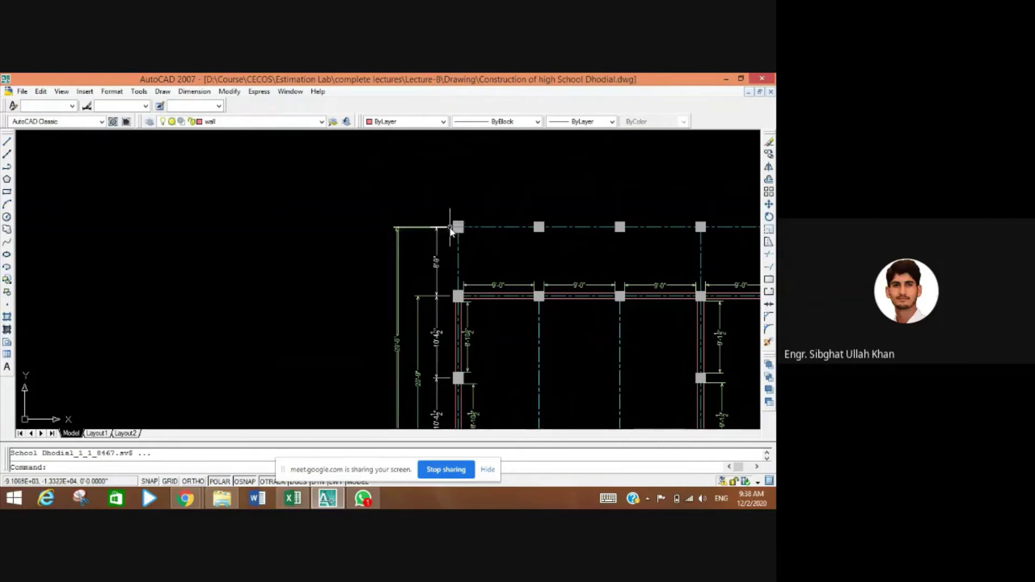
- Select the 8'-9" dimension and inspect how the width dimensions meet the centrelines of the upper and lower corner columns
{"action": "scroll", "coordinate": [451, 227], "scroll_direction": "up", "scroll_amount": 7}
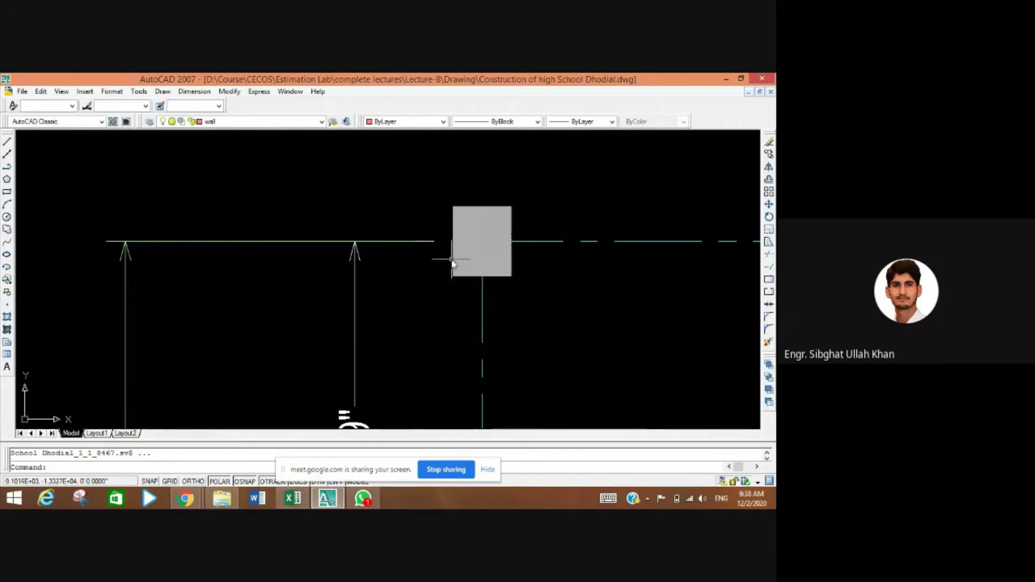
{"action": "left_click", "coordinate": [432, 242]}
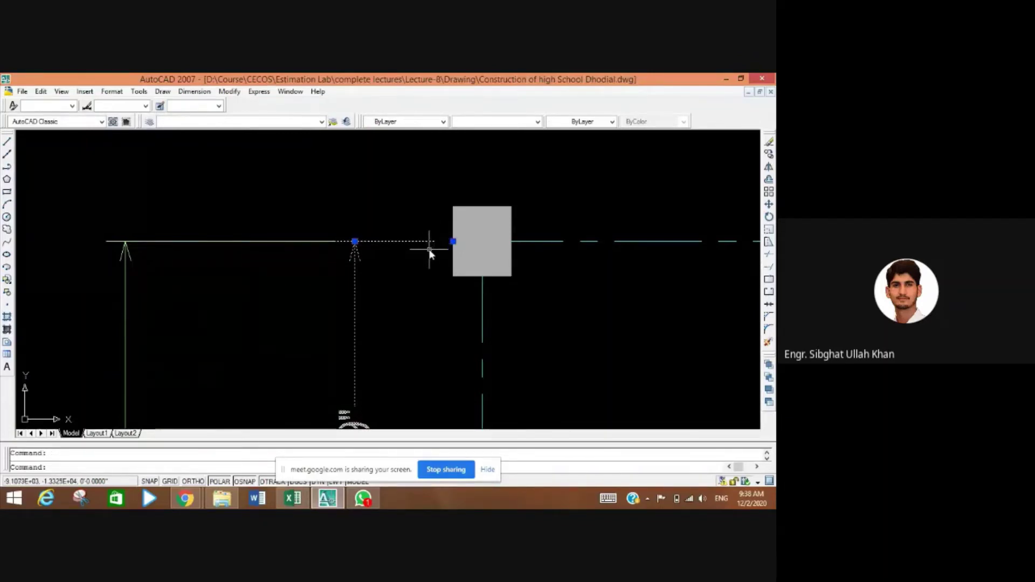
{"action": "scroll", "coordinate": [432, 246], "scroll_direction": "down", "scroll_amount": 4}
{"action": "left_click_drag", "start_coordinate": [398, 342], "coordinate": [378, 207]}
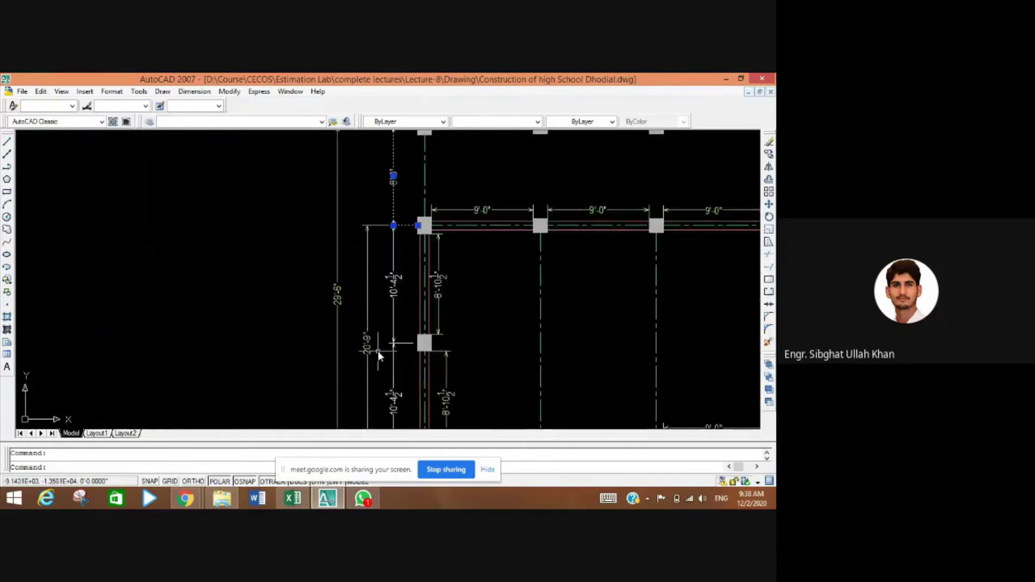
{"action": "scroll", "coordinate": [377, 351], "scroll_direction": "down", "scroll_amount": 3}
{"action": "scroll", "coordinate": [392, 424], "scroll_direction": "up", "scroll_amount": 5}
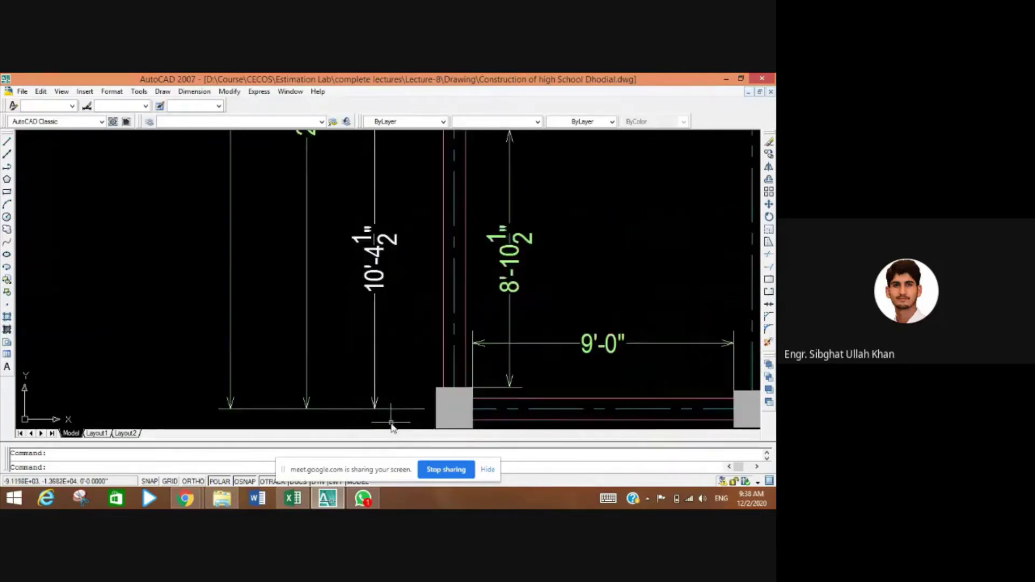
{"action": "left_click_drag", "start_coordinate": [391, 418], "coordinate": [394, 396]}
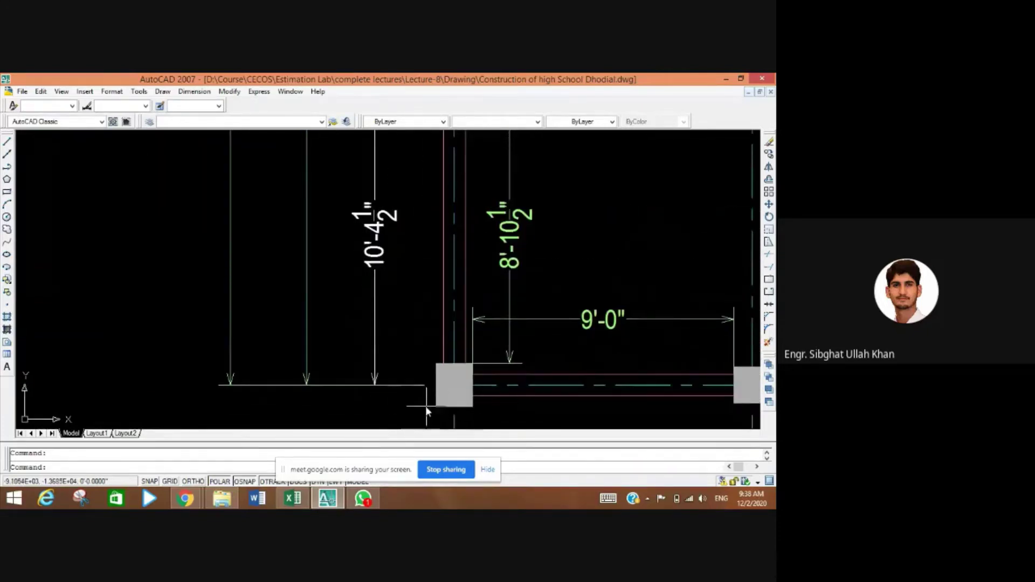
{"action": "scroll", "coordinate": [427, 410], "scroll_direction": "up", "scroll_amount": 3}
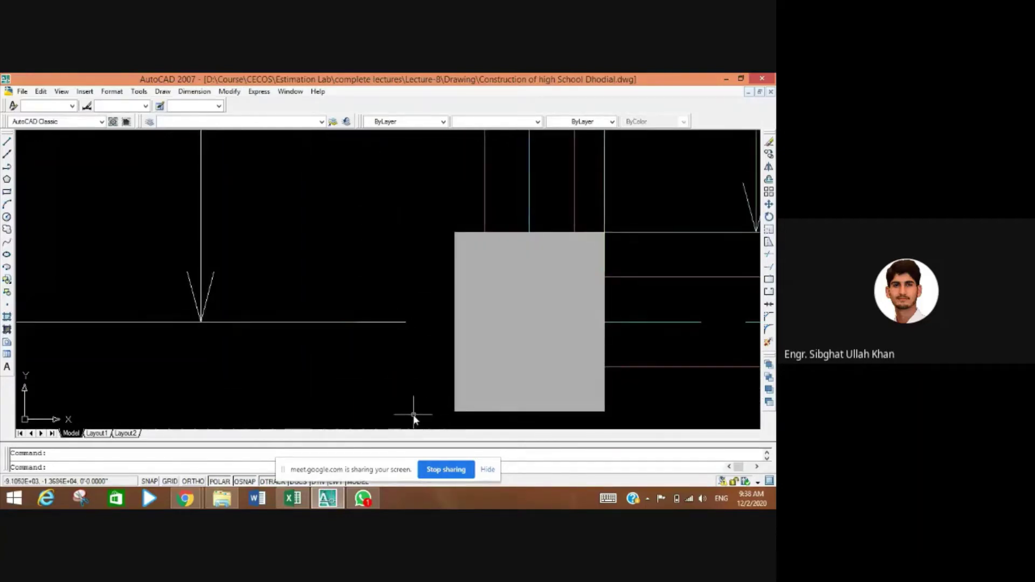
- Read the overall width dimension along the left side of the ground floor plan
{"action": "scroll", "coordinate": [378, 358], "scroll_direction": "down", "scroll_amount": 3}
{"action": "scroll", "coordinate": [302, 345], "scroll_direction": "down", "scroll_amount": 2}
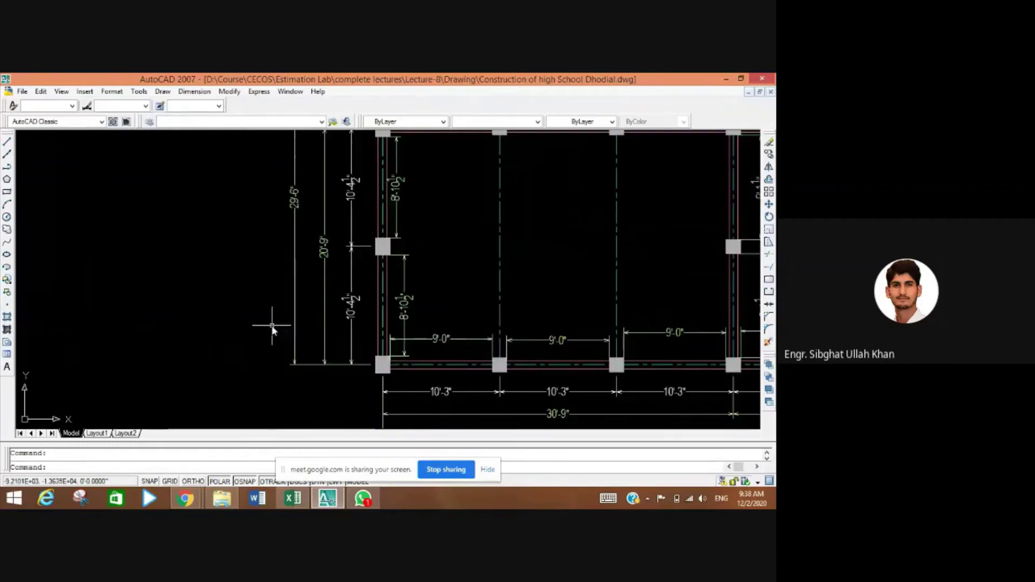
{"action": "scroll", "coordinate": [270, 231], "scroll_direction": "down", "scroll_amount": 3}
{"action": "scroll", "coordinate": [273, 295], "scroll_direction": "up", "scroll_amount": 3}
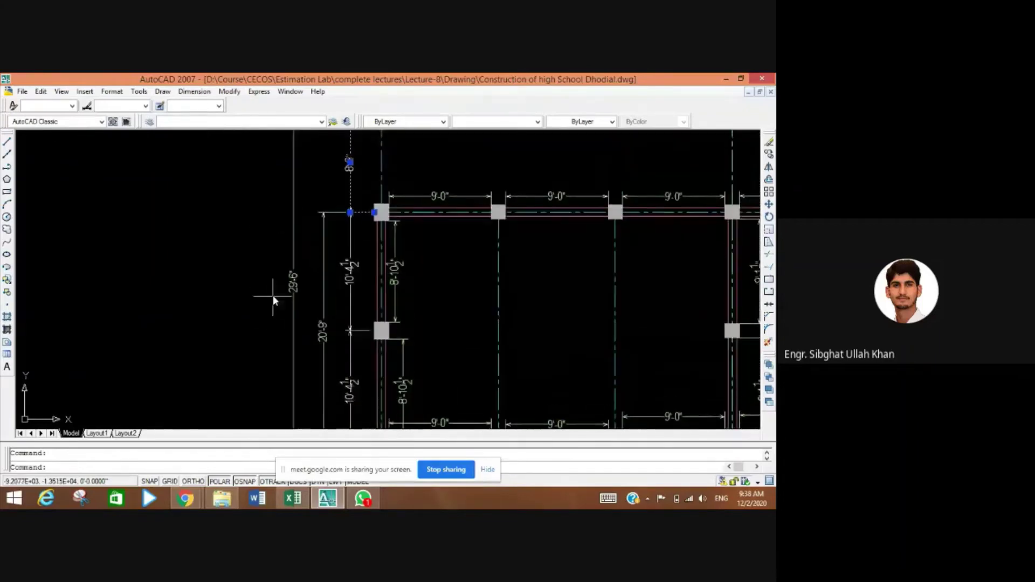
{"action": "scroll", "coordinate": [272, 295], "scroll_direction": "up", "scroll_amount": 4}
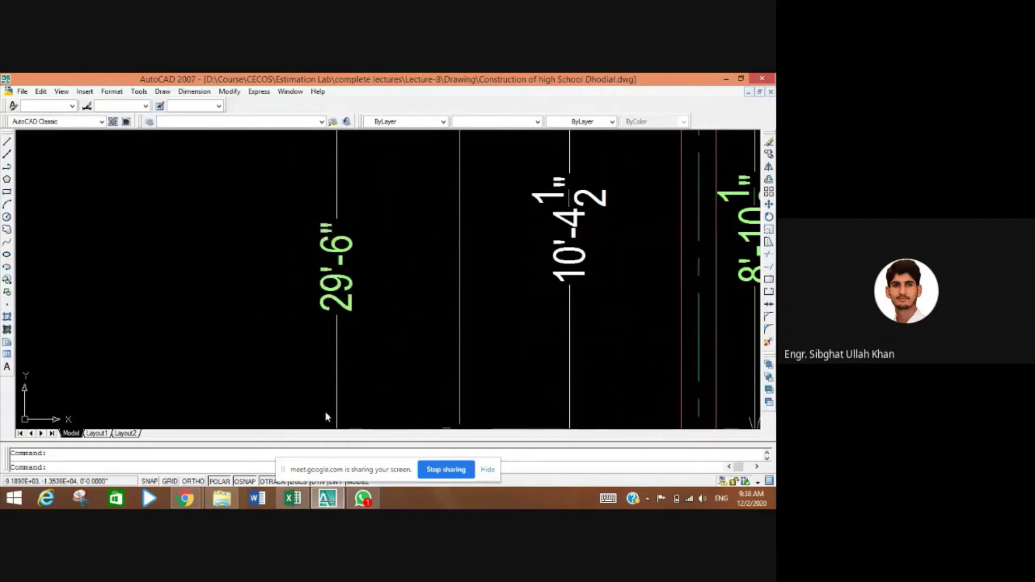
- Switch to Excel and check the Total Volume width in F34 and the sand filling totals in H39 and H31
{"action": "left_click", "coordinate": [293, 498]}
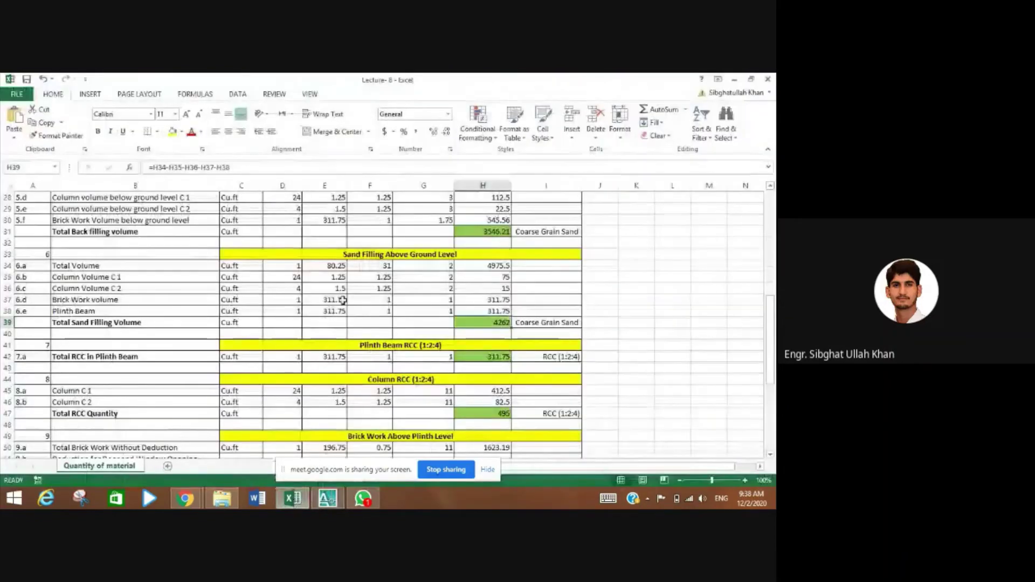
{"action": "left_click", "coordinate": [370, 265]}
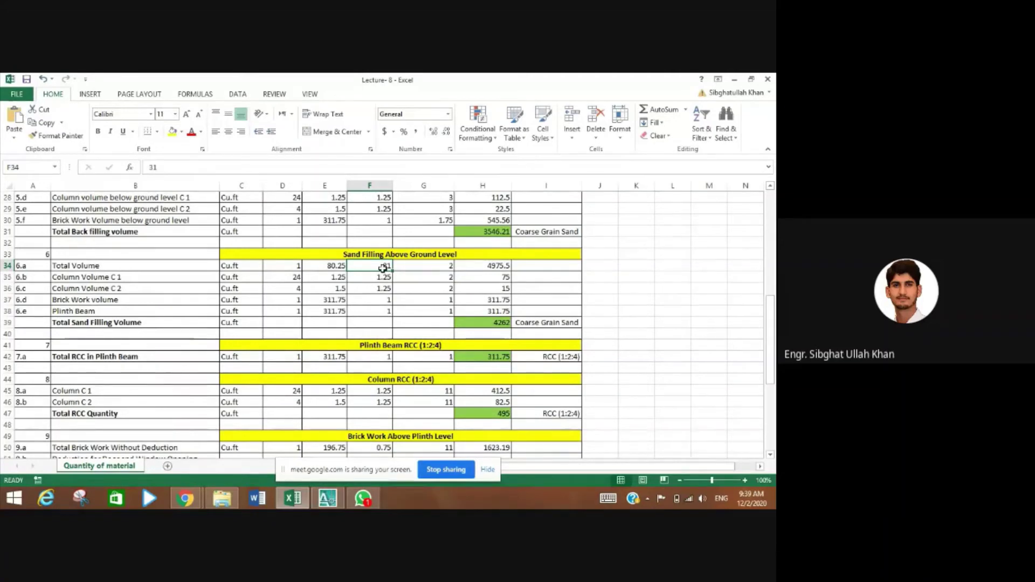
{"action": "left_click", "coordinate": [487, 324]}
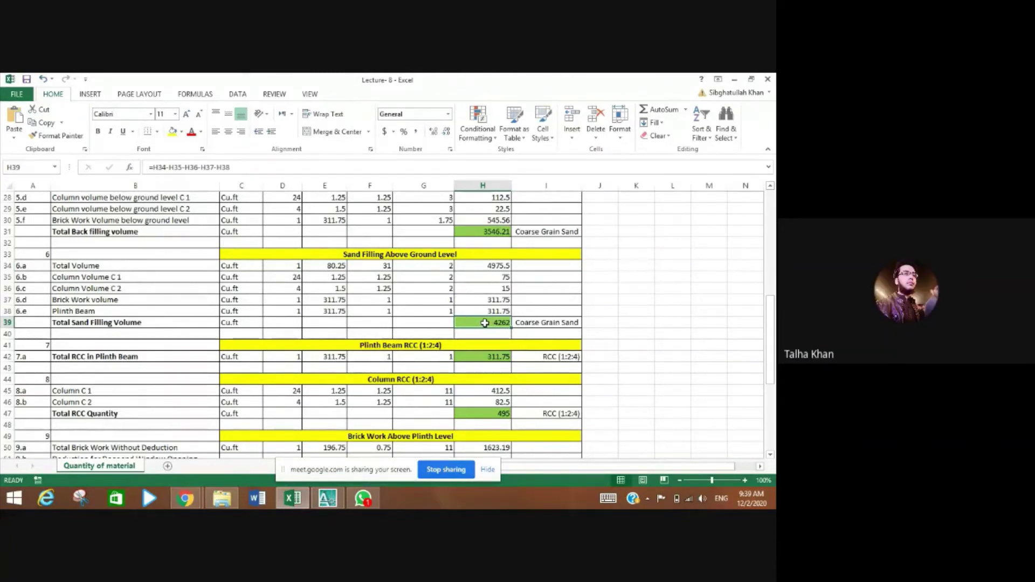
{"action": "left_click", "coordinate": [482, 232]}
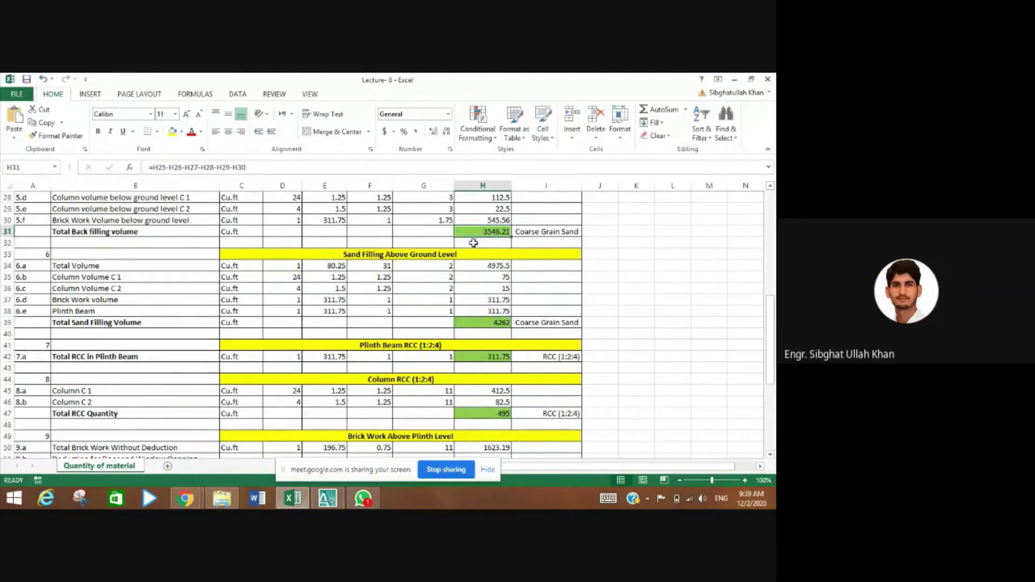
{"action": "left_click", "coordinate": [476, 321]}
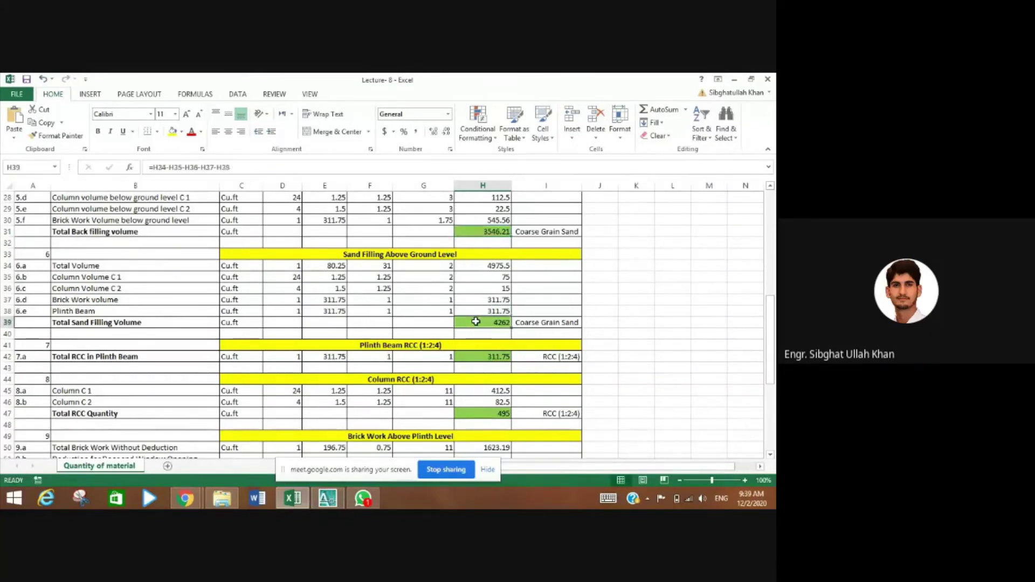
{"action": "left_click", "coordinate": [480, 232]}
{"action": "key", "text": "ctrl+c"}
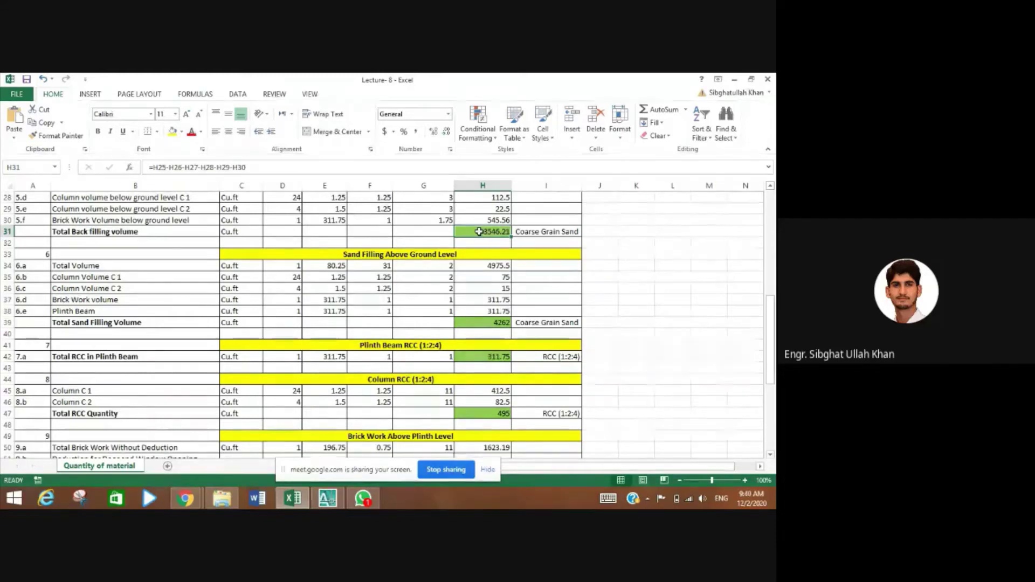
- Check the sand filling total in H39 and the Plinth Beam RCC heading, and inspect the plinth beam section detail in AutoCAD
{"action": "left_click", "coordinate": [477, 326]}
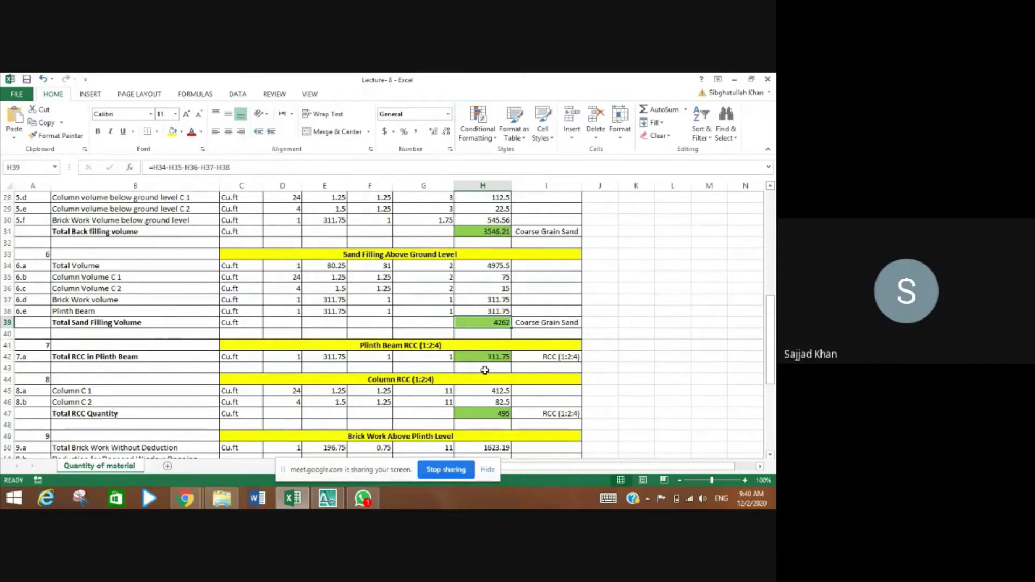
{"action": "left_click", "coordinate": [369, 348]}
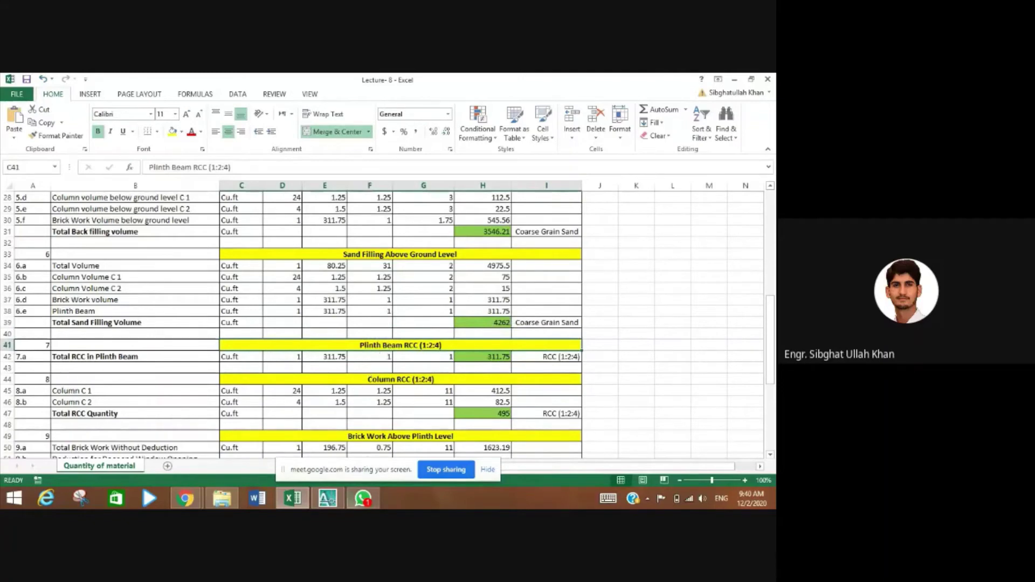
{"action": "scroll", "coordinate": [290, 332], "scroll_direction": "down", "scroll_amount": 6}
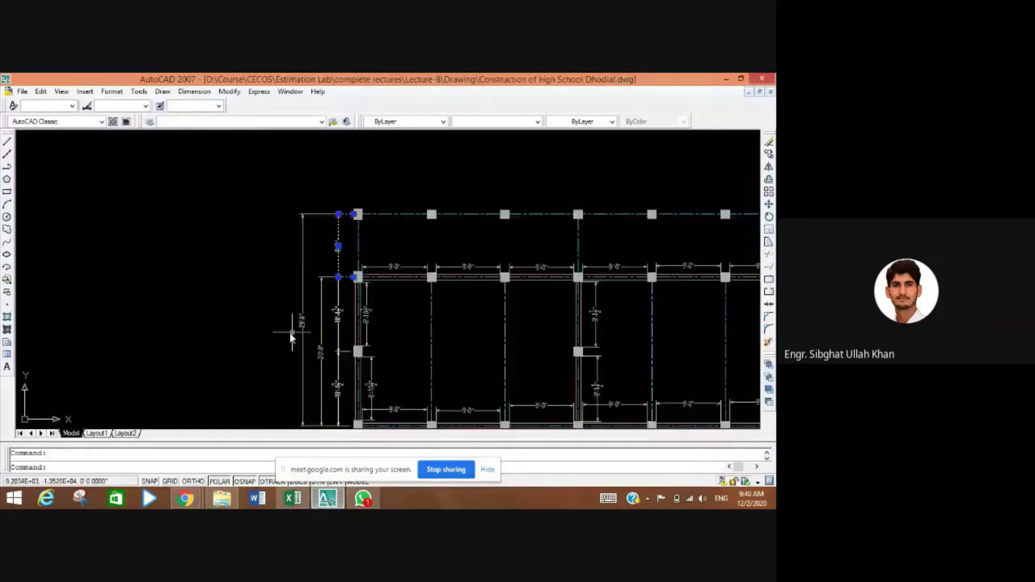
{"action": "left_click_drag", "start_coordinate": [208, 351], "coordinate": [367, 242]}
{"action": "scroll", "coordinate": [205, 301], "scroll_direction": "up", "scroll_amount": 8}
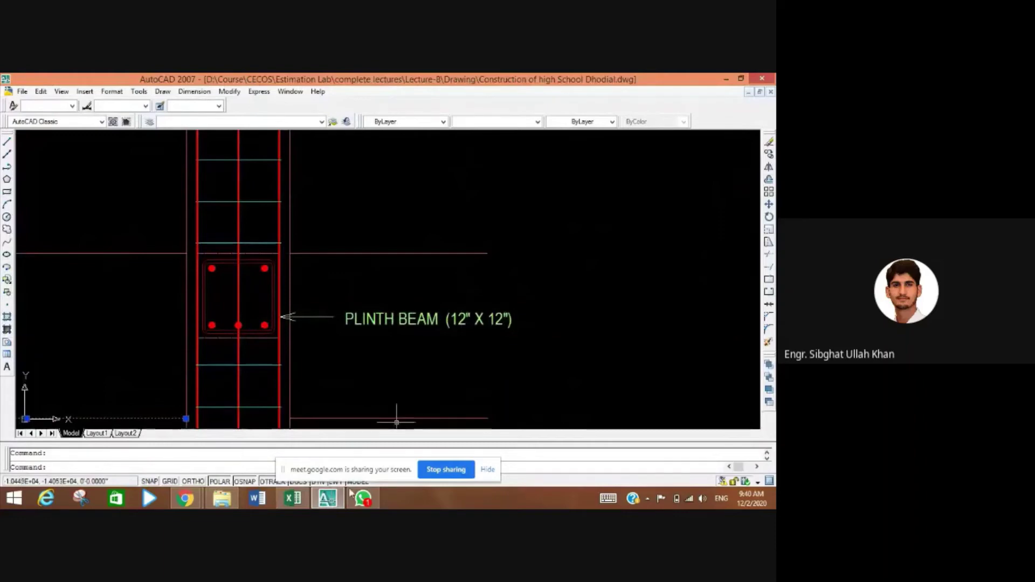
- Switch to Excel and compare the plinth beam's width in F42, height in G42 and length in E42 with the section detail
{"action": "left_click", "coordinate": [293, 498]}
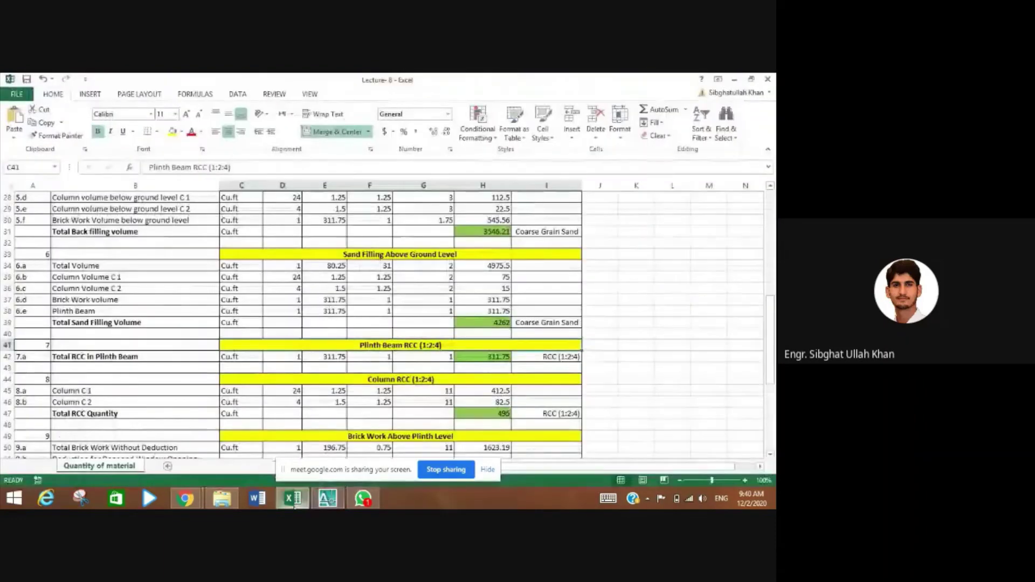
{"action": "left_click", "coordinate": [379, 358]}
{"action": "left_click", "coordinate": [425, 358]}
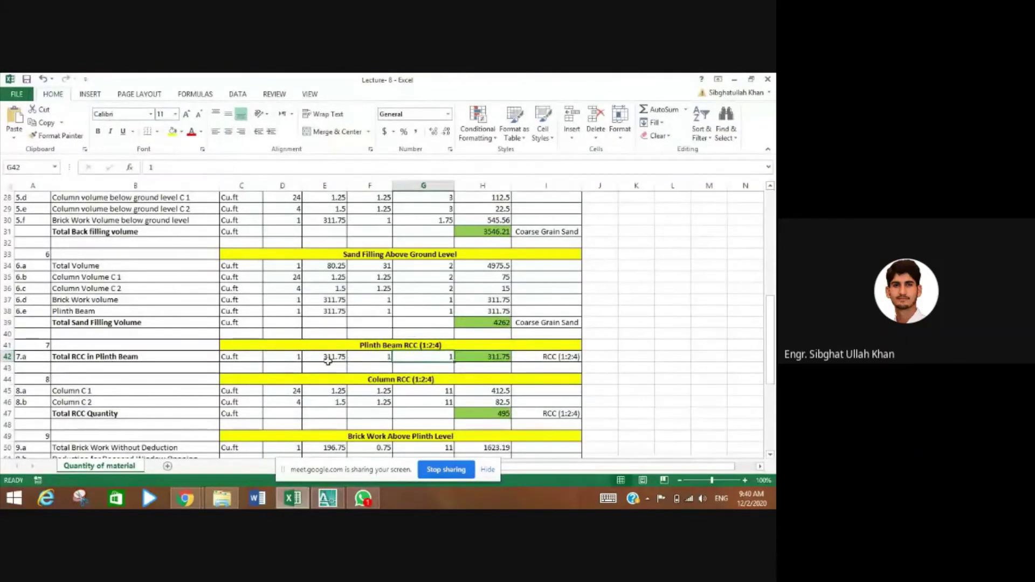
{"action": "left_click", "coordinate": [333, 358]}
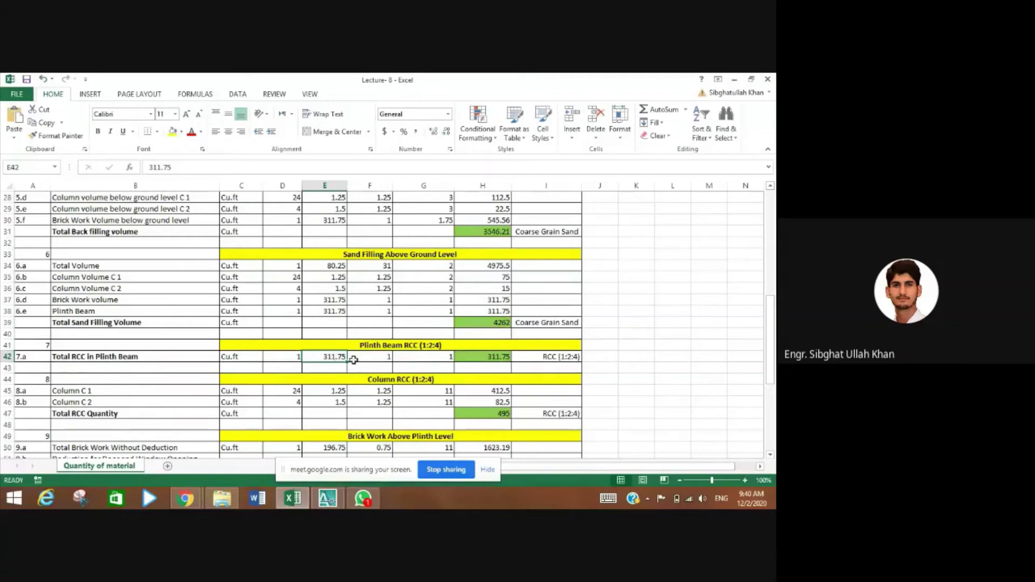
- Switch to AutoCAD and examine the clear spans between columns in the Excavation Key Plan that make up the plinth beam length
{"action": "left_click", "coordinate": [327, 498]}
{"action": "scroll", "coordinate": [473, 324], "scroll_direction": "down", "scroll_amount": 5}
{"action": "mouse_move", "coordinate": [632, 362]}
{"action": "left_mouse_down"}
{"action": "mouse_move", "coordinate": [282, 331]}
{"action": "mouse_move", "coordinate": [315, 344]}
{"action": "left_mouse_up"}
{"action": "scroll", "coordinate": [431, 401], "scroll_direction": "down", "scroll_amount": 3}
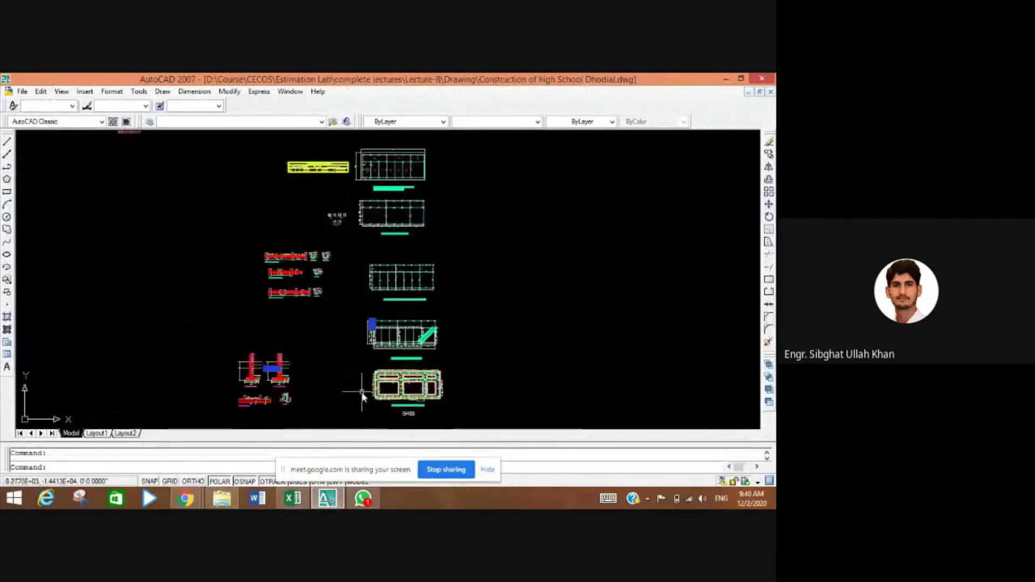
{"action": "left_click_drag", "start_coordinate": [401, 409], "coordinate": [367, 302]}
{"action": "scroll", "coordinate": [368, 280], "scroll_direction": "up", "scroll_amount": 5}
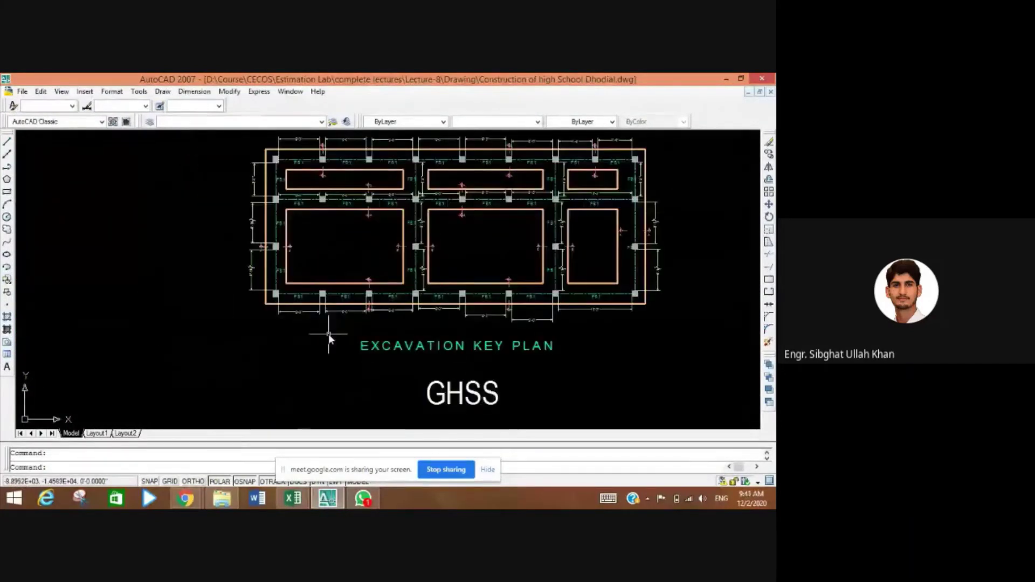
{"action": "left_click_drag", "start_coordinate": [329, 335], "coordinate": [323, 402]}
{"action": "scroll", "coordinate": [264, 353], "scroll_direction": "up", "scroll_amount": 5}
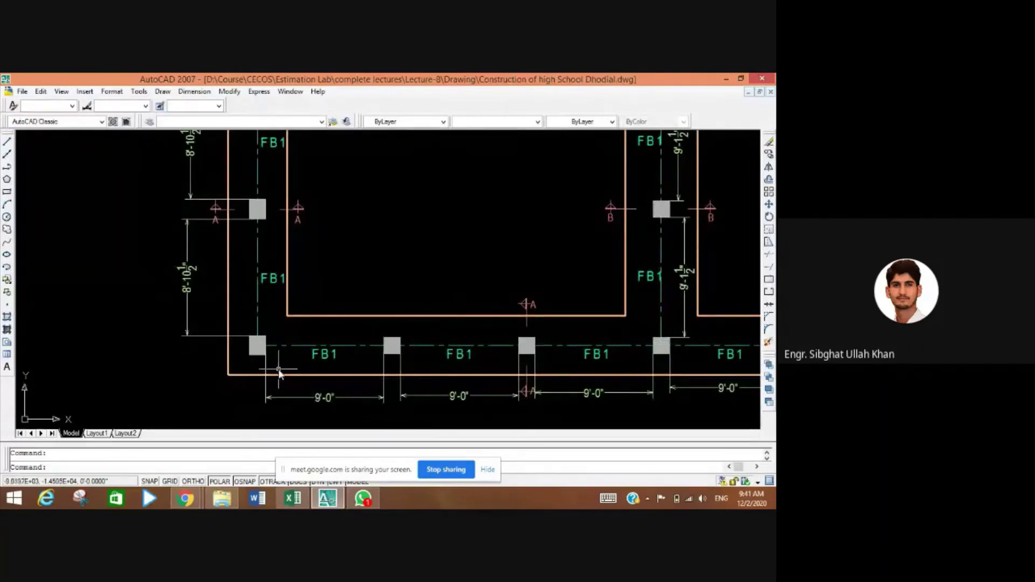
{"action": "scroll", "coordinate": [318, 380], "scroll_direction": "up", "scroll_amount": 2}
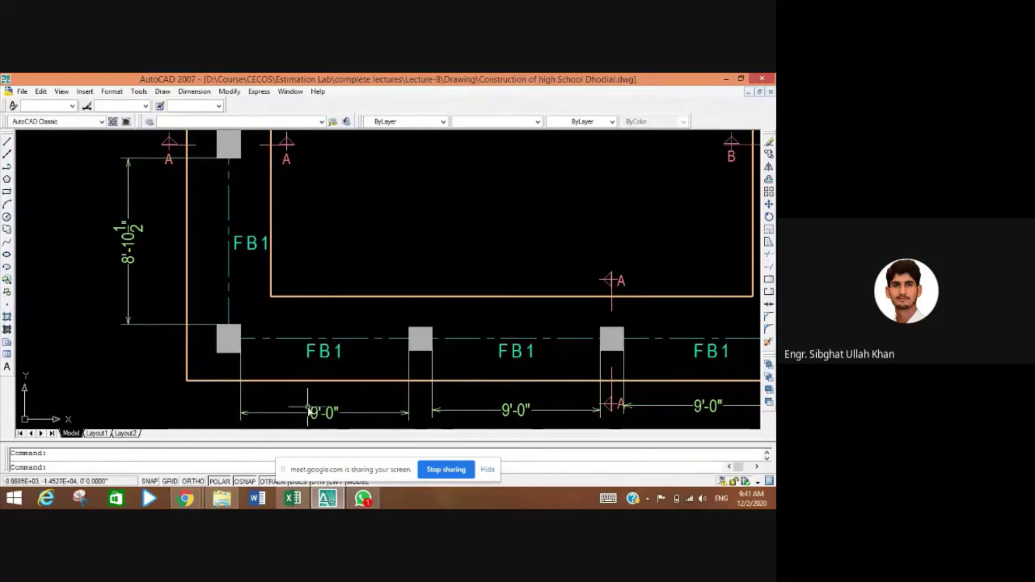
{"action": "scroll", "coordinate": [336, 391], "scroll_direction": "down", "scroll_amount": 5}
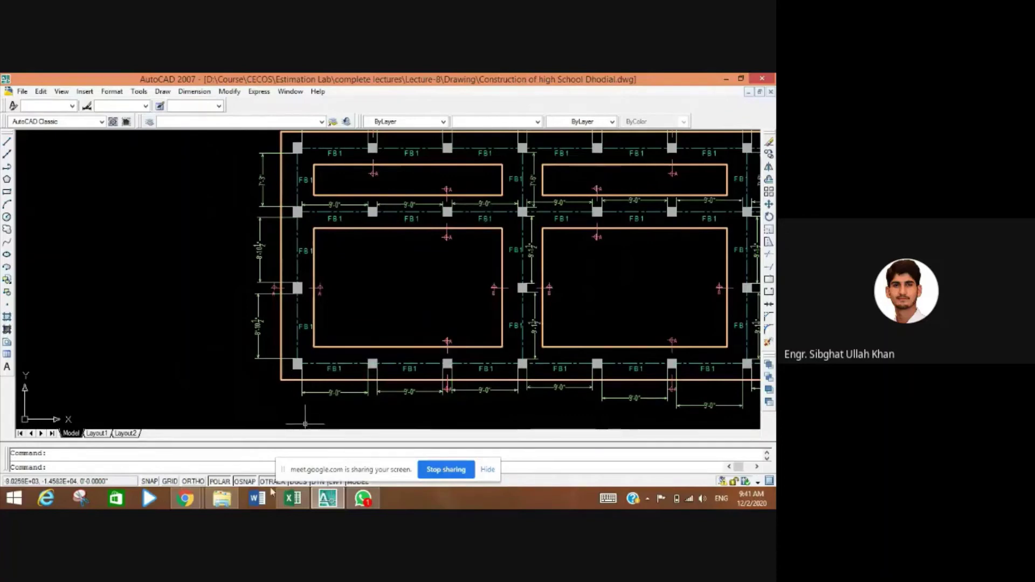
- Switch to Excel and review the plinth beam's width in F42, height in G42 and RCC quantity formula in H42
{"action": "left_click", "coordinate": [293, 498]}
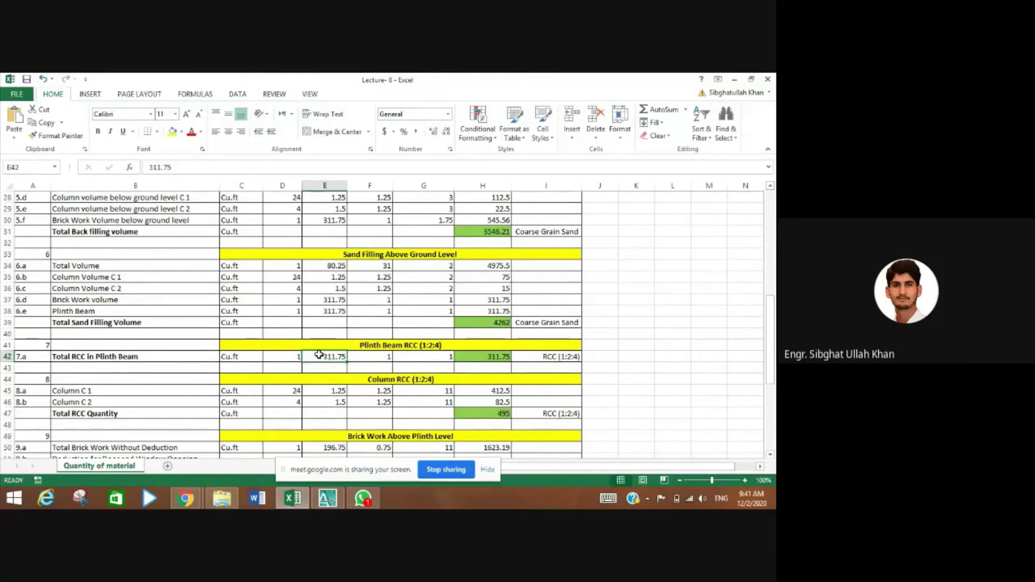
{"action": "left_click", "coordinate": [379, 358]}
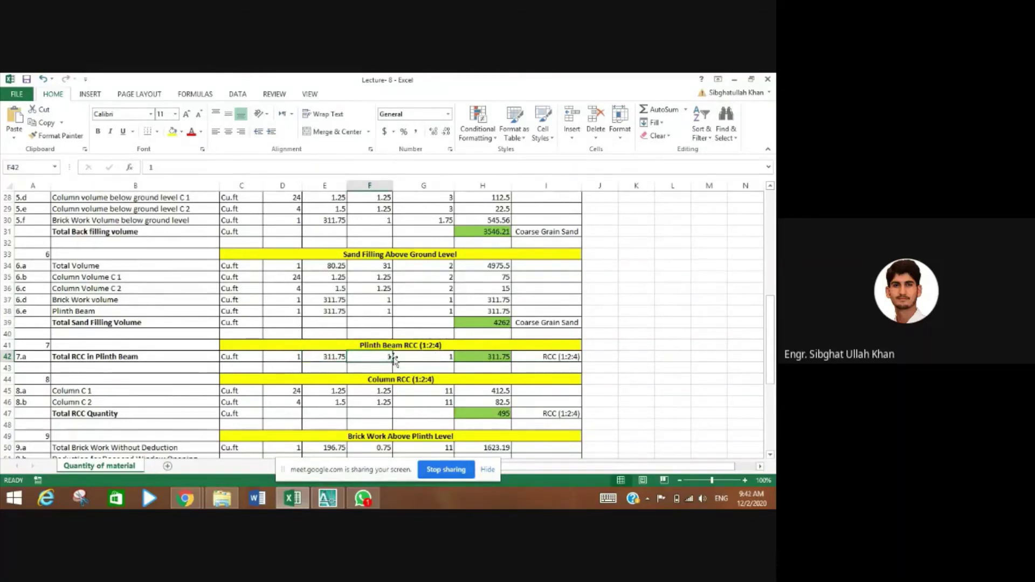
{"action": "left_click", "coordinate": [432, 359]}
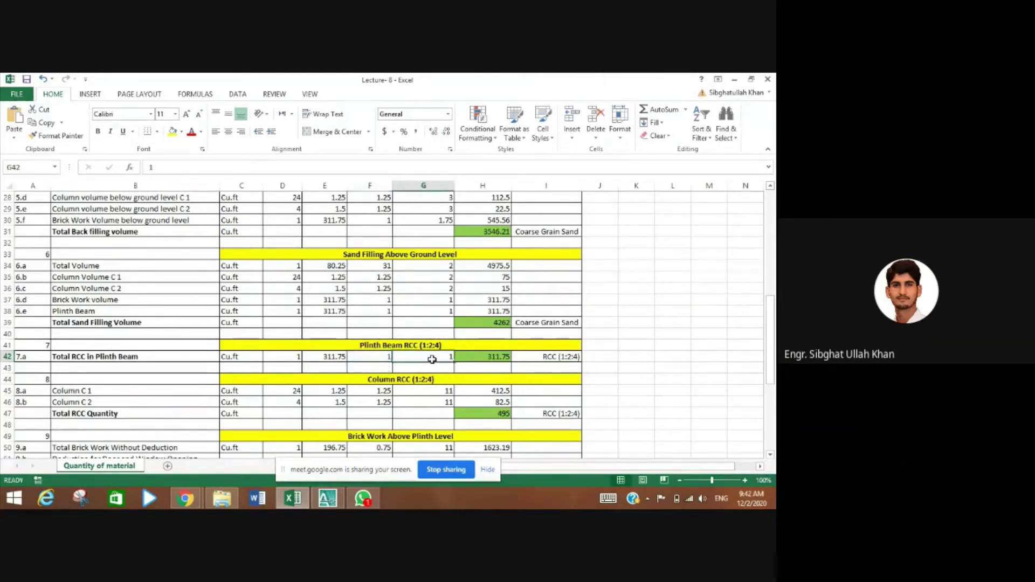
{"action": "left_click", "coordinate": [491, 358]}
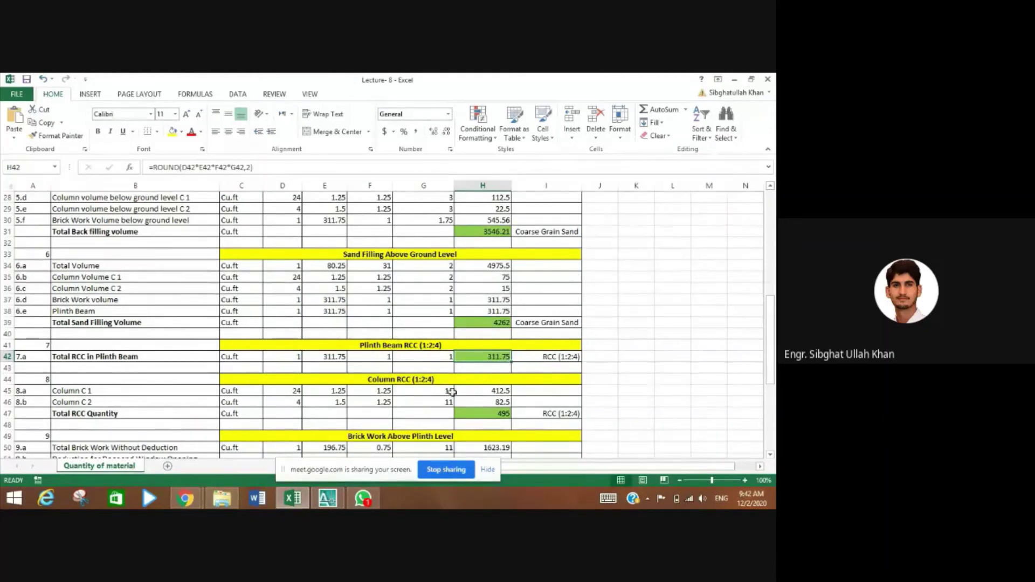
- Check the number of C1 and C2 columns in D45 and D46 of the Column RCC section
{"action": "scroll", "coordinate": [355, 343], "scroll_direction": "down", "scroll_amount": 2}
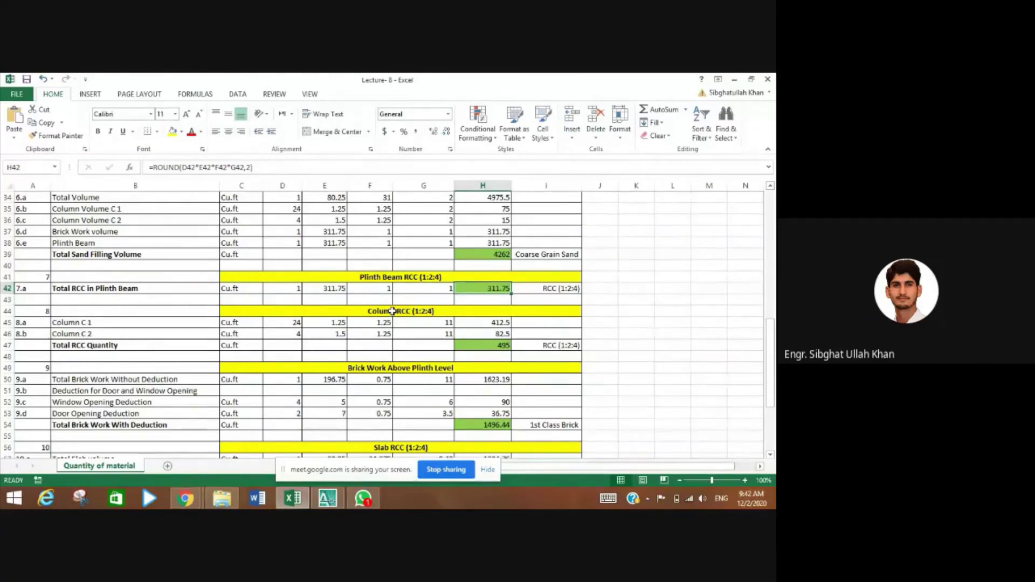
{"action": "left_click", "coordinate": [293, 323]}
{"action": "left_click", "coordinate": [285, 334]}
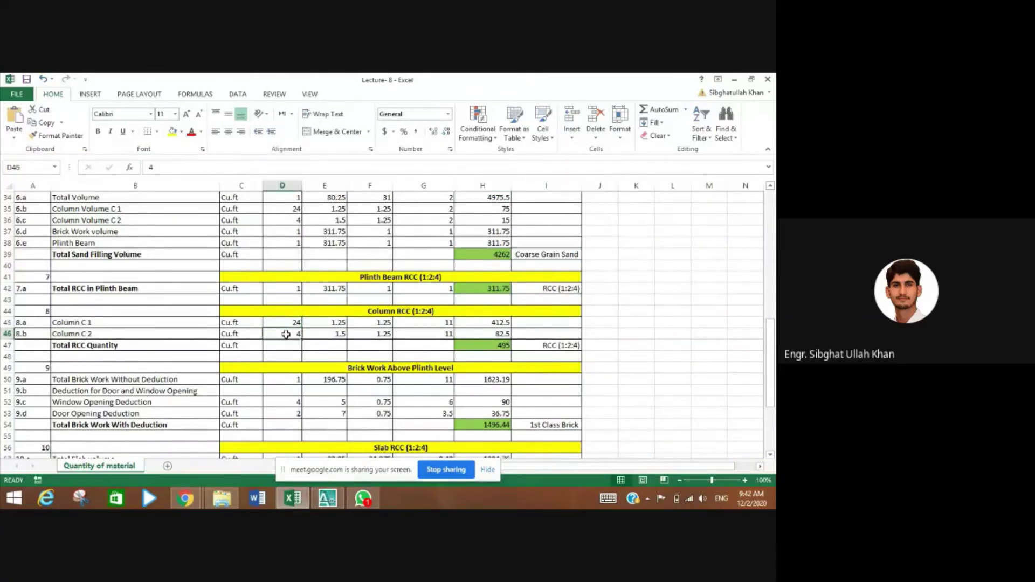
{"action": "left_click", "coordinate": [287, 322]}
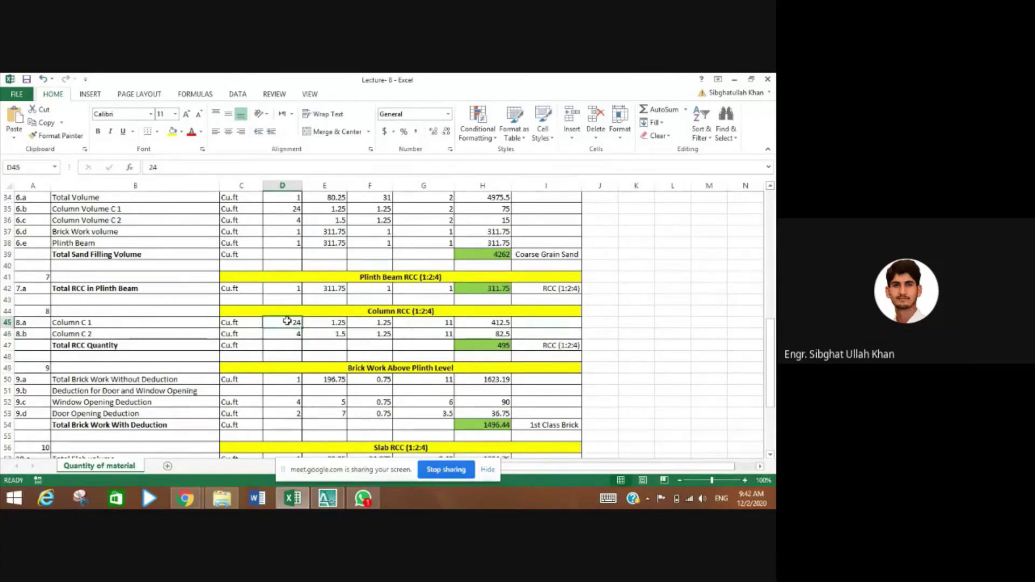
{"action": "left_click", "coordinate": [288, 335]}
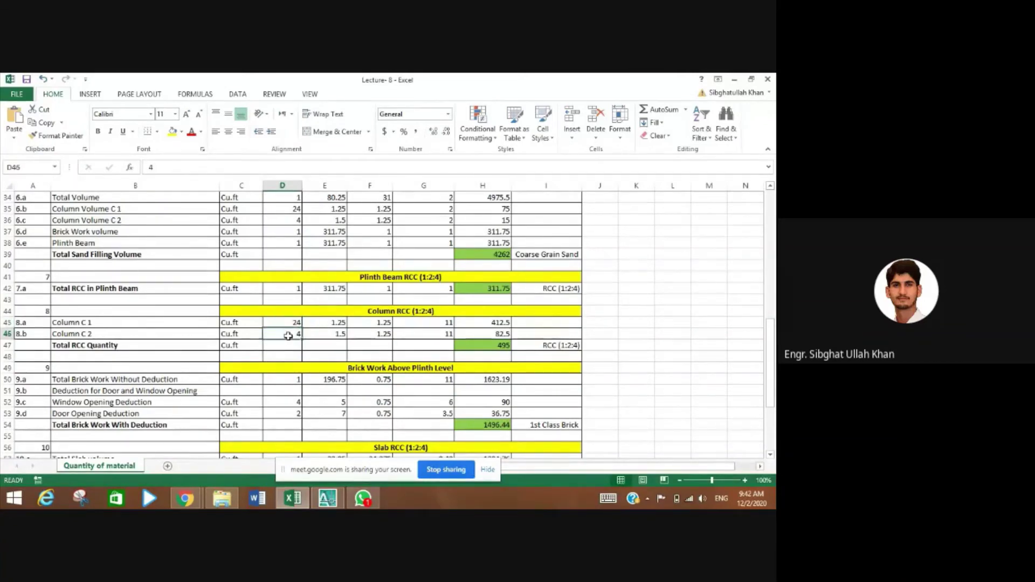
- Review the column lengths in E45 and E46, the C2 width in F46 and the C2 height in G46
{"action": "left_click", "coordinate": [328, 324]}
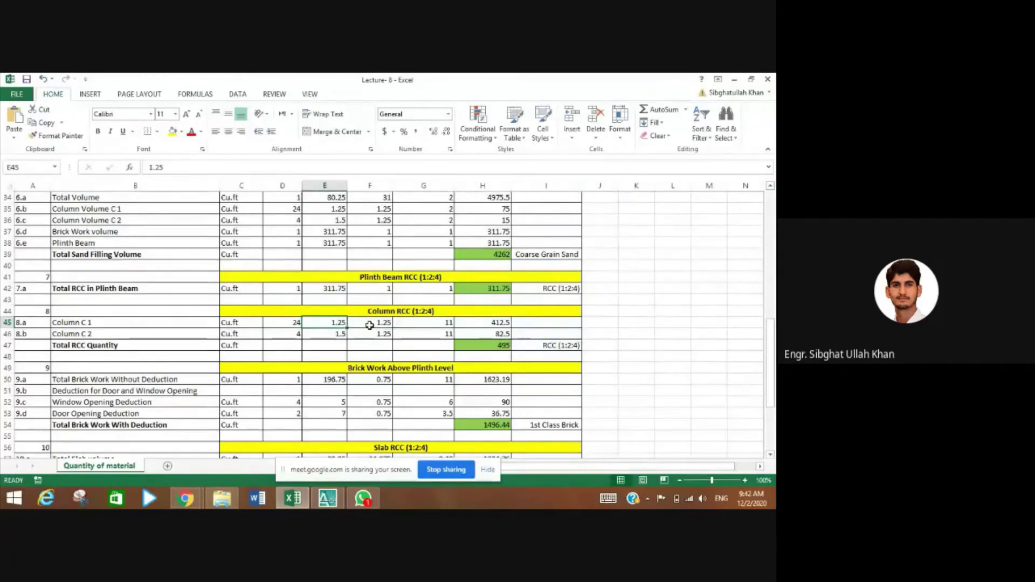
{"action": "left_click", "coordinate": [331, 337]}
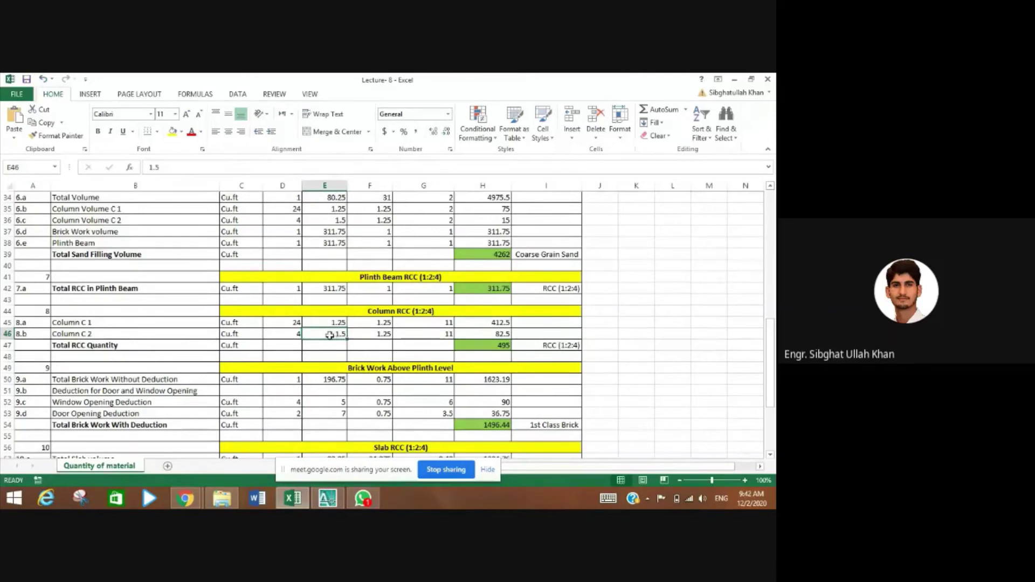
{"action": "left_click", "coordinate": [377, 335]}
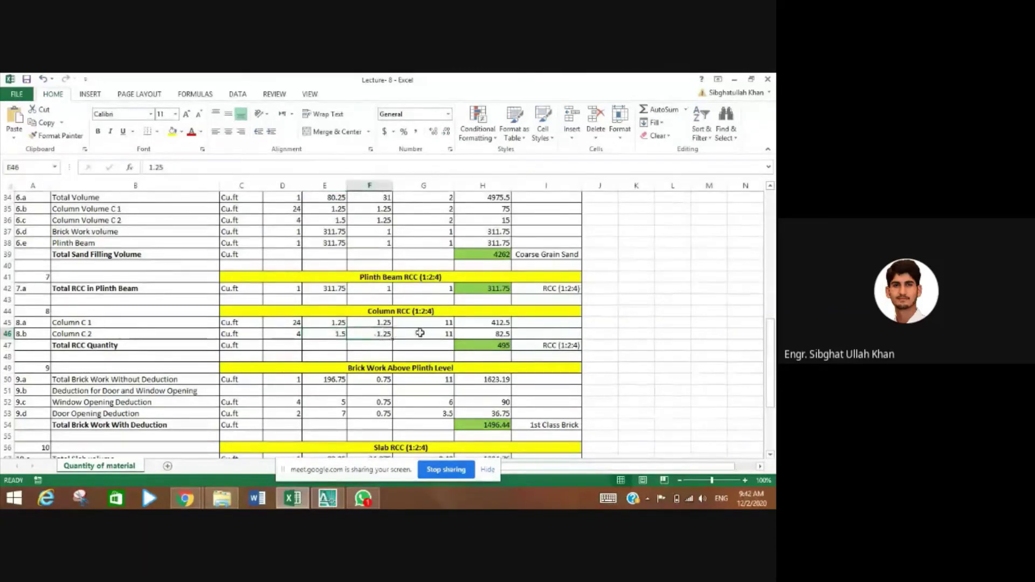
{"action": "left_click", "coordinate": [437, 334]}
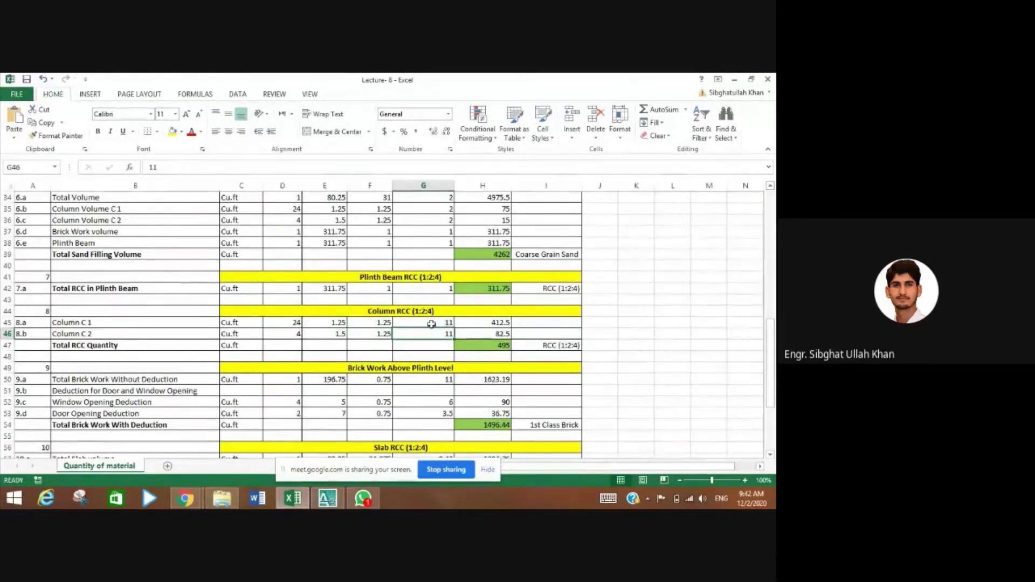
- Inspect the volume formulas for columns C1 and C2 in H45 and H46, leaving both as they are
{"action": "left_click", "coordinate": [499, 323]}
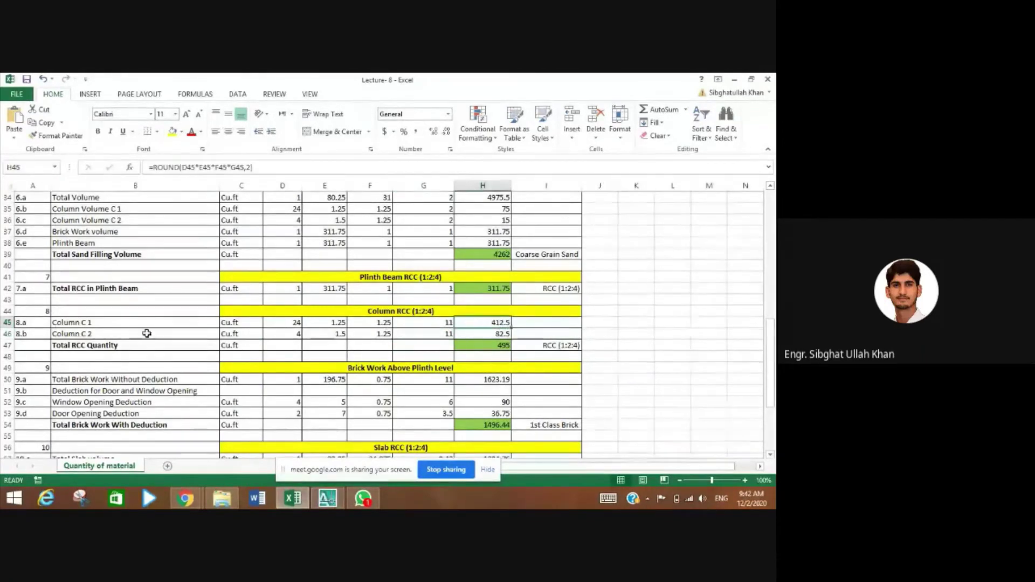
{"action": "left_click", "coordinate": [284, 170]}
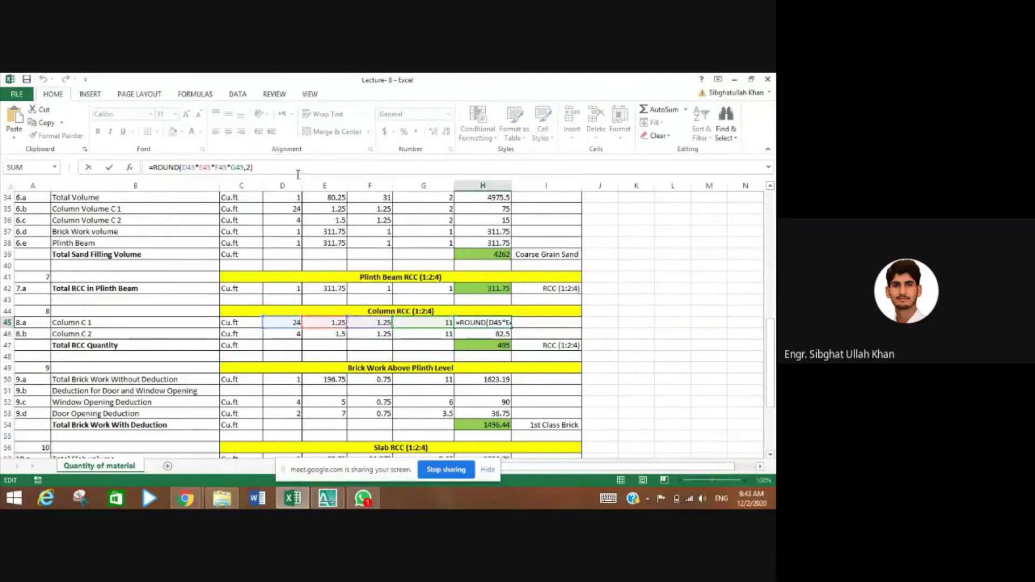
{"action": "key", "text": "Return"}
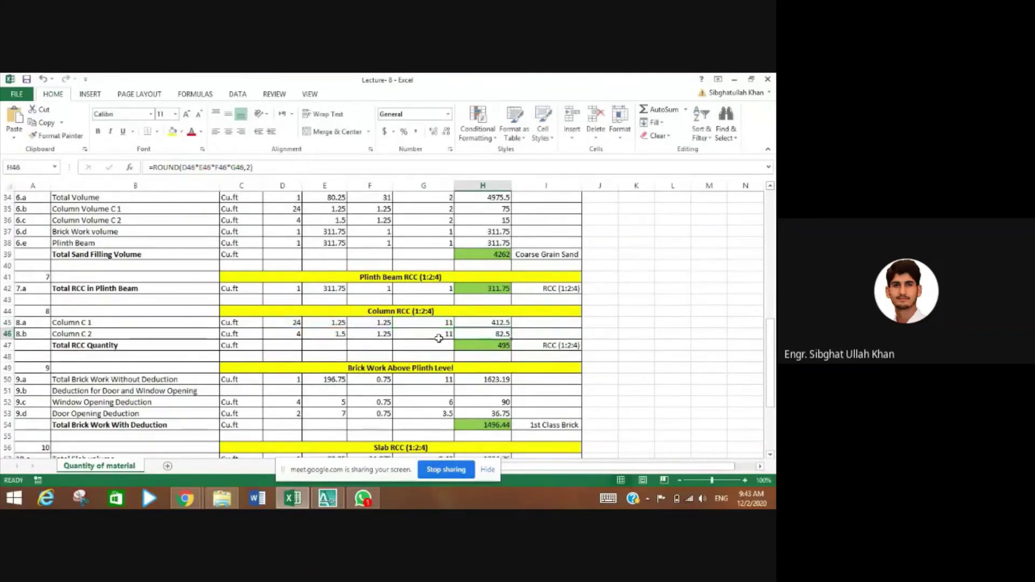
{"action": "left_click", "coordinate": [272, 170]}
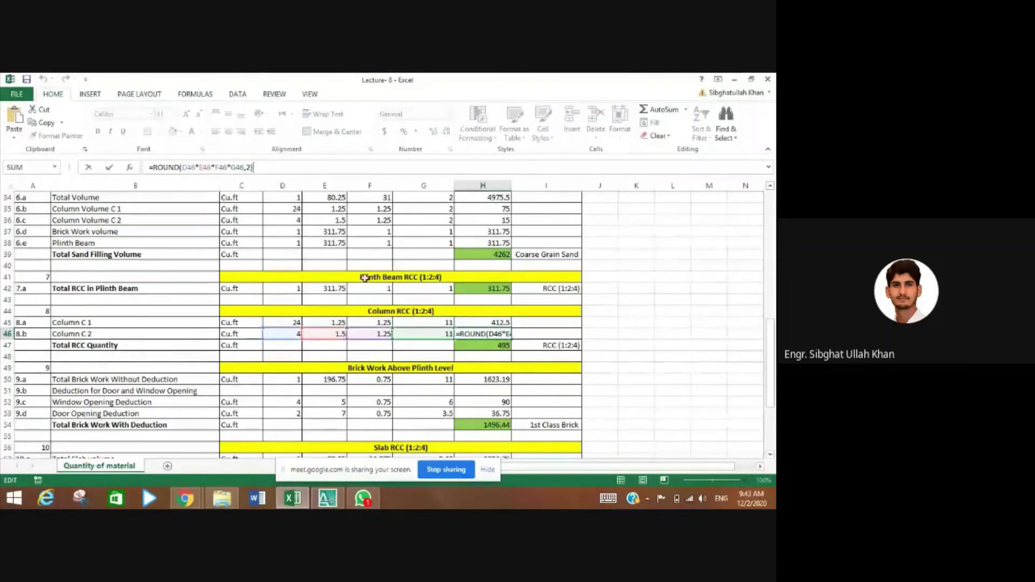
{"action": "key", "text": "Return"}
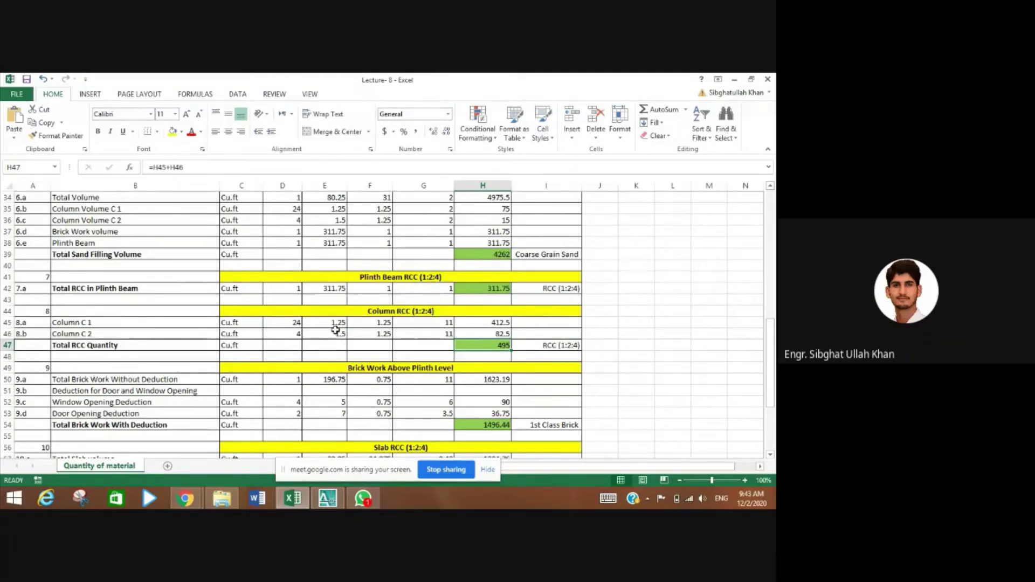
- Switch to the Google Meet call in Chrome and look over the participants
{"action": "scroll", "coordinate": [374, 338], "scroll_direction": "down", "scroll_amount": 2}
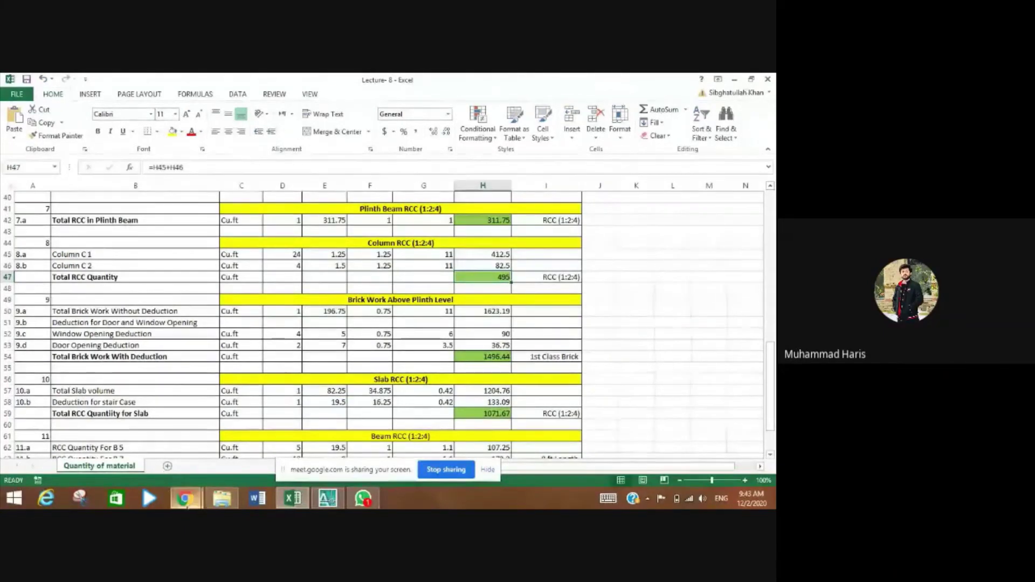
{"action": "mouse_move", "coordinate": [185, 498]}
{"action": "left_click", "coordinate": [182, 427]}
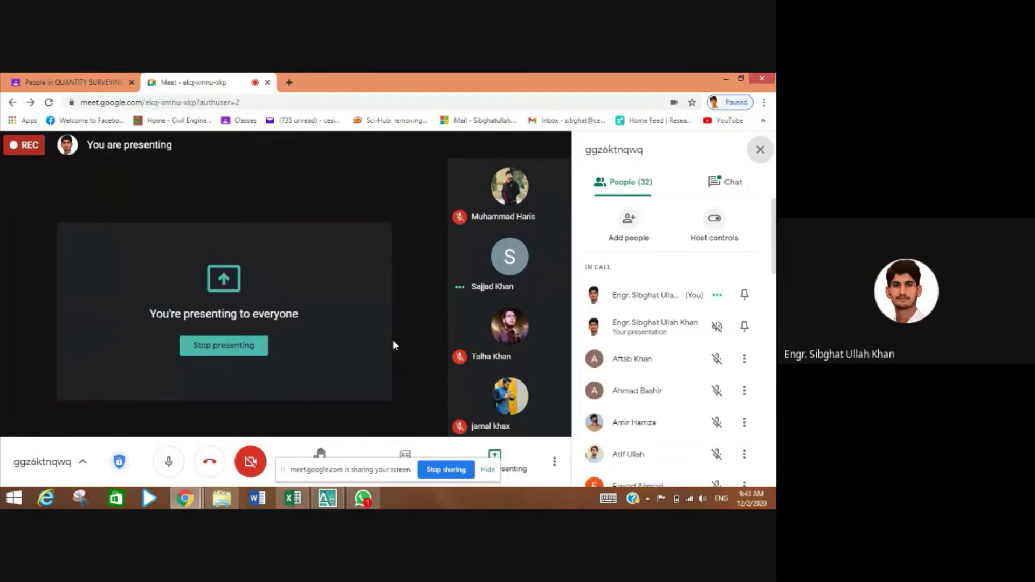
{"action": "mouse_move", "coordinate": [461, 311]}
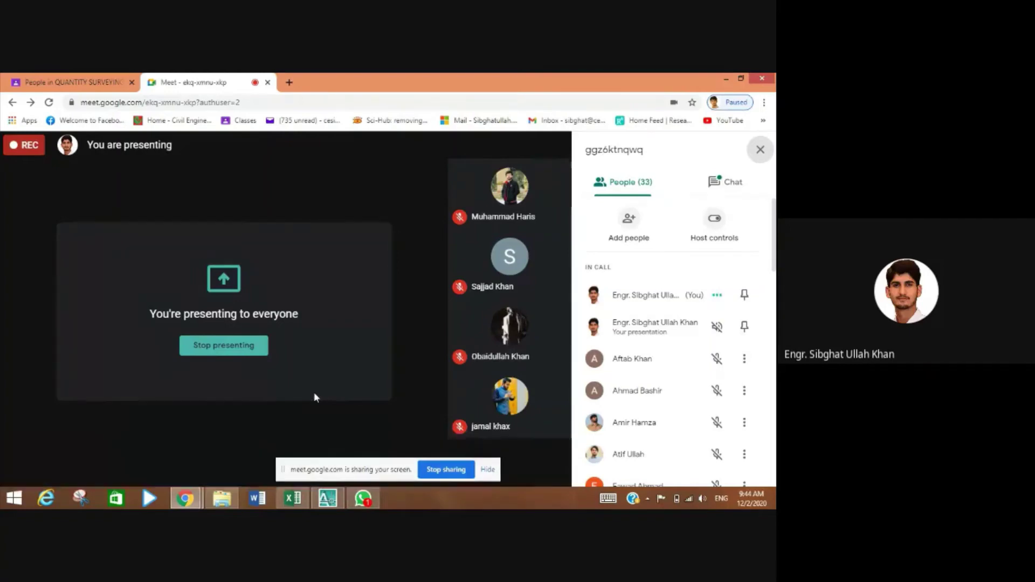
- Return to Excel, dismiss the Meet notification and select the Brick Work Above Plinth Level heading in row 49
{"action": "left_click", "coordinate": [291, 499]}
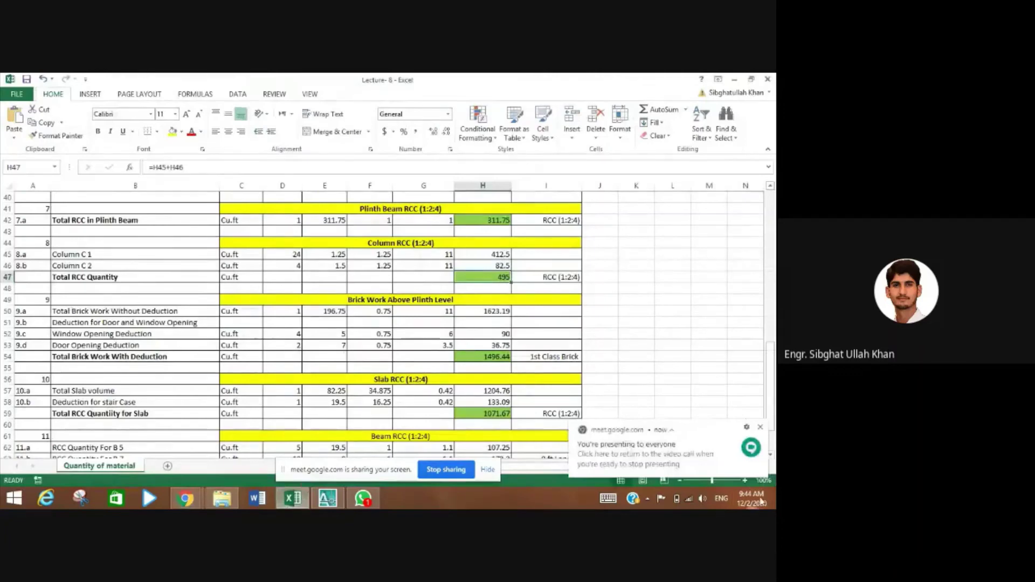
{"action": "left_click", "coordinate": [761, 428]}
{"action": "scroll", "coordinate": [341, 375], "scroll_direction": "down", "scroll_amount": 2}
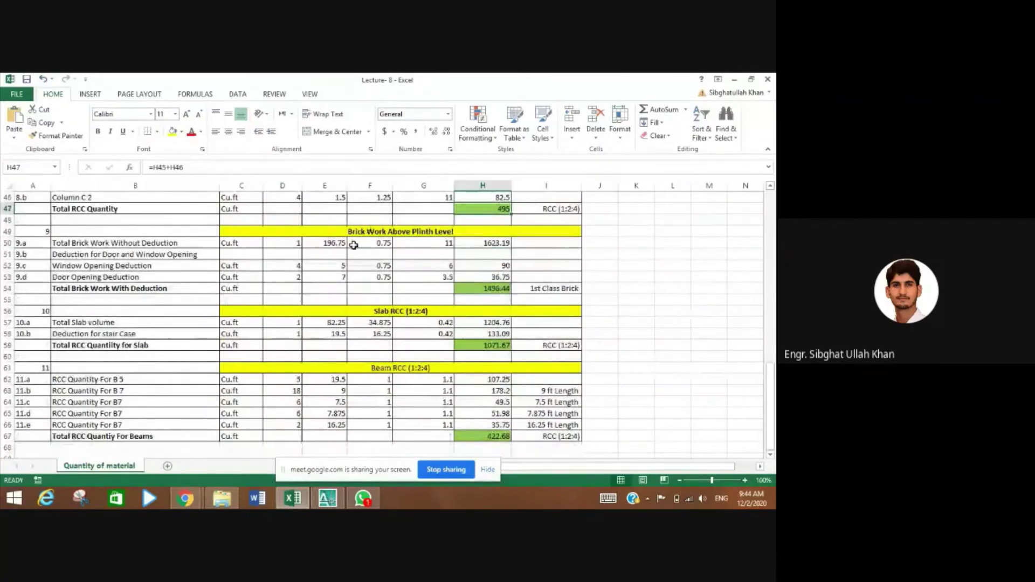
{"action": "scroll", "coordinate": [350, 259], "scroll_direction": "up", "scroll_amount": 1}
{"action": "left_click", "coordinate": [351, 266]}
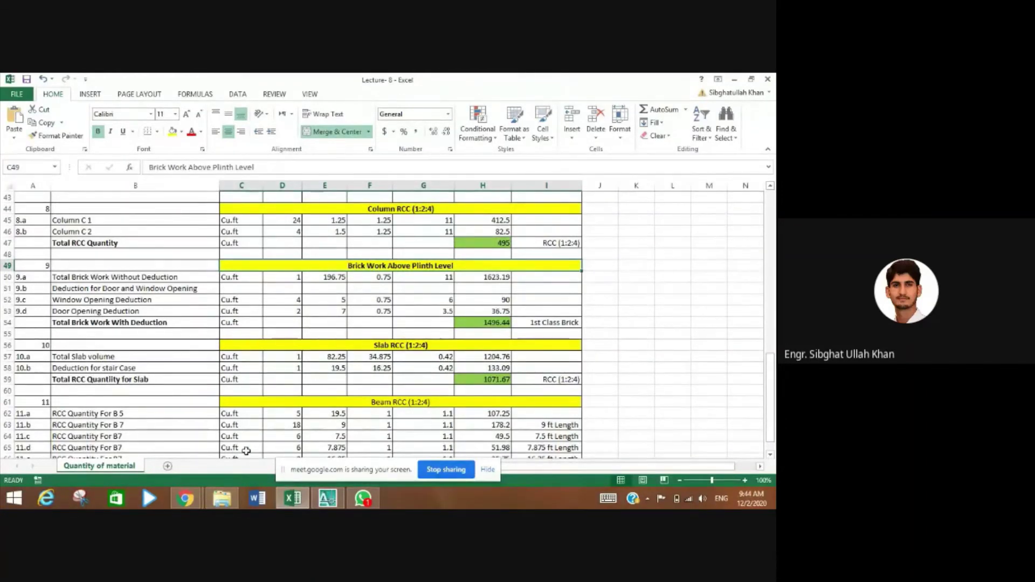
- Switch to AutoCAD and examine the floor and ground levels on foundation sections A-A and B-B
{"action": "left_click", "coordinate": [322, 499]}
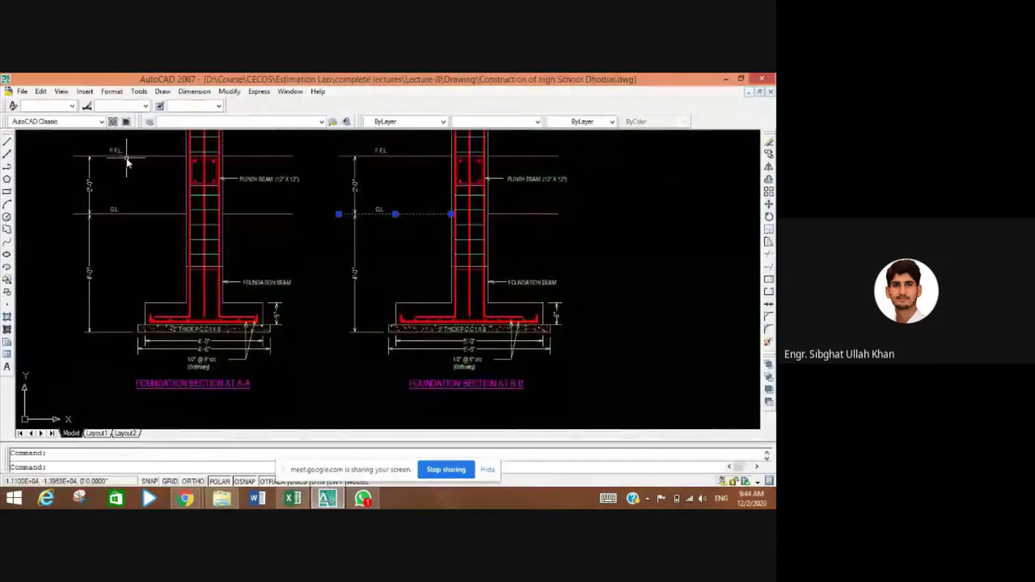
{"action": "scroll", "coordinate": [125, 158], "scroll_direction": "up", "scroll_amount": 2}
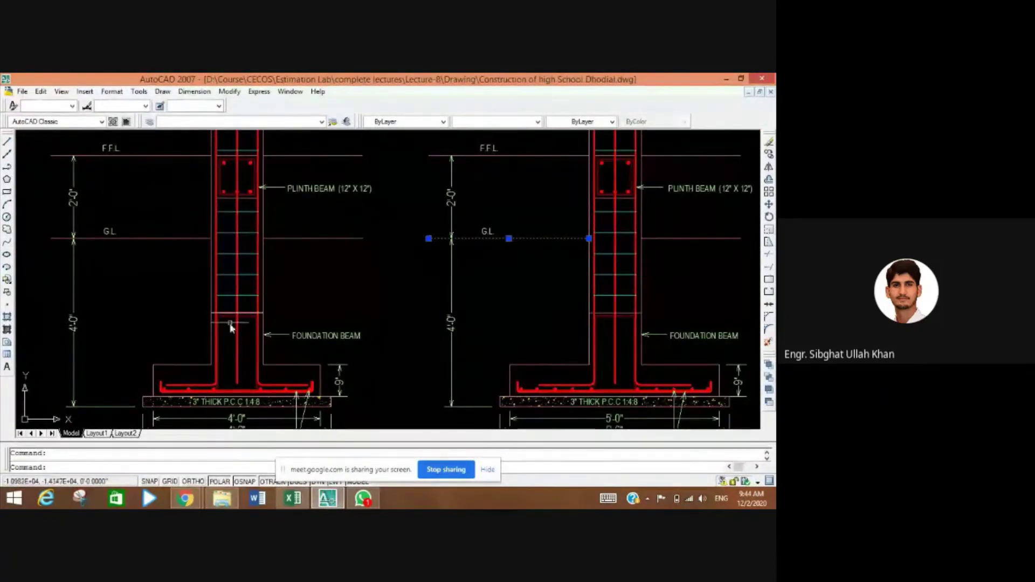
{"action": "scroll", "coordinate": [280, 264], "scroll_direction": "down", "scroll_amount": 4}
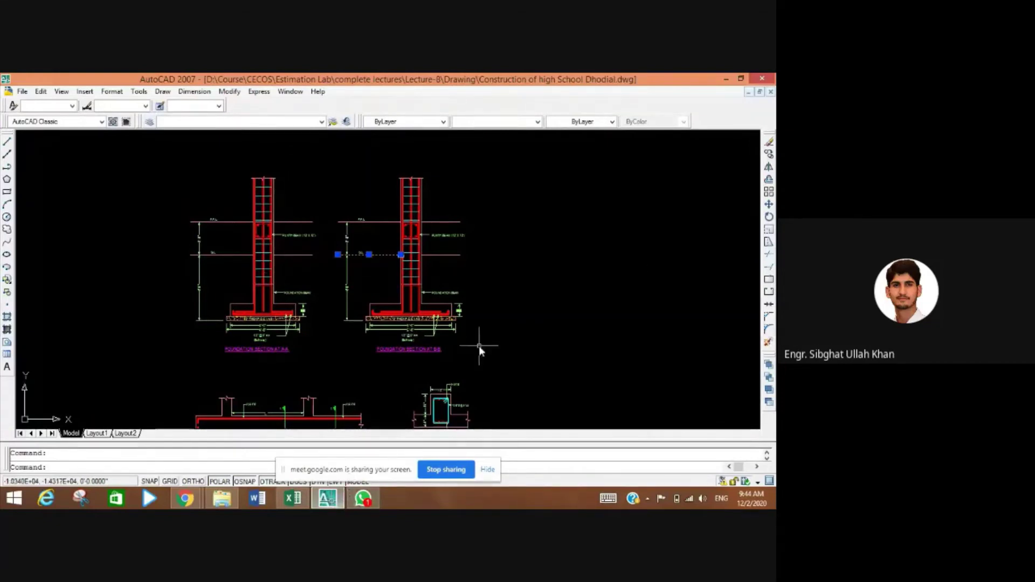
- Examine the brick wall layout and the clear spans between columns on the ground floor plan
{"action": "scroll", "coordinate": [479, 345], "scroll_direction": "down", "scroll_amount": 6}
{"action": "scroll", "coordinate": [464, 256], "scroll_direction": "up", "scroll_amount": 5}
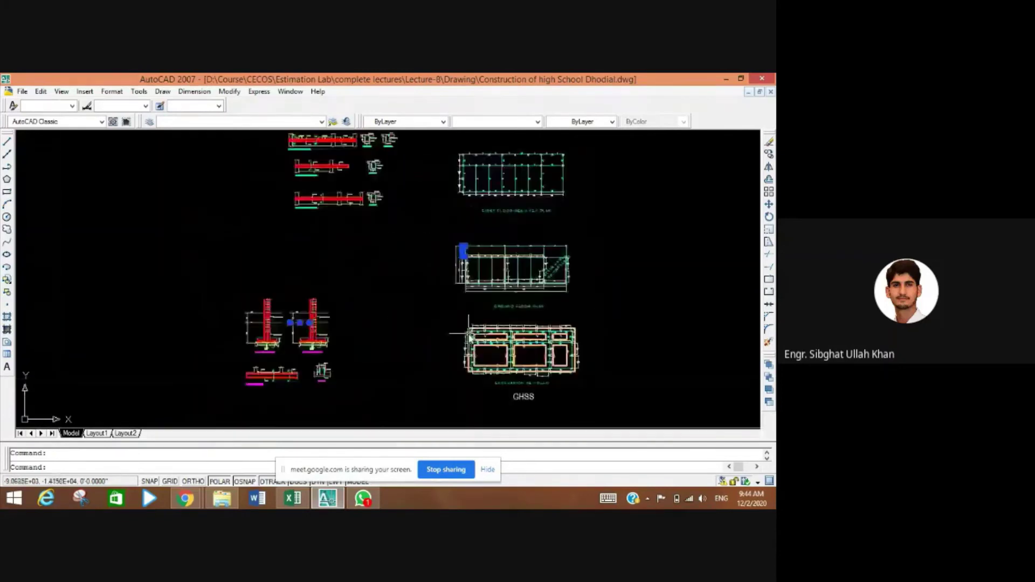
{"action": "scroll", "coordinate": [463, 256], "scroll_direction": "down", "scroll_amount": 5}
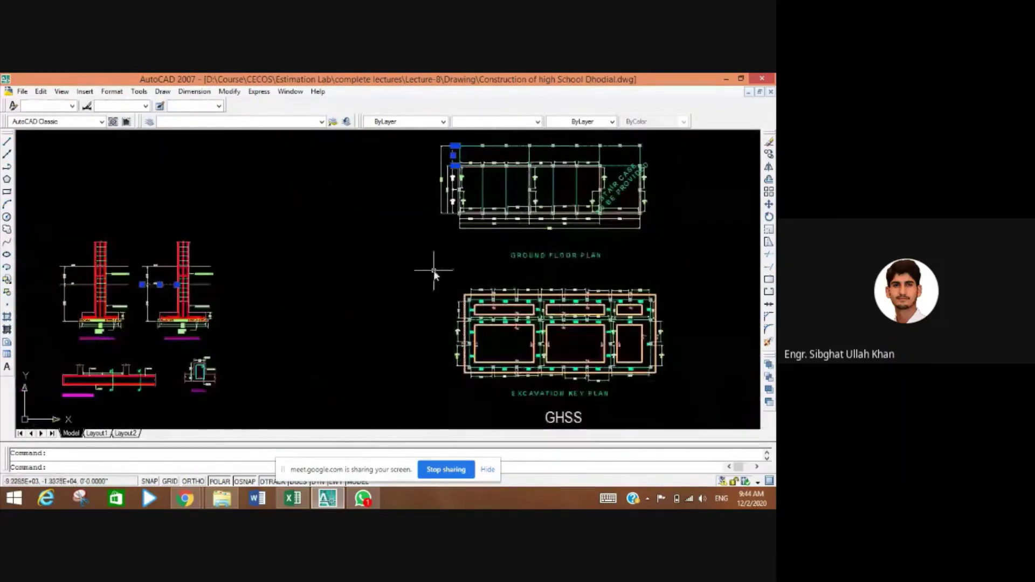
{"action": "scroll", "coordinate": [358, 370], "scroll_direction": "up", "scroll_amount": 2}
{"action": "scroll", "coordinate": [400, 305], "scroll_direction": "up", "scroll_amount": 3}
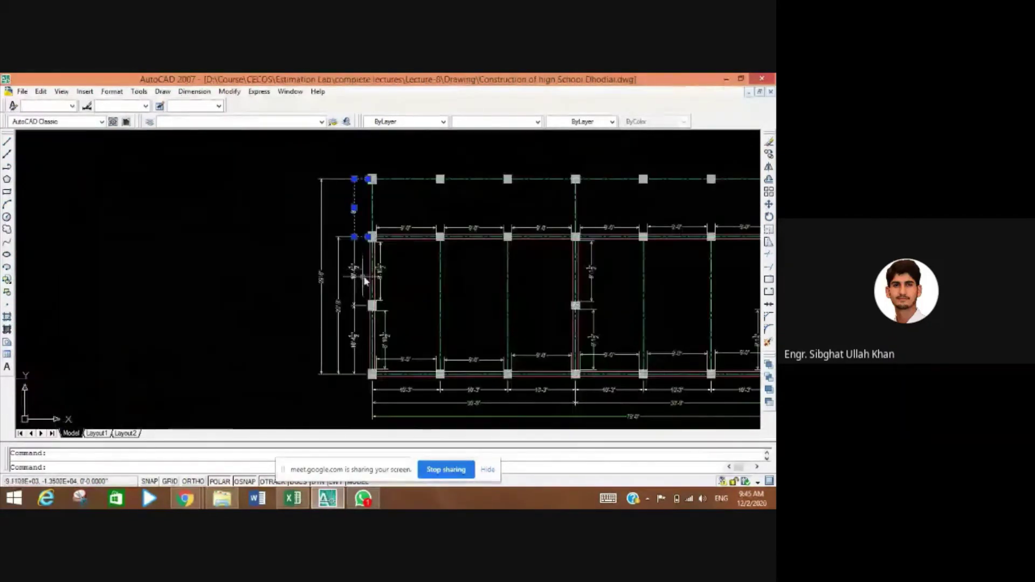
{"action": "left_click_drag", "start_coordinate": [409, 301], "coordinate": [375, 296]}
{"action": "mouse_move", "coordinate": [478, 307]}
{"action": "left_mouse_down"}
{"action": "mouse_move", "coordinate": [464, 296]}
{"action": "mouse_move", "coordinate": [250, 281]}
{"action": "left_mouse_up"}
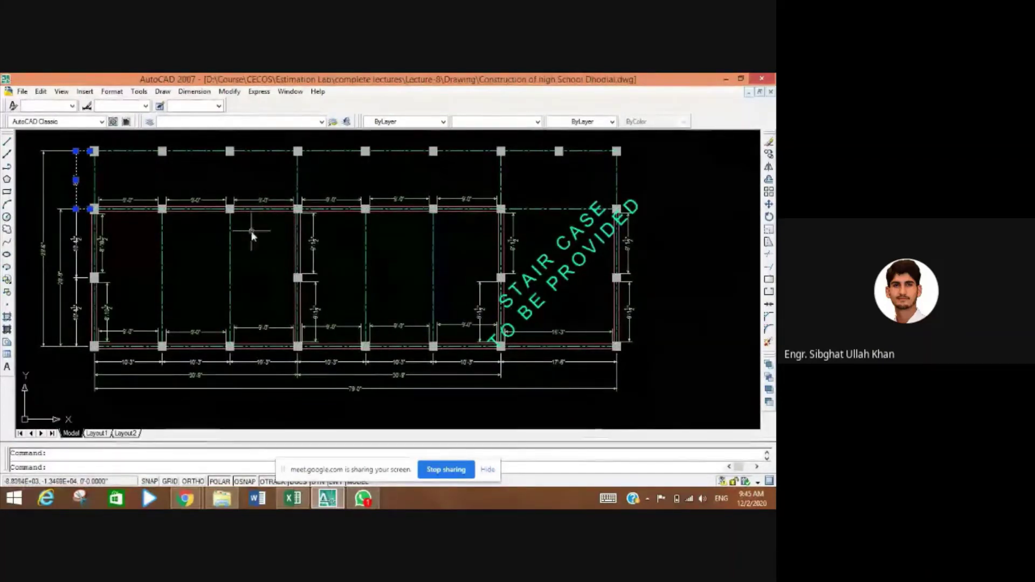
{"action": "scroll", "coordinate": [170, 222], "scroll_direction": "up", "scroll_amount": 2}
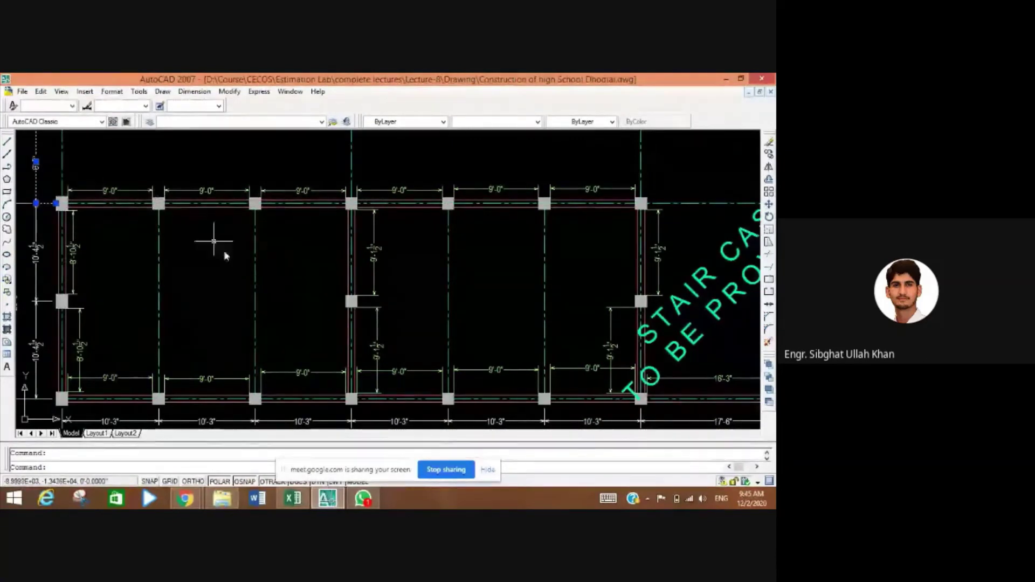
- Switch to Excel and review the Total Brick Work Without Deduction row: length in E50, width in F50 and height in G50
{"action": "left_click", "coordinate": [292, 499]}
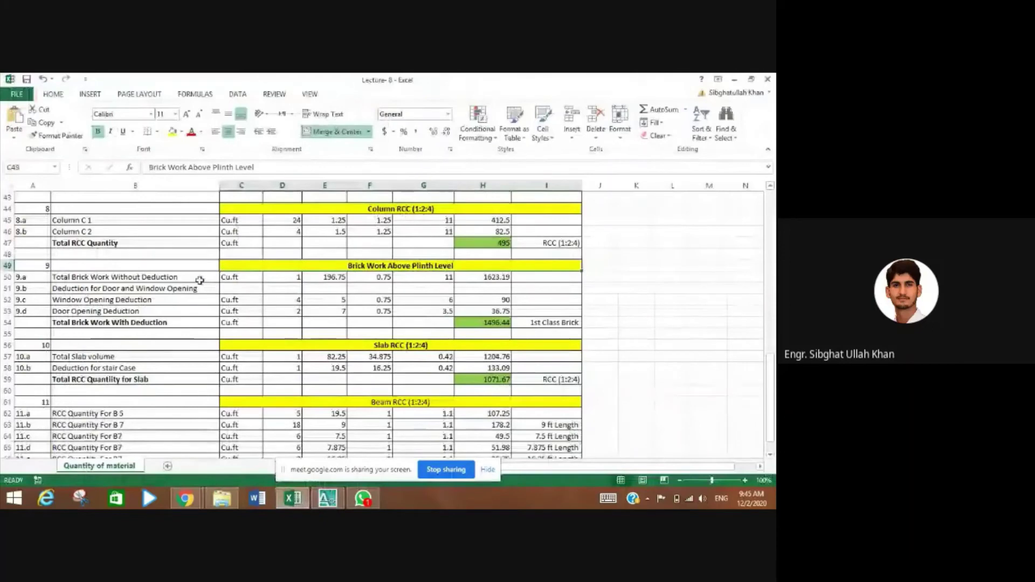
{"action": "left_click", "coordinate": [161, 277]}
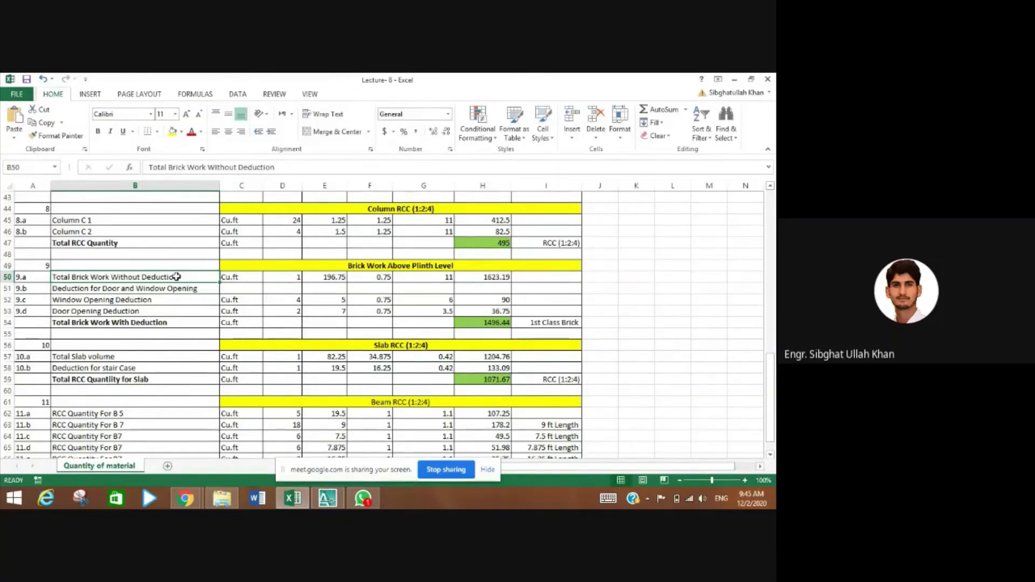
{"action": "left_click", "coordinate": [331, 278]}
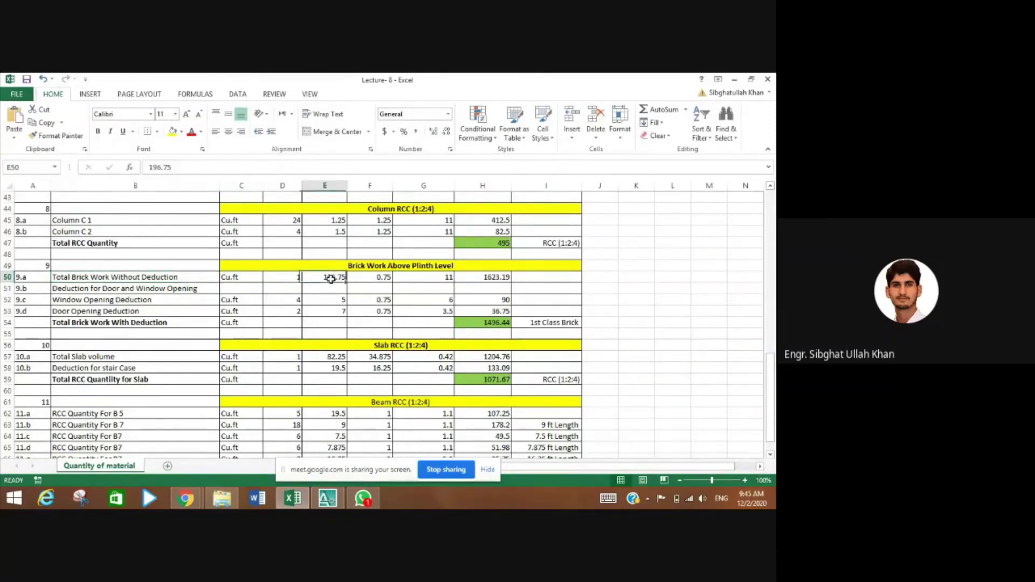
{"action": "left_click", "coordinate": [385, 278]}
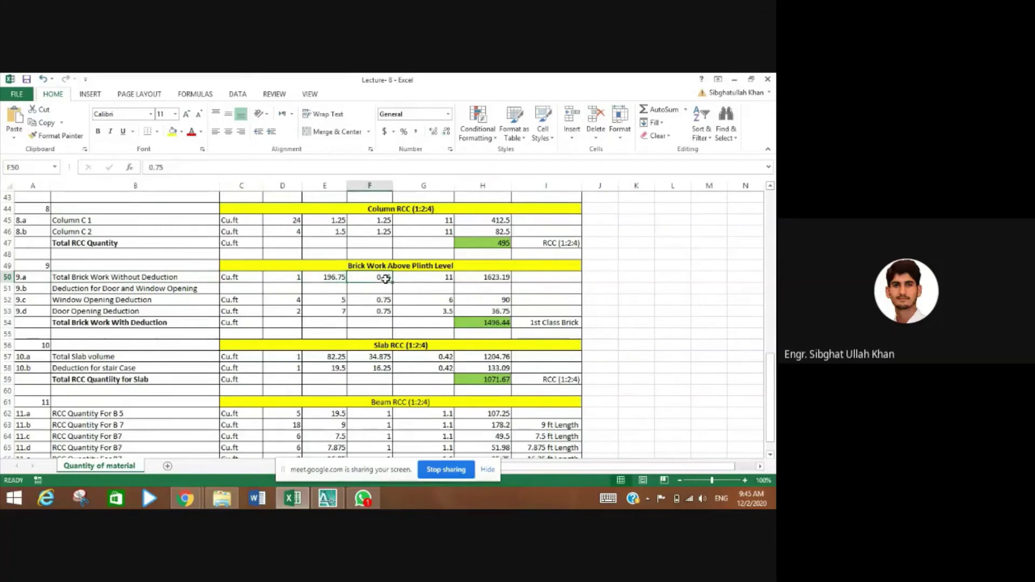
{"action": "left_click", "coordinate": [435, 279]}
{"action": "left_click", "coordinate": [344, 278]}
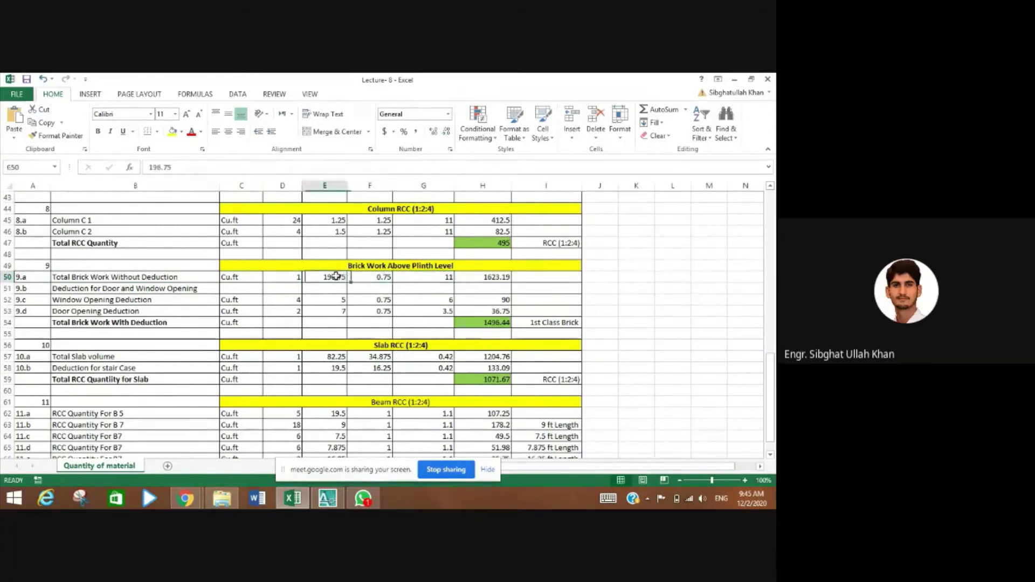
{"action": "left_click", "coordinate": [375, 278]}
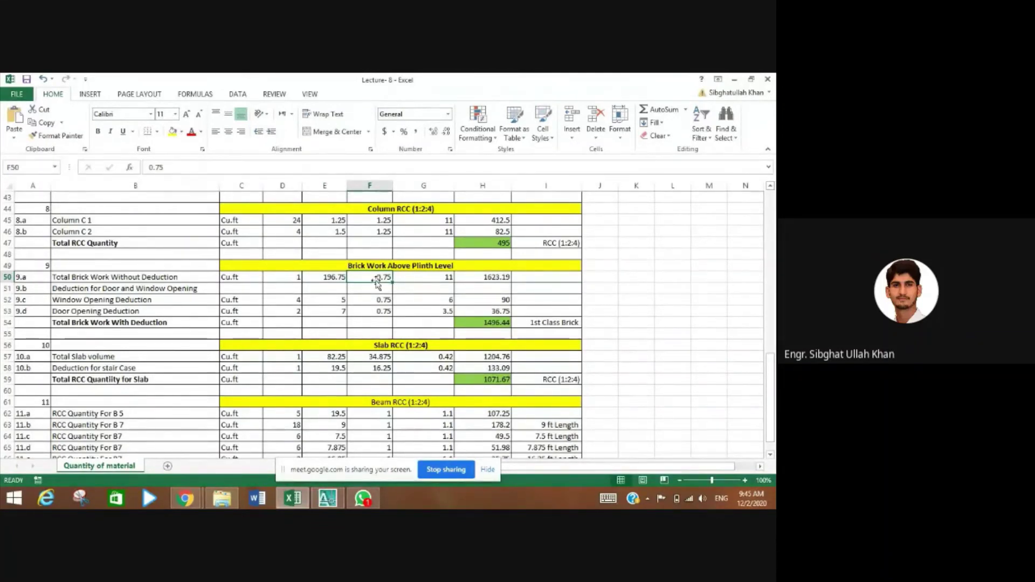
{"action": "left_click", "coordinate": [430, 280]}
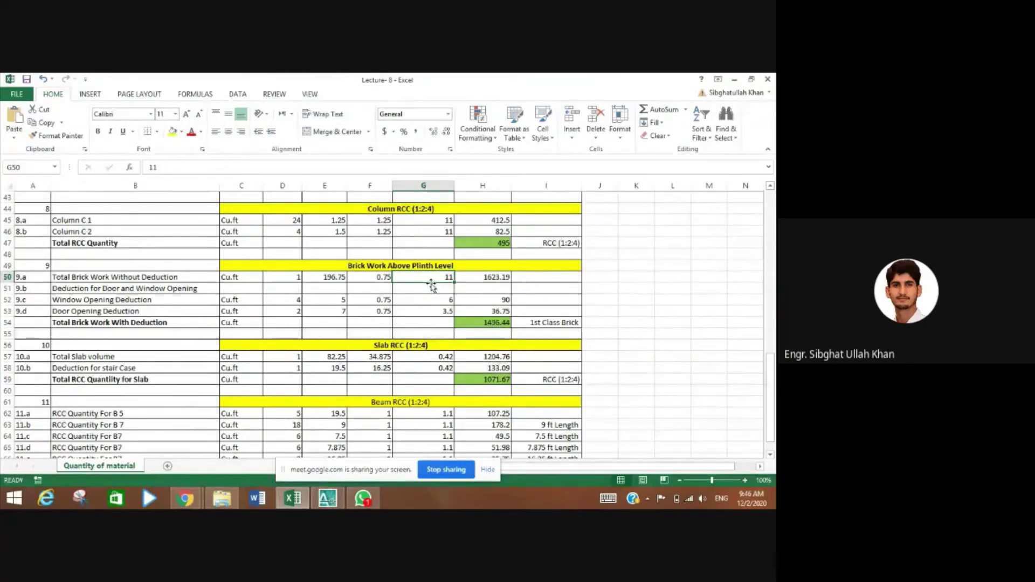
{"action": "left_click", "coordinate": [325, 281]}
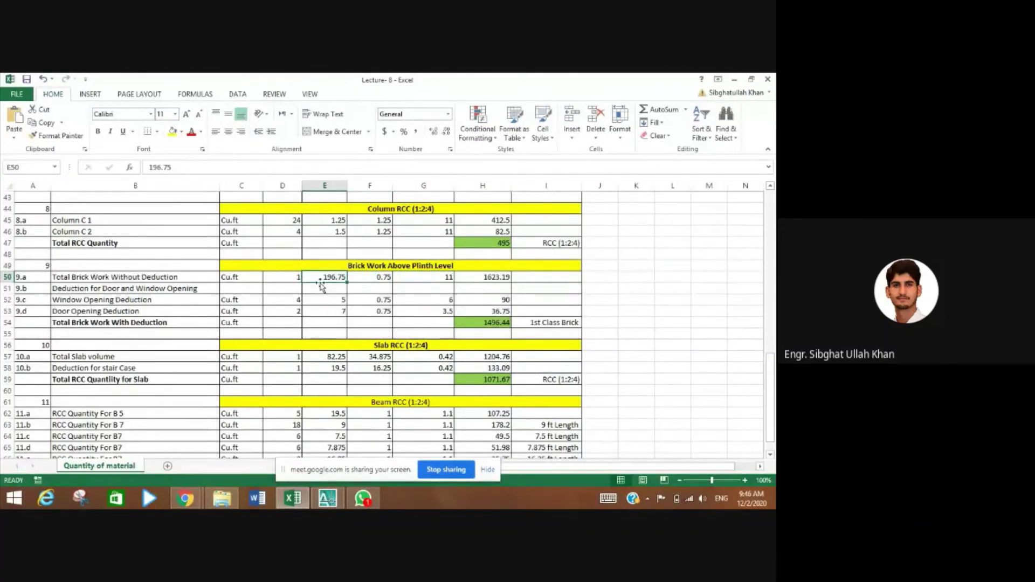
- Switch back to AutoCAD and look over the wall spans on the ground floor plan that make up the brick work length
{"action": "left_click", "coordinate": [330, 498]}
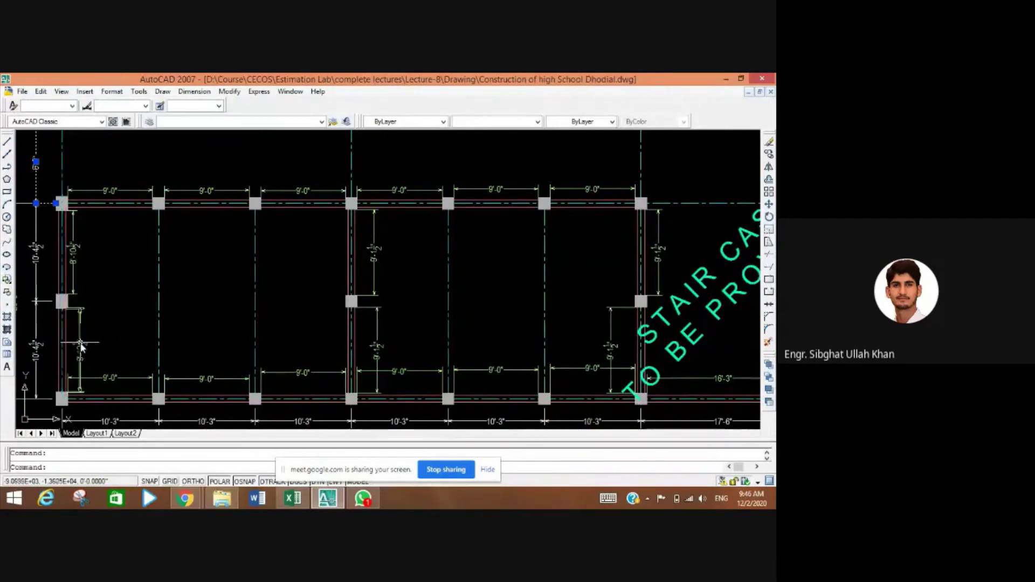
{"action": "scroll", "coordinate": [81, 345], "scroll_direction": "down", "scroll_amount": 3}
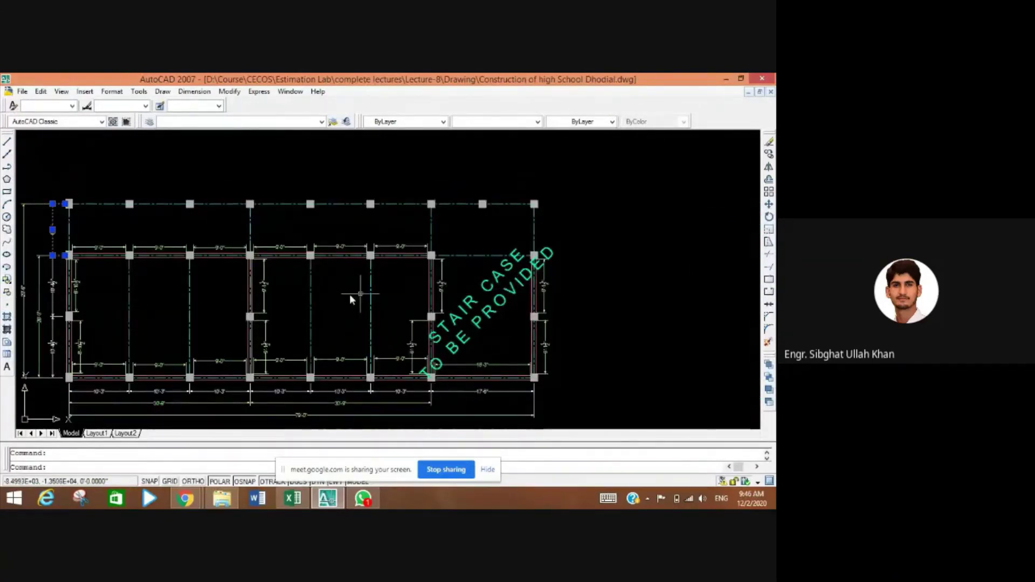
{"action": "scroll", "coordinate": [117, 323], "scroll_direction": "up", "scroll_amount": 2}
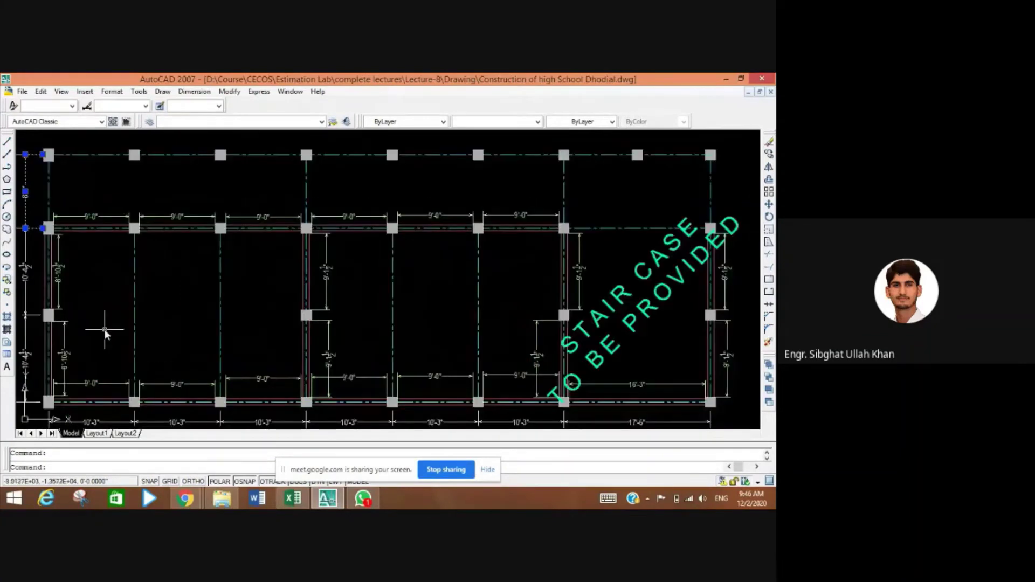
{"action": "mouse_move", "coordinate": [102, 327]}
{"action": "left_mouse_down"}
{"action": "mouse_move", "coordinate": [136, 303]}
{"action": "mouse_move", "coordinate": [128, 300]}
{"action": "left_mouse_up"}
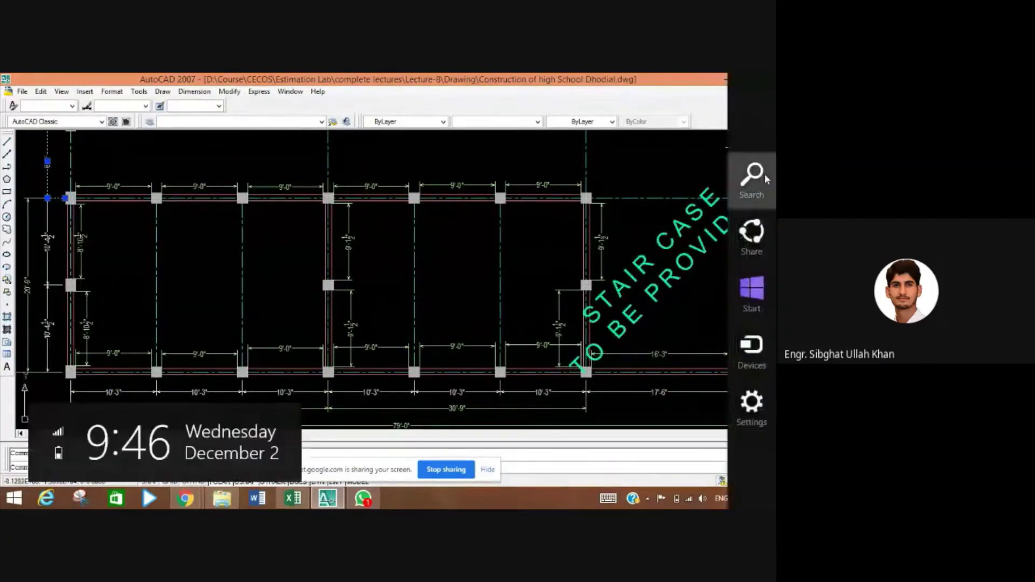
- Search Windows for "calculator", open the desktop Calculator and place it over the plan clear of the wall dimensions being read
{"action": "left_click", "coordinate": [764, 174]}
{"action": "type", "text": "cal"}
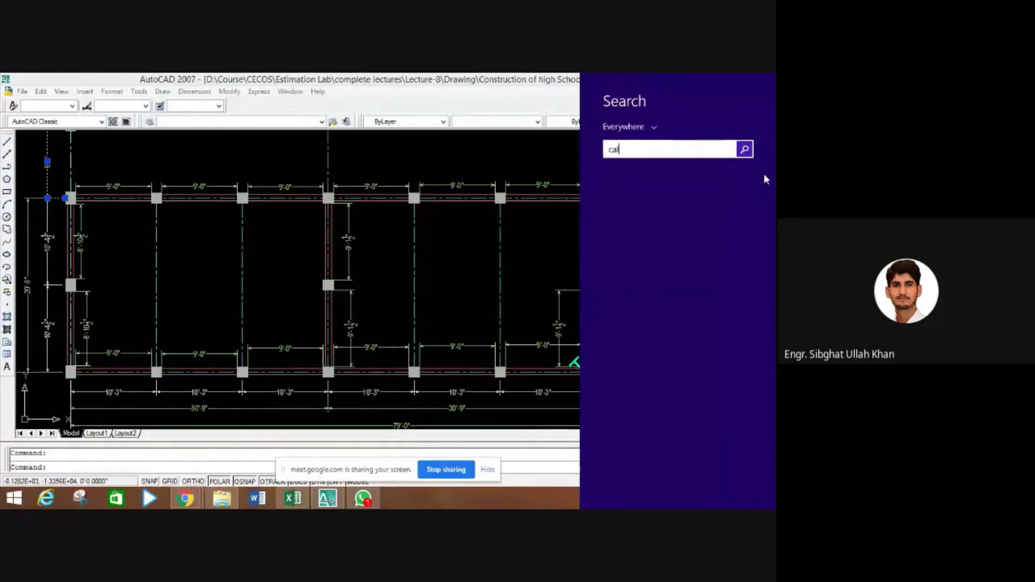
{"action": "type", "text": "culator"}
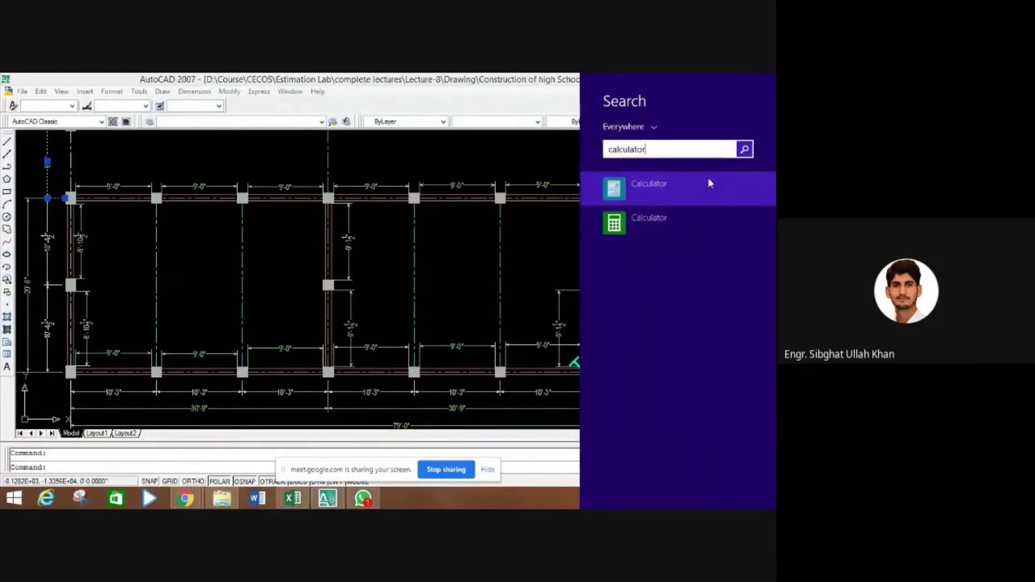
{"action": "left_click", "coordinate": [668, 190]}
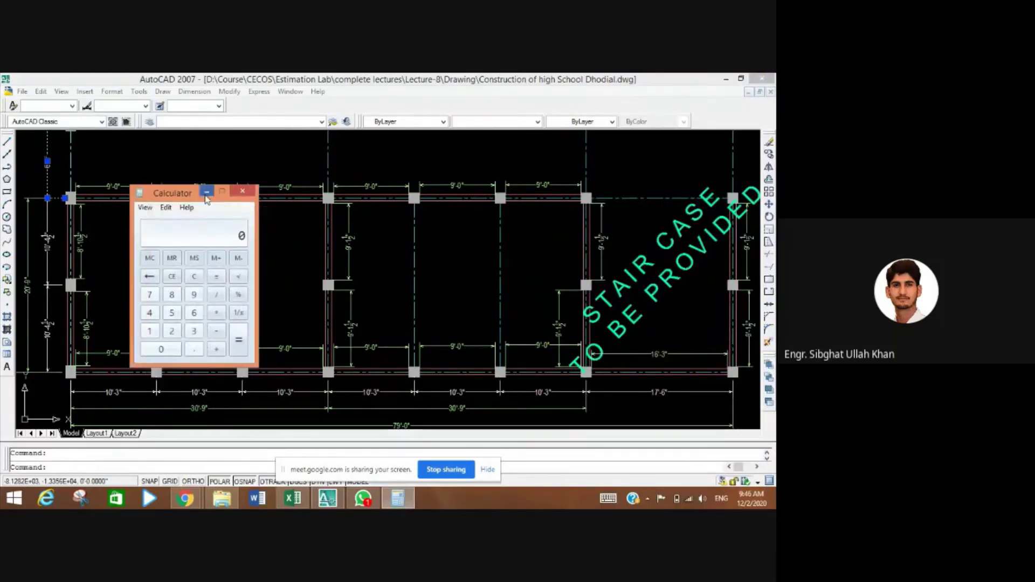
{"action": "mouse_move", "coordinate": [205, 204]}
{"action": "left_mouse_down"}
{"action": "mouse_move", "coordinate": [356, 210]}
{"action": "mouse_move", "coordinate": [444, 165]}
{"action": "mouse_move", "coordinate": [448, 141]}
{"action": "left_mouse_up"}
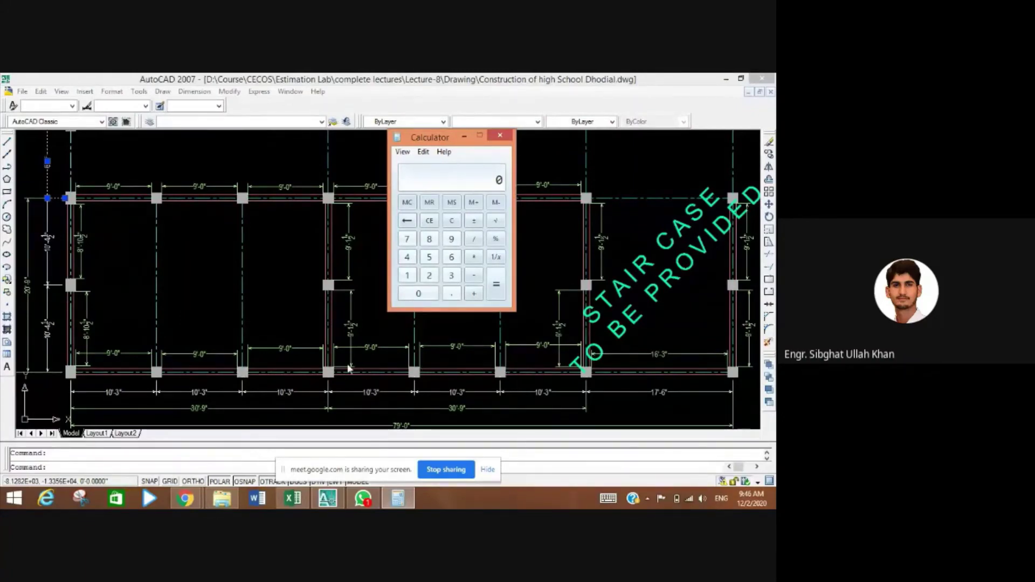
{"action": "left_click_drag", "start_coordinate": [449, 143], "coordinate": [422, 349]}
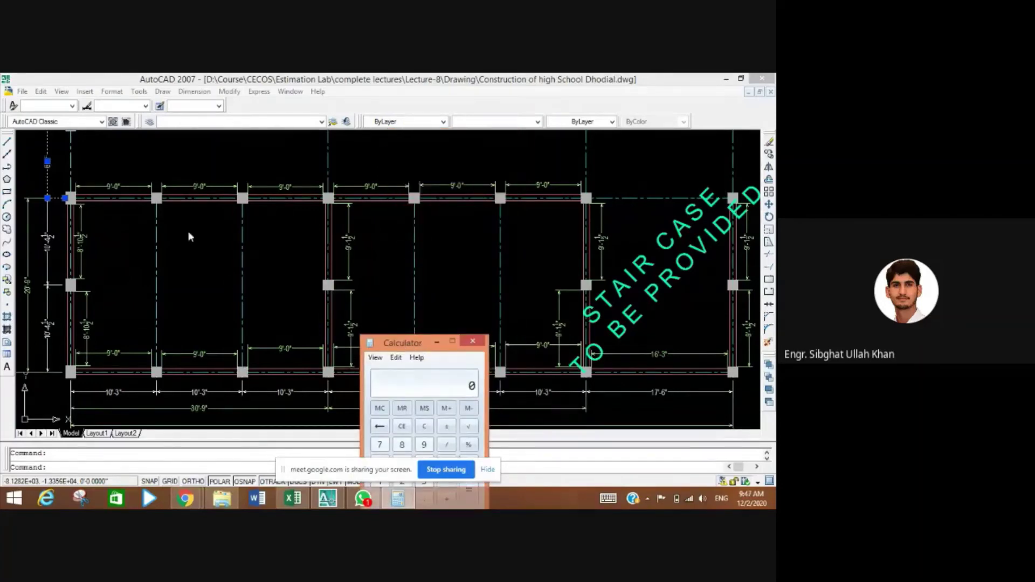
{"action": "left_click_drag", "start_coordinate": [405, 340], "coordinate": [383, 138]}
- Multiply 9 by 12 in Calculator for the 9'-0" wall spans and start adding to the product
{"action": "left_click", "coordinate": [403, 242]}
{"action": "left_click", "coordinate": [425, 259]}
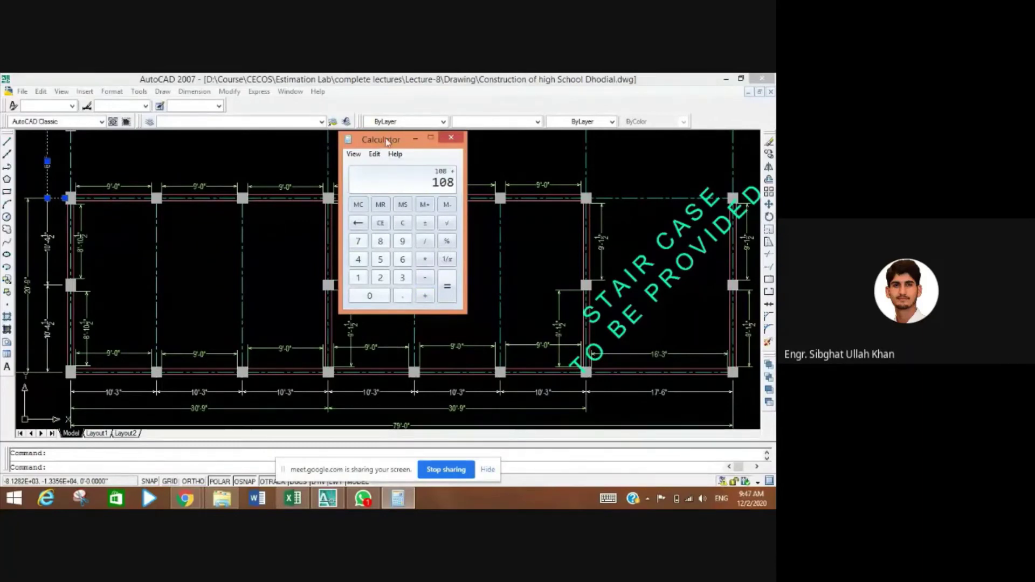
{"action": "left_click_drag", "start_coordinate": [385, 144], "coordinate": [385, 140]}
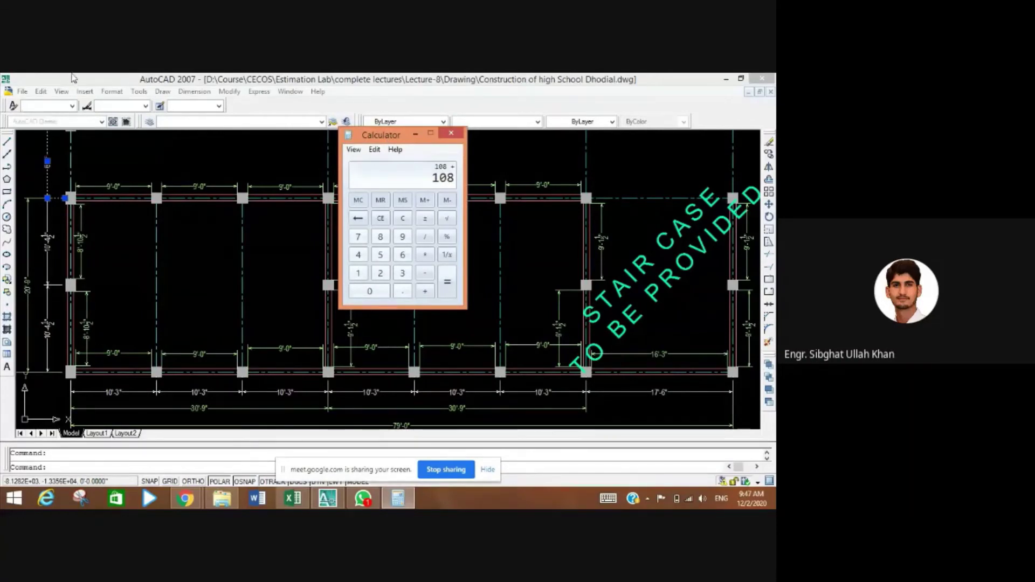
- Return to the AutoCAD drawing and read the dimensions of the two wall spans at the plan's left end
{"action": "left_click", "coordinate": [95, 132]}
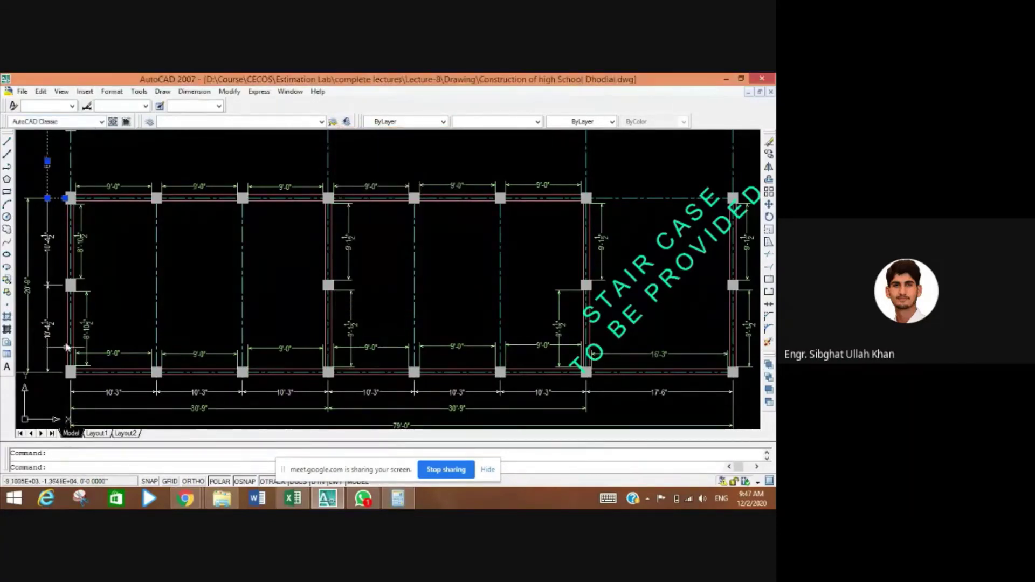
{"action": "scroll", "coordinate": [75, 318], "scroll_direction": "up", "scroll_amount": 3}
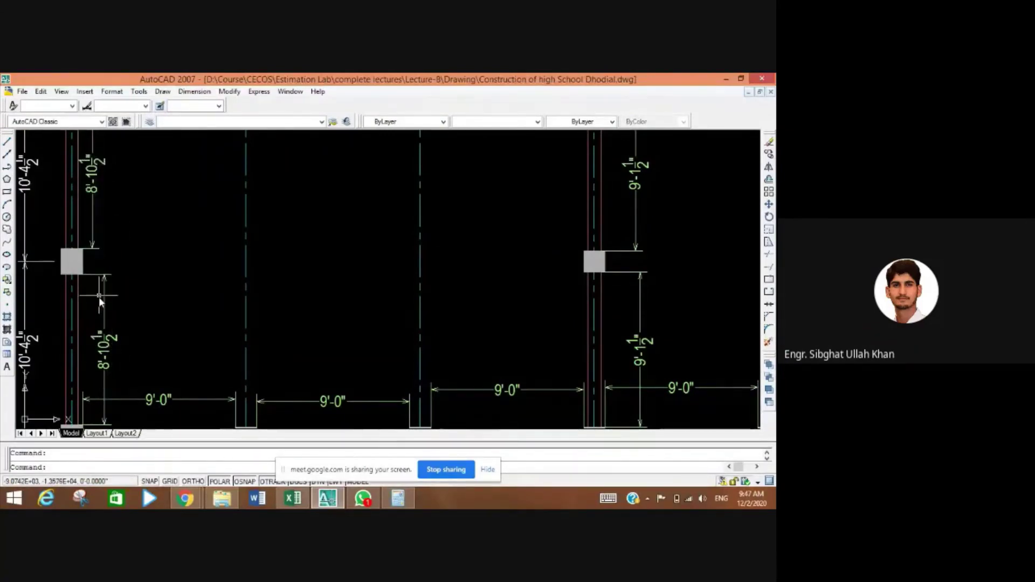
{"action": "left_click", "coordinate": [102, 170]}
- Return to Calculator, dismiss the WhatsApp notification and add 17.75 to the running wall length for the two left-end spans
{"action": "left_click", "coordinate": [398, 499]}
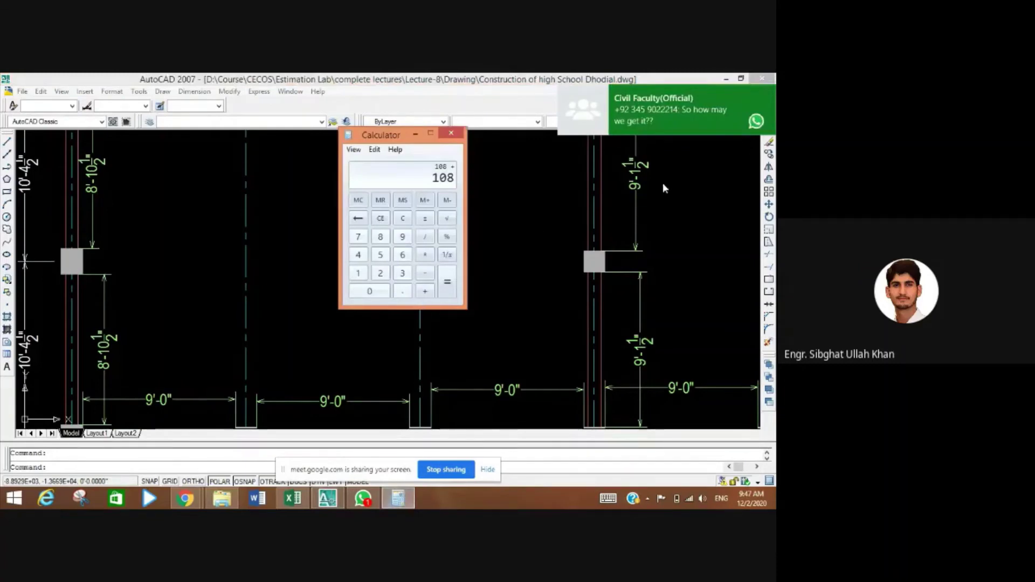
{"action": "left_click", "coordinate": [767, 93]}
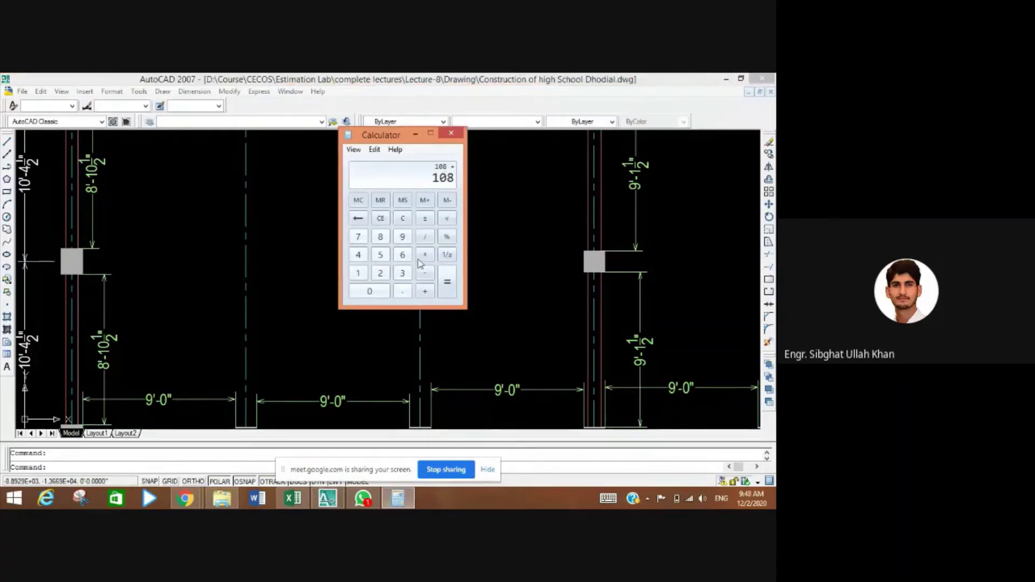
{"action": "left_click", "coordinate": [358, 273]}
{"action": "left_click", "coordinate": [358, 237]}
{"action": "left_click", "coordinate": [402, 291]}
{"action": "left_click", "coordinate": [358, 237]}
{"action": "left_click", "coordinate": [378, 255]}
{"action": "left_click", "coordinate": [442, 294]}
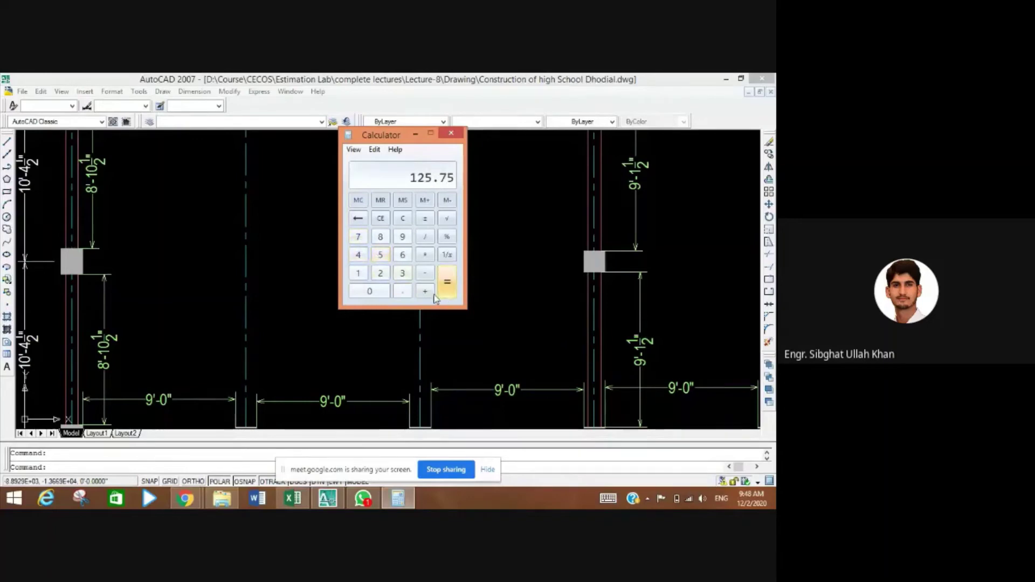
- Minimize Calculator and check the remaining wall spans on the ground floor plan, including the staircase bay
{"action": "left_click", "coordinate": [416, 134]}
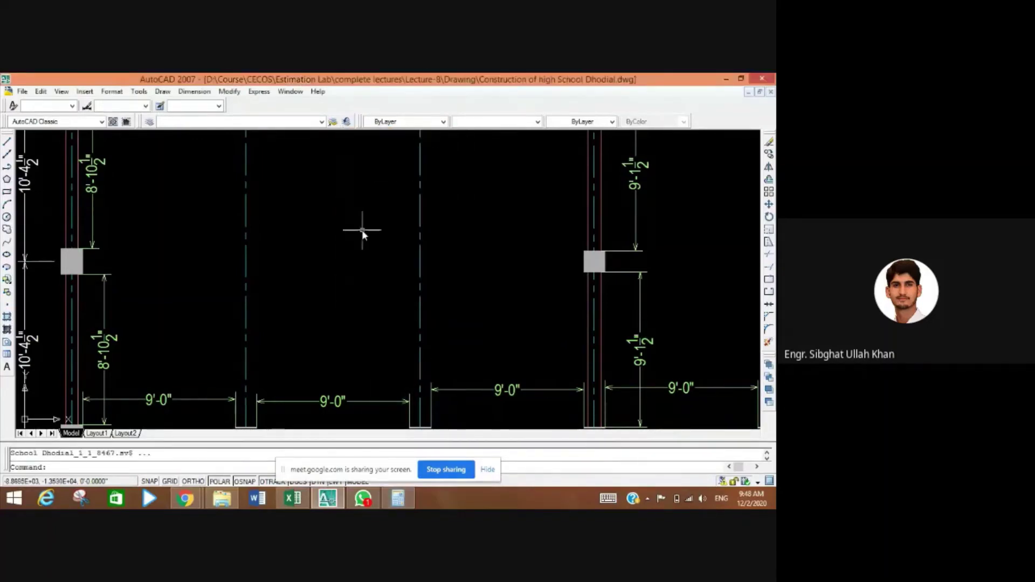
{"action": "scroll", "coordinate": [362, 230], "scroll_direction": "down", "scroll_amount": 5}
{"action": "scroll", "coordinate": [361, 221], "scroll_direction": "up", "scroll_amount": 3}
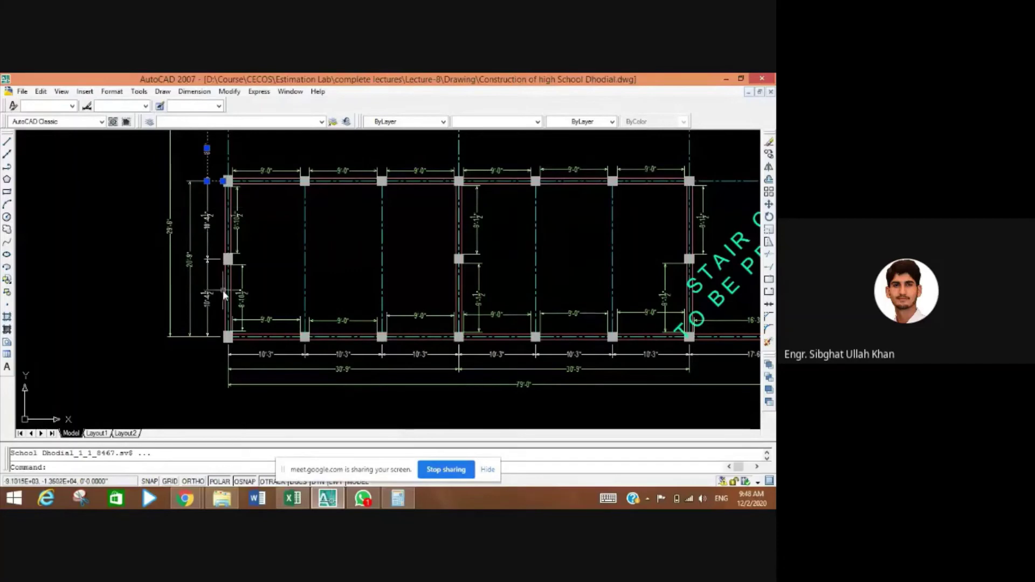
{"action": "left_click_drag", "start_coordinate": [556, 265], "coordinate": [377, 270]}
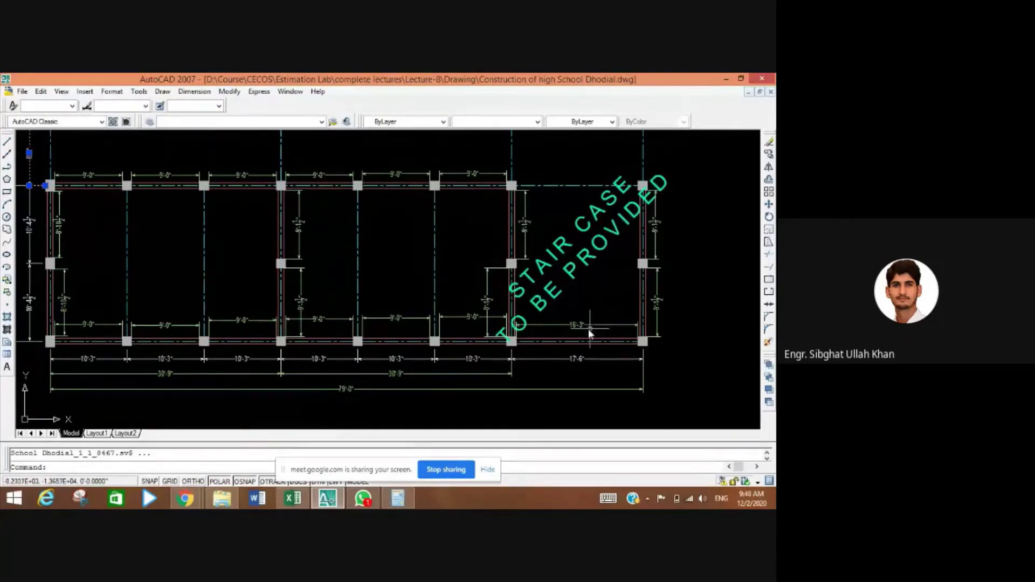
- Read the dimensions of the two spans on the middle cross wall, and check the cross walls around the staircase bay
{"action": "scroll", "coordinate": [290, 254], "scroll_direction": "up", "scroll_amount": 3}
{"action": "scroll", "coordinate": [314, 281], "scroll_direction": "down", "scroll_amount": 1}
{"action": "left_click", "coordinate": [315, 289]}
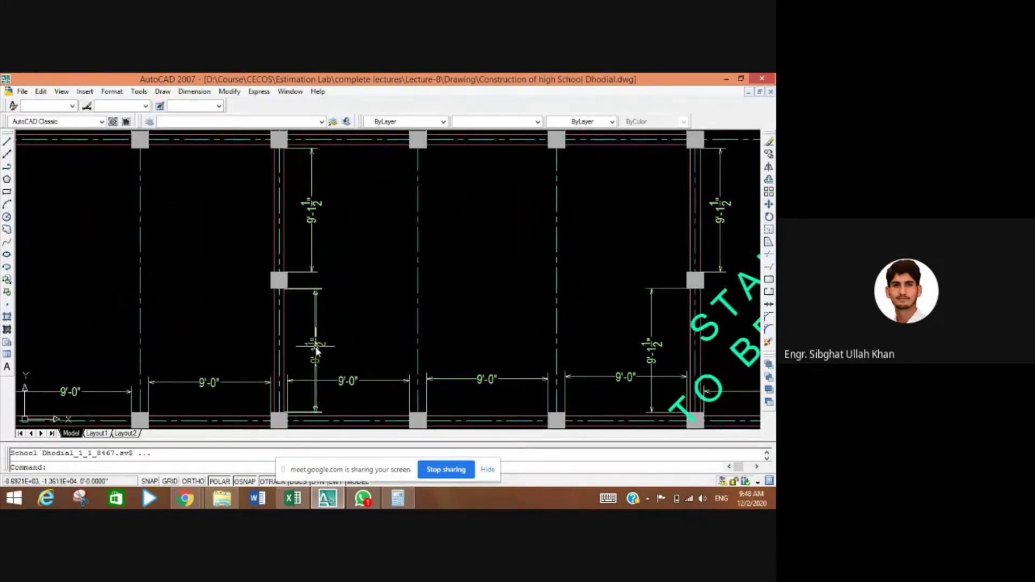
{"action": "left_click", "coordinate": [315, 351]}
{"action": "left_click", "coordinate": [310, 223]}
{"action": "left_click", "coordinate": [310, 221]}
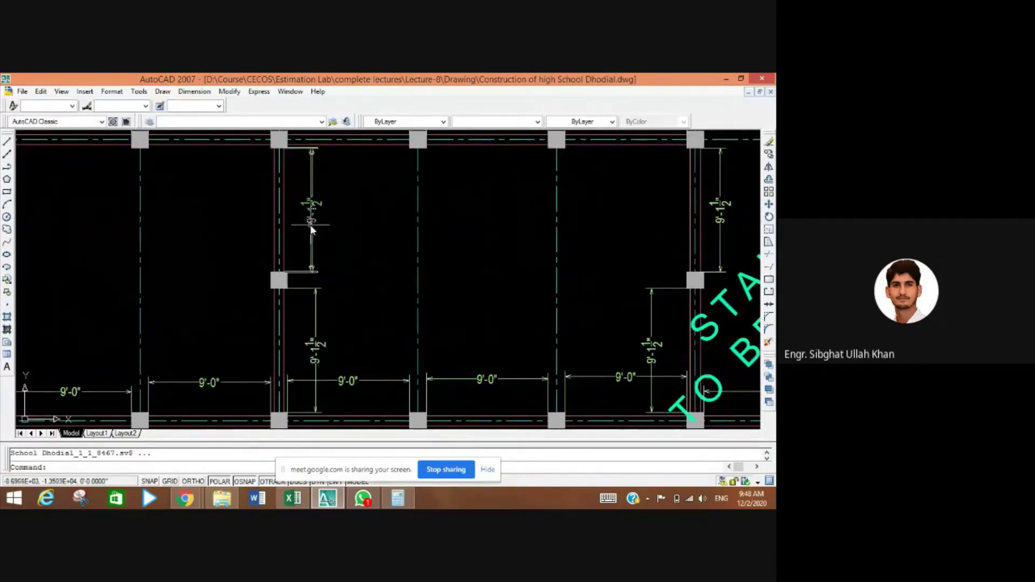
{"action": "left_click", "coordinate": [311, 221]}
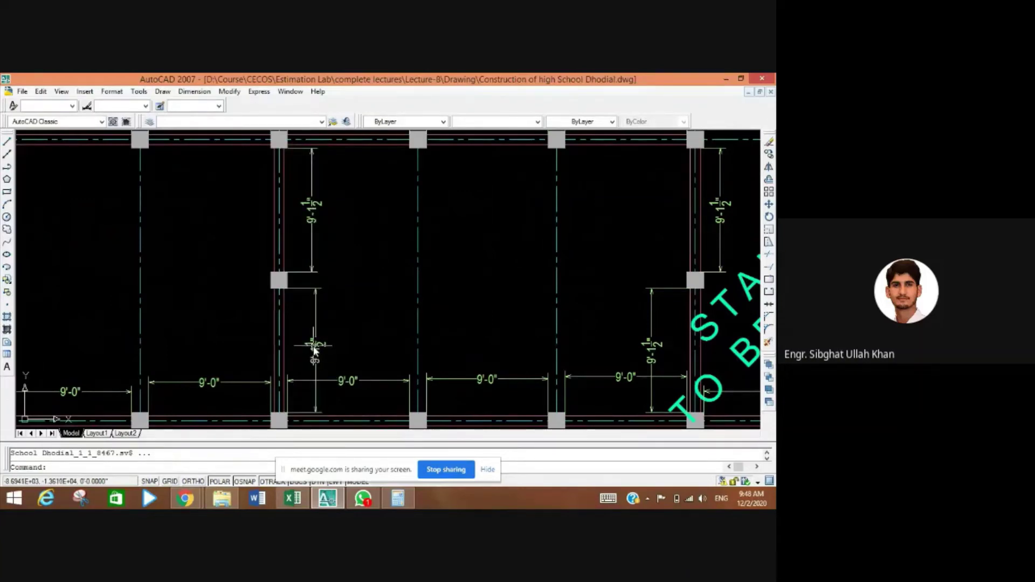
{"action": "left_click", "coordinate": [316, 232]}
{"action": "left_click", "coordinate": [316, 229]}
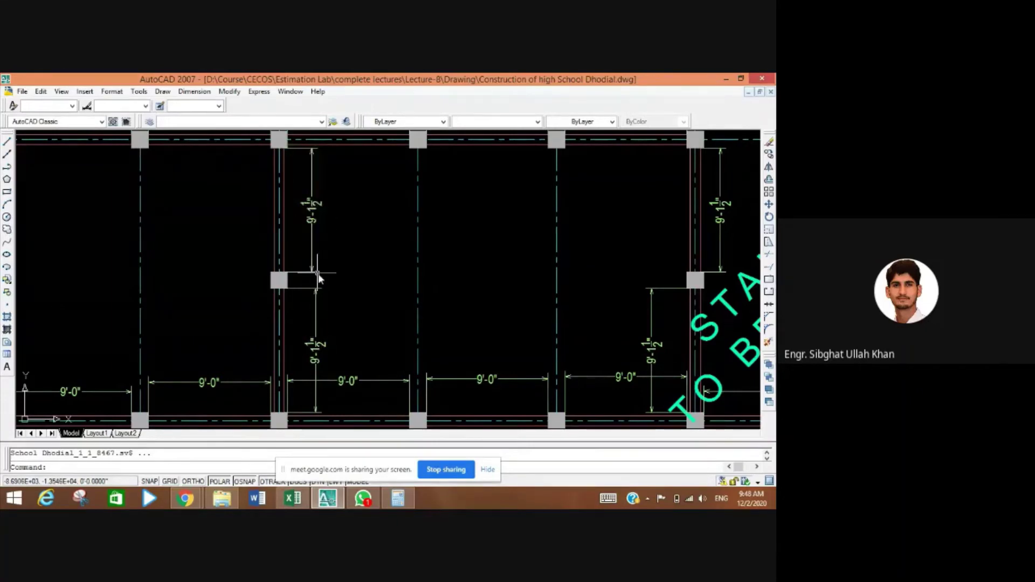
{"action": "scroll", "coordinate": [356, 295], "scroll_direction": "down", "scroll_amount": 2}
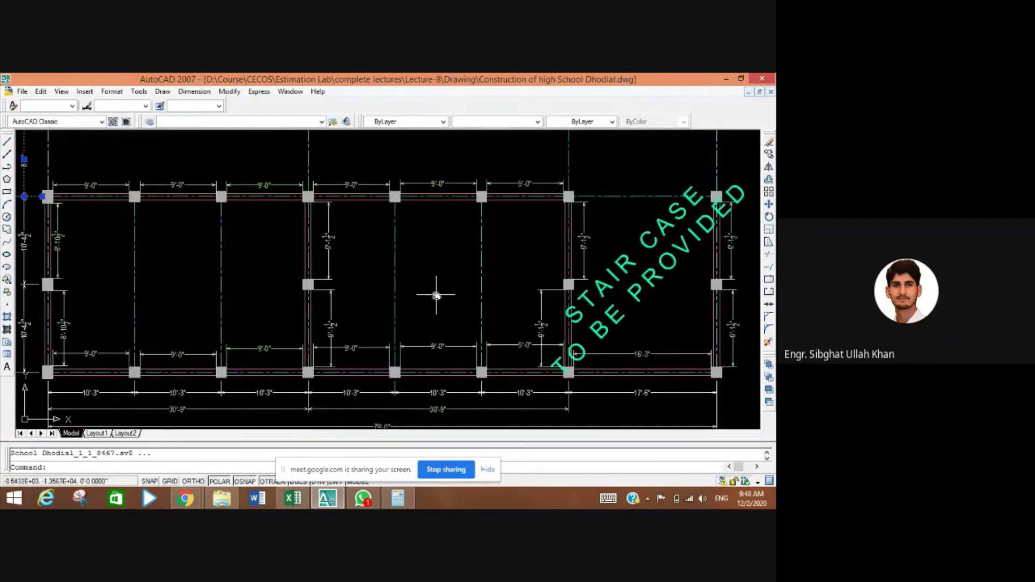
{"action": "left_click_drag", "start_coordinate": [437, 296], "coordinate": [303, 289]}
{"action": "scroll", "coordinate": [455, 246], "scroll_direction": "up", "scroll_amount": 2}
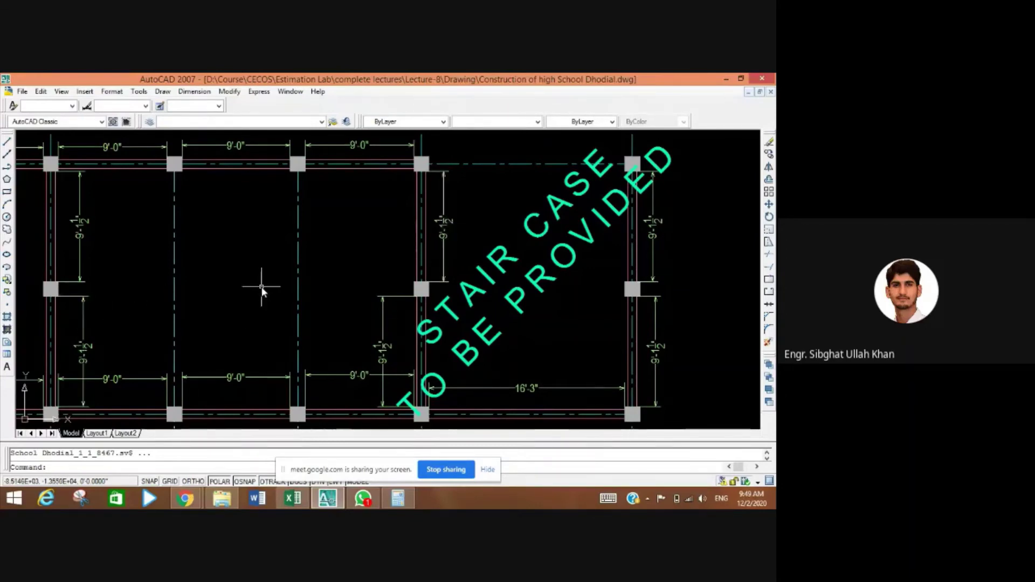
- Switch to Calculator and add 36.5 to the running wall length for the 9'-1½" cross wall spans
{"action": "left_click", "coordinate": [395, 501]}
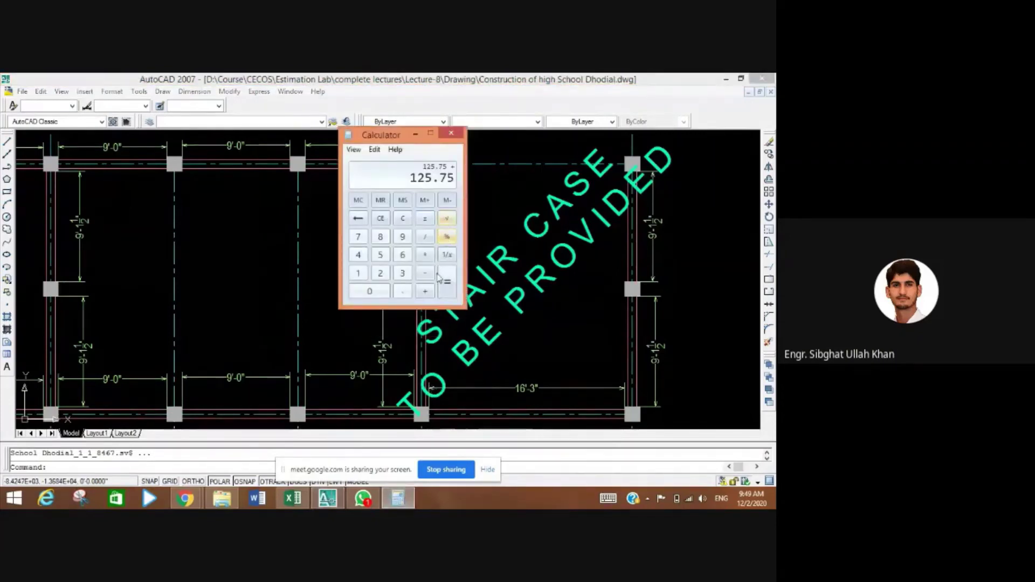
{"action": "left_click", "coordinate": [402, 273]}
{"action": "left_click", "coordinate": [402, 254]}
{"action": "left_click", "coordinate": [402, 291]}
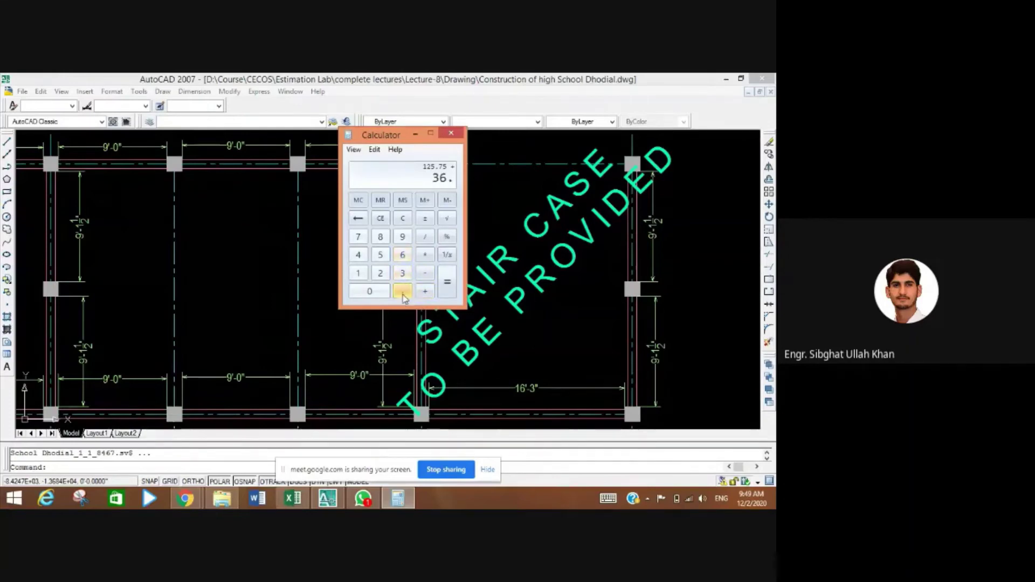
{"action": "left_click", "coordinate": [380, 254]}
{"action": "left_click", "coordinate": [450, 296]}
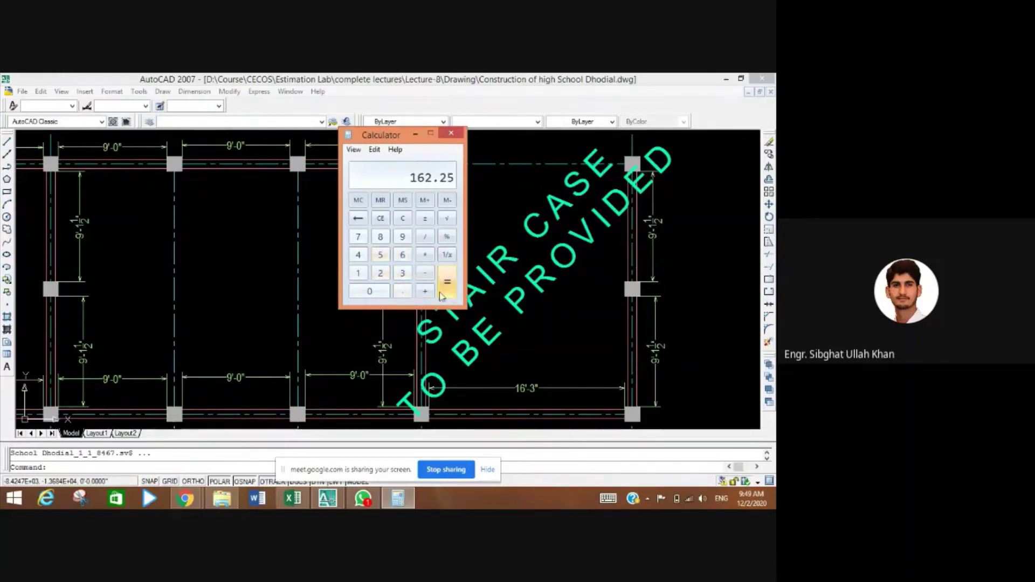
{"action": "left_click", "coordinate": [428, 296]}
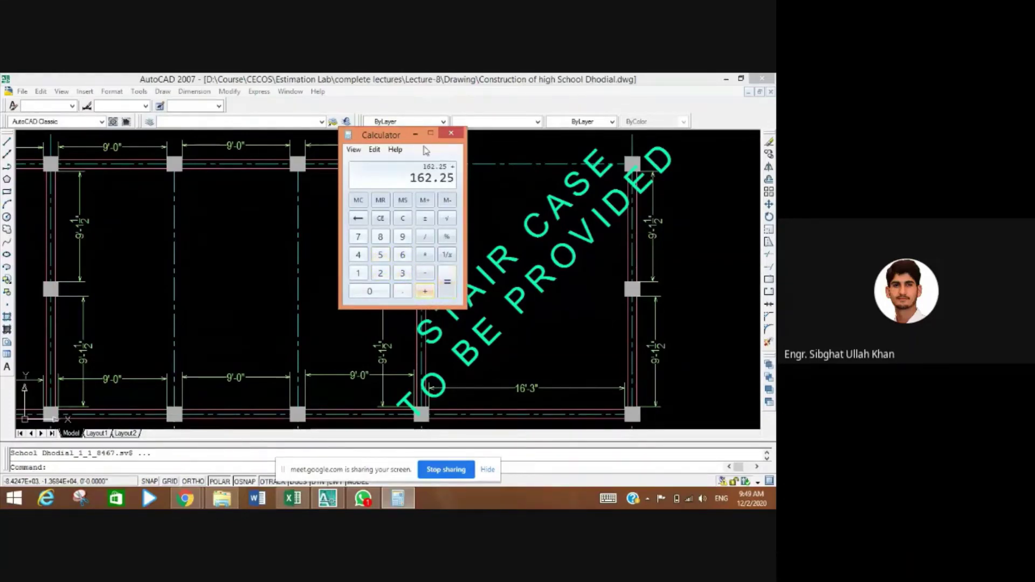
- Check the staircase bay's front wall span in the drawing and add 16.25 for it to the running length in Calculator
{"action": "left_click", "coordinate": [415, 134]}
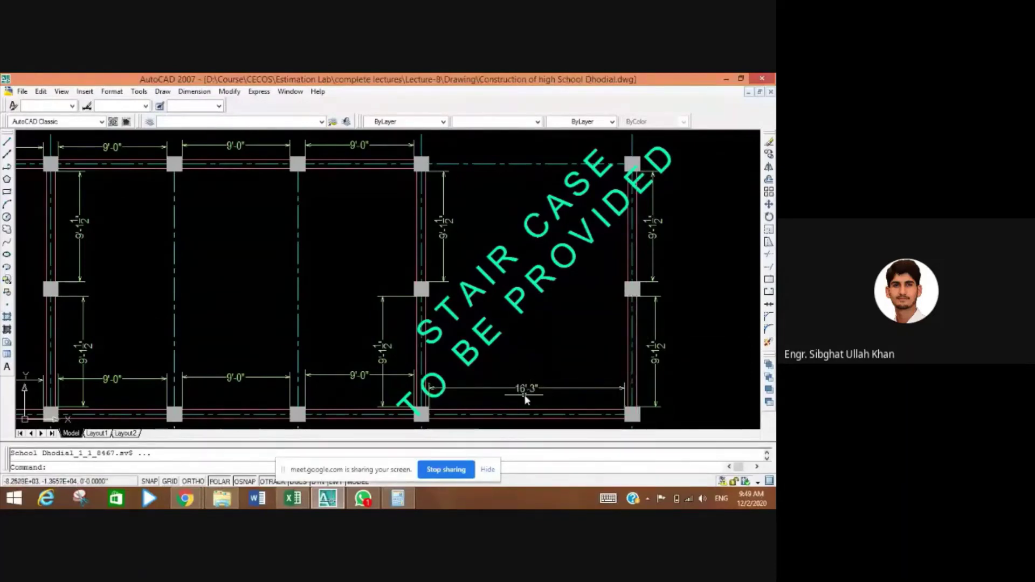
{"action": "left_click", "coordinate": [397, 499]}
{"action": "left_click", "coordinate": [359, 275]}
{"action": "left_click", "coordinate": [403, 255]}
{"action": "left_click", "coordinate": [404, 292]}
{"action": "left_click", "coordinate": [385, 276]}
{"action": "left_click", "coordinate": [382, 256]}
{"action": "left_click", "coordinate": [425, 292]}
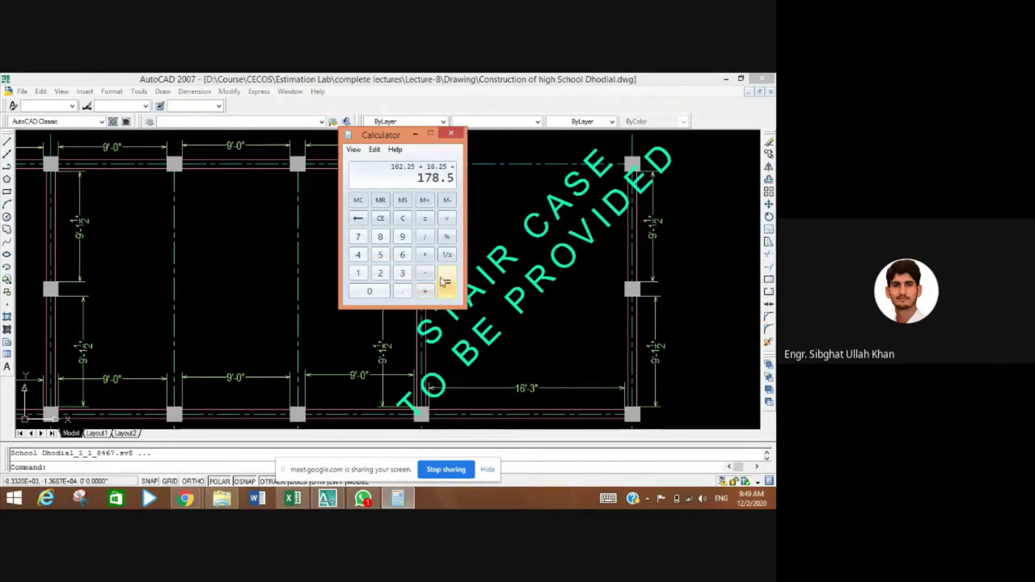
{"action": "left_click", "coordinate": [445, 281]}
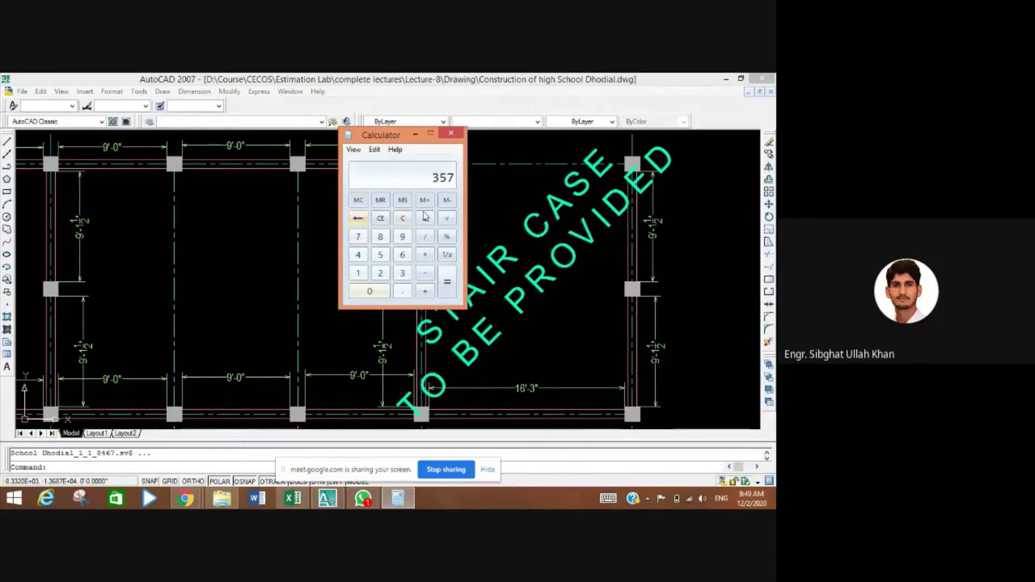
- Restart Calculator, multiply 12 by 9 for the 9'-0" wall spans and start adding to the product
{"action": "left_click", "coordinate": [452, 133]}
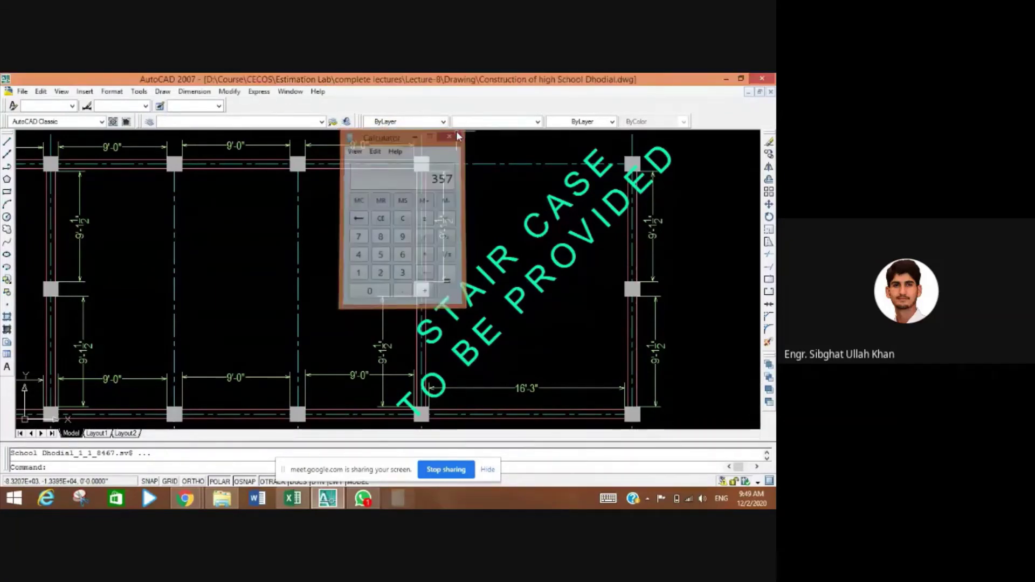
{"action": "mouse_move", "coordinate": [744, 205]}
{"action": "left_click", "coordinate": [749, 186]}
{"action": "type", "text": "calculator"}
{"action": "key", "text": "Return"}
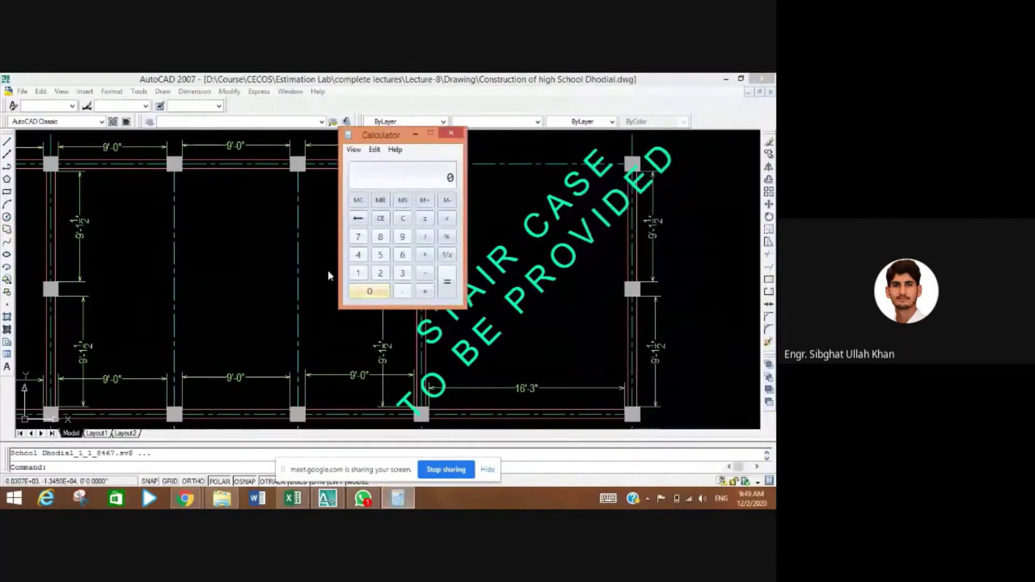
{"action": "left_click", "coordinate": [358, 273]}
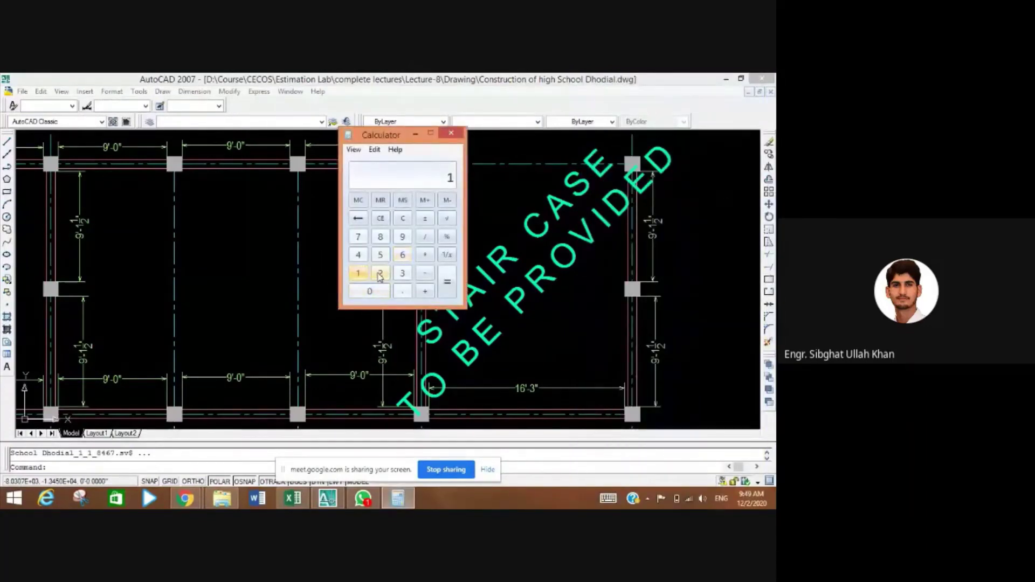
{"action": "left_click", "coordinate": [380, 273]}
{"action": "left_click", "coordinate": [425, 254]}
{"action": "left_click", "coordinate": [402, 237]}
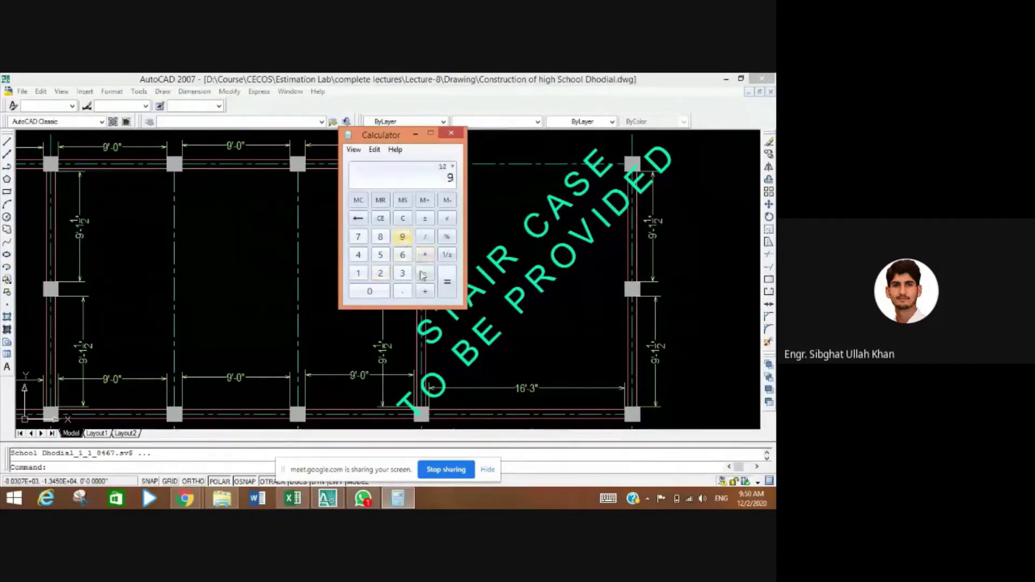
{"action": "left_click", "coordinate": [447, 281]}
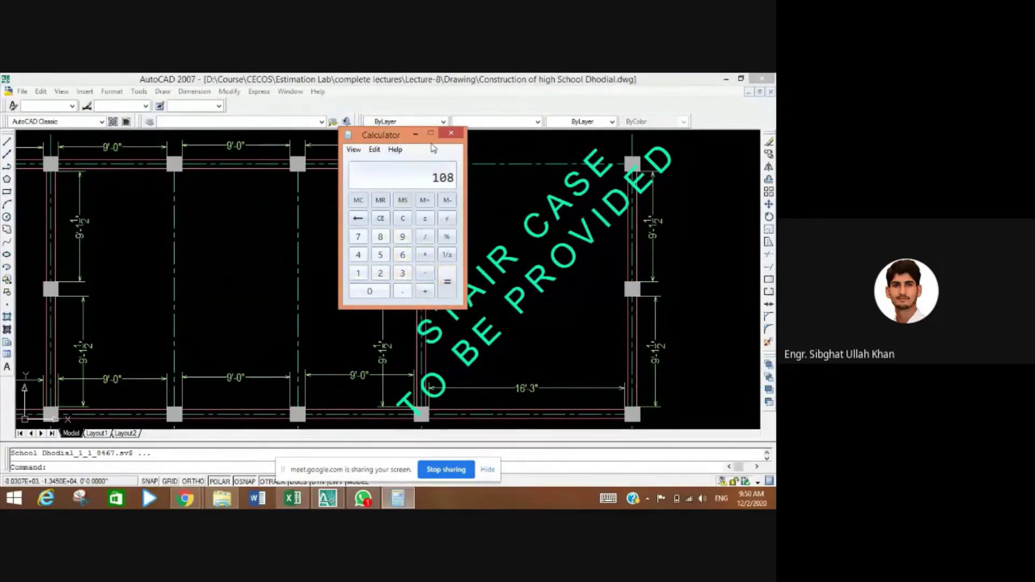
{"action": "left_click", "coordinate": [425, 291]}
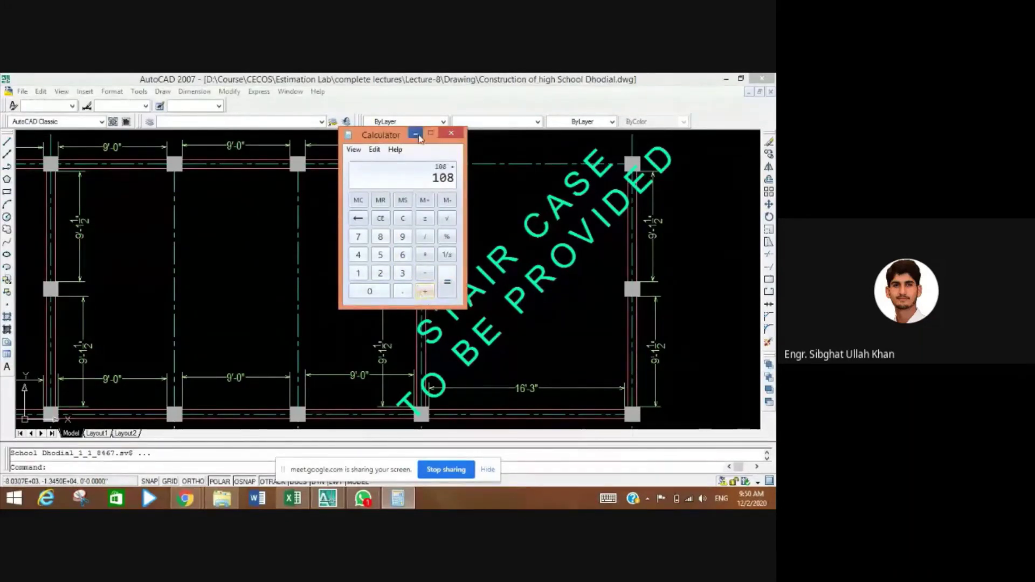
- Minimize Calculator and check the dimensions of the two wall spans at the plan's left end in the AutoCAD drawing
{"action": "left_click", "coordinate": [415, 135]}
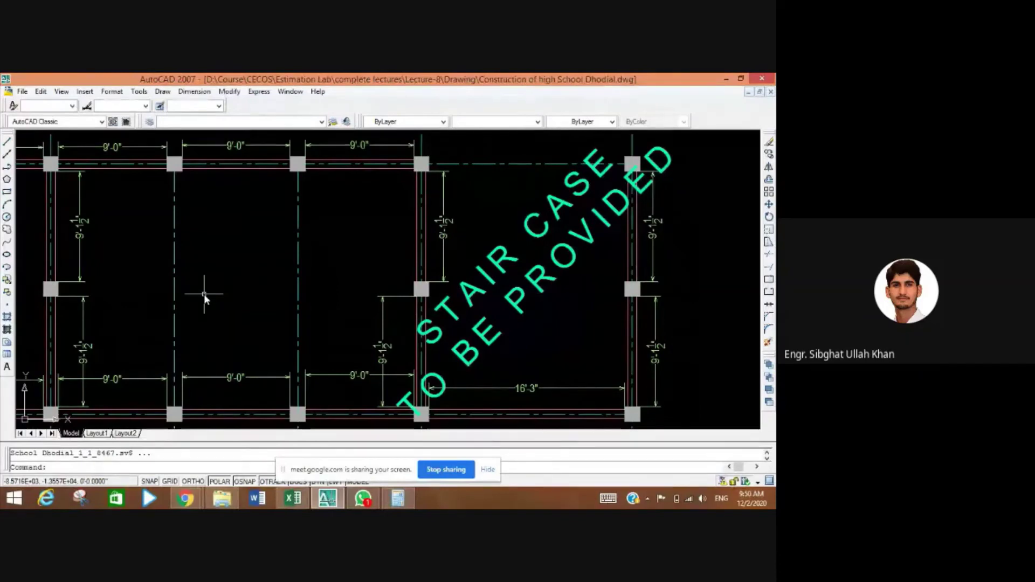
{"action": "left_click_drag", "start_coordinate": [209, 293], "coordinate": [430, 291]}
{"action": "scroll", "coordinate": [418, 293], "scroll_direction": "down", "scroll_amount": 2}
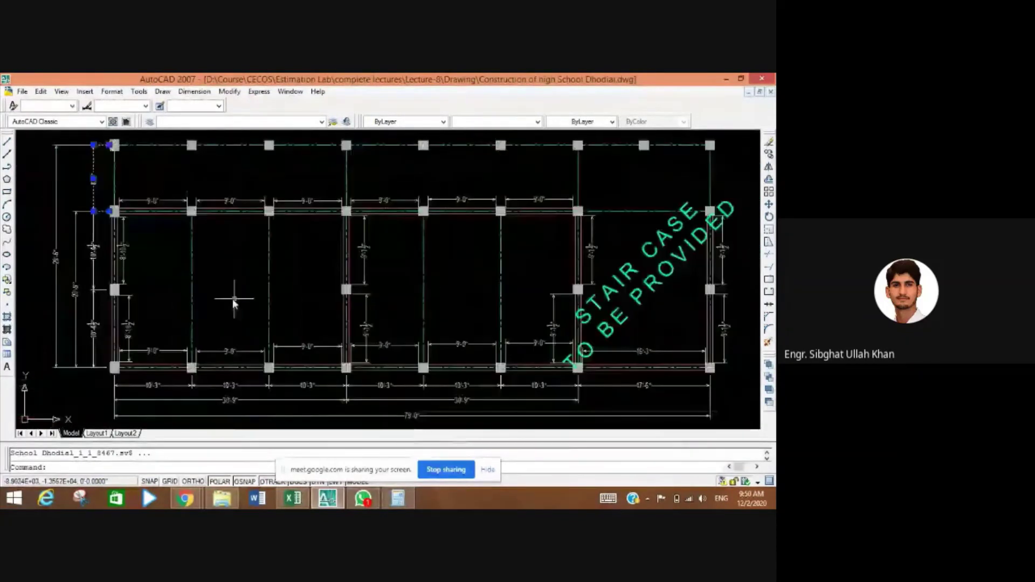
{"action": "scroll", "coordinate": [231, 299], "scroll_direction": "up", "scroll_amount": 5}
{"action": "scroll", "coordinate": [268, 302], "scroll_direction": "down", "scroll_amount": 2}
{"action": "left_click_drag", "start_coordinate": [264, 292], "coordinate": [225, 257]}
{"action": "scroll", "coordinate": [232, 260], "scroll_direction": "down", "scroll_amount": 2}
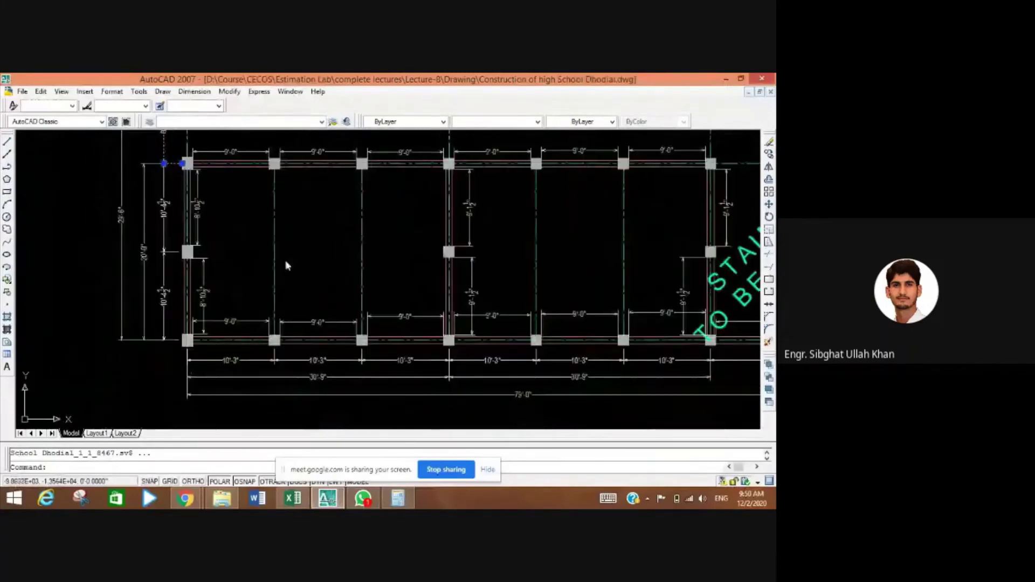
- Return to Calculator, add 17.75 for the two left-end spans and move its window aside to uncover the plan
{"action": "left_click", "coordinate": [398, 500]}
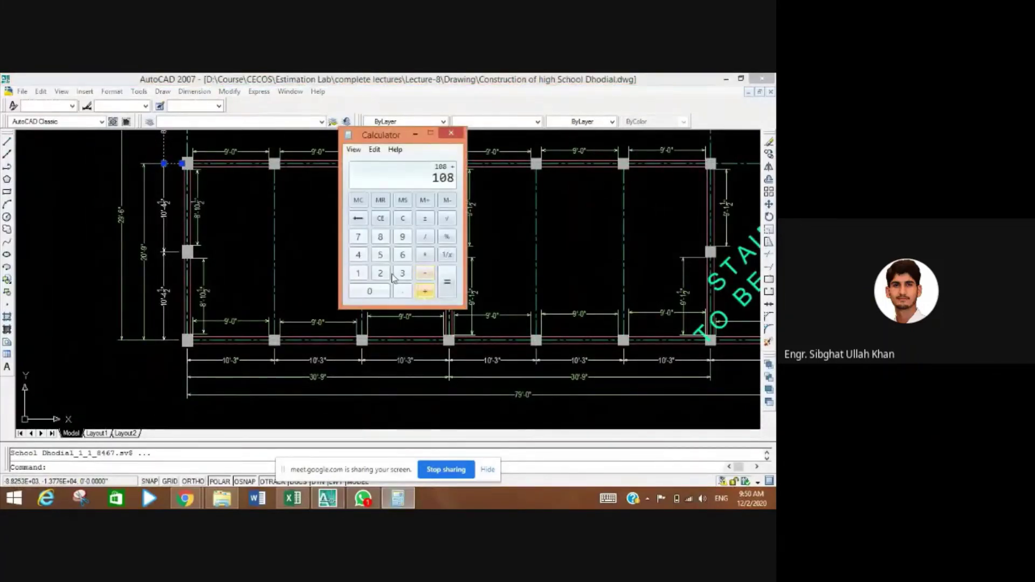
{"action": "left_click", "coordinate": [358, 273]}
{"action": "left_click", "coordinate": [358, 237]}
{"action": "left_click", "coordinate": [402, 291]}
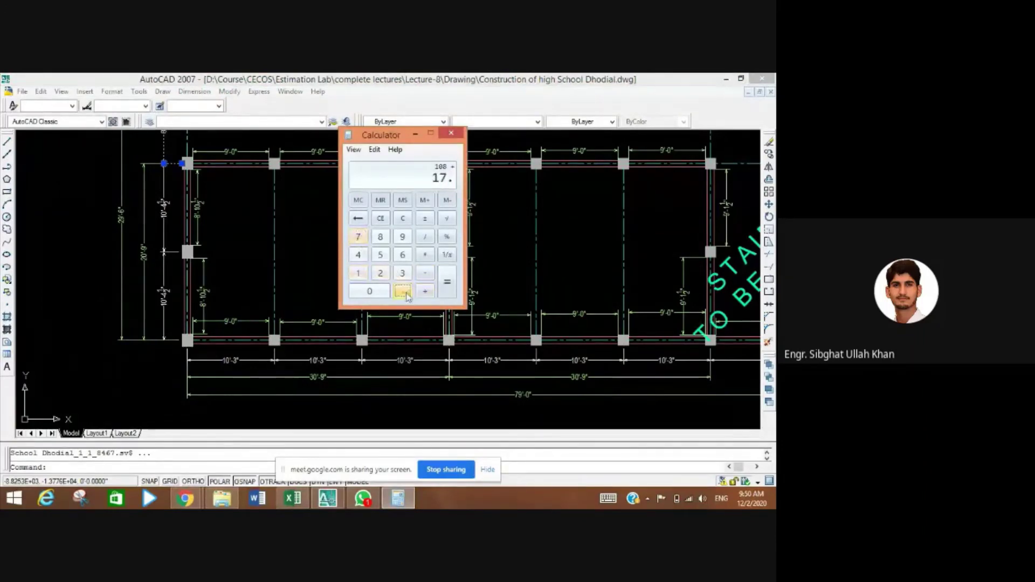
{"action": "left_click", "coordinate": [357, 236]}
{"action": "left_click", "coordinate": [380, 255]}
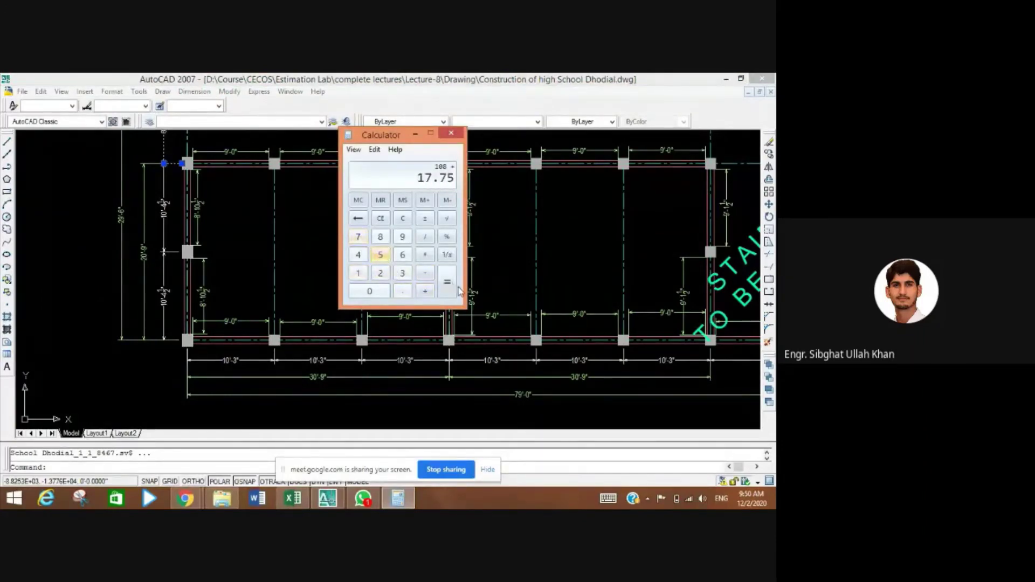
{"action": "left_click_drag", "start_coordinate": [414, 145], "coordinate": [328, 161]}
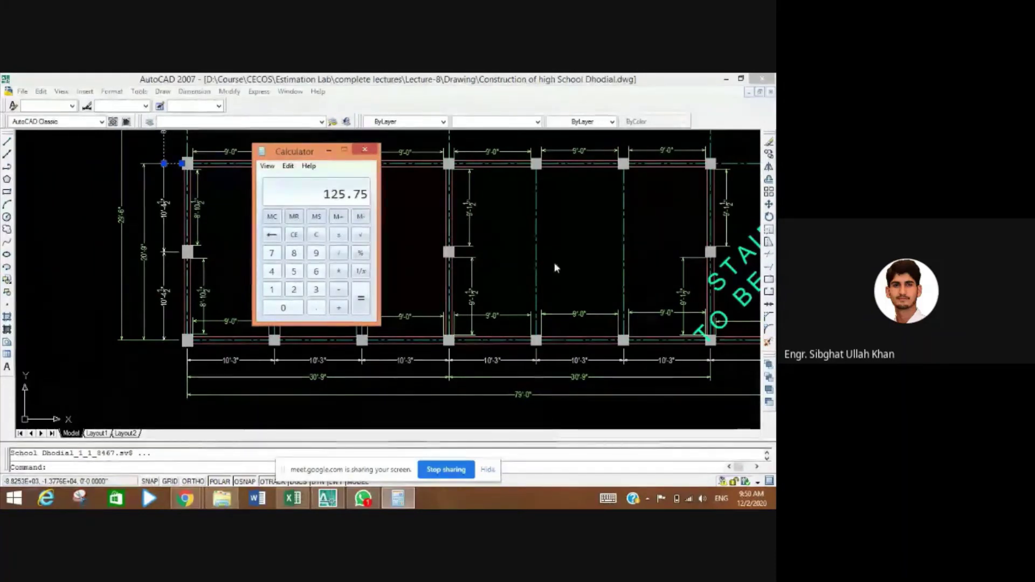
- Return to the AutoCAD drawing and count the 9'-1½" spans on the middle cross wall and both staircase bay walls
{"action": "left_click", "coordinate": [554, 425]}
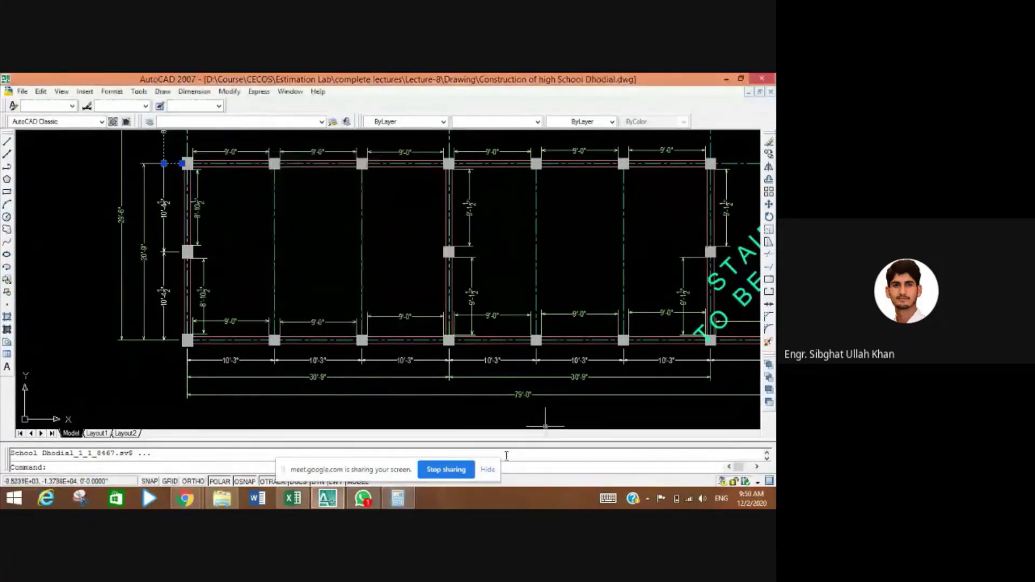
{"action": "mouse_move", "coordinate": [571, 289]}
{"action": "left_mouse_down"}
{"action": "mouse_move", "coordinate": [550, 282]}
{"action": "mouse_move", "coordinate": [412, 306]}
{"action": "mouse_move", "coordinate": [383, 331]}
{"action": "left_mouse_up"}
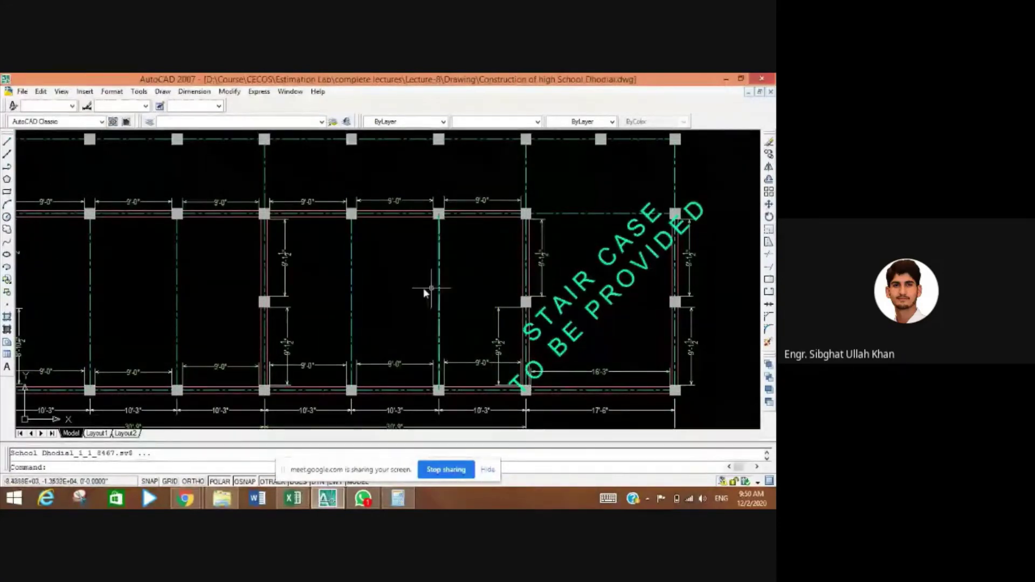
{"action": "scroll", "coordinate": [270, 262], "scroll_direction": "up", "scroll_amount": 2}
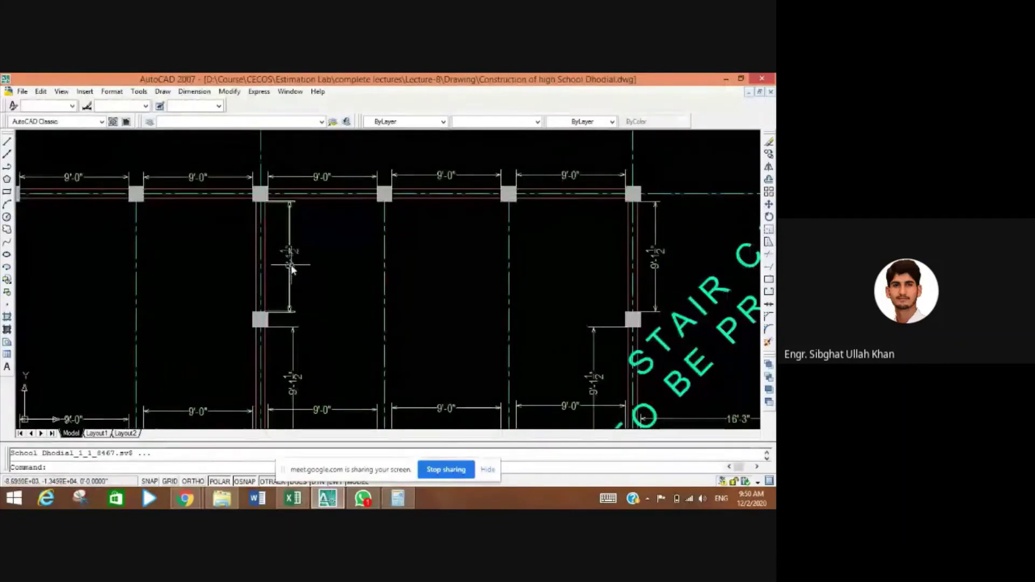
{"action": "left_click_drag", "start_coordinate": [363, 339], "coordinate": [258, 249]}
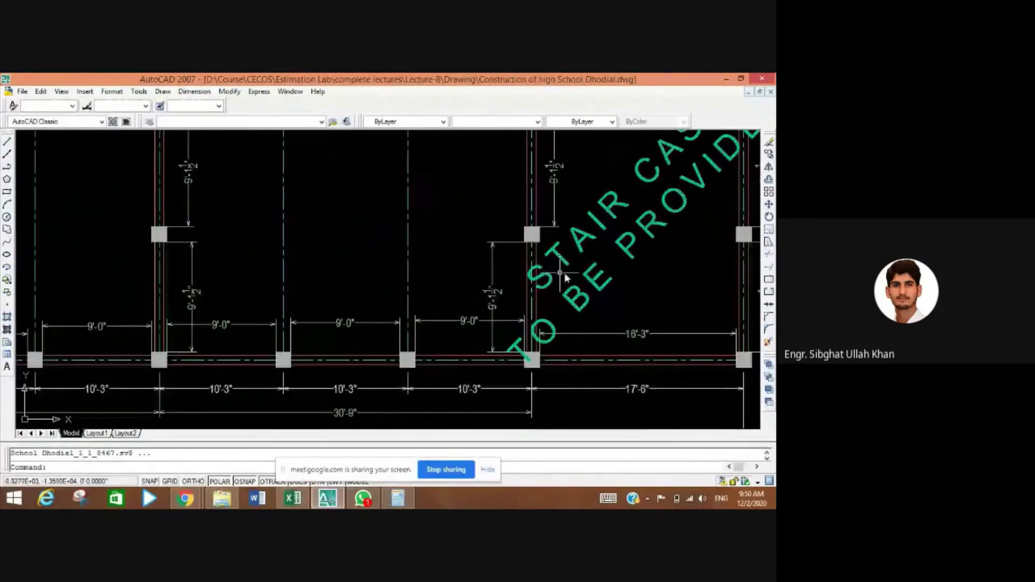
{"action": "left_click_drag", "start_coordinate": [654, 287], "coordinate": [589, 302]}
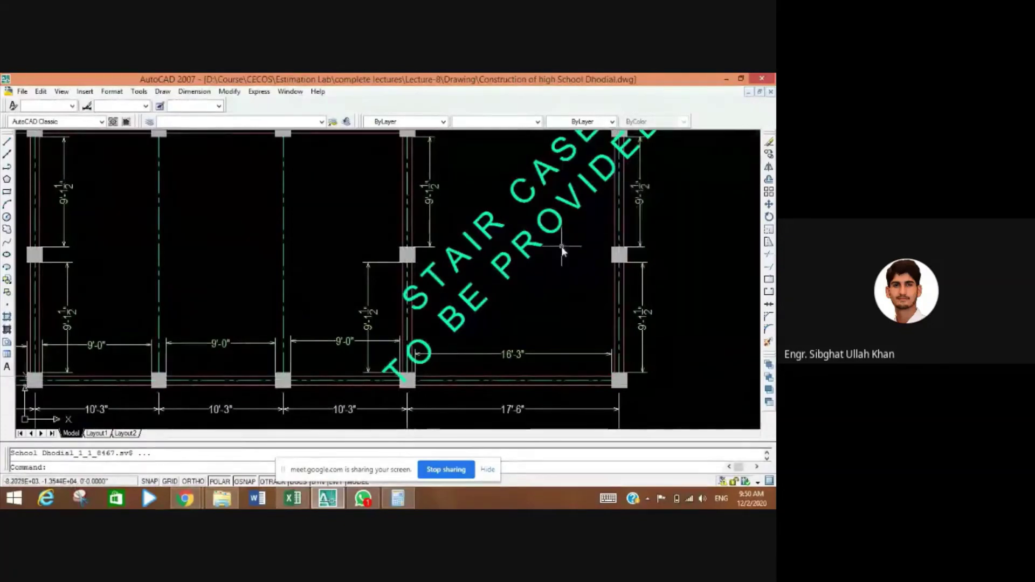
{"action": "scroll", "coordinate": [636, 287], "scroll_direction": "down", "scroll_amount": 2}
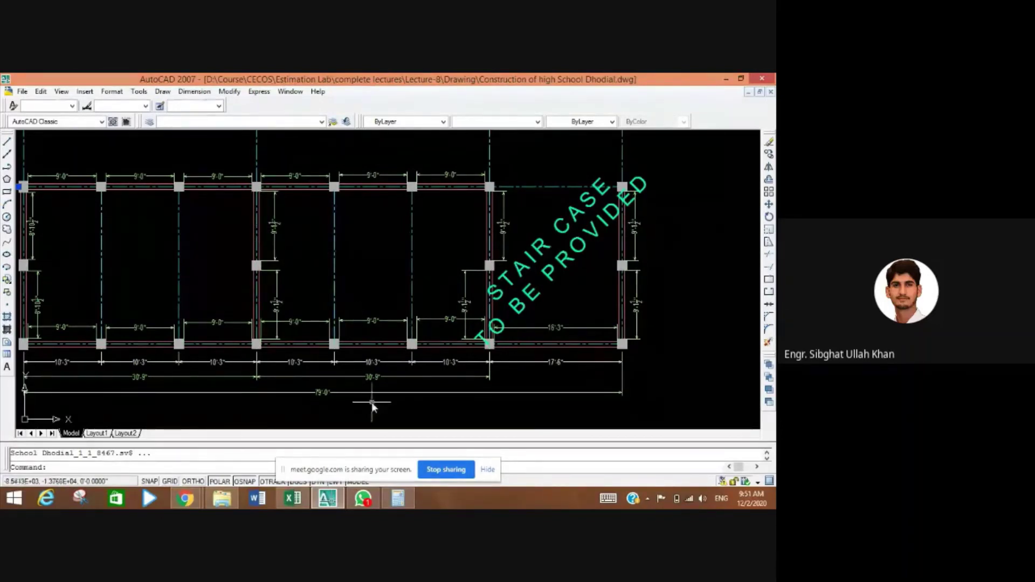
- Switch to Calculator and add 54.75 to the running wall length for the 9'-1½" cross wall spans
{"action": "left_click", "coordinate": [398, 498]}
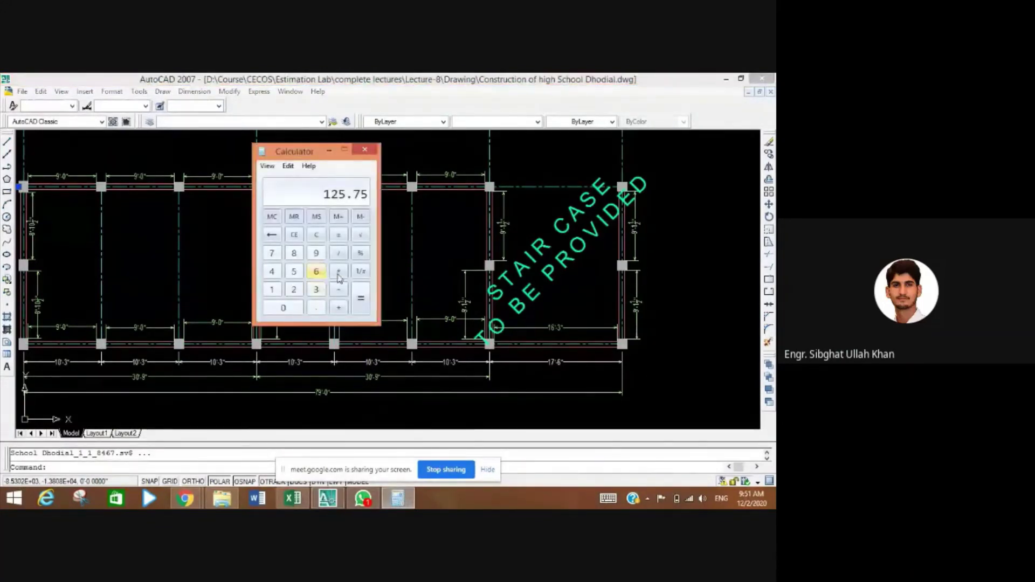
{"action": "left_click", "coordinate": [338, 308]}
{"action": "left_click", "coordinate": [294, 271]}
{"action": "left_click", "coordinate": [272, 272]}
{"action": "left_click", "coordinate": [323, 305]}
{"action": "left_click", "coordinate": [272, 253]}
{"action": "left_click", "coordinate": [293, 272]}
{"action": "left_click", "coordinate": [361, 306]}
- Add 16.25 to the running wall length for the 16'-3" wall span along the staircase bay
{"action": "left_click", "coordinate": [341, 309]}
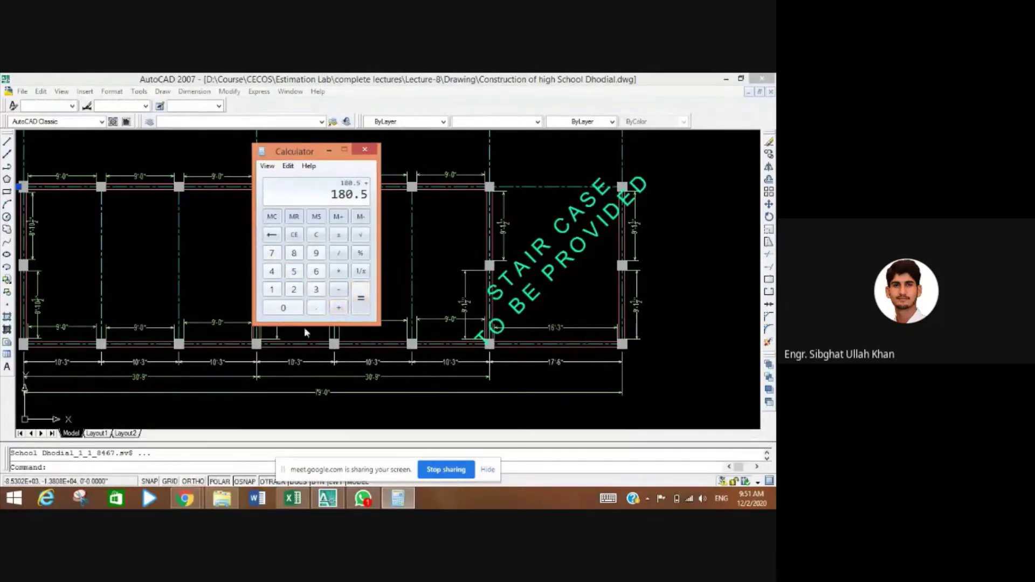
{"action": "left_click", "coordinate": [271, 291]}
{"action": "left_click", "coordinate": [316, 273]}
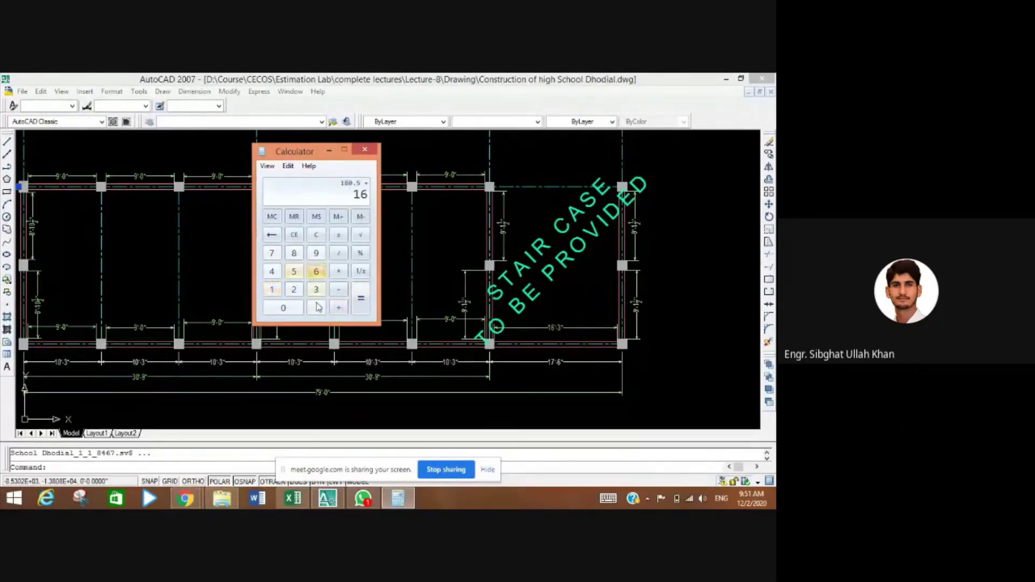
{"action": "left_click", "coordinate": [317, 308]}
{"action": "left_click", "coordinate": [294, 290]}
{"action": "left_click", "coordinate": [293, 272]}
{"action": "left_click", "coordinate": [360, 299]}
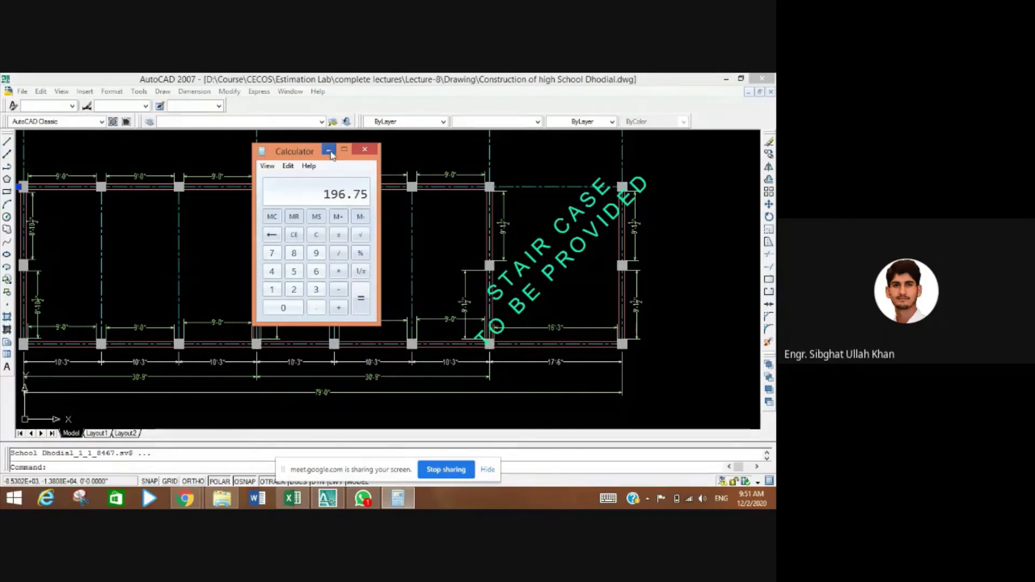
- Switch to the Excel estimate and check the length, width, height and quantity formula of Total Brick Work Without Deduction
{"action": "left_click", "coordinate": [293, 498]}
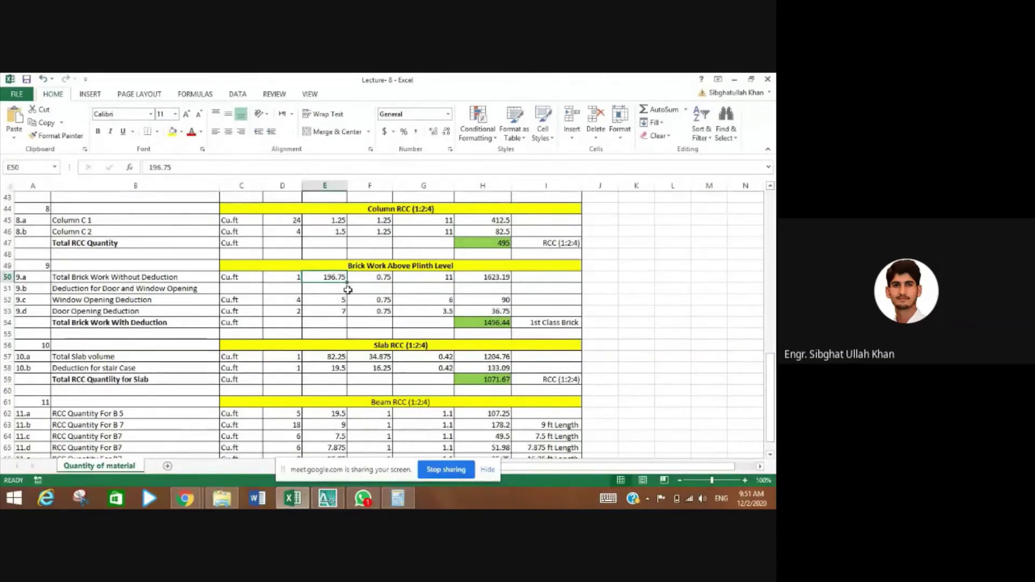
{"action": "left_click", "coordinate": [371, 278]}
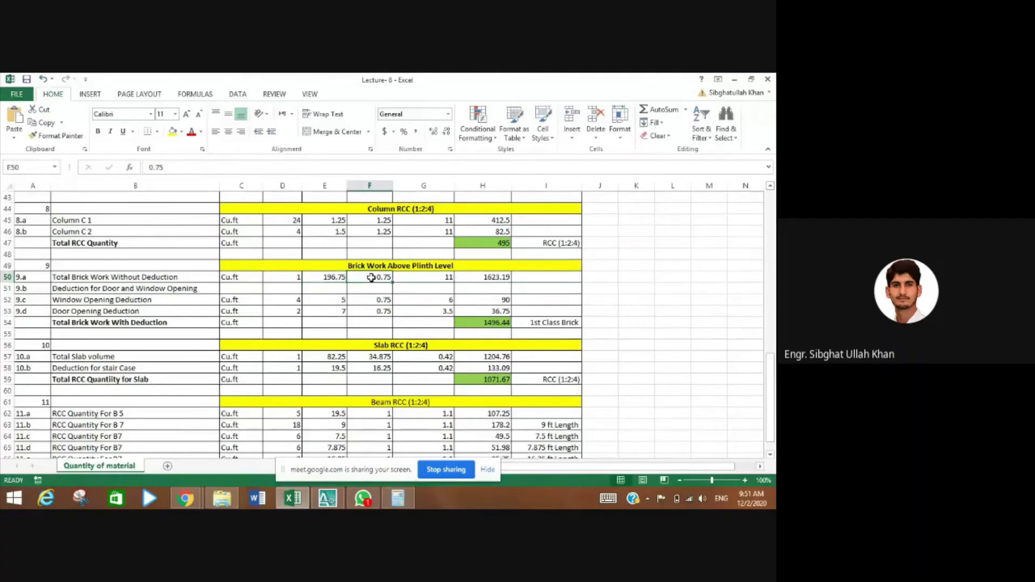
{"action": "left_click", "coordinate": [427, 278]}
{"action": "left_click", "coordinate": [485, 277]}
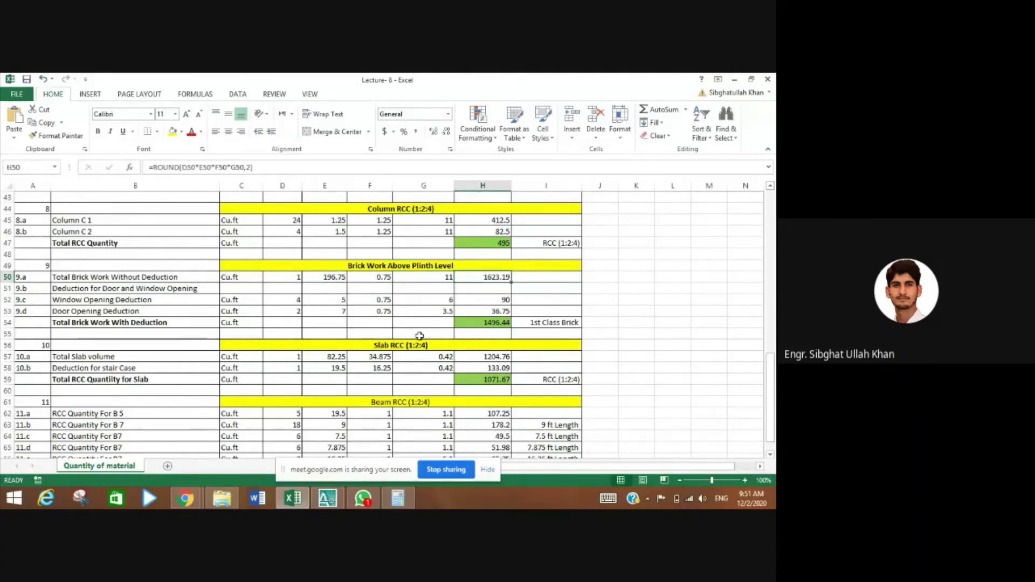
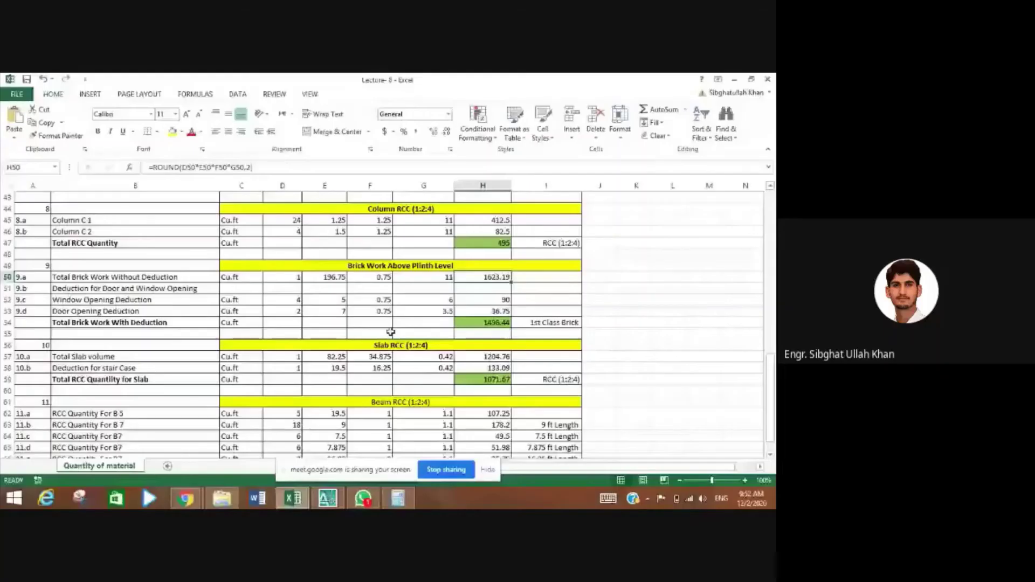
{"action": "scroll", "coordinate": [390, 332], "scroll_direction": "up", "scroll_amount": 2}
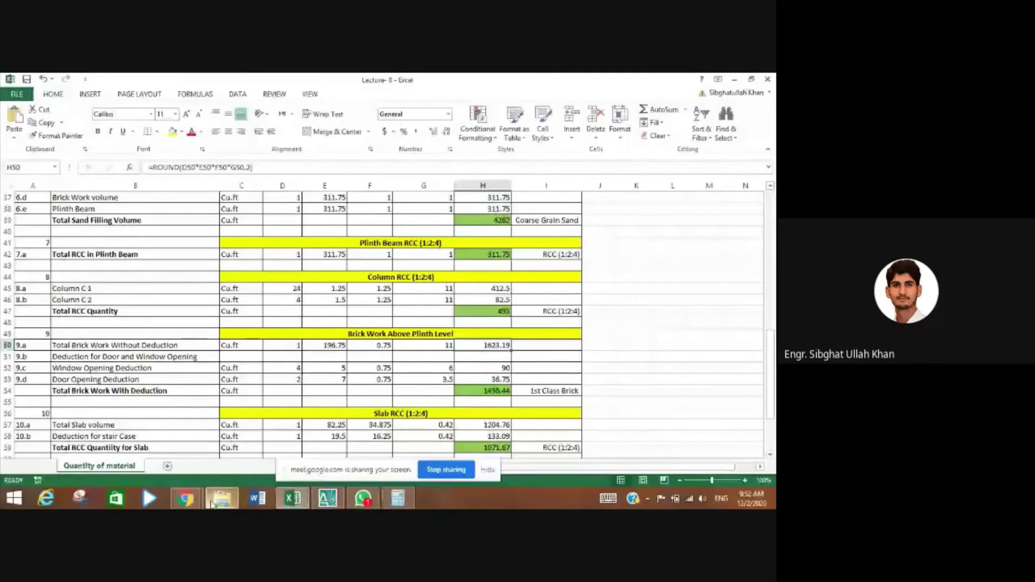
- Switch to the Google Meet call in Chrome and look through the participant list down to its end
{"action": "mouse_move", "coordinate": [186, 499]}
{"action": "left_click", "coordinate": [150, 454]}
{"action": "mouse_move", "coordinate": [149, 455]}
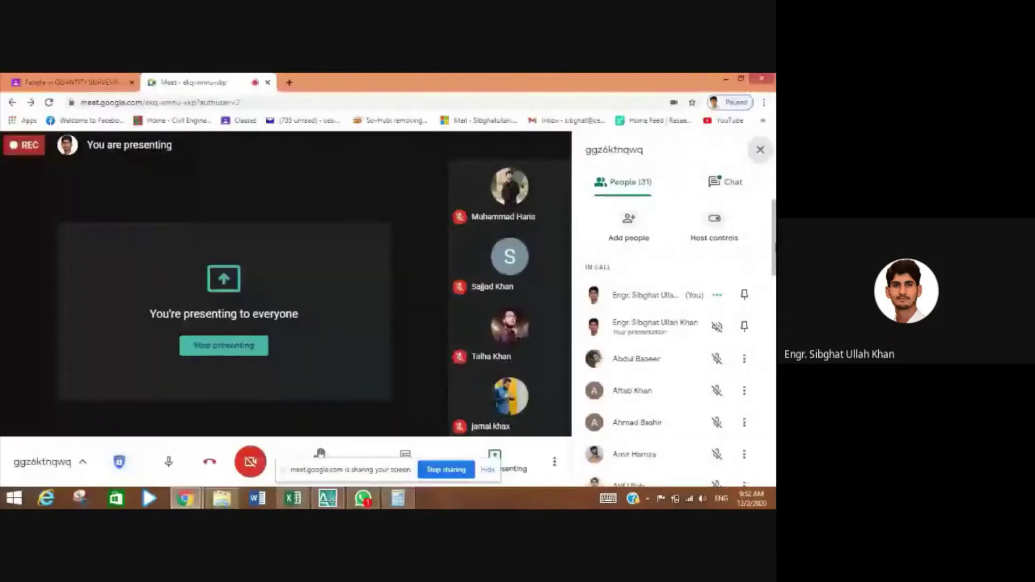
{"action": "left_click_drag", "start_coordinate": [774, 244], "coordinate": [775, 274]}
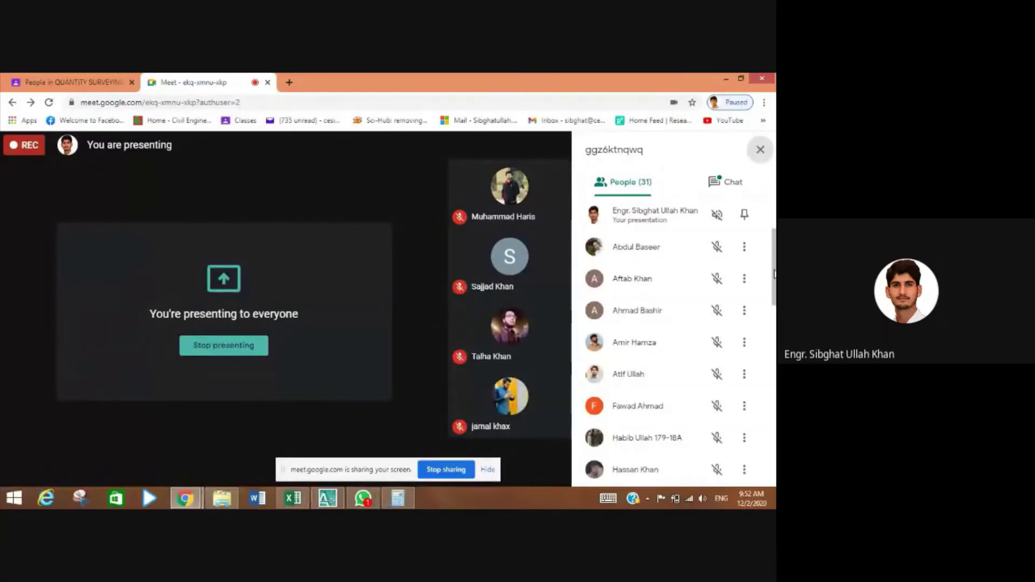
{"action": "scroll", "coordinate": [669, 290], "scroll_direction": "down", "scroll_amount": 1}
{"action": "scroll", "coordinate": [668, 290], "scroll_direction": "down", "scroll_amount": 5}
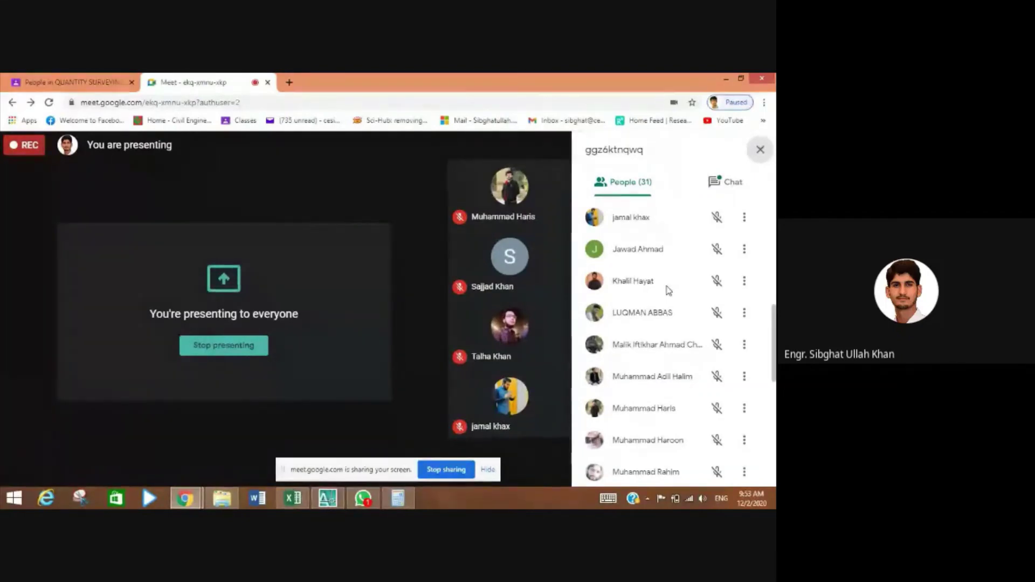
{"action": "scroll", "coordinate": [669, 291], "scroll_direction": "down", "scroll_amount": 3}
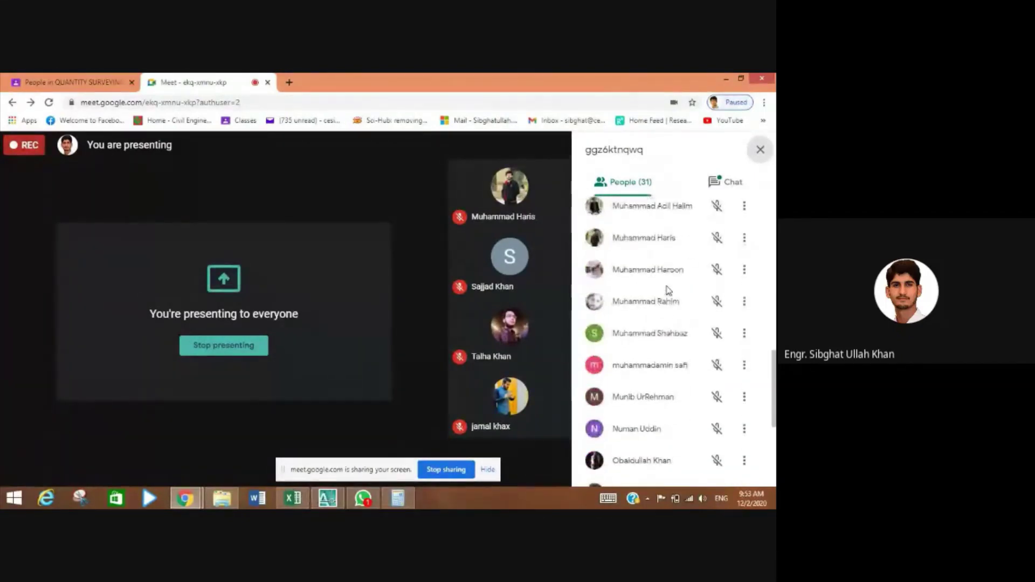
{"action": "scroll", "coordinate": [668, 291], "scroll_direction": "down", "scroll_amount": 3}
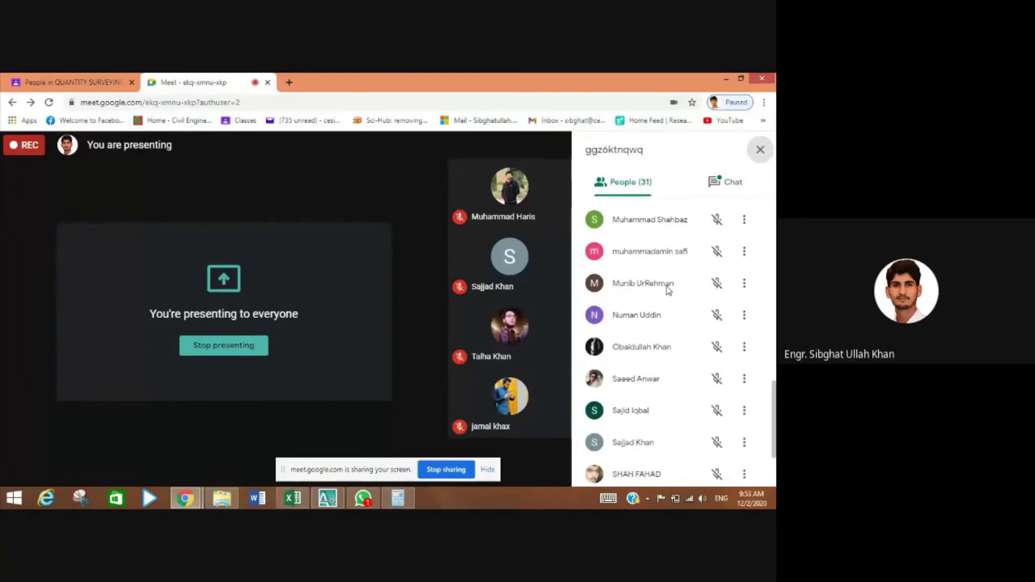
{"action": "scroll", "coordinate": [668, 290], "scroll_direction": "down", "scroll_amount": 2}
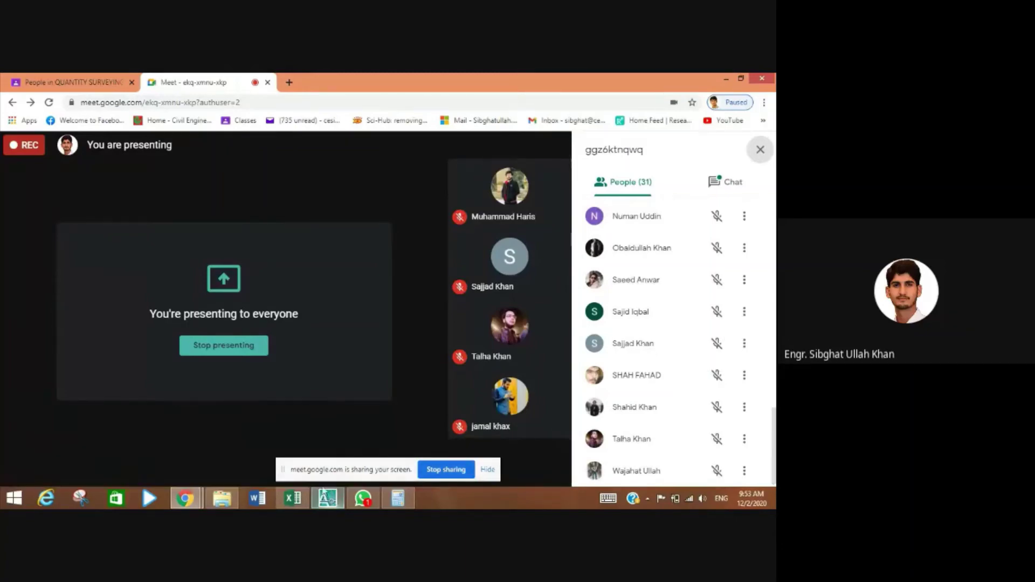
- Return to the Excel estimate and review the Window Opening Deduction's count and dimensions, comparing its wall thickness with the door row
{"action": "left_click", "coordinate": [303, 502]}
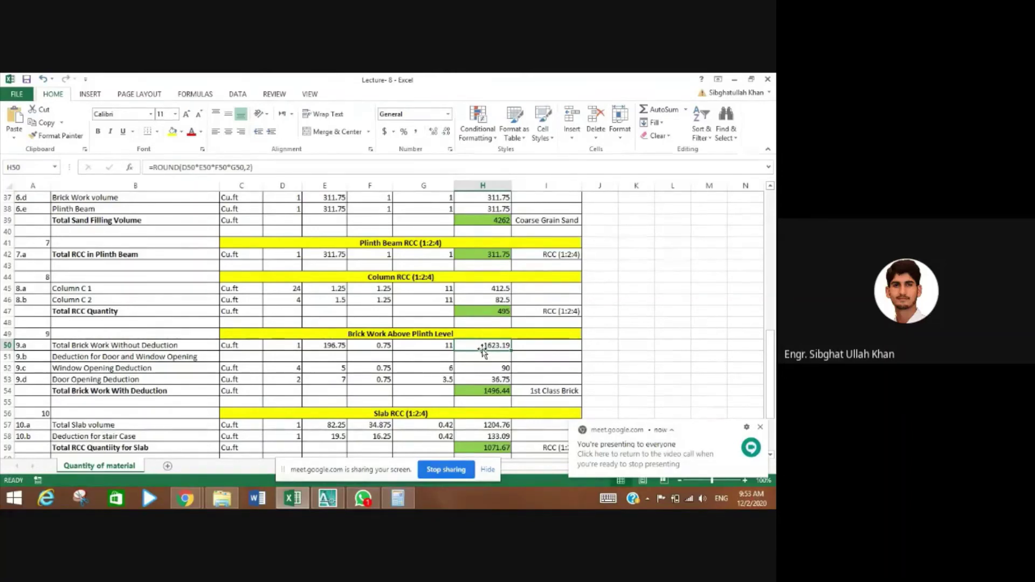
{"action": "left_click", "coordinate": [286, 379]}
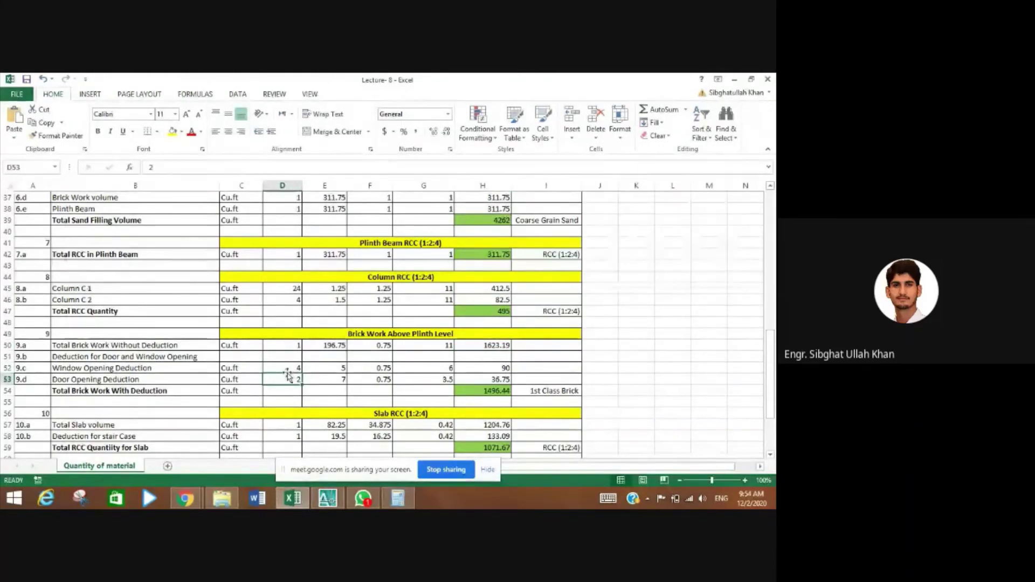
{"action": "left_click", "coordinate": [287, 369]}
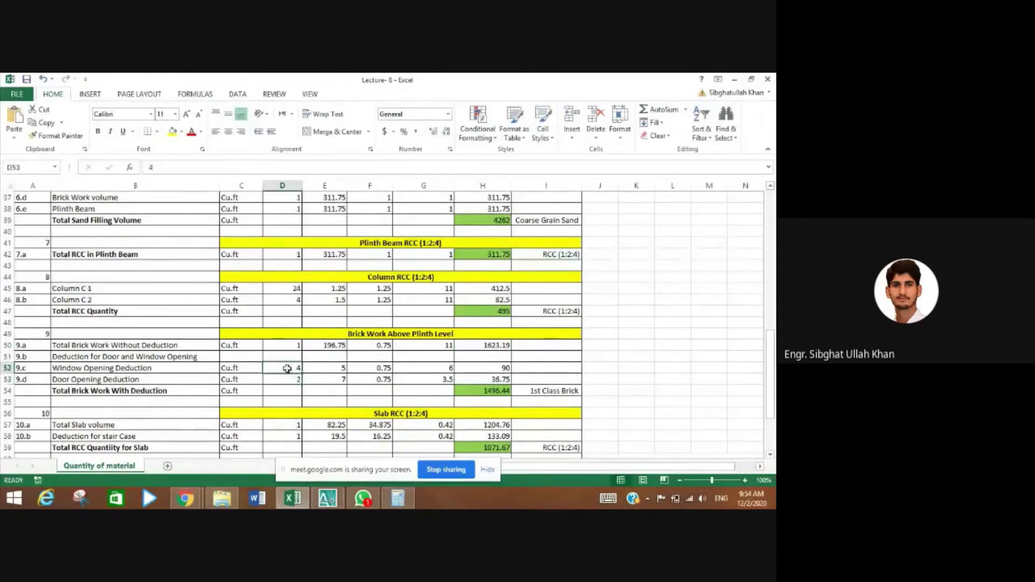
{"action": "left_click", "coordinate": [335, 371]}
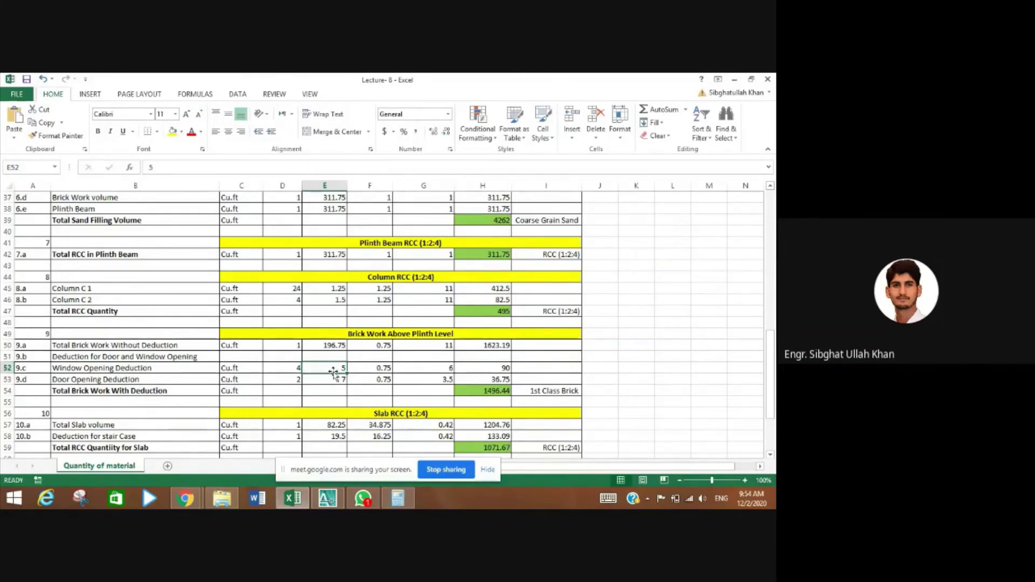
{"action": "left_click", "coordinate": [374, 370]}
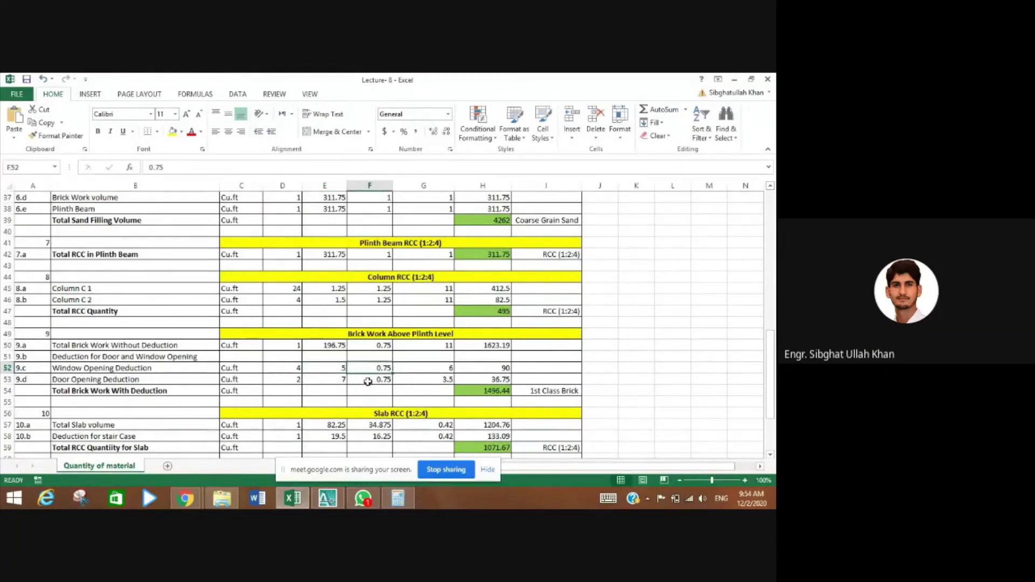
{"action": "left_click", "coordinate": [371, 380]}
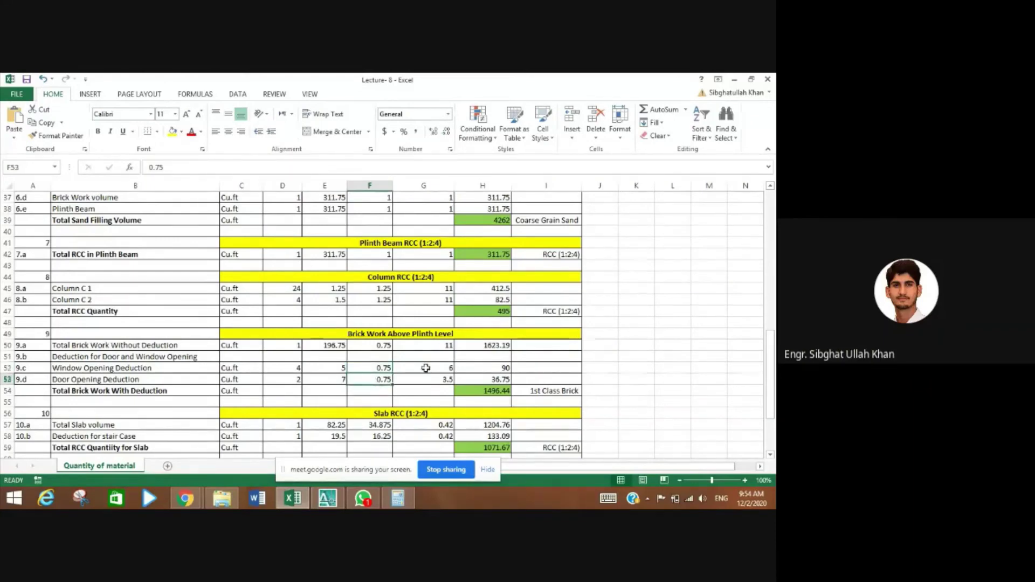
{"action": "left_click", "coordinate": [426, 368]}
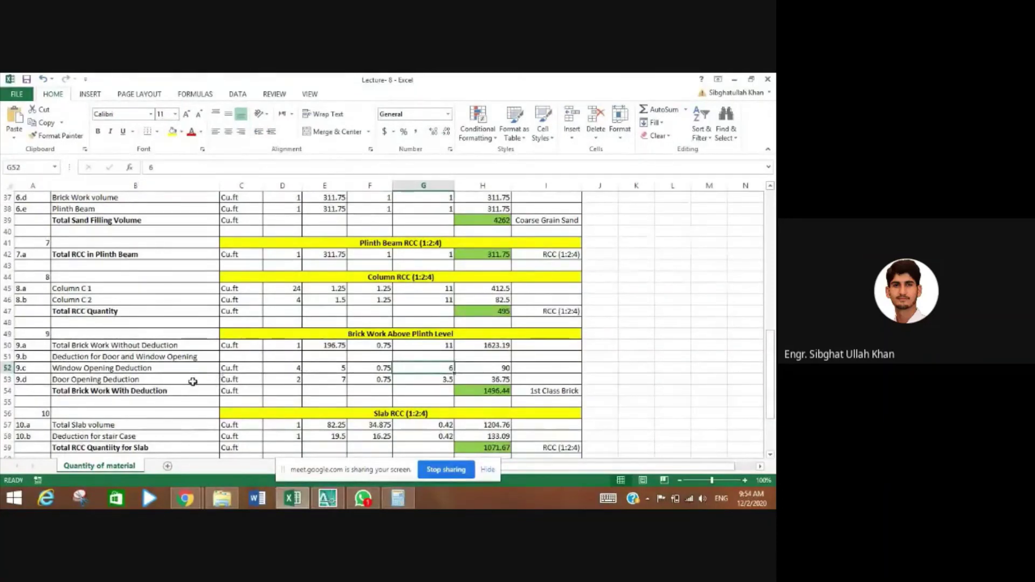
- Review the count, length, width and height entered for the Door Opening Deduction in row 53
{"action": "left_click", "coordinate": [289, 383]}
{"action": "left_click", "coordinate": [322, 380]}
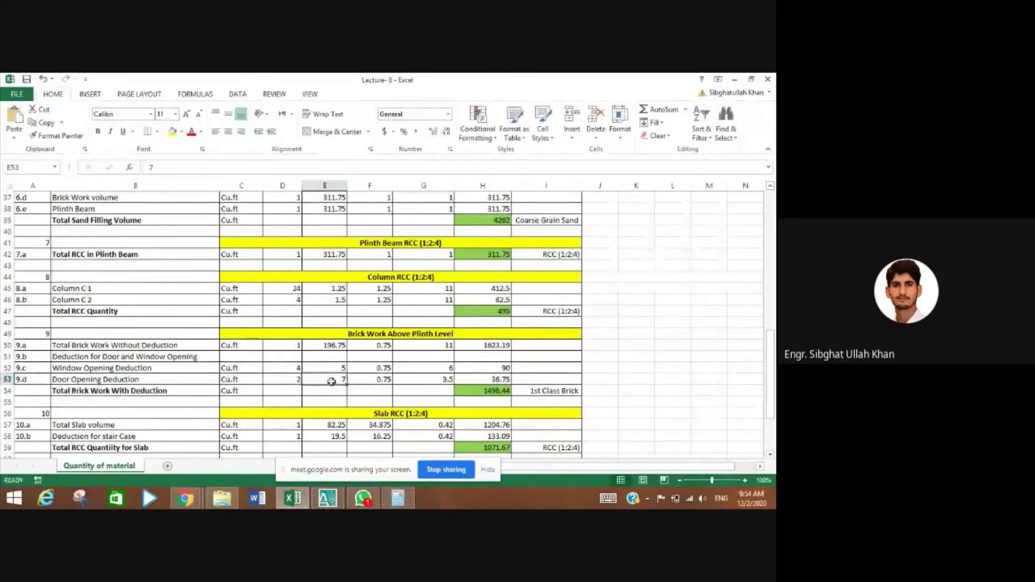
{"action": "scroll", "coordinate": [332, 382], "scroll_direction": "up", "scroll_amount": 1}
{"action": "scroll", "coordinate": [332, 382], "scroll_direction": "down", "scroll_amount": 3}
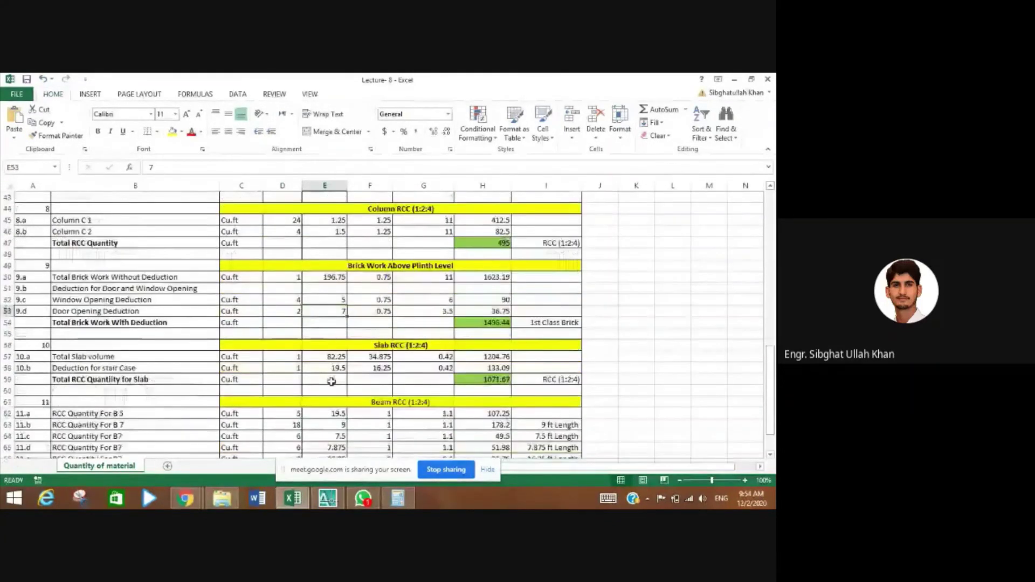
{"action": "left_click", "coordinate": [378, 315]}
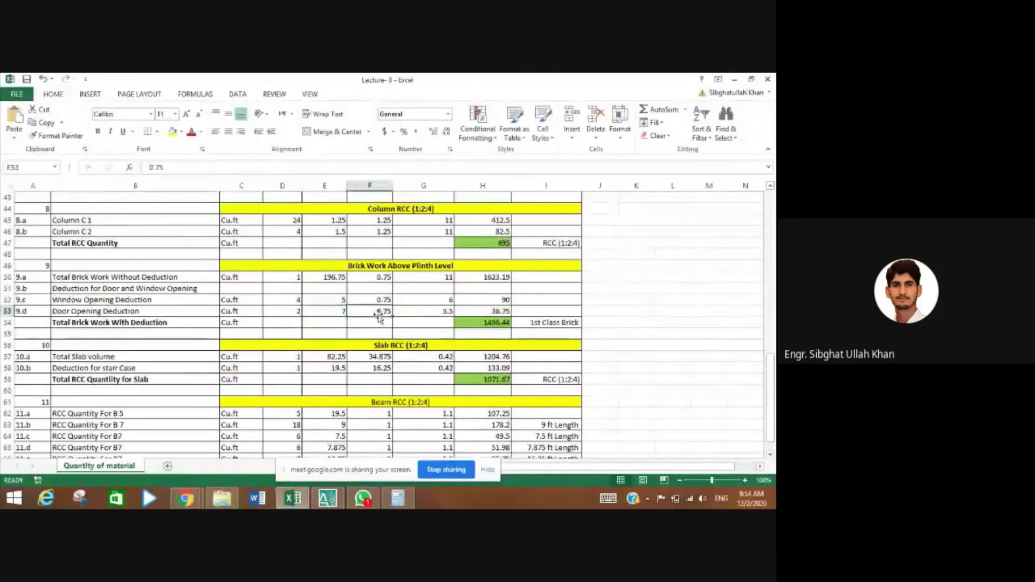
{"action": "left_click", "coordinate": [425, 313]}
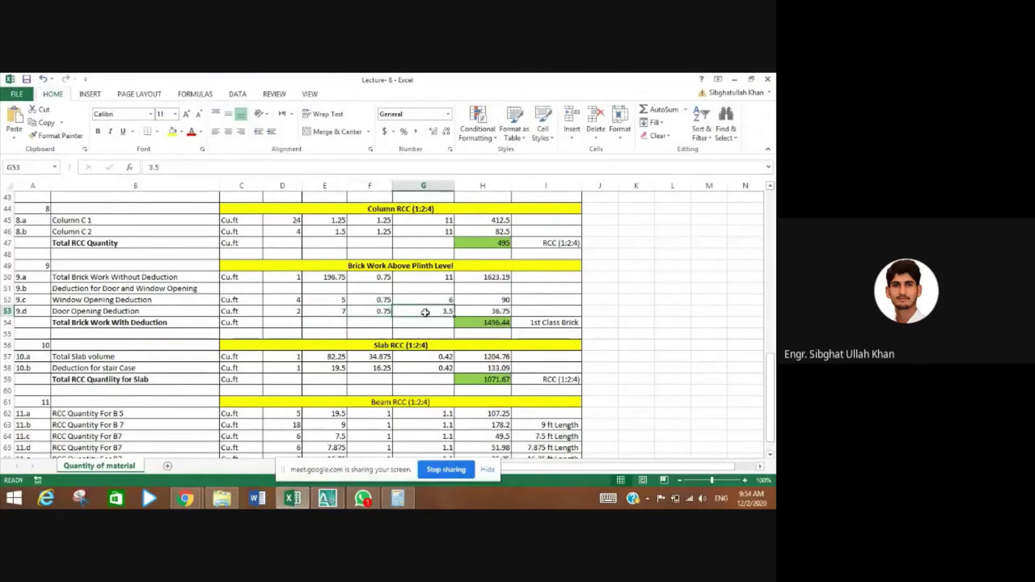
- Set the Door Opening Deduction's length in E53 to 3.5 and its height in G53 to 7, and recheck both cells
{"action": "left_click", "coordinate": [336, 313]}
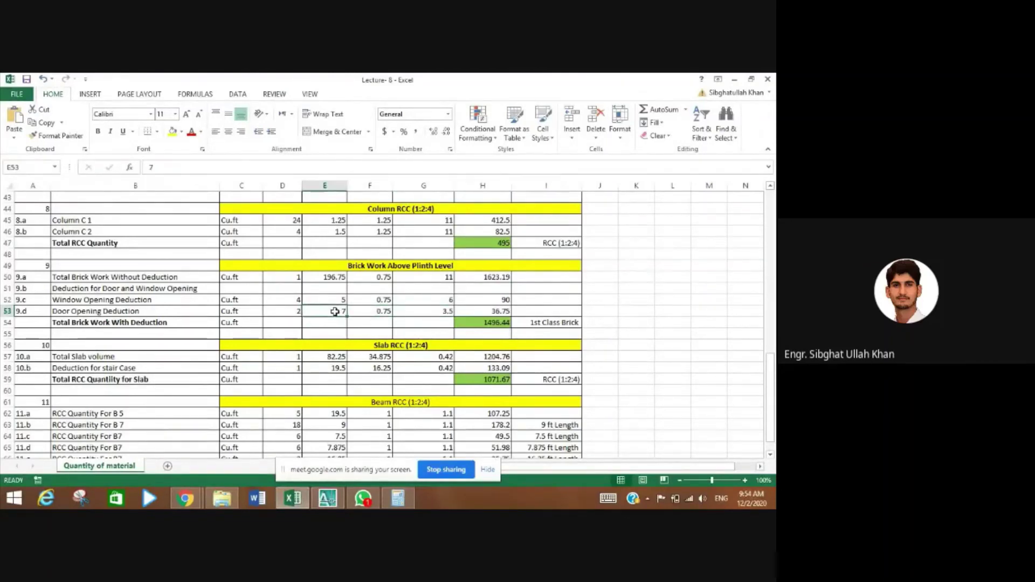
{"action": "type", "text": "3.5"}
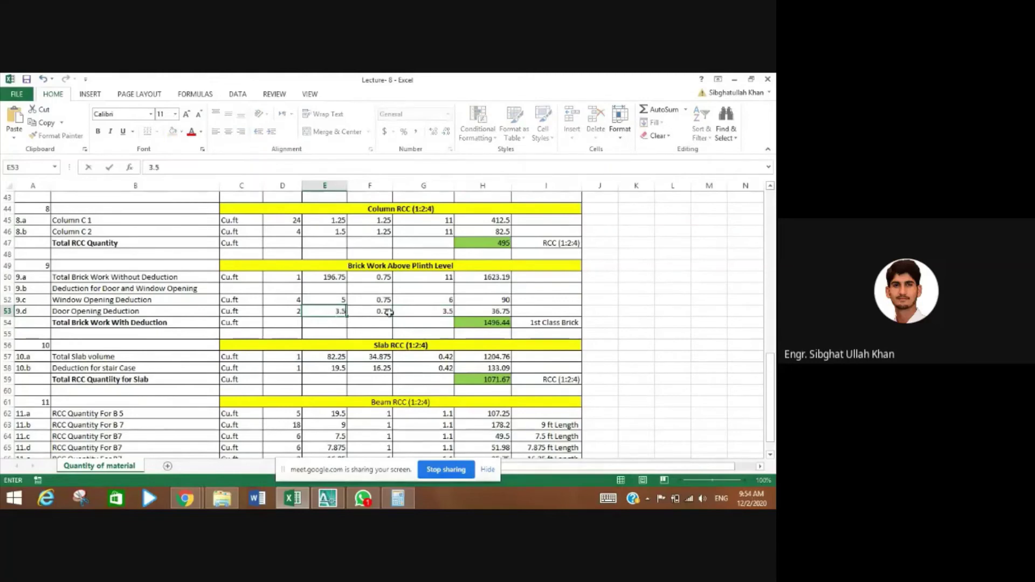
{"action": "left_click", "coordinate": [427, 311]}
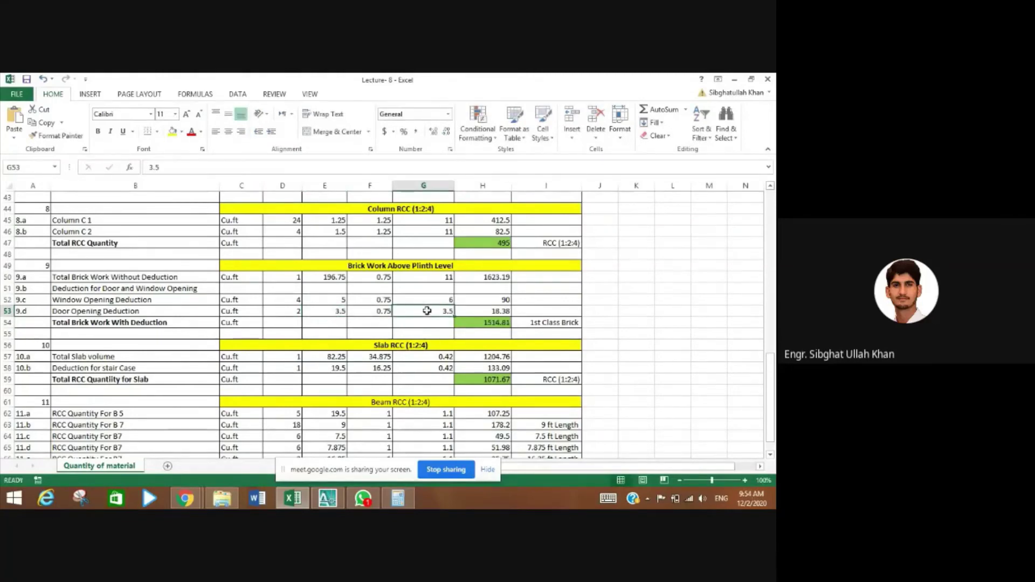
{"action": "type", "text": "7"}
{"action": "key", "text": "Return"}
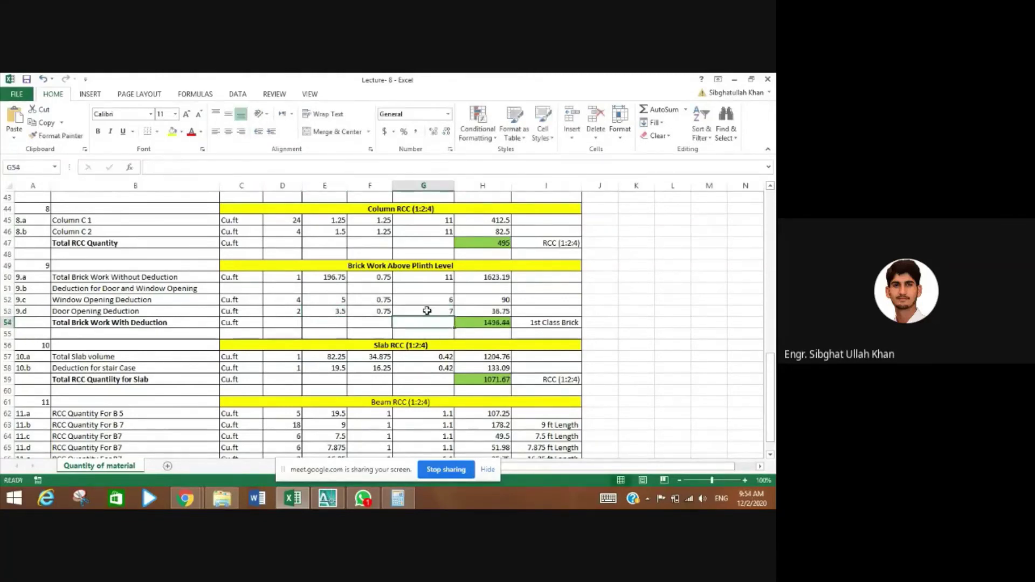
{"action": "left_click", "coordinate": [334, 309]}
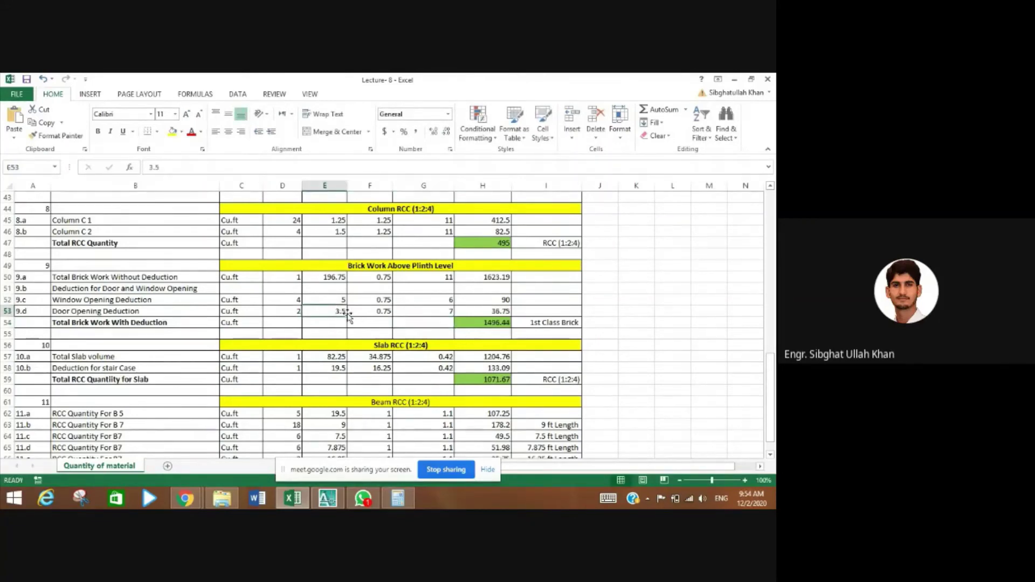
{"action": "left_click", "coordinate": [420, 312]}
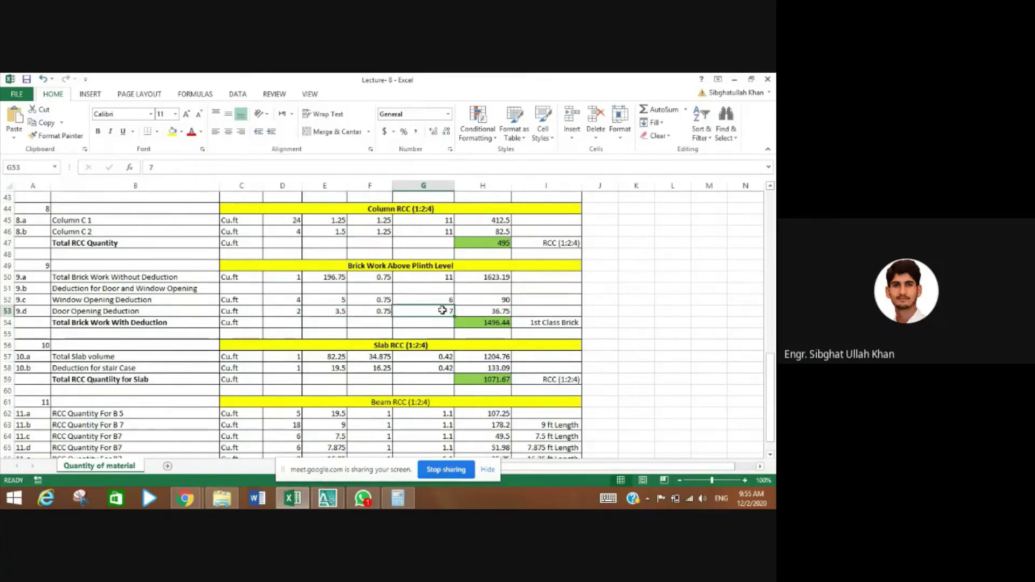
- Inspect the window and door deduction quantities and the cells referenced by the Total Brick Work With Deduction formula in H54
{"action": "left_click", "coordinate": [481, 300]}
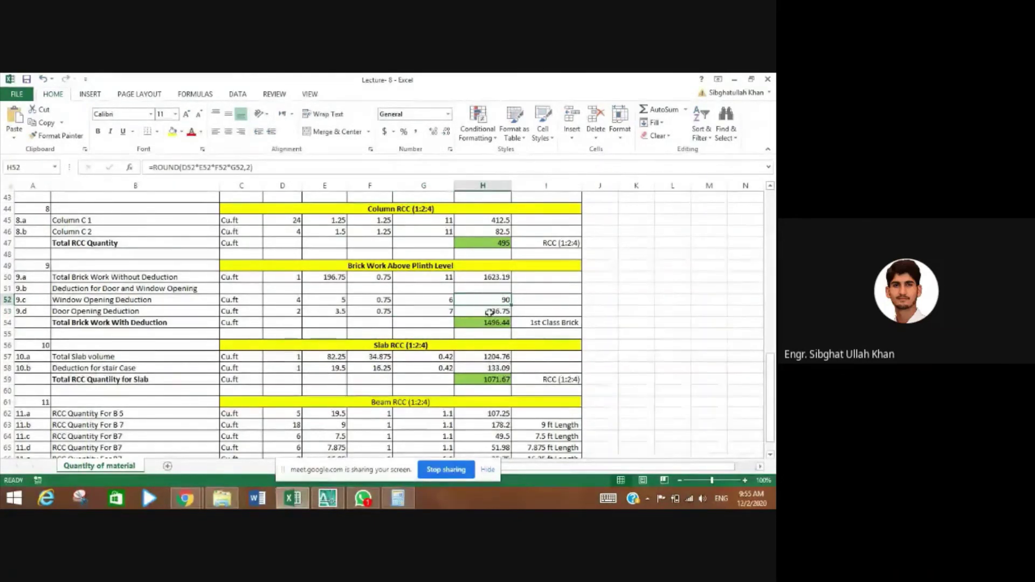
{"action": "left_click", "coordinate": [490, 312]}
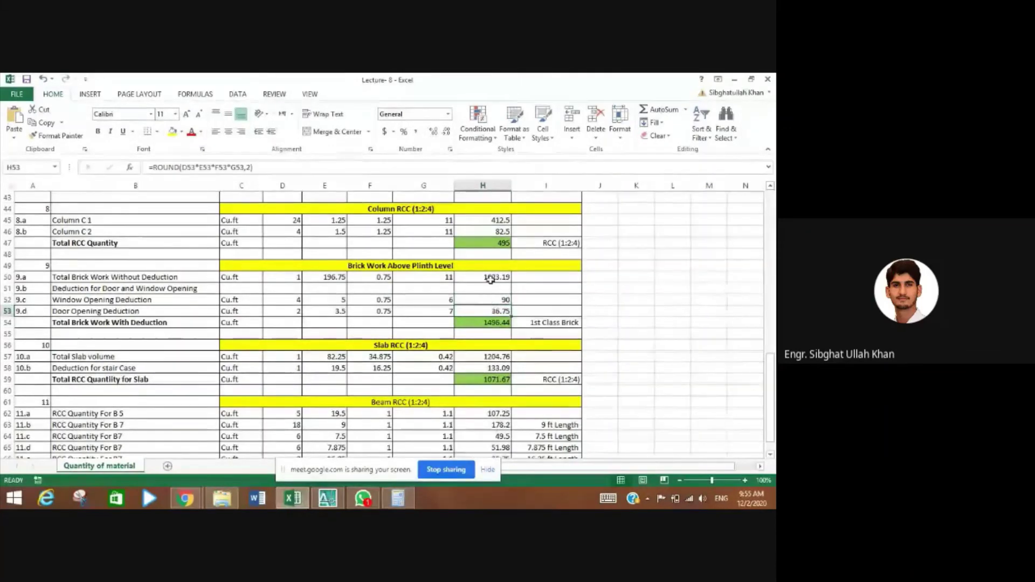
{"action": "left_click", "coordinate": [490, 322]}
{"action": "left_click", "coordinate": [450, 168]}
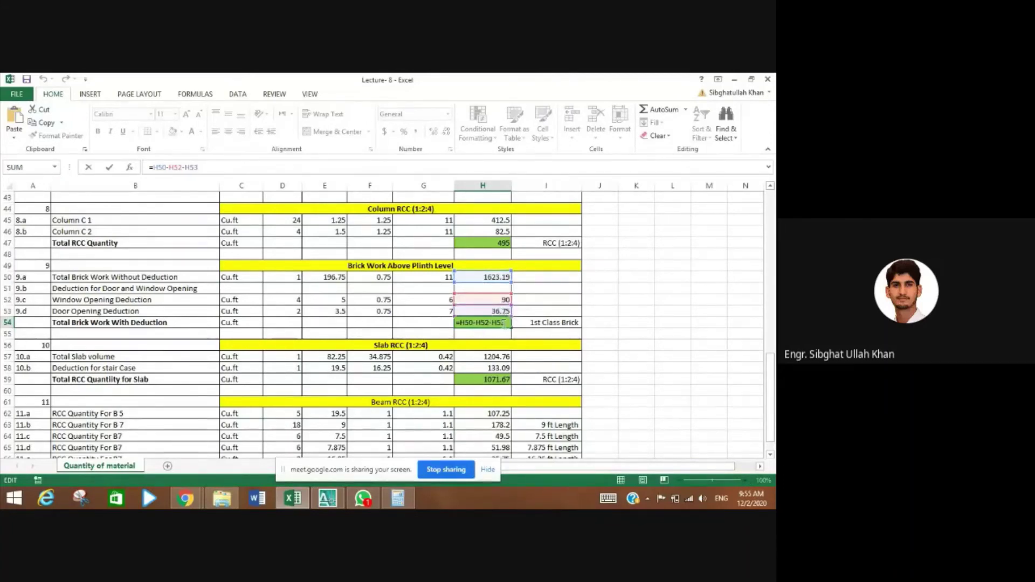
{"action": "key", "text": "Return"}
{"action": "left_click", "coordinate": [495, 323]}
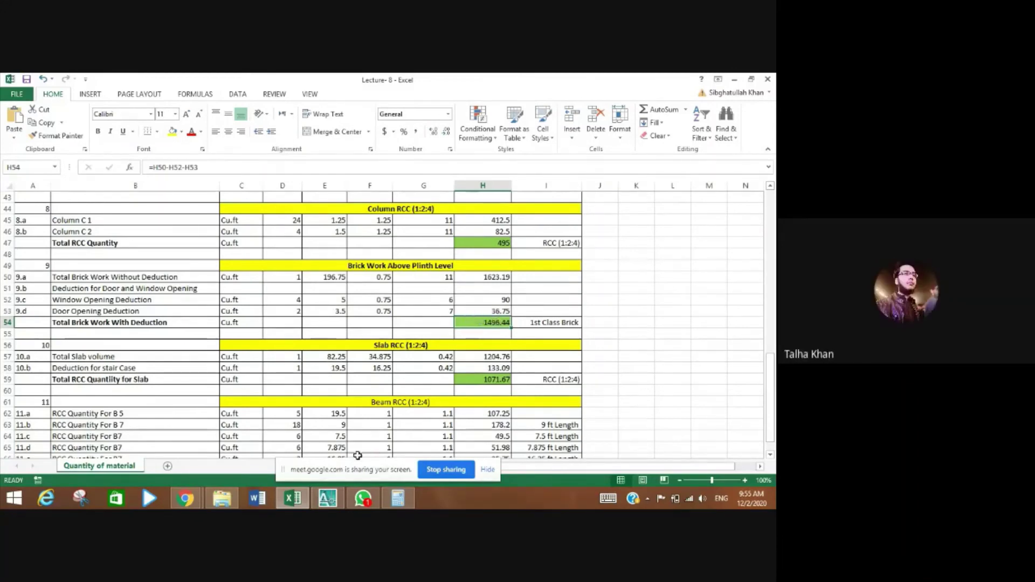
- Switch to the AutoCAD drawing and look over the ground floor plan, beam key plan and neighbouring structural details
{"action": "left_click", "coordinate": [328, 498]}
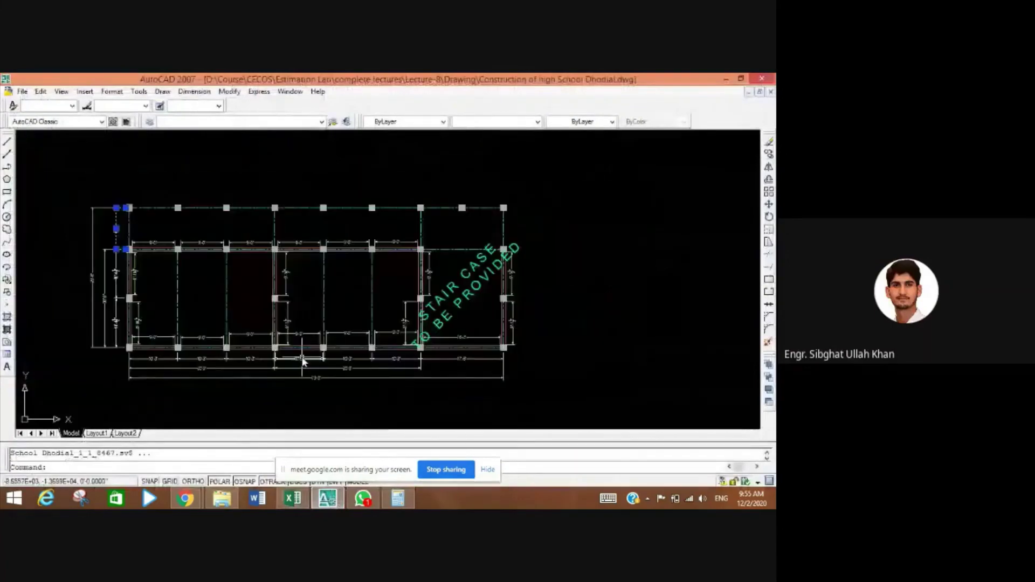
{"action": "scroll", "coordinate": [270, 367], "scroll_direction": "down", "scroll_amount": 2}
{"action": "left_click_drag", "start_coordinate": [222, 396], "coordinate": [315, 393]}
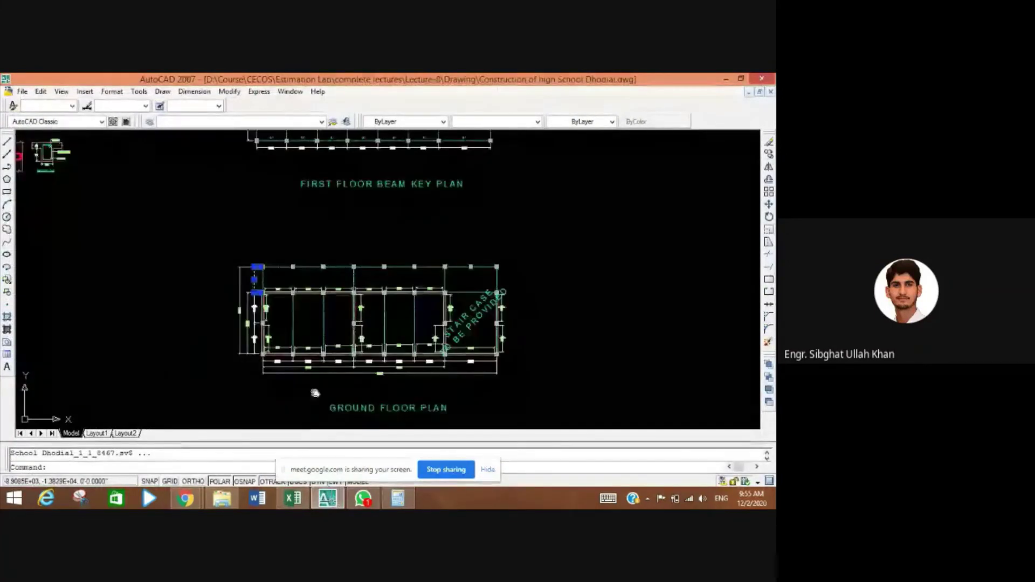
{"action": "scroll", "coordinate": [276, 320], "scroll_direction": "down", "scroll_amount": 3}
{"action": "scroll", "coordinate": [180, 276], "scroll_direction": "up", "scroll_amount": 2}
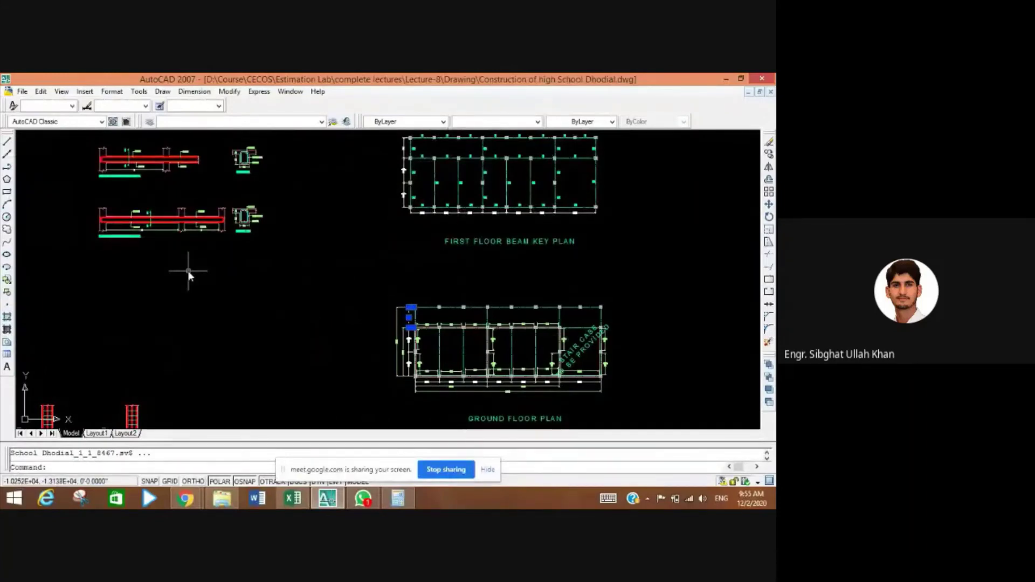
{"action": "scroll", "coordinate": [252, 351], "scroll_direction": "down", "scroll_amount": 3}
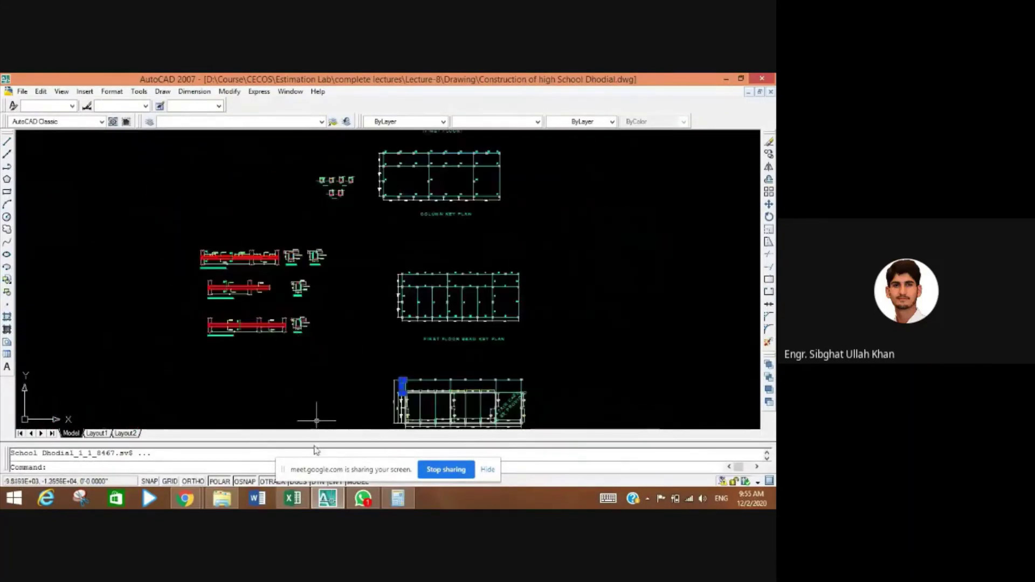
{"action": "left_click_drag", "start_coordinate": [341, 382], "coordinate": [356, 302]}
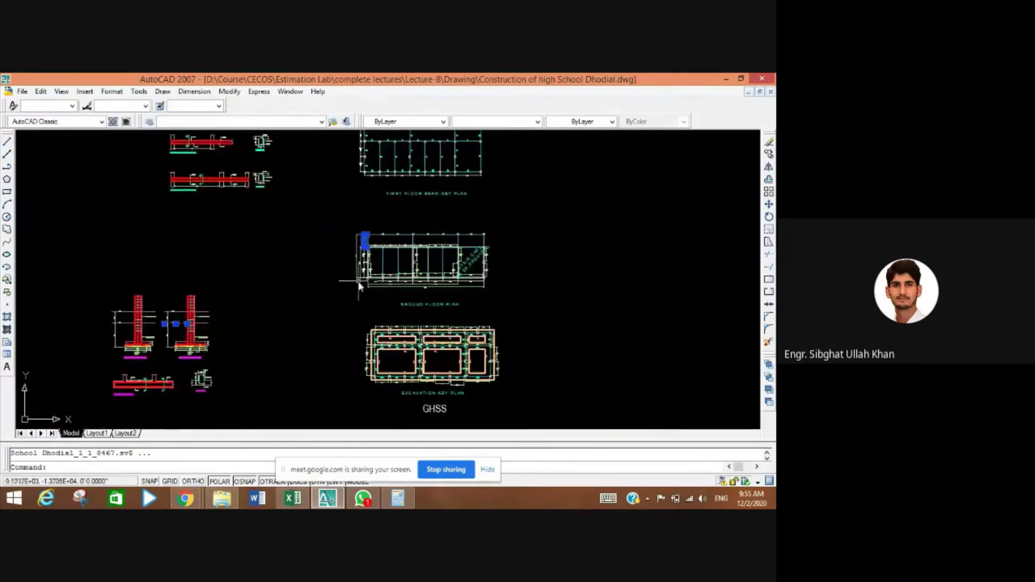
{"action": "scroll", "coordinate": [358, 301], "scroll_direction": "up", "scroll_amount": 2}
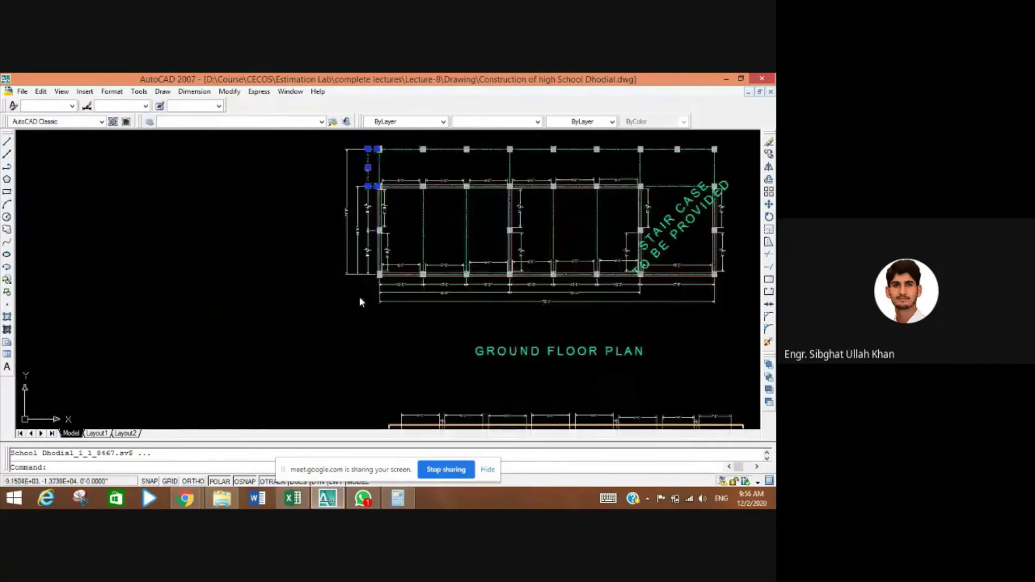
- Return to the Excel estimate and review the Slab RCC section's total volume, stair case deduction and the total formula in H59
{"action": "left_click", "coordinate": [304, 504]}
{"action": "scroll", "coordinate": [379, 365], "scroll_direction": "down", "scroll_amount": 5}
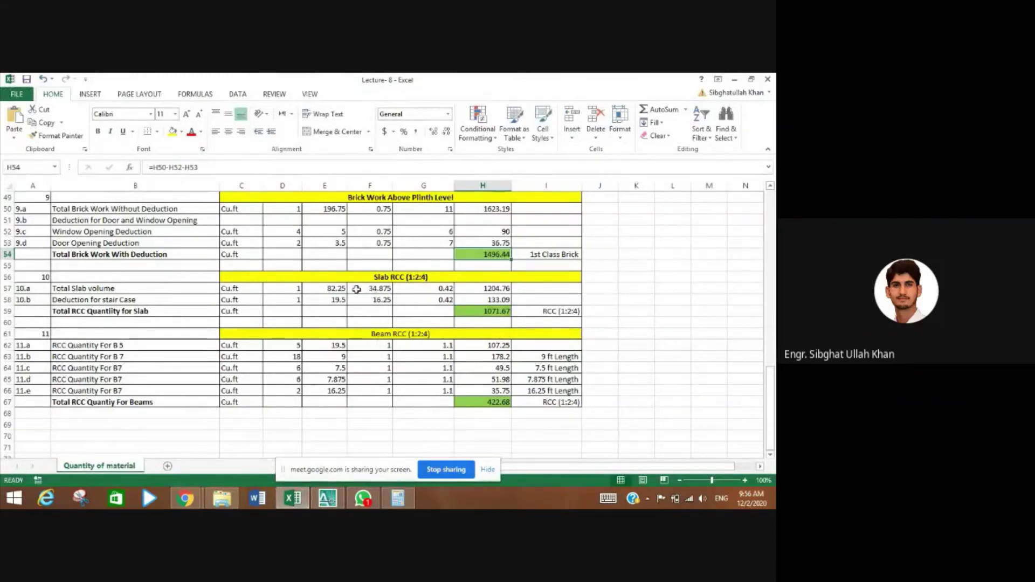
{"action": "left_click", "coordinate": [388, 278]}
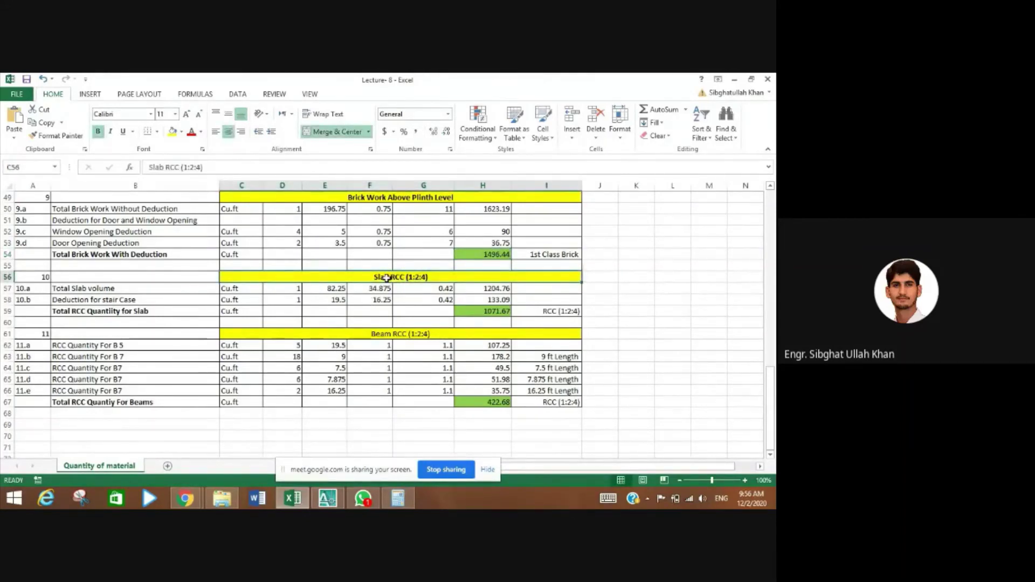
{"action": "left_click", "coordinate": [192, 290]}
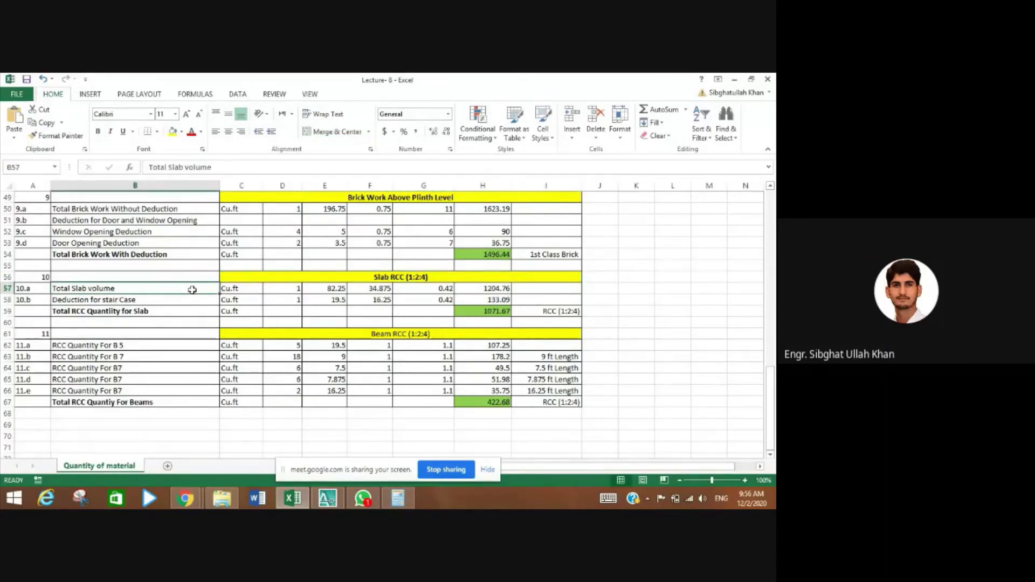
{"action": "left_click", "coordinate": [177, 300]}
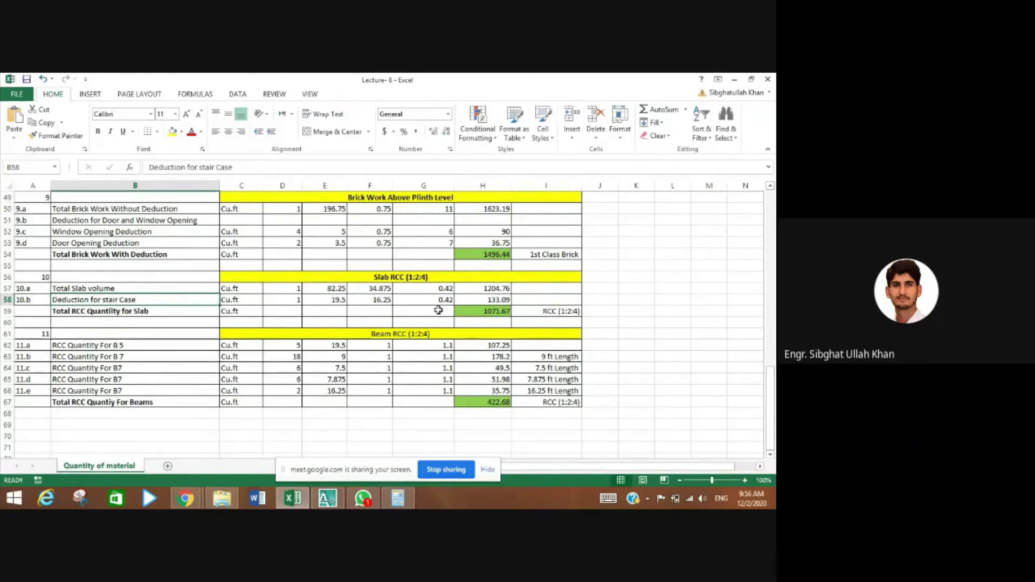
{"action": "left_click", "coordinate": [473, 313]}
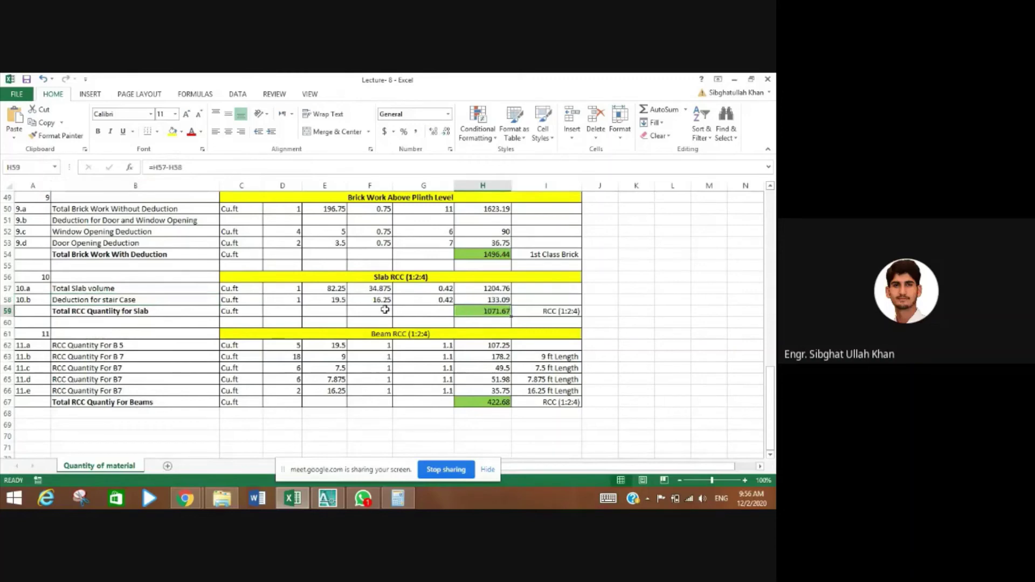
{"action": "left_click", "coordinate": [336, 289]}
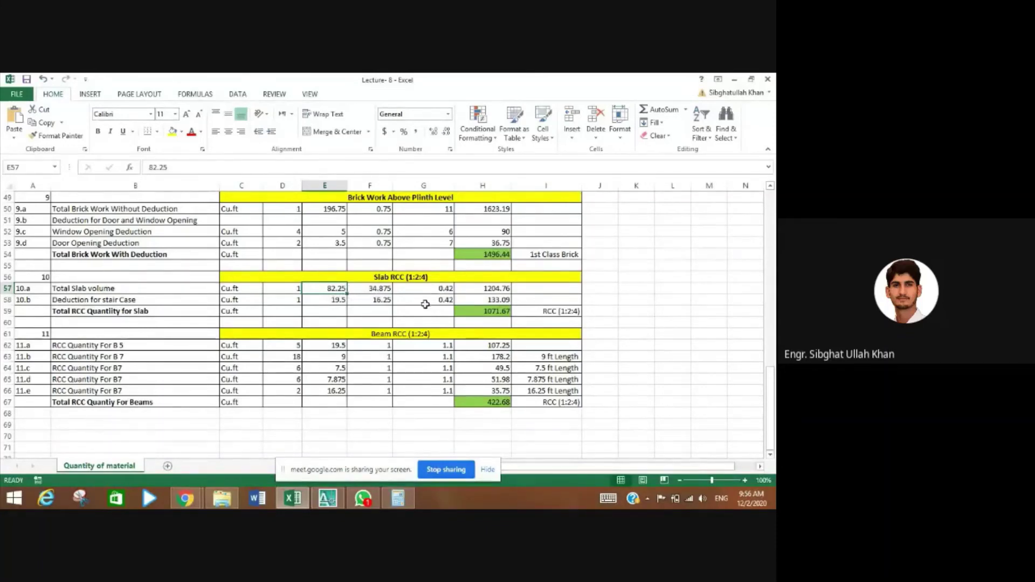
- Switch to the AutoCAD drawing and examine the slab thickness dimension in beam detail Section 8-8
{"action": "left_click", "coordinate": [327, 498]}
{"action": "scroll", "coordinate": [217, 337], "scroll_direction": "down", "scroll_amount": 4}
{"action": "scroll", "coordinate": [124, 191], "scroll_direction": "up", "scroll_amount": 3}
{"action": "scroll", "coordinate": [124, 191], "scroll_direction": "up", "scroll_amount": 3}
{"action": "scroll", "coordinate": [194, 261], "scroll_direction": "up", "scroll_amount": 2}
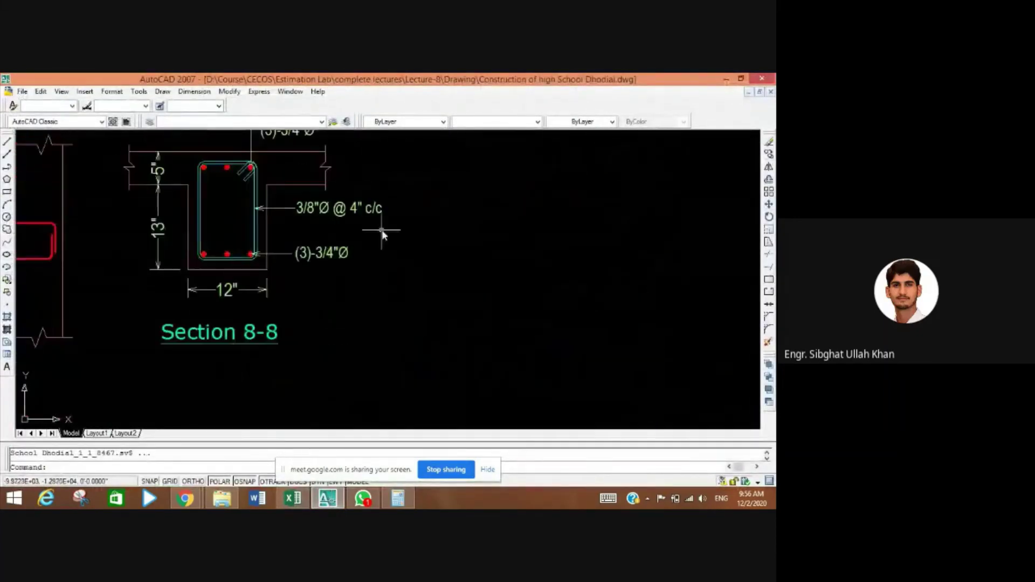
{"action": "left_click_drag", "start_coordinate": [319, 274], "coordinate": [330, 349]}
{"action": "scroll", "coordinate": [170, 264], "scroll_direction": "up", "scroll_amount": 3}
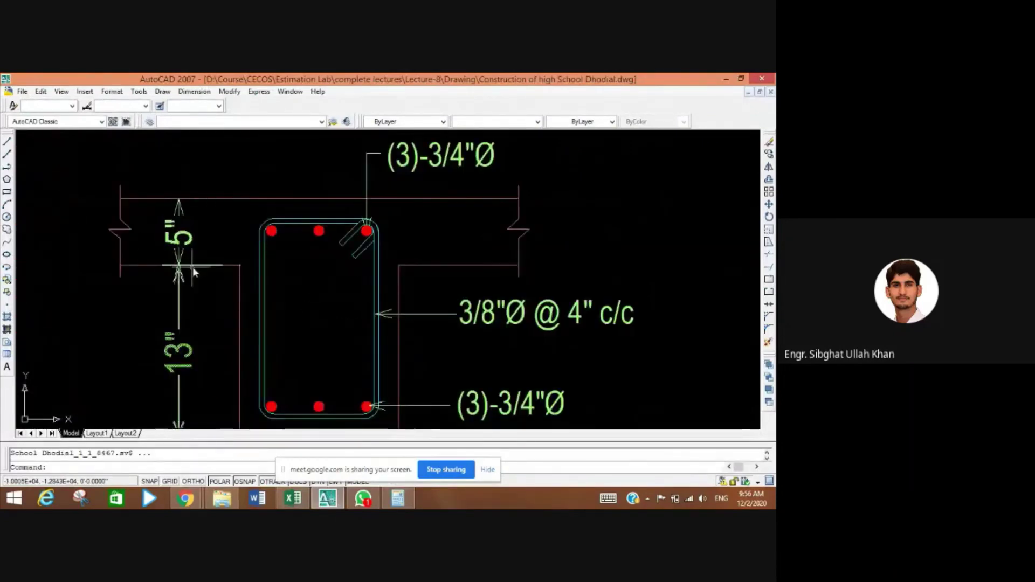
{"action": "left_click", "coordinate": [179, 249]}
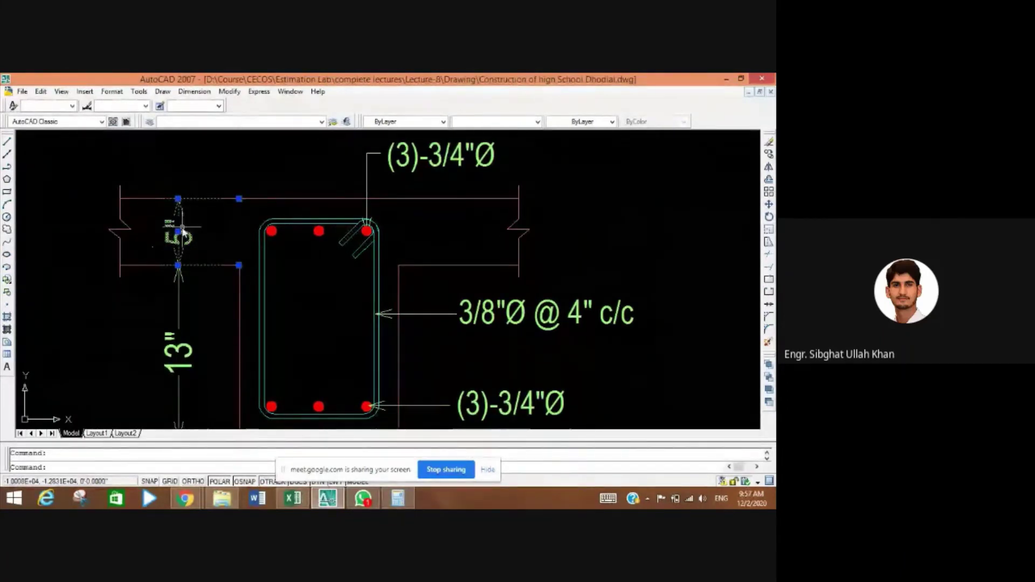
{"action": "key", "text": "Escape"}
- Return to the Excel estimate and replace the Total Slab volume's thickness in G57 with the formula =5/12
{"action": "left_click", "coordinate": [295, 500]}
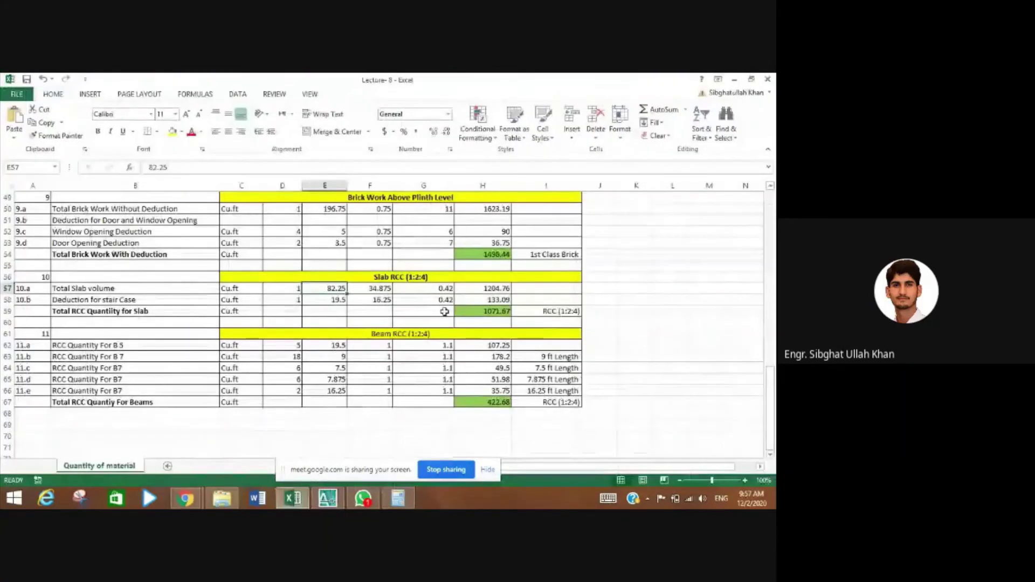
{"action": "left_click", "coordinate": [441, 290]}
{"action": "key", "text": "BackSpace"}
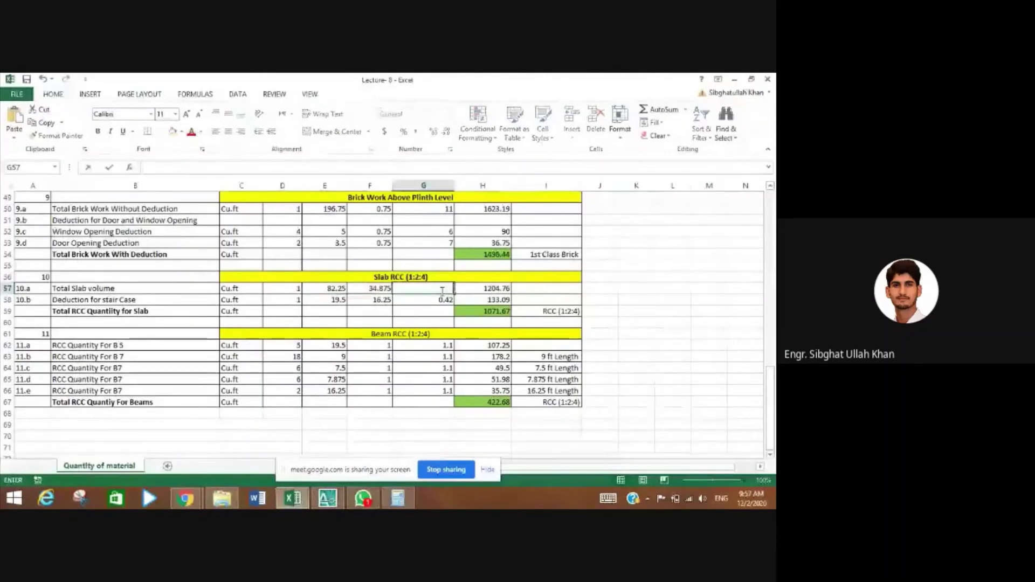
{"action": "type", "text": "=5/12"}
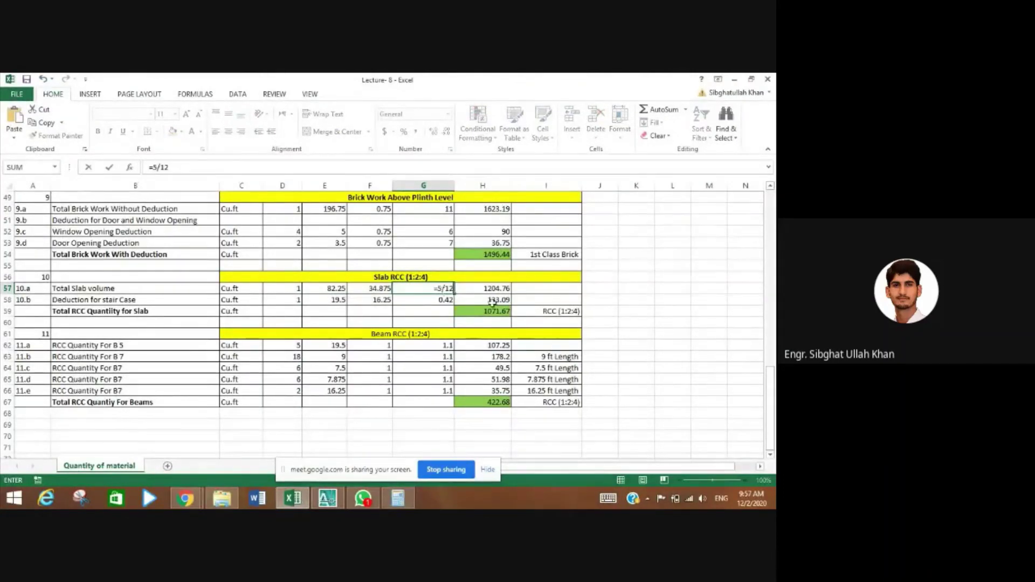
{"action": "key", "text": "Return"}
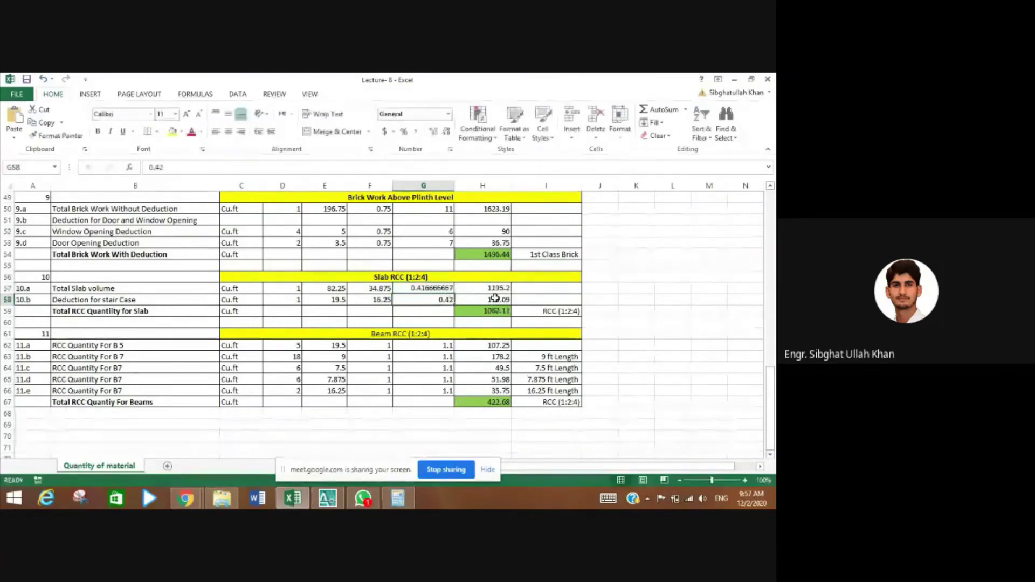
- Round the slab thickness formula in G57 to two decimals as =ROUND(5/12,2)
{"action": "left_click", "coordinate": [441, 290]}
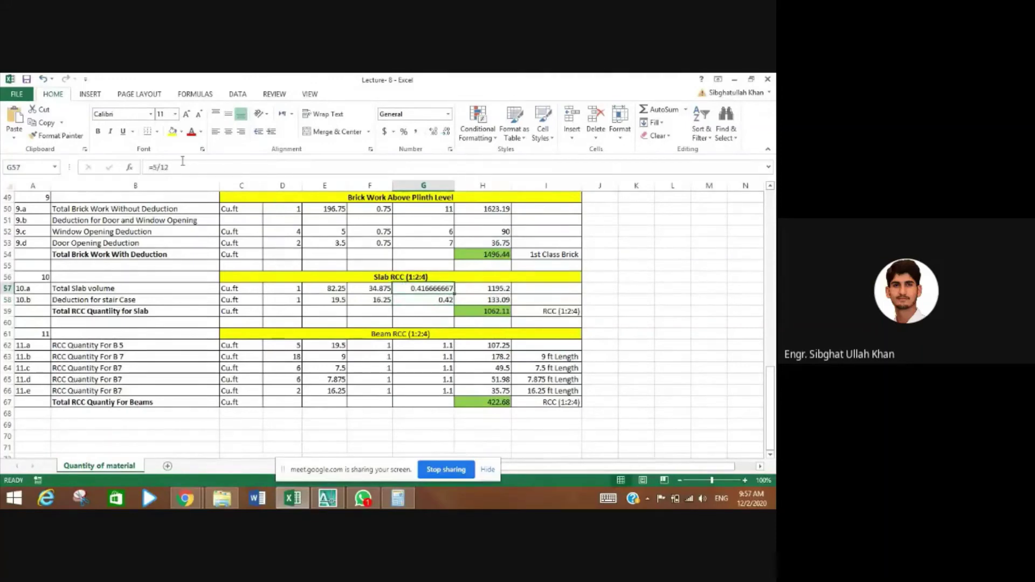
{"action": "left_click", "coordinate": [152, 167]}
{"action": "type", "text": "R"}
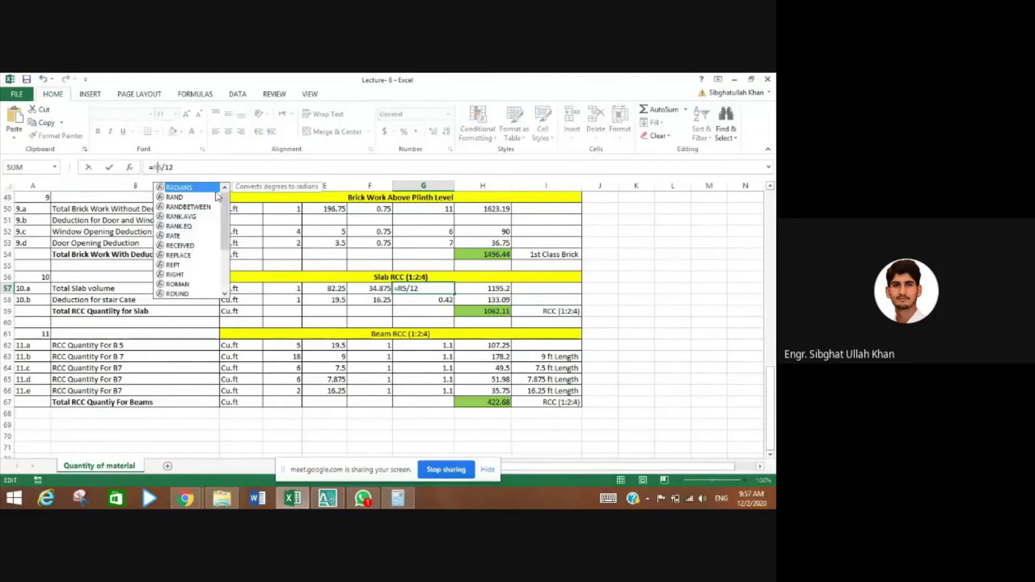
{"action": "type", "text": "ou"}
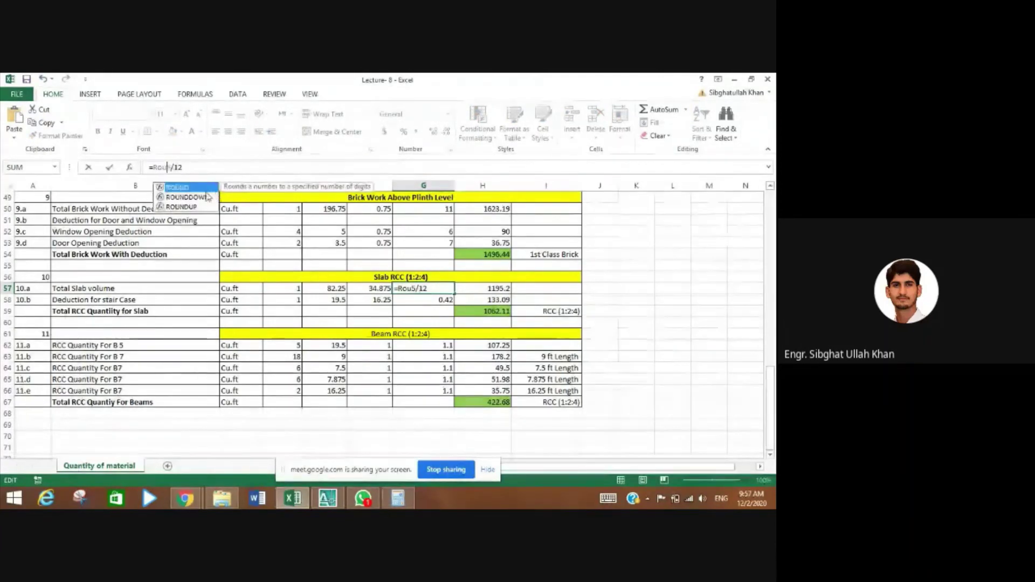
{"action": "double_click", "coordinate": [192, 188]}
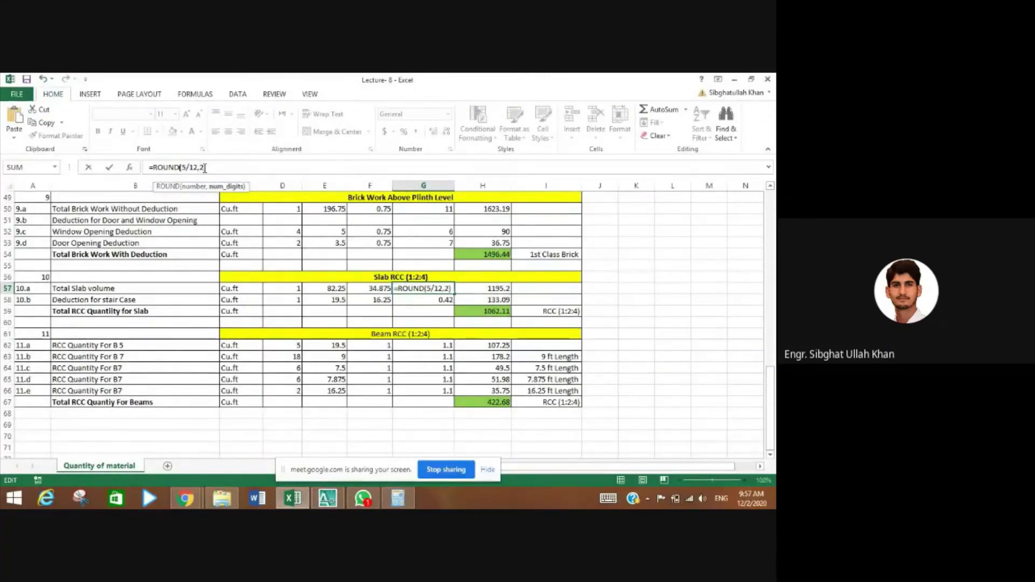
{"action": "type", "text": "2)"}
{"action": "key", "text": "Return"}
{"action": "key", "text": "Up"}
- Check the stair case deduction's thickness in G58 and the Total Slab volume's length and width in E57 and F57
{"action": "left_click", "coordinate": [437, 298]}
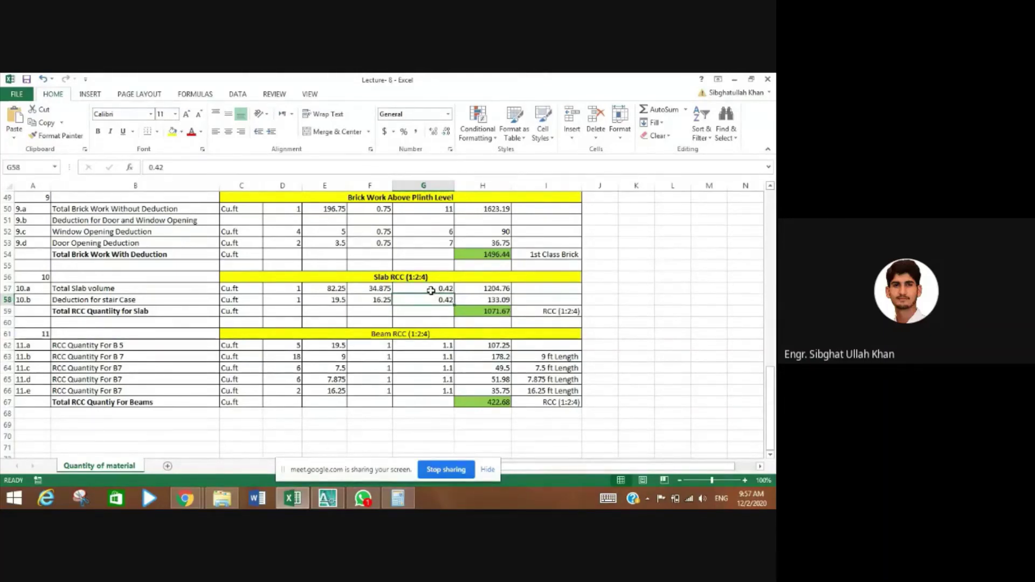
{"action": "left_click", "coordinate": [334, 289]}
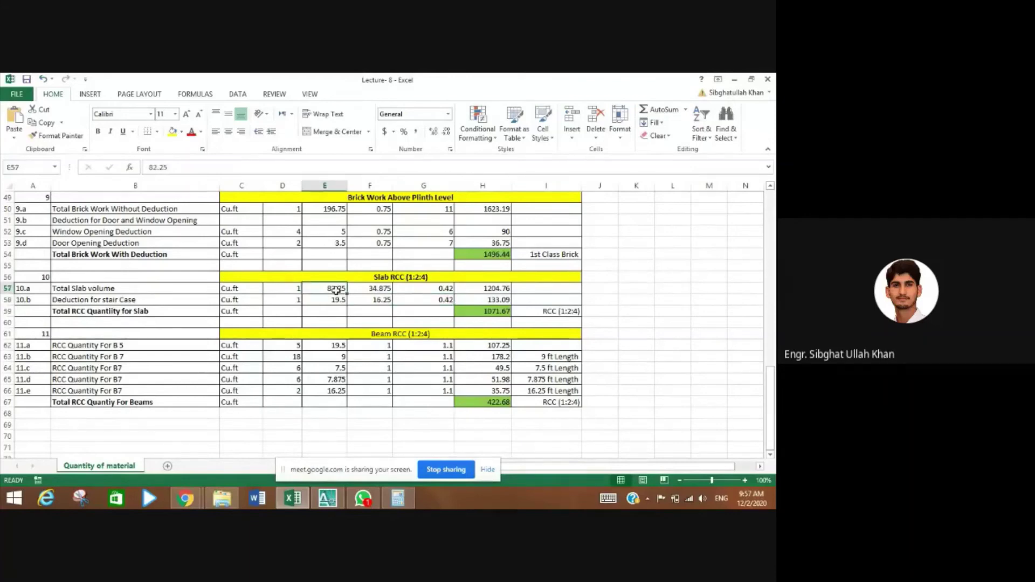
{"action": "left_click", "coordinate": [380, 290]}
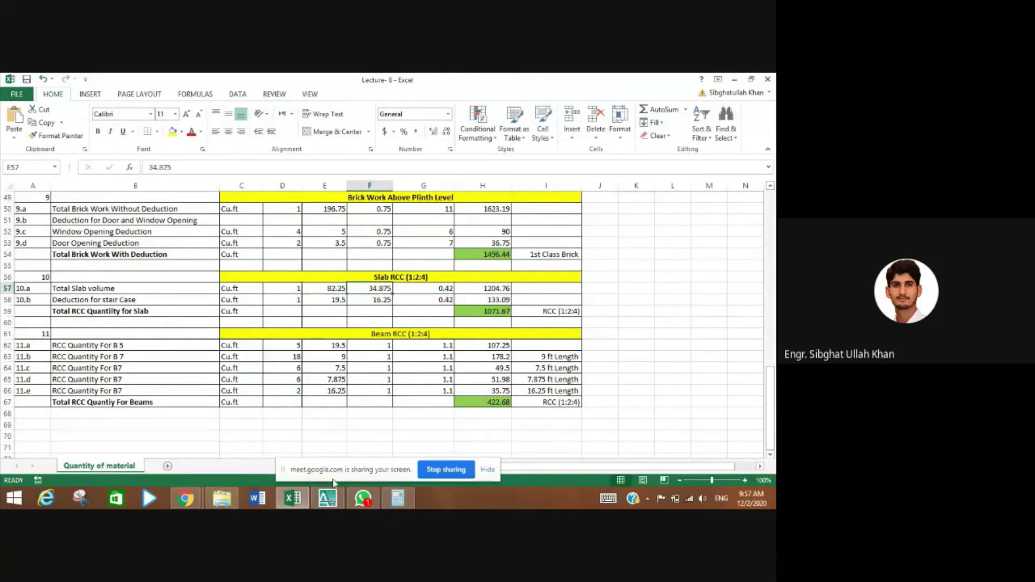
- Switch to the AutoCAD drawing, find the first floor slab reinforcement plan and read its overall length dimension
{"action": "left_click", "coordinate": [328, 498]}
{"action": "scroll", "coordinate": [461, 231], "scroll_direction": "down", "scroll_amount": 5}
{"action": "left_click_drag", "start_coordinate": [494, 213], "coordinate": [291, 413]}
{"action": "scroll", "coordinate": [318, 315], "scroll_direction": "down", "scroll_amount": 3}
{"action": "scroll", "coordinate": [373, 340], "scroll_direction": "up", "scroll_amount": 5}
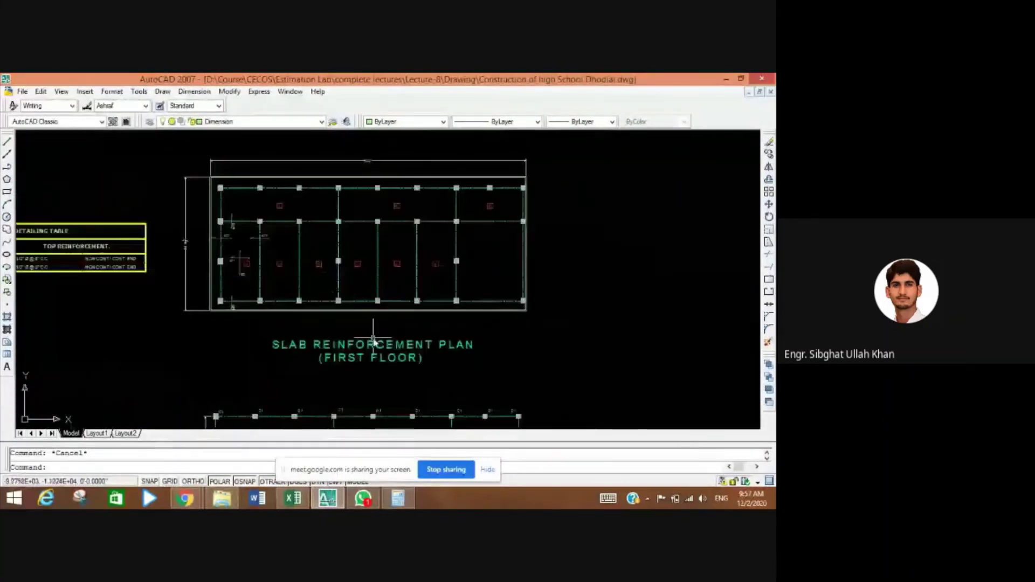
{"action": "scroll", "coordinate": [373, 341], "scroll_direction": "up", "scroll_amount": 3}
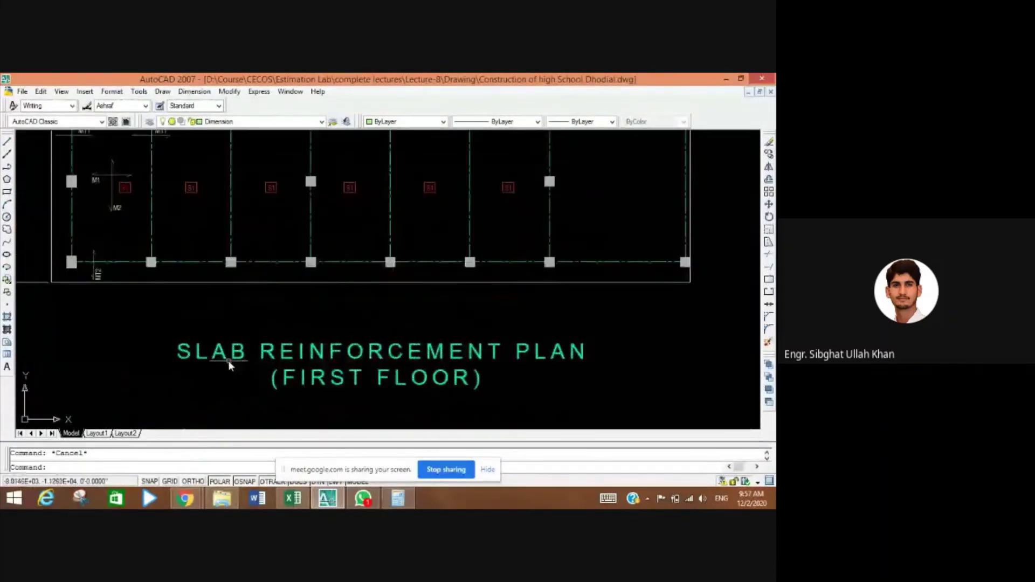
{"action": "scroll", "coordinate": [153, 310], "scroll_direction": "down", "scroll_amount": 4}
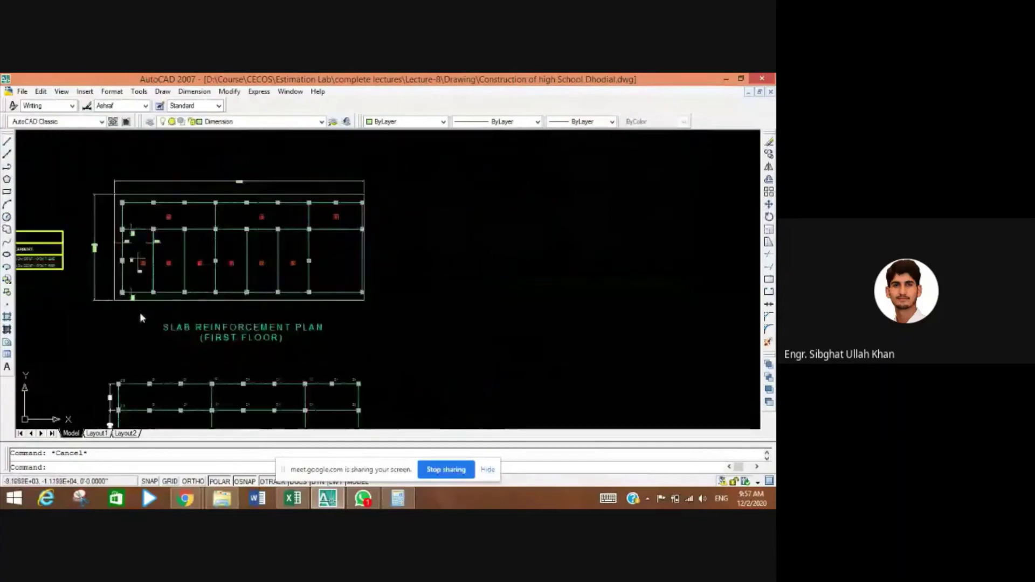
{"action": "scroll", "coordinate": [145, 200], "scroll_direction": "up", "scroll_amount": 4}
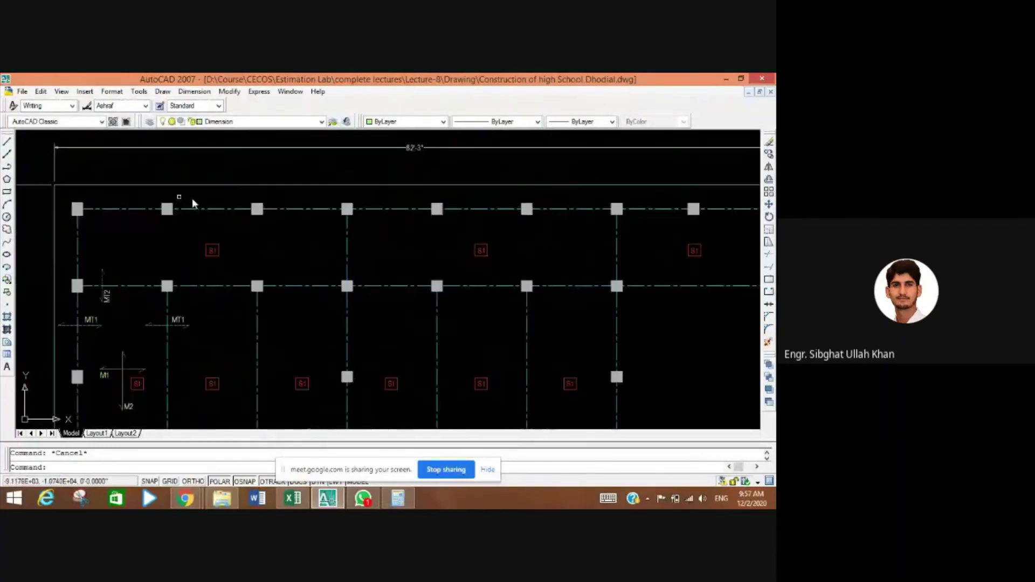
{"action": "scroll", "coordinate": [337, 221], "scroll_direction": "down", "scroll_amount": 4}
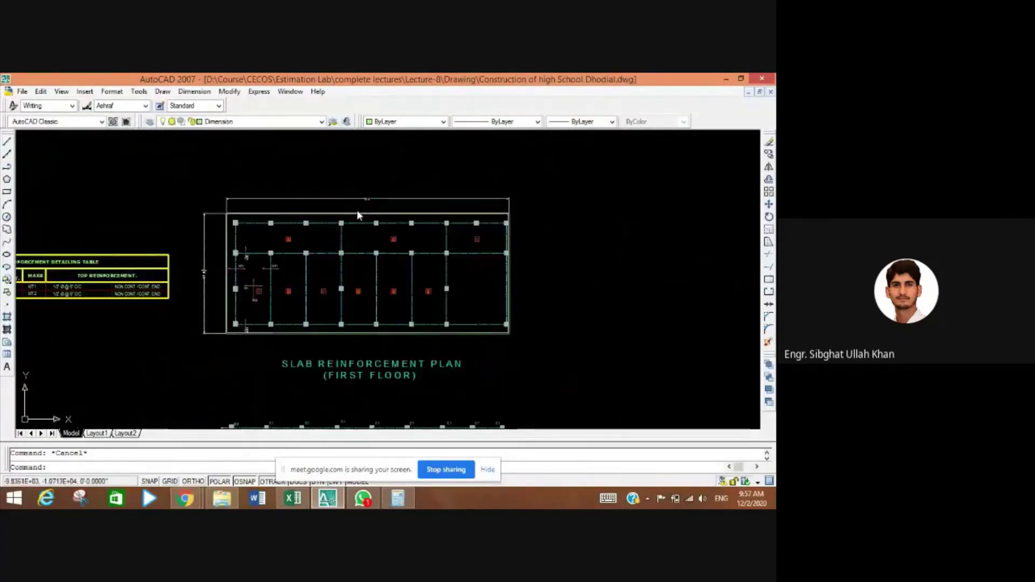
{"action": "scroll", "coordinate": [374, 196], "scroll_direction": "up", "scroll_amount": 7}
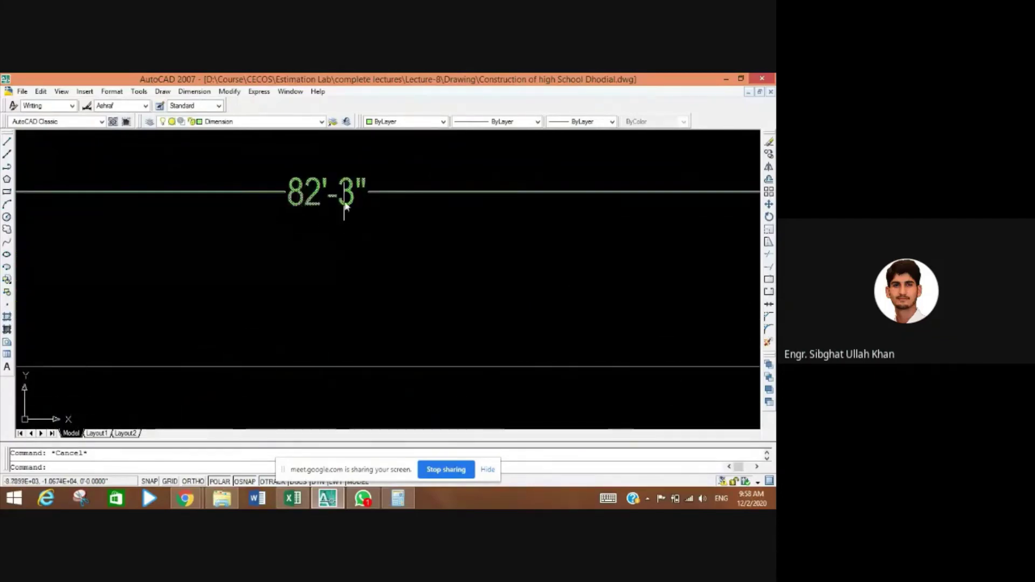
- Read the overall width dimension beside the first floor slab reinforcement plan, comparing it with the slab outline
{"action": "scroll", "coordinate": [335, 212], "scroll_direction": "down", "scroll_amount": 4}
{"action": "scroll", "coordinate": [276, 235], "scroll_direction": "down", "scroll_amount": 4}
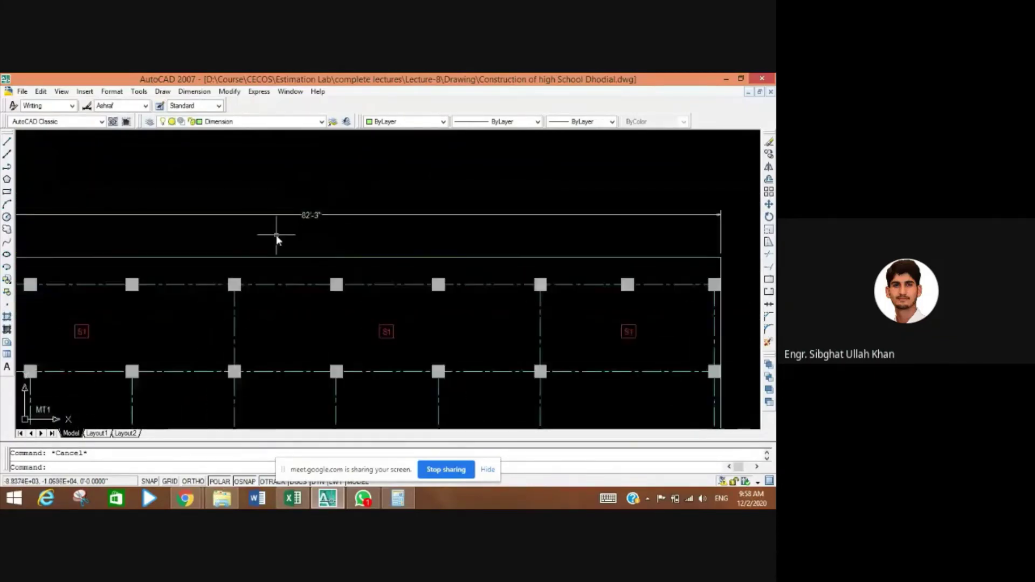
{"action": "mouse_move", "coordinate": [104, 241]}
{"action": "left_mouse_down"}
{"action": "mouse_move", "coordinate": [304, 302]}
{"action": "mouse_move", "coordinate": [290, 251]}
{"action": "left_mouse_up"}
{"action": "scroll", "coordinate": [306, 267], "scroll_direction": "up", "scroll_amount": 5}
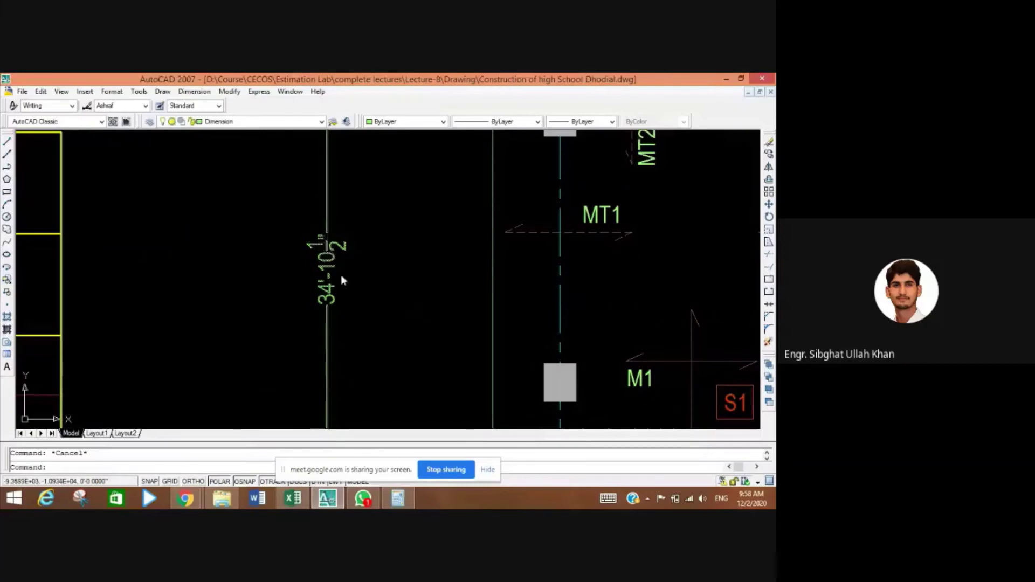
{"action": "scroll", "coordinate": [355, 286], "scroll_direction": "down", "scroll_amount": 4}
{"action": "scroll", "coordinate": [406, 258], "scroll_direction": "down", "scroll_amount": 2}
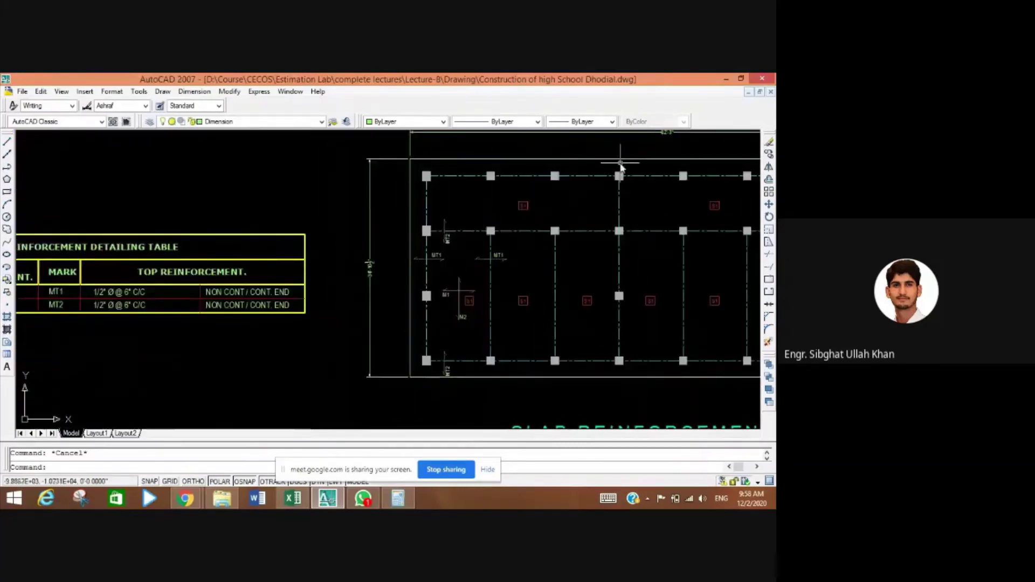
- Switch back to the Excel workbook and check the volume formulas for Total Slab volume in H57 and the stair case deduction in H58
{"action": "scroll", "coordinate": [652, 163], "scroll_direction": "down", "scroll_amount": 2}
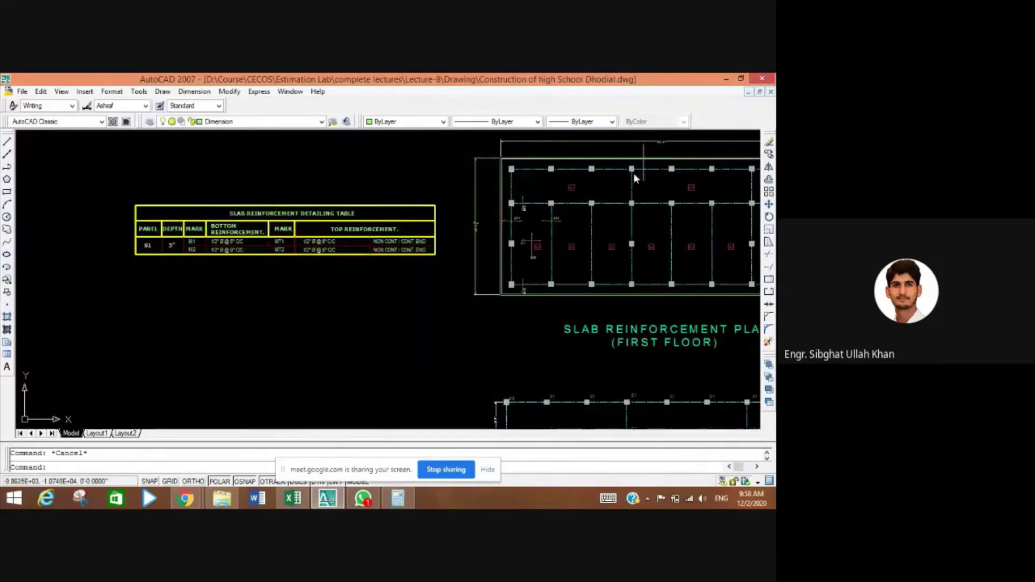
{"action": "left_click", "coordinate": [280, 500]}
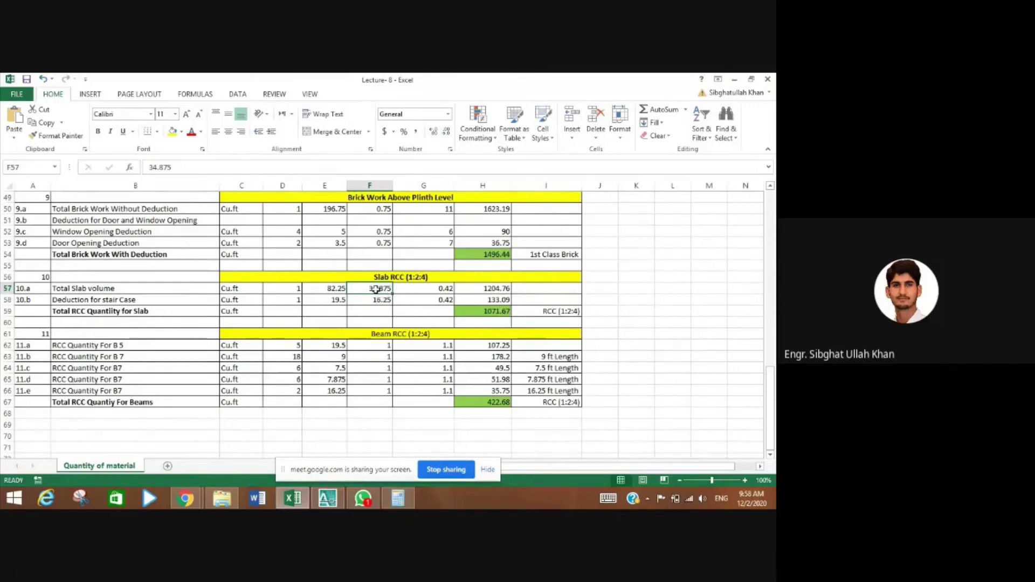
{"action": "left_click", "coordinate": [480, 290]}
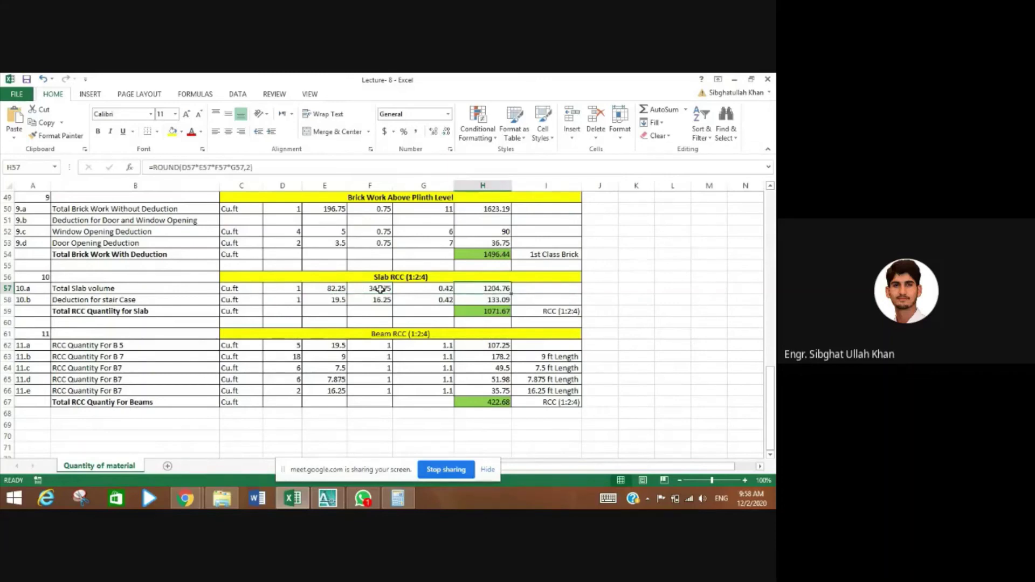
{"action": "left_click", "coordinate": [485, 301]}
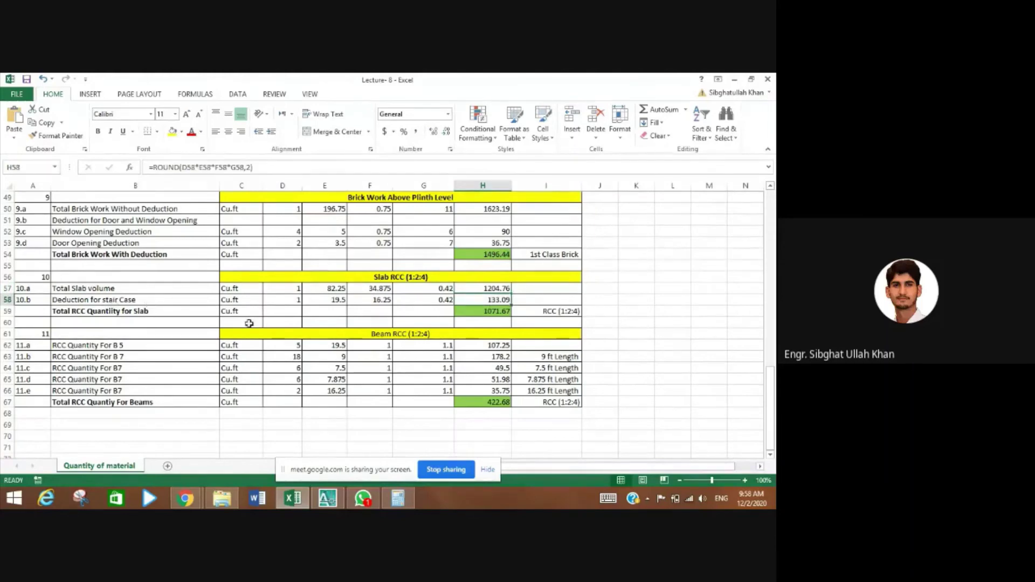
- Switch to the AutoCAD drawing, find the bay marked for the stair case and read its clear horizontal dimension
{"action": "left_click", "coordinate": [328, 498]}
{"action": "scroll", "coordinate": [528, 323], "scroll_direction": "down", "scroll_amount": 3}
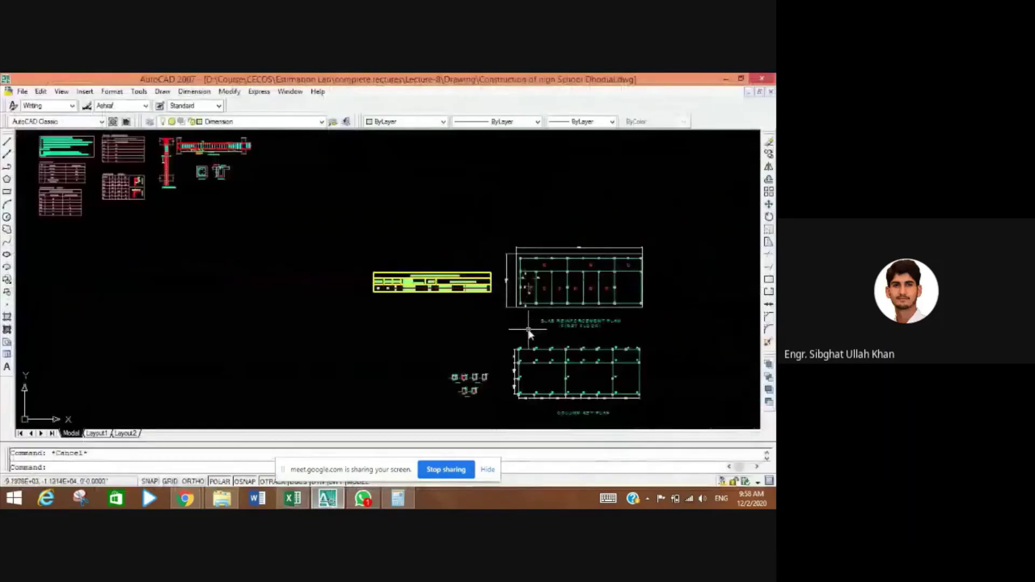
{"action": "left_click_drag", "start_coordinate": [530, 330], "coordinate": [334, 248]}
{"action": "scroll", "coordinate": [517, 367], "scroll_direction": "down", "scroll_amount": 2}
{"action": "scroll", "coordinate": [407, 325], "scroll_direction": "up", "scroll_amount": 5}
{"action": "scroll", "coordinate": [407, 326], "scroll_direction": "up", "scroll_amount": 2}
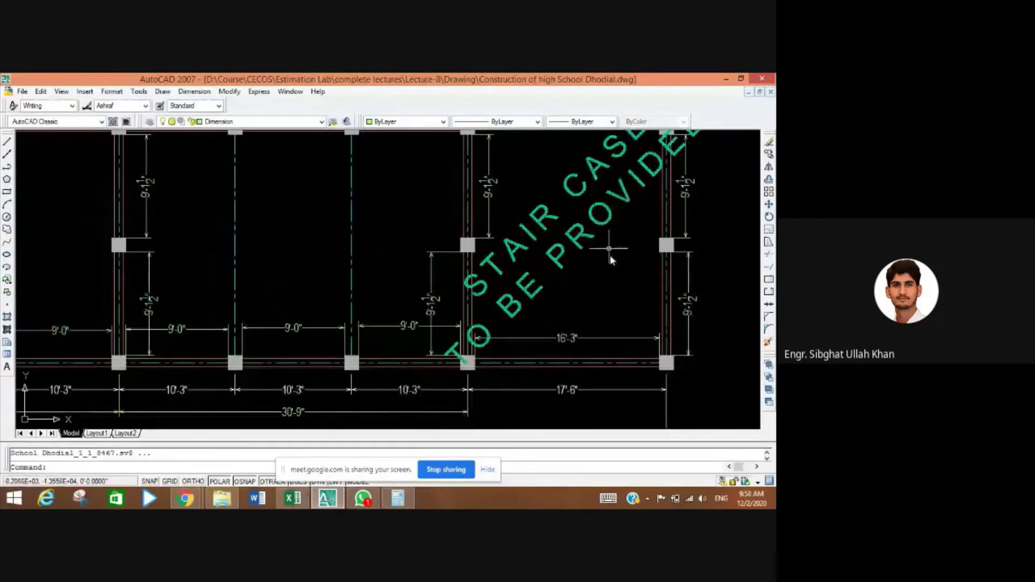
{"action": "mouse_move", "coordinate": [613, 266]}
{"action": "left_mouse_down"}
{"action": "mouse_move", "coordinate": [559, 296]}
{"action": "mouse_move", "coordinate": [491, 305]}
{"action": "left_mouse_up"}
{"action": "scroll", "coordinate": [491, 305], "scroll_direction": "down", "scroll_amount": 2}
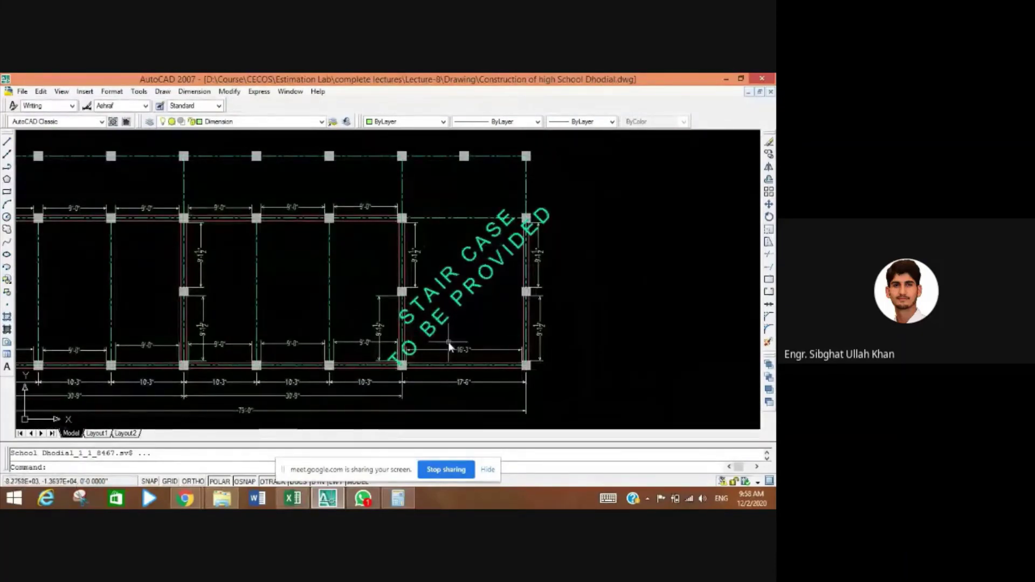
{"action": "scroll", "coordinate": [430, 377], "scroll_direction": "up", "scroll_amount": 3}
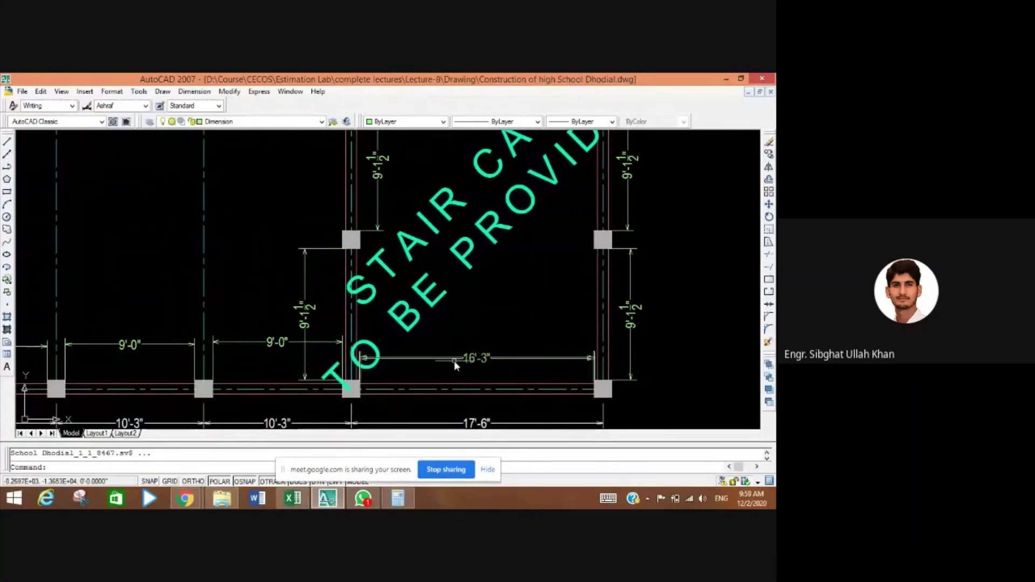
- Switch to Excel and check the stair case deduction's width in F58 and length in E58
{"action": "left_click", "coordinate": [300, 500]}
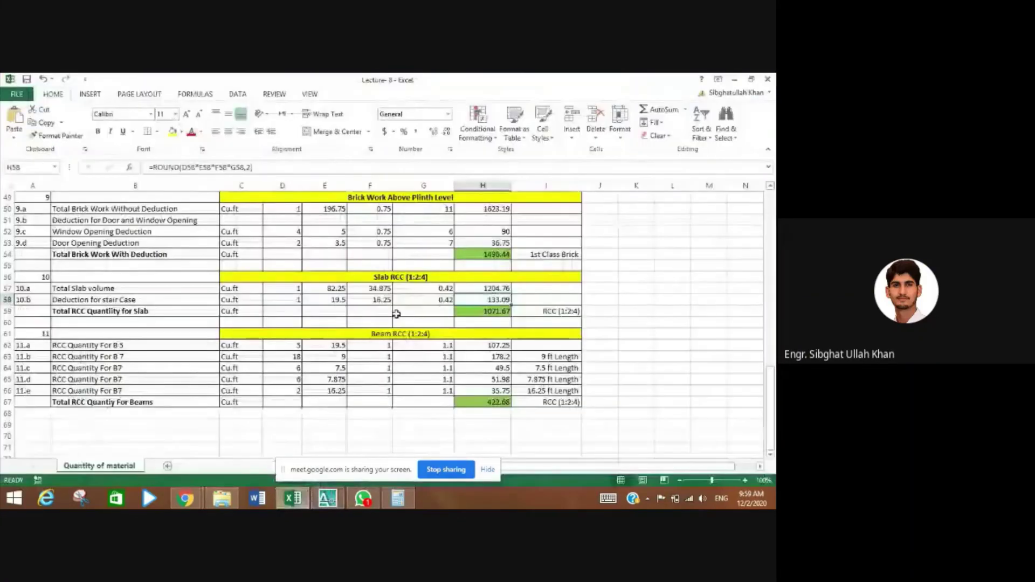
{"action": "left_click", "coordinate": [380, 300]}
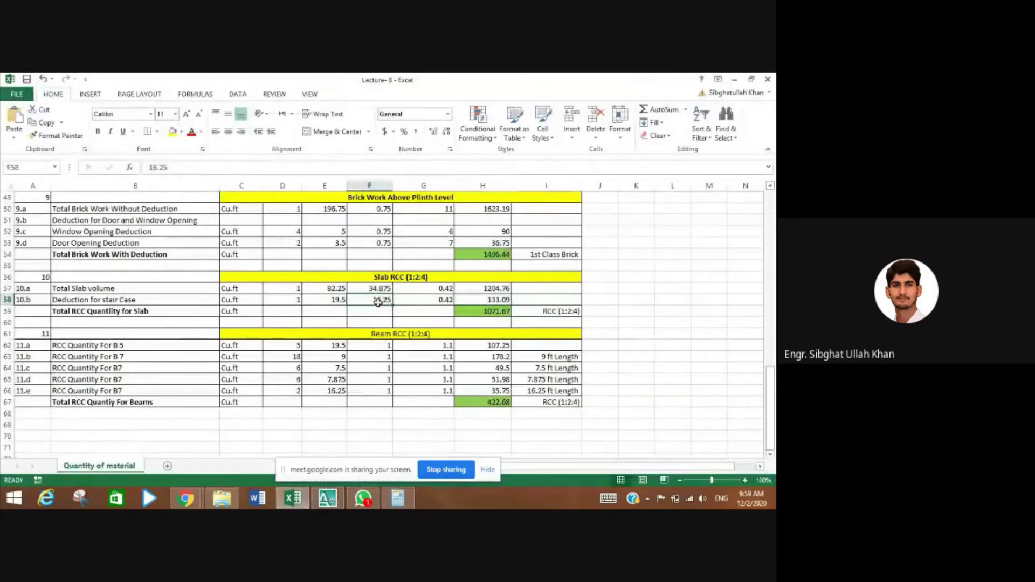
{"action": "left_click", "coordinate": [319, 301]}
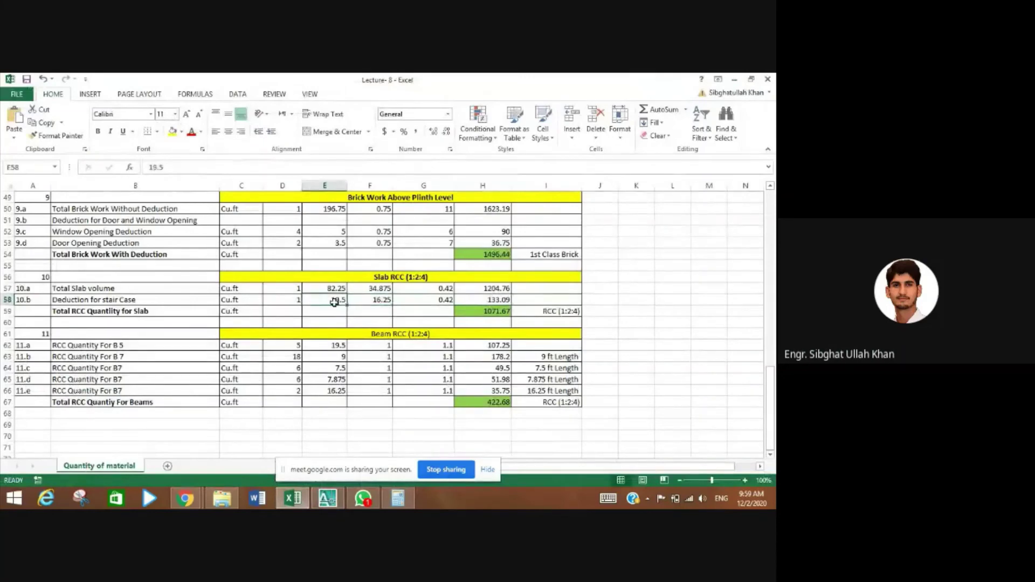
- Switch to the AutoCAD drawing and read the vertical dimensions between the columns along the stair case bay
{"action": "left_click", "coordinate": [327, 498]}
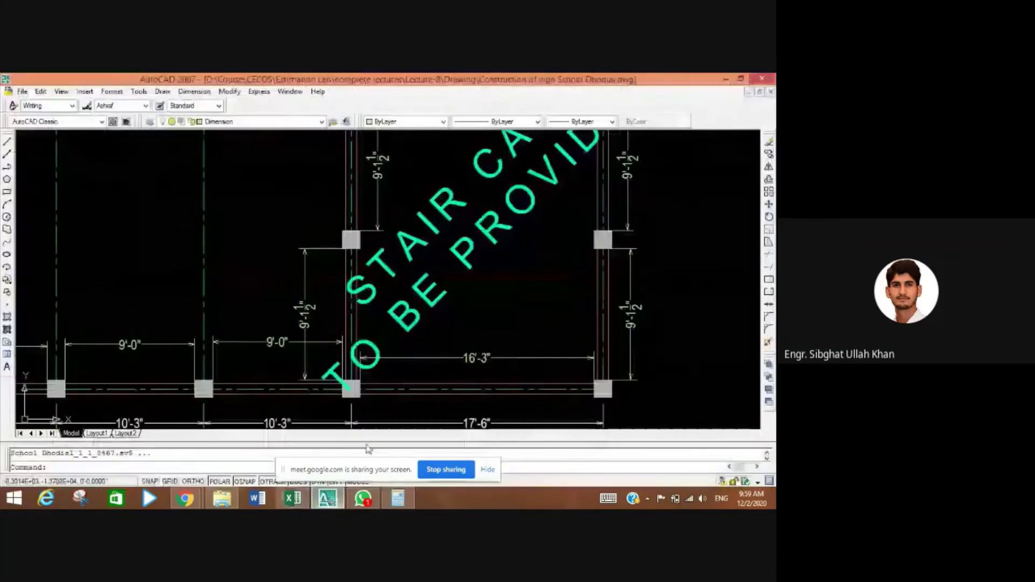
{"action": "left_click_drag", "start_coordinate": [549, 322], "coordinate": [456, 300]}
{"action": "scroll", "coordinate": [457, 300], "scroll_direction": "up", "scroll_amount": 2}
{"action": "scroll", "coordinate": [456, 300], "scroll_direction": "down", "scroll_amount": 3}
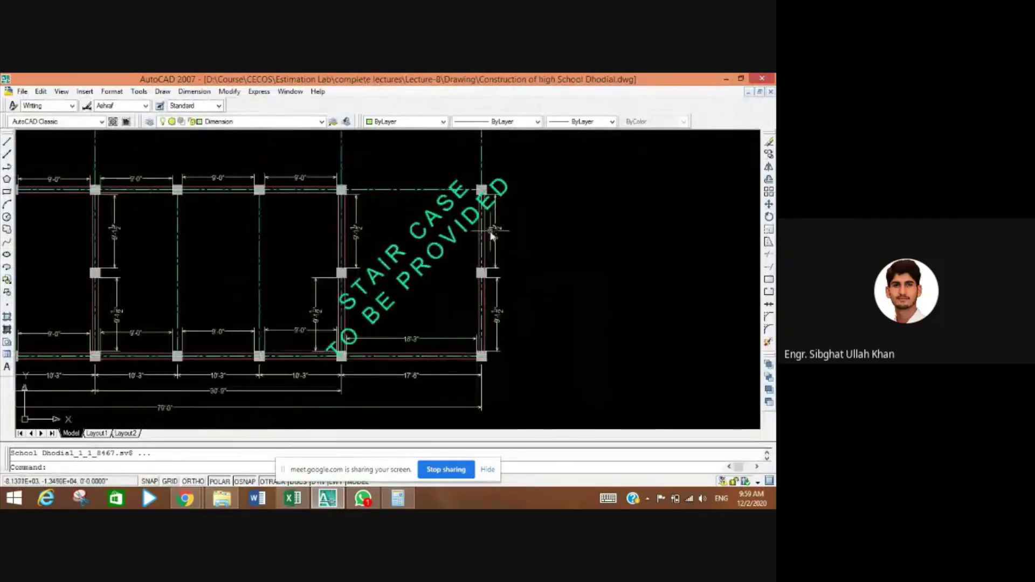
{"action": "scroll", "coordinate": [491, 229], "scroll_direction": "up", "scroll_amount": 3}
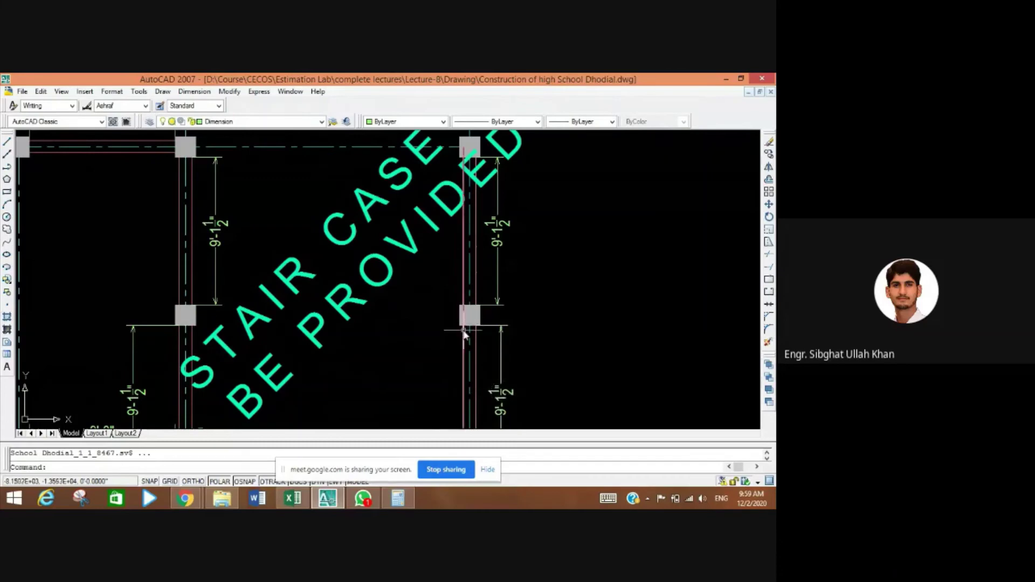
- Switch to Excel and compare the B5 beam length in E62 with the stair case deduction's length in E58
{"action": "left_click", "coordinate": [292, 498]}
{"action": "left_click", "coordinate": [328, 348]}
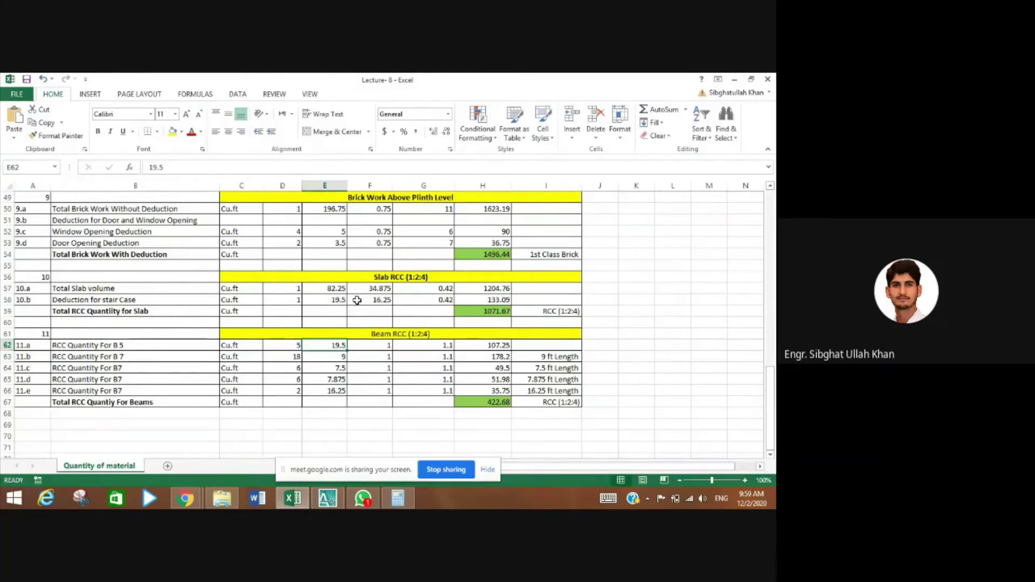
{"action": "left_click", "coordinate": [336, 300]}
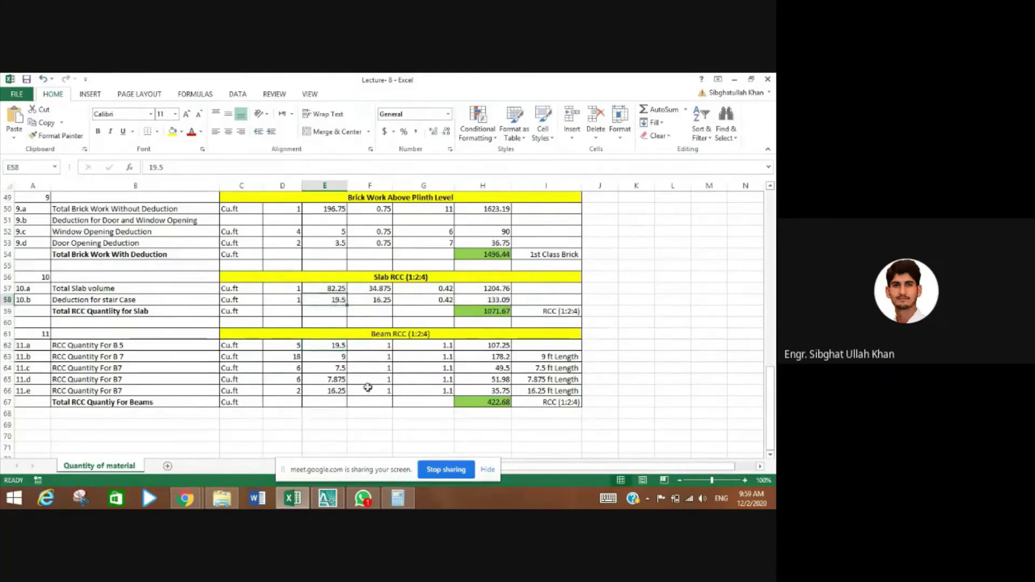
- Reread the stair case bay's clear horizontal dimension in AutoCAD and compare it with the deduction's width in F58 in Excel
{"action": "left_click", "coordinate": [327, 500]}
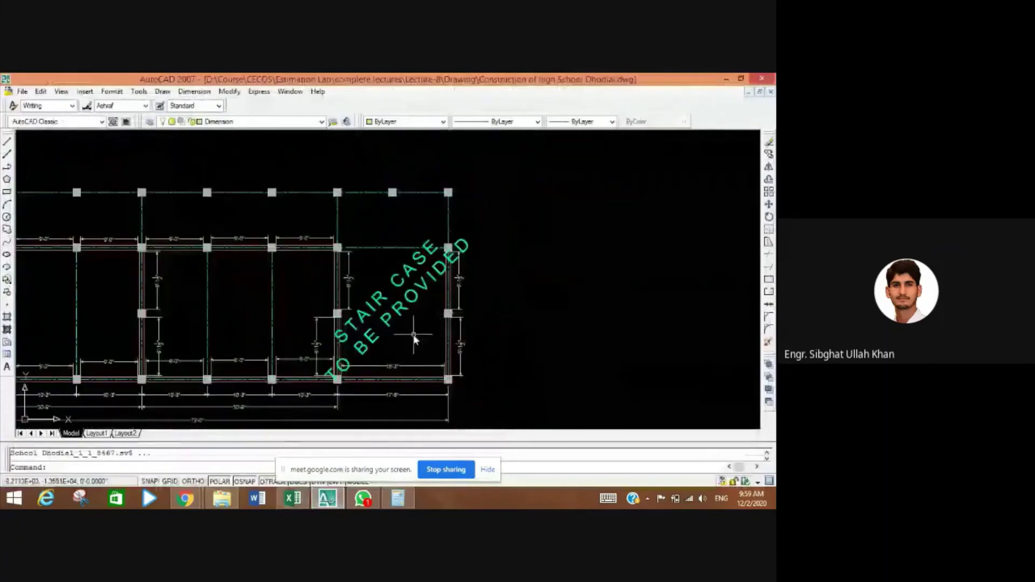
{"action": "scroll", "coordinate": [343, 323], "scroll_direction": "up", "scroll_amount": 2}
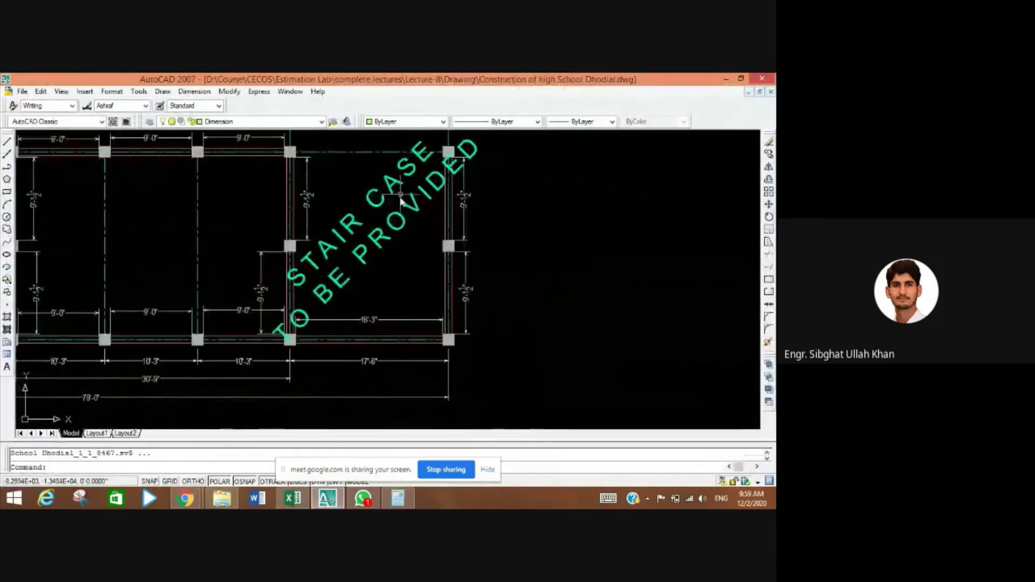
{"action": "scroll", "coordinate": [310, 332], "scroll_direction": "up", "scroll_amount": 3}
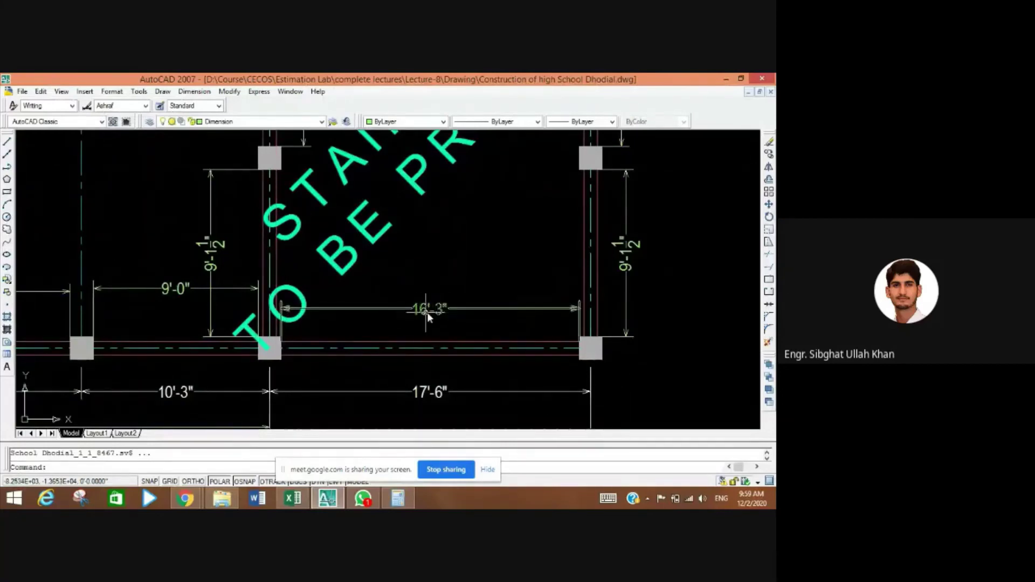
{"action": "left_click", "coordinate": [287, 507]}
{"action": "left_click", "coordinate": [377, 301]}
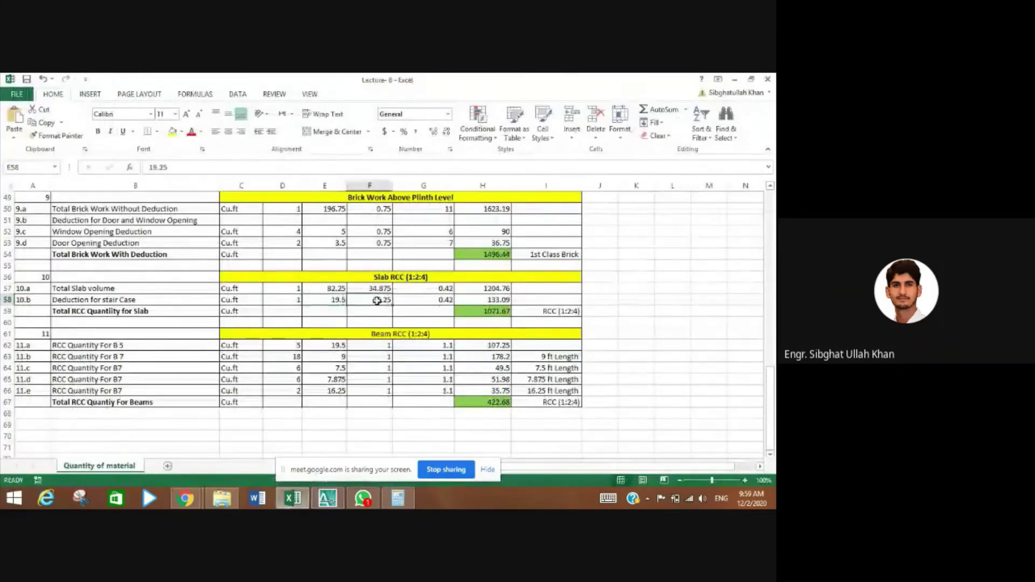
- Switch to the AutoCAD drawing and re-examine the extents of the whole stair case bay
{"action": "left_click", "coordinate": [327, 499]}
{"action": "scroll", "coordinate": [524, 261], "scroll_direction": "down", "scroll_amount": 2}
{"action": "scroll", "coordinate": [458, 307], "scroll_direction": "up", "scroll_amount": 2}
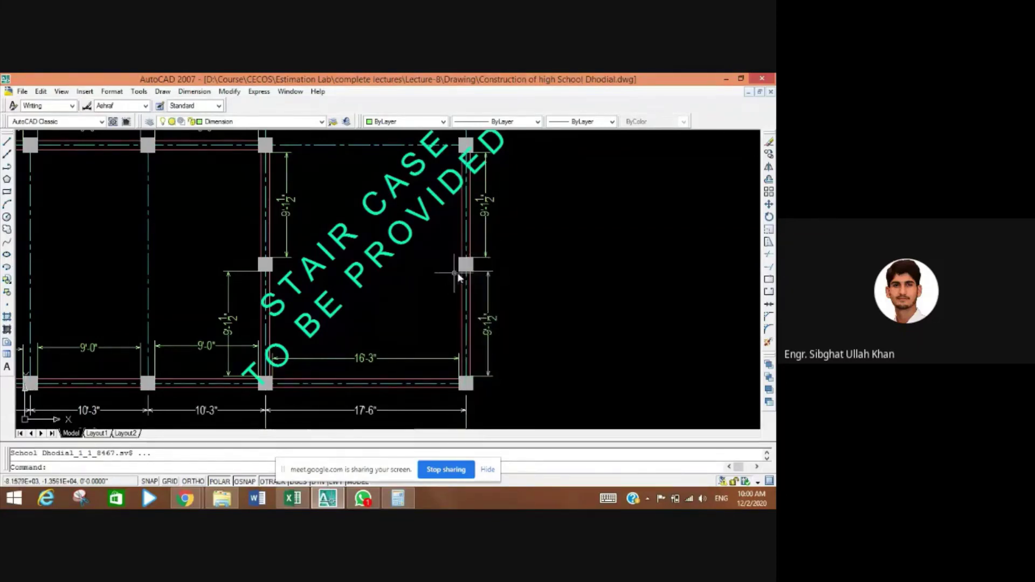
- Switch to Excel and check the deduction's thickness in G58, the volumes in H57 and H58, and the total slab formula in H59
{"action": "left_click", "coordinate": [293, 498]}
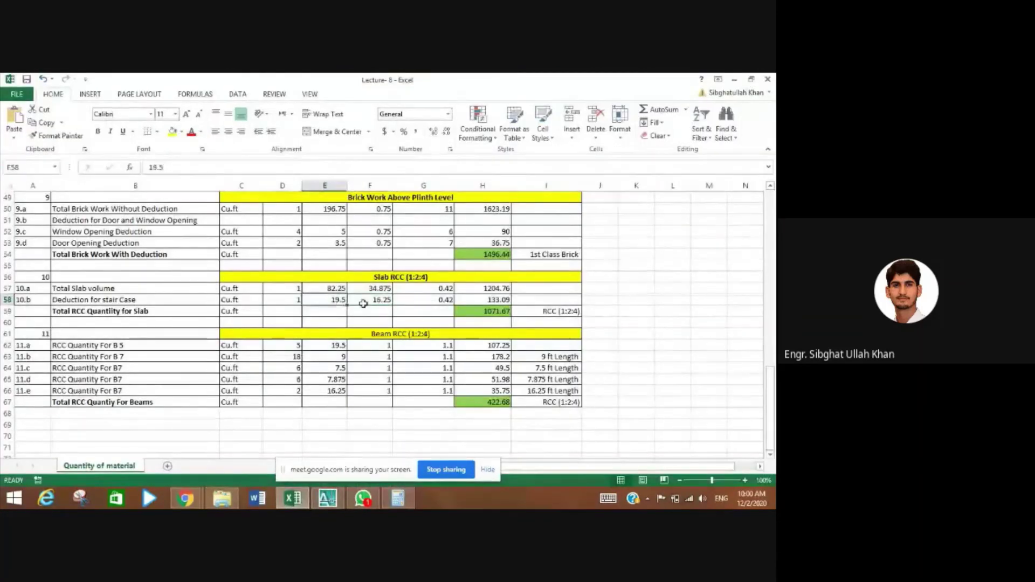
{"action": "left_click", "coordinate": [429, 302]}
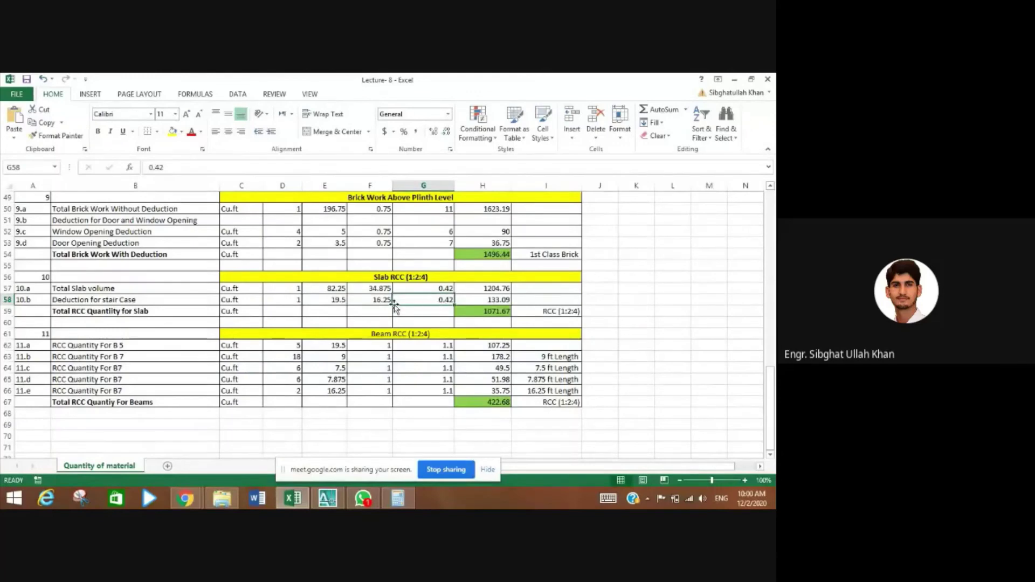
{"action": "left_click", "coordinate": [478, 299]}
{"action": "left_click", "coordinate": [481, 290]}
{"action": "left_click", "coordinate": [483, 298]}
{"action": "left_click", "coordinate": [486, 312]}
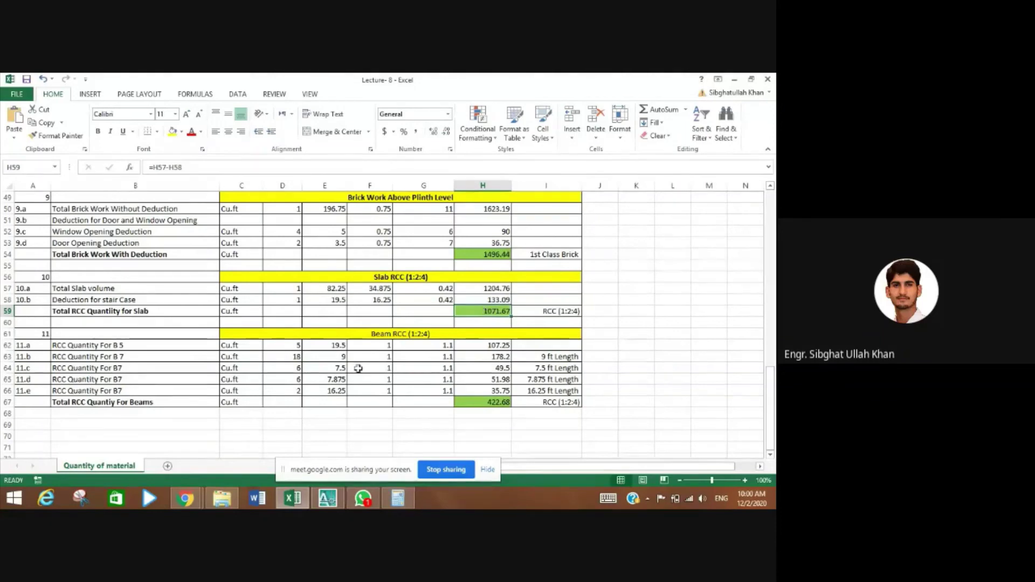
- Check the Google Meet call for a participant's raised hand and return to the Excel workbook
{"action": "left_click", "coordinate": [185, 499]}
{"action": "left_click", "coordinate": [153, 450]}
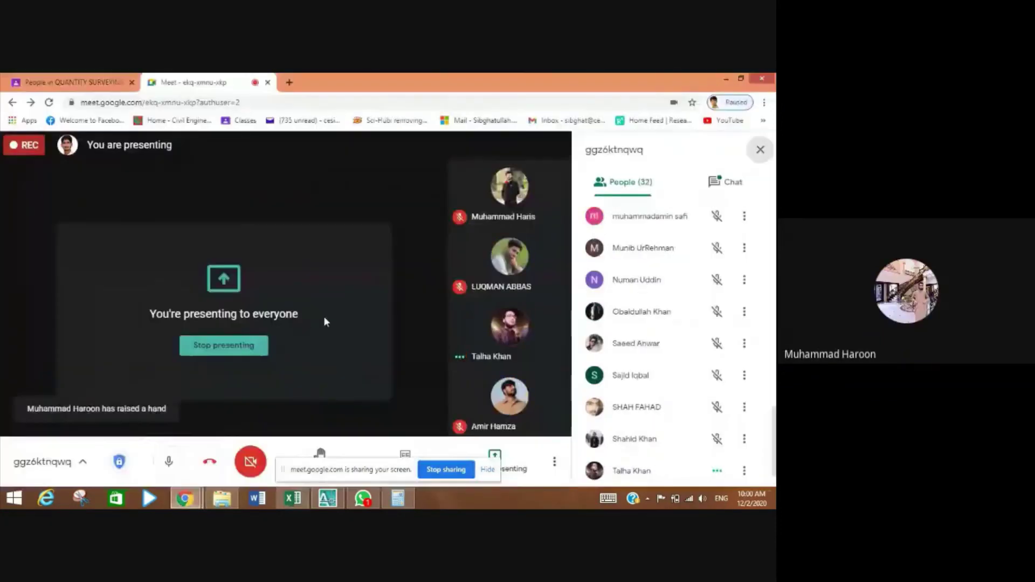
{"action": "left_click", "coordinate": [292, 499]}
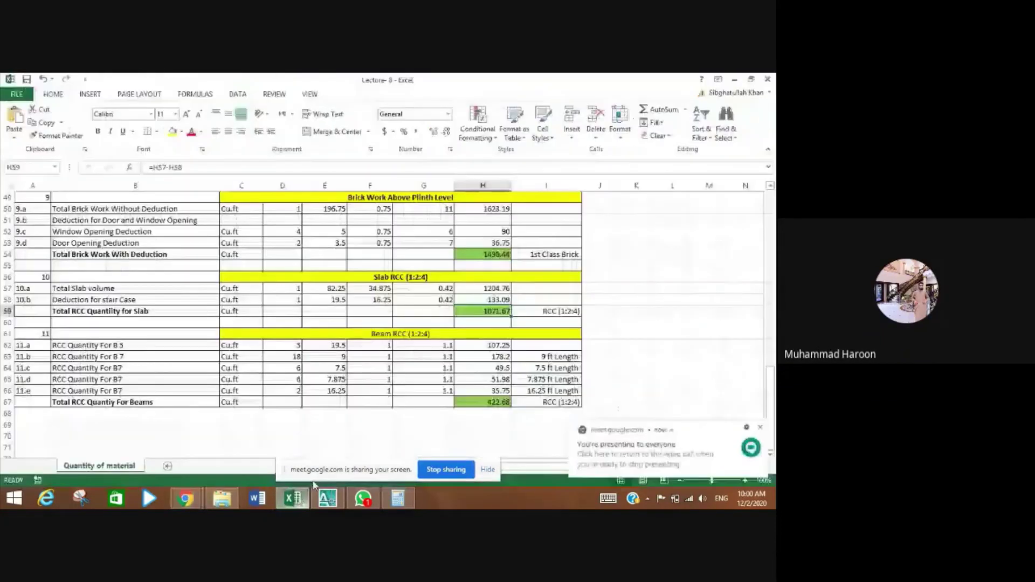
- Recheck the stair case deduction's thickness in G58 and length in E58, and view the stair case bay in AutoCAD
{"action": "left_click", "coordinate": [433, 300]}
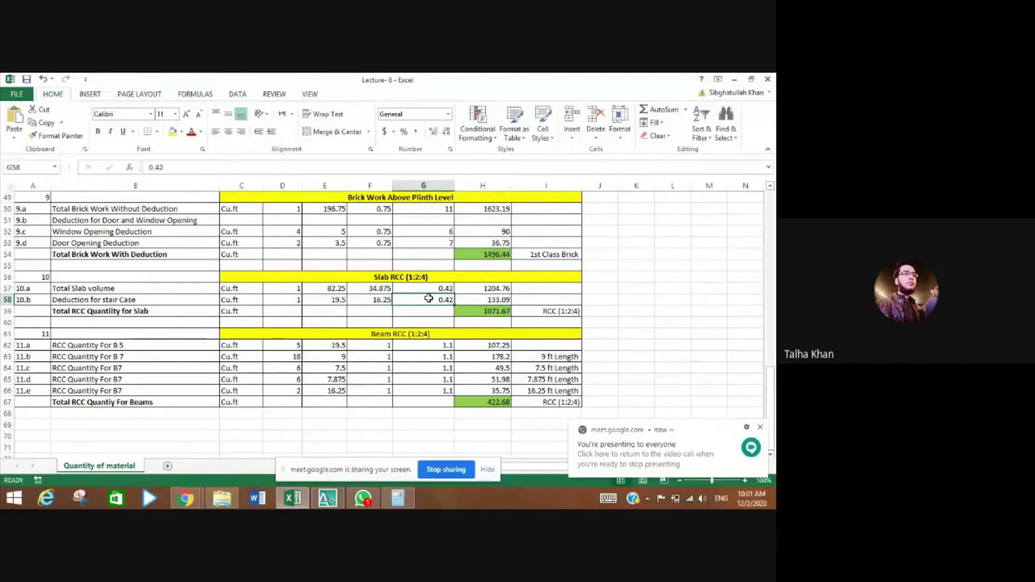
{"action": "left_click", "coordinate": [333, 302]}
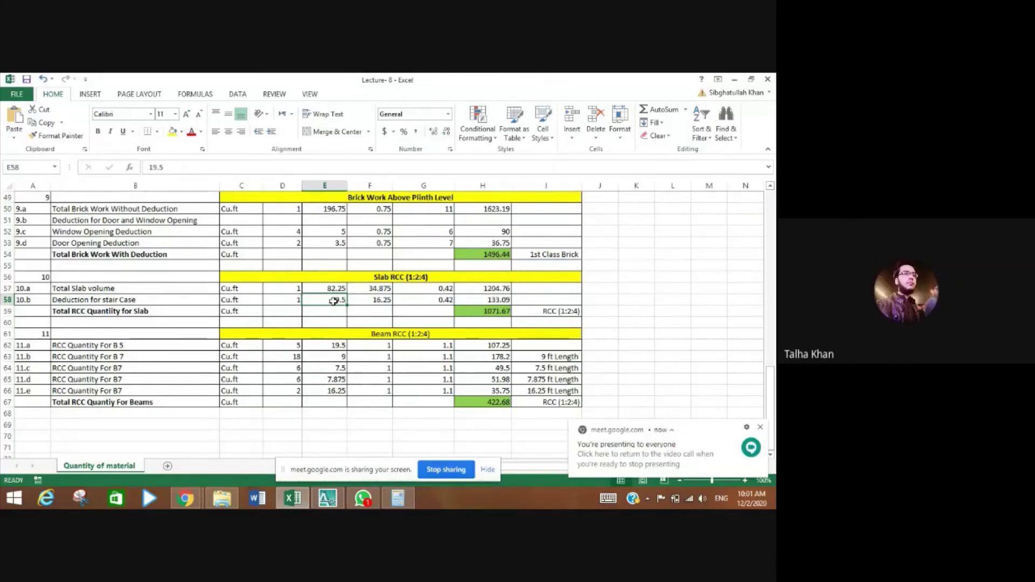
{"action": "left_click", "coordinate": [327, 498]}
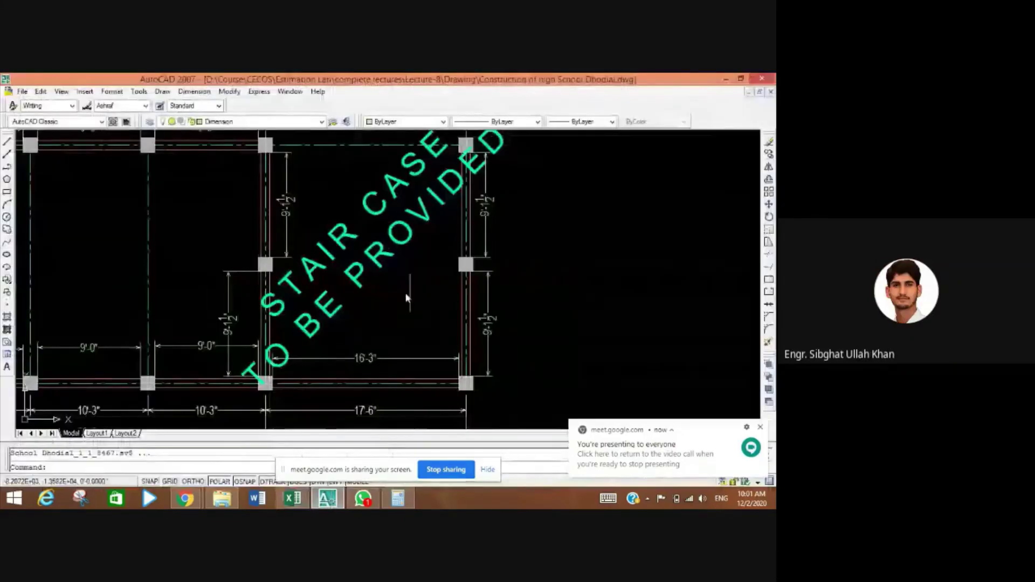
{"action": "left_click_drag", "start_coordinate": [398, 293], "coordinate": [410, 305]}
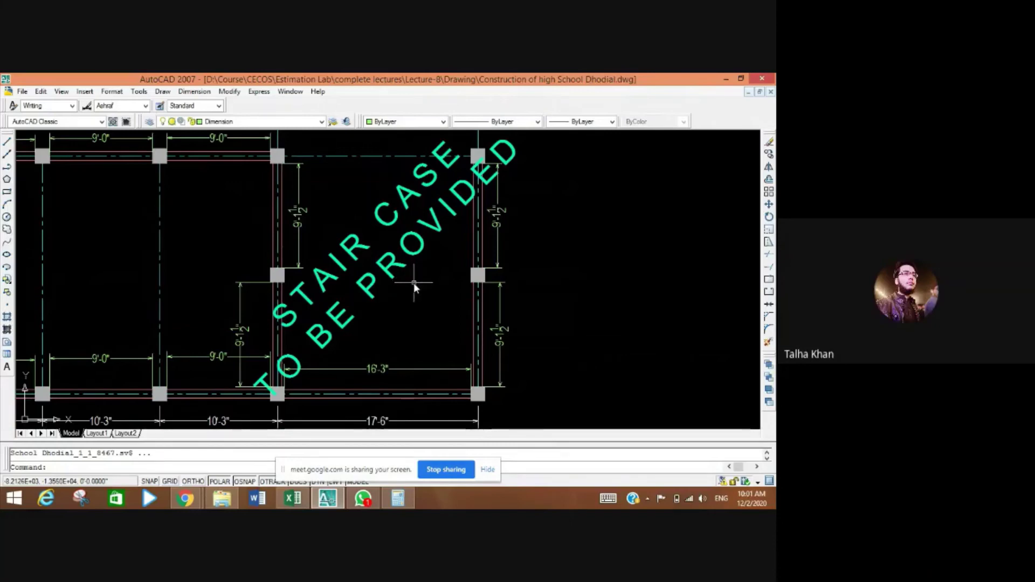
{"action": "left_click_drag", "start_coordinate": [413, 283], "coordinate": [401, 375]}
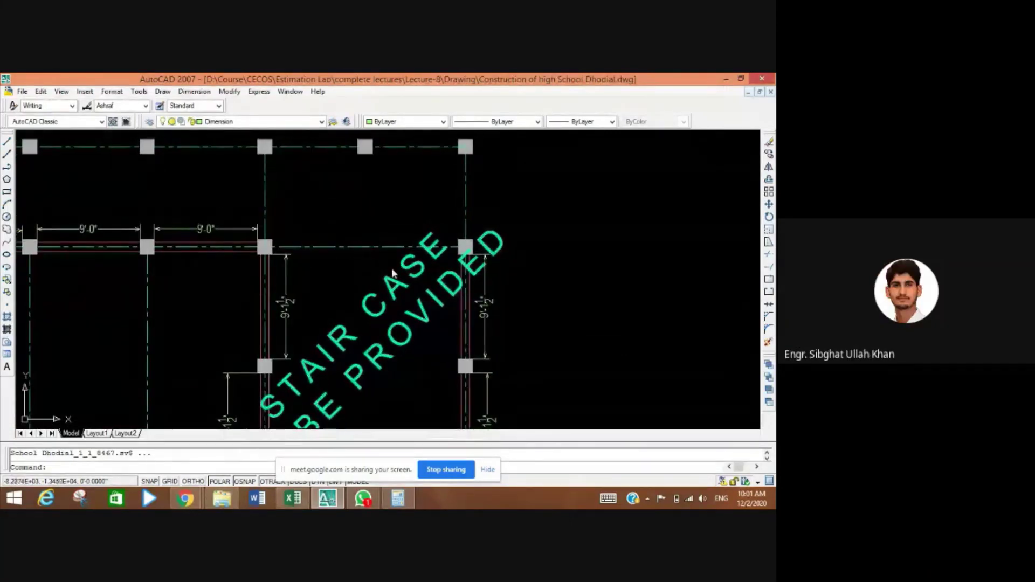
- Examine where the 9'-1 1/2" dimension starts at the stair case bay's upper-left column, leaving nothing selected
{"action": "scroll", "coordinate": [393, 273], "scroll_direction": "up", "scroll_amount": 2}
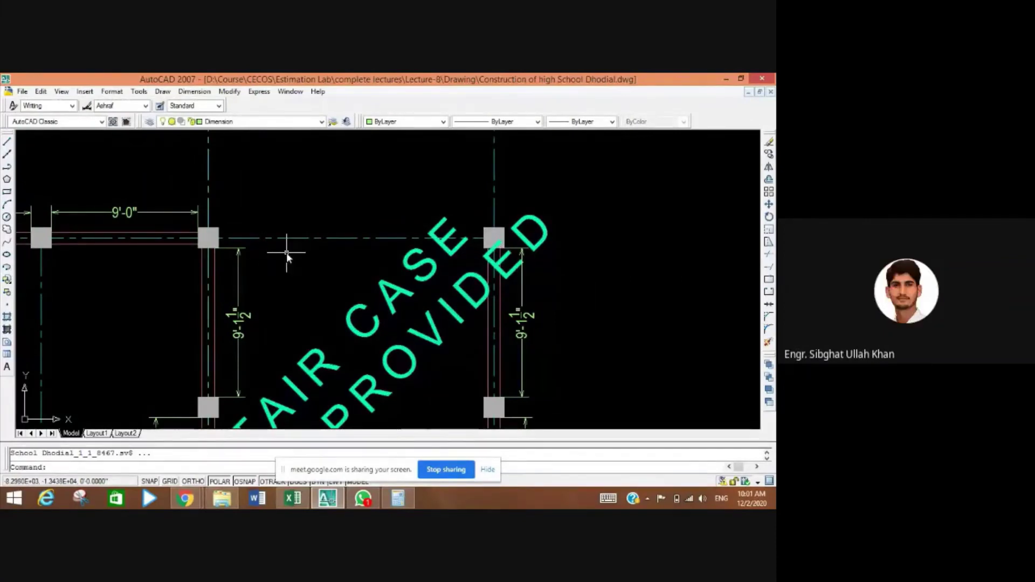
{"action": "scroll", "coordinate": [286, 252], "scroll_direction": "down", "scroll_amount": 1}
{"action": "scroll", "coordinate": [247, 257], "scroll_direction": "up", "scroll_amount": 1}
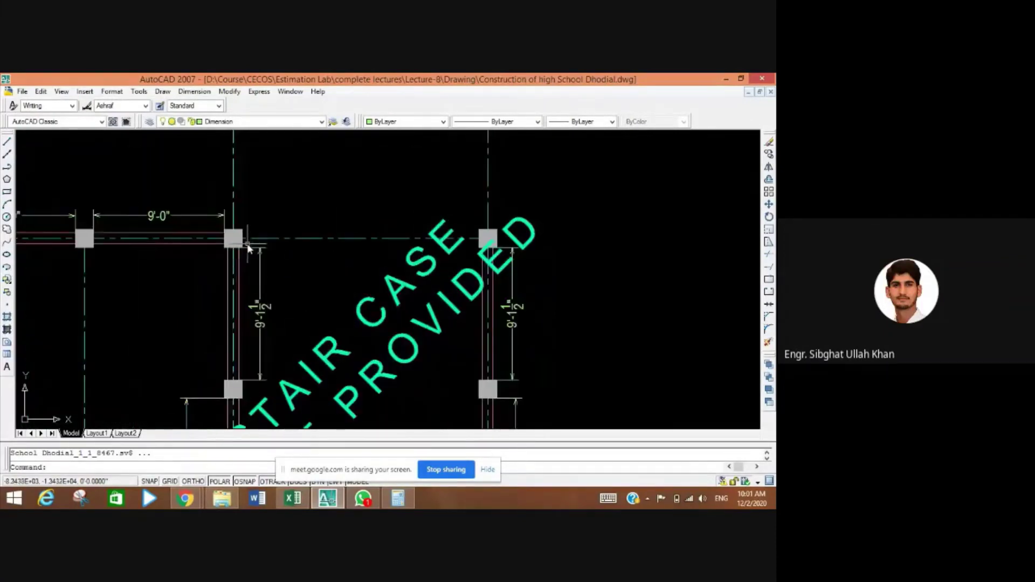
{"action": "scroll", "coordinate": [244, 249], "scroll_direction": "up", "scroll_amount": 1}
{"action": "left_click", "coordinate": [238, 249]}
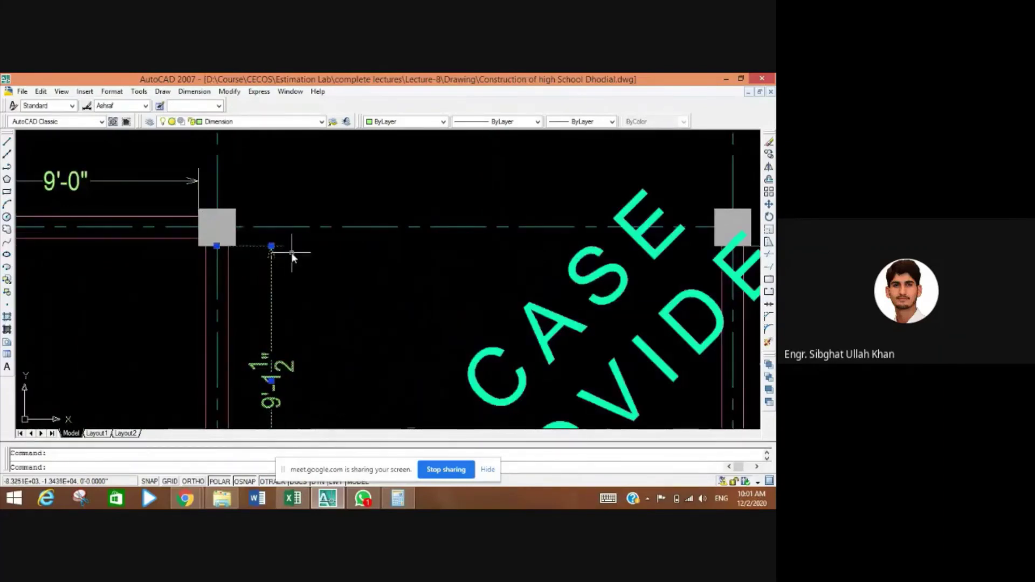
{"action": "key", "text": "Escape"}
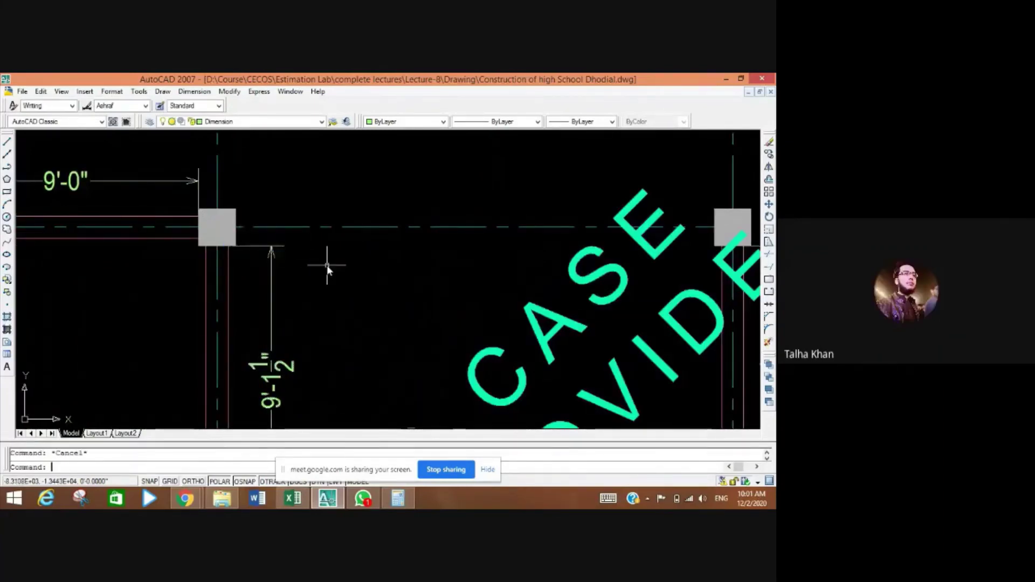
- Examine the stair case bay's column-to-column dimensions, including the 9'-1 1/2" and 16'-3" clear spans, on the ground floor plan
{"action": "scroll", "coordinate": [344, 305], "scroll_direction": "down", "scroll_amount": 6}
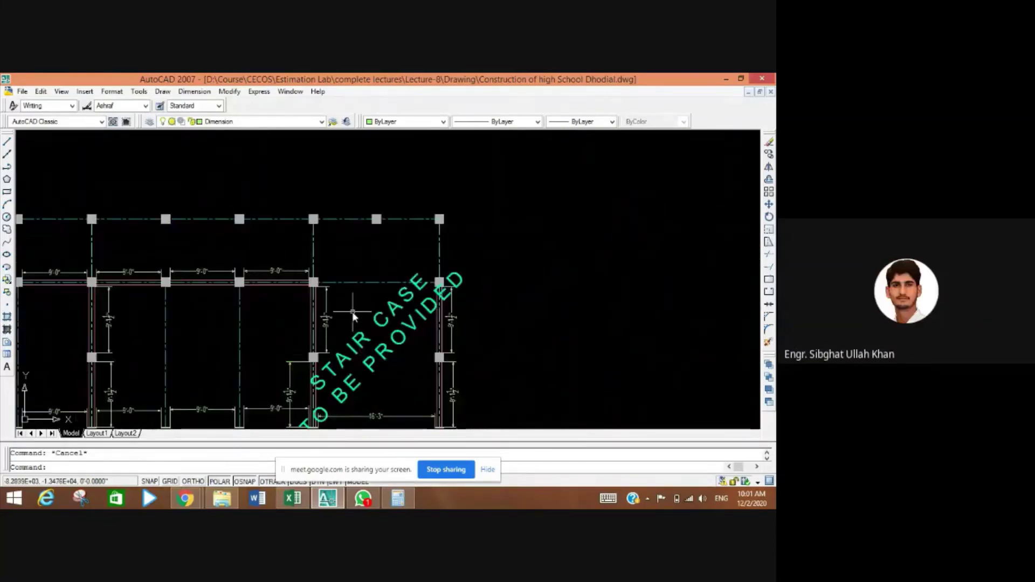
{"action": "scroll", "coordinate": [328, 316], "scroll_direction": "up", "scroll_amount": 5}
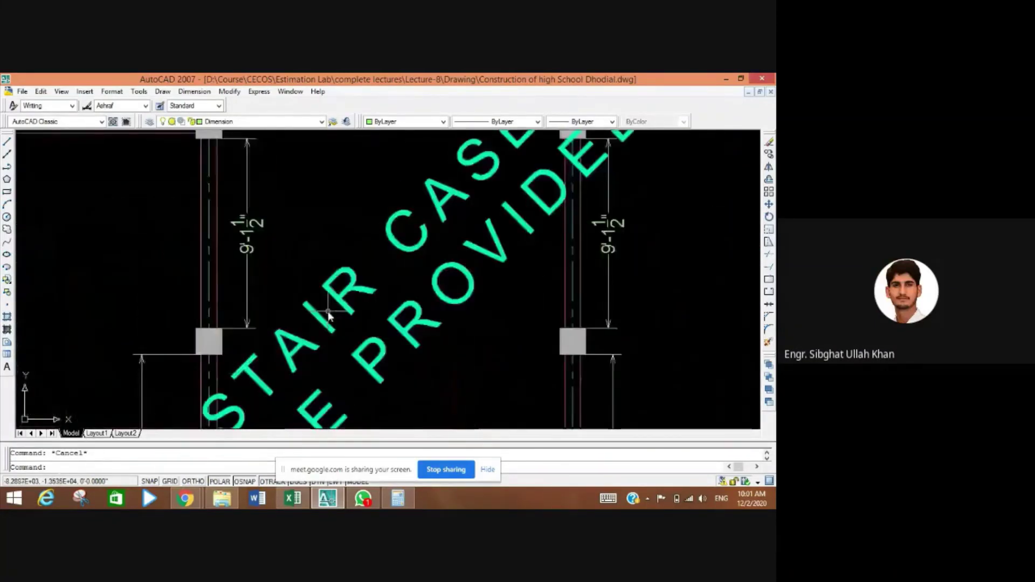
{"action": "scroll", "coordinate": [305, 266], "scroll_direction": "down", "scroll_amount": 2}
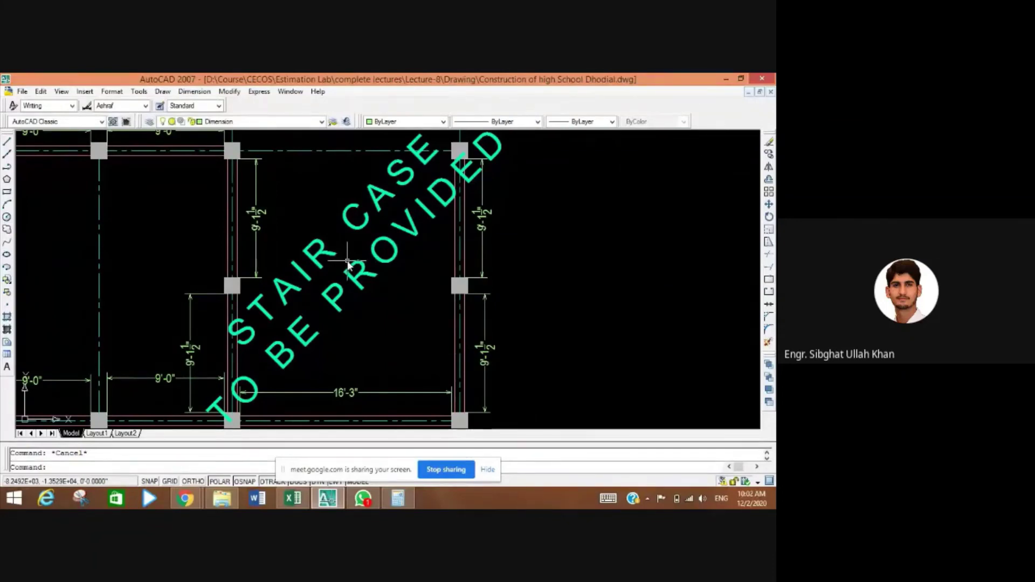
{"action": "scroll", "coordinate": [348, 264], "scroll_direction": "down", "scroll_amount": 5}
{"action": "scroll", "coordinate": [356, 263], "scroll_direction": "up", "scroll_amount": 7}
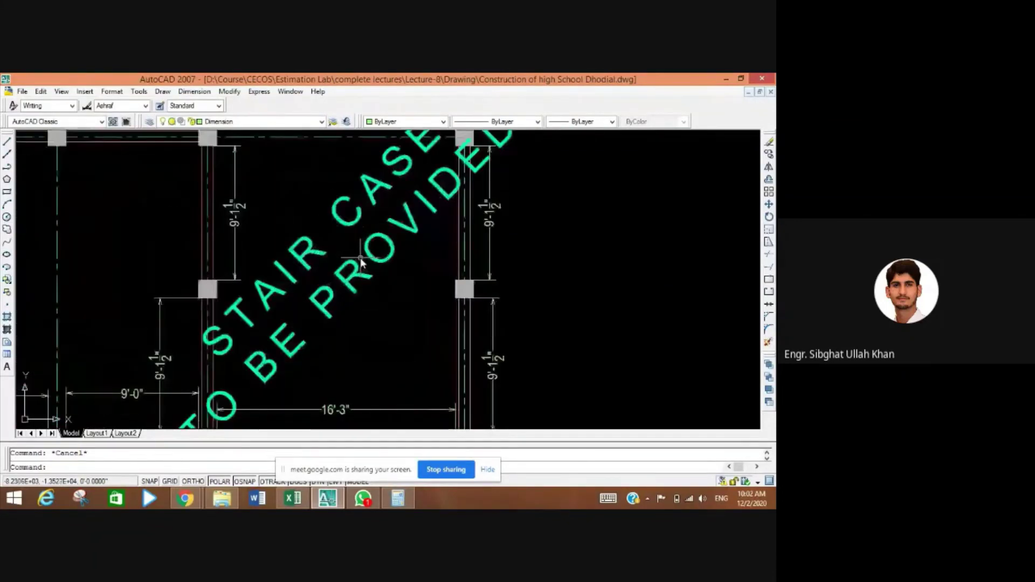
{"action": "scroll", "coordinate": [360, 263], "scroll_direction": "down", "scroll_amount": 2}
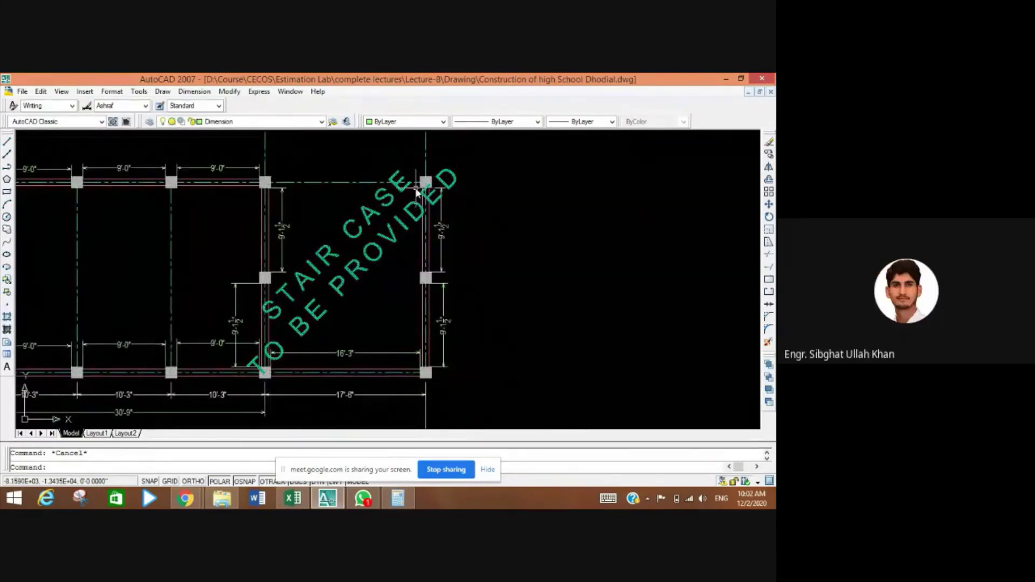
{"action": "scroll", "coordinate": [420, 195], "scroll_direction": "up", "scroll_amount": 4}
{"action": "scroll", "coordinate": [416, 246], "scroll_direction": "down", "scroll_amount": 4}
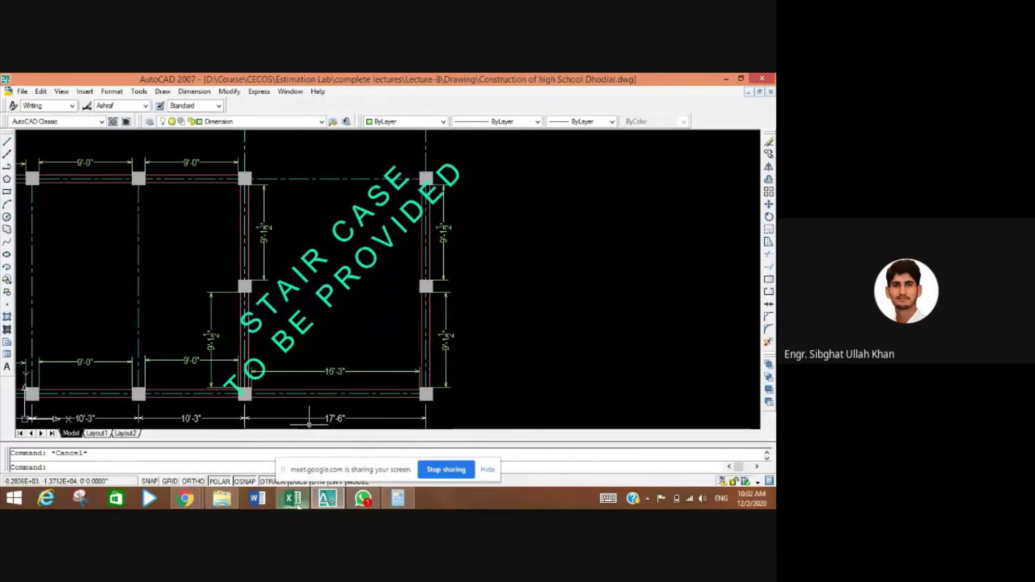
- Glance at the stair case deduction row in Excel, and inspect the slab thickness on beam Section 5b-5b in the AutoCAD drawing
{"action": "mouse_move", "coordinate": [297, 502]}
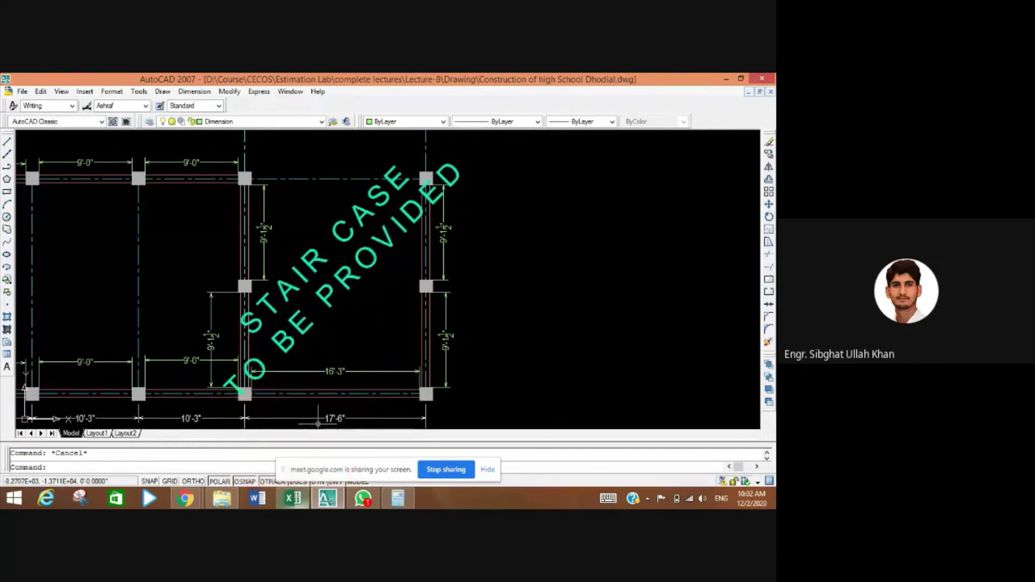
{"action": "left_click", "coordinate": [293, 498]}
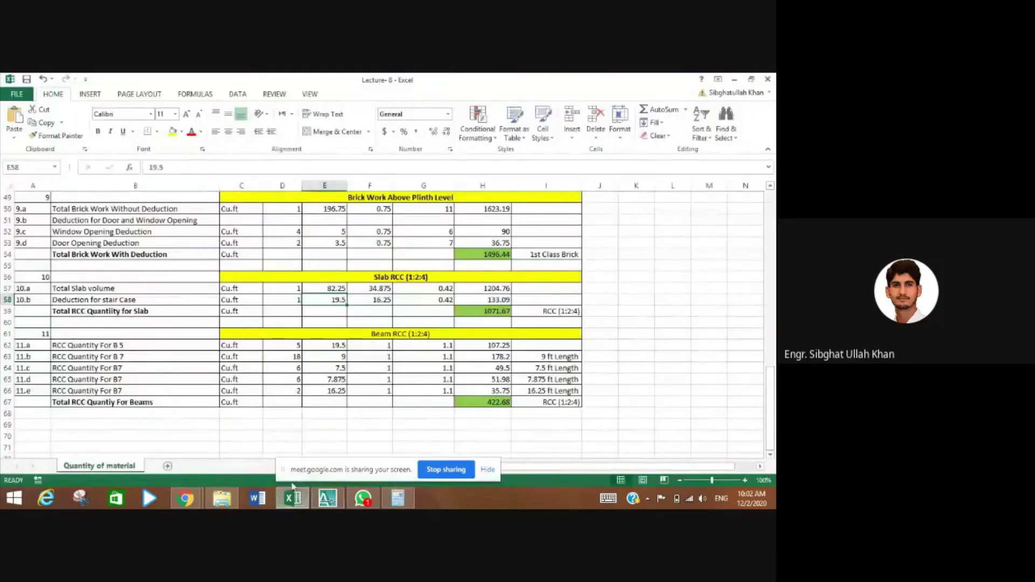
{"action": "left_click", "coordinate": [327, 499]}
{"action": "scroll", "coordinate": [100, 246], "scroll_direction": "down", "scroll_amount": 5}
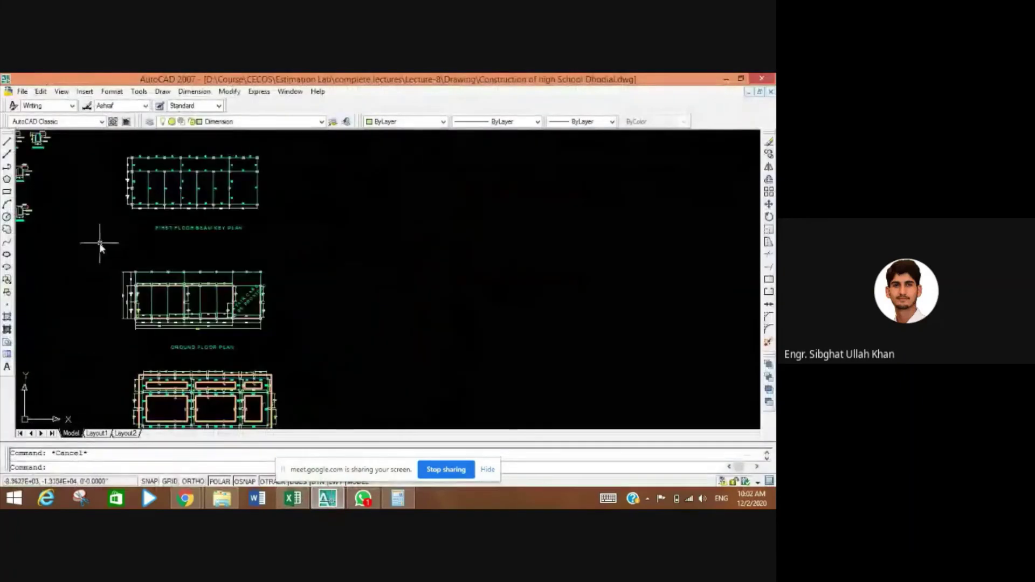
{"action": "left_click_drag", "start_coordinate": [100, 246], "coordinate": [298, 348]}
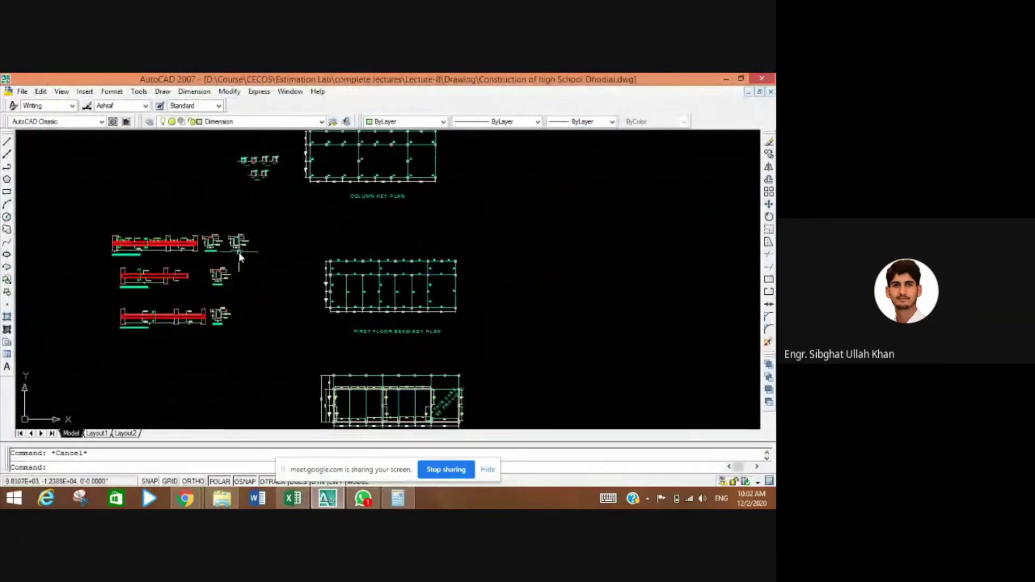
{"action": "scroll", "coordinate": [240, 257], "scroll_direction": "up", "scroll_amount": 3}
{"action": "scroll", "coordinate": [254, 254], "scroll_direction": "up", "scroll_amount": 3}
{"action": "left_click_drag", "start_coordinate": [256, 234], "coordinate": [326, 340]}
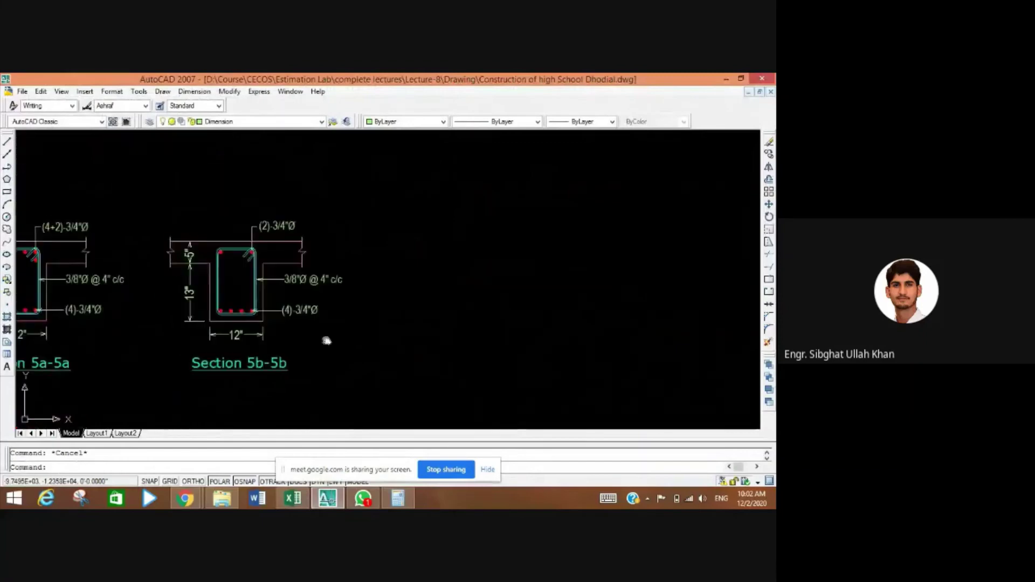
{"action": "scroll", "coordinate": [182, 264], "scroll_direction": "up", "scroll_amount": 3}
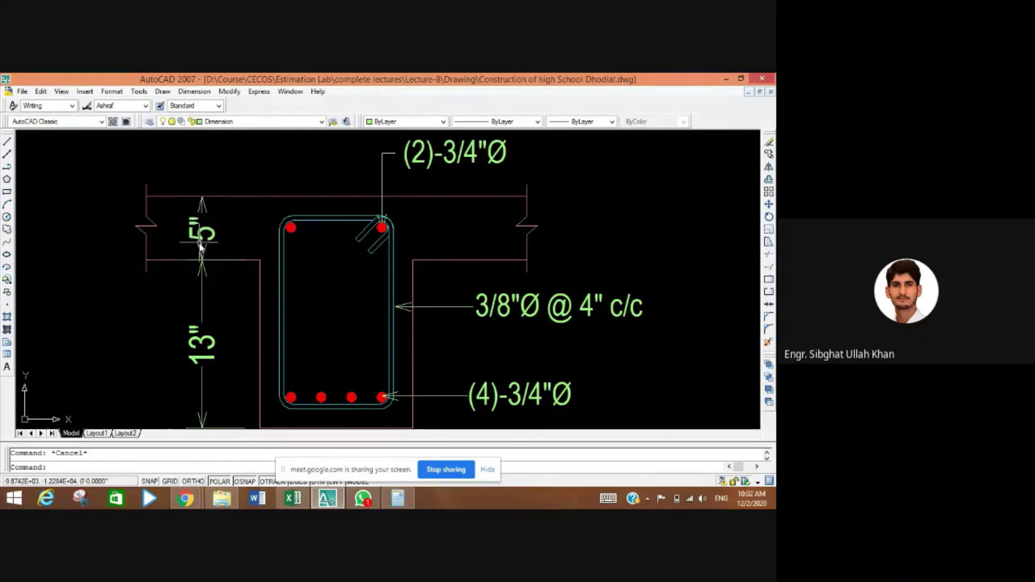
- Switch to Excel and check the 5/12 inch-to-feet conversion inside the total slab thickness formula in G57
{"action": "left_click", "coordinate": [293, 499]}
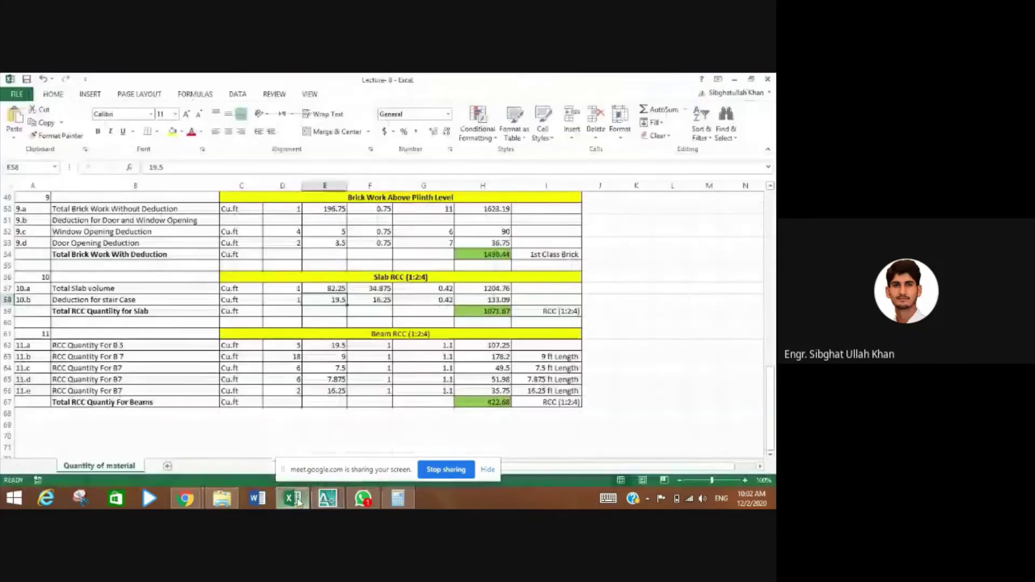
{"action": "left_click", "coordinate": [440, 290]}
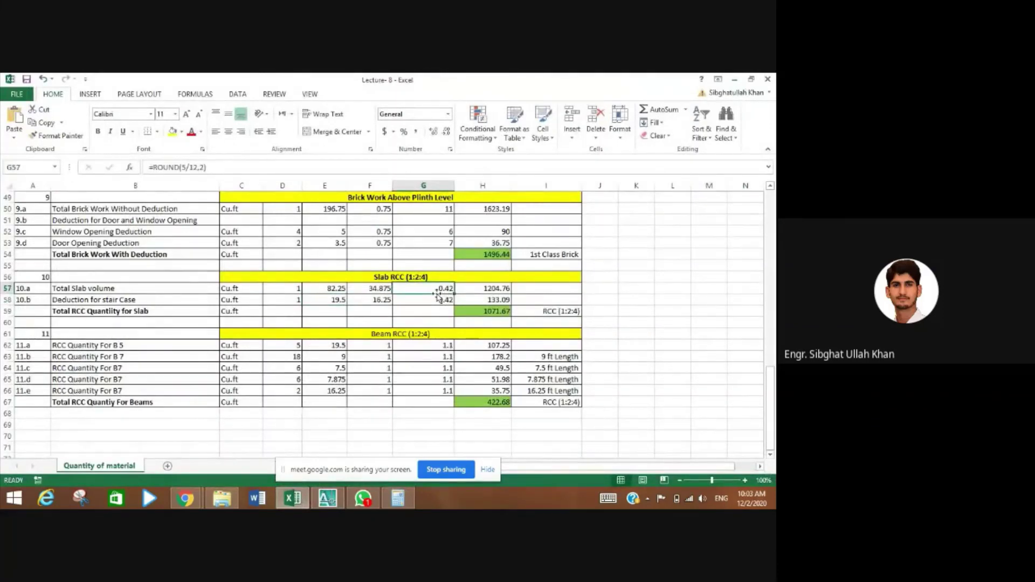
{"action": "left_click", "coordinate": [184, 166]}
{"action": "mouse_move", "coordinate": [182, 167]}
{"action": "left_mouse_down"}
{"action": "mouse_move", "coordinate": [195, 168]}
{"action": "mouse_move", "coordinate": [180, 169]}
{"action": "left_mouse_up"}
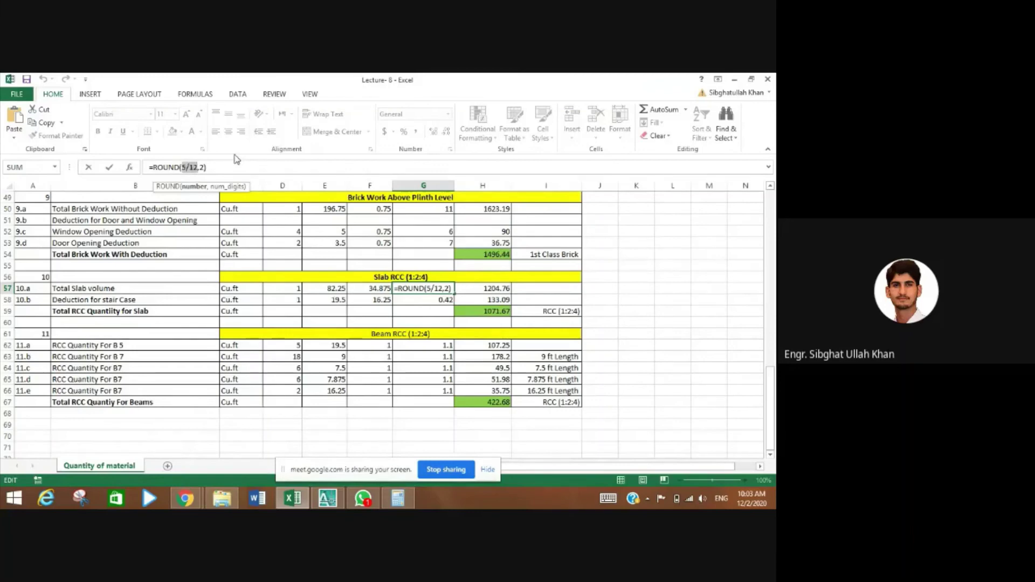
{"action": "key", "text": "Return"}
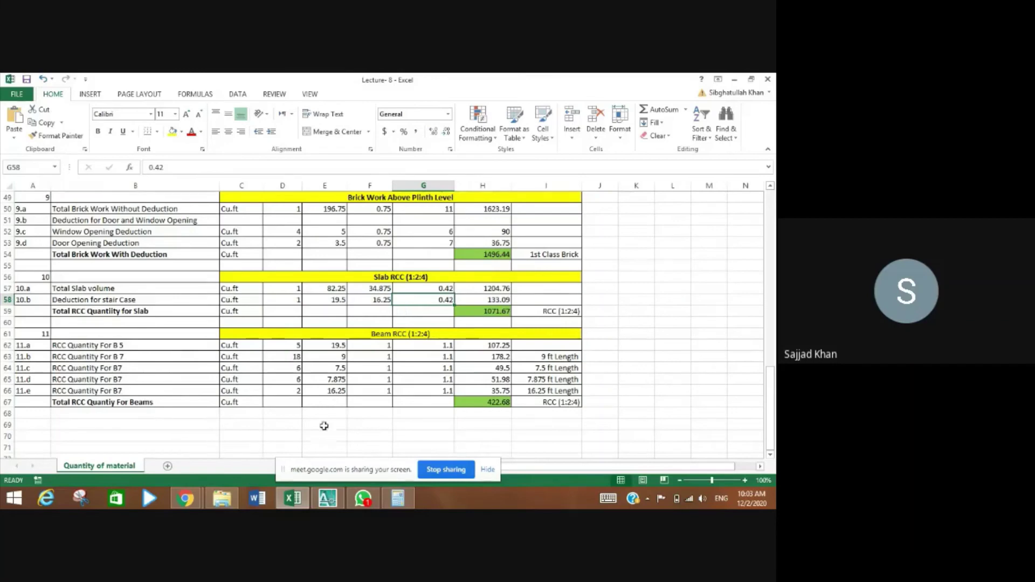
- Look through the participant list of the Google Meet call and return to the Excel workbook
{"action": "left_click", "coordinate": [195, 502]}
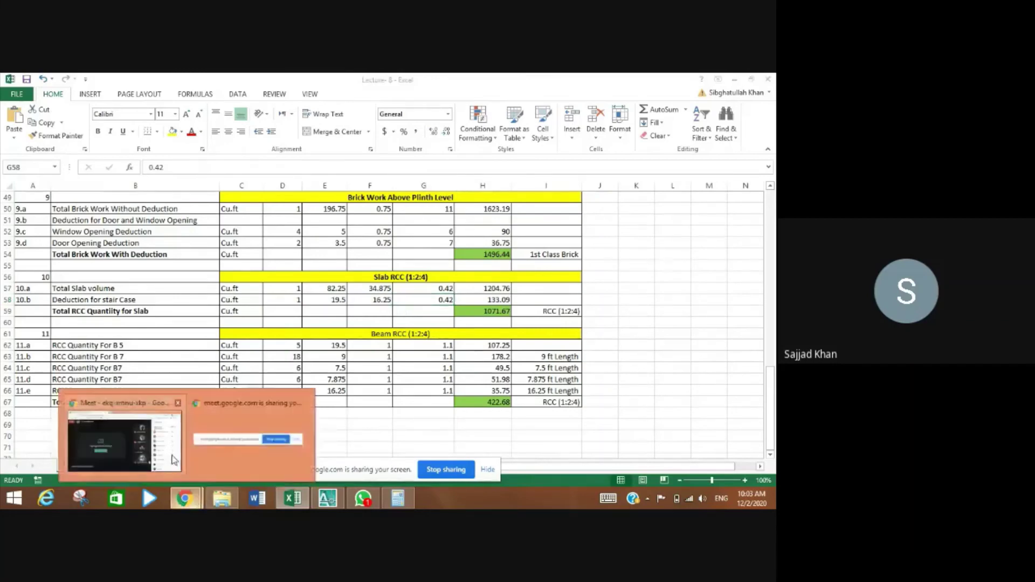
{"action": "left_click", "coordinate": [171, 454]}
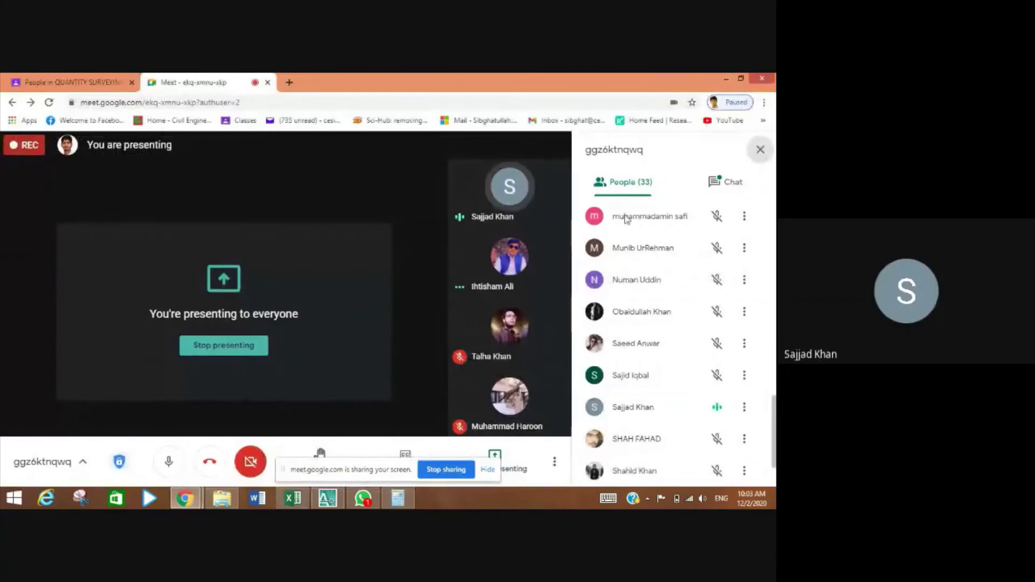
{"action": "scroll", "coordinate": [656, 247], "scroll_direction": "down", "scroll_amount": 2}
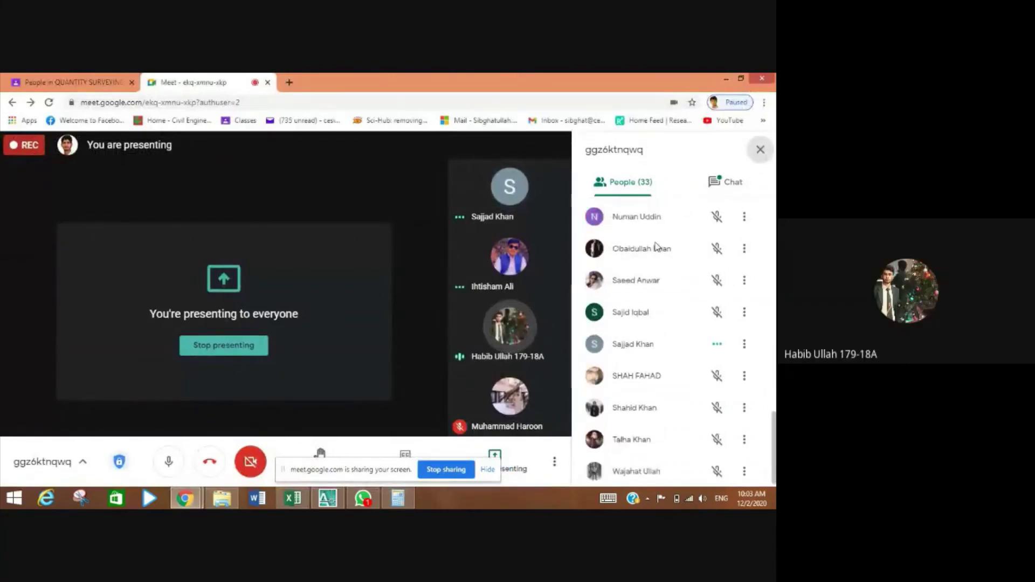
{"action": "scroll", "coordinate": [655, 247], "scroll_direction": "up", "scroll_amount": 3}
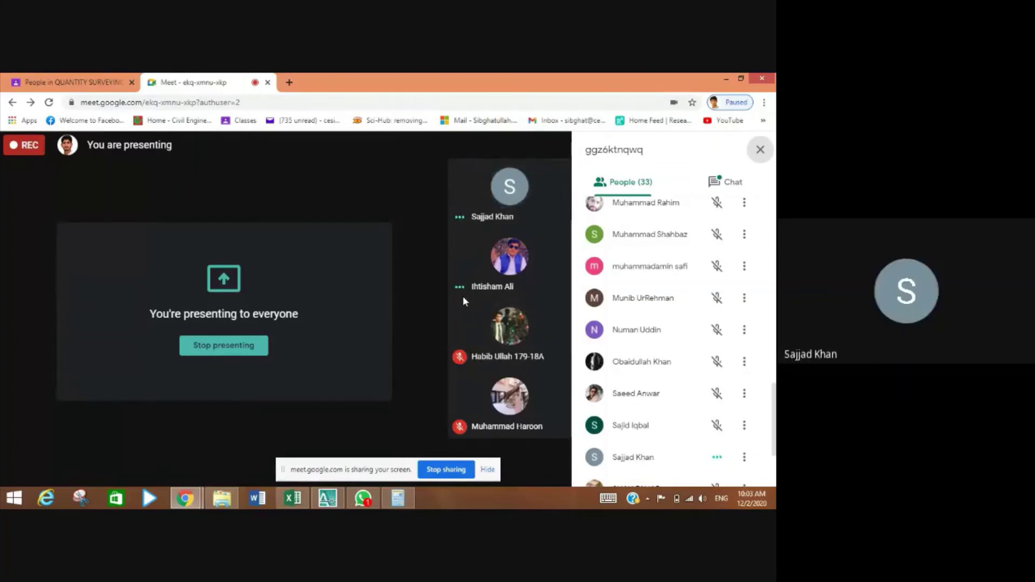
{"action": "mouse_move", "coordinate": [419, 309]}
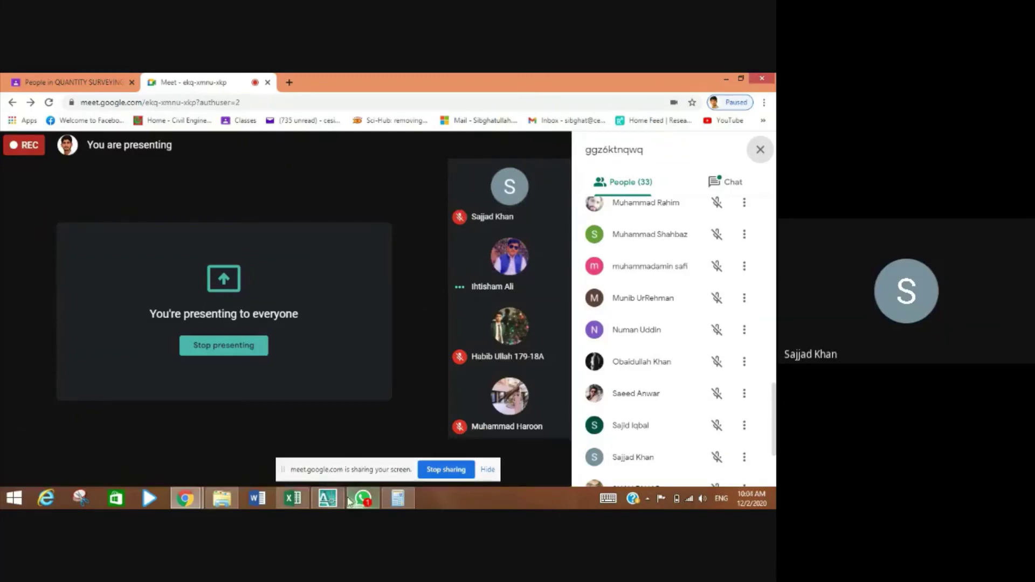
{"action": "left_click", "coordinate": [296, 499]}
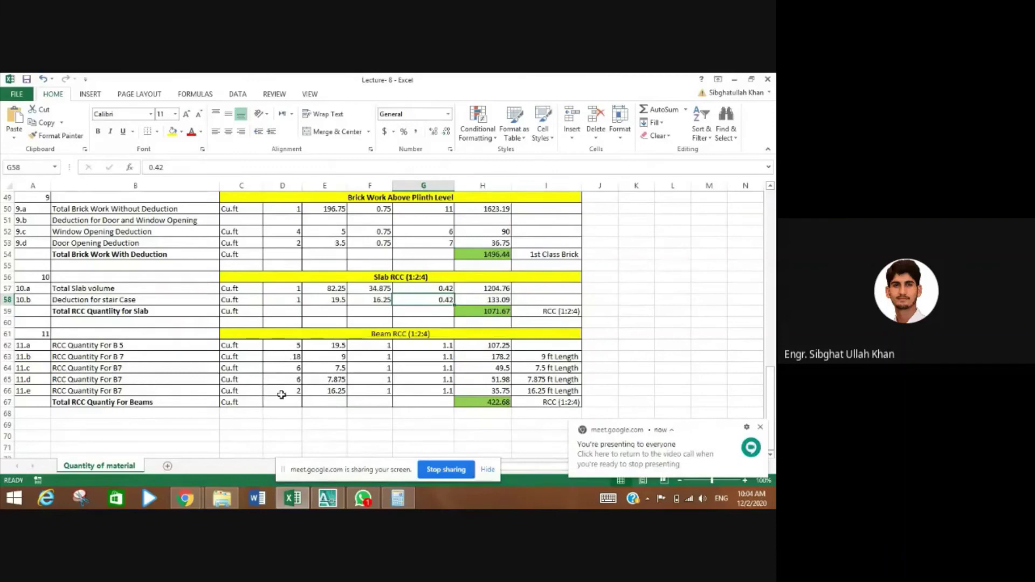
- Review the Beam RCC (1:2:4) rows in Excel and bring up the First Floor Beam Key Plan in AutoCAD
{"action": "scroll", "coordinate": [283, 412], "scroll_direction": "up", "scroll_amount": 1}
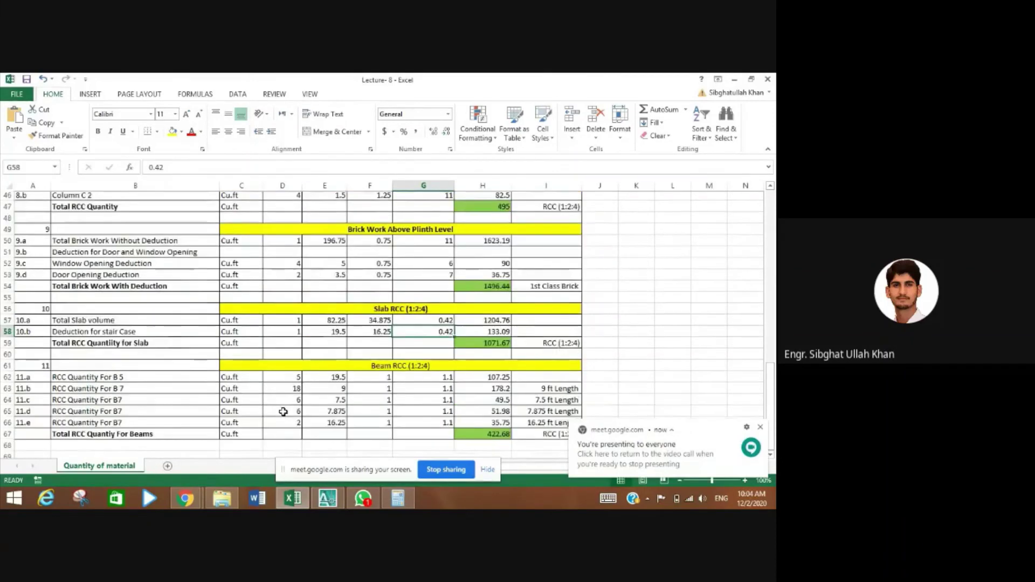
{"action": "scroll", "coordinate": [283, 412], "scroll_direction": "down", "scroll_amount": 1}
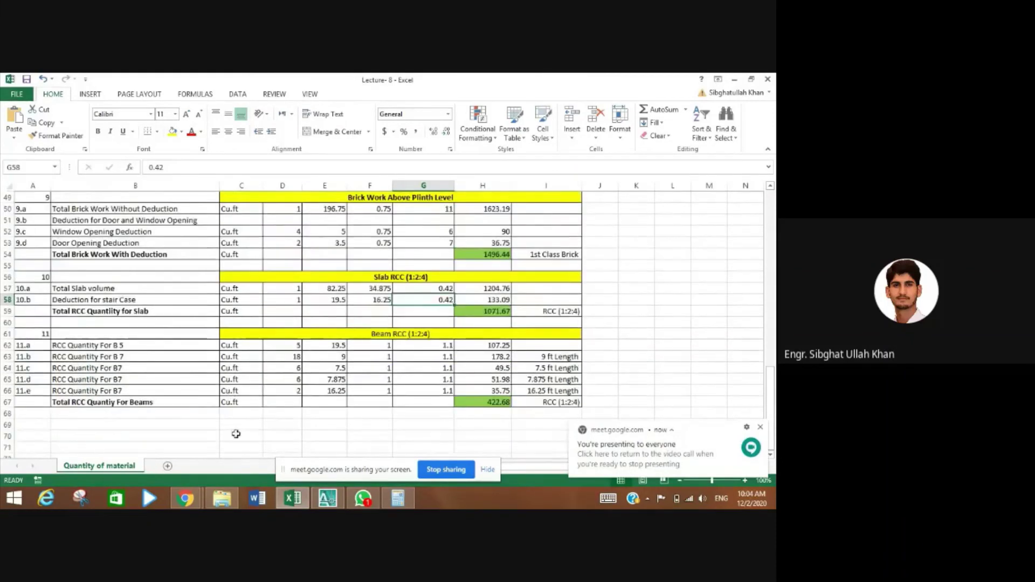
{"action": "left_click", "coordinate": [329, 500]}
{"action": "scroll", "coordinate": [467, 308], "scroll_direction": "down", "scroll_amount": 3}
{"action": "mouse_move", "coordinate": [467, 308]}
{"action": "left_mouse_down"}
{"action": "mouse_move", "coordinate": [360, 392]}
{"action": "mouse_move", "coordinate": [397, 309]}
{"action": "mouse_move", "coordinate": [328, 221]}
{"action": "left_mouse_up"}
{"action": "scroll", "coordinate": [397, 310], "scroll_direction": "up", "scroll_amount": 4}
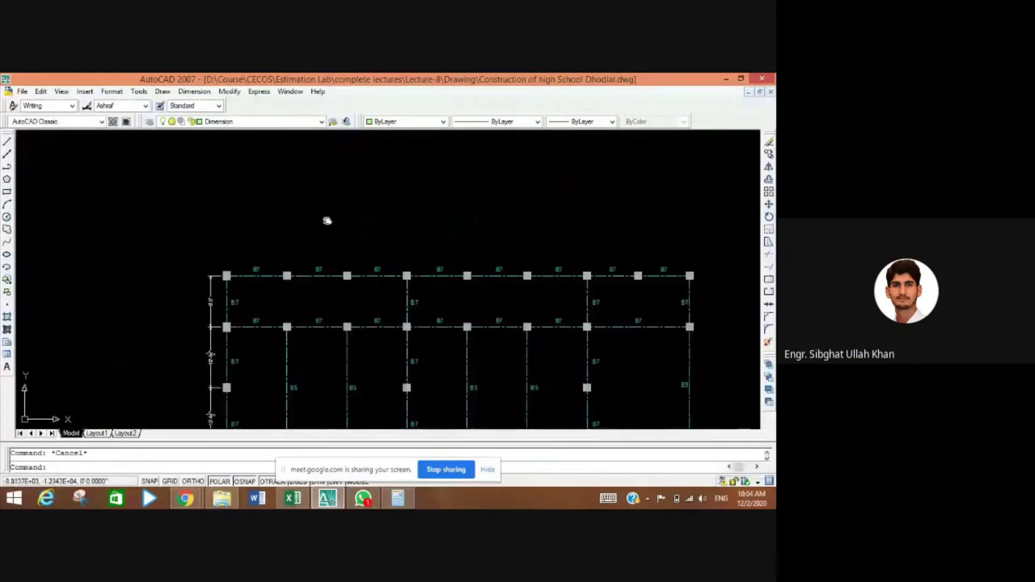
{"action": "left_click_drag", "start_coordinate": [326, 308], "coordinate": [284, 248]}
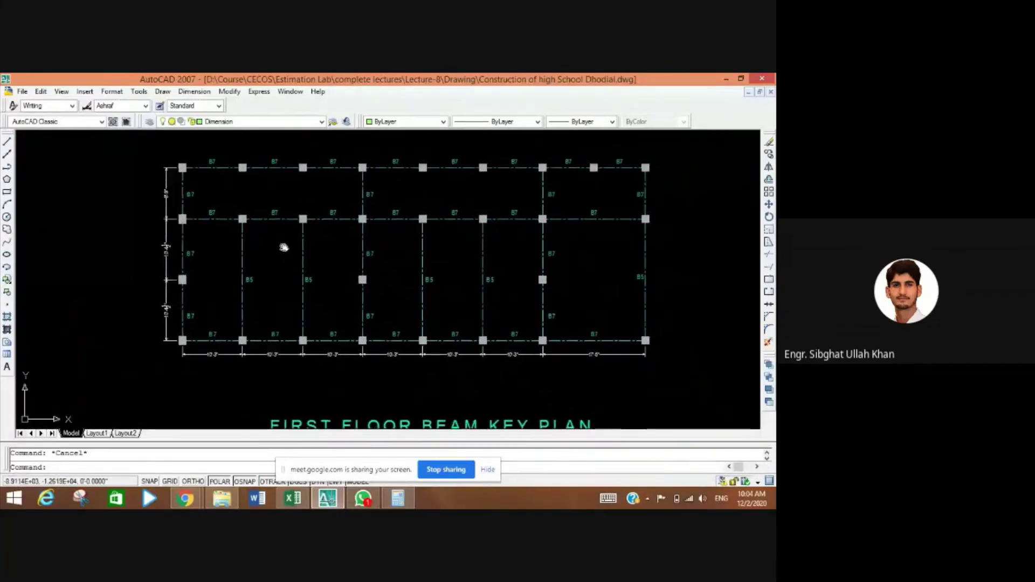
- Examine the layout of the B5 and B7 beams between the columns on the First Floor Beam Key Plan
{"action": "scroll", "coordinate": [284, 250], "scroll_direction": "up", "scroll_amount": 1}
{"action": "scroll", "coordinate": [324, 411], "scroll_direction": "down", "scroll_amount": 5}
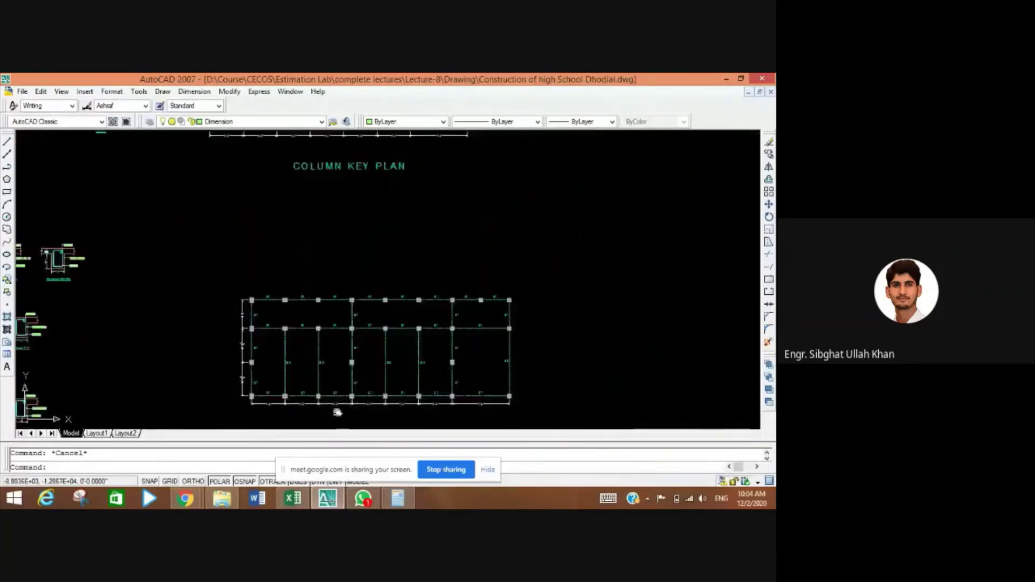
{"action": "left_click_drag", "start_coordinate": [335, 412], "coordinate": [399, 354]}
{"action": "scroll", "coordinate": [412, 354], "scroll_direction": "up", "scroll_amount": 2}
{"action": "scroll", "coordinate": [381, 330], "scroll_direction": "down", "scroll_amount": 3}
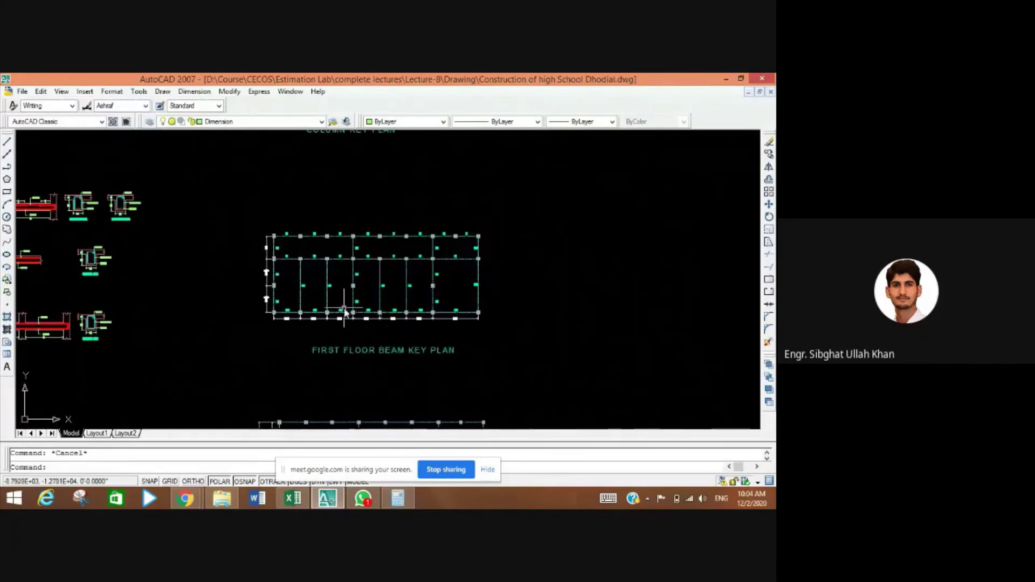
{"action": "scroll", "coordinate": [342, 310], "scroll_direction": "up", "scroll_amount": 6}
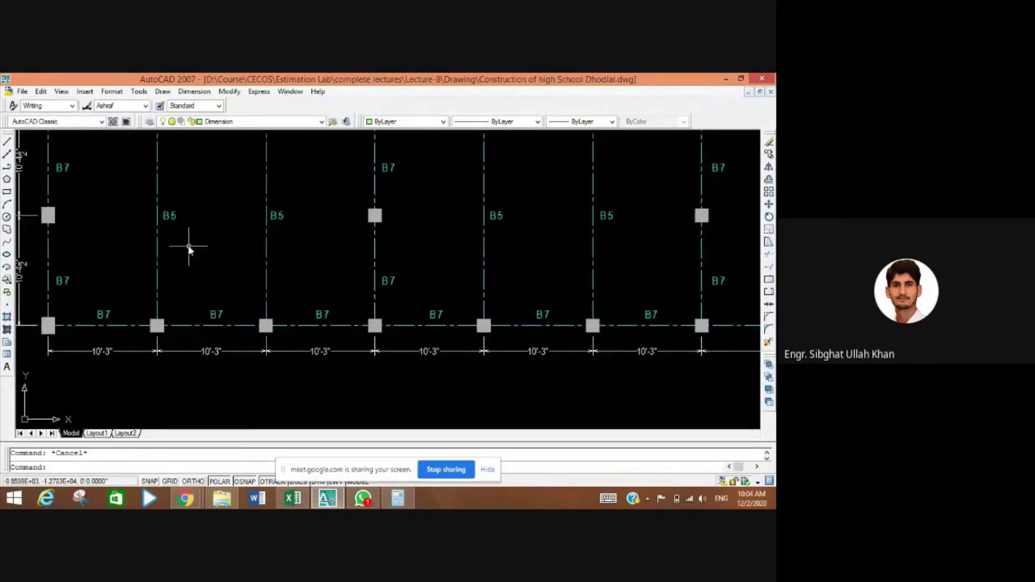
{"action": "scroll", "coordinate": [174, 232], "scroll_direction": "down", "scroll_amount": 4}
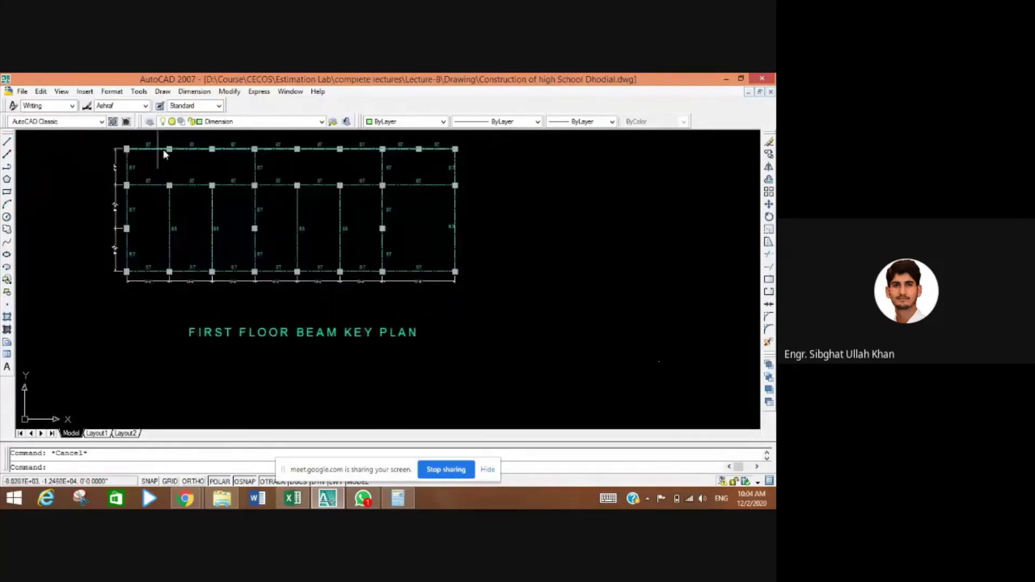
{"action": "scroll", "coordinate": [184, 154], "scroll_direction": "up", "scroll_amount": 3}
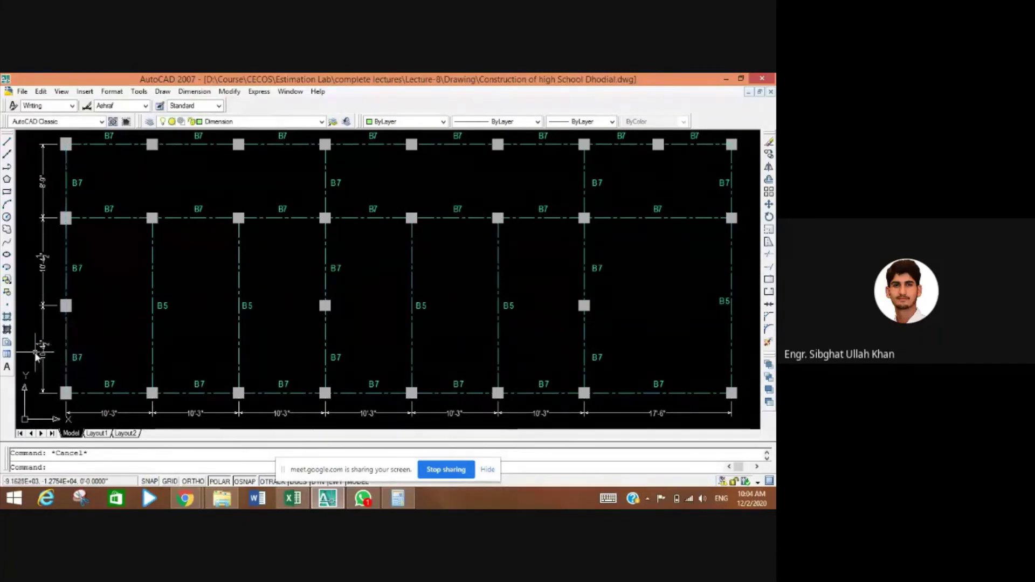
{"action": "scroll", "coordinate": [35, 352], "scroll_direction": "up", "scroll_amount": 2}
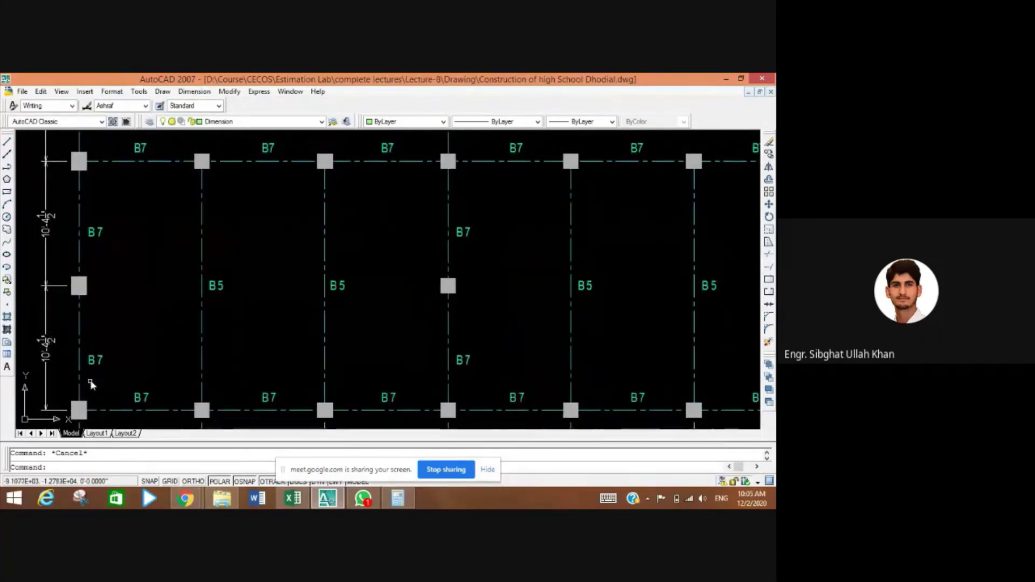
{"action": "scroll", "coordinate": [93, 380], "scroll_direction": "down", "scroll_amount": 2}
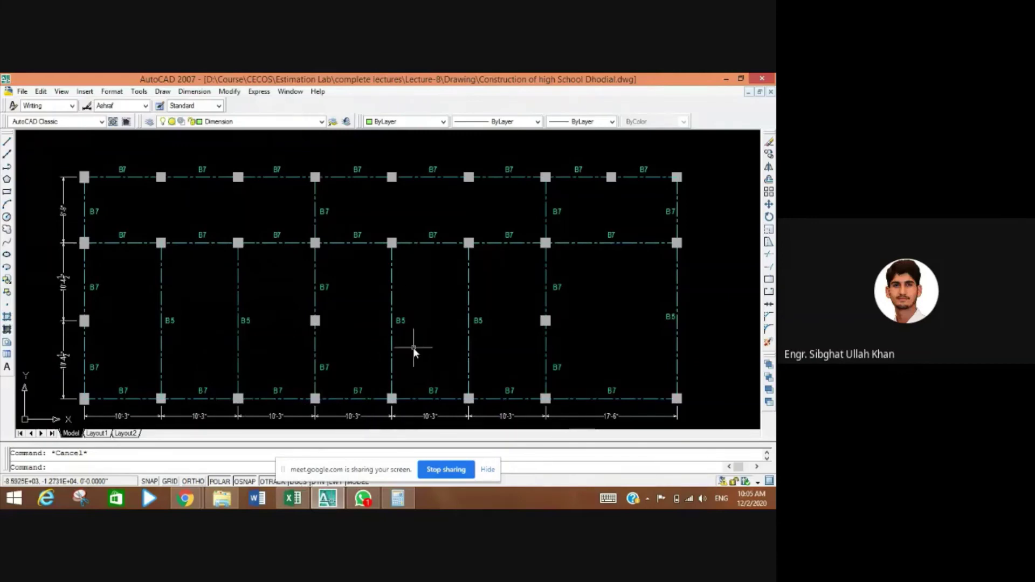
- Inspect the B7 beam along the lower edge of the 17'-6" bay on the First Floor Beam Key Plan
{"action": "left_click_drag", "start_coordinate": [416, 347], "coordinate": [337, 301]}
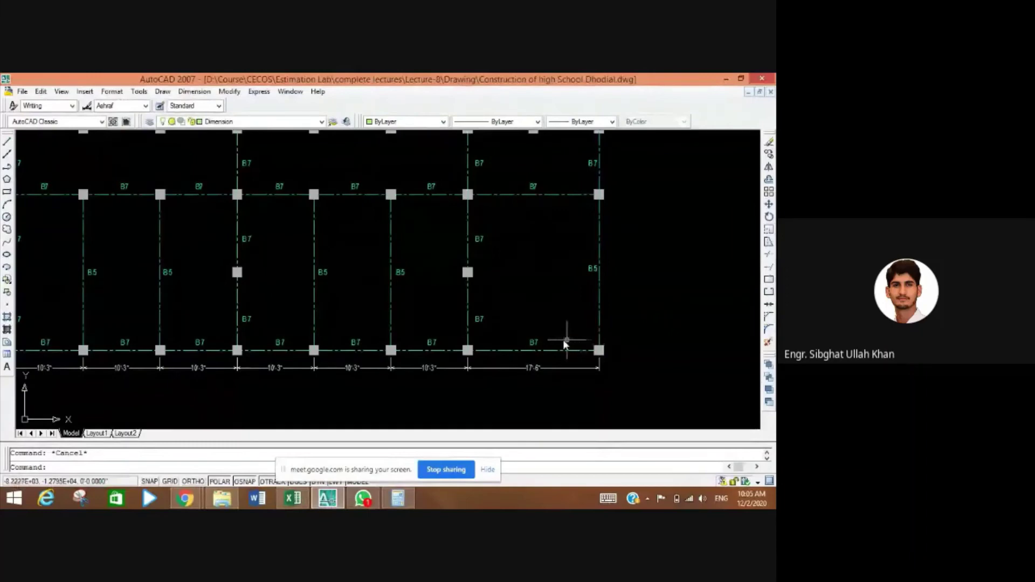
{"action": "scroll", "coordinate": [565, 344], "scroll_direction": "down", "scroll_amount": 4}
{"action": "scroll", "coordinate": [566, 351], "scroll_direction": "up", "scroll_amount": 8}
{"action": "left_click_drag", "start_coordinate": [458, 364], "coordinate": [454, 315]}
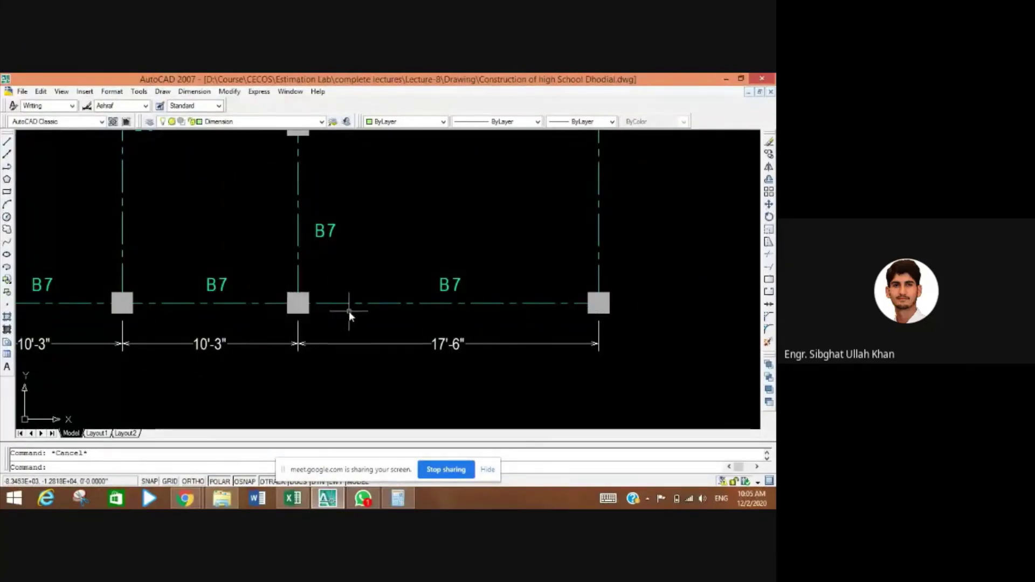
- Check the clear span between the columns of the 17'-6" staircase bay on the Ground Floor Plan
{"action": "scroll", "coordinate": [348, 311], "scroll_direction": "down", "scroll_amount": 2}
{"action": "left_click_drag", "start_coordinate": [348, 312], "coordinate": [365, 250]}
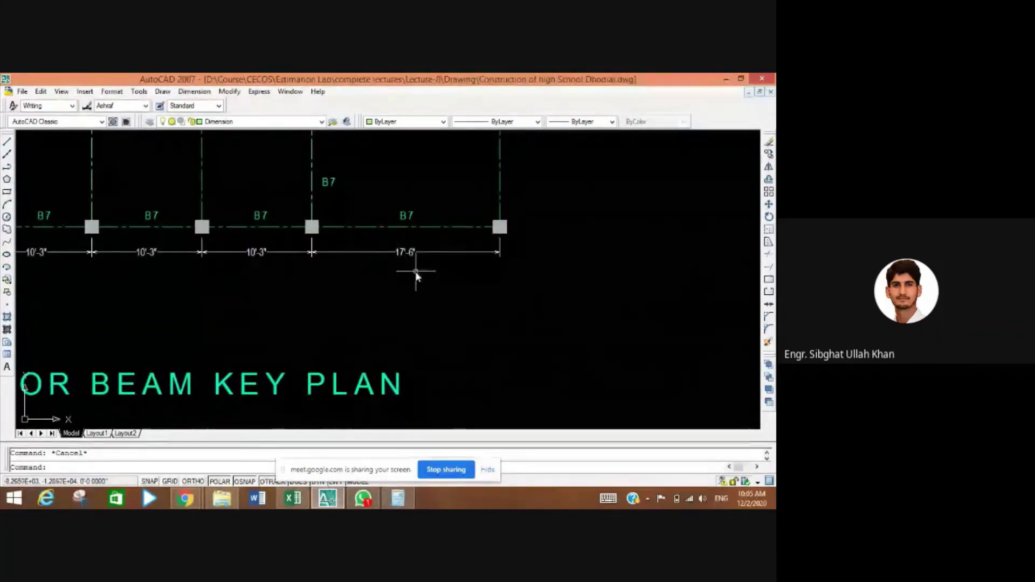
{"action": "scroll", "coordinate": [415, 270], "scroll_direction": "down", "scroll_amount": 3}
{"action": "scroll", "coordinate": [419, 282], "scroll_direction": "down", "scroll_amount": 2}
{"action": "left_click_drag", "start_coordinate": [397, 331], "coordinate": [386, 270]}
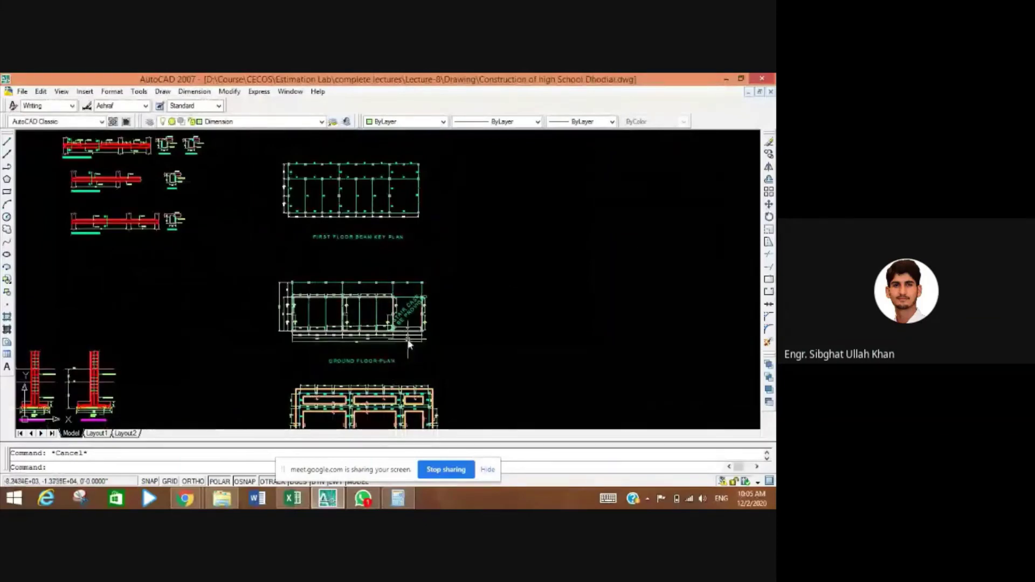
{"action": "scroll", "coordinate": [408, 345], "scroll_direction": "up", "scroll_amount": 5}
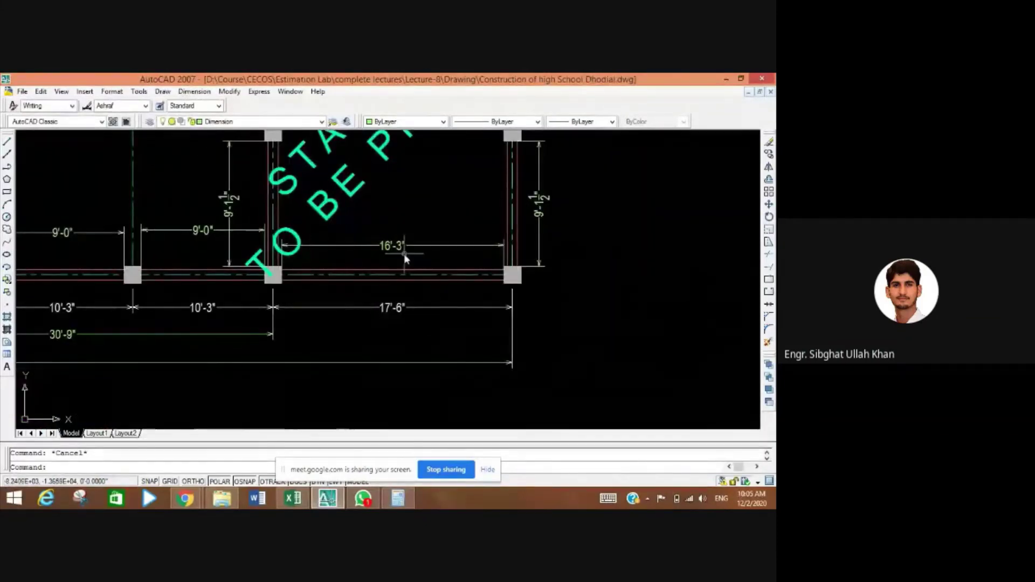
{"action": "scroll", "coordinate": [405, 259], "scroll_direction": "up", "scroll_amount": 2}
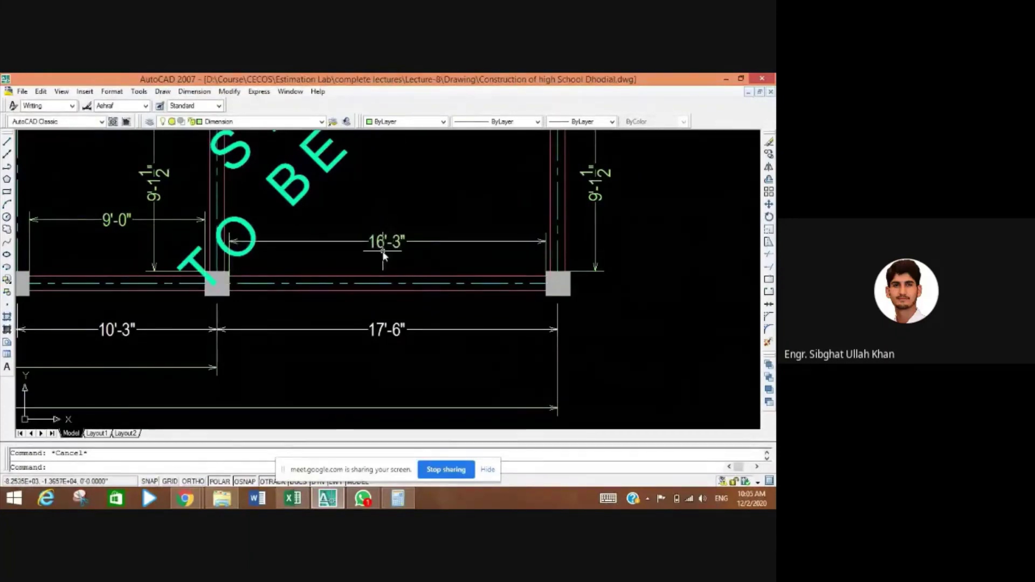
- Return to the First Floor Beam Key Plan and inspect the lower and upper B7 beams spanning the 17'-6" bay
{"action": "scroll", "coordinate": [388, 157], "scroll_direction": "down", "scroll_amount": 5}
{"action": "left_click_drag", "start_coordinate": [388, 157], "coordinate": [388, 238]}
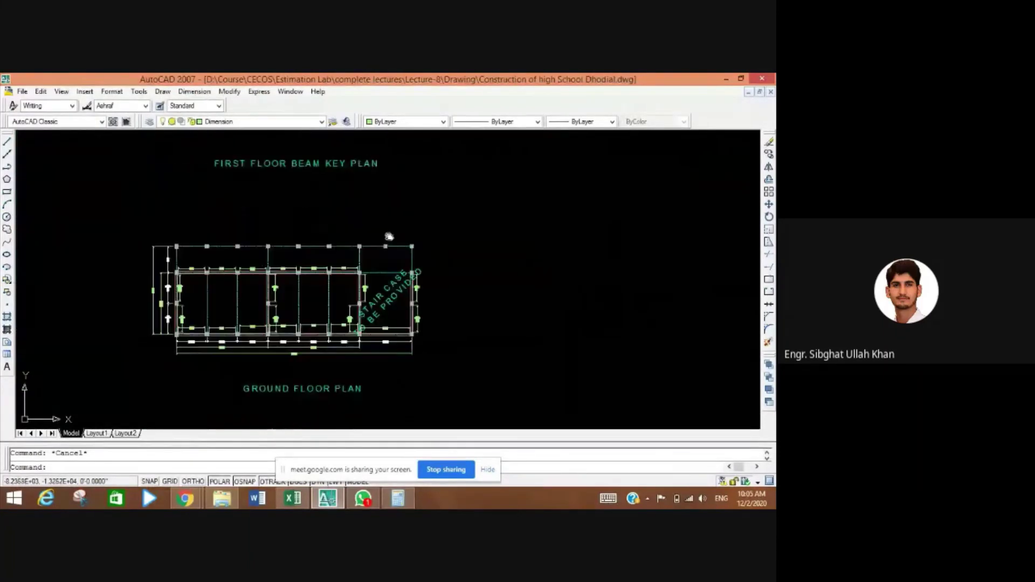
{"action": "left_click_drag", "start_coordinate": [388, 162], "coordinate": [391, 245]}
{"action": "scroll", "coordinate": [359, 220], "scroll_direction": "up", "scroll_amount": 5}
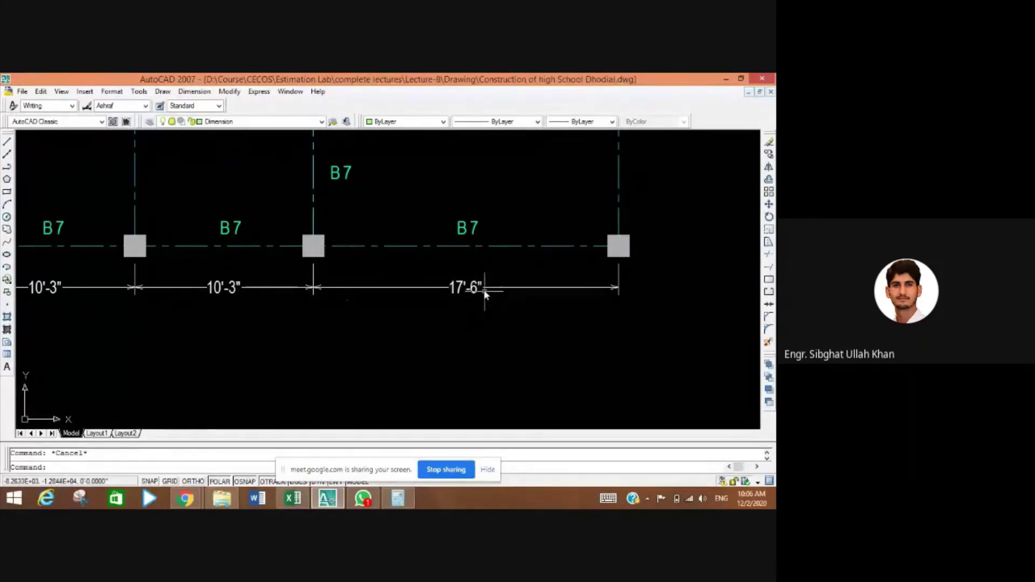
{"action": "scroll", "coordinate": [438, 261], "scroll_direction": "down", "scroll_amount": 4}
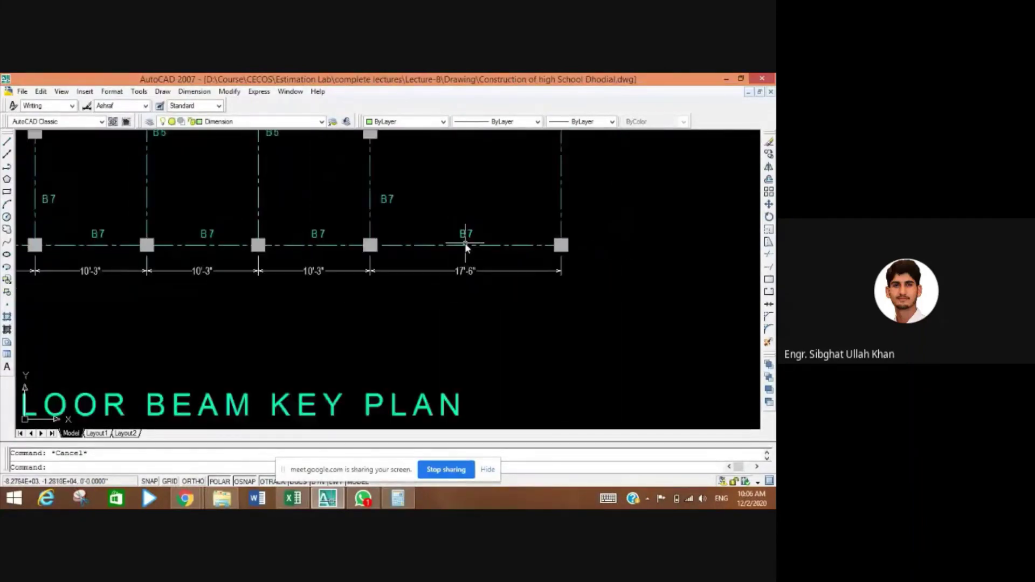
{"action": "left_click_drag", "start_coordinate": [458, 197], "coordinate": [435, 263]}
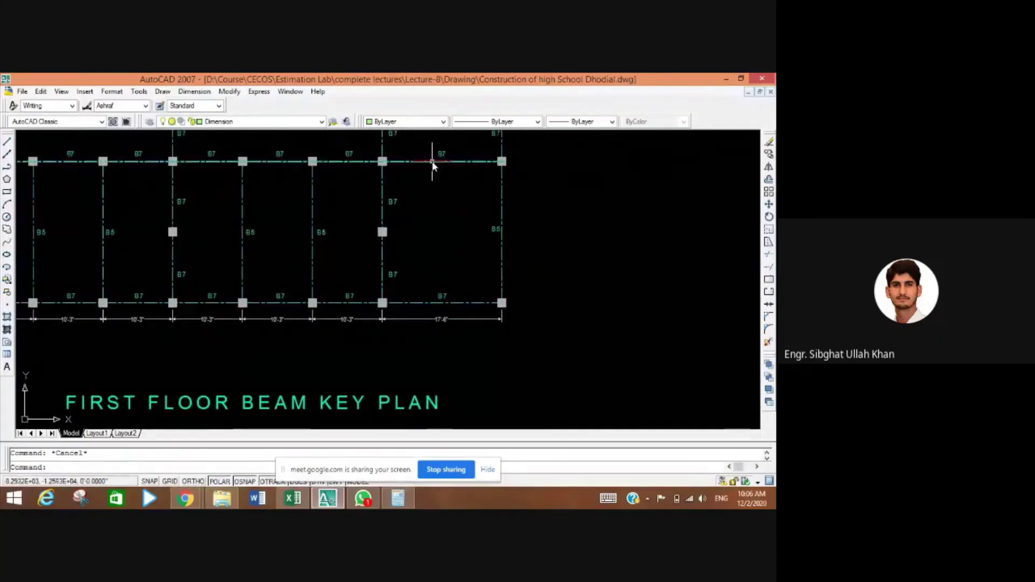
{"action": "scroll", "coordinate": [433, 161], "scroll_direction": "up", "scroll_amount": 2}
{"action": "scroll", "coordinate": [459, 162], "scroll_direction": "up", "scroll_amount": 2}
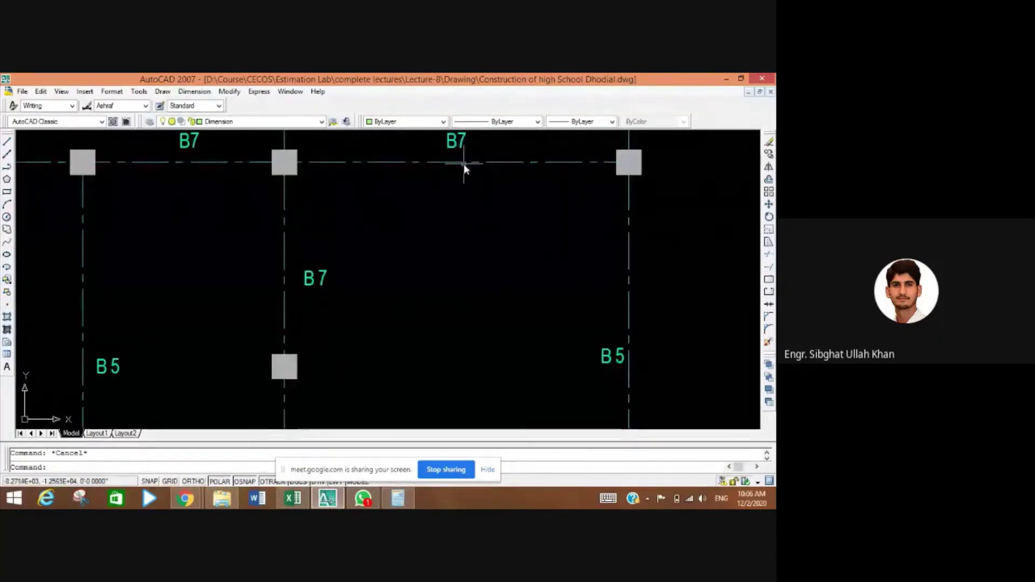
- Switch to Excel and review the number, length and width entries of B7 beam row 11.e
{"action": "left_click", "coordinate": [292, 499]}
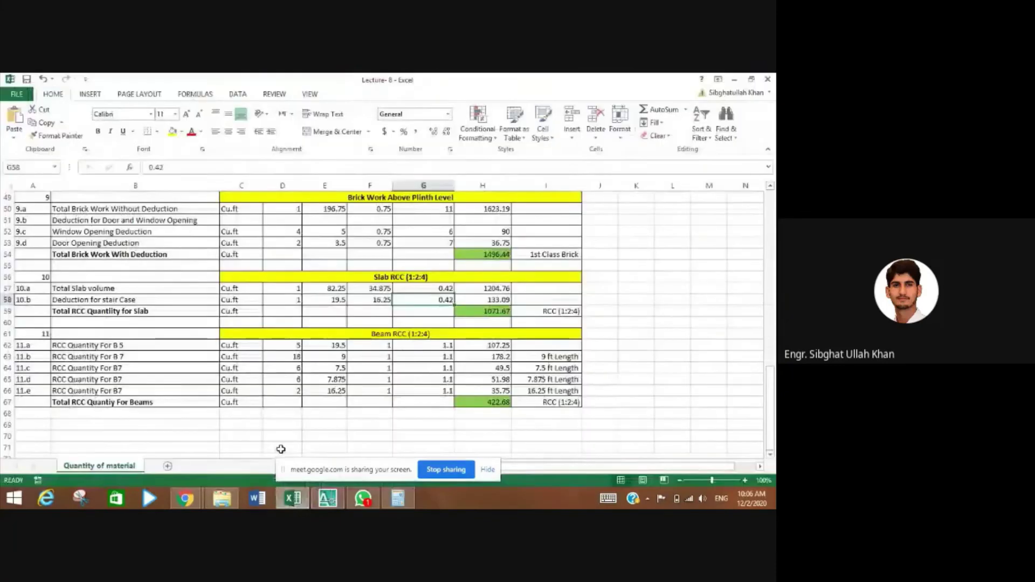
{"action": "left_click", "coordinate": [282, 393]}
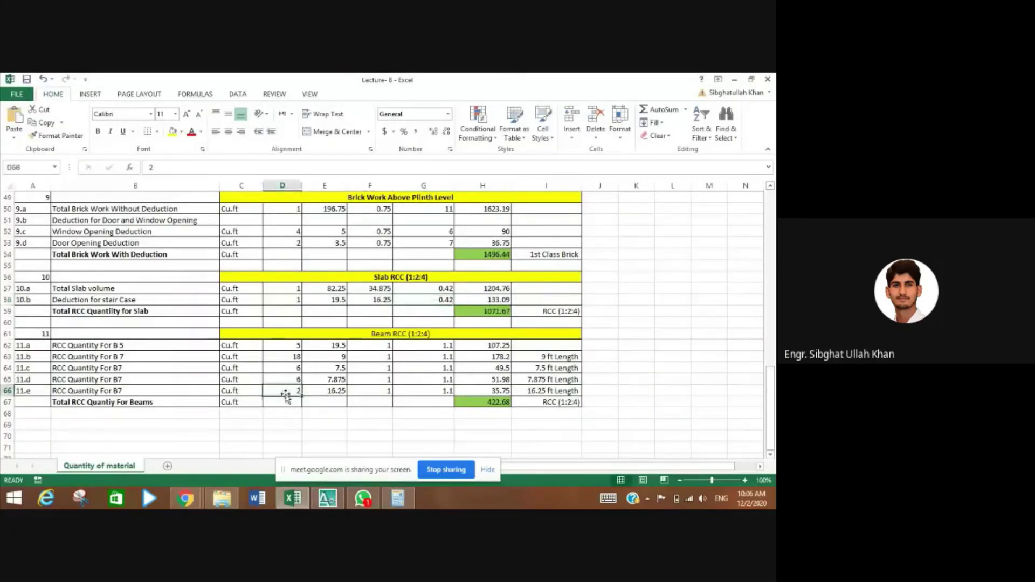
{"action": "left_click", "coordinate": [335, 393]}
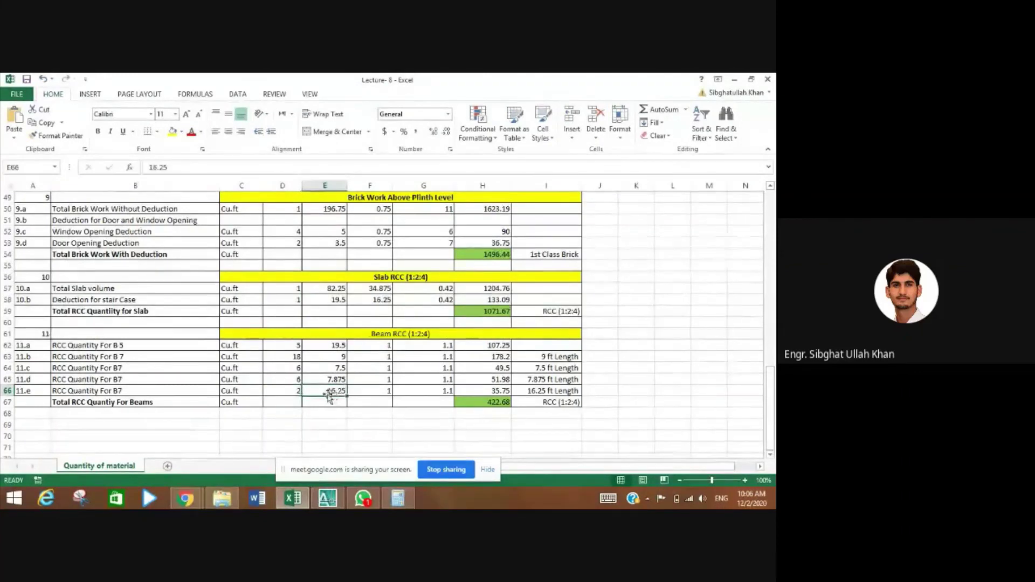
{"action": "left_click", "coordinate": [378, 392]}
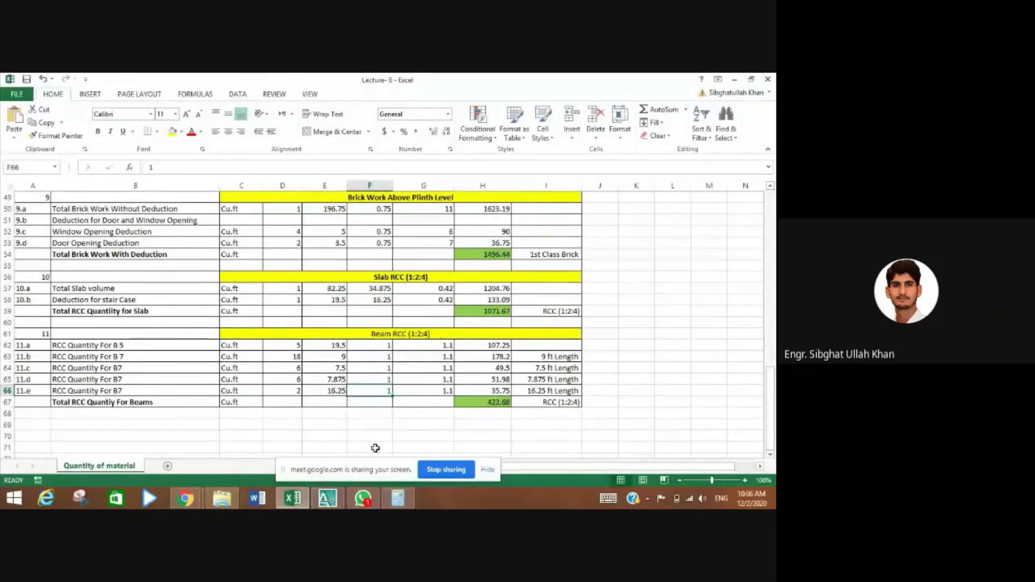
- Switch to AutoCAD and examine the width and depth dimensions of beam B7 in Section 7-7
{"action": "left_click", "coordinate": [328, 499]}
{"action": "scroll", "coordinate": [245, 298], "scroll_direction": "down", "scroll_amount": 5}
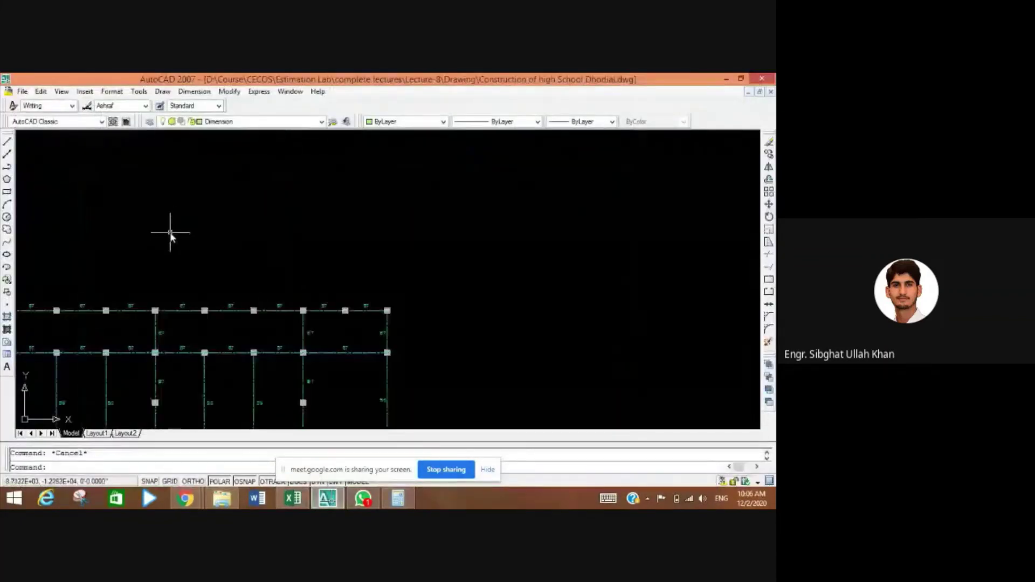
{"action": "scroll", "coordinate": [170, 233], "scroll_direction": "down", "scroll_amount": 3}
{"action": "left_click_drag", "start_coordinate": [238, 234], "coordinate": [422, 231]}
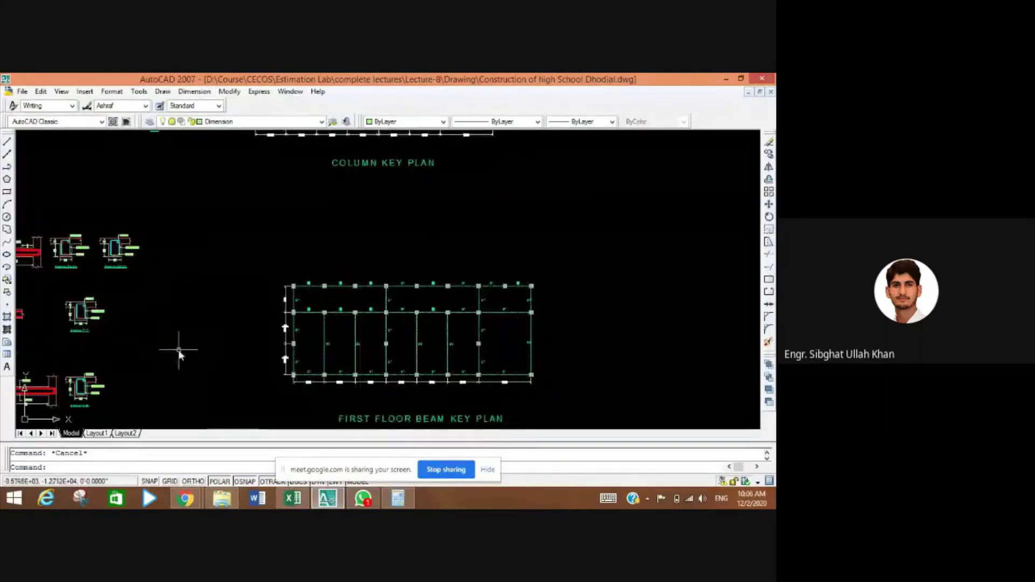
{"action": "scroll", "coordinate": [235, 330], "scroll_direction": "up", "scroll_amount": 2}
{"action": "scroll", "coordinate": [165, 313], "scroll_direction": "up", "scroll_amount": 4}
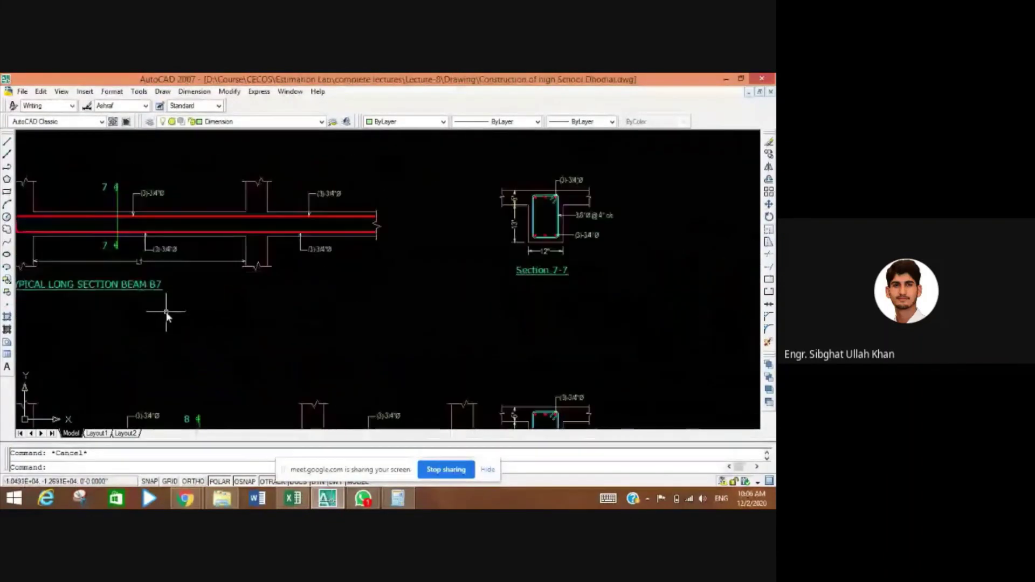
{"action": "left_click_drag", "start_coordinate": [167, 317], "coordinate": [273, 321]}
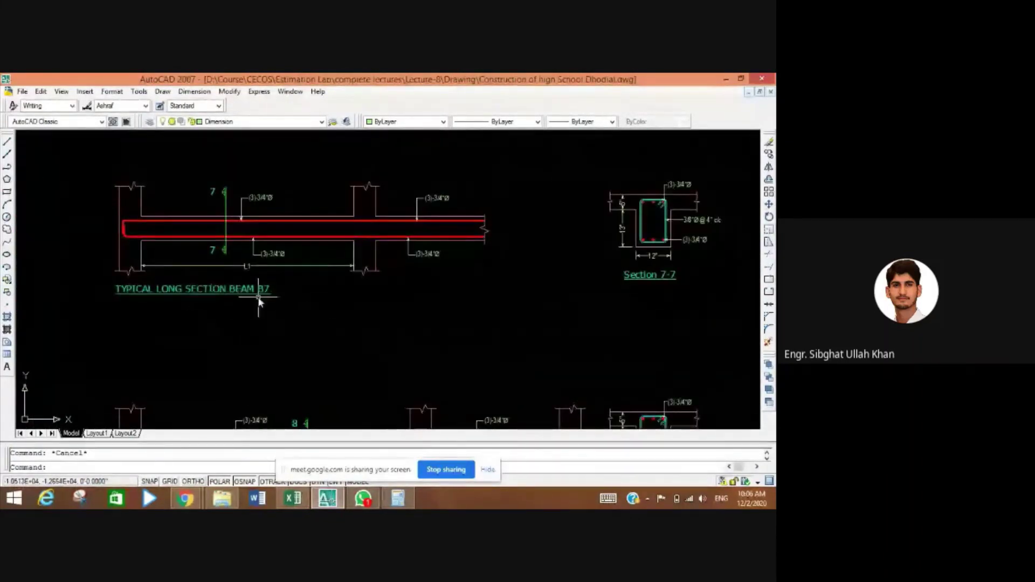
{"action": "left_click_drag", "start_coordinate": [577, 288], "coordinate": [469, 340]}
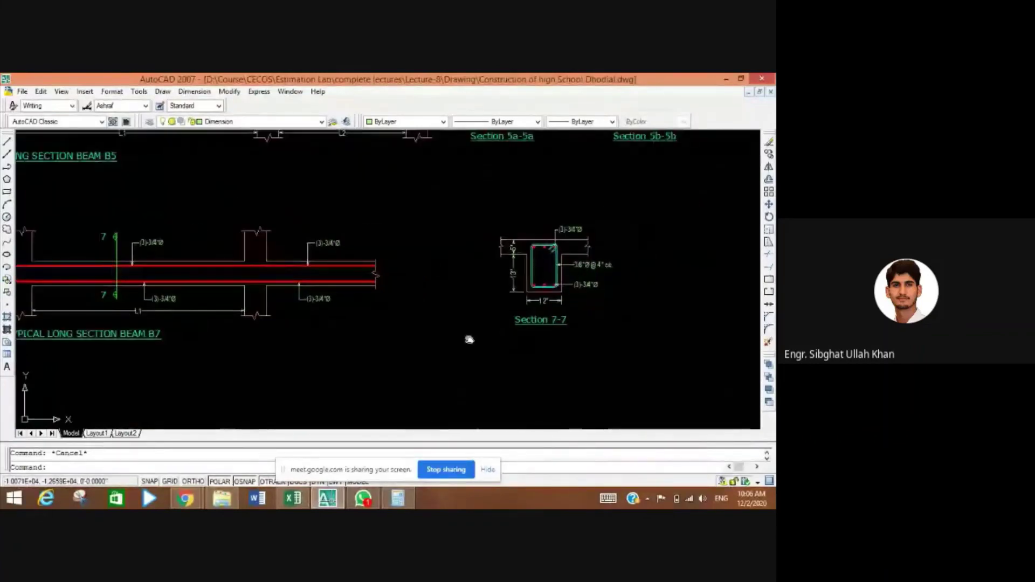
{"action": "scroll", "coordinate": [610, 316], "scroll_direction": "up", "scroll_amount": 5}
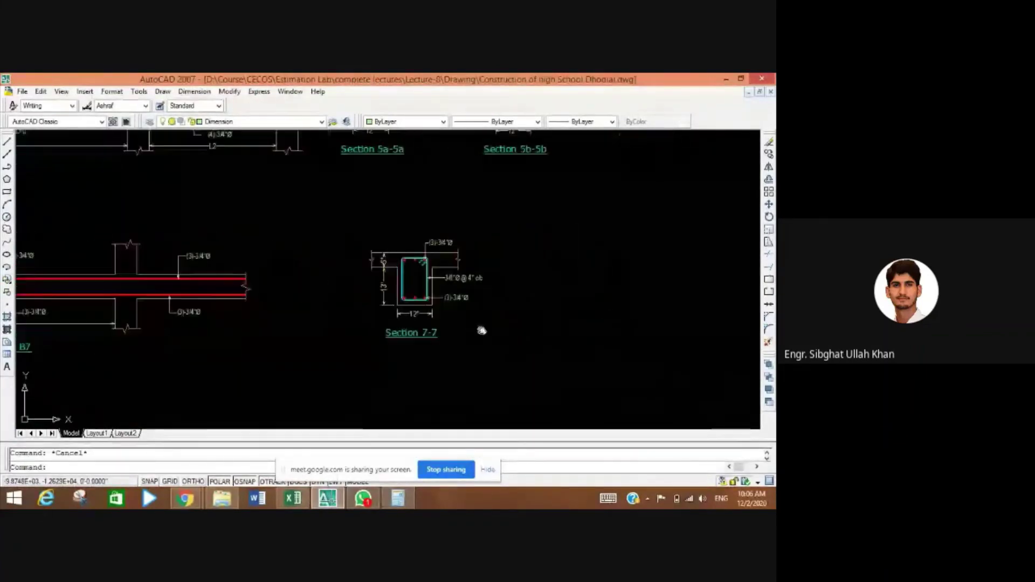
{"action": "left_click_drag", "start_coordinate": [451, 340], "coordinate": [455, 347]}
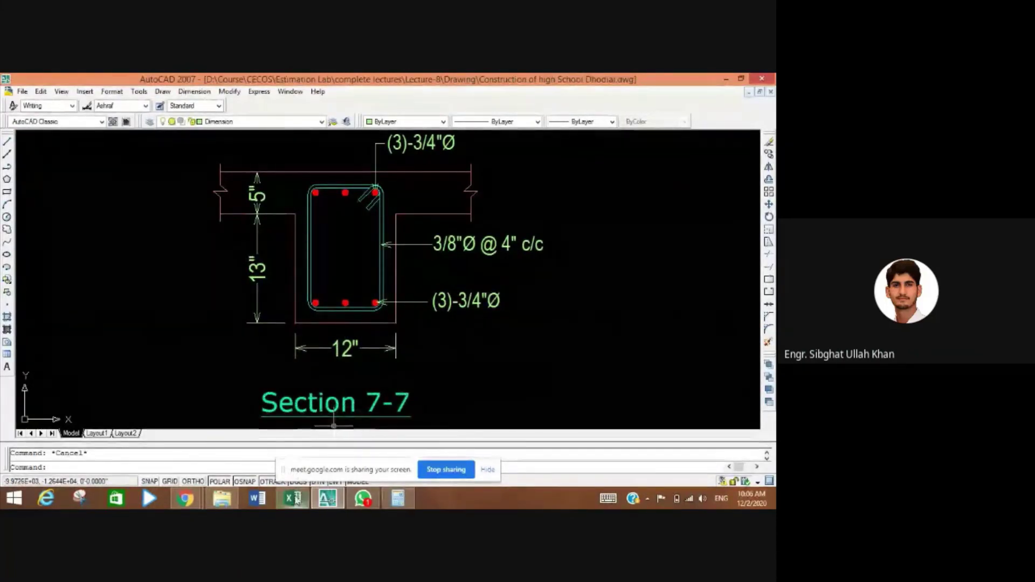
- Return to Excel and check the depth entry and the quantity formula of B7 beam row 11.e
{"action": "left_click", "coordinate": [293, 498]}
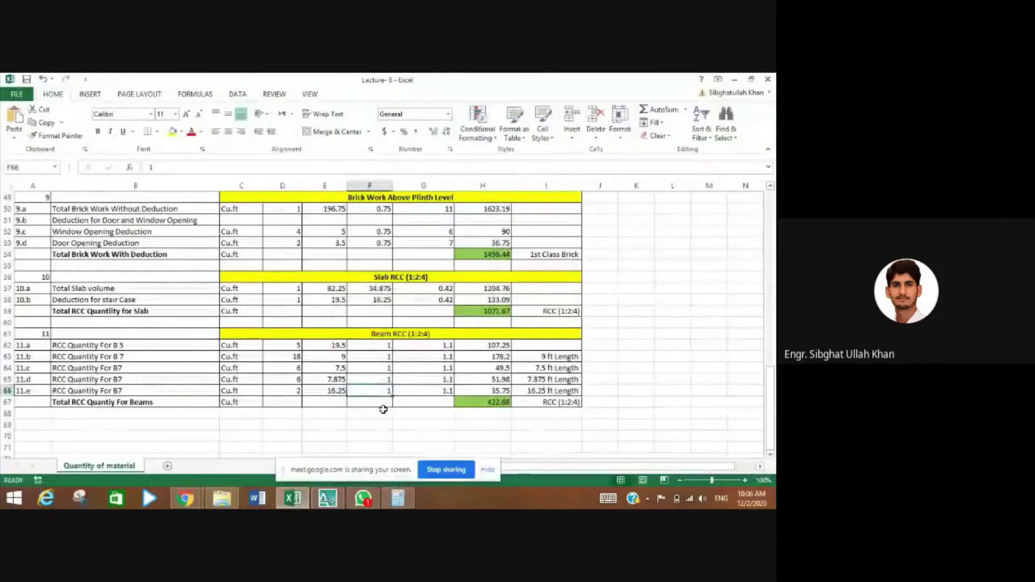
{"action": "left_click", "coordinate": [407, 392]}
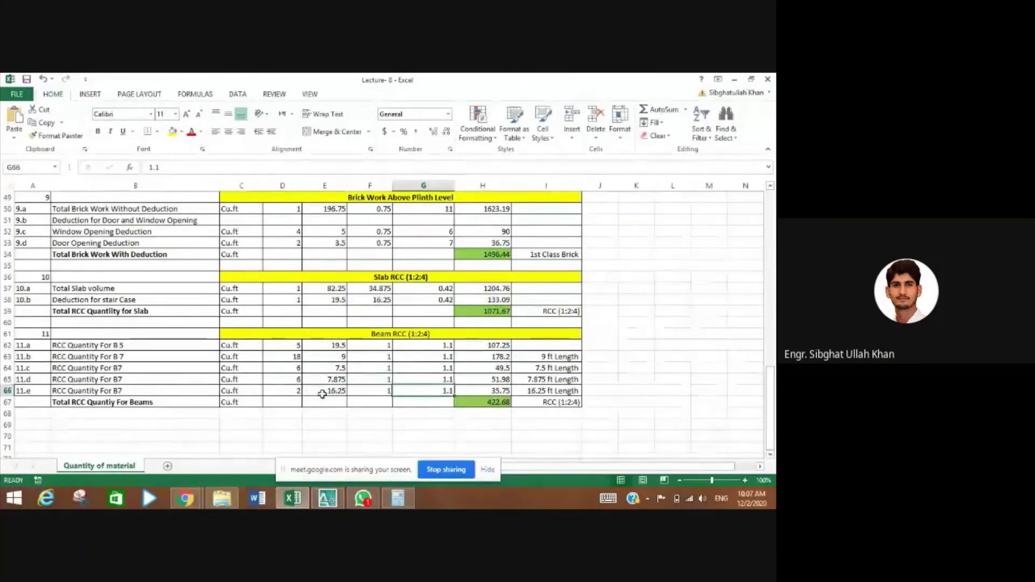
{"action": "left_click", "coordinate": [498, 392]}
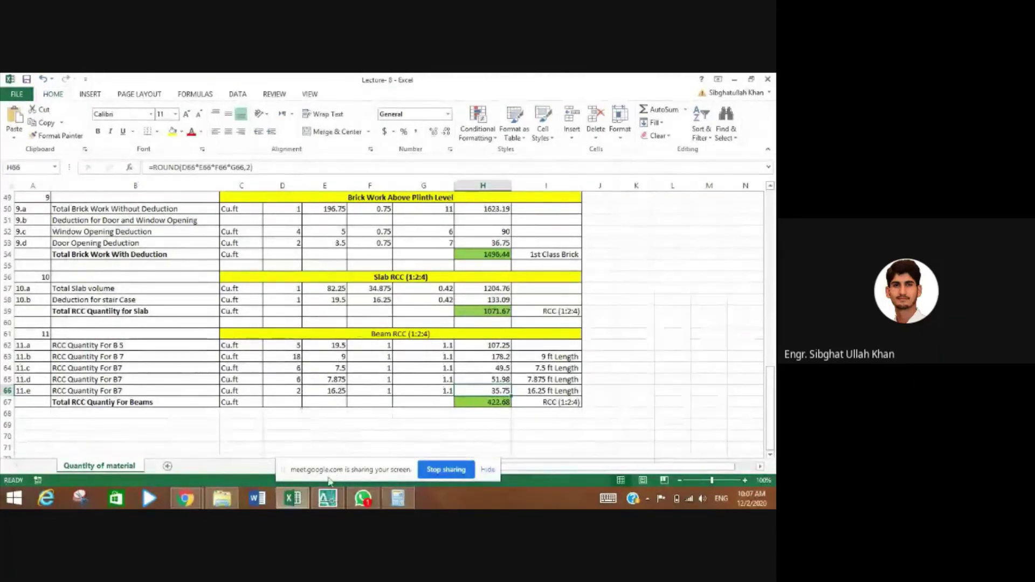
- Bring up the First Floor Beam Key Plan in AutoCAD and review its B5 and B7 beams and bay dimensions
{"action": "left_click", "coordinate": [327, 499]}
{"action": "scroll", "coordinate": [537, 347], "scroll_direction": "down", "scroll_amount": 5}
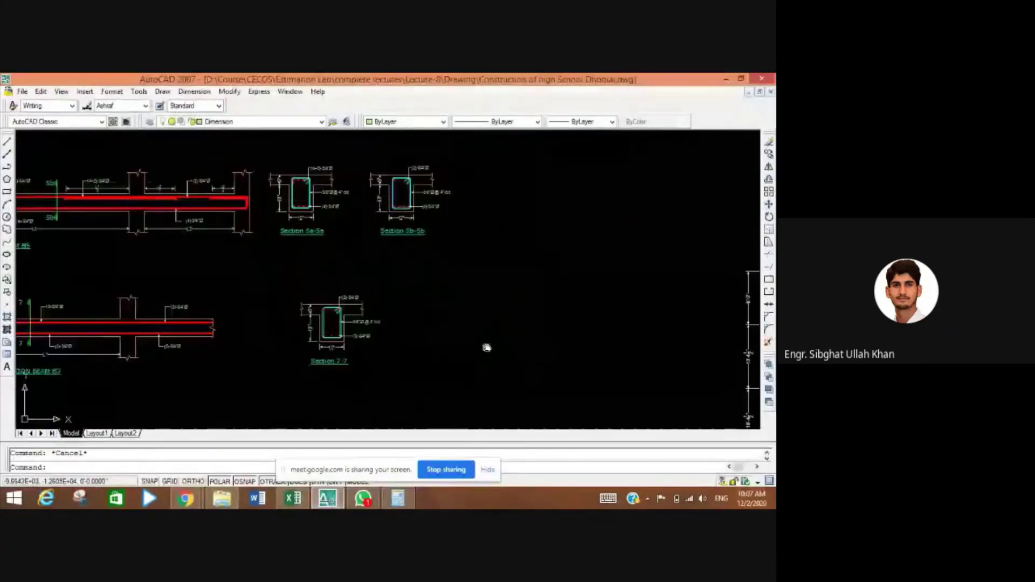
{"action": "scroll", "coordinate": [487, 348], "scroll_direction": "down", "scroll_amount": 4}
{"action": "mouse_move", "coordinate": [537, 351]}
{"action": "left_mouse_down"}
{"action": "mouse_move", "coordinate": [261, 358]}
{"action": "mouse_move", "coordinate": [407, 346]}
{"action": "mouse_move", "coordinate": [312, 303]}
{"action": "mouse_move", "coordinate": [301, 278]}
{"action": "left_mouse_up"}
{"action": "scroll", "coordinate": [292, 356], "scroll_direction": "up", "scroll_amount": 4}
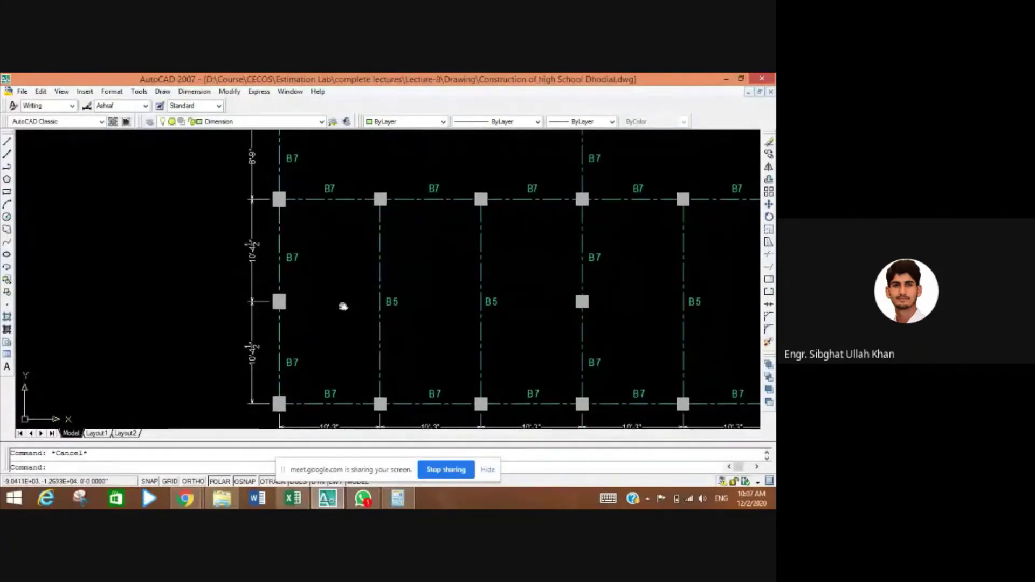
{"action": "left_click_drag", "start_coordinate": [343, 306], "coordinate": [321, 282]}
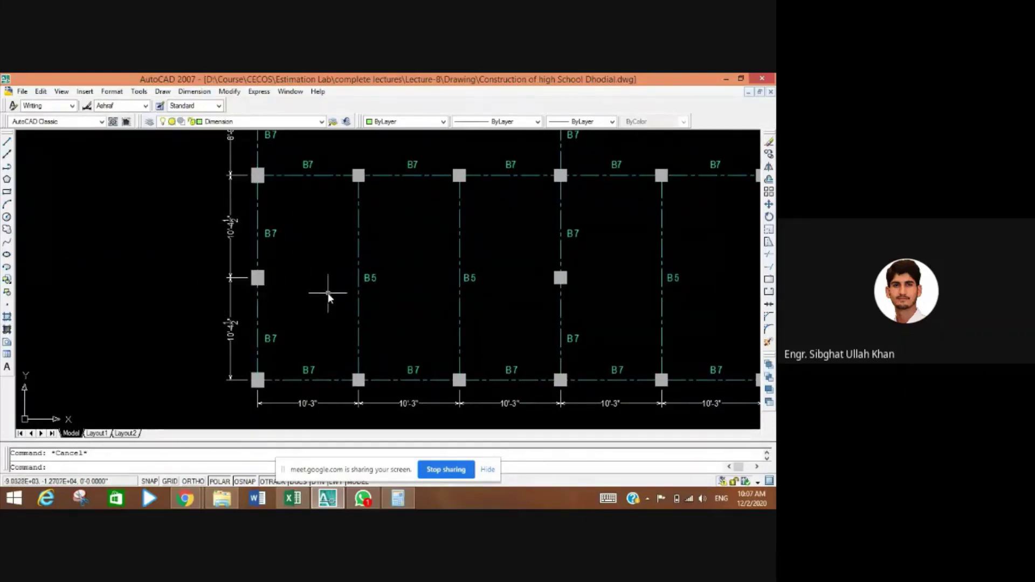
{"action": "left_click_drag", "start_coordinate": [395, 241], "coordinate": [325, 321]}
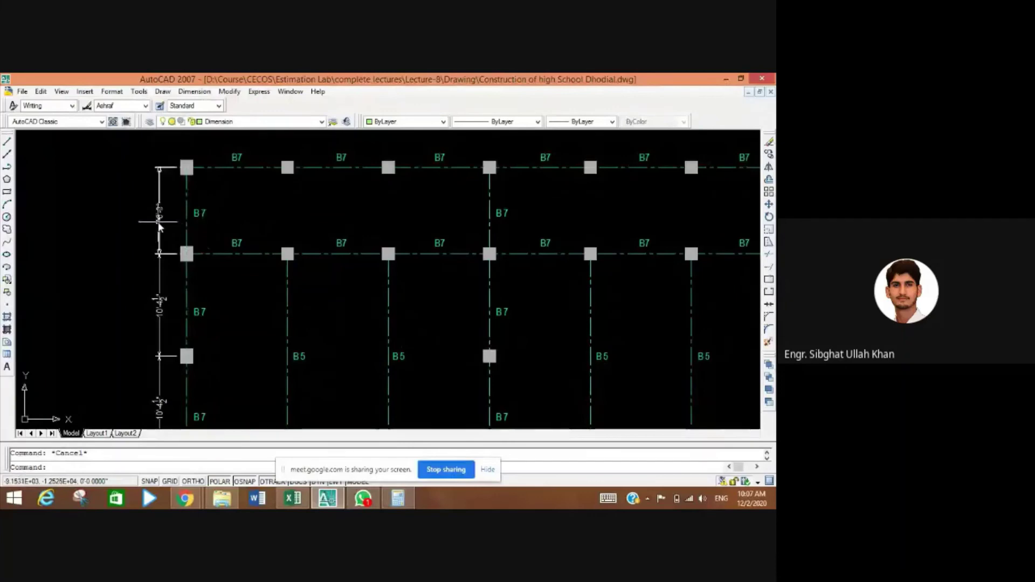
{"action": "scroll", "coordinate": [200, 222], "scroll_direction": "down", "scroll_amount": 3}
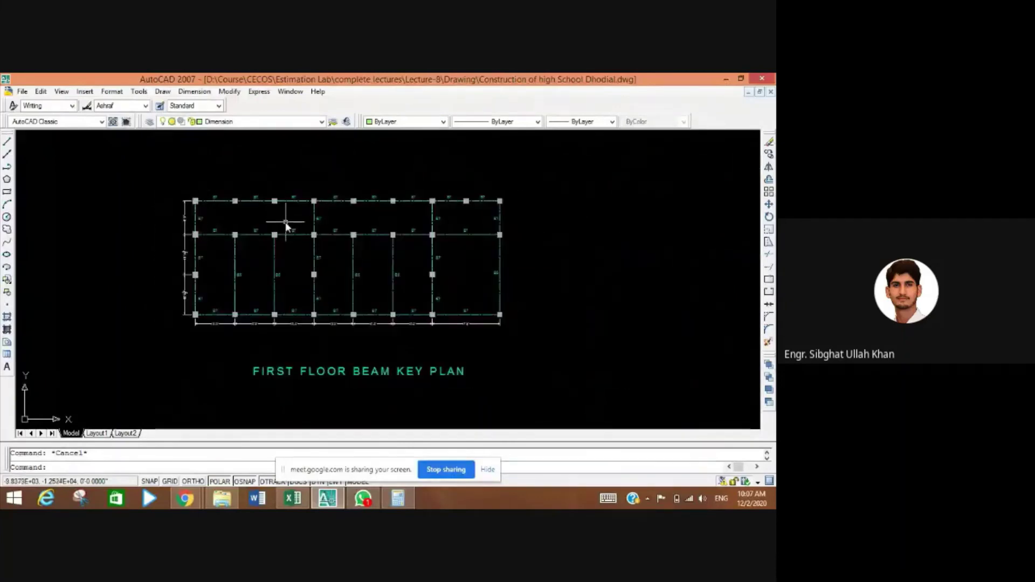
{"action": "scroll", "coordinate": [286, 219], "scroll_direction": "up", "scroll_amount": 2}
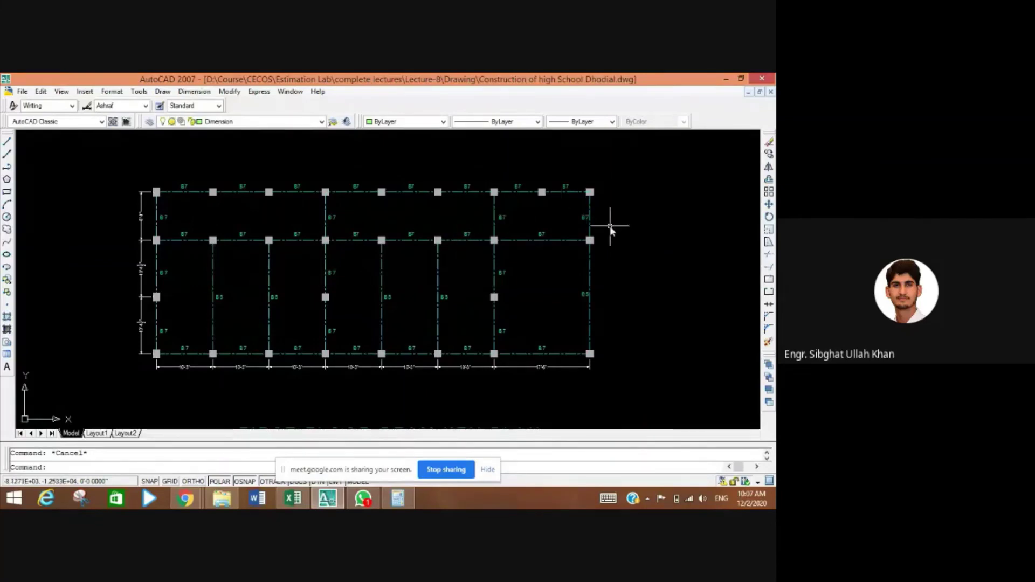
- Glance at the Beam RCC rows in Excel, then bring up the Ground Floor Plan in AutoCAD
{"action": "left_click", "coordinate": [294, 506]}
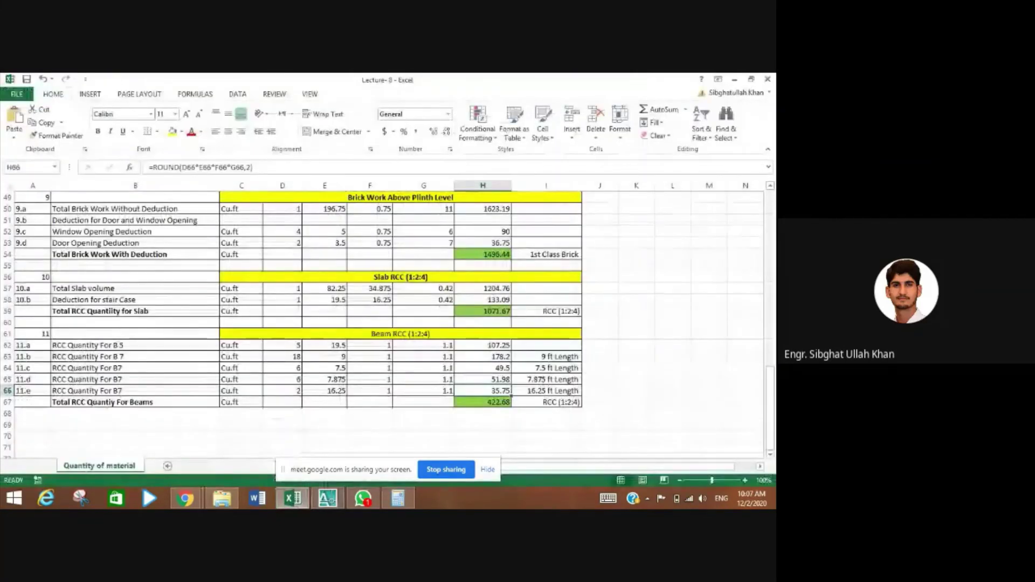
{"action": "left_click", "coordinate": [327, 499]}
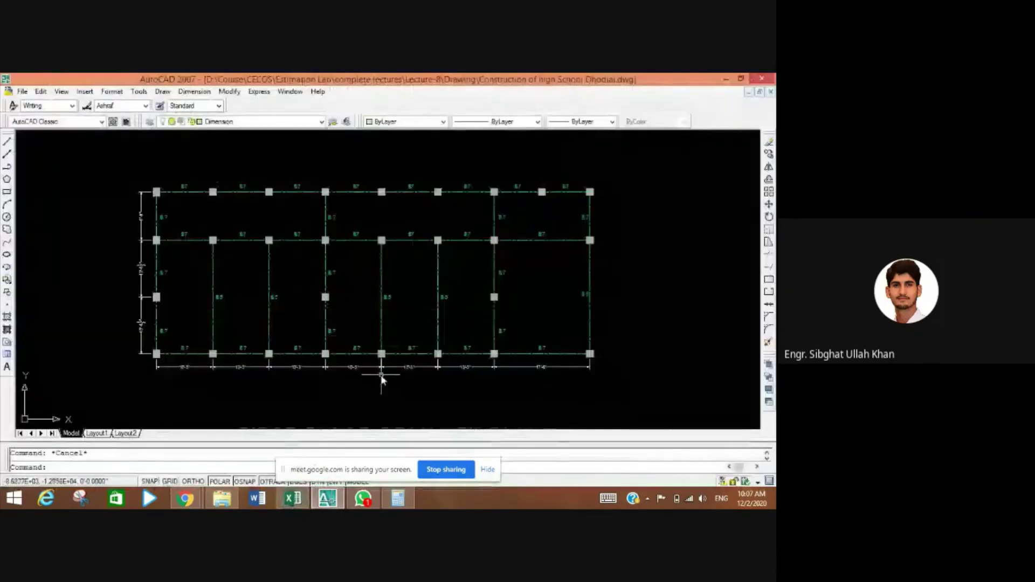
{"action": "scroll", "coordinate": [400, 347], "scroll_direction": "down", "scroll_amount": 2}
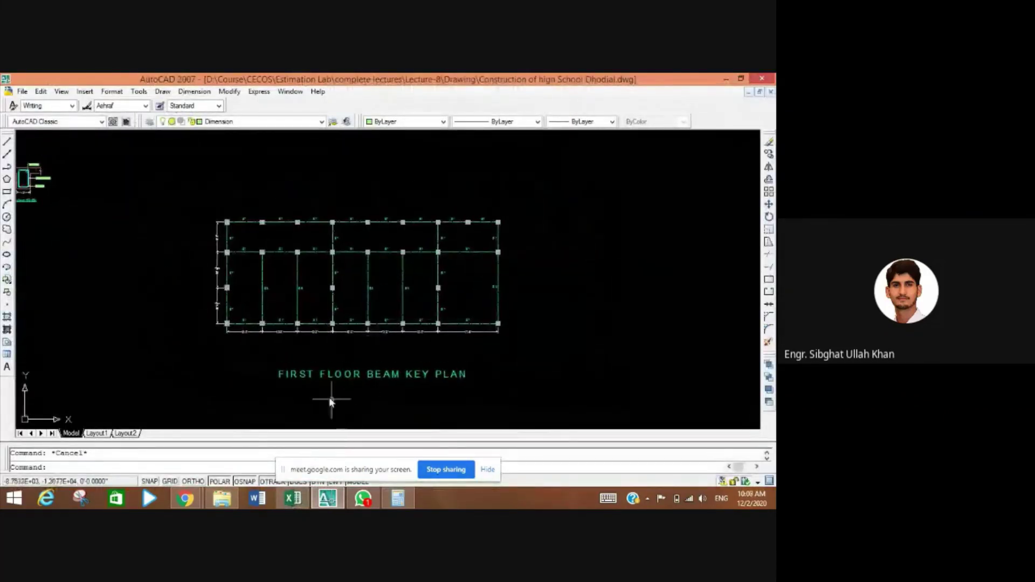
{"action": "mouse_move", "coordinate": [345, 407]}
{"action": "left_mouse_down"}
{"action": "mouse_move", "coordinate": [347, 358]}
{"action": "mouse_move", "coordinate": [335, 331]}
{"action": "left_mouse_up"}
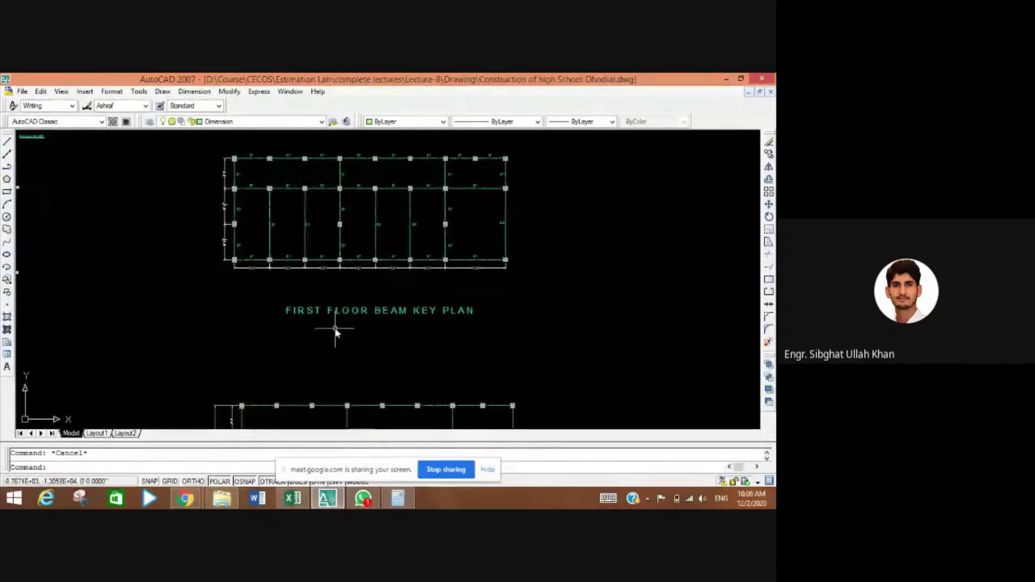
{"action": "mouse_move", "coordinate": [346, 426]}
{"action": "left_mouse_down"}
{"action": "mouse_move", "coordinate": [347, 363]}
{"action": "mouse_move", "coordinate": [342, 386]}
{"action": "left_mouse_up"}
{"action": "scroll", "coordinate": [345, 377], "scroll_direction": "down", "scroll_amount": 2}
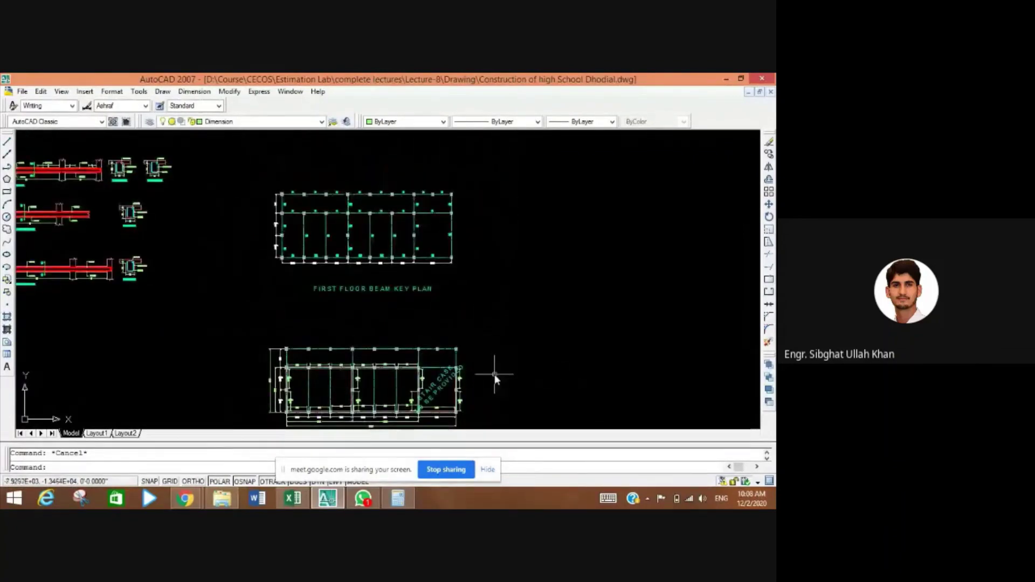
{"action": "left_click_drag", "start_coordinate": [492, 374], "coordinate": [496, 236]}
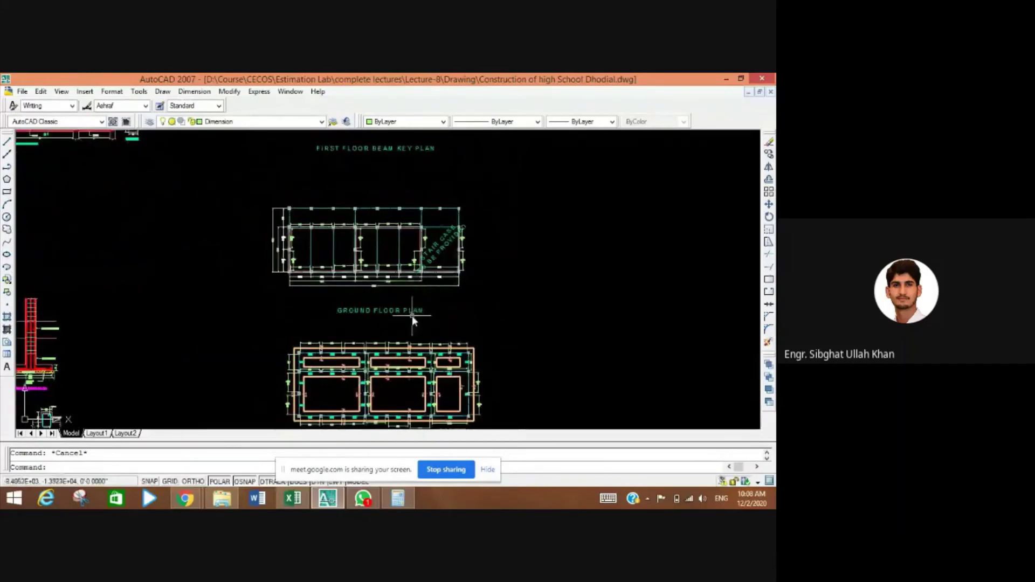
- Examine the Ground Floor Plan's bay dimensions, column spacing and clear spans, including the staircase bay
{"action": "scroll", "coordinate": [320, 295], "scroll_direction": "up", "scroll_amount": 7}
{"action": "left_click_drag", "start_coordinate": [339, 289], "coordinate": [339, 547]}
{"action": "scroll", "coordinate": [317, 293], "scroll_direction": "down", "scroll_amount": 2}
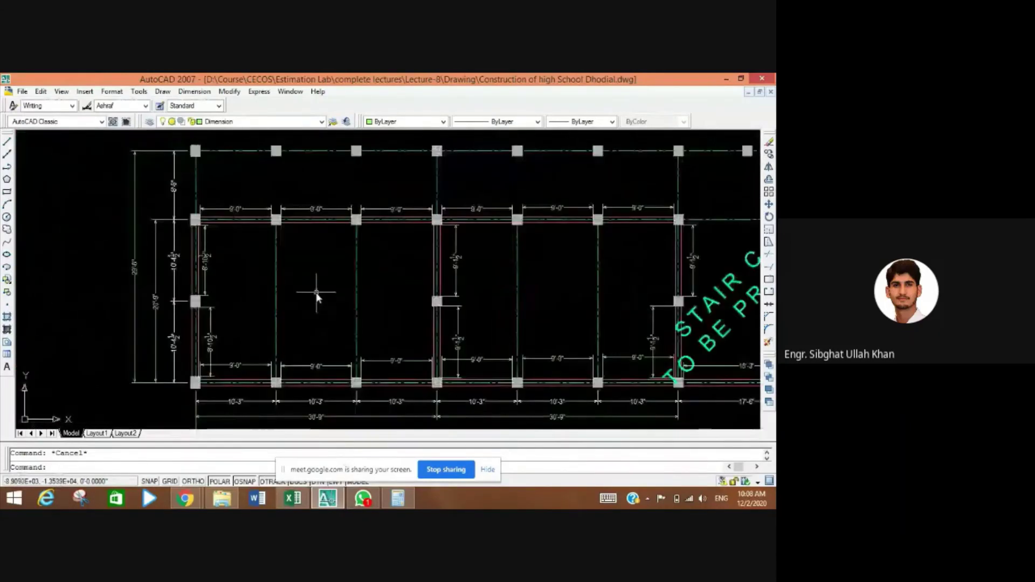
{"action": "left_click_drag", "start_coordinate": [316, 294], "coordinate": [289, 369]}
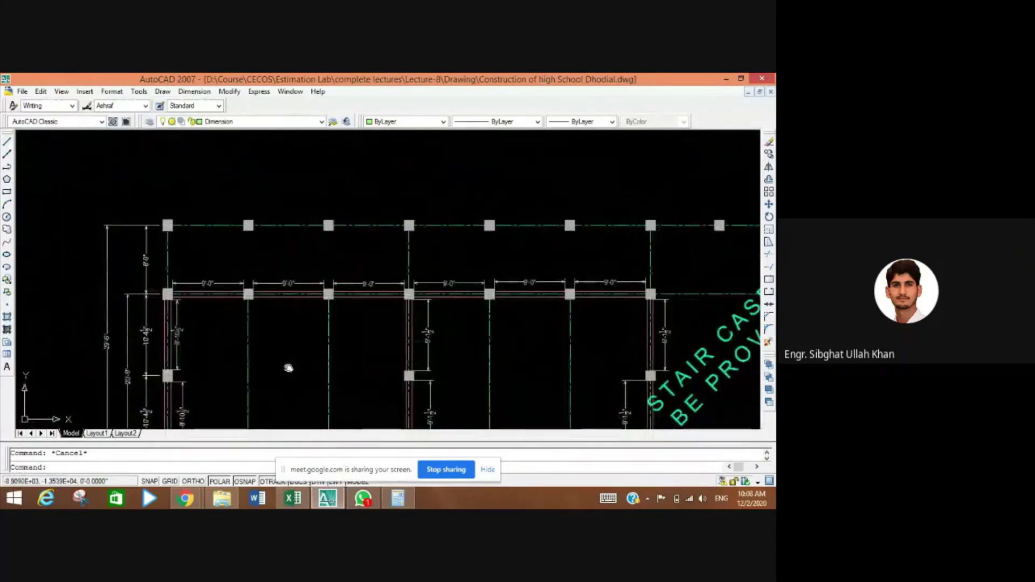
{"action": "left_click_drag", "start_coordinate": [289, 368], "coordinate": [280, 350]}
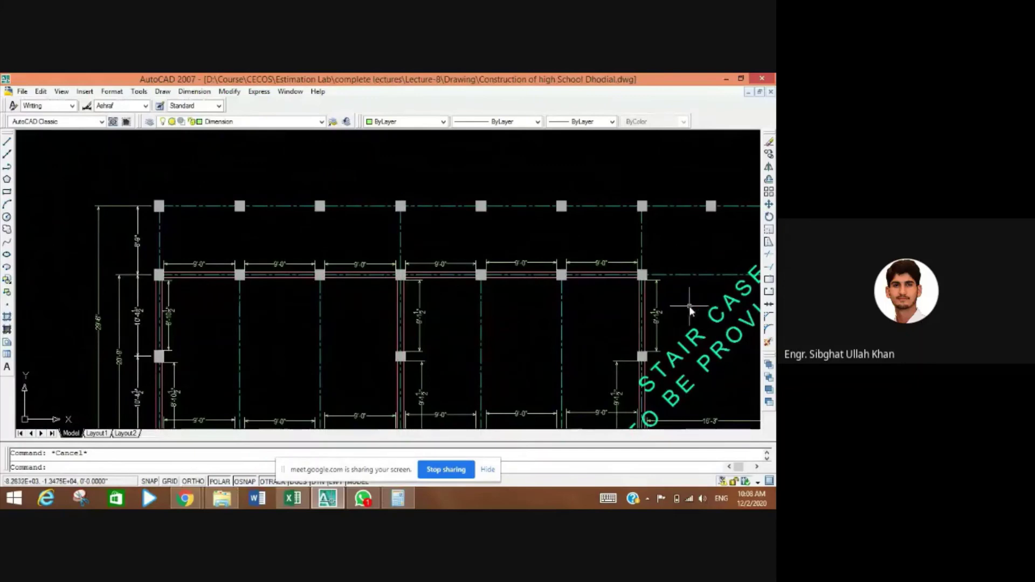
{"action": "mouse_move", "coordinate": [689, 306]}
{"action": "left_mouse_down"}
{"action": "mouse_move", "coordinate": [613, 324]}
{"action": "mouse_move", "coordinate": [335, 329]}
{"action": "mouse_move", "coordinate": [376, 324]}
{"action": "left_mouse_up"}
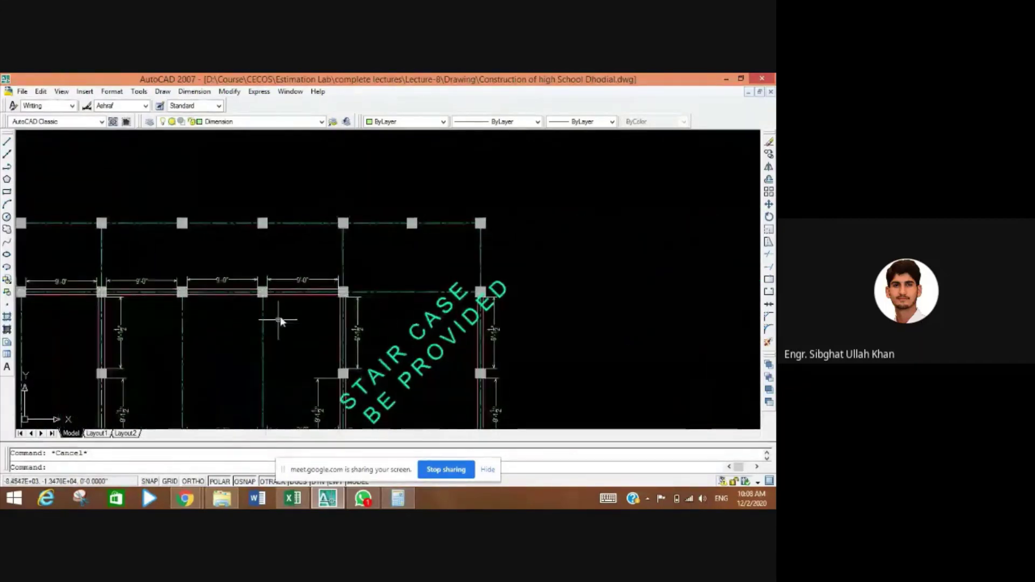
{"action": "left_click_drag", "start_coordinate": [404, 369], "coordinate": [438, 259]}
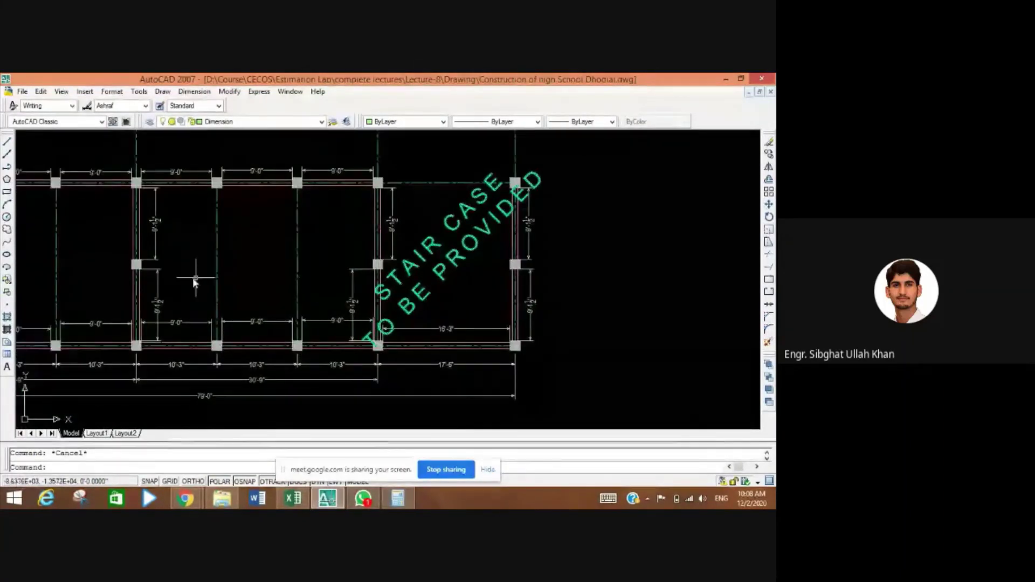
{"action": "left_click_drag", "start_coordinate": [193, 280], "coordinate": [342, 277]}
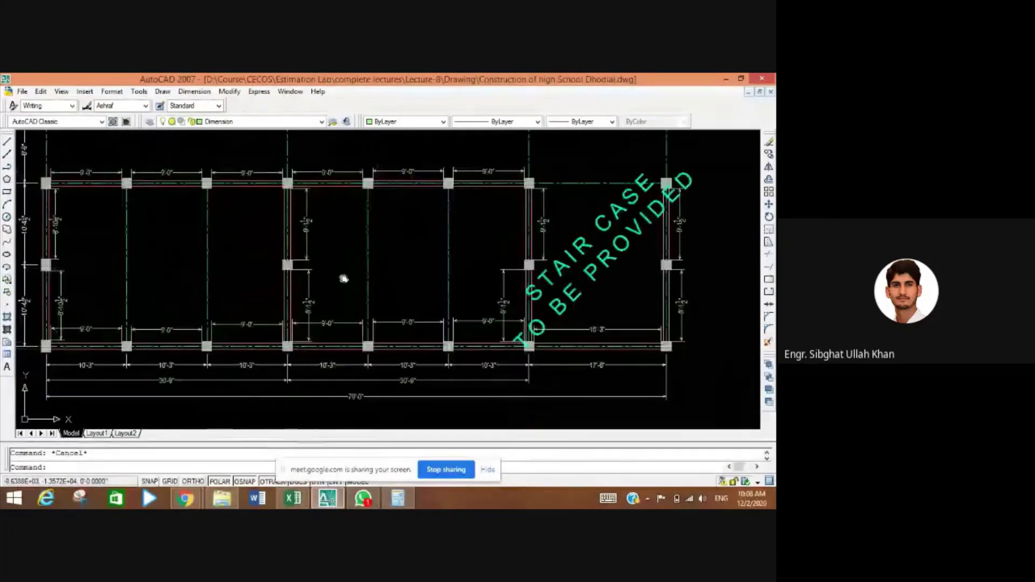
- Return to the First Floor Beam Key Plan and review the B7 beams along the verandah, side walls and staircase bay
{"action": "scroll", "coordinate": [344, 279], "scroll_direction": "down", "scroll_amount": 5}
{"action": "left_click_drag", "start_coordinate": [344, 240], "coordinate": [334, 335]}
{"action": "scroll", "coordinate": [282, 363], "scroll_direction": "up", "scroll_amount": 5}
{"action": "left_click_drag", "start_coordinate": [282, 363], "coordinate": [294, 393]}
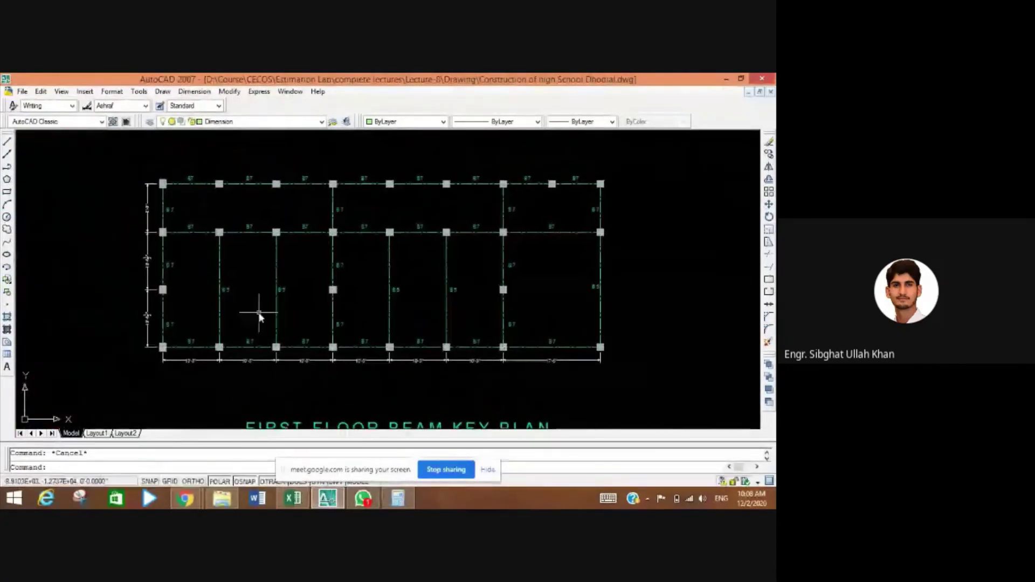
{"action": "scroll", "coordinate": [145, 239], "scroll_direction": "up", "scroll_amount": 5}
{"action": "scroll", "coordinate": [290, 269], "scroll_direction": "down", "scroll_amount": 2}
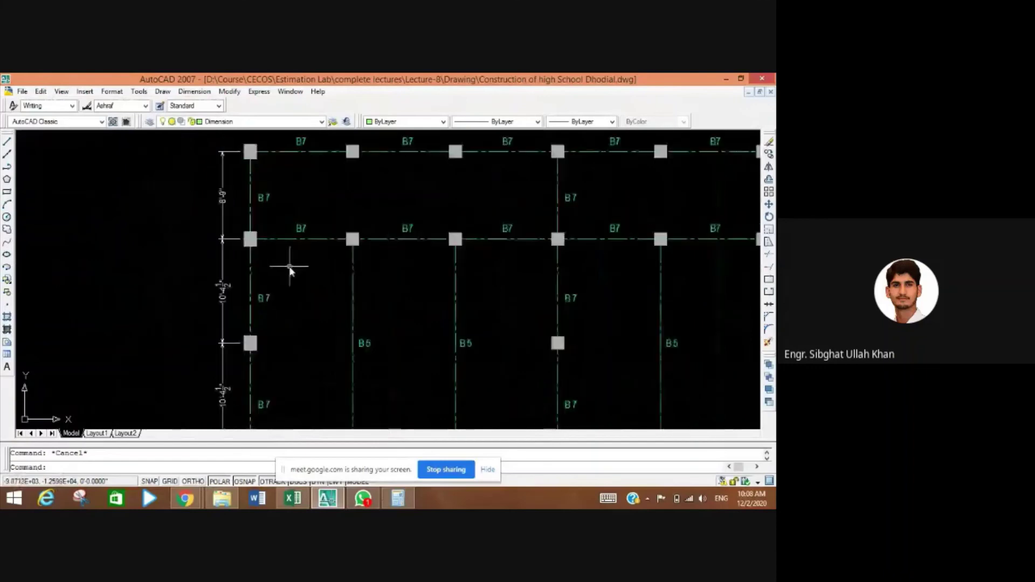
{"action": "left_click_drag", "start_coordinate": [290, 269], "coordinate": [224, 276]}
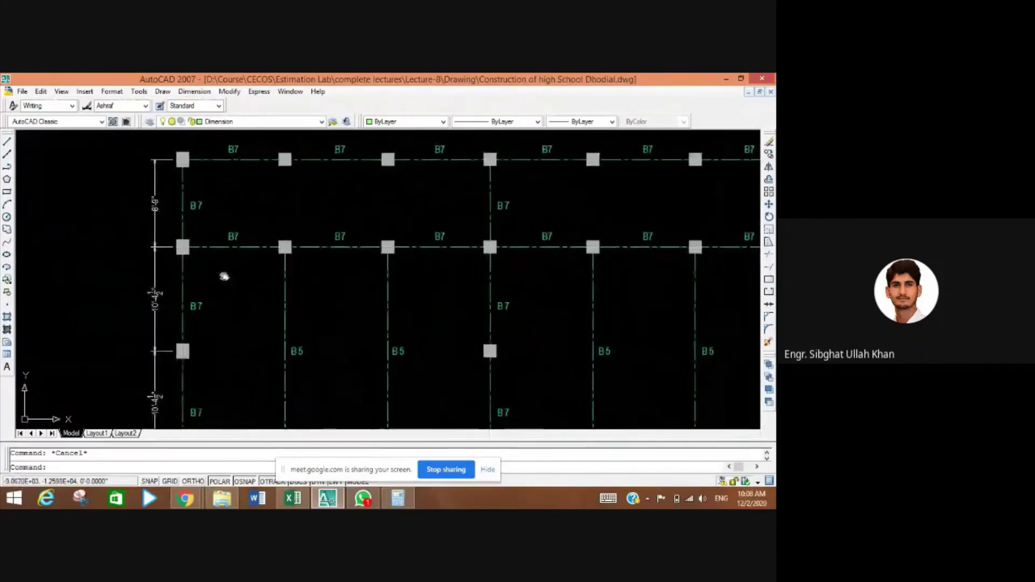
{"action": "scroll", "coordinate": [431, 261], "scroll_direction": "down", "scroll_amount": 4}
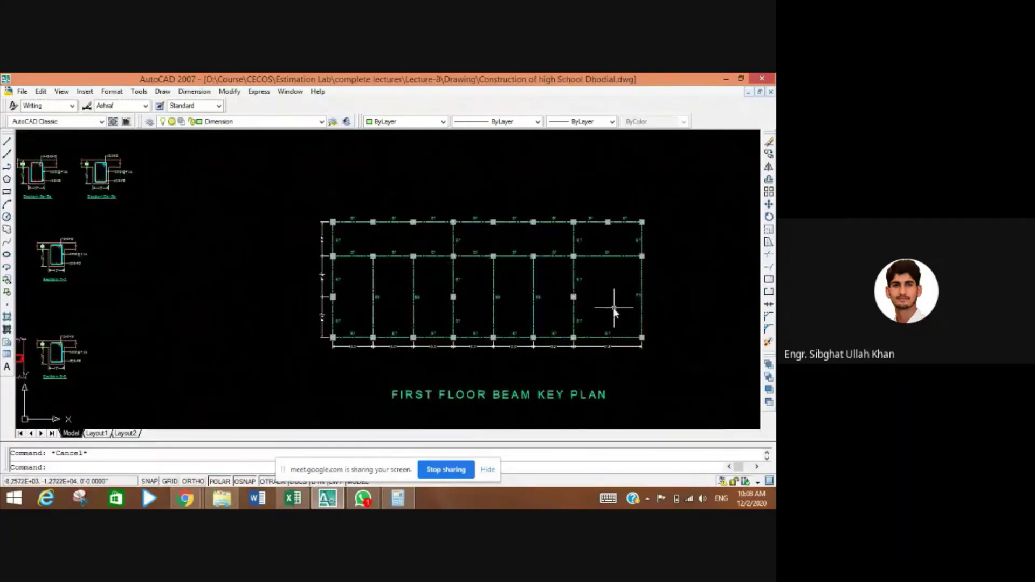
{"action": "scroll", "coordinate": [612, 237], "scroll_direction": "up", "scroll_amount": 5}
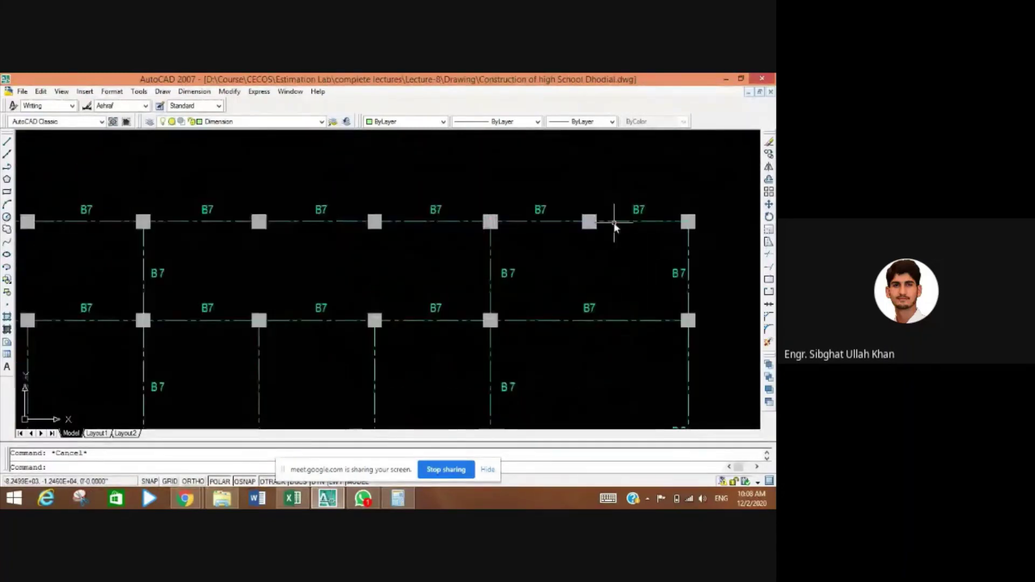
{"action": "scroll", "coordinate": [614, 224], "scroll_direction": "down", "scroll_amount": 4}
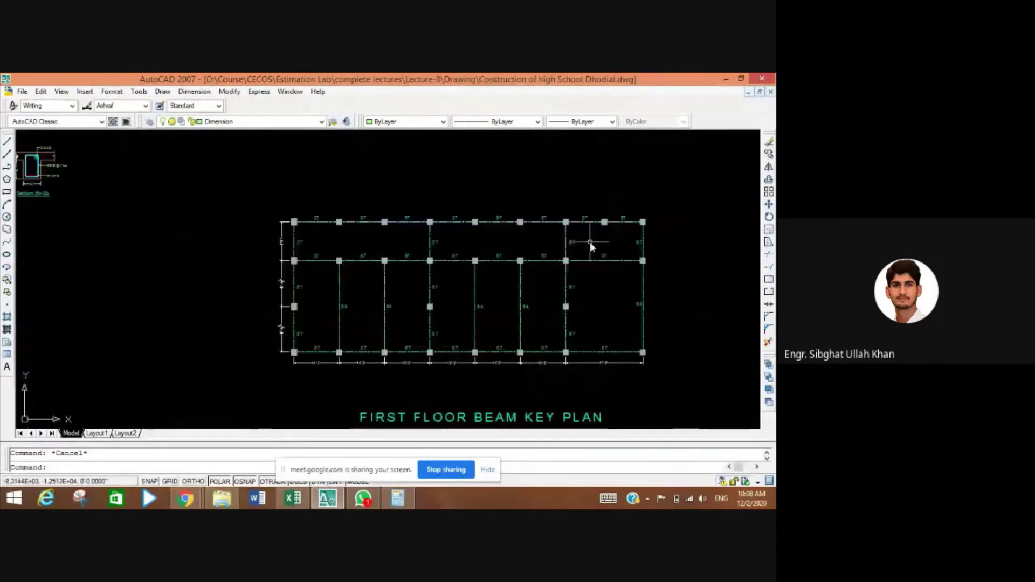
- Switch to Excel and check the B7 beam counts in rows 11.b to 11.d, the 11.b length and the beam total formula
{"action": "left_click", "coordinate": [291, 500]}
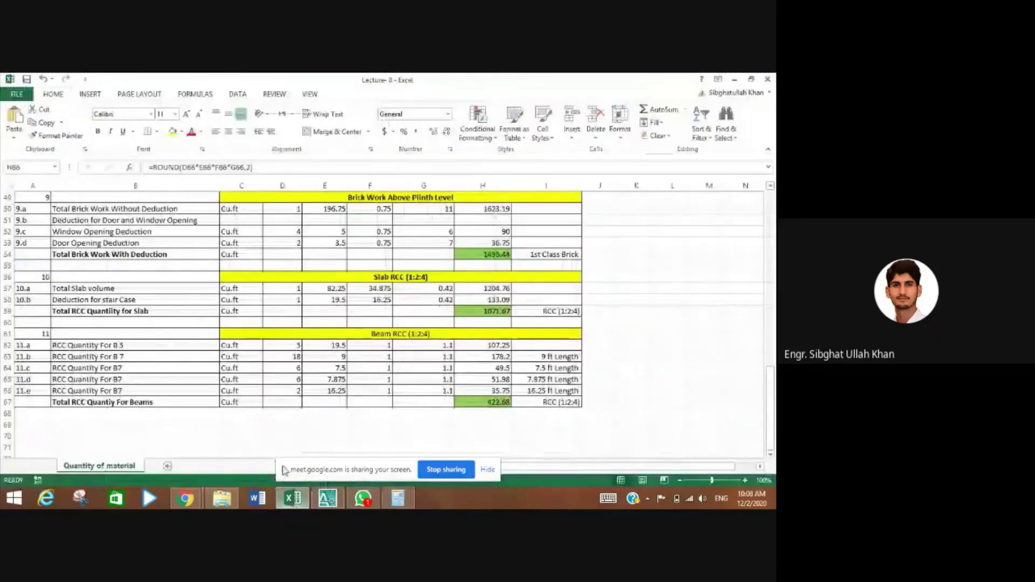
{"action": "left_click", "coordinate": [290, 377]}
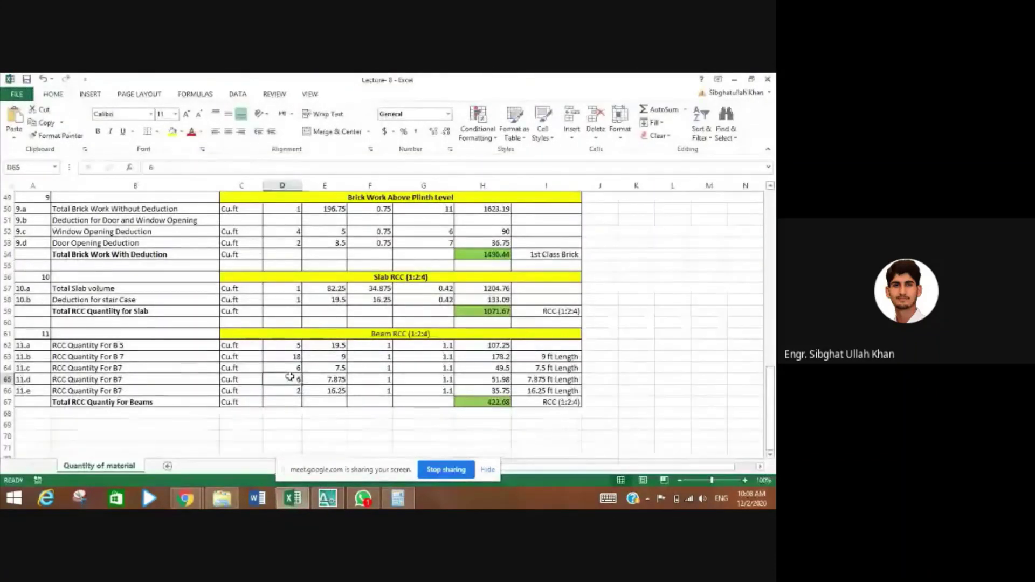
{"action": "left_click", "coordinate": [287, 369]}
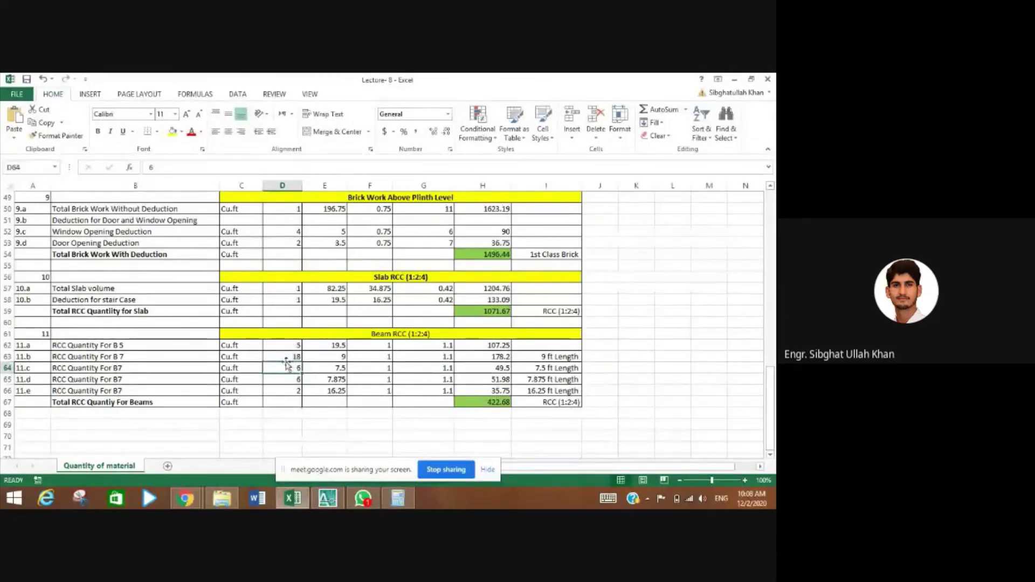
{"action": "left_click", "coordinate": [290, 356]}
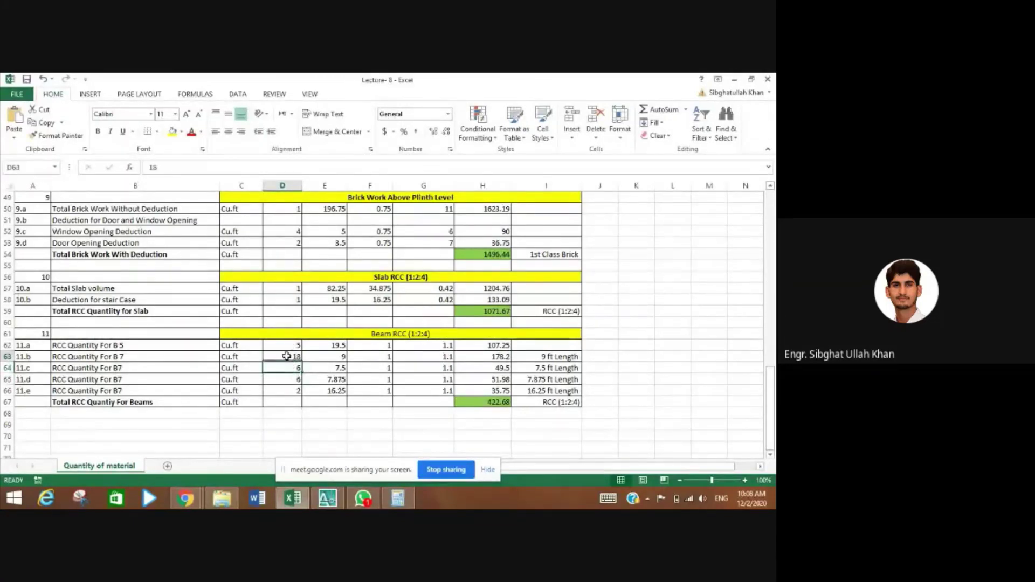
{"action": "left_click", "coordinate": [314, 356]}
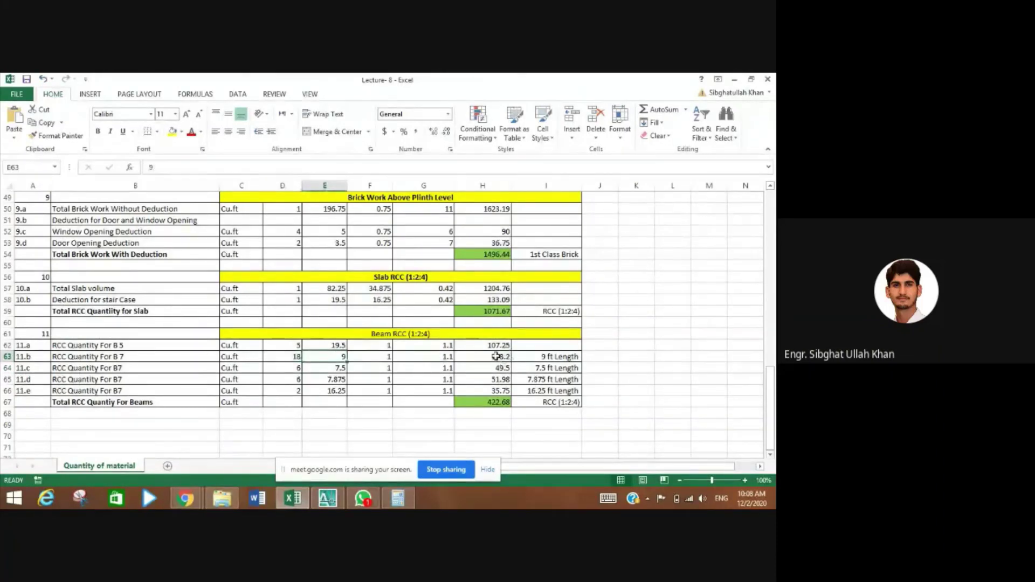
{"action": "left_click", "coordinate": [486, 405]}
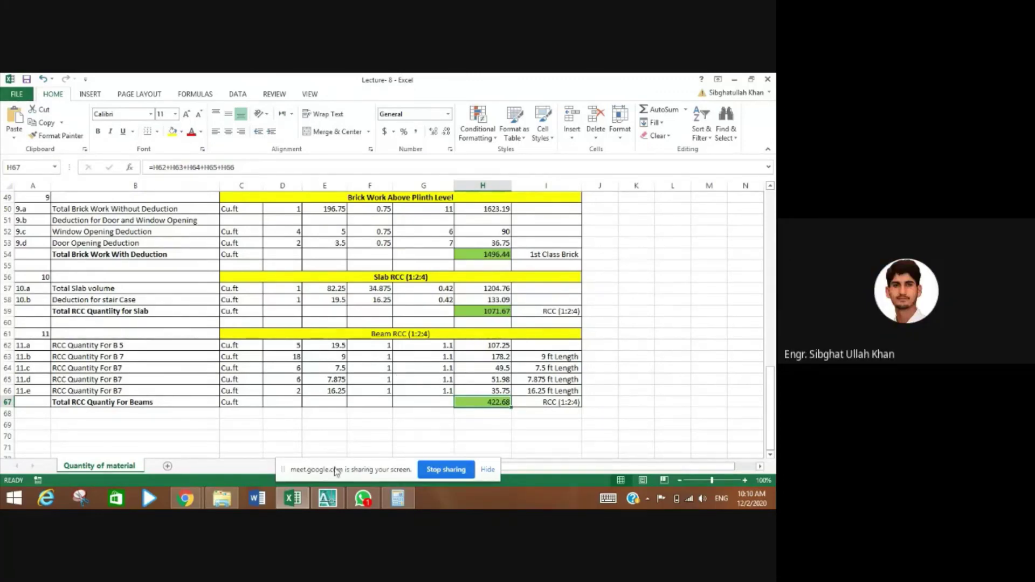
- Switch to the Google Meet call in Chrome and review the participant list from its beginning
{"action": "left_click", "coordinate": [185, 499]}
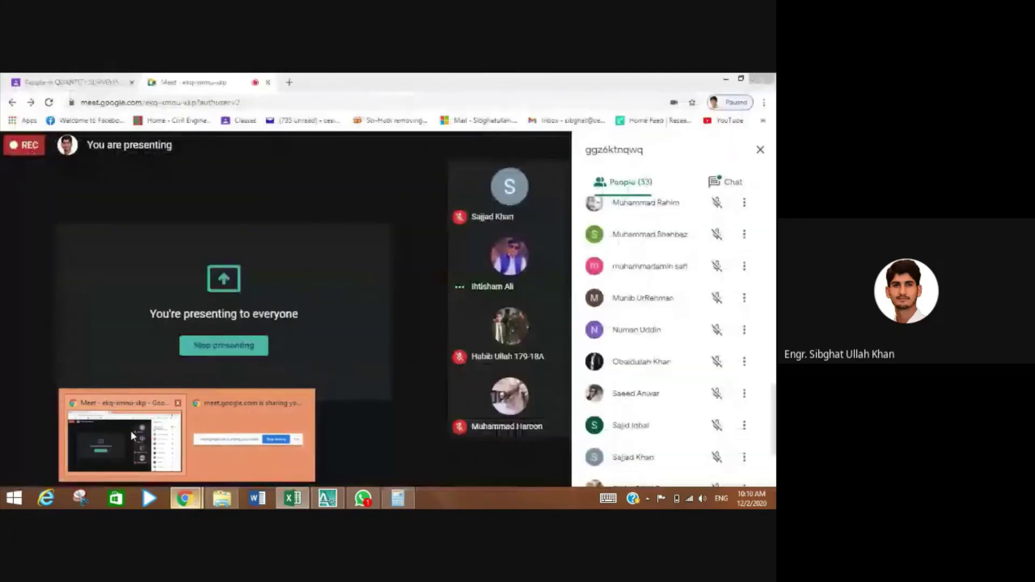
{"action": "left_click", "coordinate": [130, 431]}
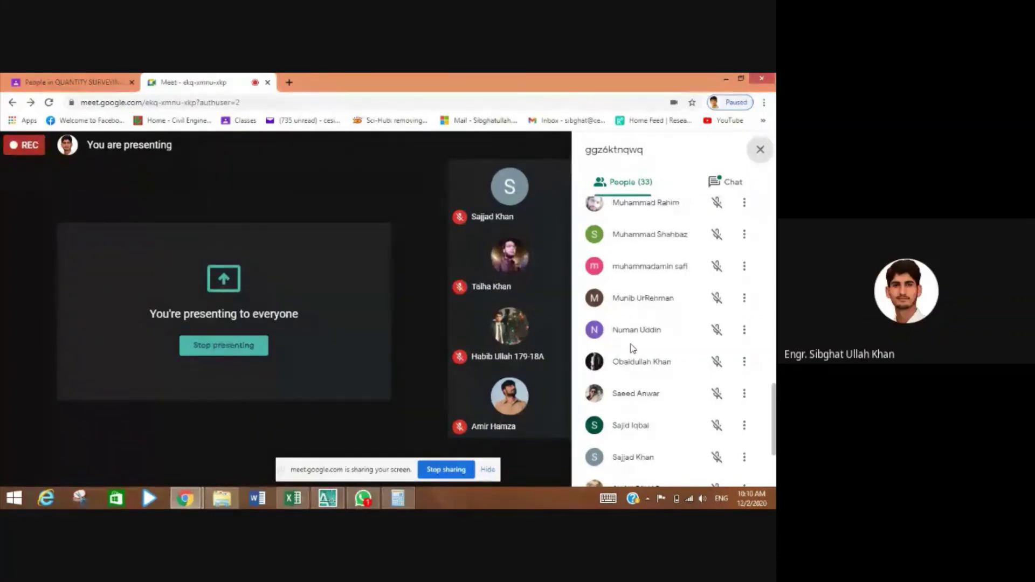
{"action": "mouse_move", "coordinate": [604, 353]}
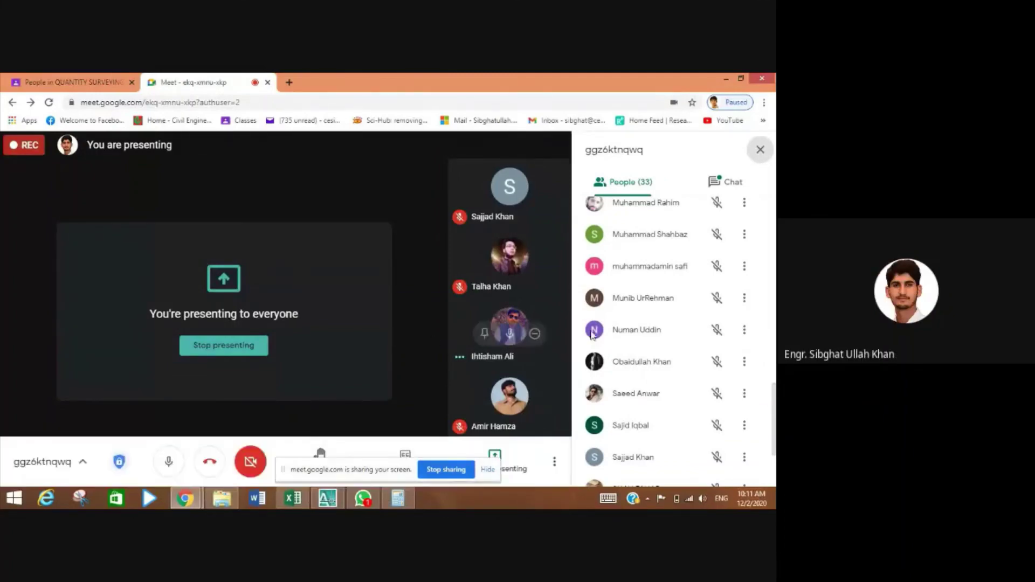
{"action": "scroll", "coordinate": [637, 335], "scroll_direction": "up", "scroll_amount": 10}
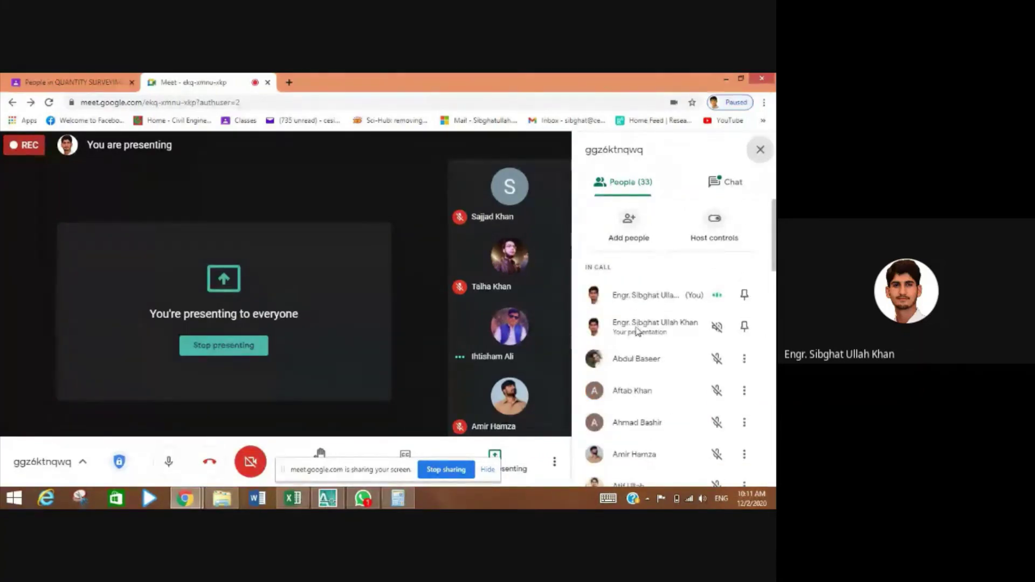
{"action": "scroll", "coordinate": [642, 328], "scroll_direction": "down", "scroll_amount": 1}
{"action": "scroll", "coordinate": [641, 327], "scroll_direction": "down", "scroll_amount": 1}
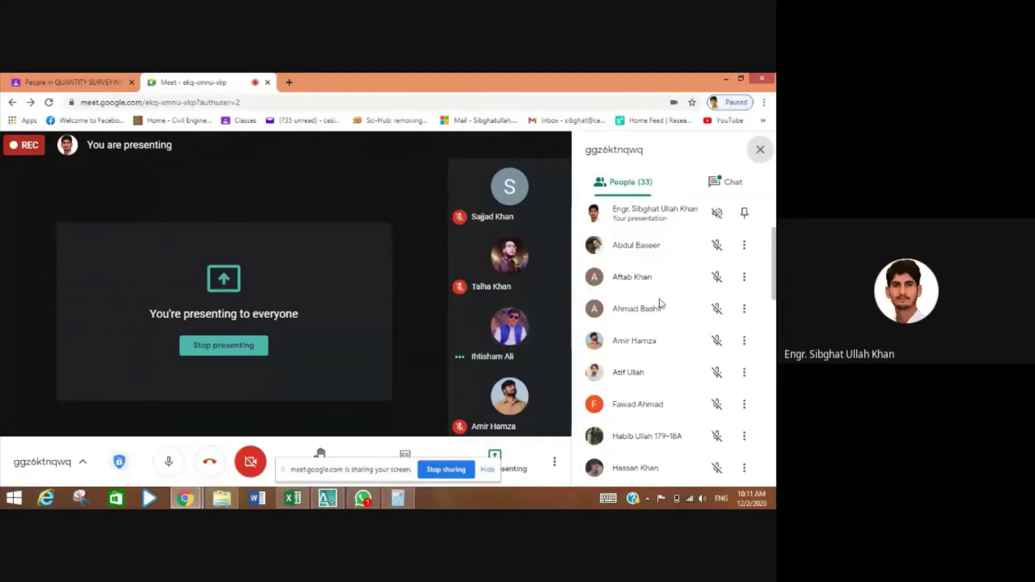
{"action": "scroll", "coordinate": [659, 300], "scroll_direction": "down", "scroll_amount": 2}
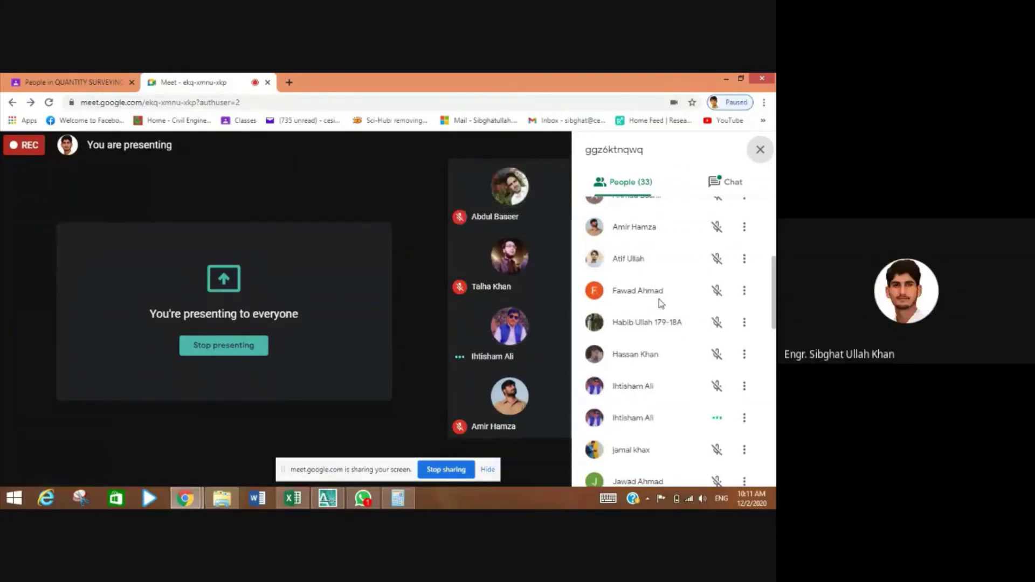
{"action": "scroll", "coordinate": [661, 304], "scroll_direction": "up", "scroll_amount": 2}
{"action": "scroll", "coordinate": [661, 304], "scroll_direction": "up", "scroll_amount": 2}
{"action": "scroll", "coordinate": [661, 303], "scroll_direction": "down", "scroll_amount": 5}
{"action": "scroll", "coordinate": [661, 304], "scroll_direction": "down", "scroll_amount": 2}
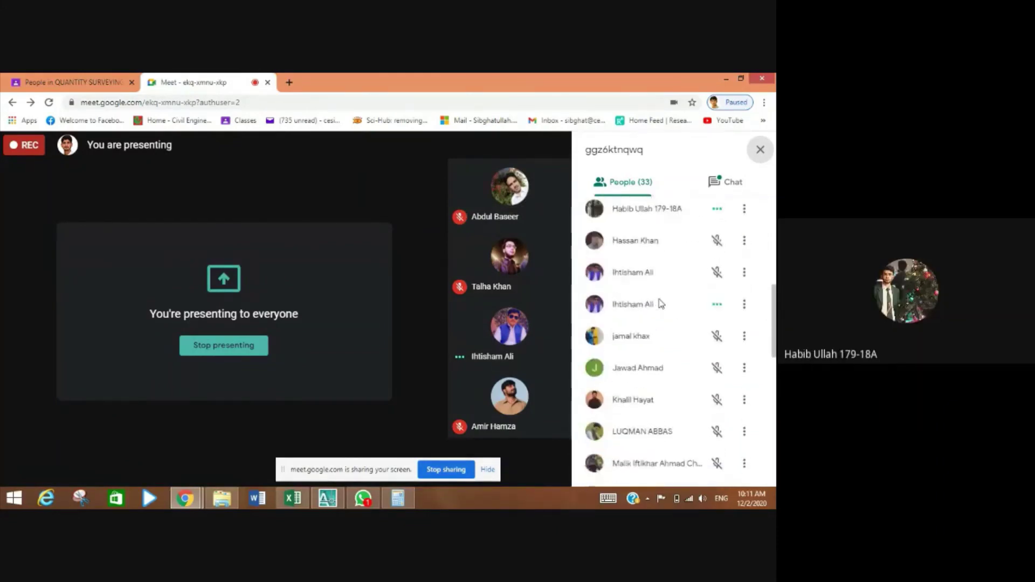
{"action": "scroll", "coordinate": [661, 304], "scroll_direction": "down", "scroll_amount": 2}
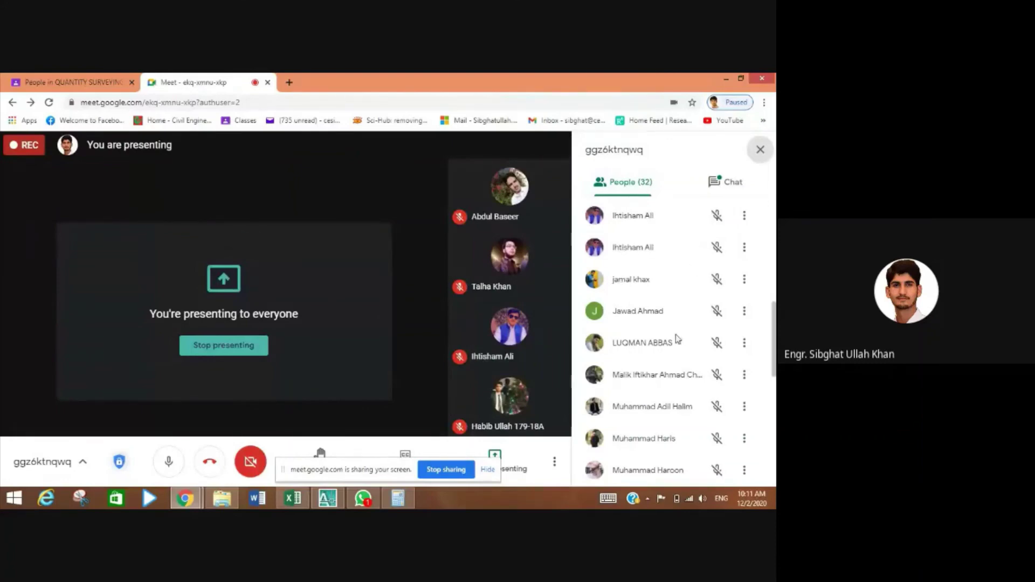
- Review the remaining meeting participants through the end of the list and close the participant list
{"action": "scroll", "coordinate": [653, 358], "scroll_direction": "down", "scroll_amount": 2}
{"action": "scroll", "coordinate": [653, 358], "scroll_direction": "down", "scroll_amount": 1}
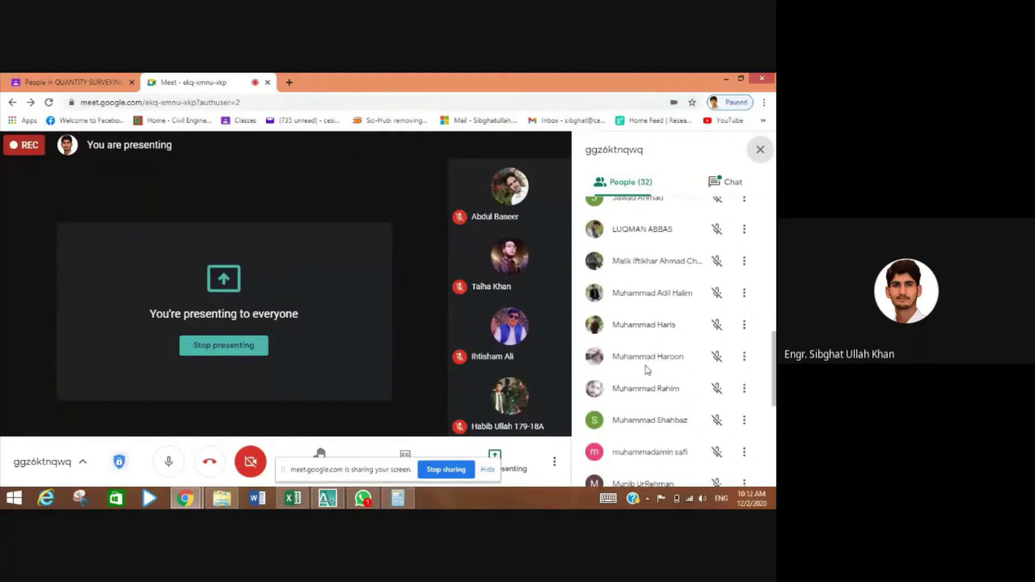
{"action": "scroll", "coordinate": [647, 370], "scroll_direction": "down", "scroll_amount": 3}
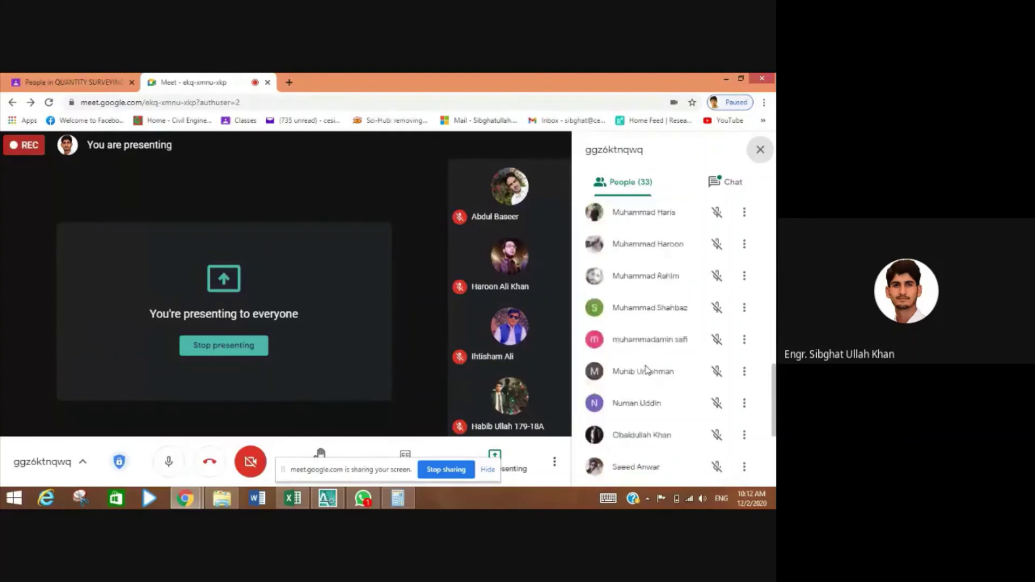
{"action": "scroll", "coordinate": [647, 370], "scroll_direction": "down", "scroll_amount": 2}
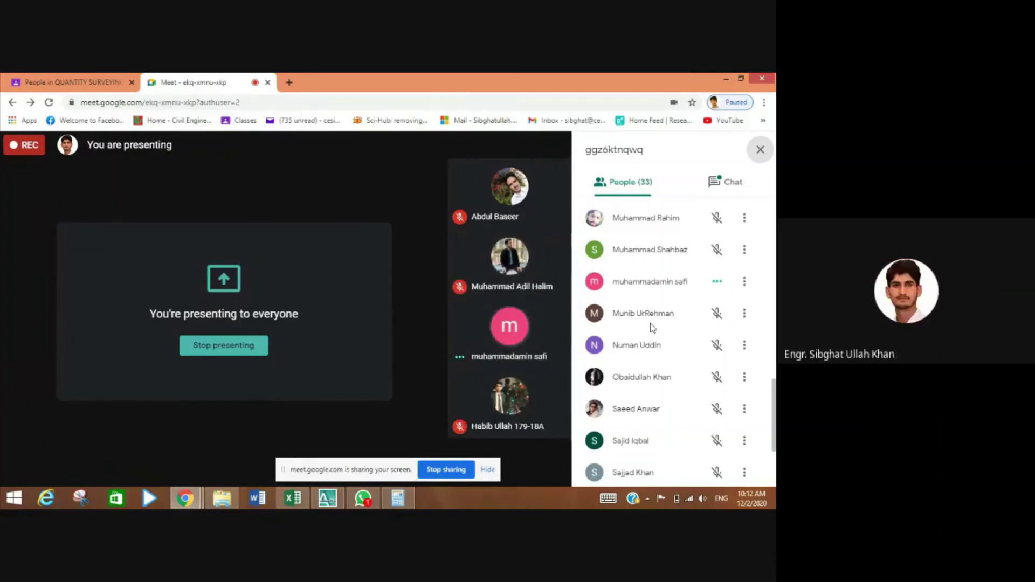
{"action": "scroll", "coordinate": [653, 327], "scroll_direction": "down", "scroll_amount": 1}
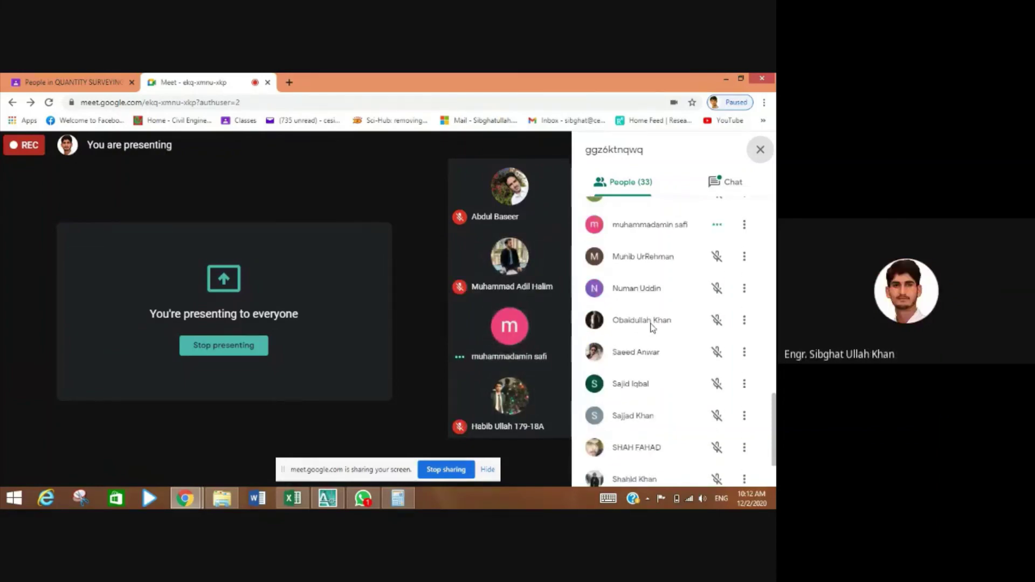
{"action": "scroll", "coordinate": [653, 327], "scroll_direction": "down", "scroll_amount": 1}
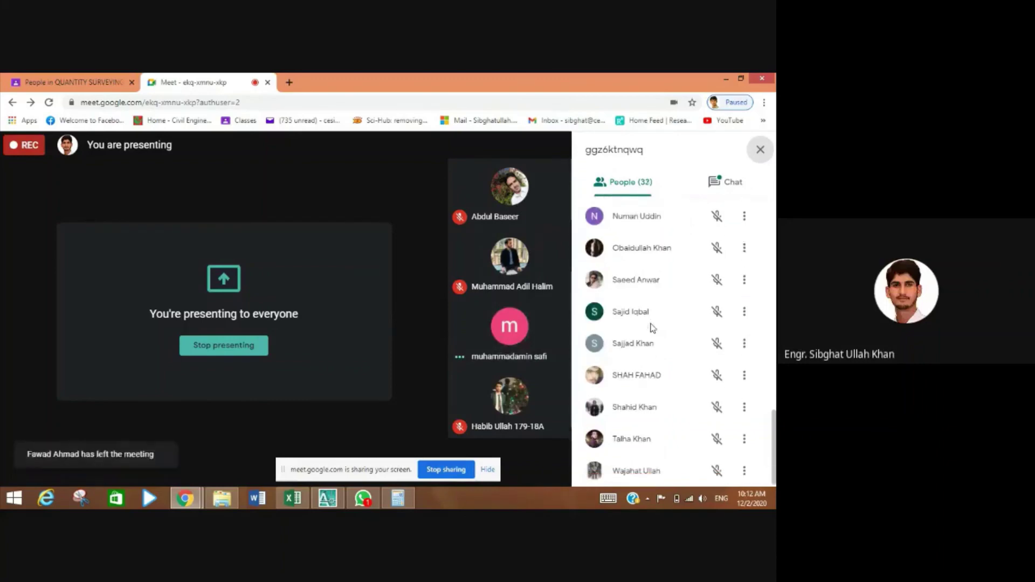
{"action": "scroll", "coordinate": [652, 327], "scroll_direction": "up", "scroll_amount": 3}
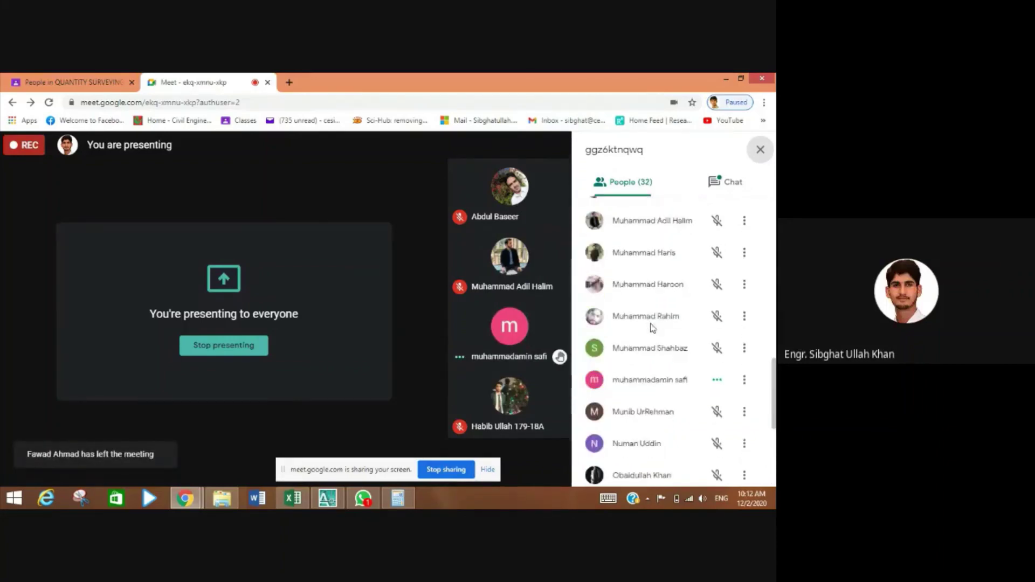
{"action": "scroll", "coordinate": [652, 327], "scroll_direction": "down", "scroll_amount": 2}
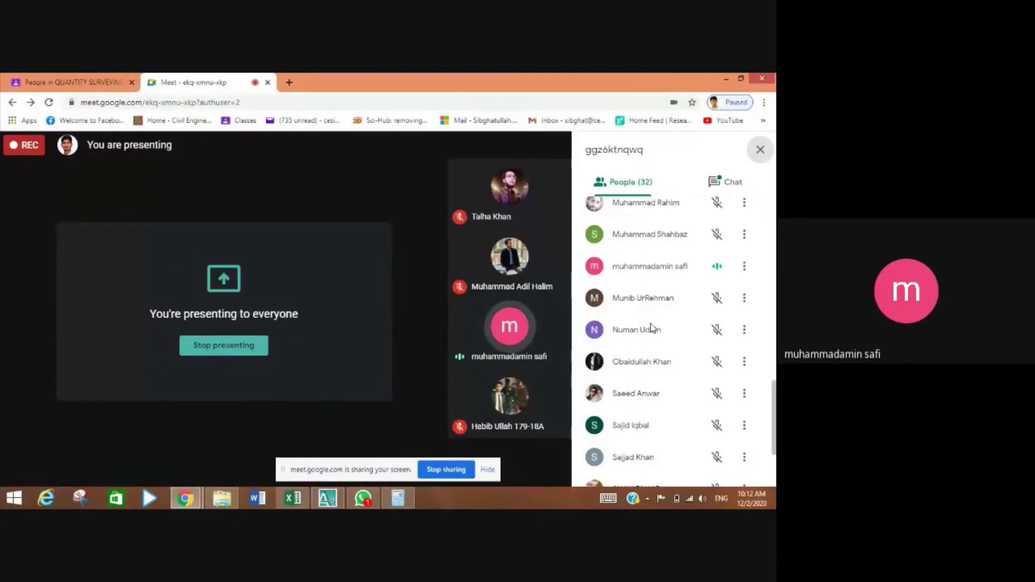
{"action": "scroll", "coordinate": [652, 328], "scroll_direction": "down", "scroll_amount": 3}
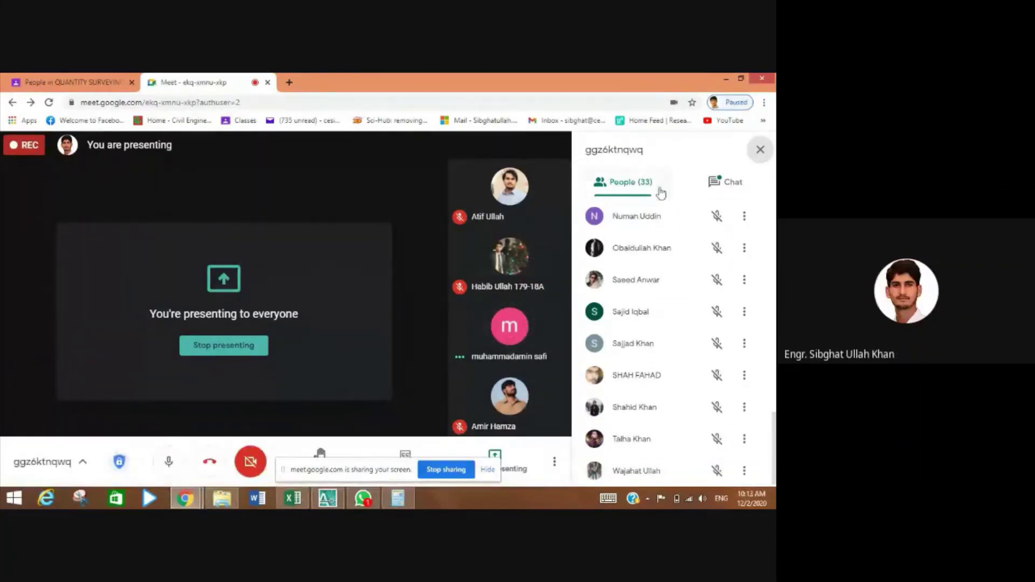
{"action": "left_click", "coordinate": [764, 153]}
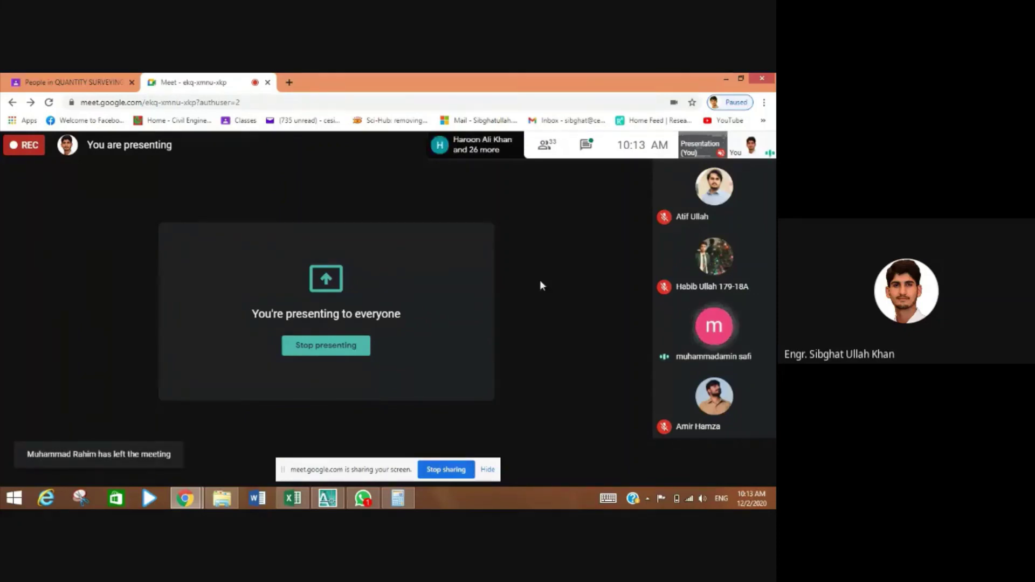
- Open the Google Meet participant list, then switch to Excel and view the Beam RCC (1:2:4) section, dismissing the presenting notification
{"action": "left_click", "coordinate": [545, 145]}
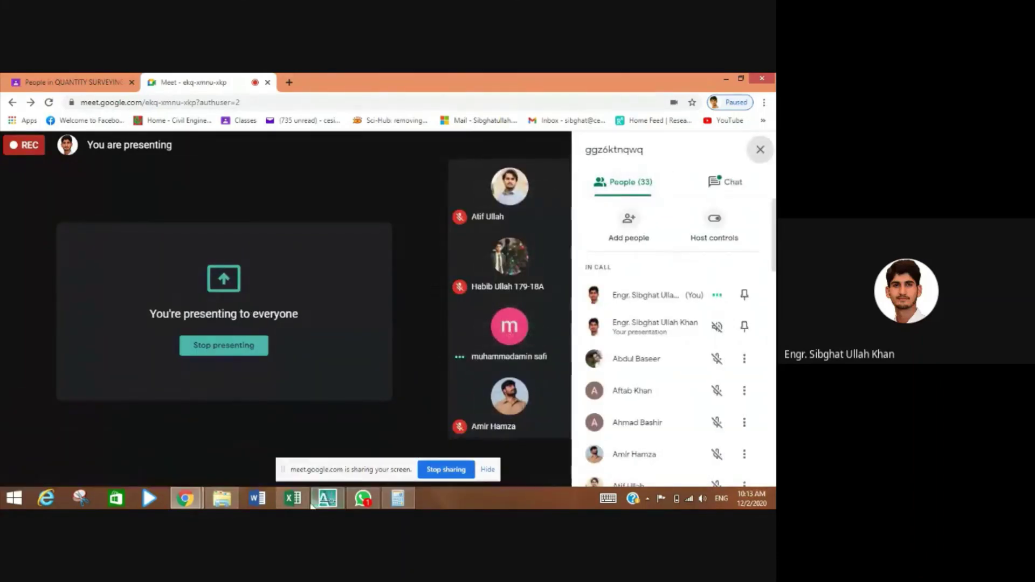
{"action": "left_click", "coordinate": [295, 499]}
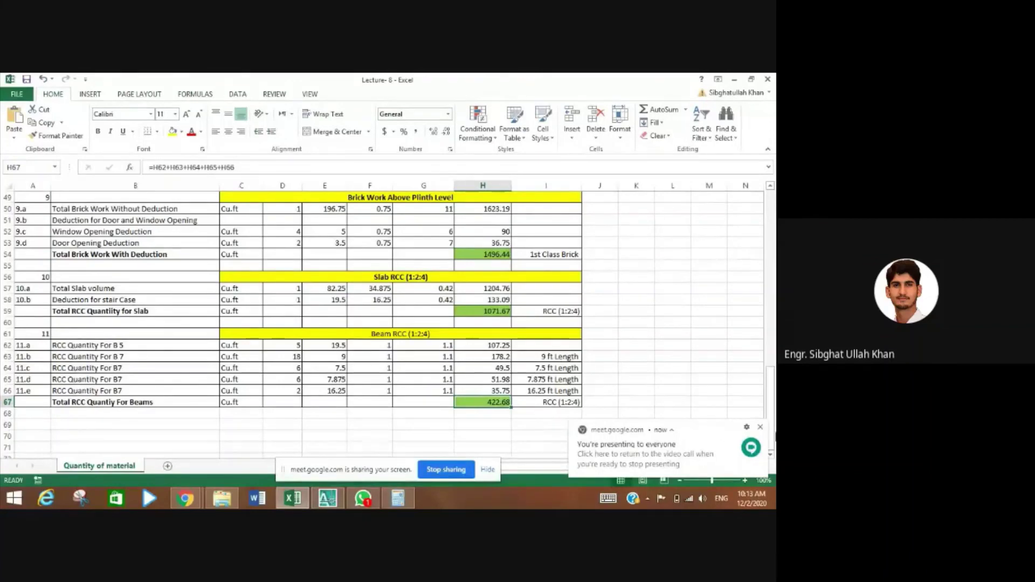
{"action": "left_click", "coordinate": [766, 431]}
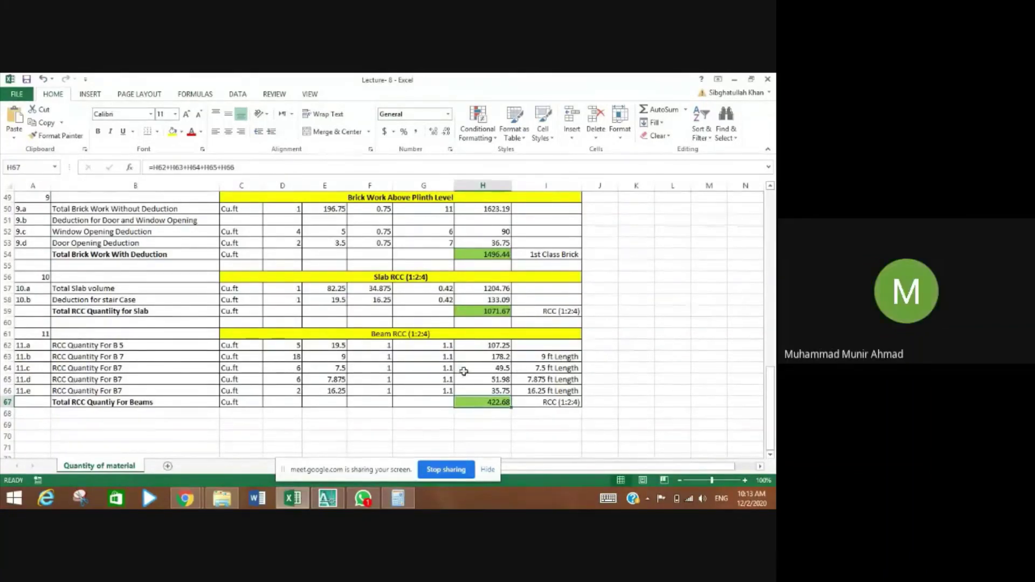
{"action": "scroll", "coordinate": [453, 382], "scroll_direction": "up", "scroll_amount": 2}
{"action": "scroll", "coordinate": [377, 426], "scroll_direction": "down", "scroll_amount": 2}
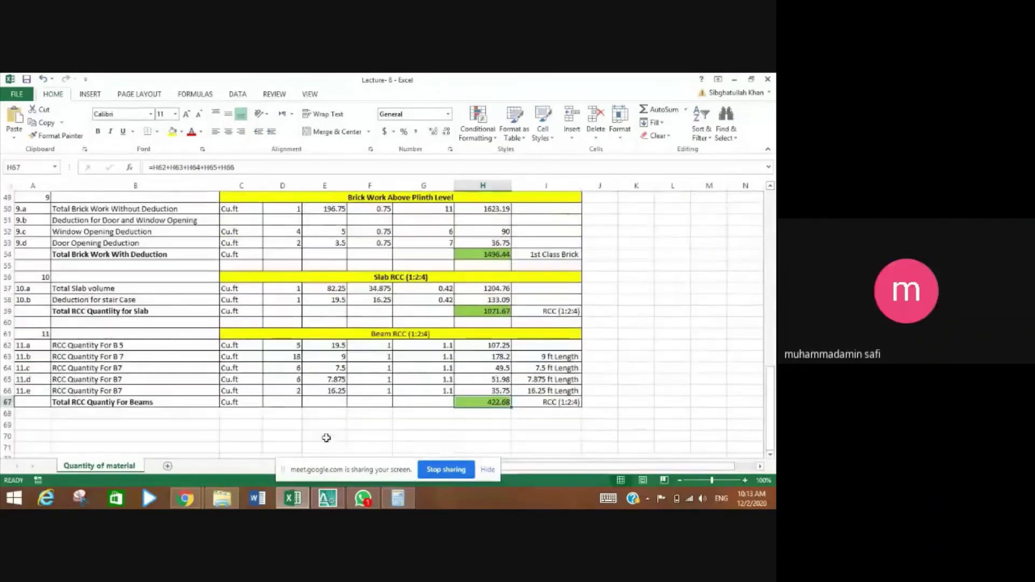
- Check the Google Meet call in Chrome, then return to Excel and view the beginning of the GHSS Lower Dir estimate
{"action": "left_click", "coordinate": [185, 499]}
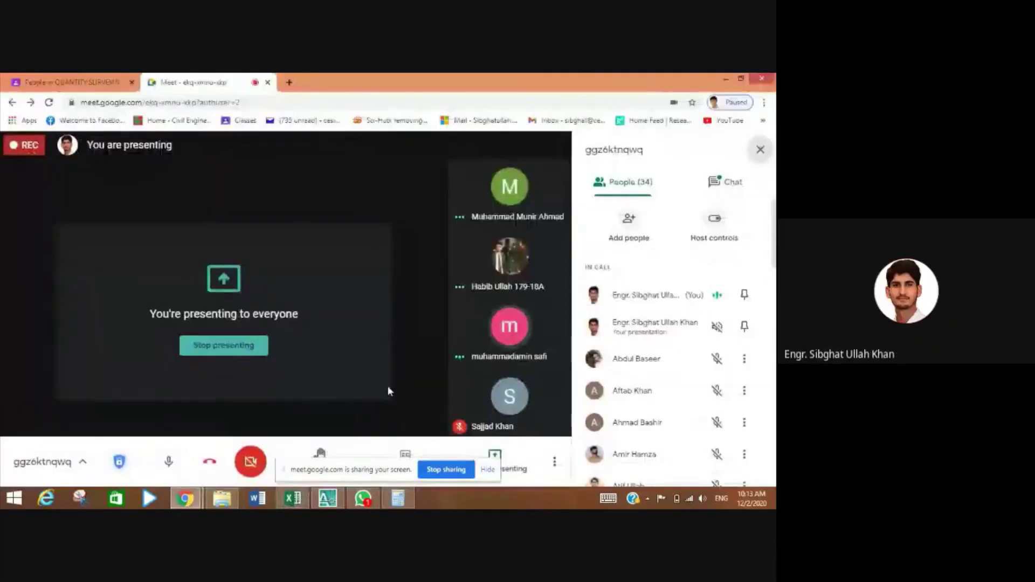
{"action": "left_click", "coordinate": [293, 499]}
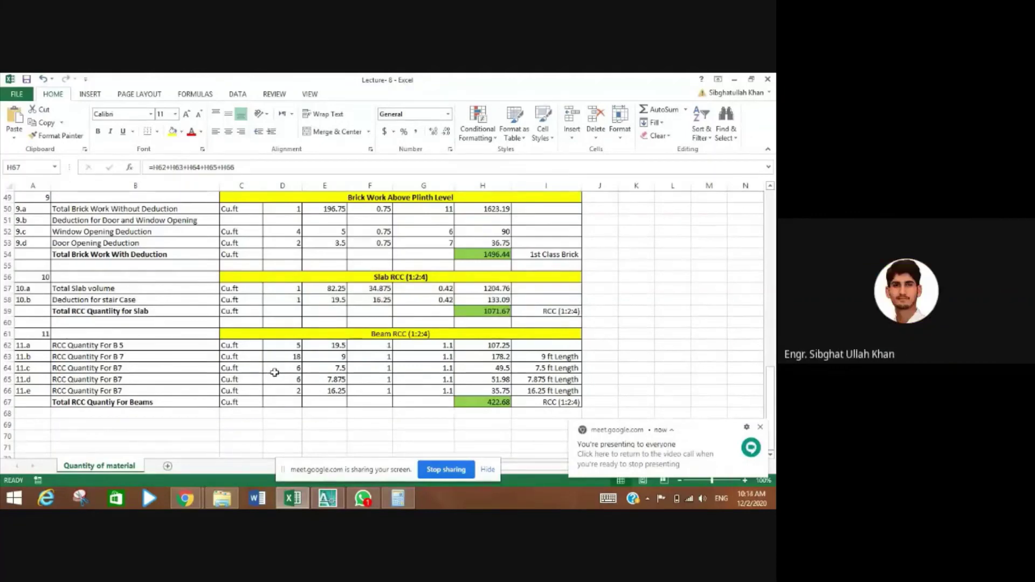
{"action": "left_click", "coordinate": [763, 427]}
{"action": "left_click_drag", "start_coordinate": [771, 391], "coordinate": [771, 236]}
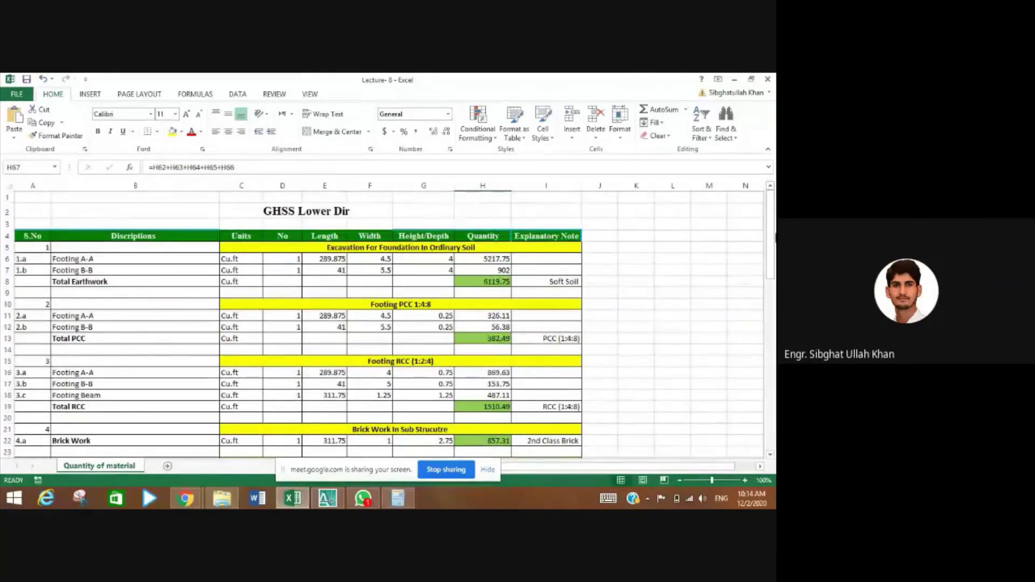
{"action": "scroll", "coordinate": [730, 231], "scroll_direction": "down", "scroll_amount": 1}
{"action": "scroll", "coordinate": [771, 240], "scroll_direction": "up", "scroll_amount": 1}
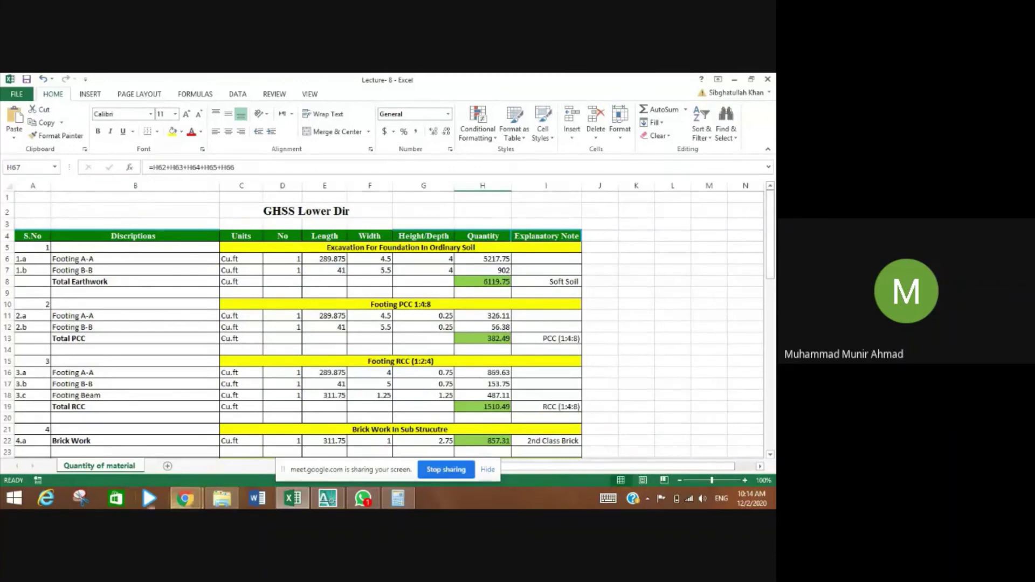
- Check the Meet call again, then return to Excel and review the Excavation, Footing PCC 1:4:8 and Footing RCC (1:2:4) headings
{"action": "left_click", "coordinate": [185, 498]}
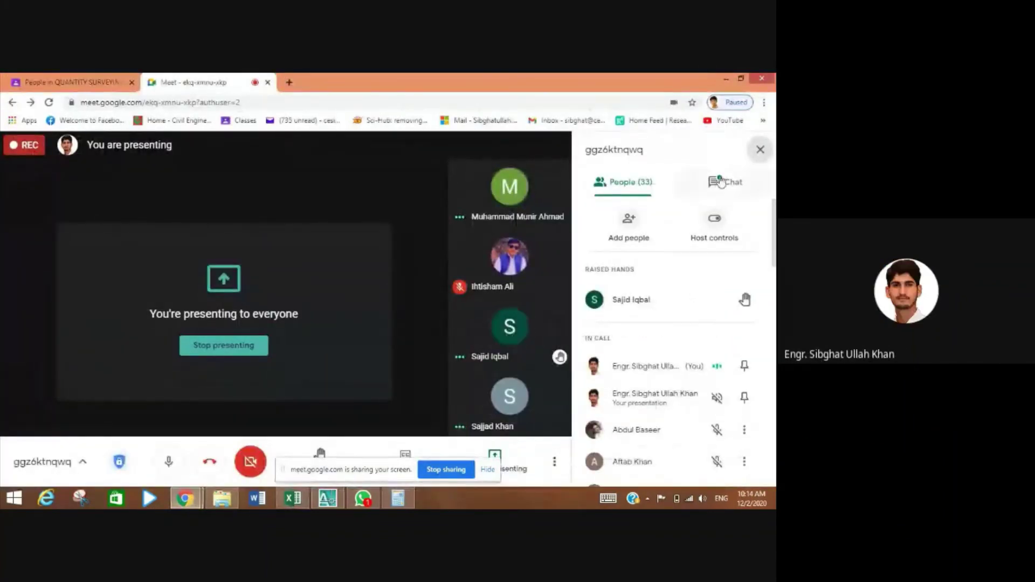
{"action": "left_click", "coordinate": [296, 500]}
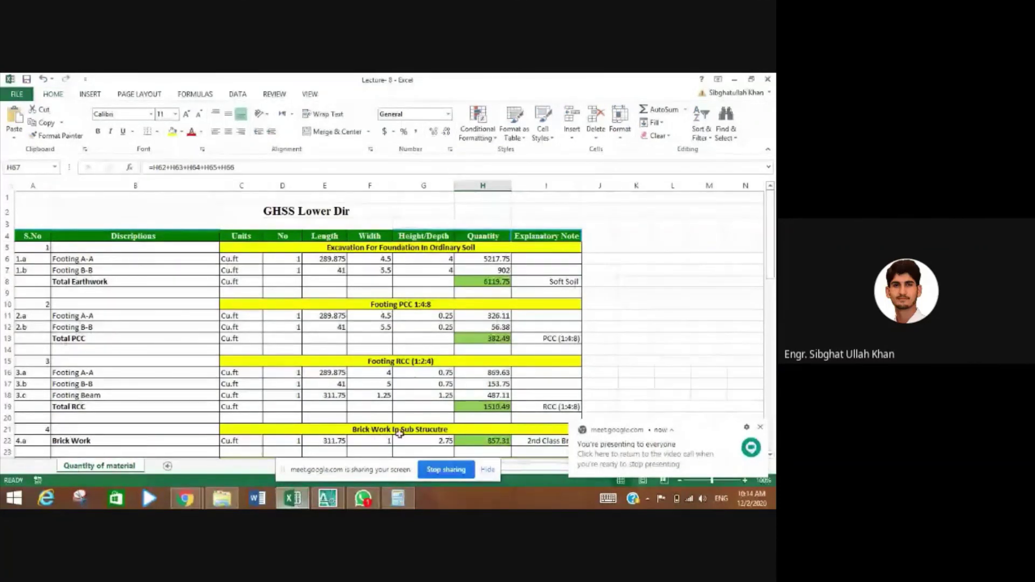
{"action": "left_click", "coordinate": [760, 429]}
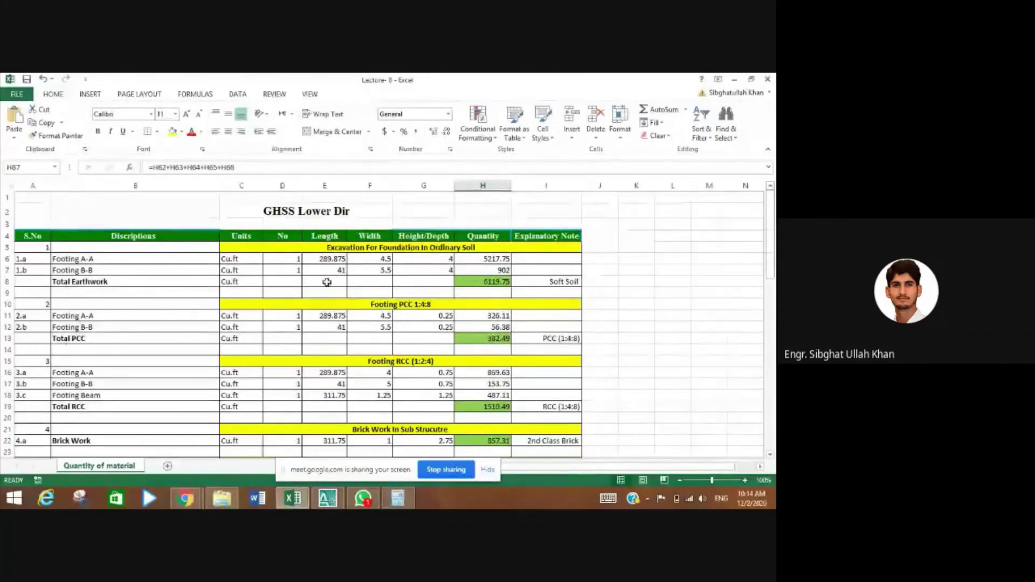
{"action": "left_click", "coordinate": [356, 248]}
{"action": "left_click", "coordinate": [357, 307]}
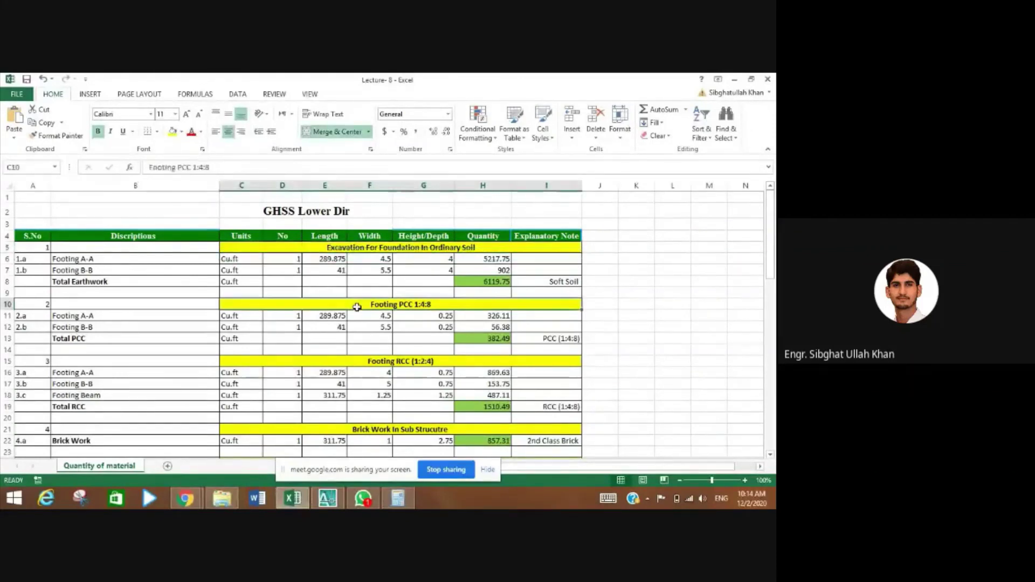
{"action": "left_click", "coordinate": [375, 364]}
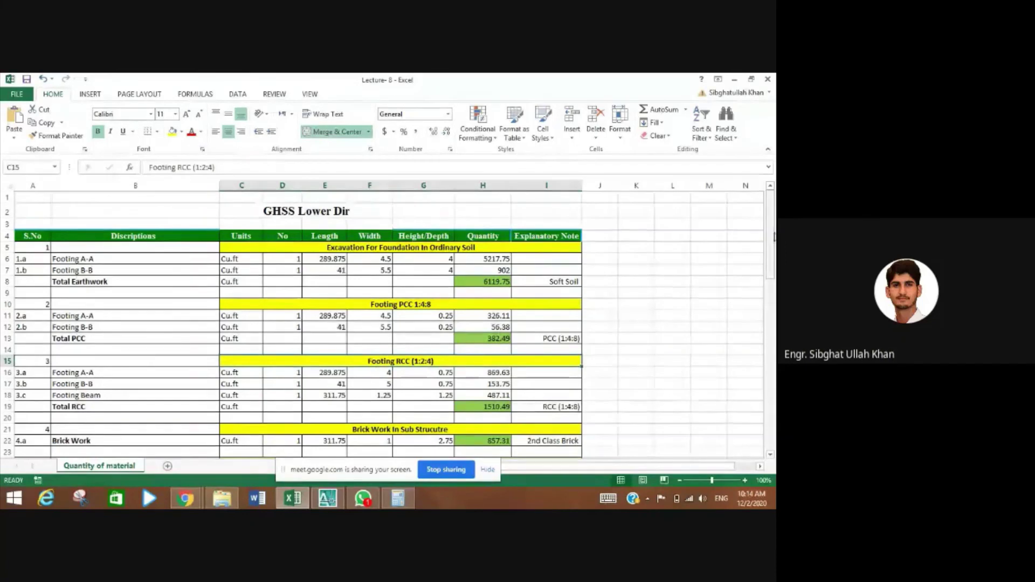
- Review the sub-structure brick work and the Sand Filling Below Ground Level section, including its Total Back filling volume row
{"action": "scroll", "coordinate": [462, 397], "scroll_direction": "down", "scroll_amount": 3}
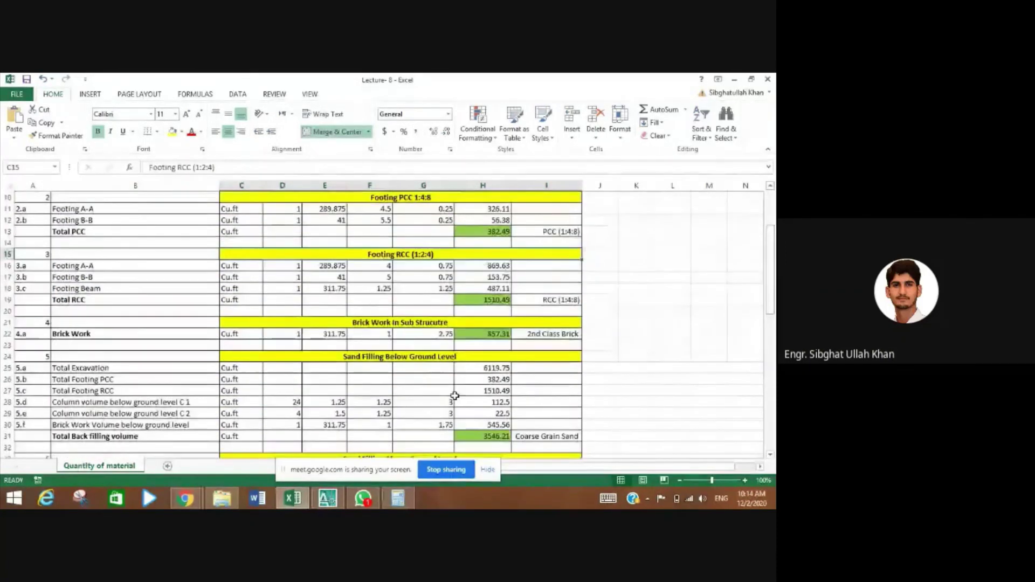
{"action": "left_click_drag", "start_coordinate": [771, 257], "coordinate": [772, 280]}
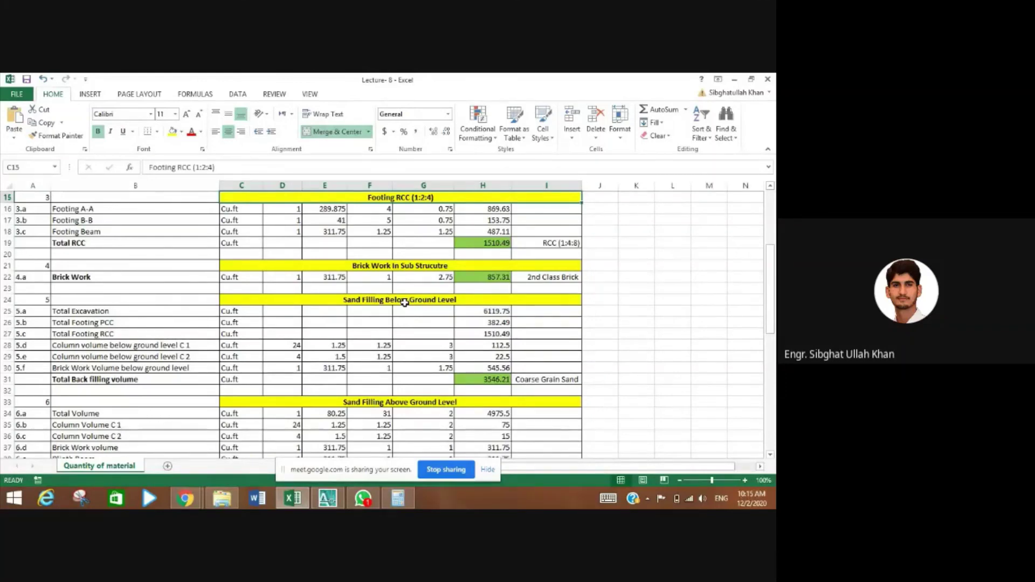
{"action": "left_click", "coordinate": [165, 382]}
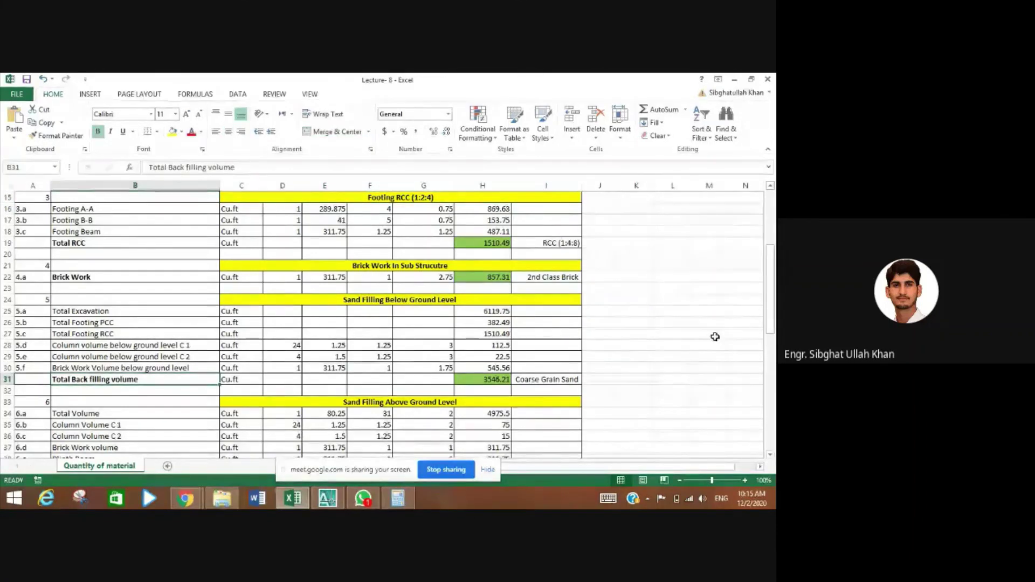
- Review the Sand Filling Above Ground Level section, checking the formulas for Total Volume and Total Sand Filling Volume
{"action": "left_click_drag", "start_coordinate": [771, 300], "coordinate": [771, 338]}
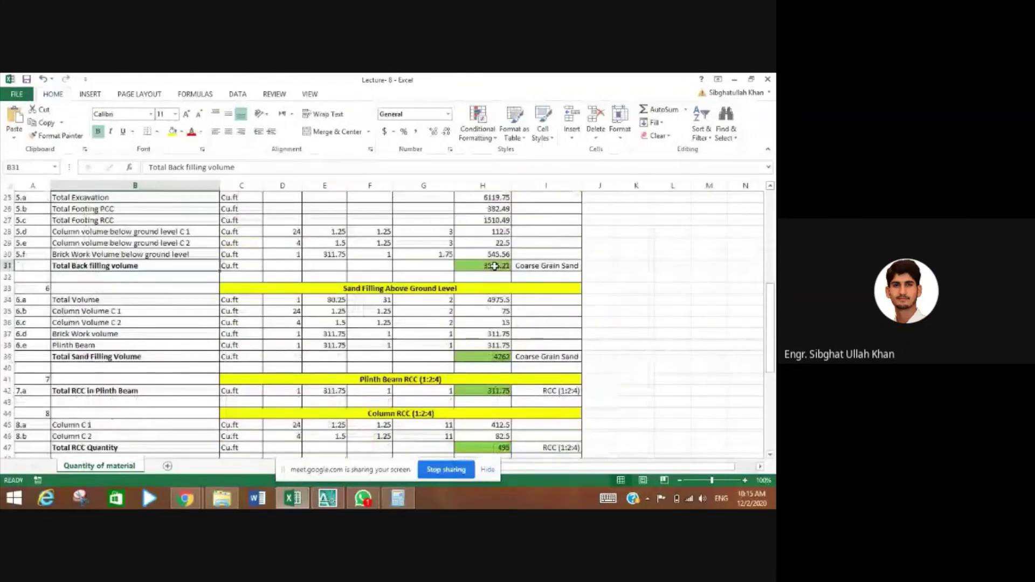
{"action": "left_click", "coordinate": [377, 289]}
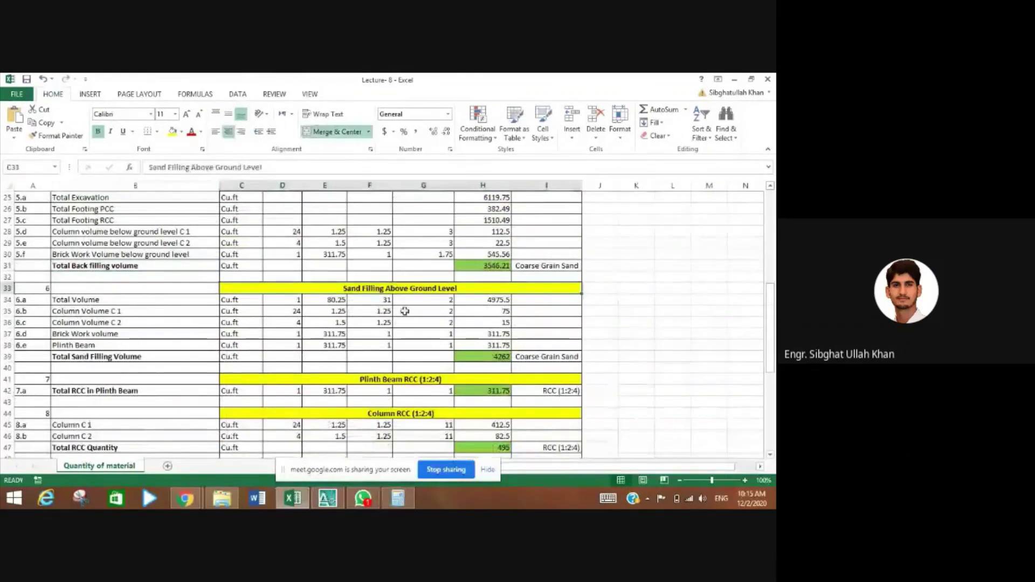
{"action": "left_click", "coordinate": [474, 300]}
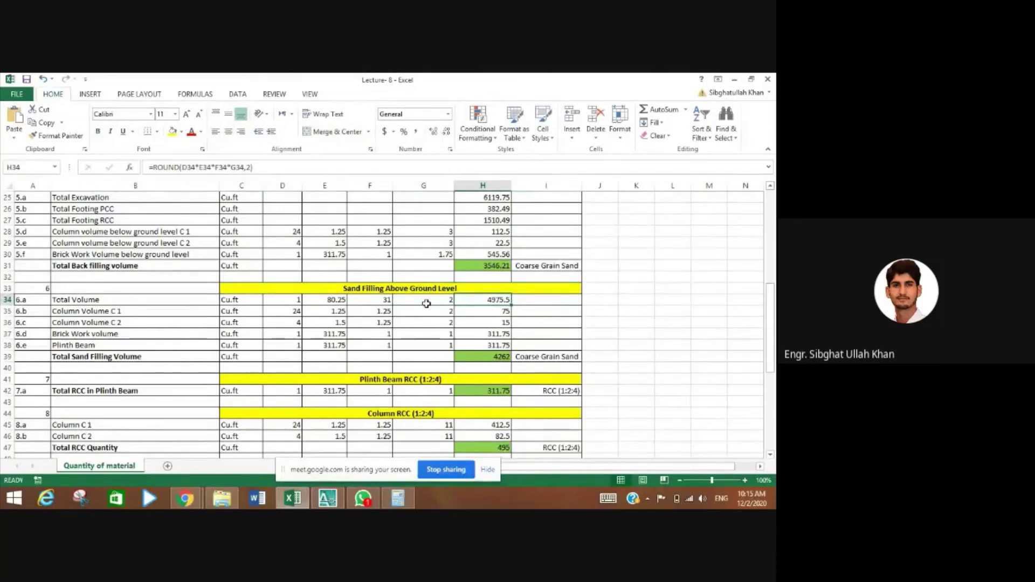
{"action": "left_click", "coordinate": [493, 359]}
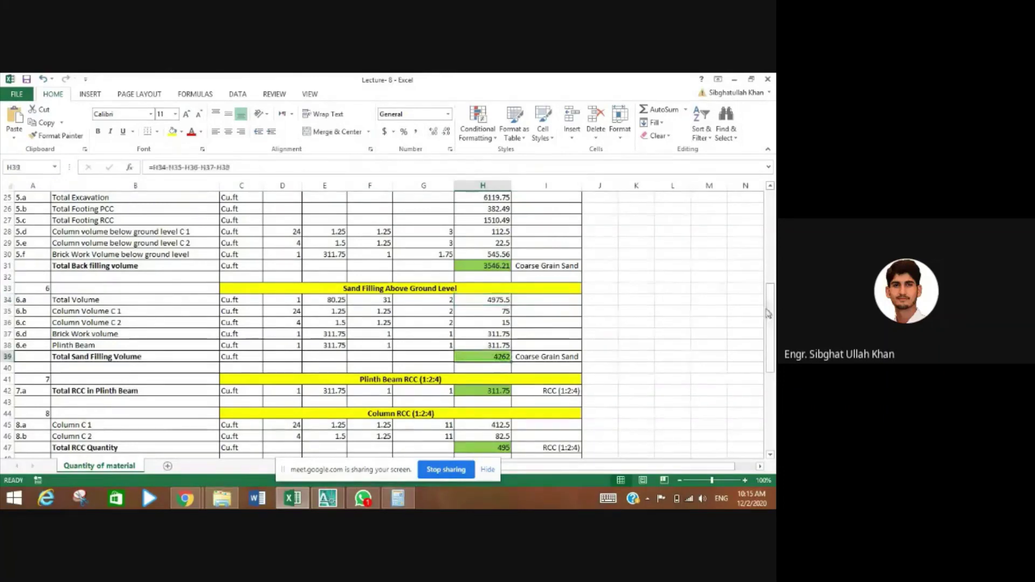
- Review the Plinth Beam RCC (1:2:4) section, then check the C 1 and C 2 column counts and the Column RCC total formula
{"action": "left_click_drag", "start_coordinate": [771, 314], "coordinate": [773, 336]}
{"action": "left_click", "coordinate": [377, 311]}
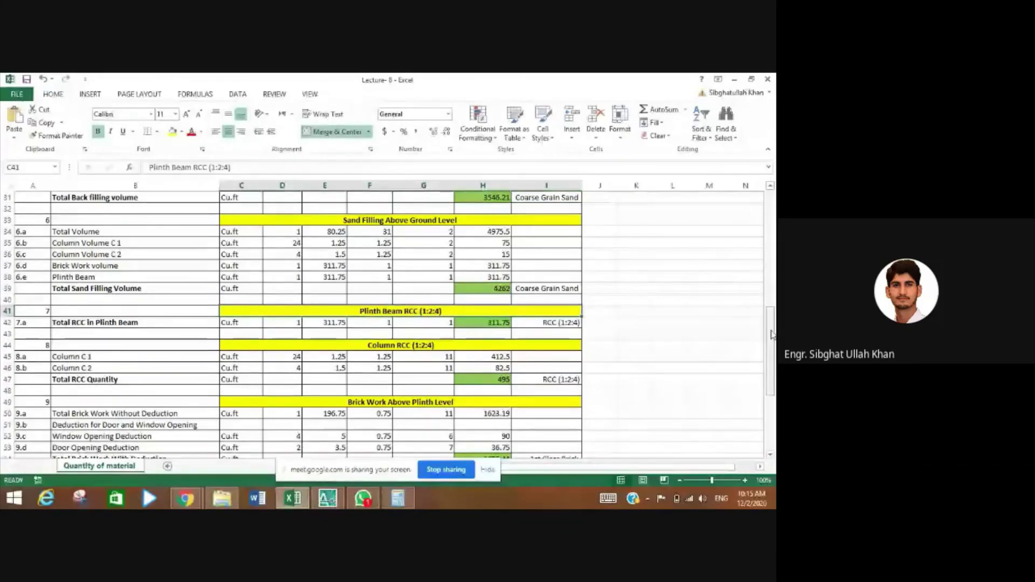
{"action": "left_click_drag", "start_coordinate": [771, 335], "coordinate": [771, 361]}
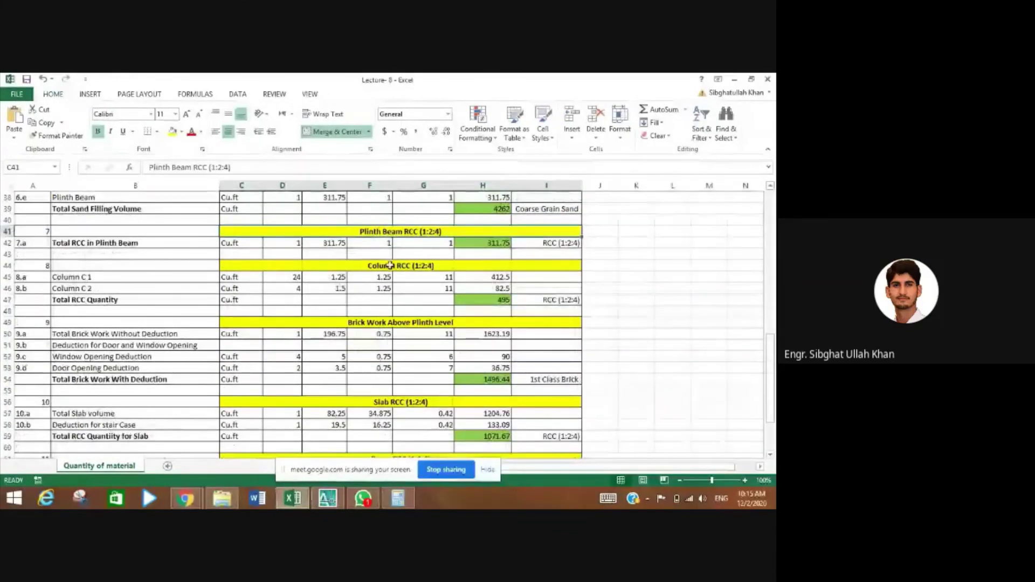
{"action": "left_click", "coordinate": [287, 278]}
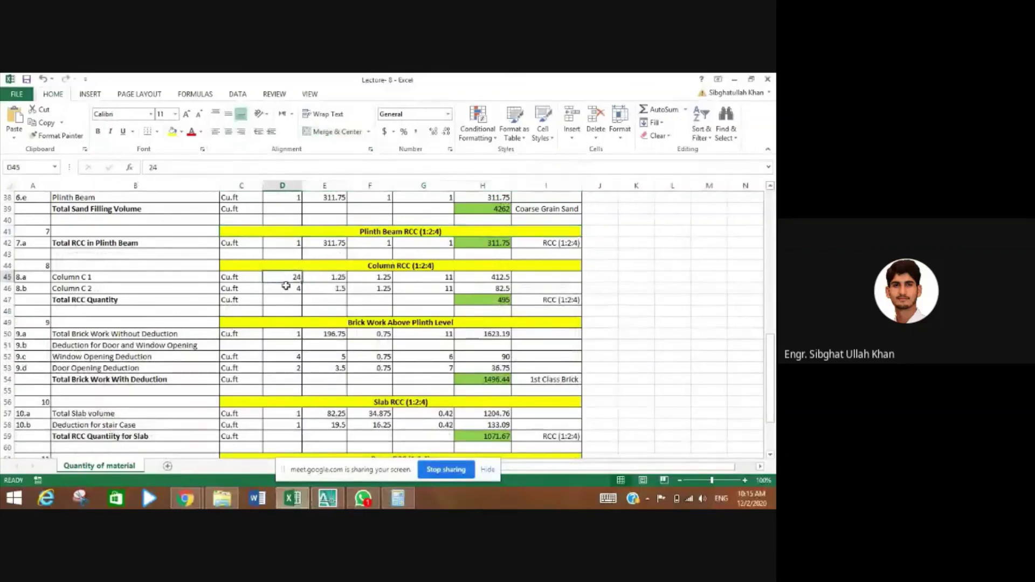
{"action": "left_click", "coordinate": [287, 290]}
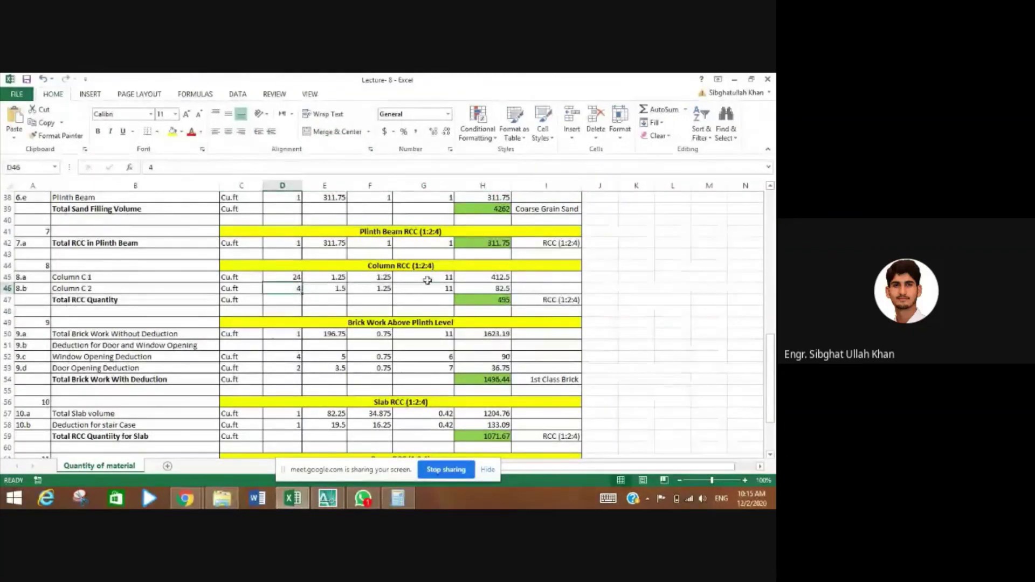
{"action": "left_click", "coordinate": [487, 300]}
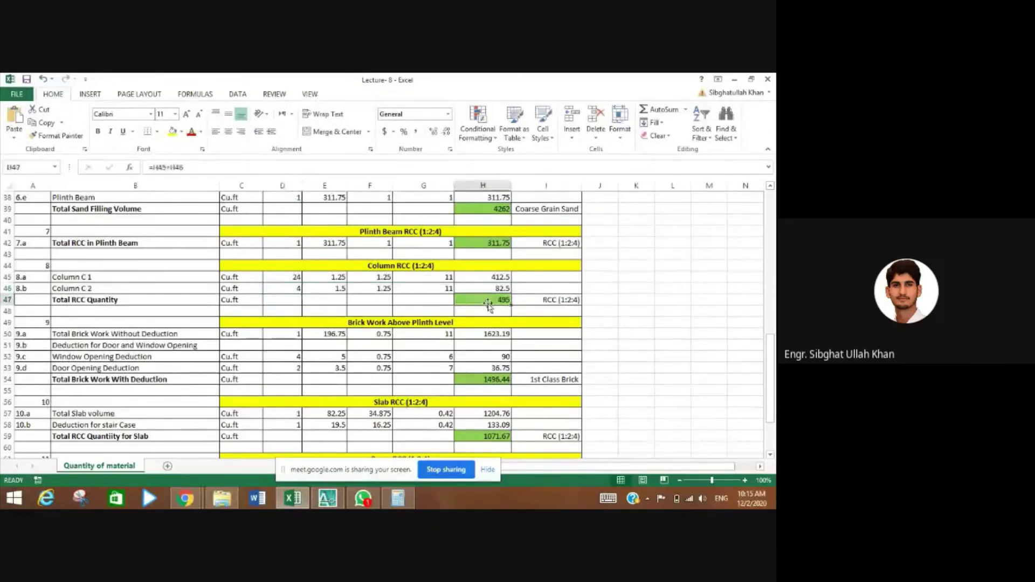
- Review the Brick Work Above Plinth Level section and check the length in row 9.a
{"action": "left_click_drag", "start_coordinate": [771, 365], "coordinate": [772, 383]}
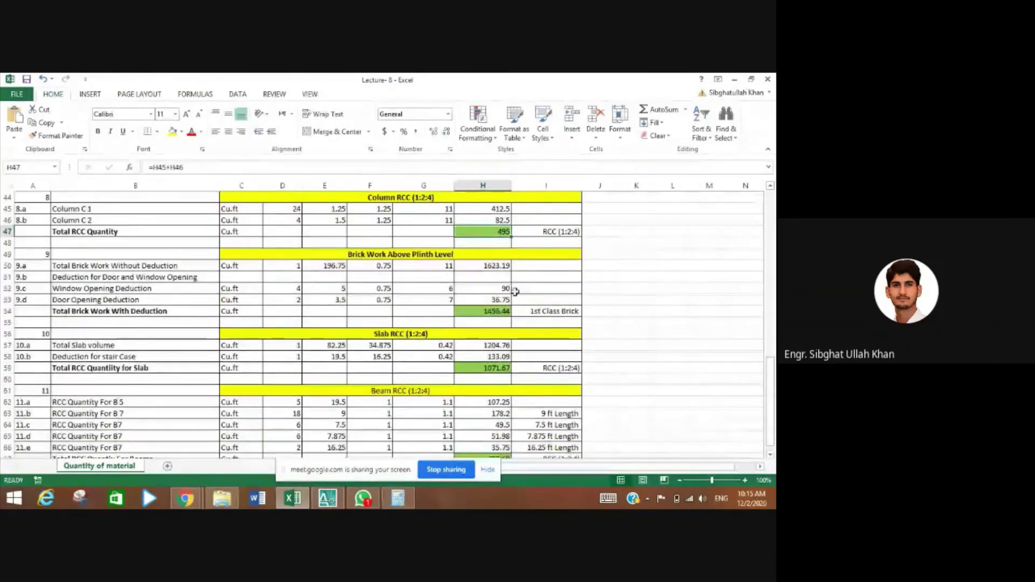
{"action": "left_click", "coordinate": [418, 258]}
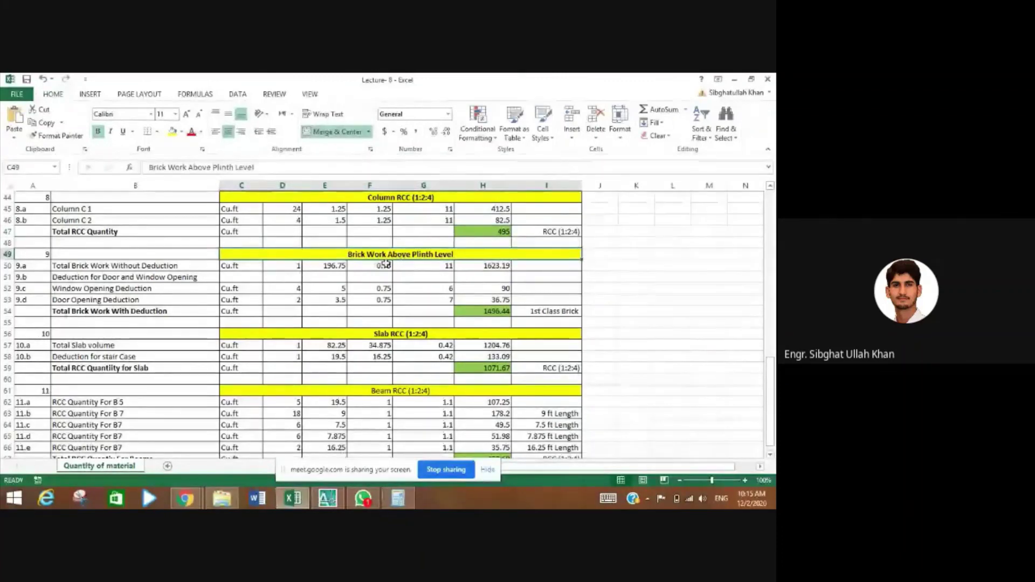
{"action": "left_click", "coordinate": [338, 267]}
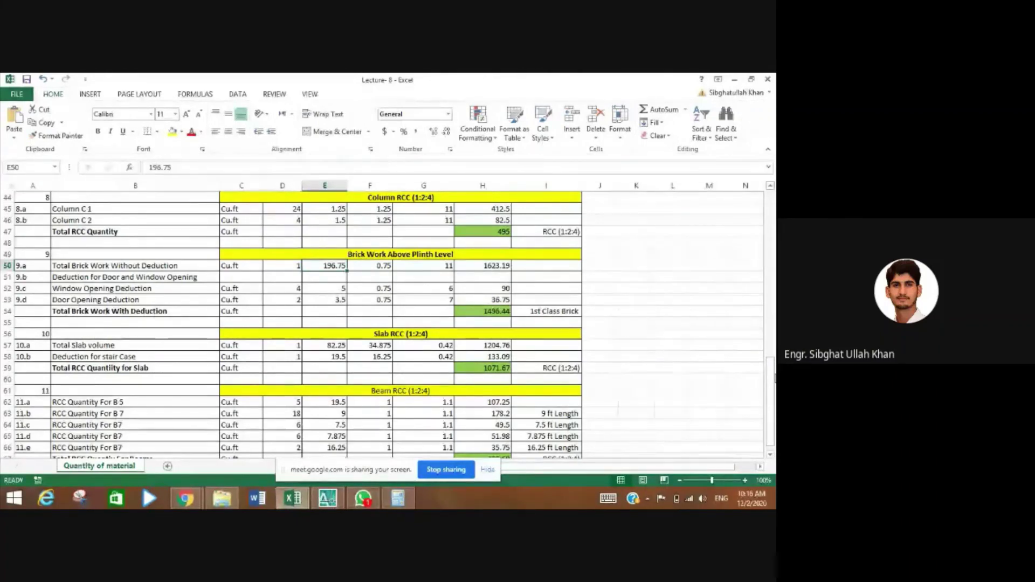
- Review the Slab RCC (1:2:4) section, checking the slab width, the staircase deduction length and the total slab quantity formula
{"action": "left_click", "coordinate": [370, 334]}
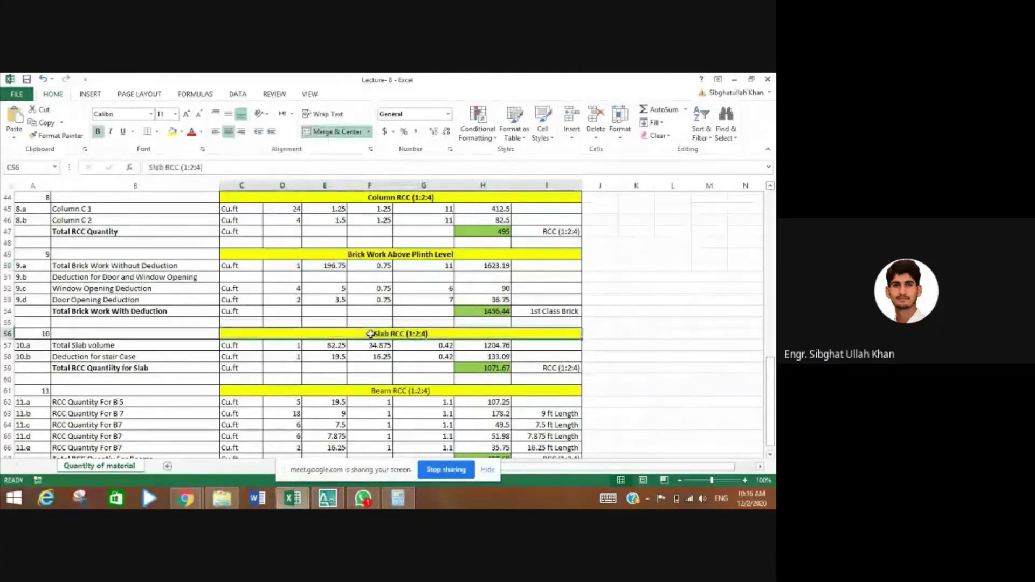
{"action": "left_click", "coordinate": [353, 346]}
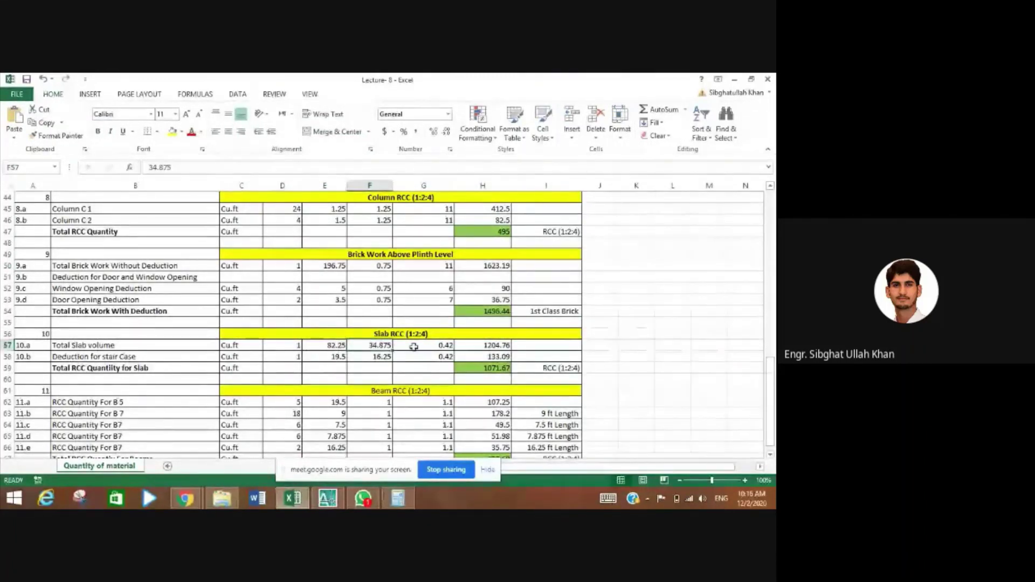
{"action": "left_click", "coordinate": [329, 357]}
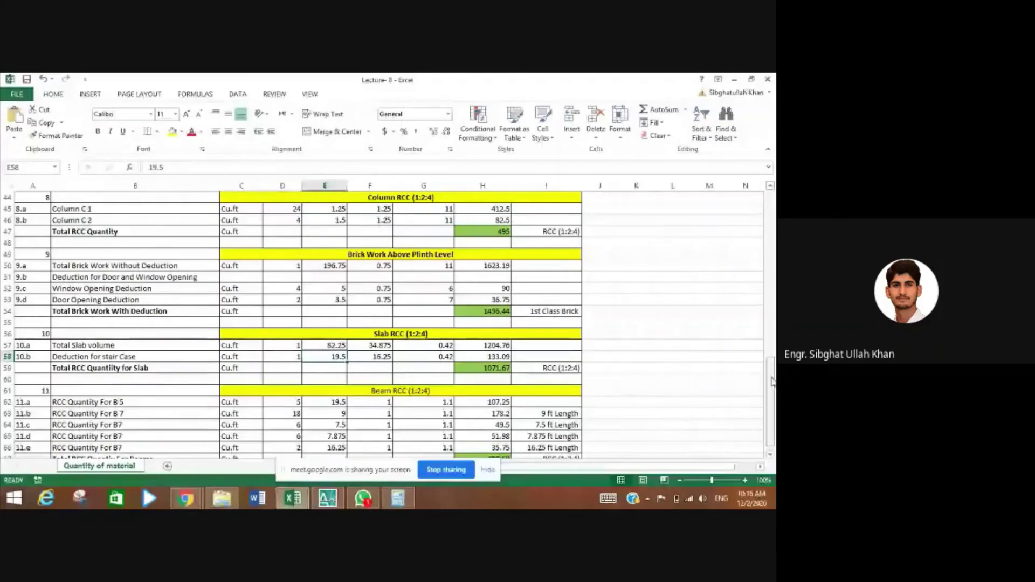
{"action": "left_click_drag", "start_coordinate": [772, 382], "coordinate": [772, 397]}
{"action": "key", "text": "Down"}
{"action": "key", "text": "Right"}
{"action": "key", "text": "Right"}
{"action": "key", "text": "Right"}
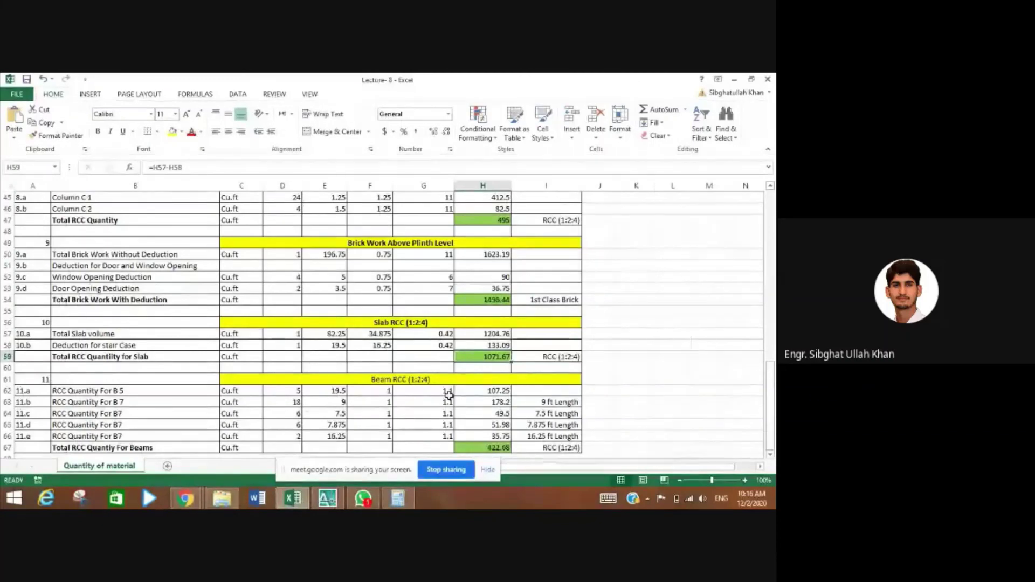
- Make the Beam RCC (1:2:4) heading in row 61 bold
{"action": "left_click", "coordinate": [405, 383]}
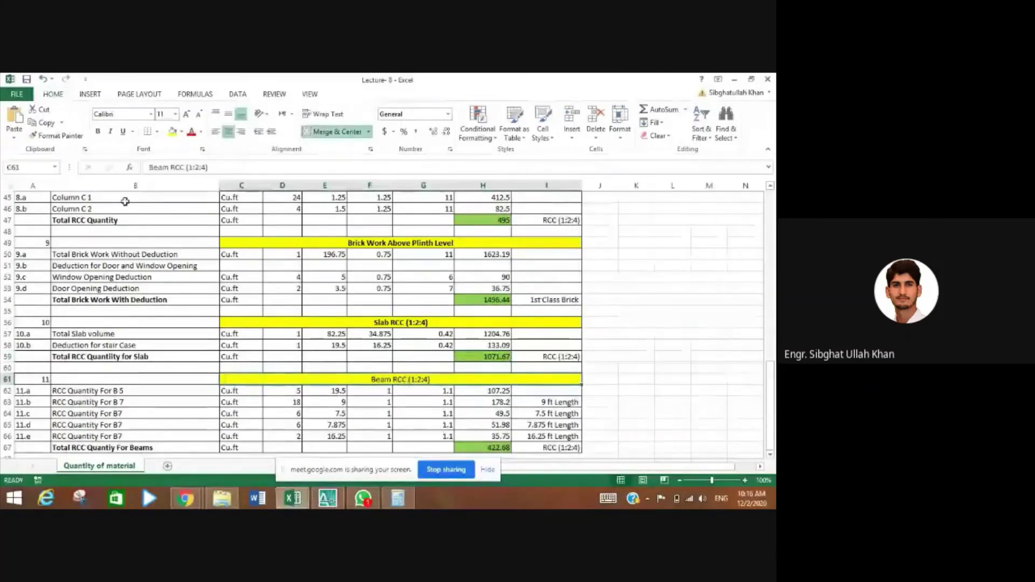
{"action": "left_click", "coordinate": [97, 131]}
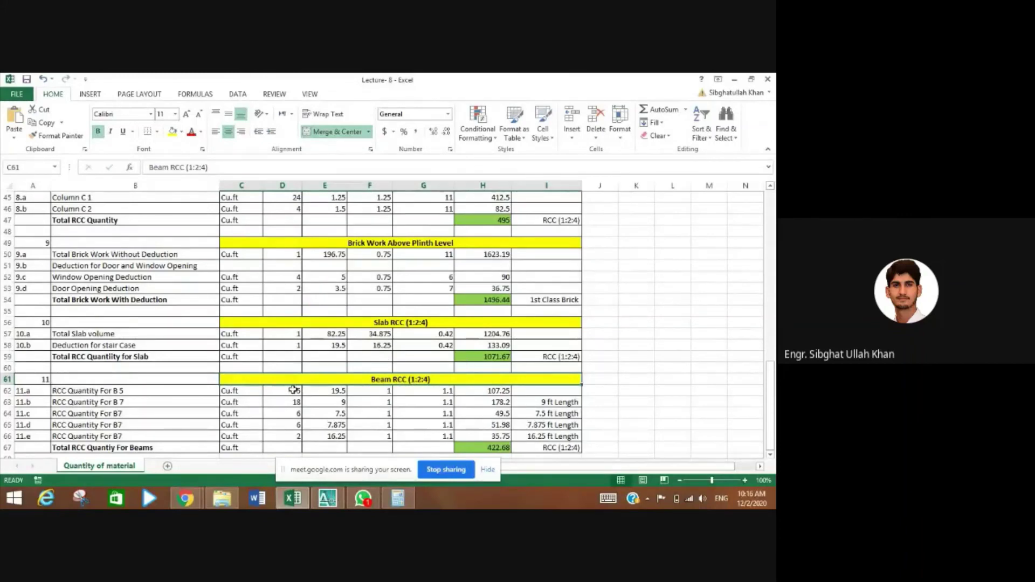
- Check the count, length, width and quantity of B7 beam row 11.e and the formula for the total beam RCC quantity
{"action": "left_click", "coordinate": [291, 438]}
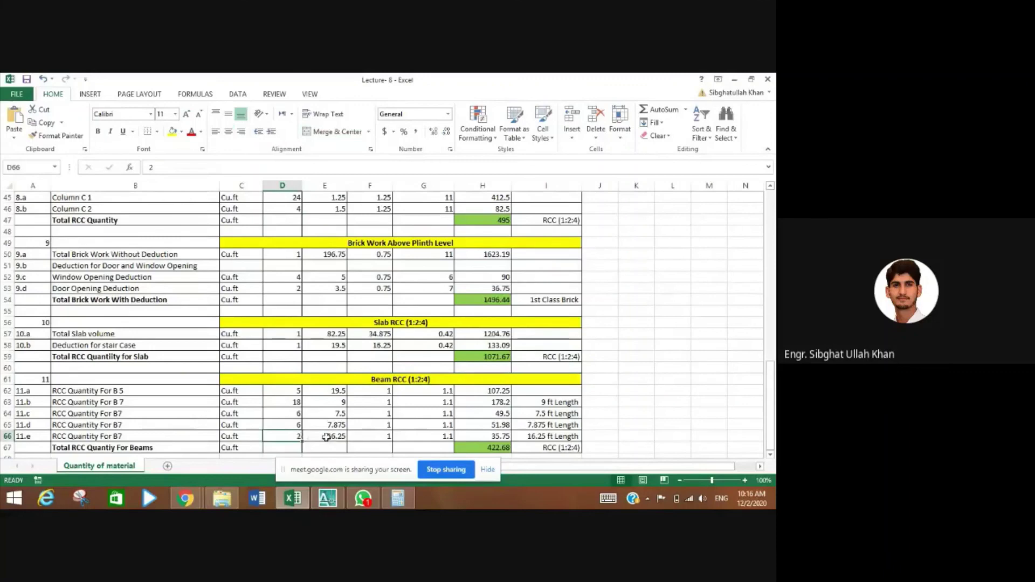
{"action": "left_click", "coordinate": [308, 435]}
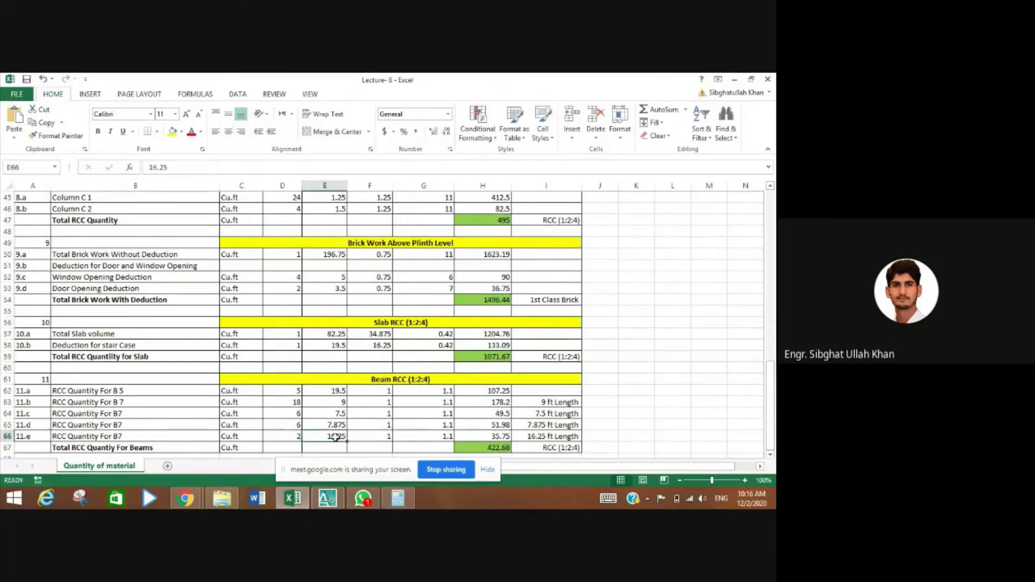
{"action": "left_click", "coordinate": [296, 435]}
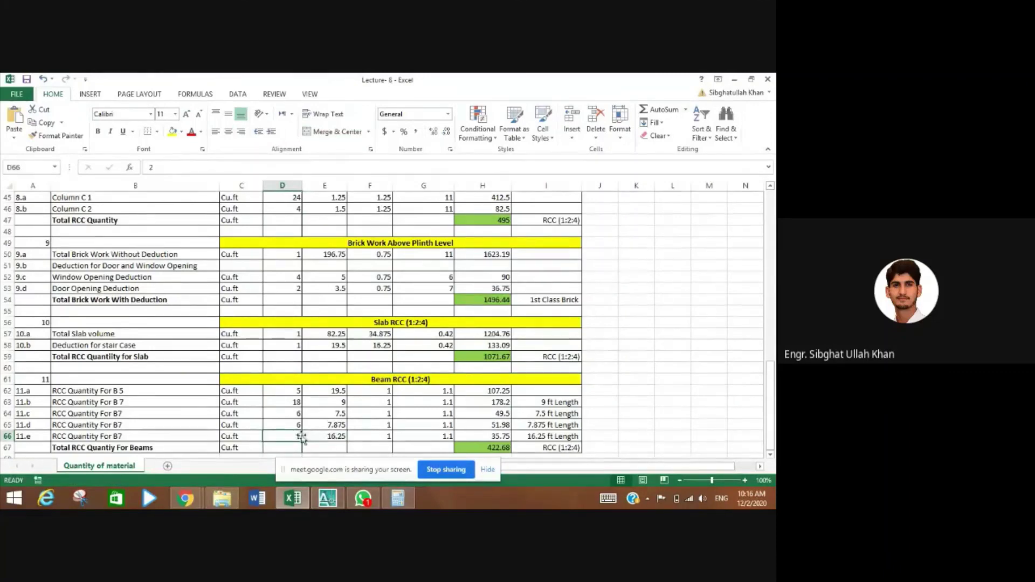
{"action": "left_click", "coordinate": [331, 437]}
{"action": "left_click", "coordinate": [383, 440]}
{"action": "left_click", "coordinate": [433, 443]}
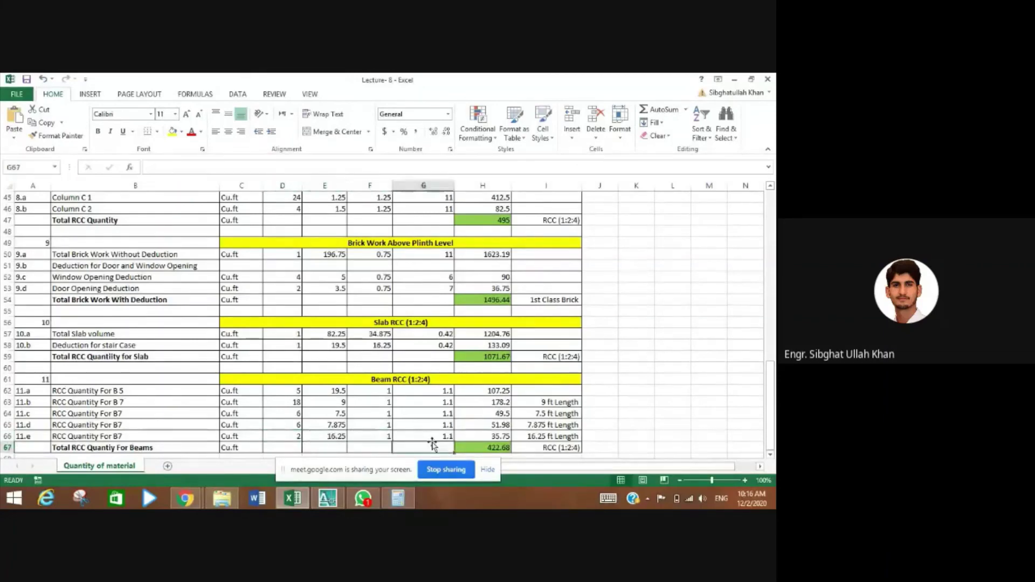
{"action": "left_click", "coordinate": [488, 448]}
{"action": "left_click", "coordinate": [470, 437]}
{"action": "left_click", "coordinate": [480, 448]}
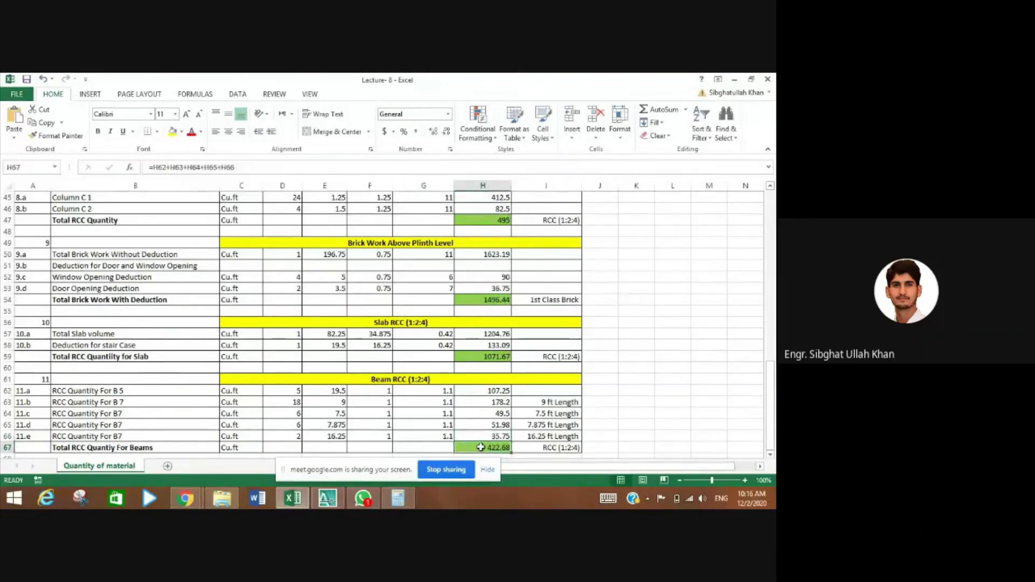